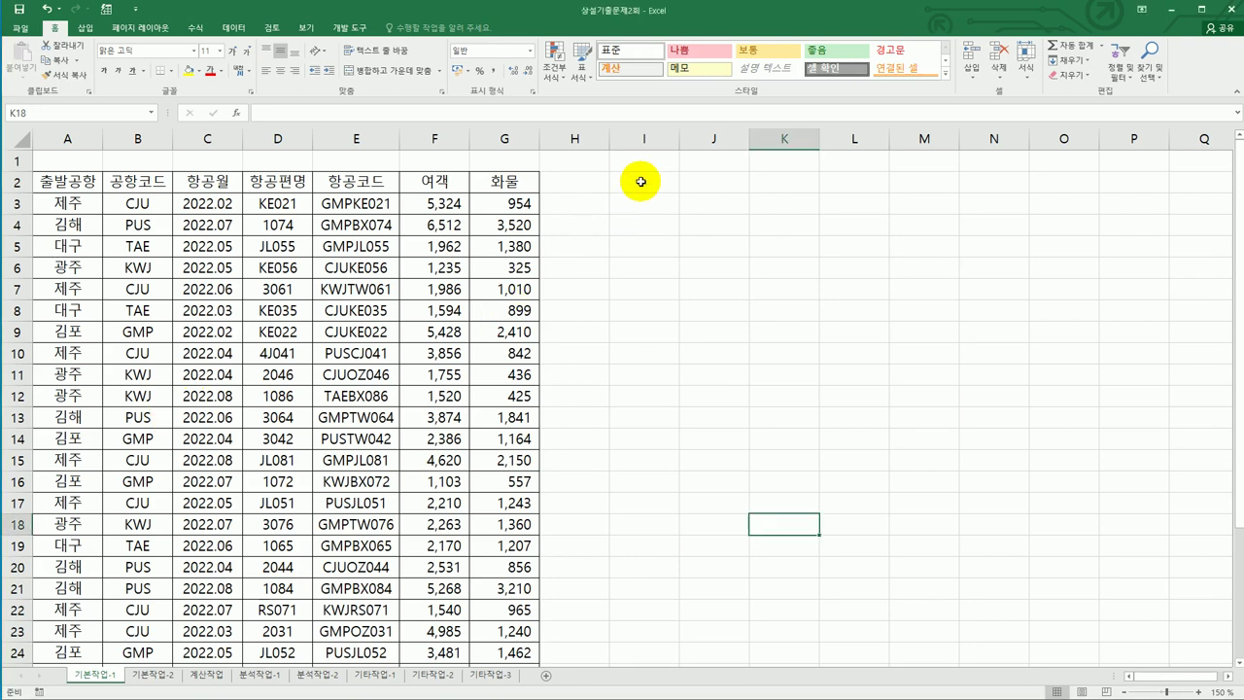
Step: Enter the criteria heading 조건 in cell I2
{"action": "left_click", "coordinate": [640, 181]}
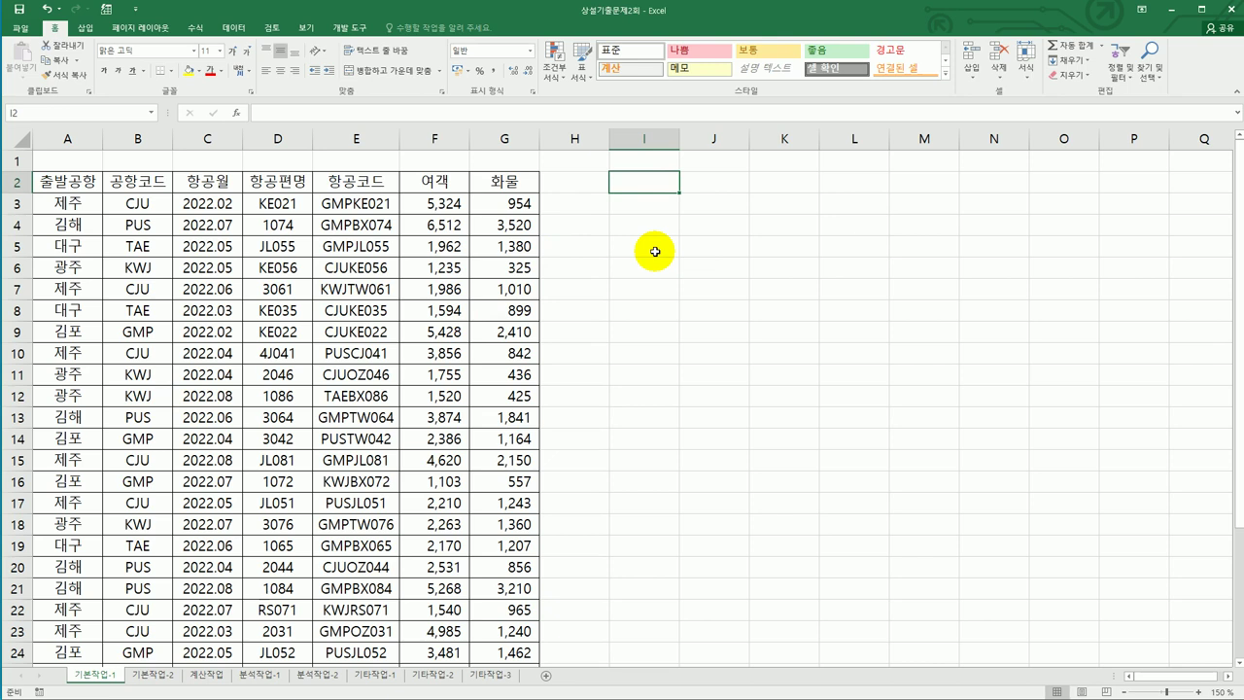
{"action": "type", "text": "wh"}
{"action": "key", "text": "BackSpace"}
{"action": "key", "text": "BackSpace"}
{"action": "key", "text": "Hangul"}
{"action": "type", "text": "ㅈㅗ건"}
{"action": "key", "text": "Return"}
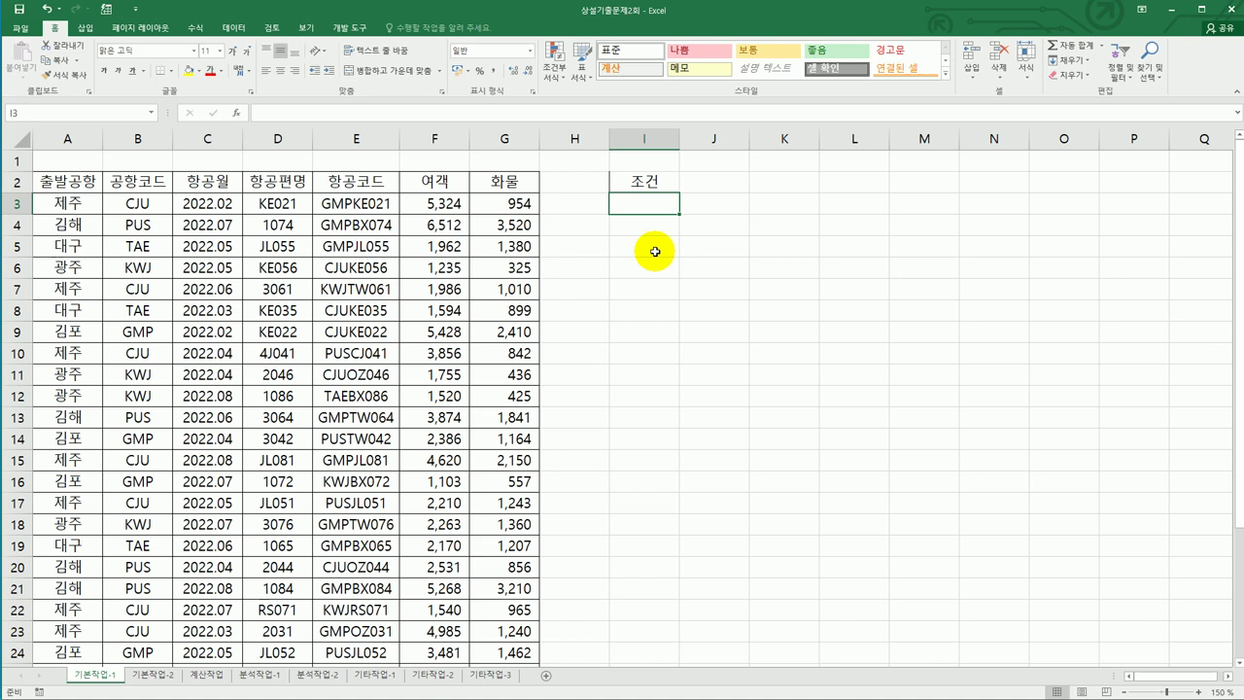
Step: Enter the formula =ISNUMBER(D3) in cell I3 to test whether the first flight number is numeric
{"action": "type", "text": "="}
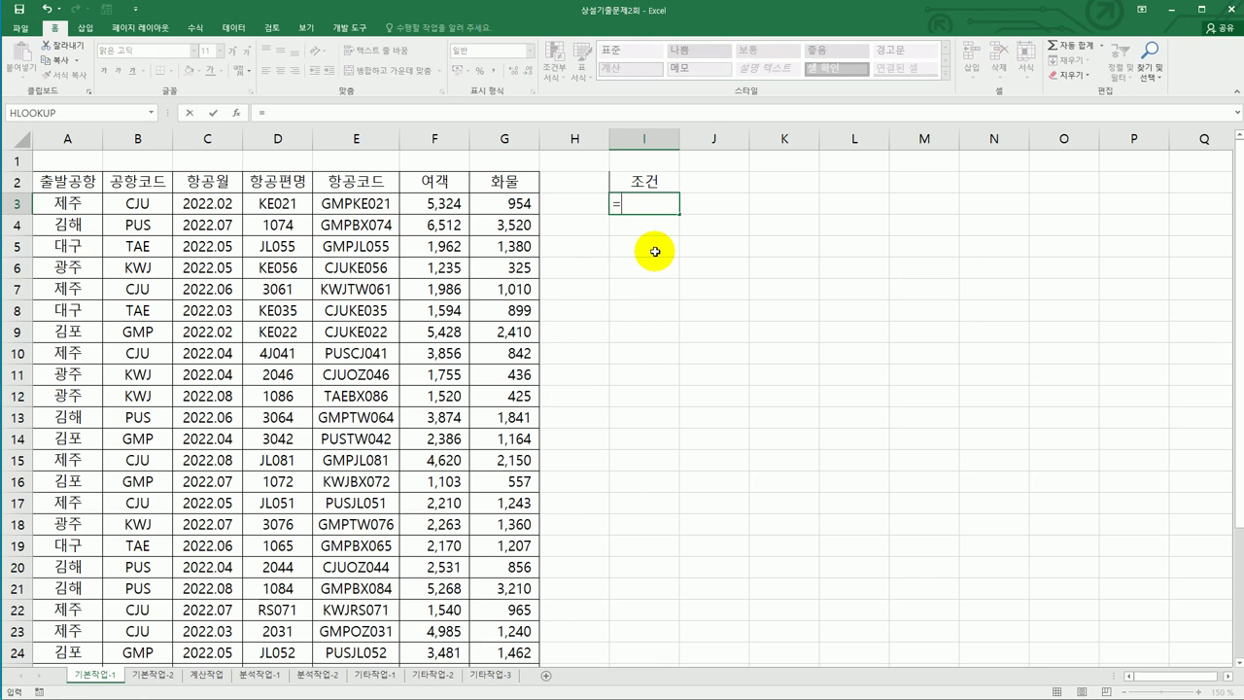
{"action": "type", "text": "isn"}
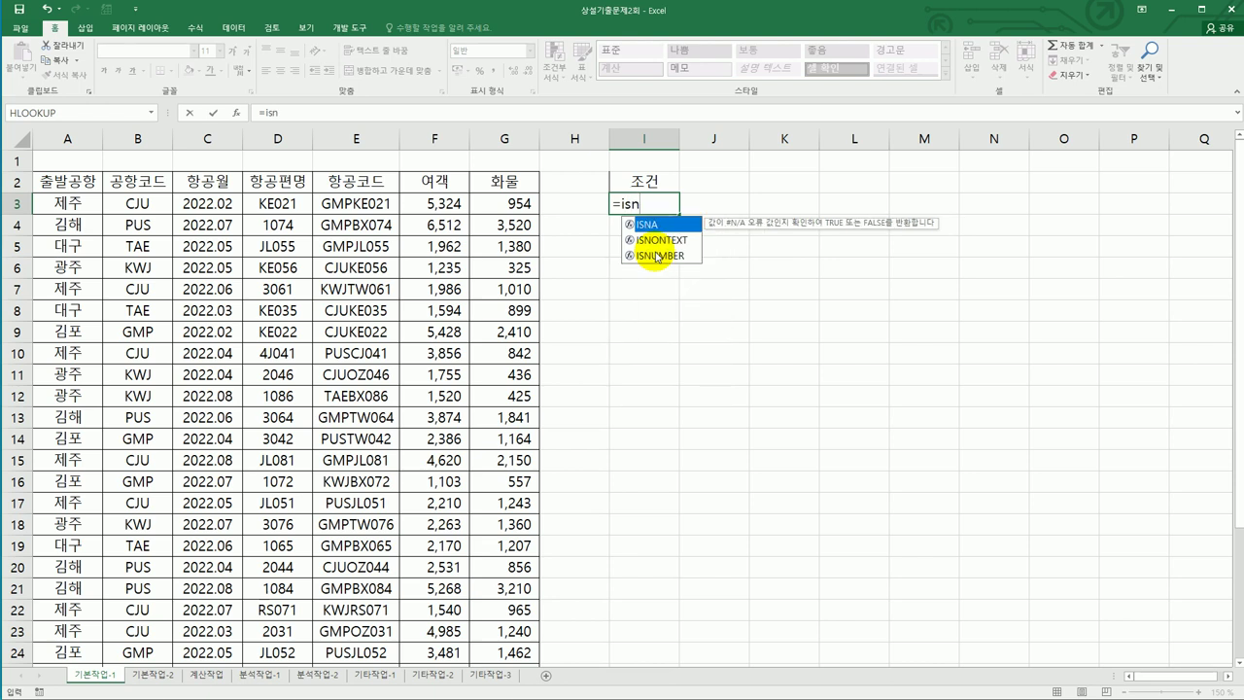
{"action": "left_click", "coordinate": [657, 256]}
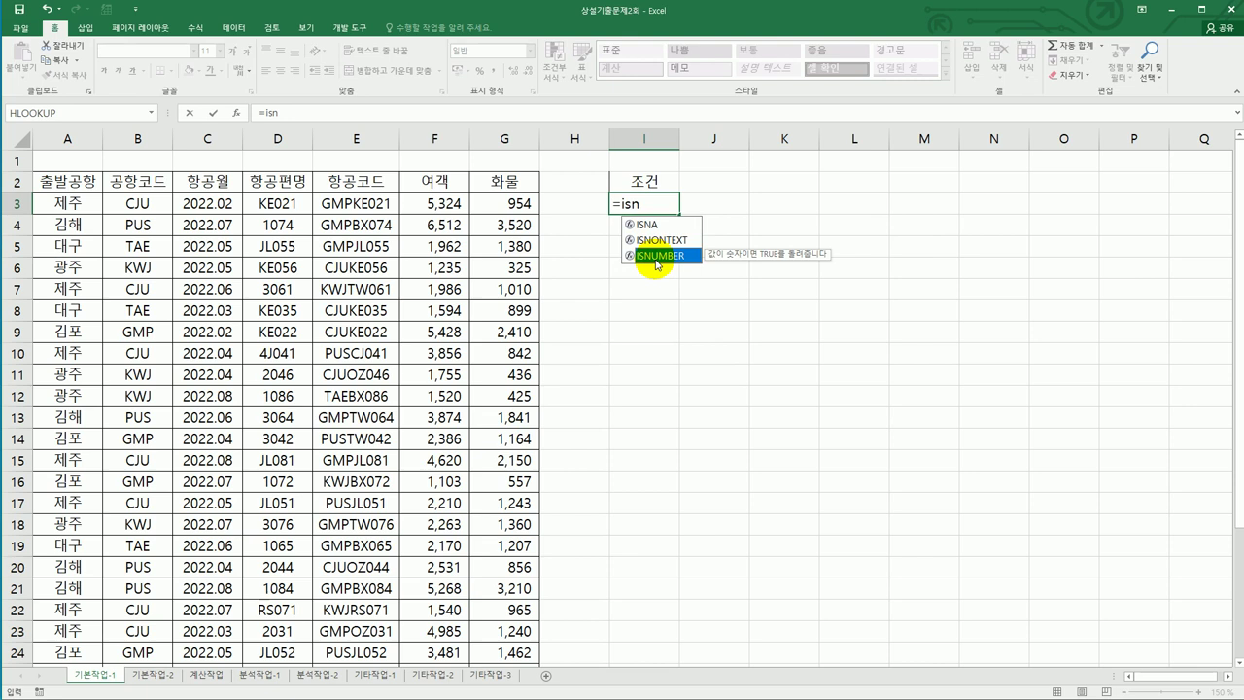
{"action": "double_click", "coordinate": [657, 255]}
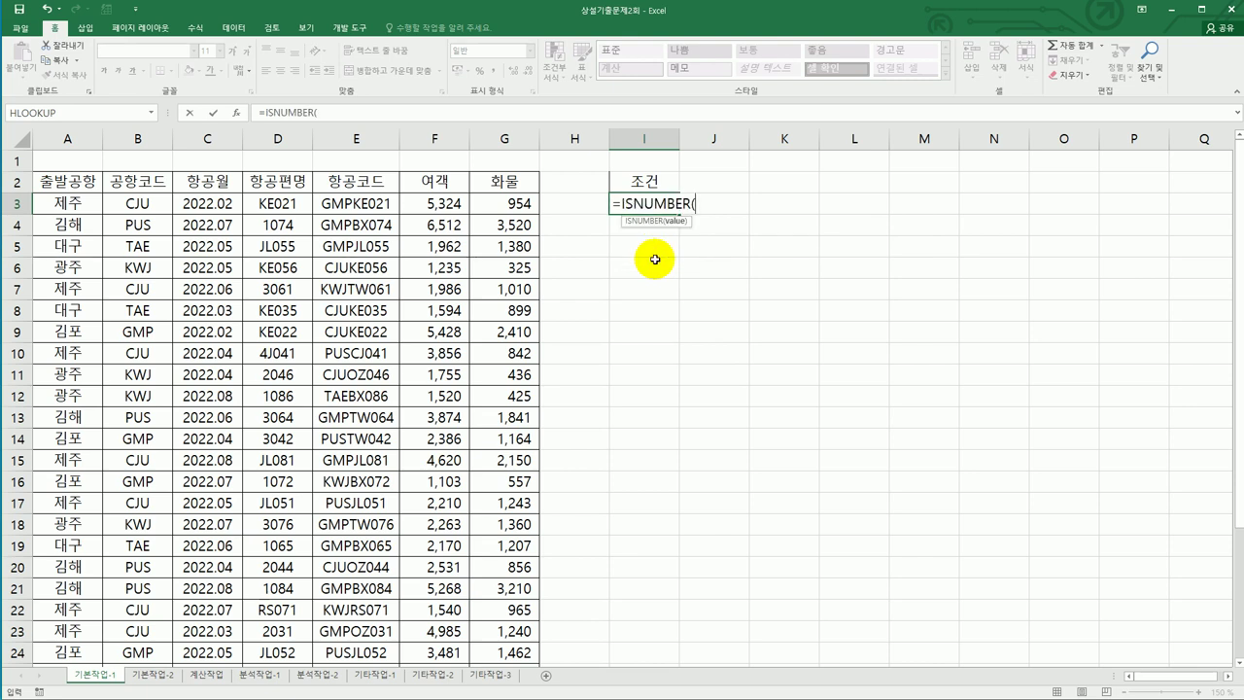
{"action": "left_click", "coordinate": [302, 205]}
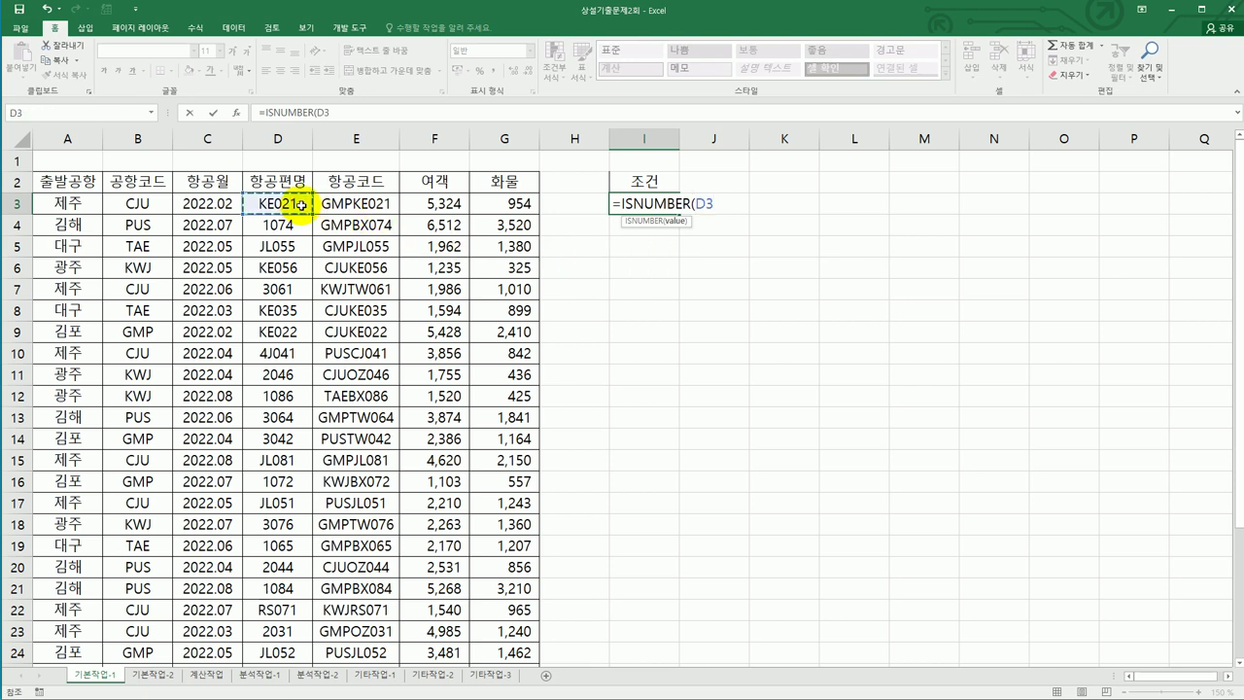
{"action": "type", "text": ")"}
{"action": "key", "text": "Return"}
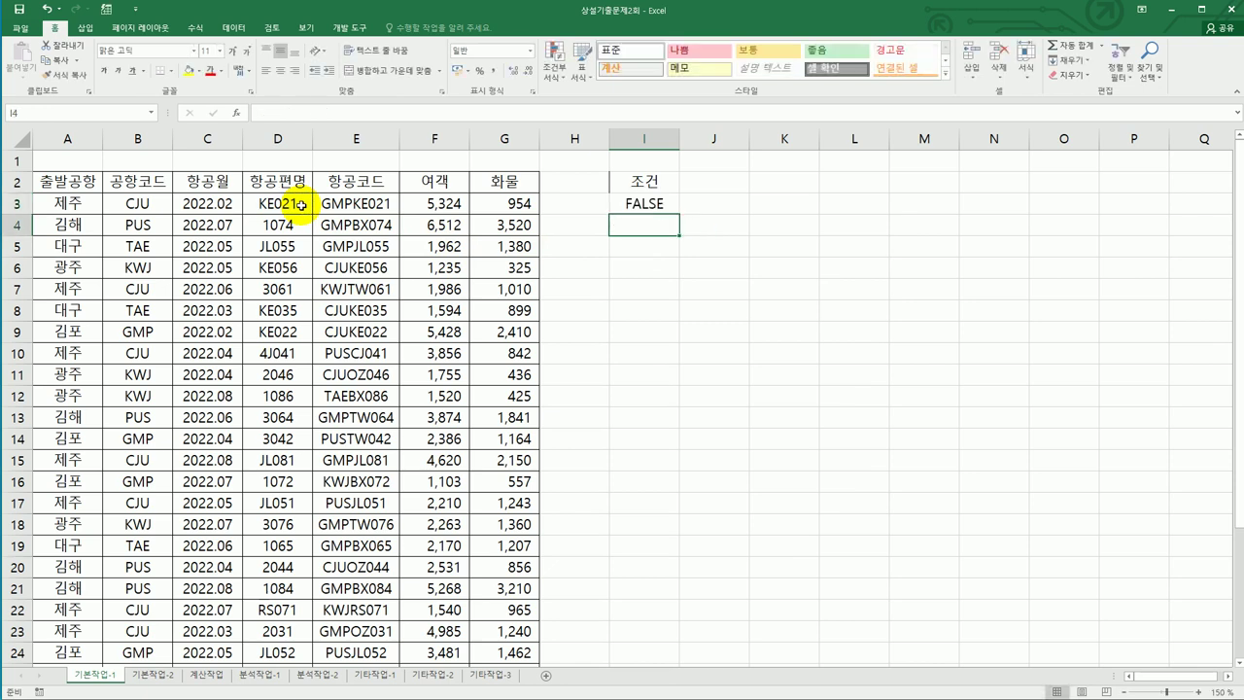
Step: Wrap the formula in I3 in NOT so that it reads =NOT(ISNUMBER(D3))
{"action": "left_click", "coordinate": [301, 205]}
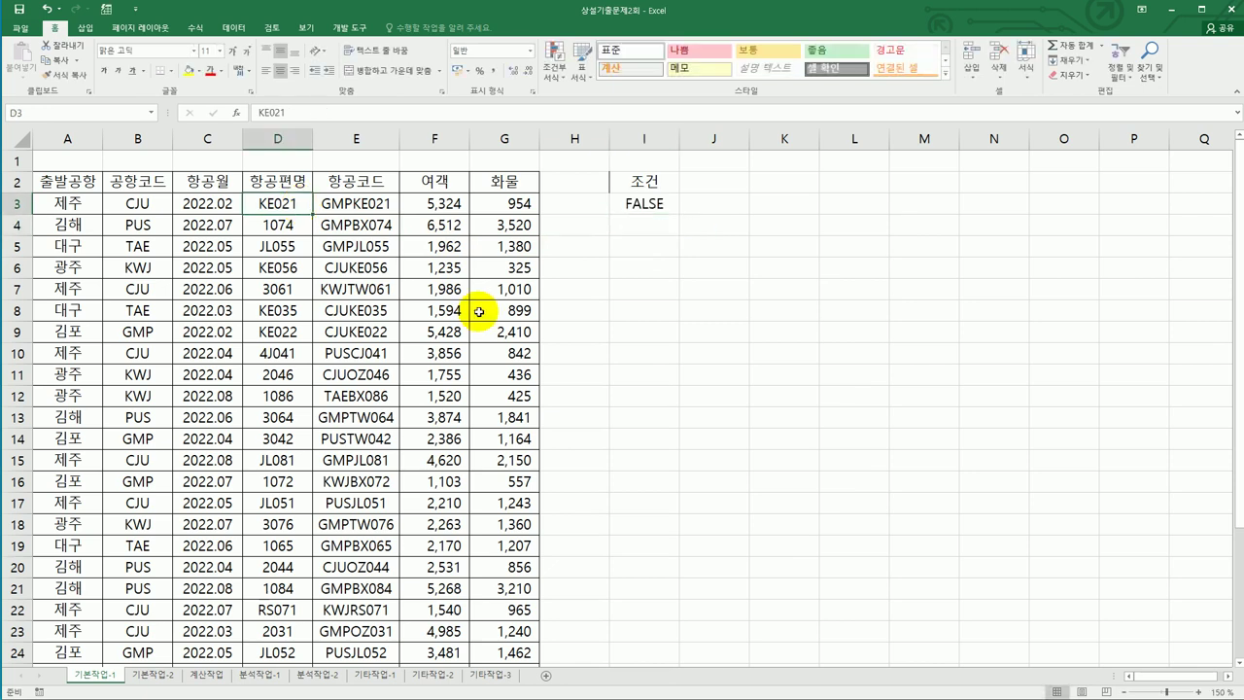
{"action": "left_click", "coordinate": [645, 213]}
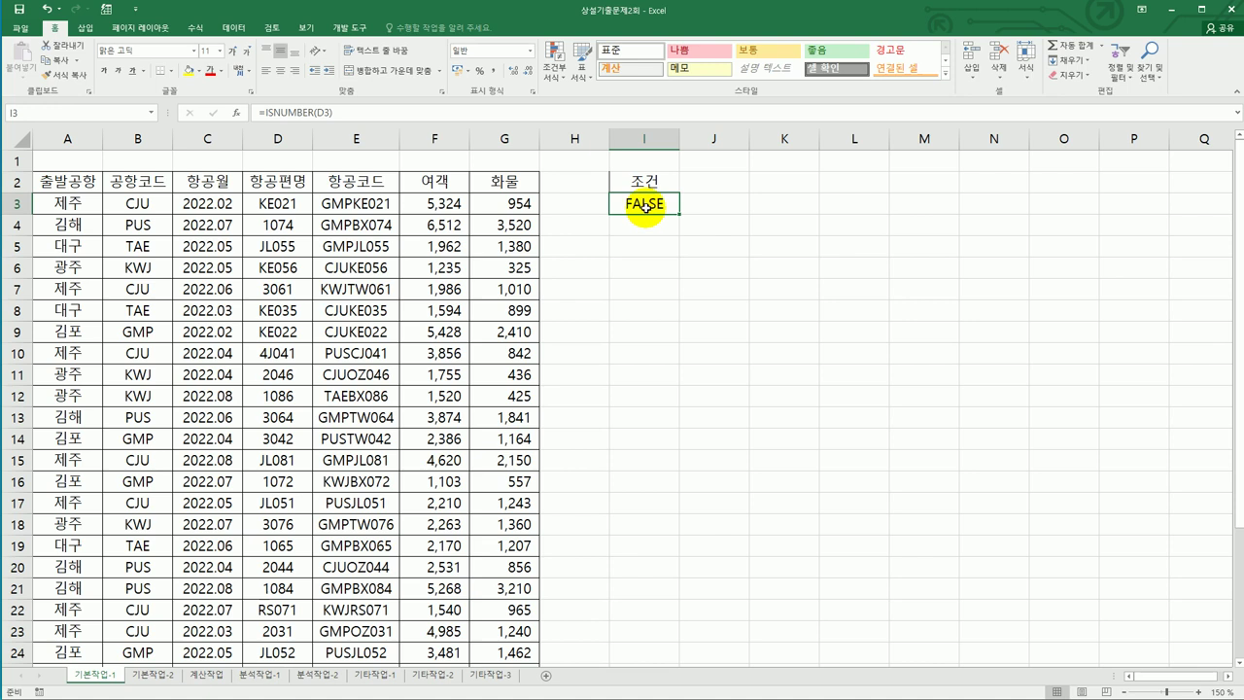
{"action": "double_click", "coordinate": [645, 213]}
{"action": "left_click", "coordinate": [618, 204]}
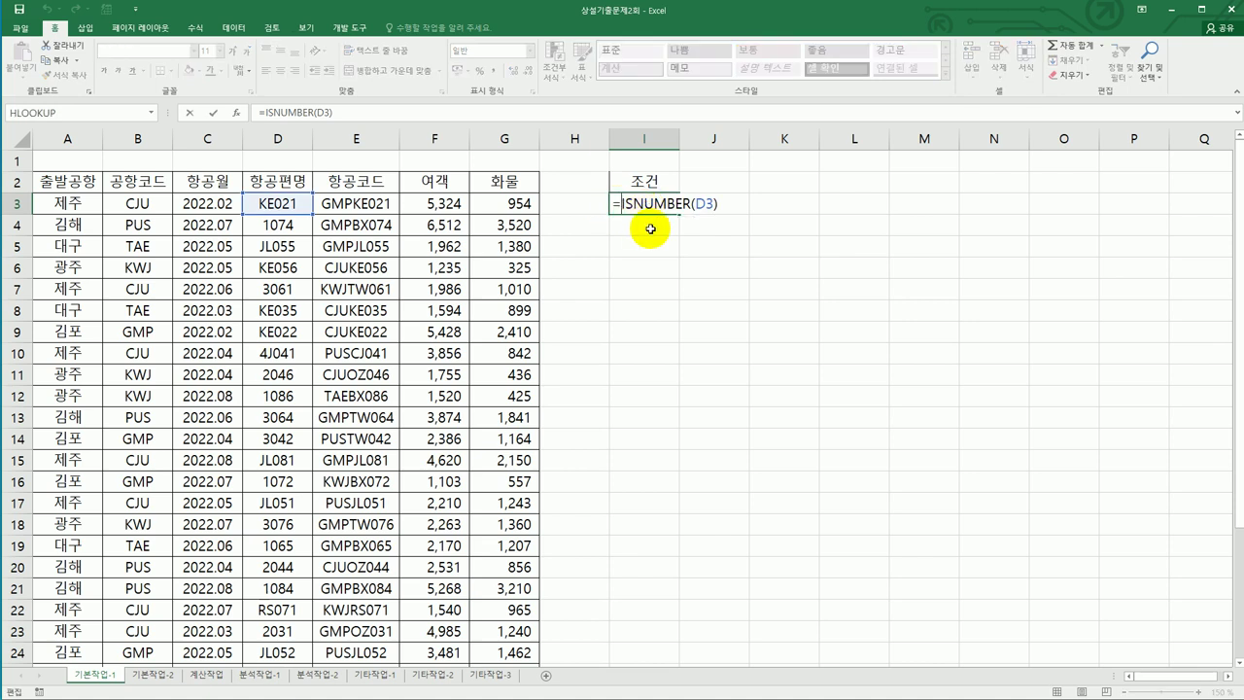
{"action": "type", "text": "not"}
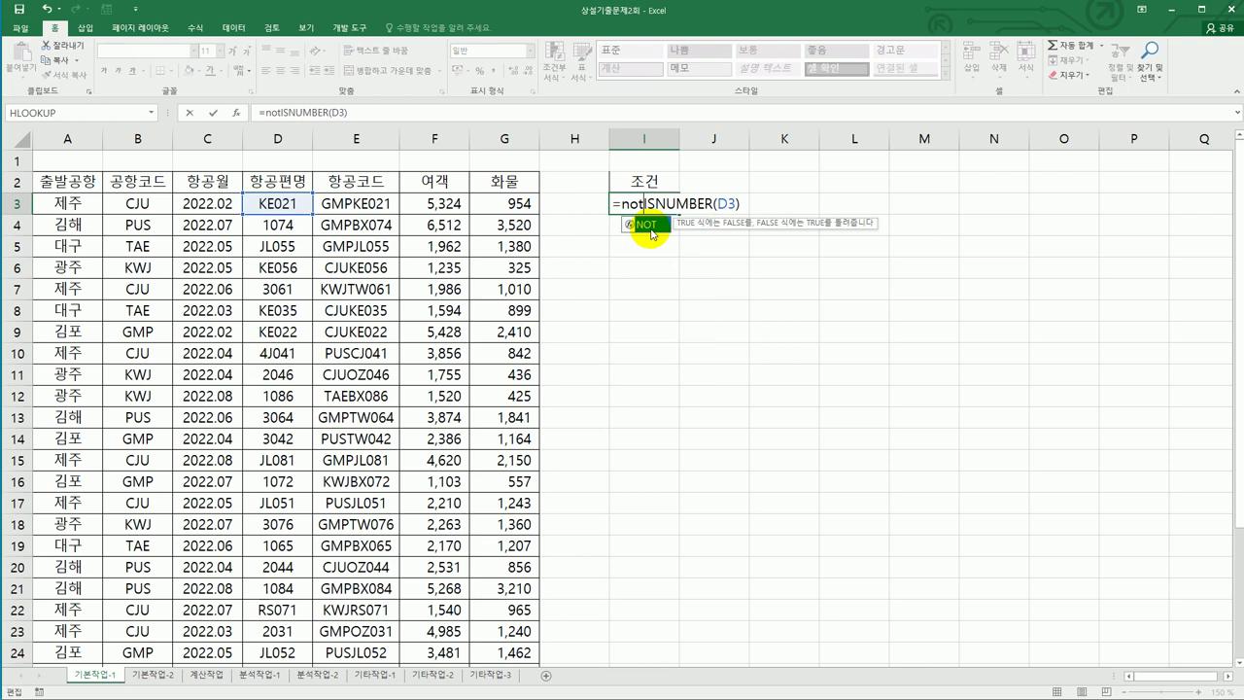
{"action": "double_click", "coordinate": [649, 226]}
{"action": "left_click", "coordinate": [756, 203]}
{"action": "type", "text": ")"}
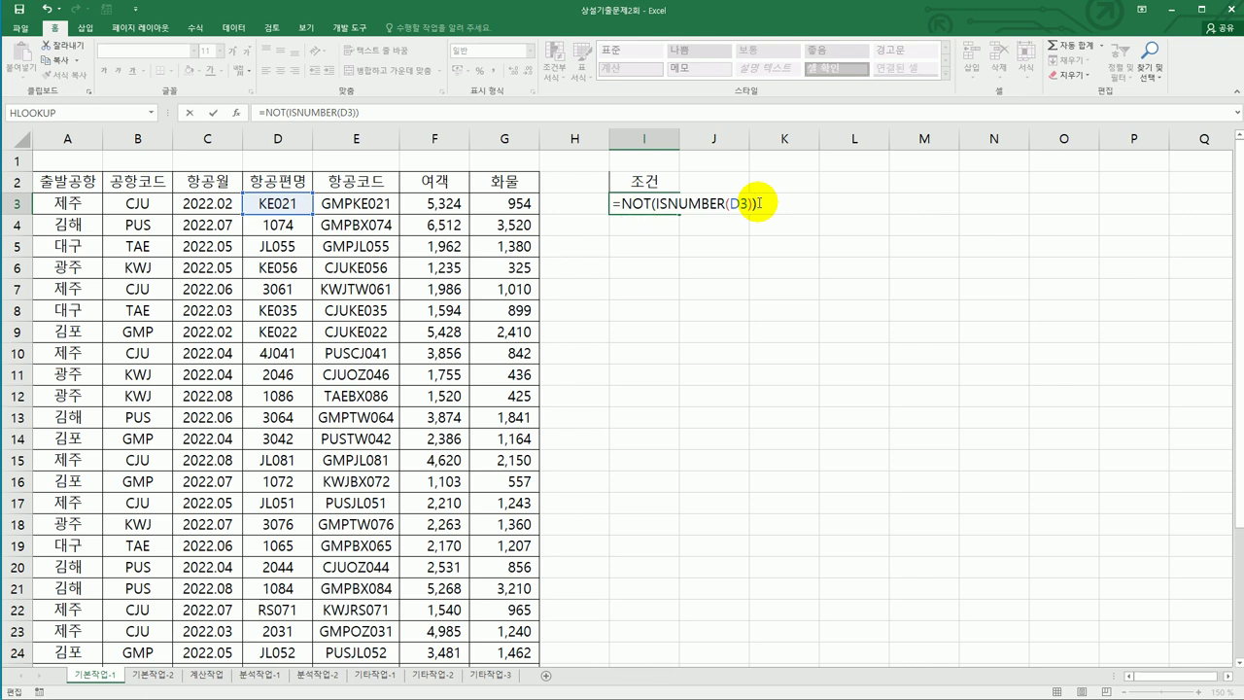
{"action": "key", "text": "Return"}
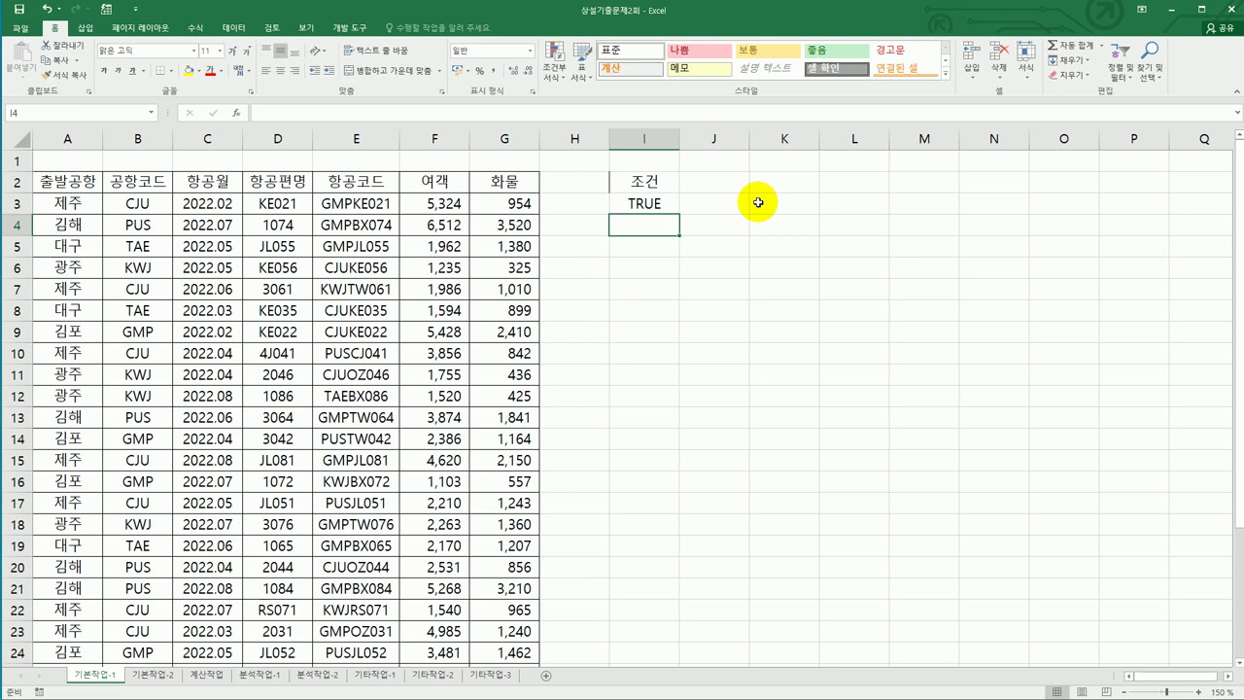
Step: Copy the headers 항공월, 항공편명, 여객 and 화물 from row 2 and paste them starting at I6
{"action": "left_click", "coordinate": [198, 180]}
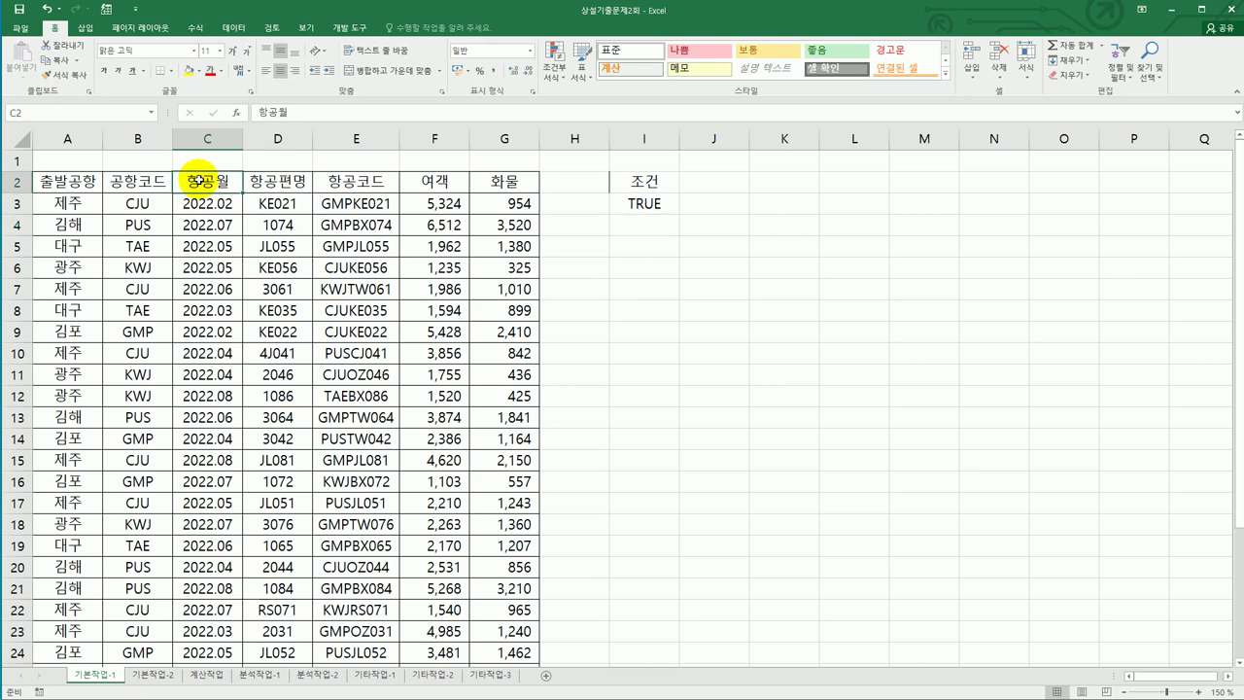
{"action": "left_click", "coordinate": [300, 183], "text": "ctrl"}
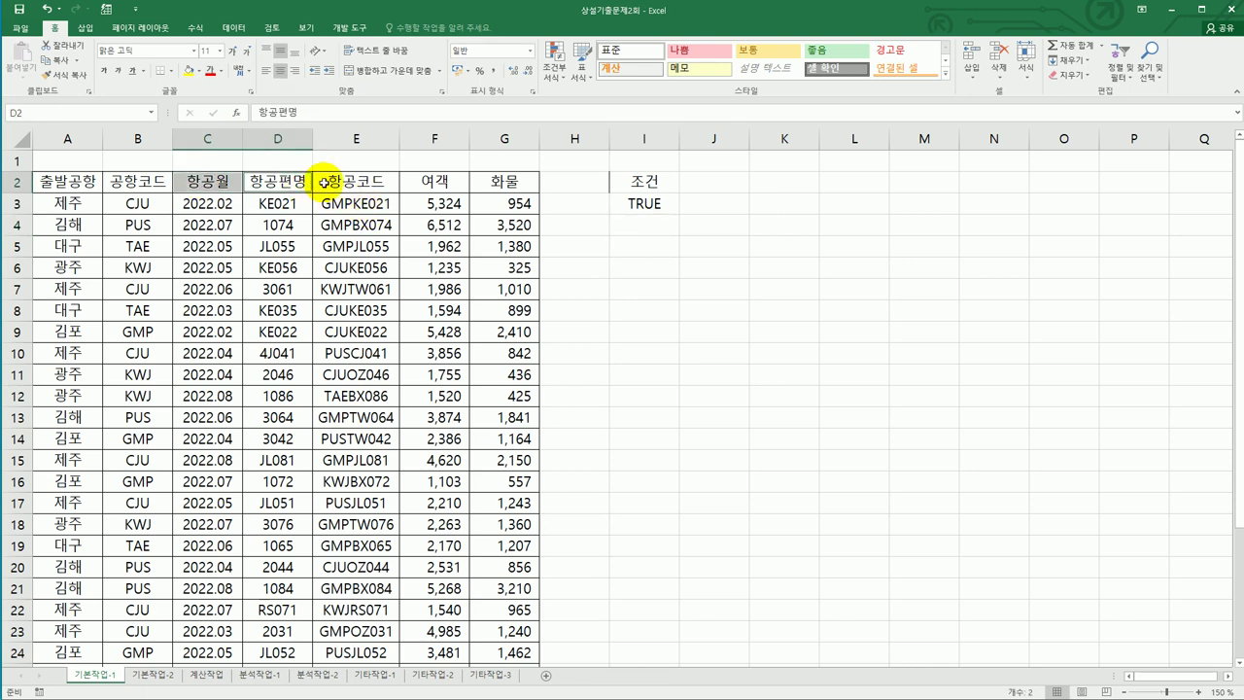
{"action": "left_click", "coordinate": [435, 183], "text": "ctrl"}
{"action": "left_click", "coordinate": [517, 183], "text": "ctrl"}
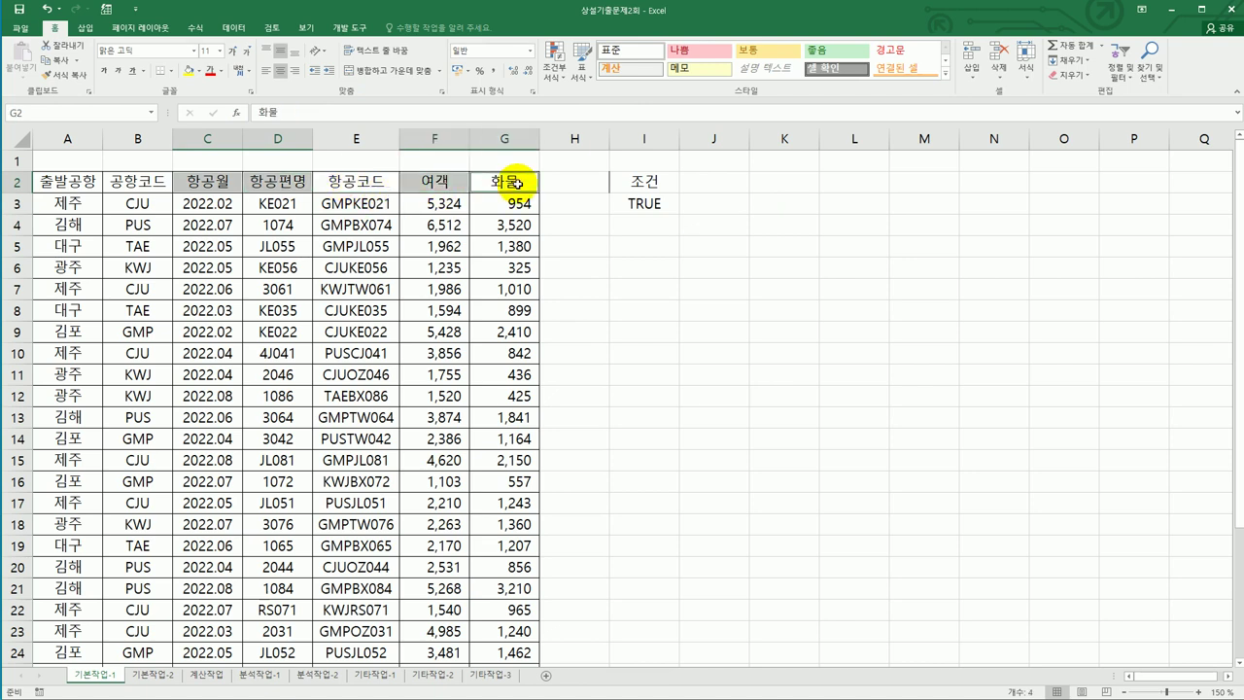
{"action": "key", "text": "ctrl+c"}
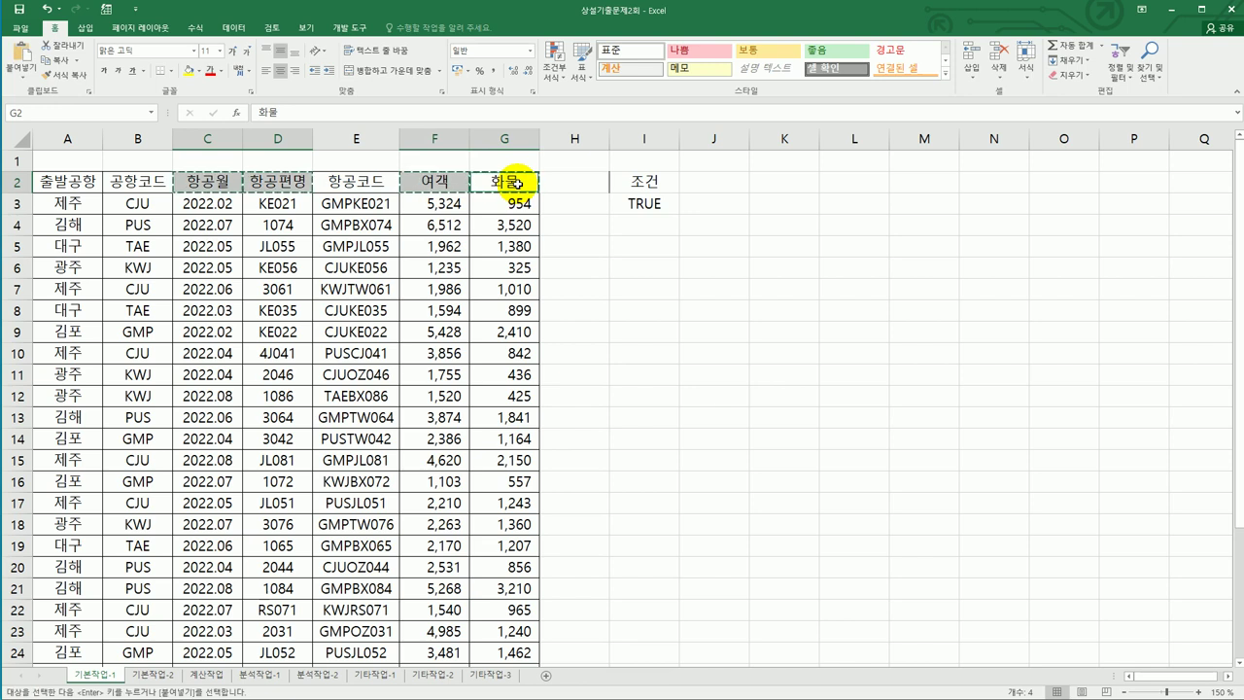
{"action": "left_click", "coordinate": [660, 255]}
{"action": "left_click", "coordinate": [658, 263]}
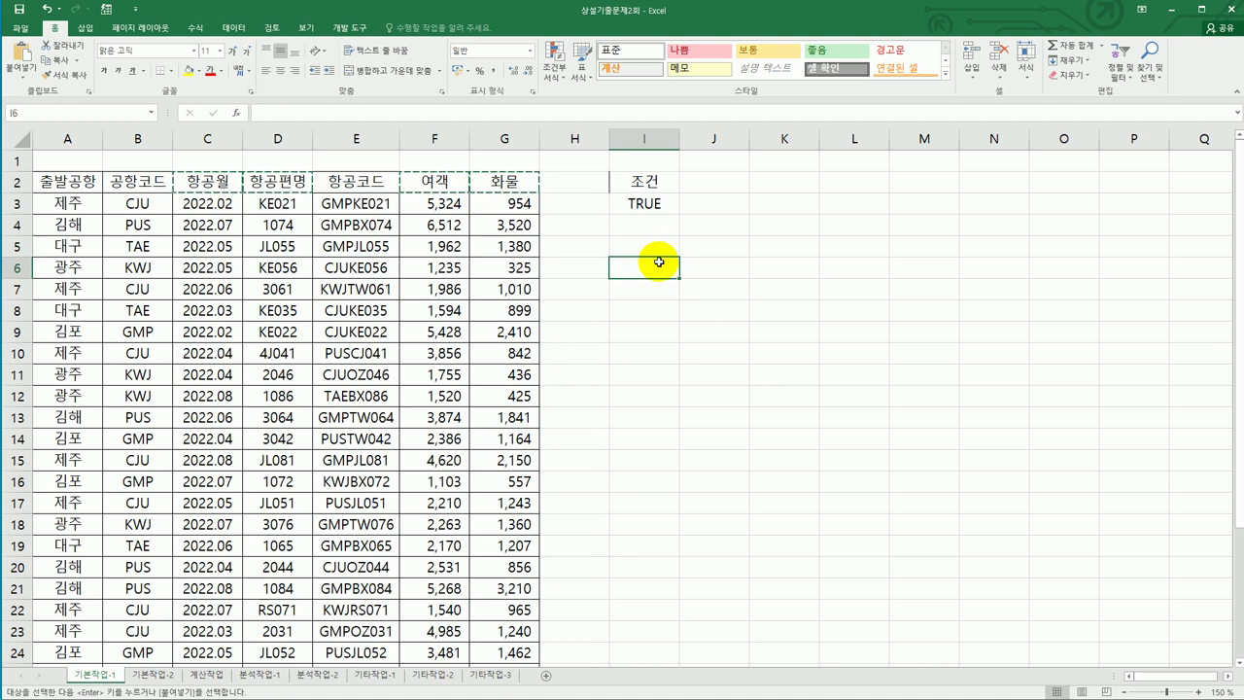
{"action": "key", "text": "ctrl+v"}
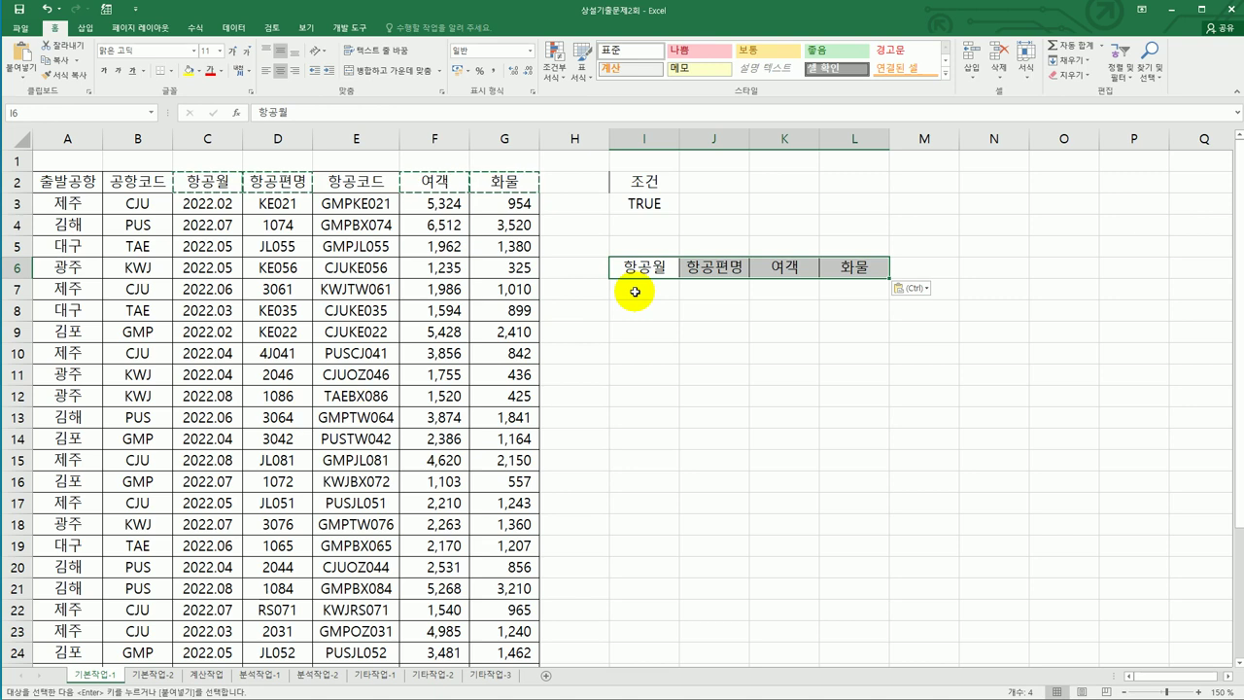
Step: Start an advanced filter on the list range A2:G32 and set its criteria range to I2:I3
{"action": "left_click", "coordinate": [314, 283]}
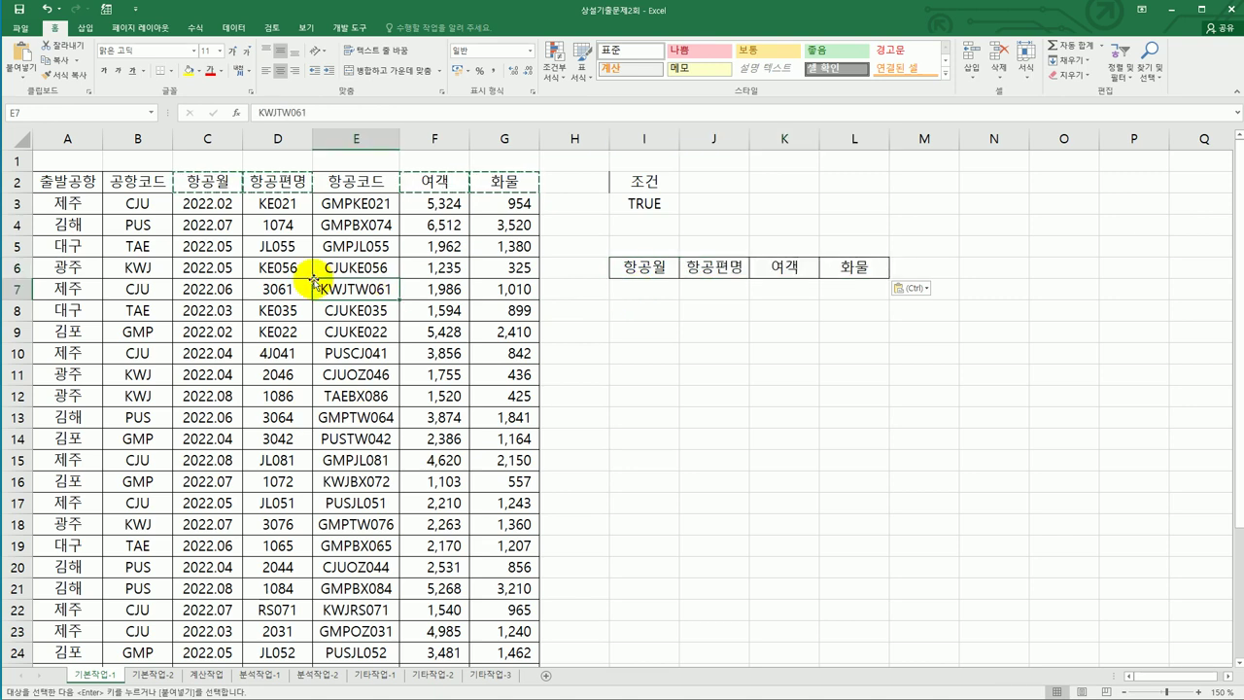
{"action": "left_click", "coordinate": [230, 29]}
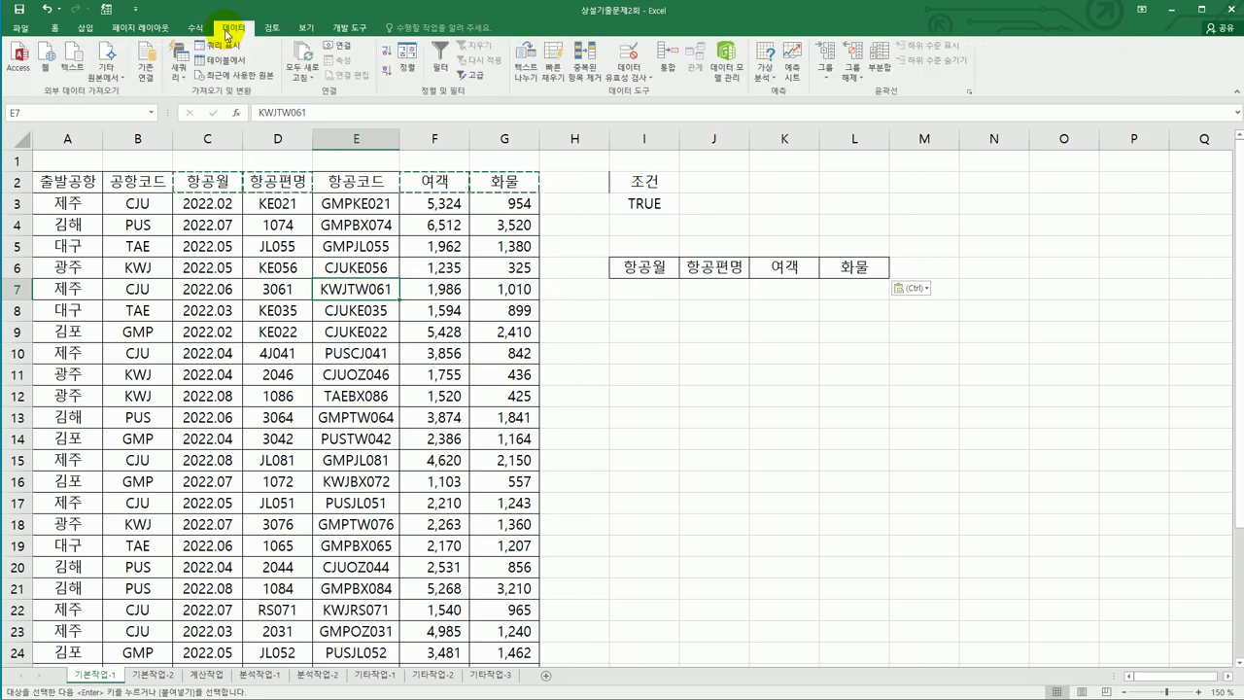
{"action": "left_click", "coordinate": [466, 78]}
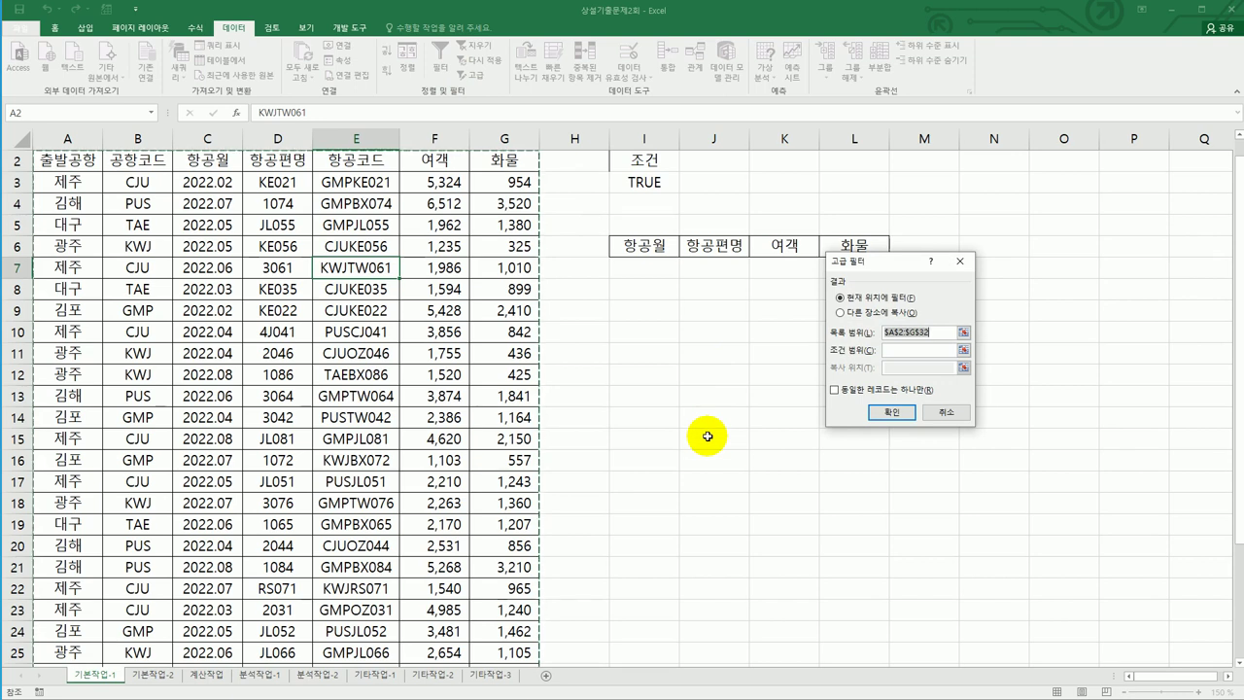
{"action": "scroll", "coordinate": [708, 436], "scroll_direction": "down", "scroll_amount": 3}
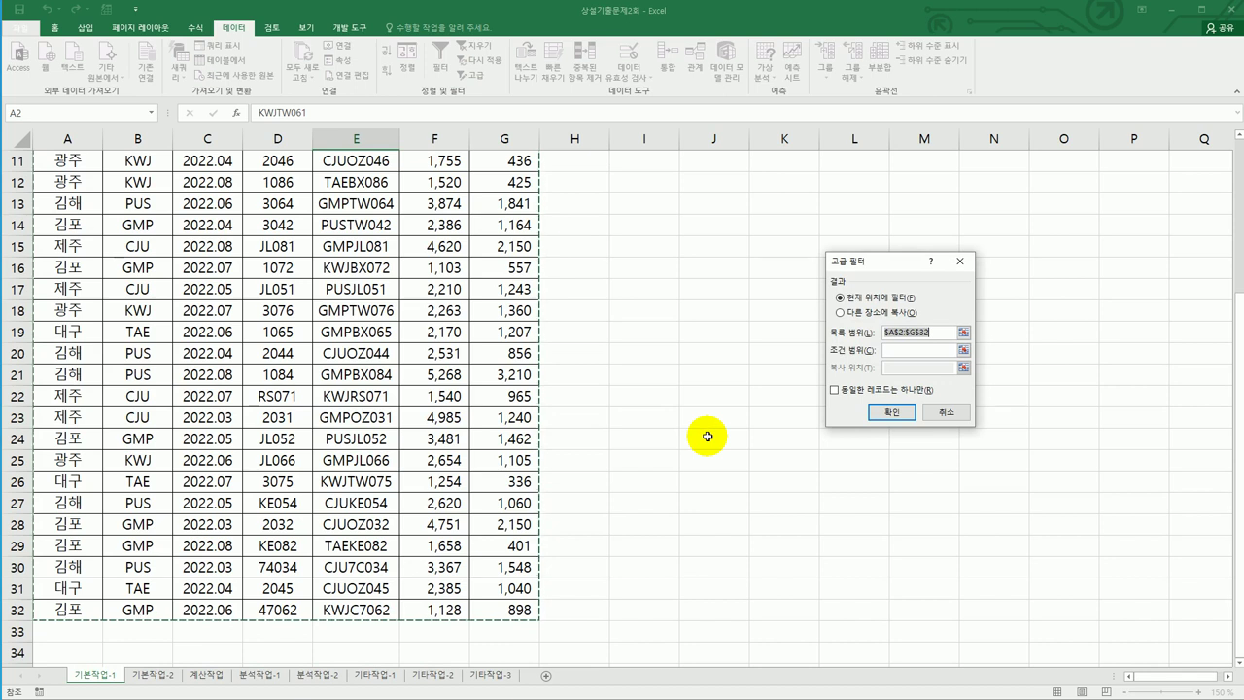
{"action": "scroll", "coordinate": [707, 436], "scroll_direction": "up", "scroll_amount": 4}
{"action": "left_click", "coordinate": [895, 350]}
{"action": "left_click_drag", "start_coordinate": [636, 185], "coordinate": [634, 201]}
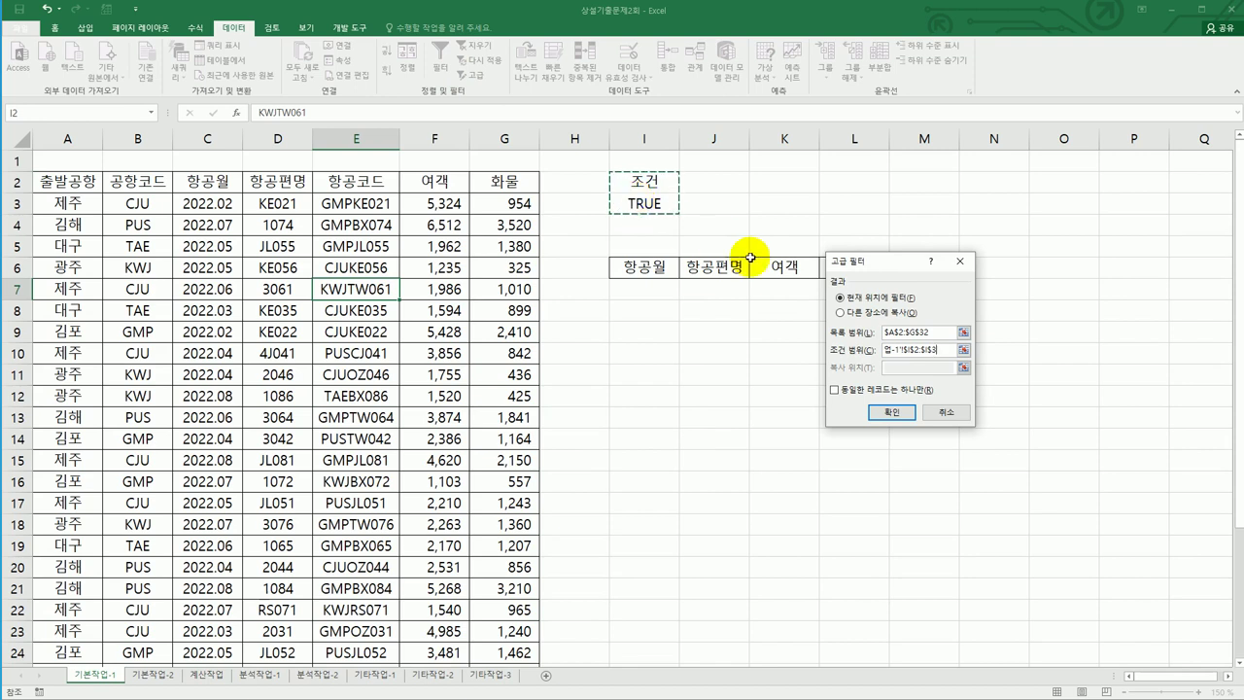
Step: Set the advanced filter to copy the results to another location, I6:L6, and run it
{"action": "left_click", "coordinate": [851, 317]}
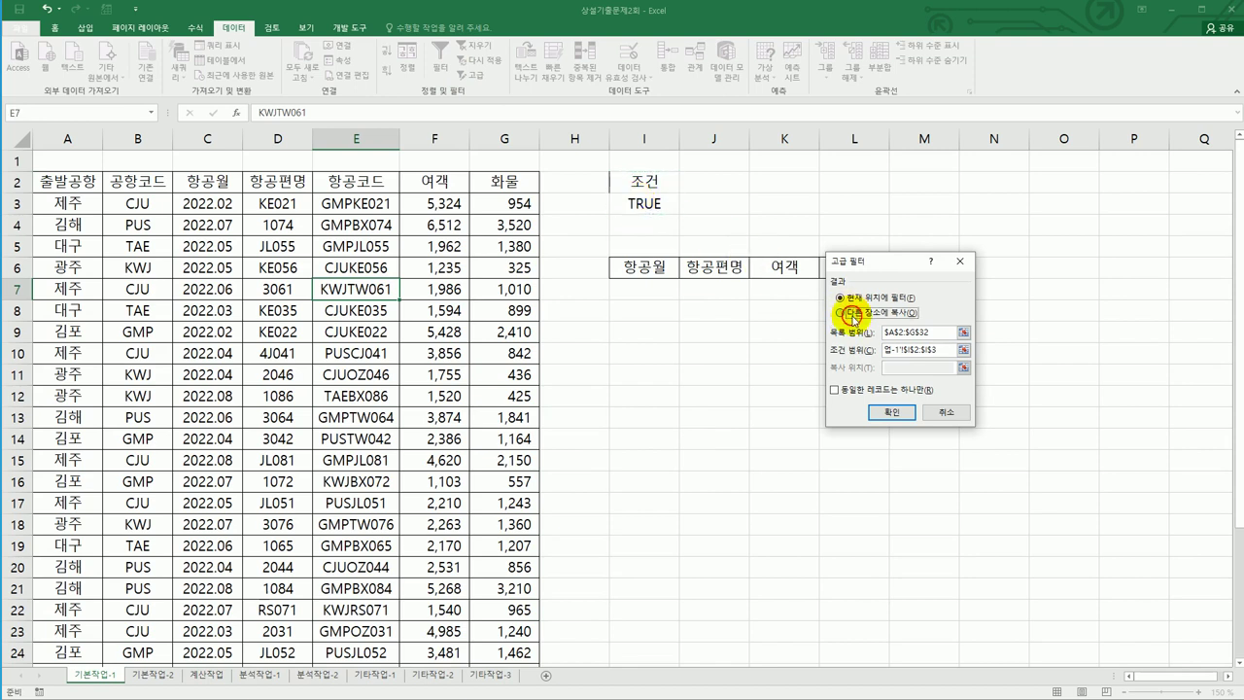
{"action": "left_click", "coordinate": [892, 369]}
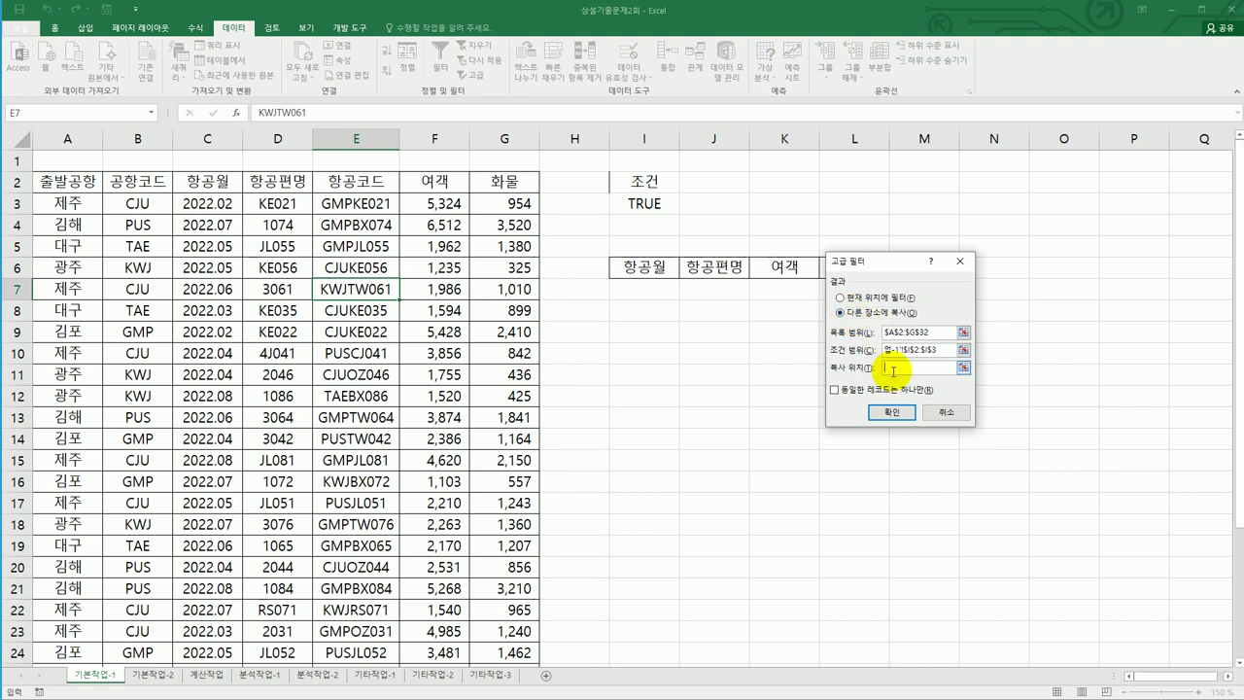
{"action": "left_click_drag", "start_coordinate": [882, 260], "coordinate": [998, 247]}
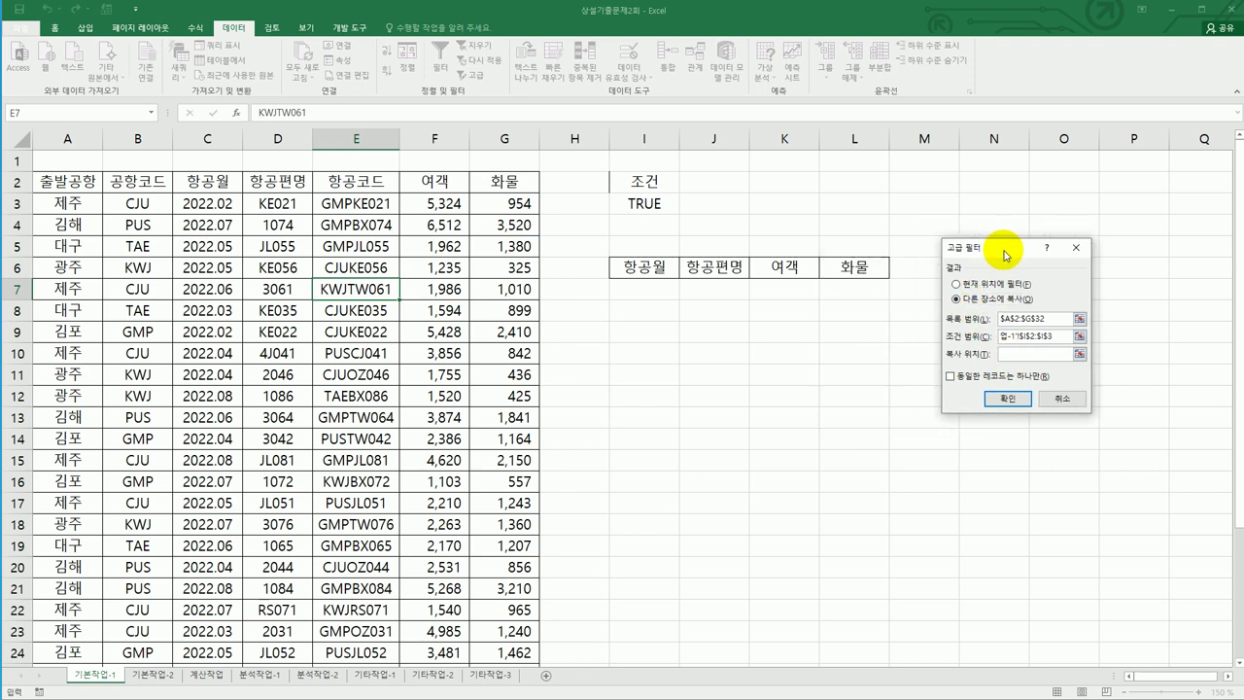
{"action": "left_click_drag", "start_coordinate": [660, 270], "coordinate": [834, 270]}
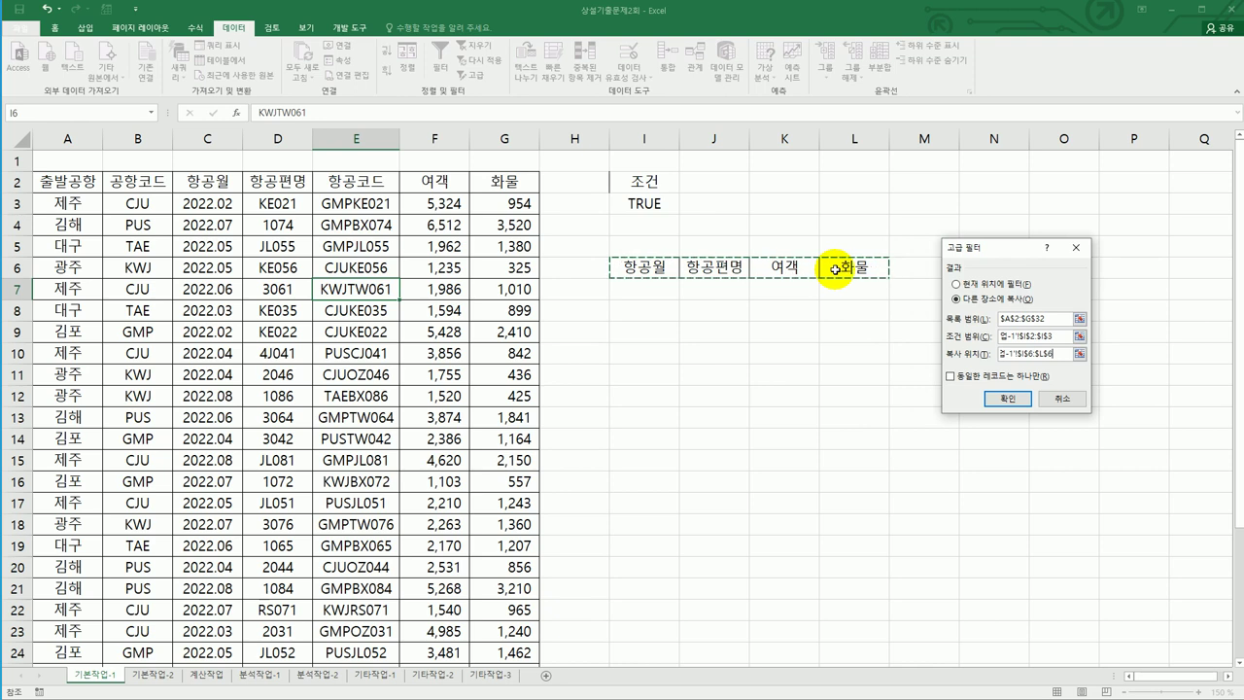
{"action": "left_click", "coordinate": [994, 399]}
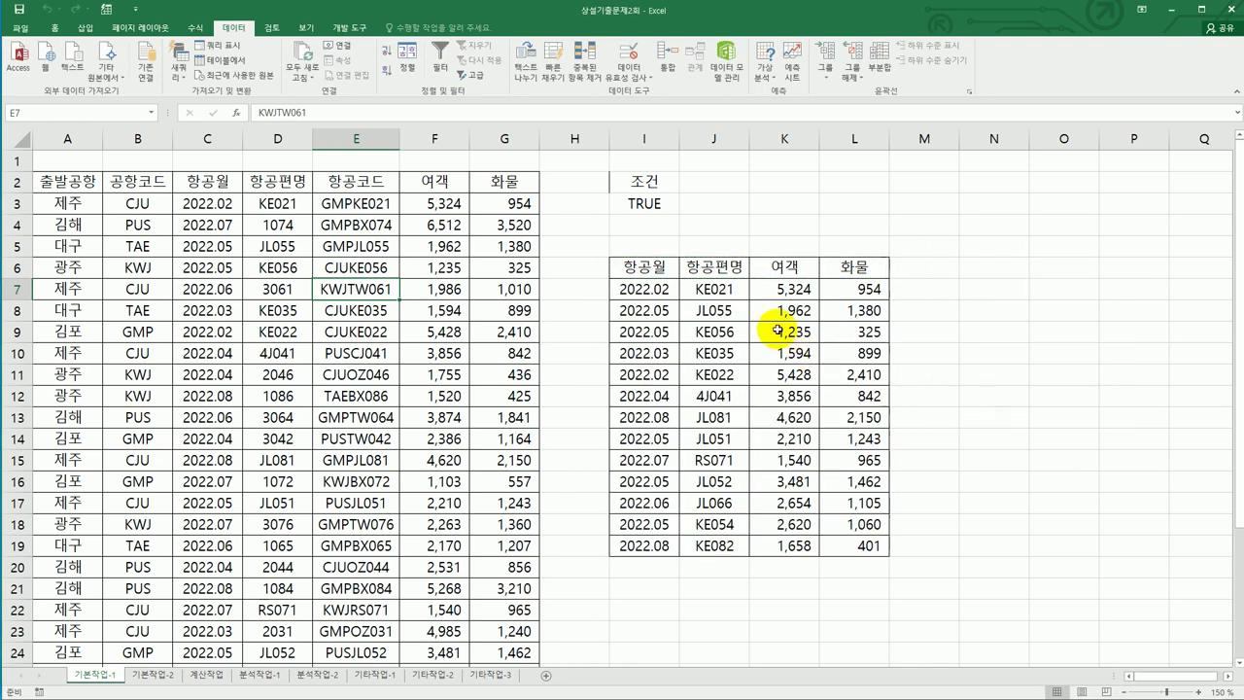
Step: Check the extracted 항공편명 values in J7:J19
{"action": "left_click_drag", "start_coordinate": [714, 289], "coordinate": [716, 547]}
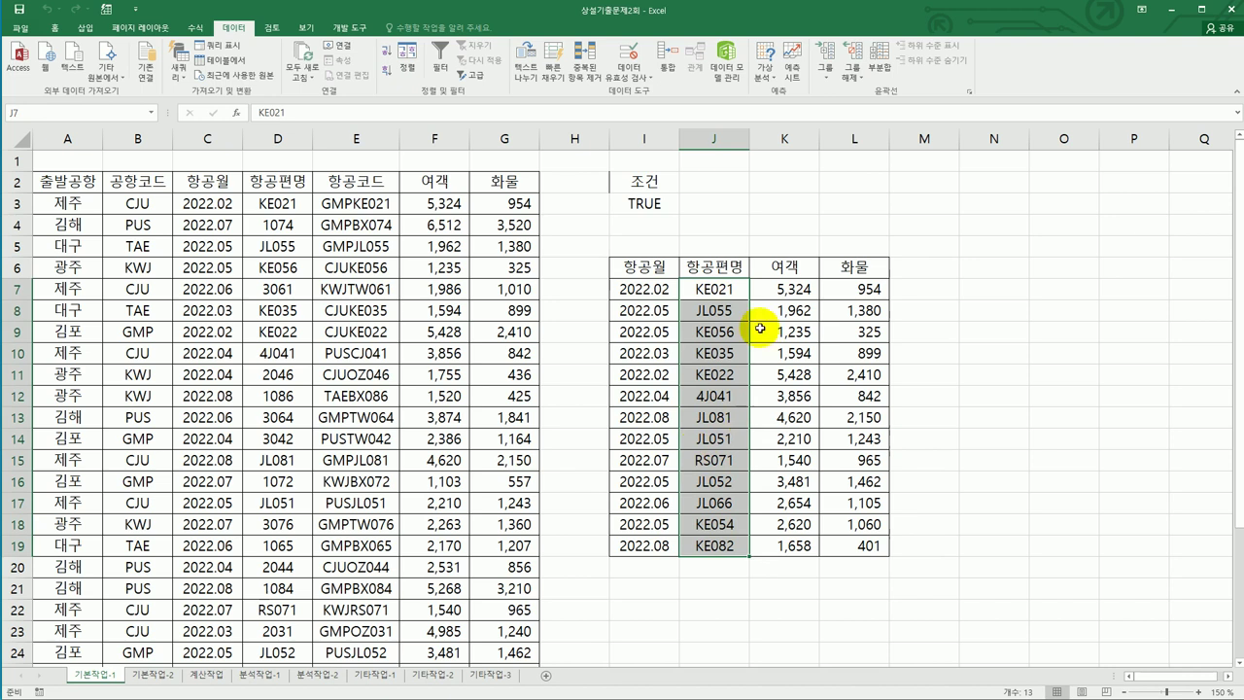
{"action": "scroll", "coordinate": [724, 413], "scroll_direction": "down", "scroll_amount": 1}
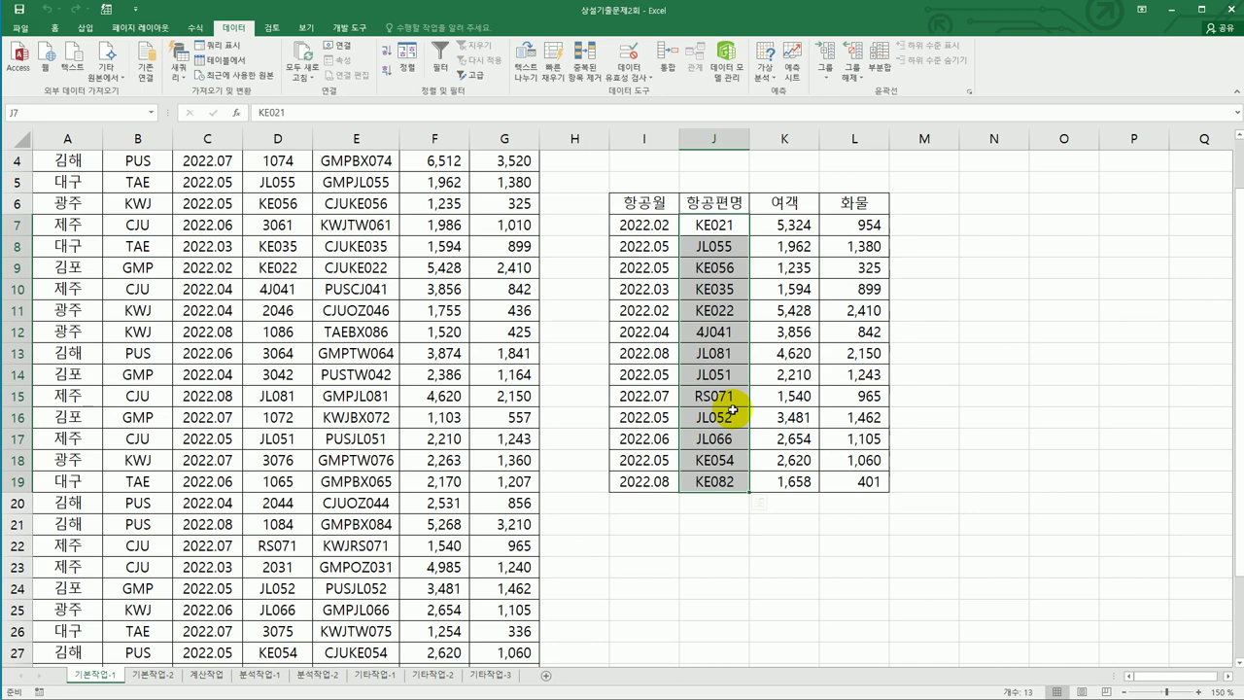
{"action": "scroll", "coordinate": [731, 410], "scroll_direction": "up", "scroll_amount": 1}
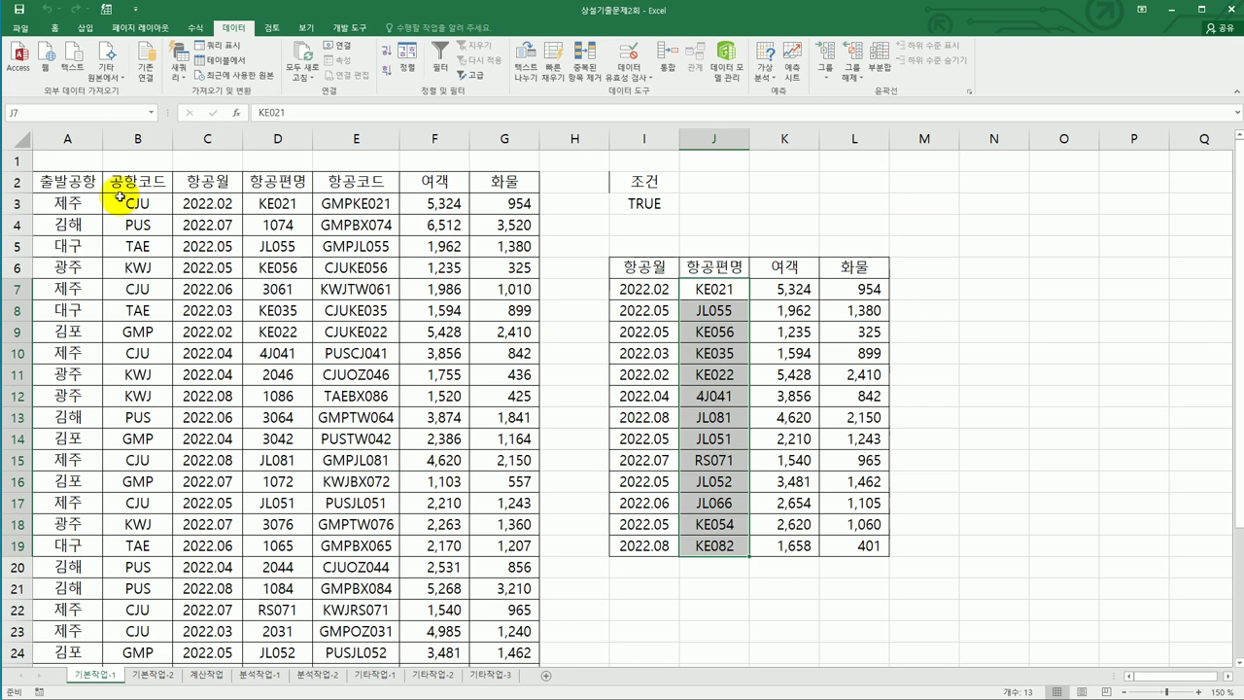
Step: Start a new conditional formatting rule for the data rows A3:G32 that uses a formula to determine the cells to format
{"action": "left_click_drag", "start_coordinate": [88, 182], "coordinate": [477, 182]}
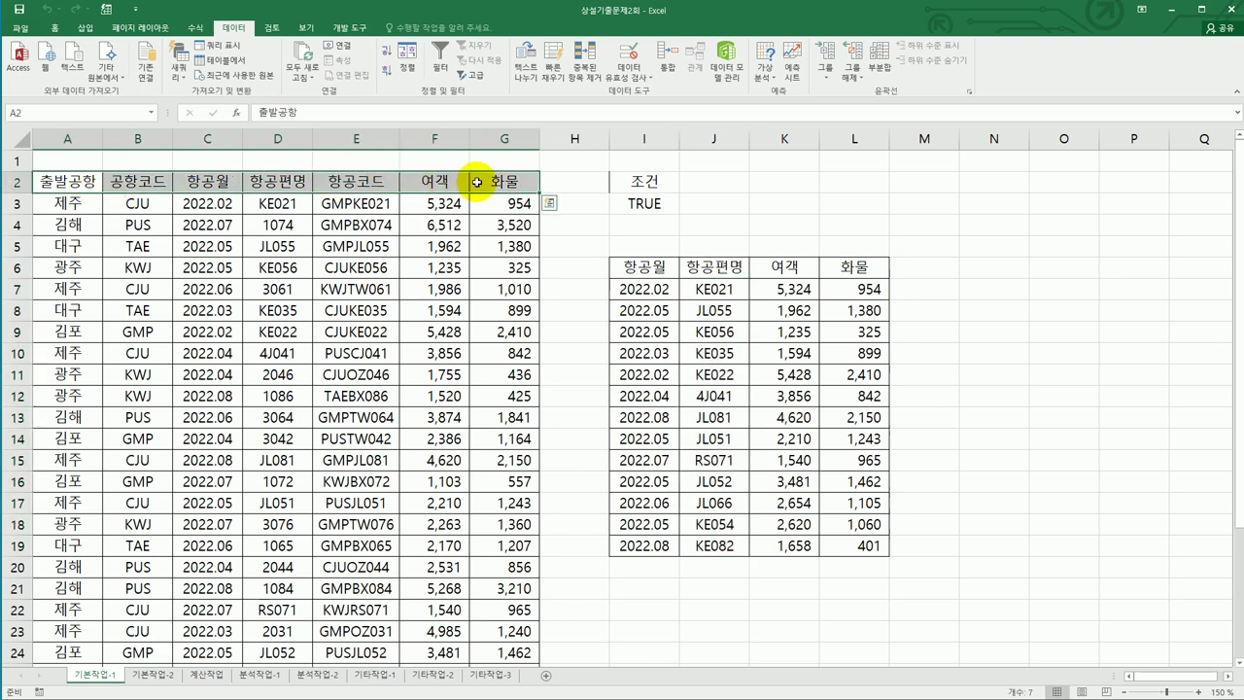
{"action": "left_click", "coordinate": [88, 209]}
{"action": "left_click_drag", "start_coordinate": [89, 209], "coordinate": [509, 614]}
{"action": "scroll", "coordinate": [525, 604], "scroll_direction": "up", "scroll_amount": 4}
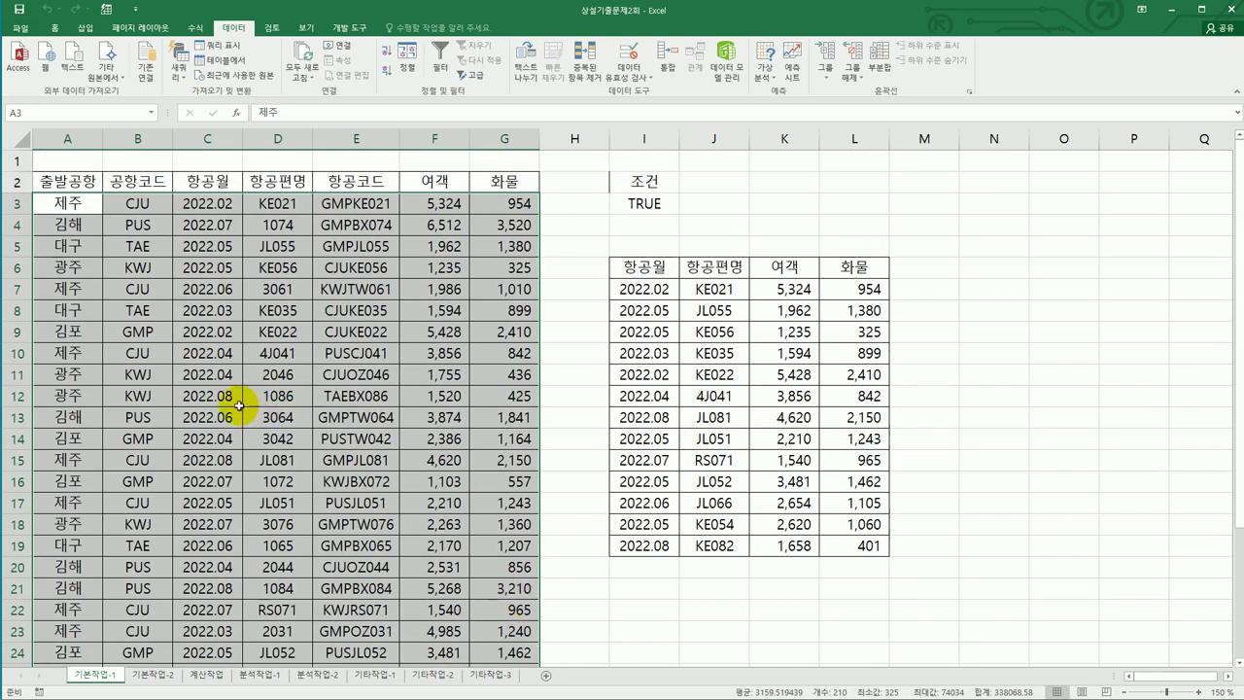
{"action": "left_click", "coordinate": [44, 33]}
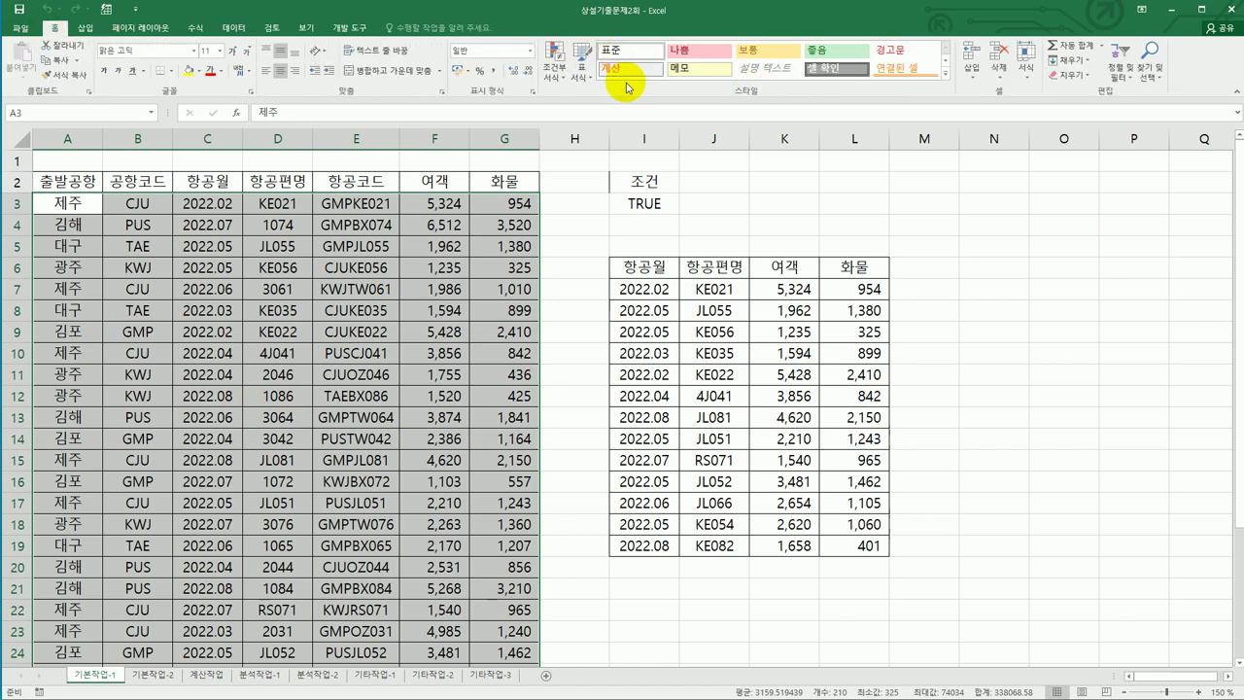
{"action": "left_click", "coordinate": [562, 76]}
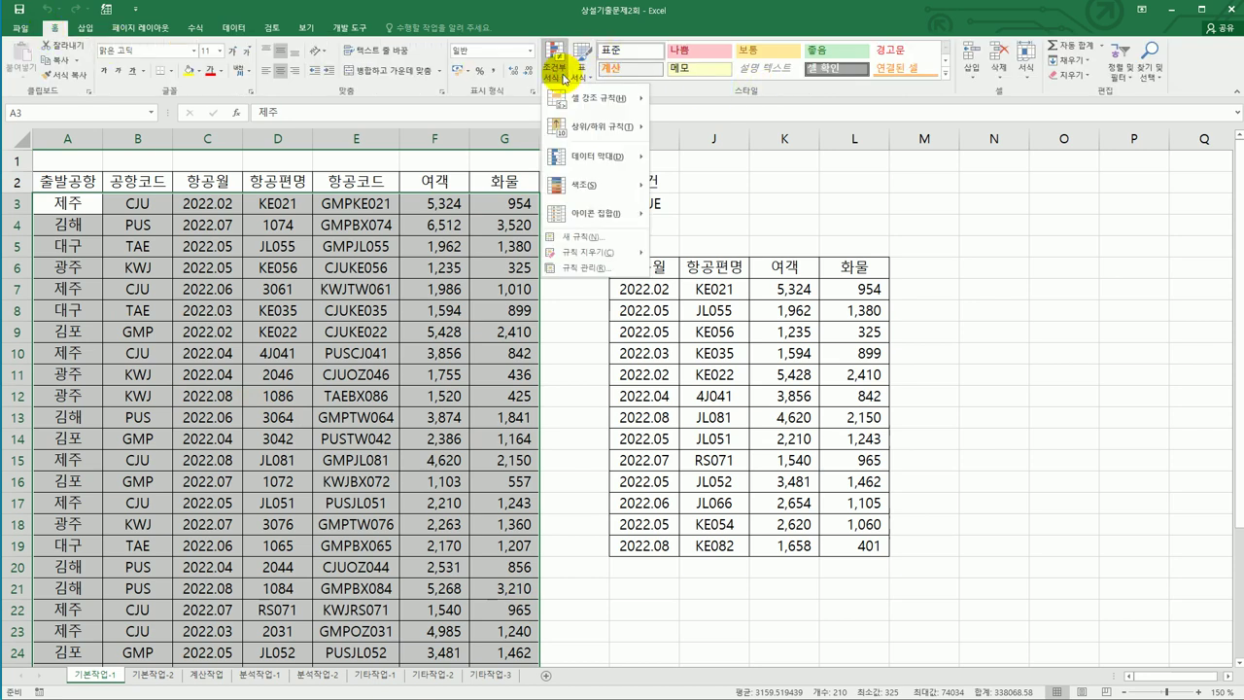
{"action": "left_click", "coordinate": [626, 237]}
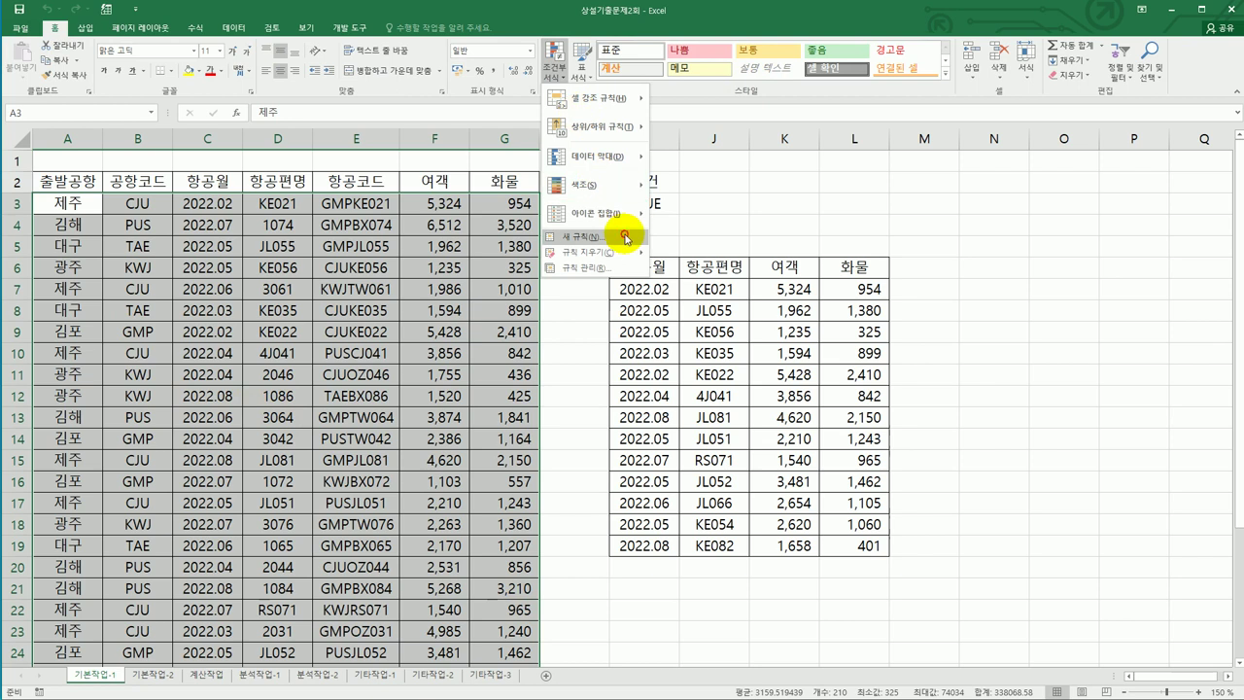
{"action": "left_click_drag", "start_coordinate": [886, 227], "coordinate": [736, 210]}
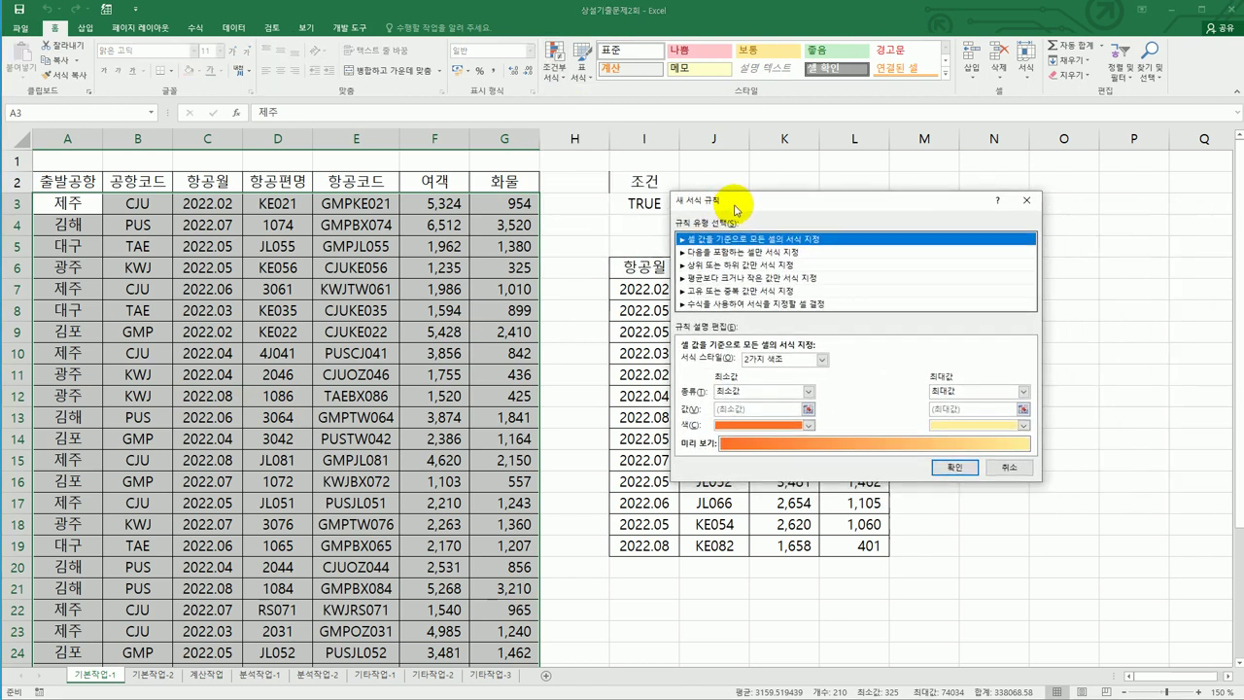
{"action": "left_click", "coordinate": [736, 304]}
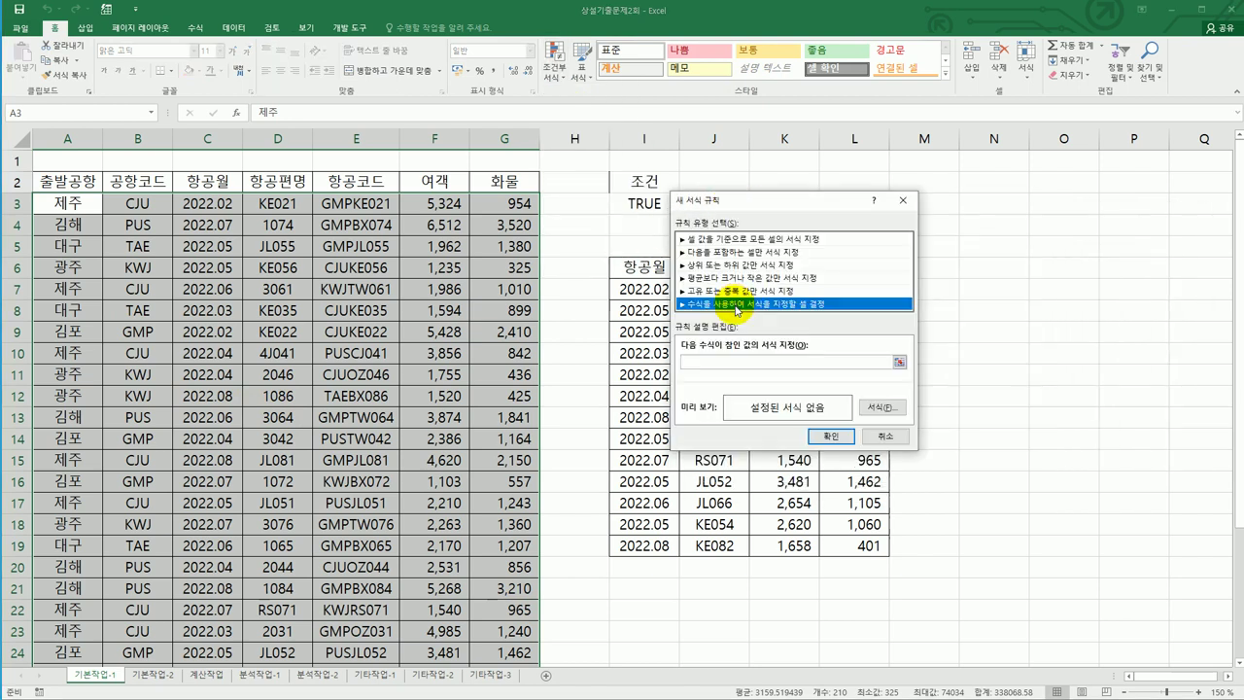
Step: Enter =isodd(right($C3,2)) as the rule's formula so that rows with an odd 항공월 month are matched
{"action": "left_click", "coordinate": [719, 363]}
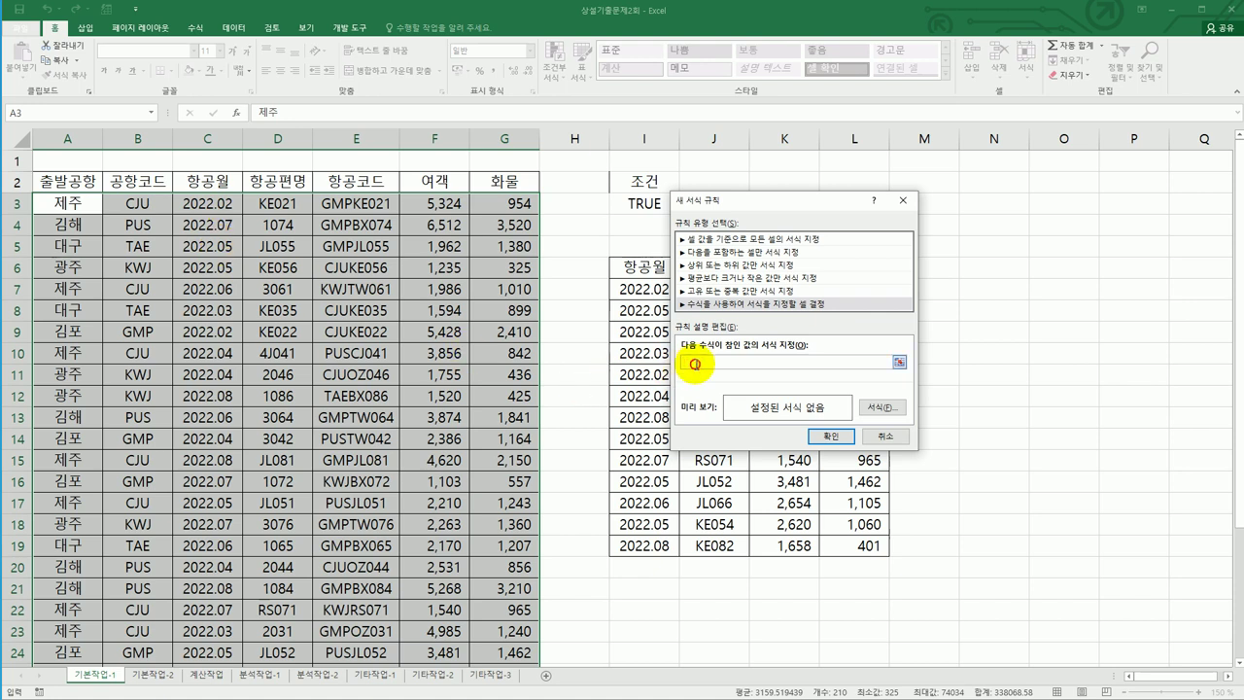
{"action": "type", "text": "=isodd("}
{"action": "type", "text": "right("}
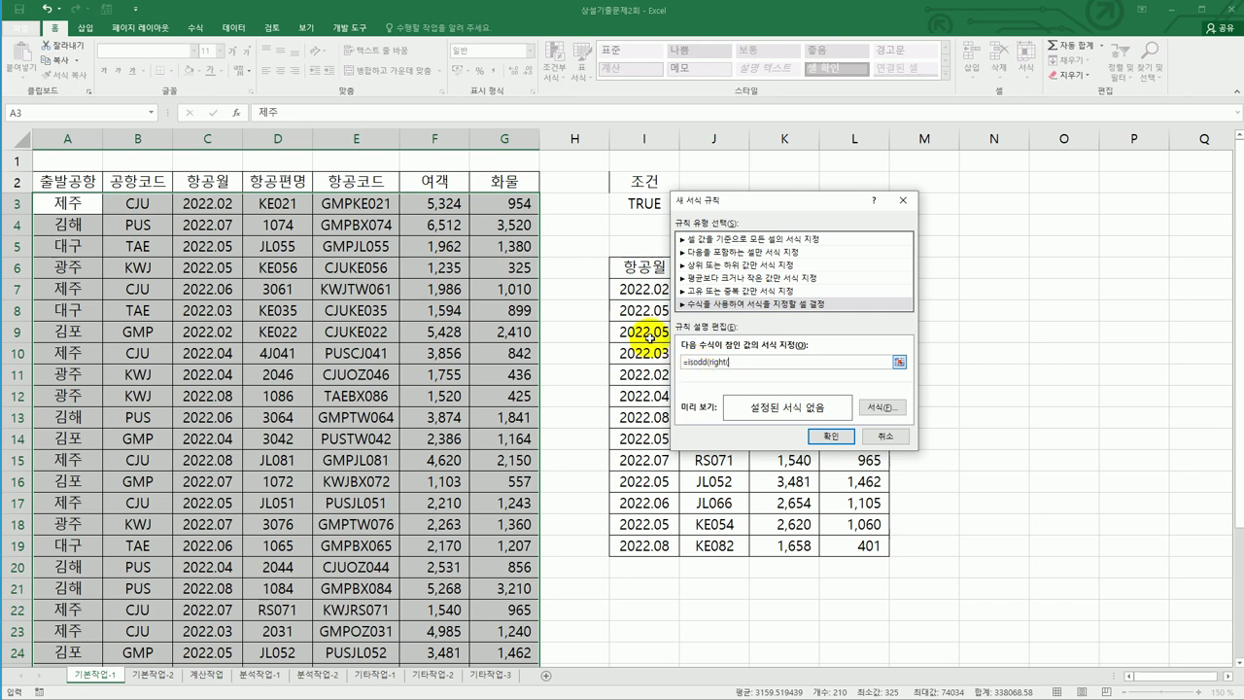
{"action": "left_click", "coordinate": [223, 204]}
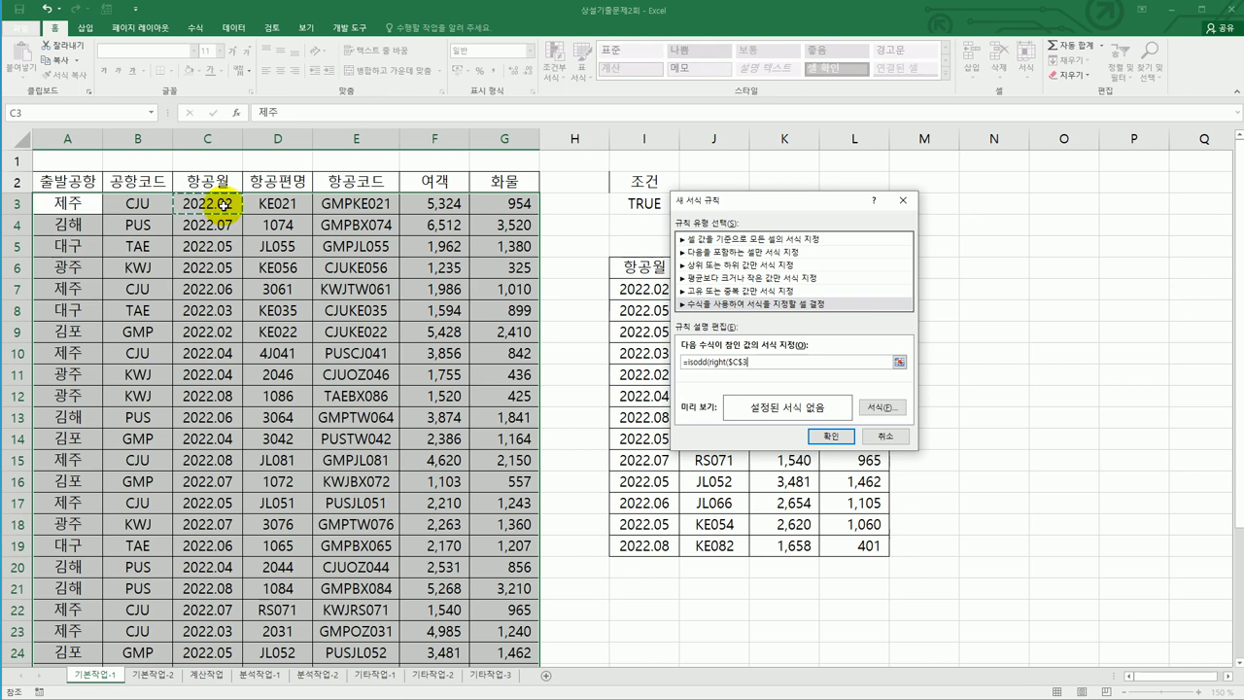
{"action": "key", "text": "F4"}
{"action": "key", "text": "F4"}
{"action": "type", "text": ","}
{"action": "type", "text": "2))"}
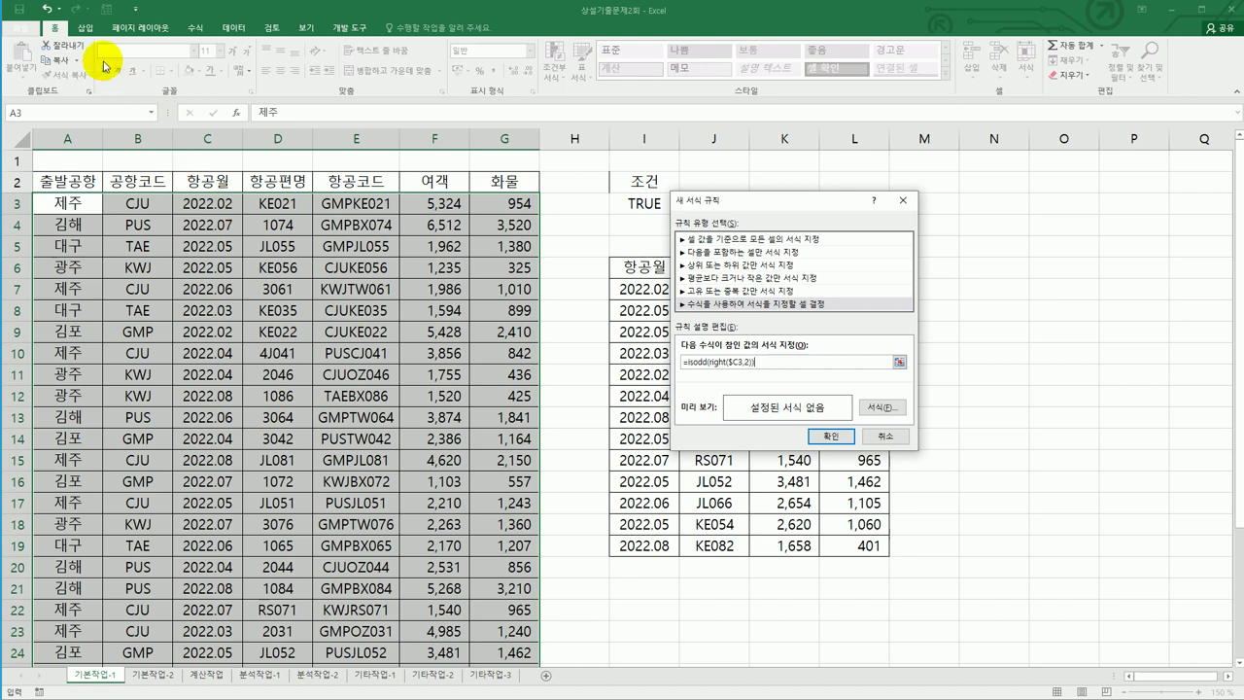
Step: Set the rule's font to bold italic (굵은 기울임꼴) in standard blue (파랑) and apply the rule to the data rows
{"action": "left_click", "coordinate": [882, 413]}
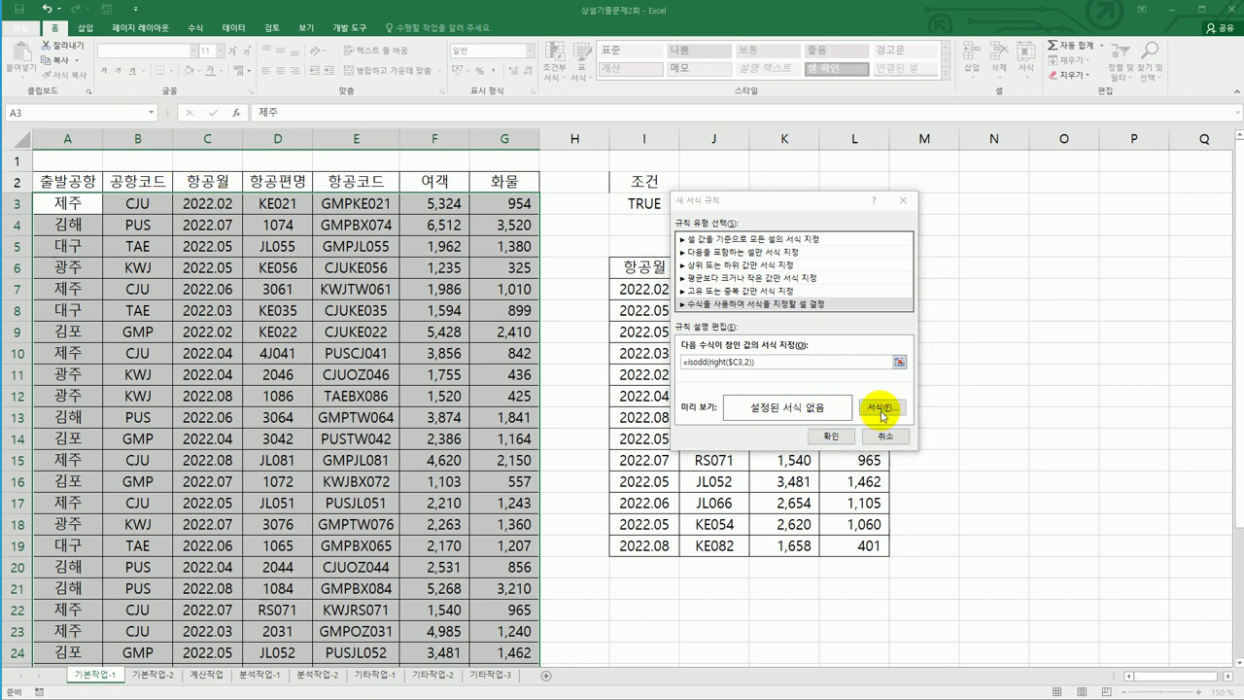
{"action": "left_click_drag", "start_coordinate": [943, 152], "coordinate": [906, 195]}
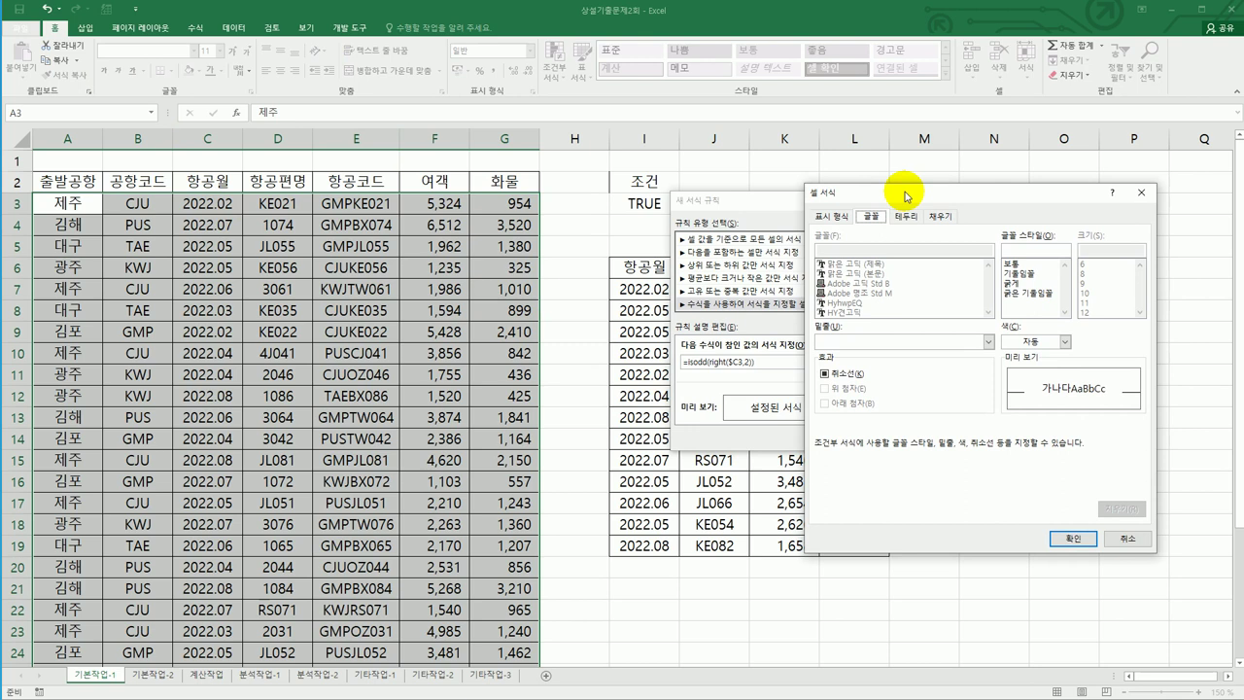
{"action": "left_click", "coordinate": [1023, 293]}
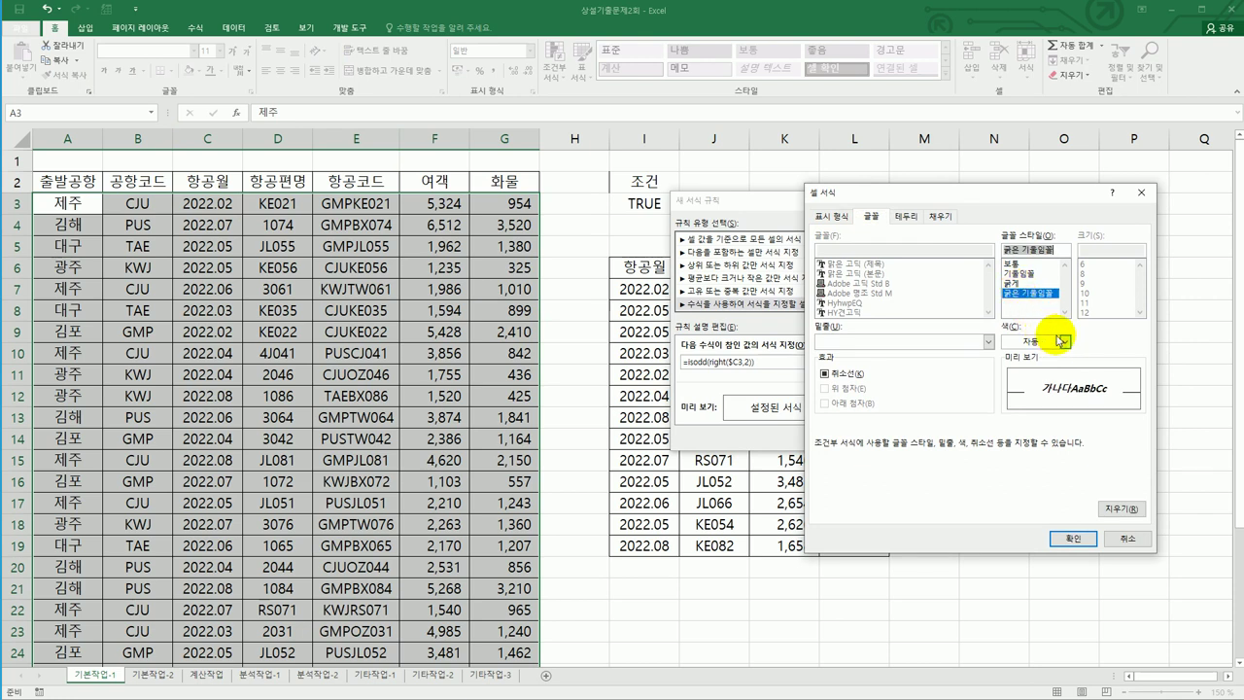
{"action": "left_click", "coordinate": [1064, 342]}
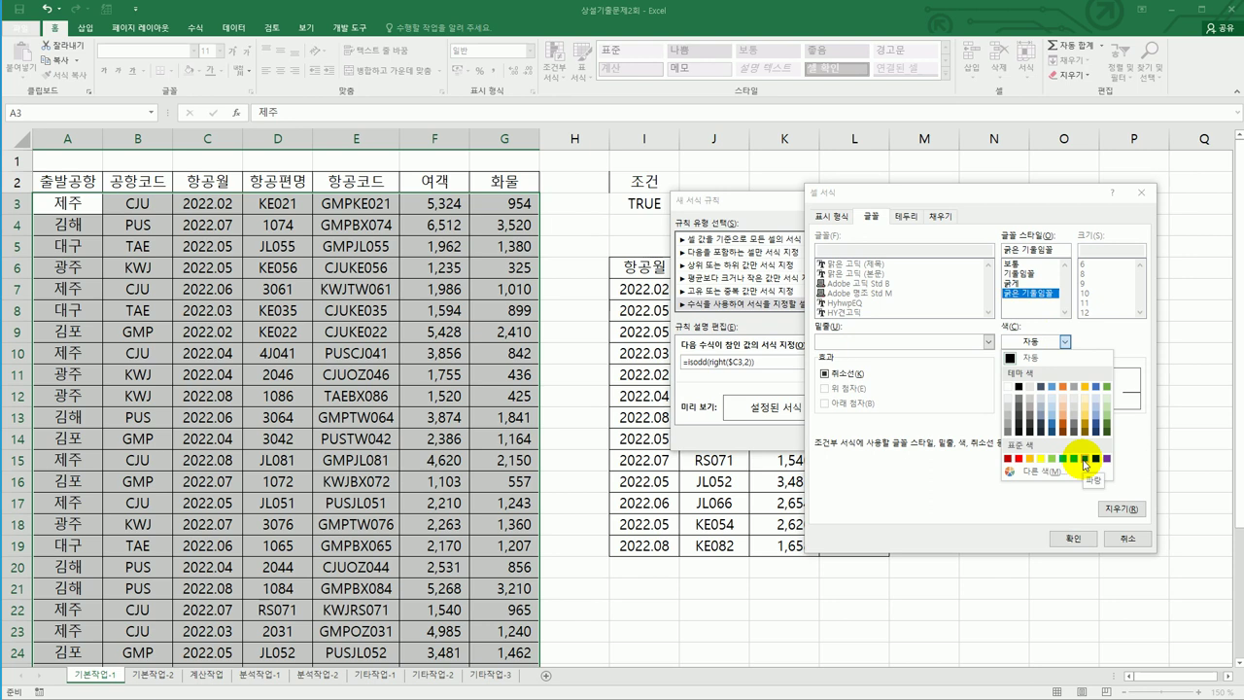
{"action": "left_click", "coordinate": [1084, 463]}
{"action": "left_click", "coordinate": [1073, 537]}
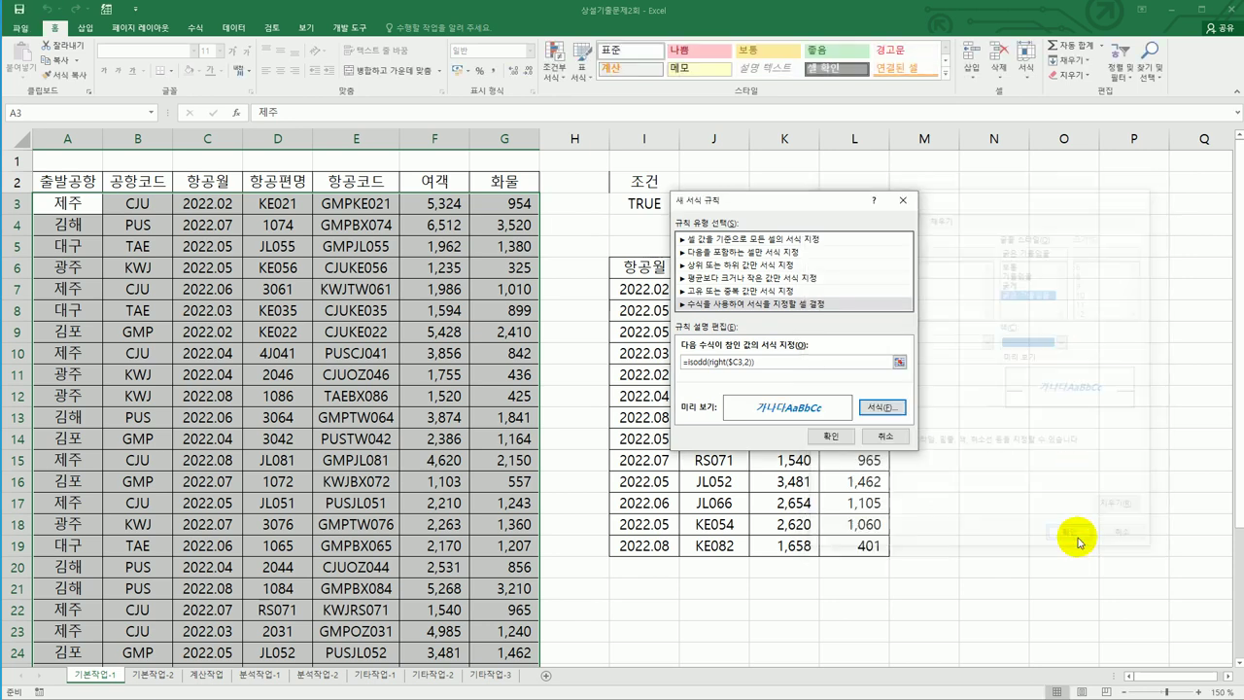
{"action": "left_click", "coordinate": [831, 435]}
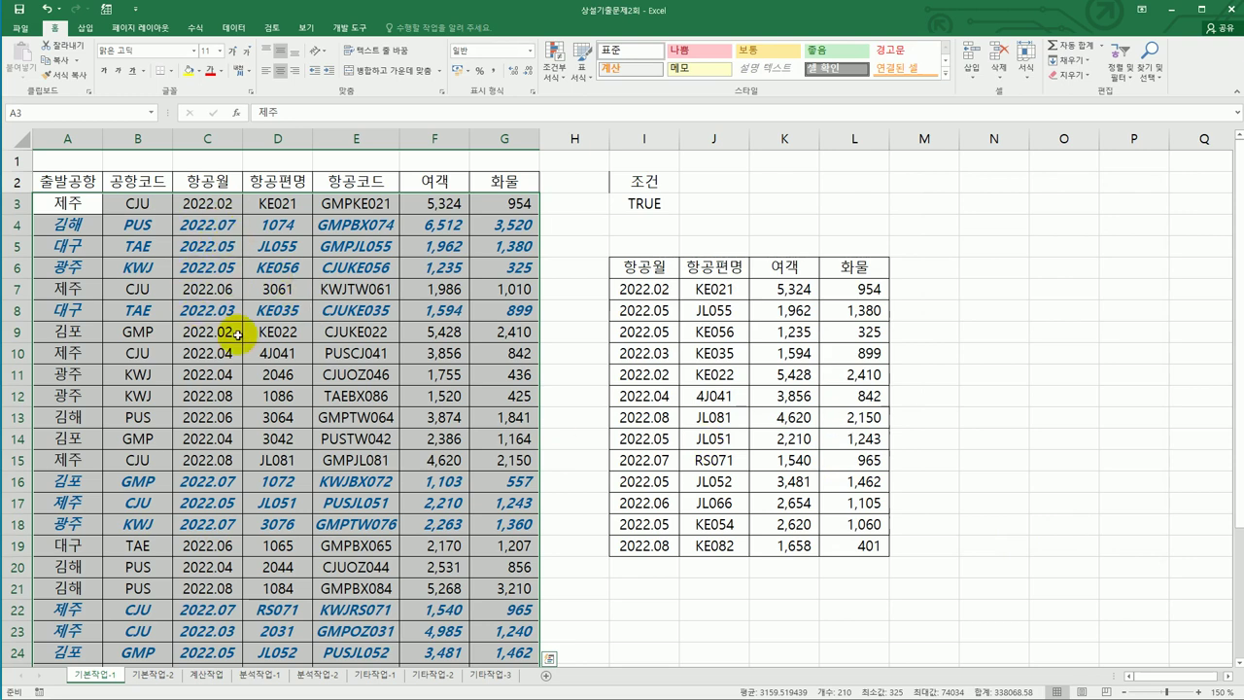
{"action": "scroll", "coordinate": [231, 331], "scroll_direction": "down", "scroll_amount": 5}
{"action": "scroll", "coordinate": [230, 359], "scroll_direction": "up", "scroll_amount": 2}
{"action": "scroll", "coordinate": [230, 363], "scroll_direction": "up", "scroll_amount": 3}
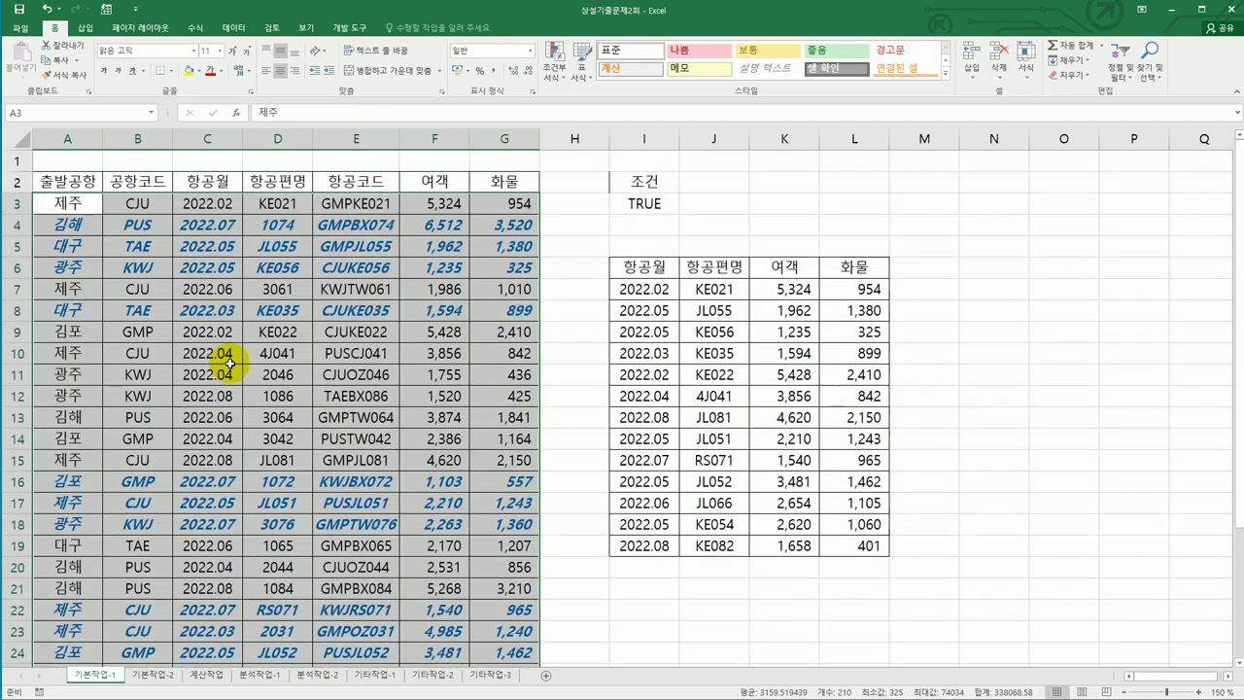
{"action": "left_click", "coordinate": [210, 204]}
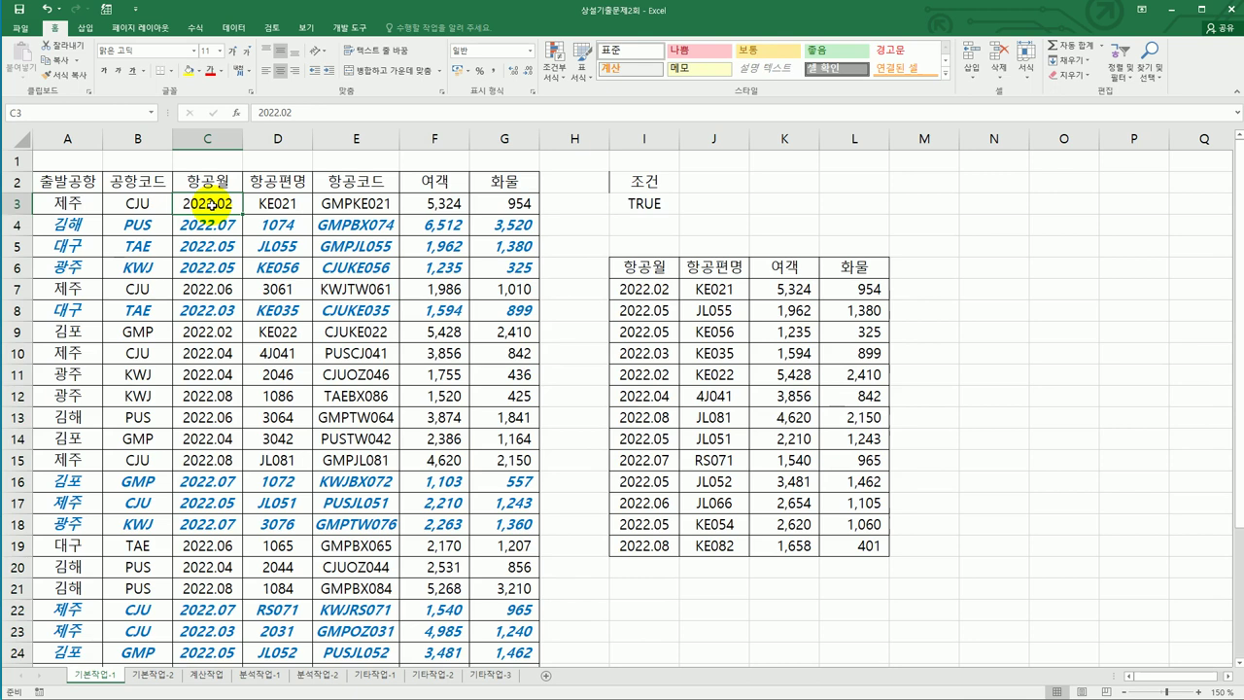
Step: Set the table A2:G32 on the 기본작업-2 sheet as the print area
{"action": "left_click", "coordinate": [149, 678]}
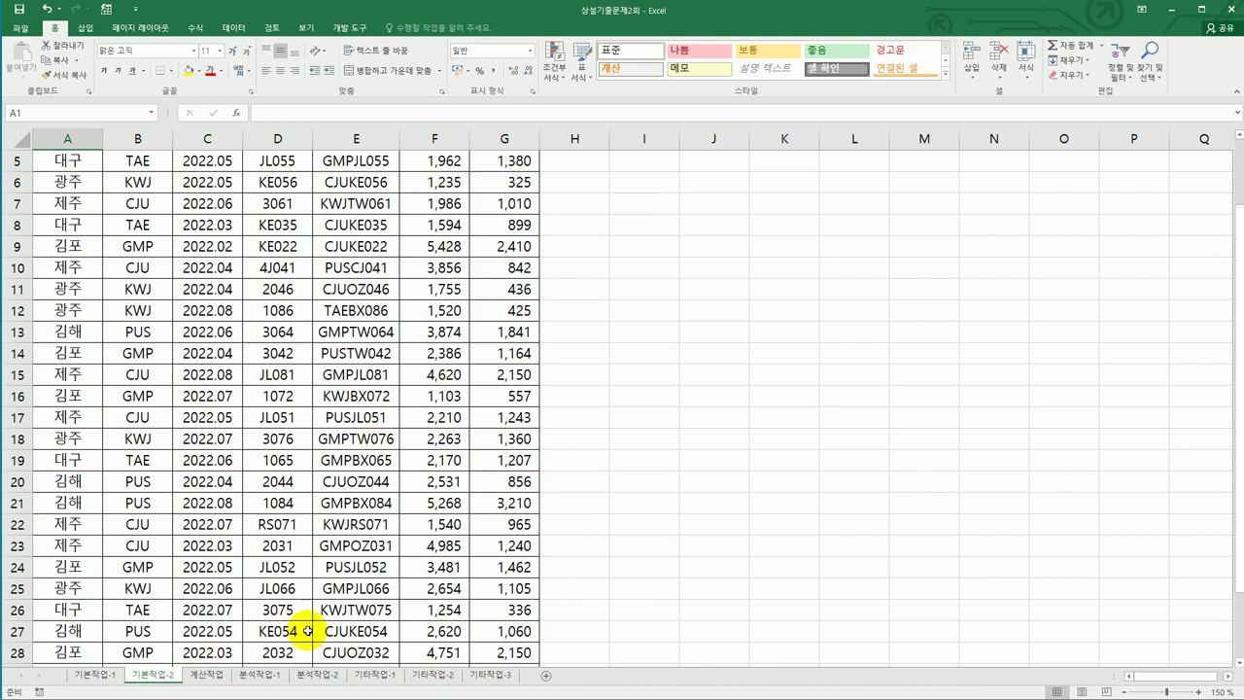
{"action": "scroll", "coordinate": [307, 630], "scroll_direction": "up", "scroll_amount": 2}
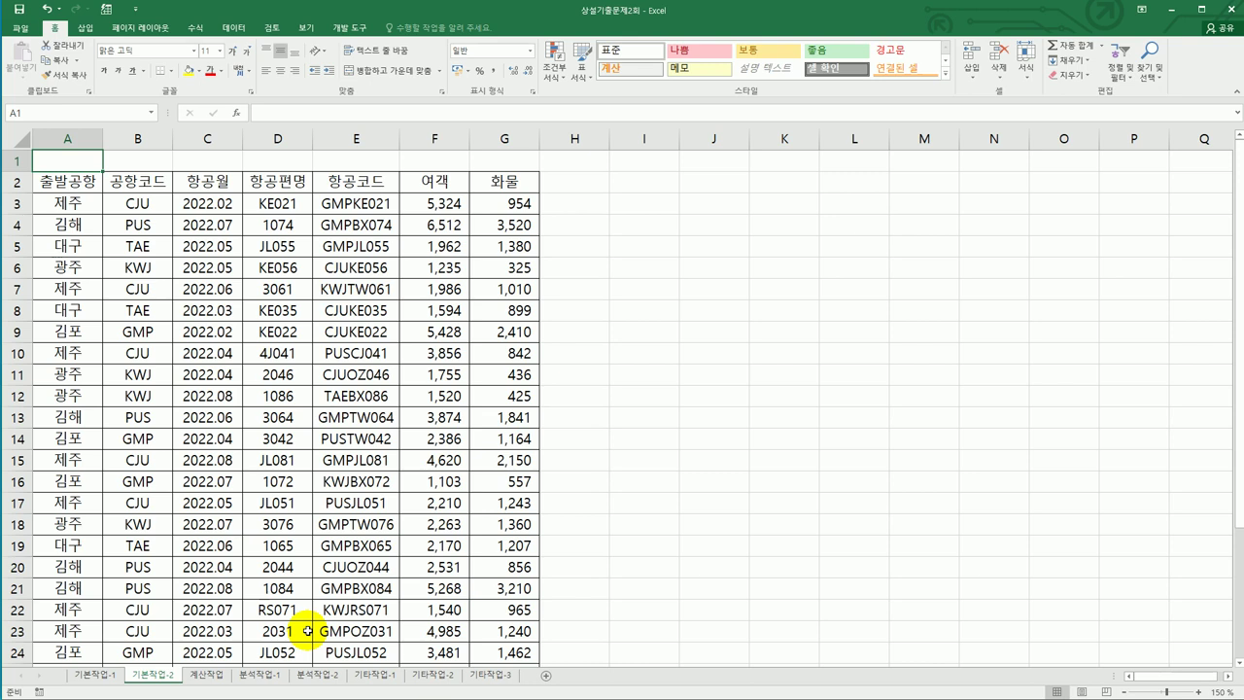
{"action": "left_click_drag", "start_coordinate": [61, 184], "coordinate": [494, 641]}
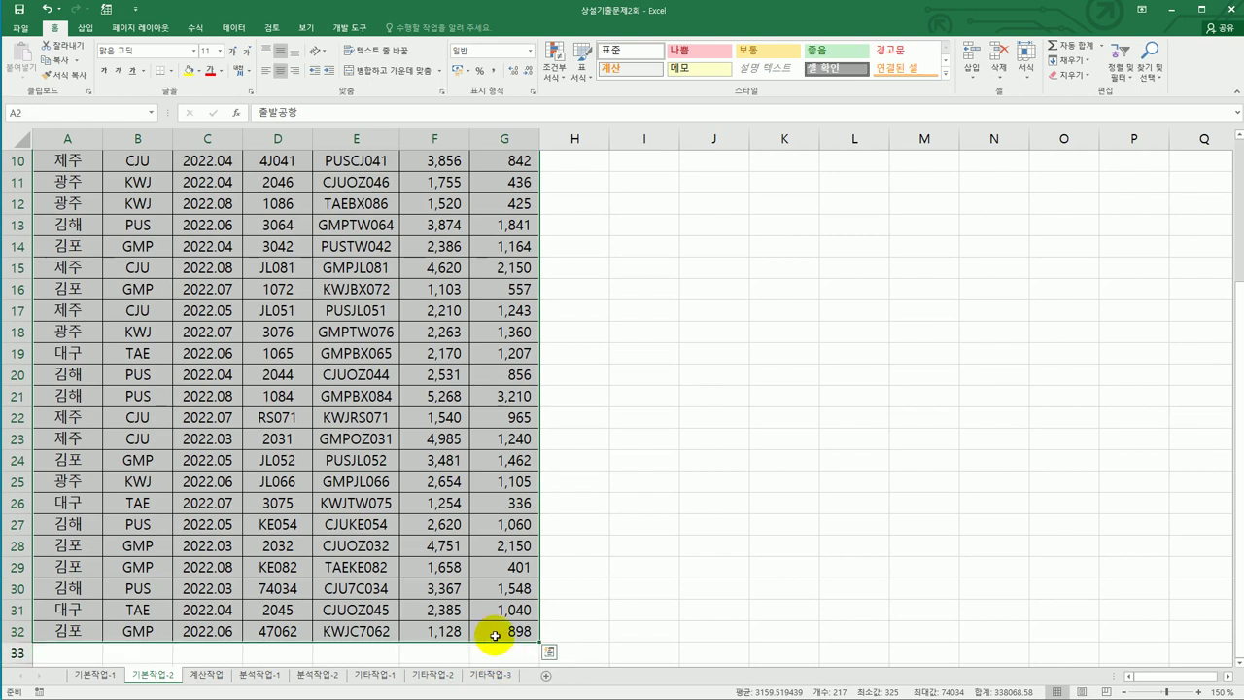
{"action": "left_click", "coordinate": [149, 31]}
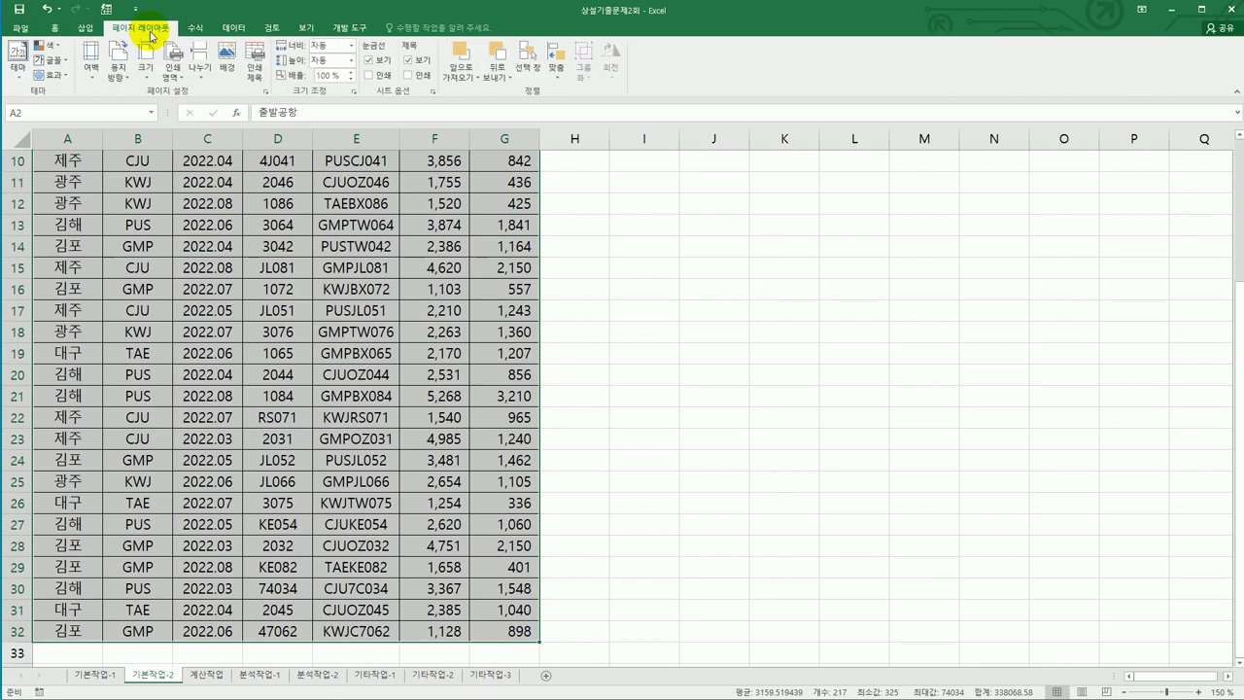
{"action": "left_click", "coordinate": [181, 79]}
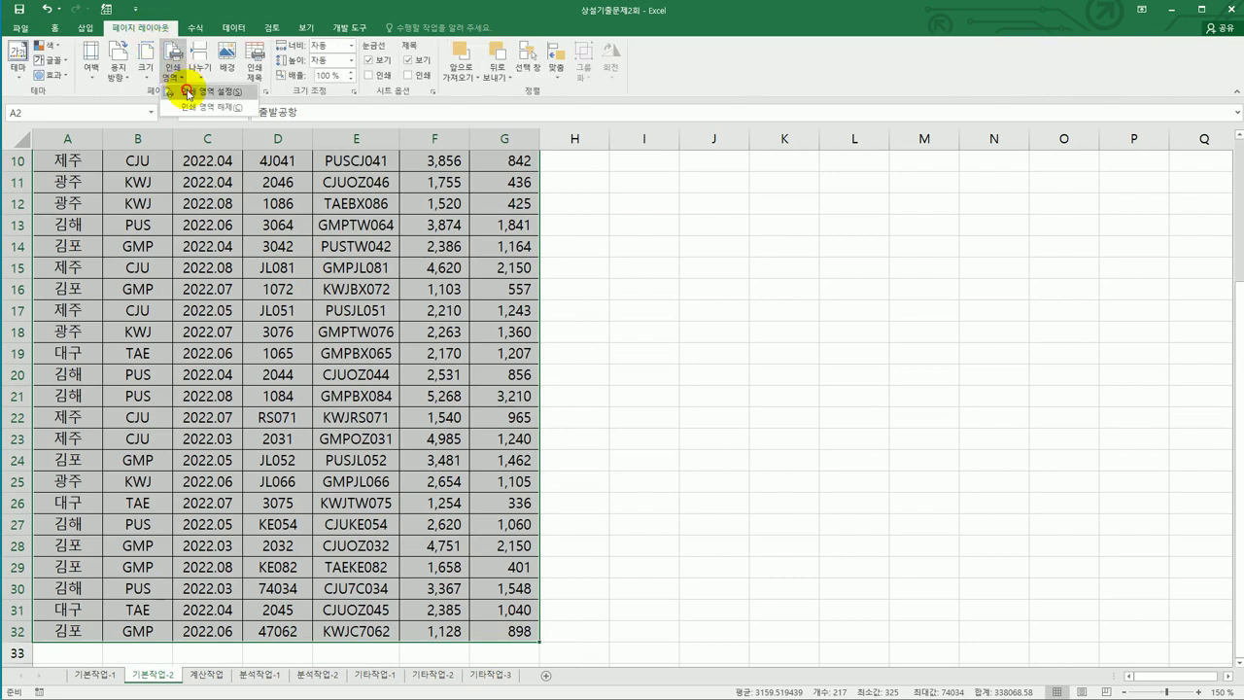
{"action": "left_click", "coordinate": [189, 94]}
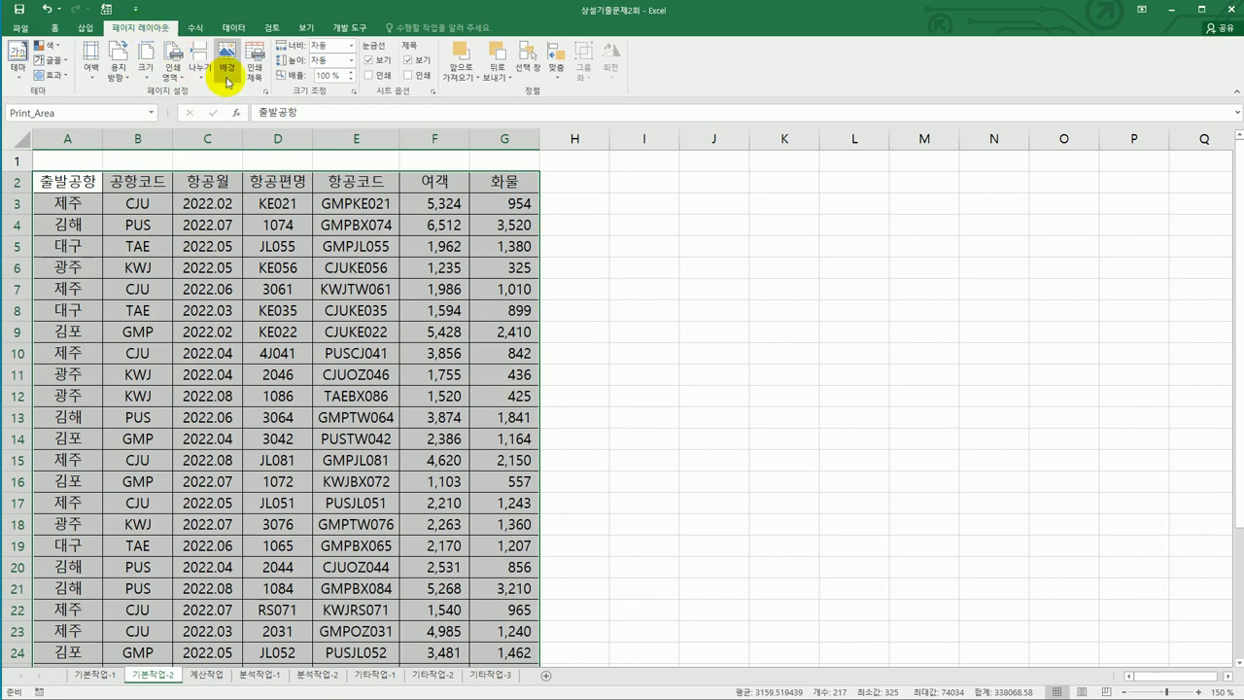
Step: Set row 2 ($2:$2) as the row repeated on every printed page in the page setup
{"action": "left_click", "coordinate": [264, 94]}
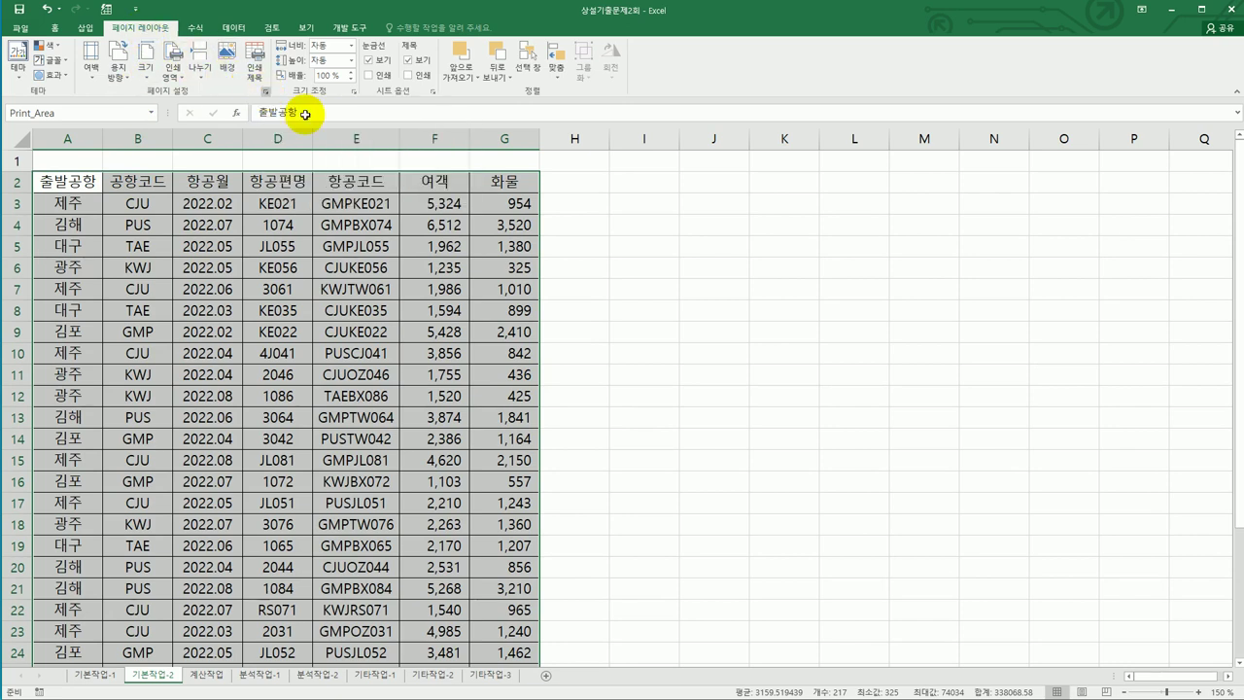
{"action": "left_click_drag", "start_coordinate": [728, 147], "coordinate": [748, 208]}
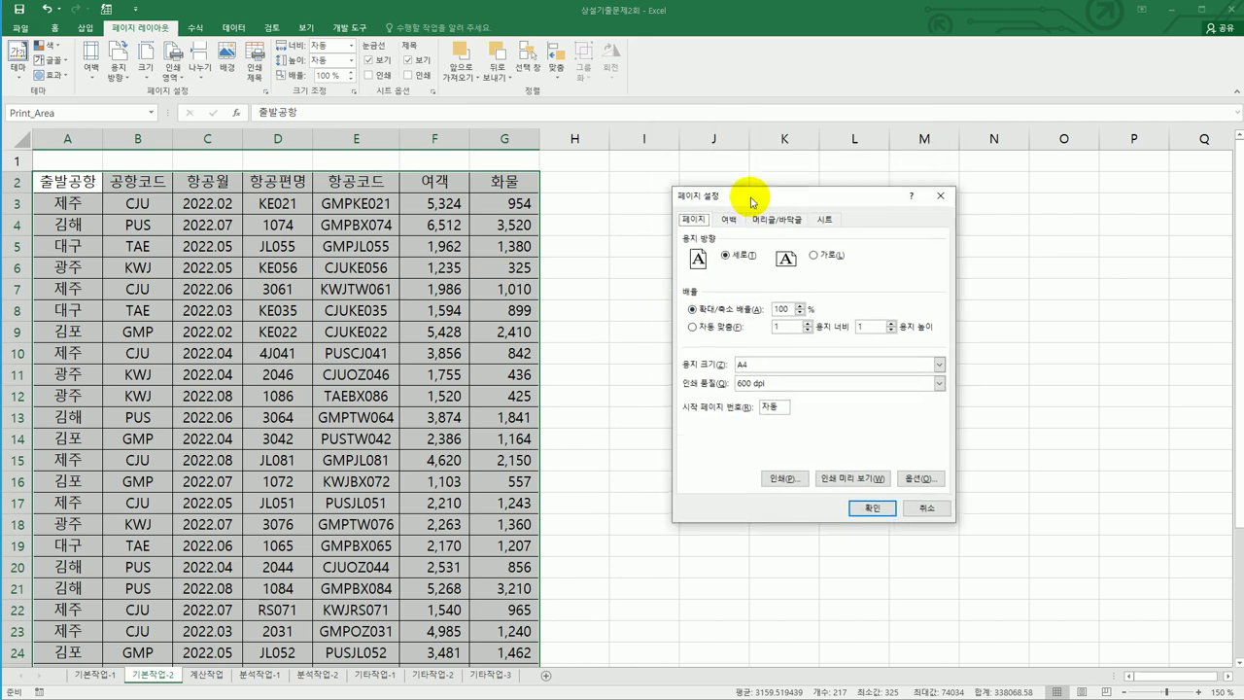
{"action": "left_click", "coordinate": [820, 221]}
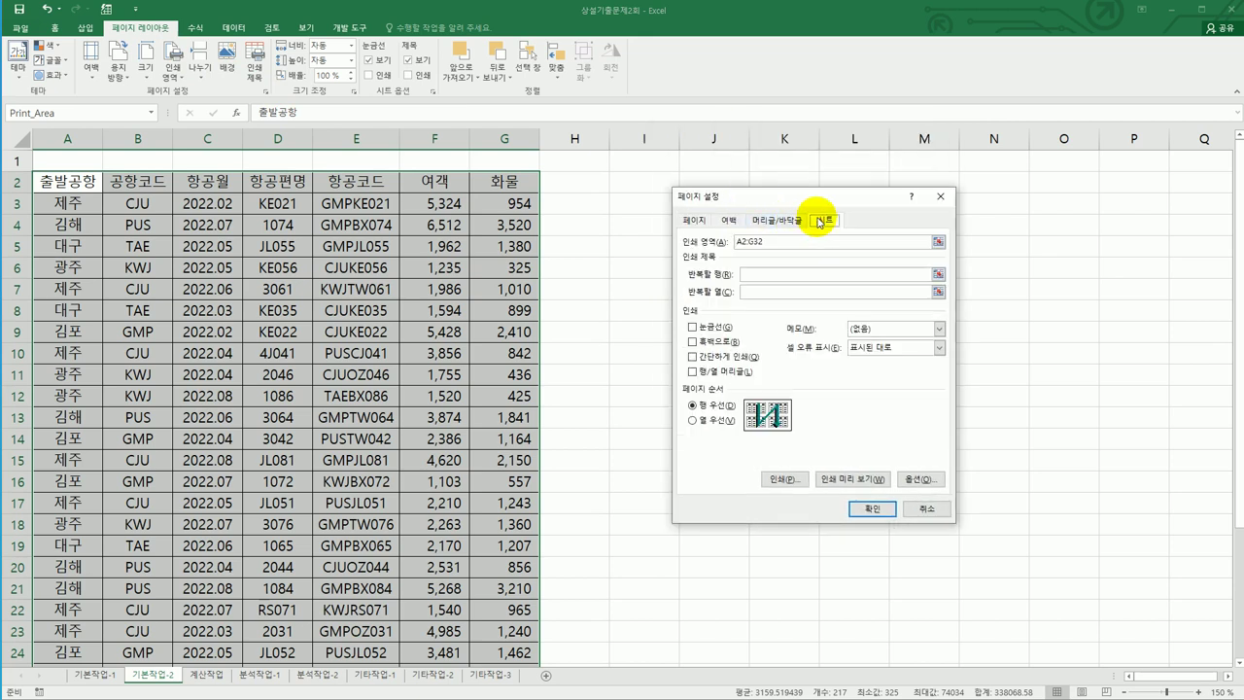
{"action": "left_click", "coordinate": [771, 274]}
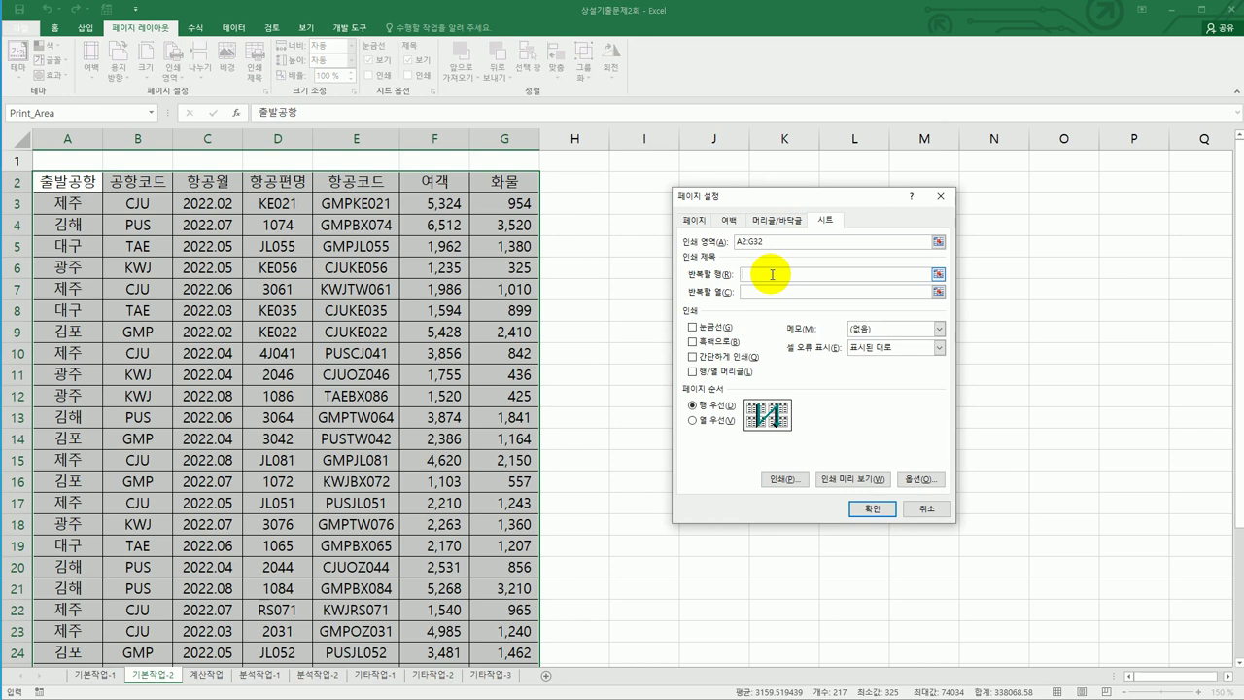
{"action": "left_click", "coordinate": [19, 180]}
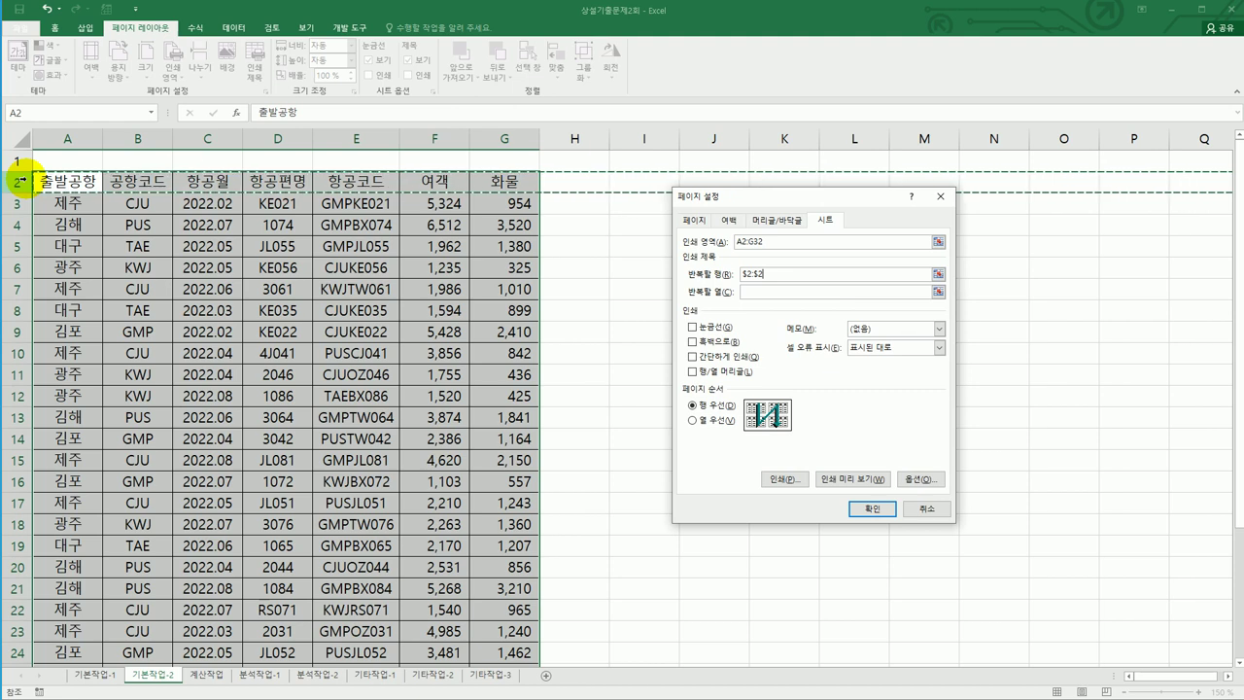
Step: Center the printout on the page both horizontally and vertically
{"action": "left_click", "coordinate": [729, 220]}
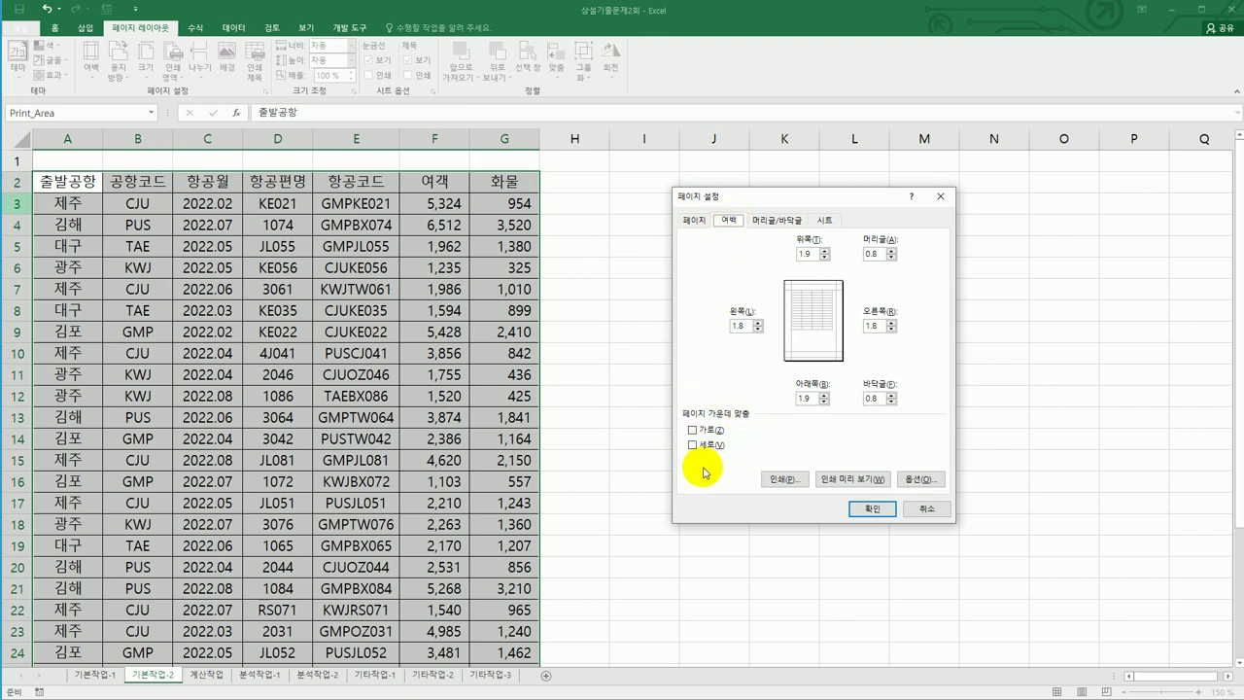
{"action": "left_click", "coordinate": [691, 429]}
{"action": "left_click", "coordinate": [693, 445]}
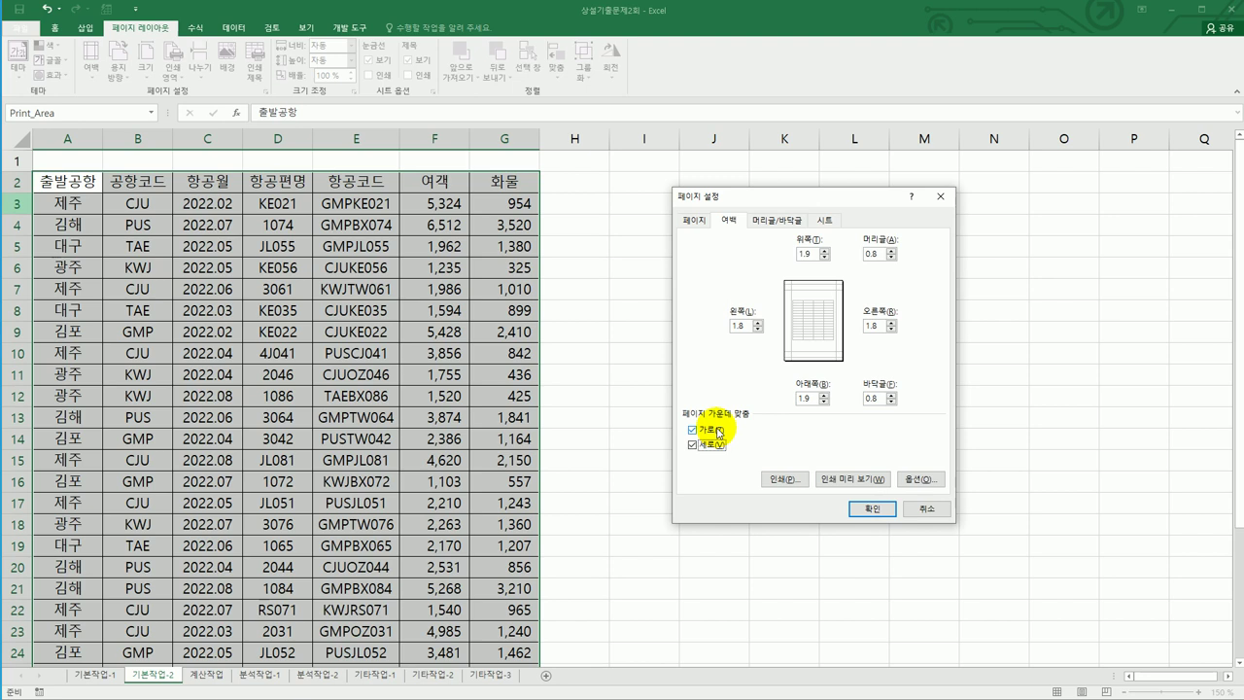
Step: Add the page number (&[페이지 번호]) to the center section of a custom footer and apply the page setup
{"action": "left_click", "coordinate": [775, 221]}
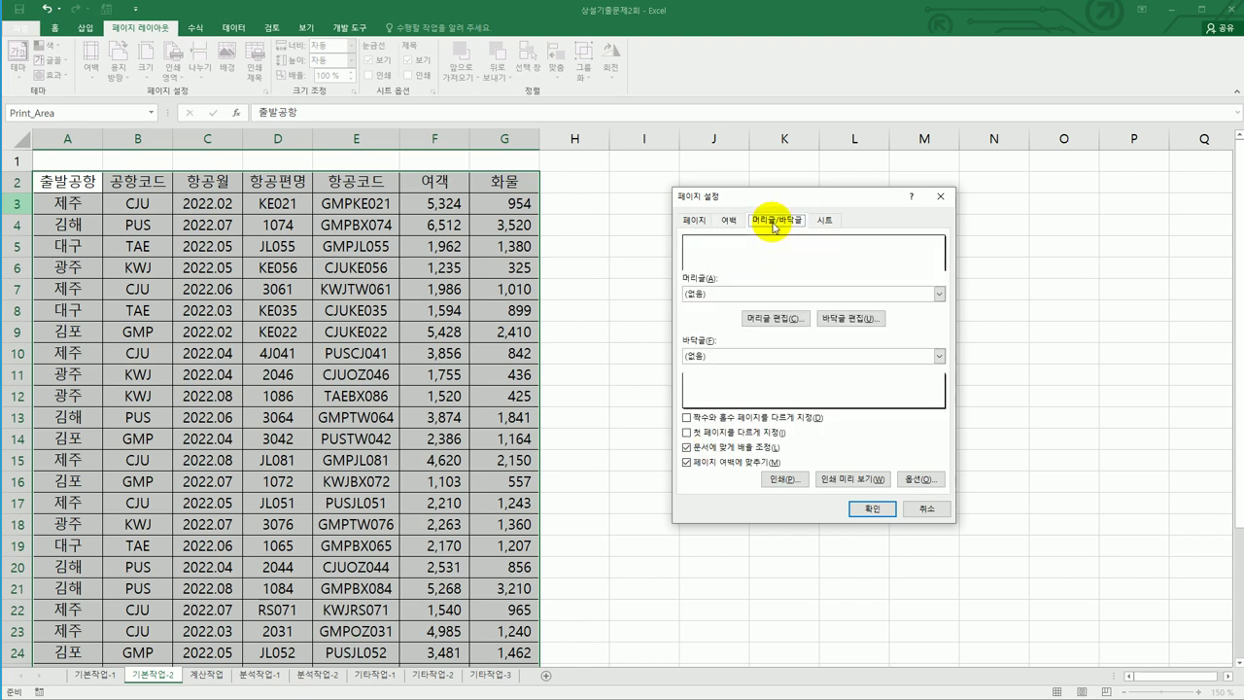
{"action": "left_click", "coordinate": [850, 317]}
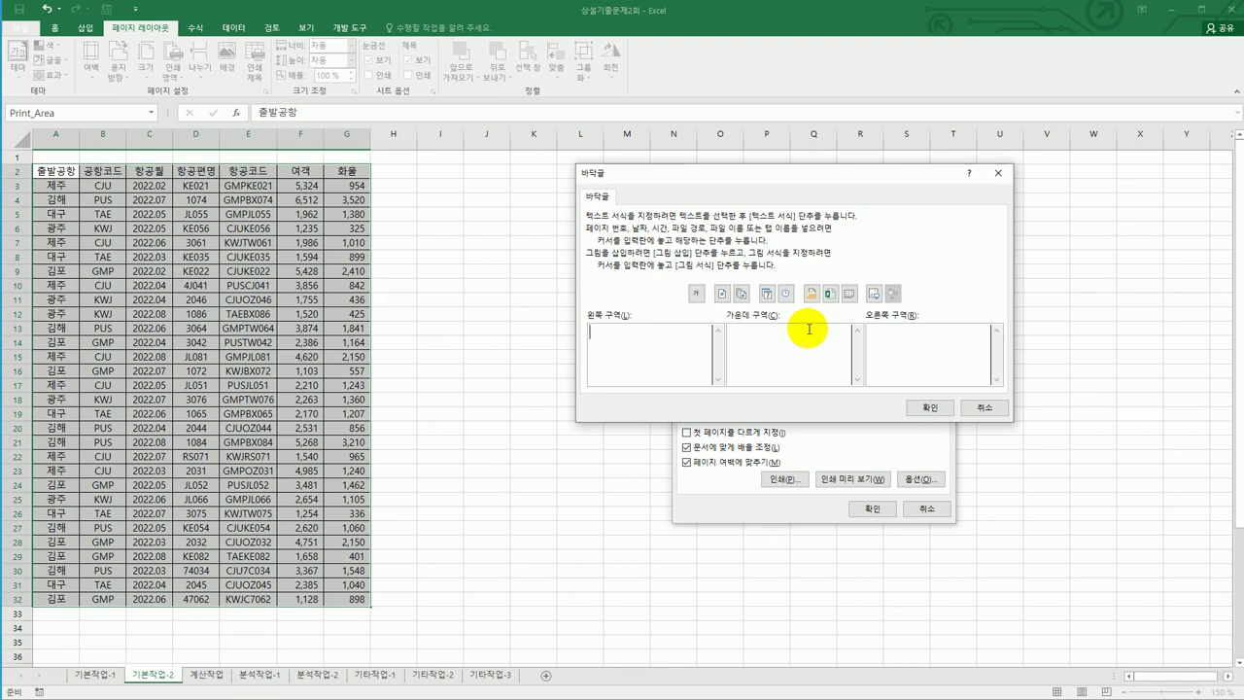
{"action": "left_click", "coordinate": [804, 338]}
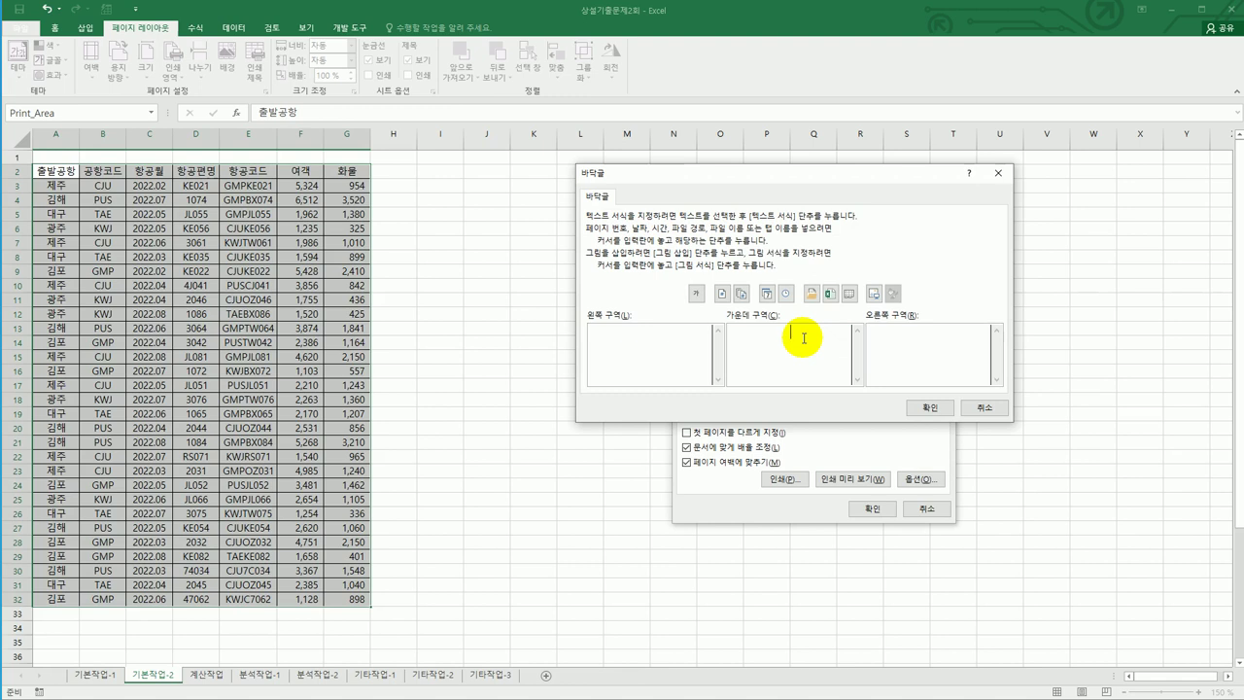
{"action": "left_click", "coordinate": [722, 295]}
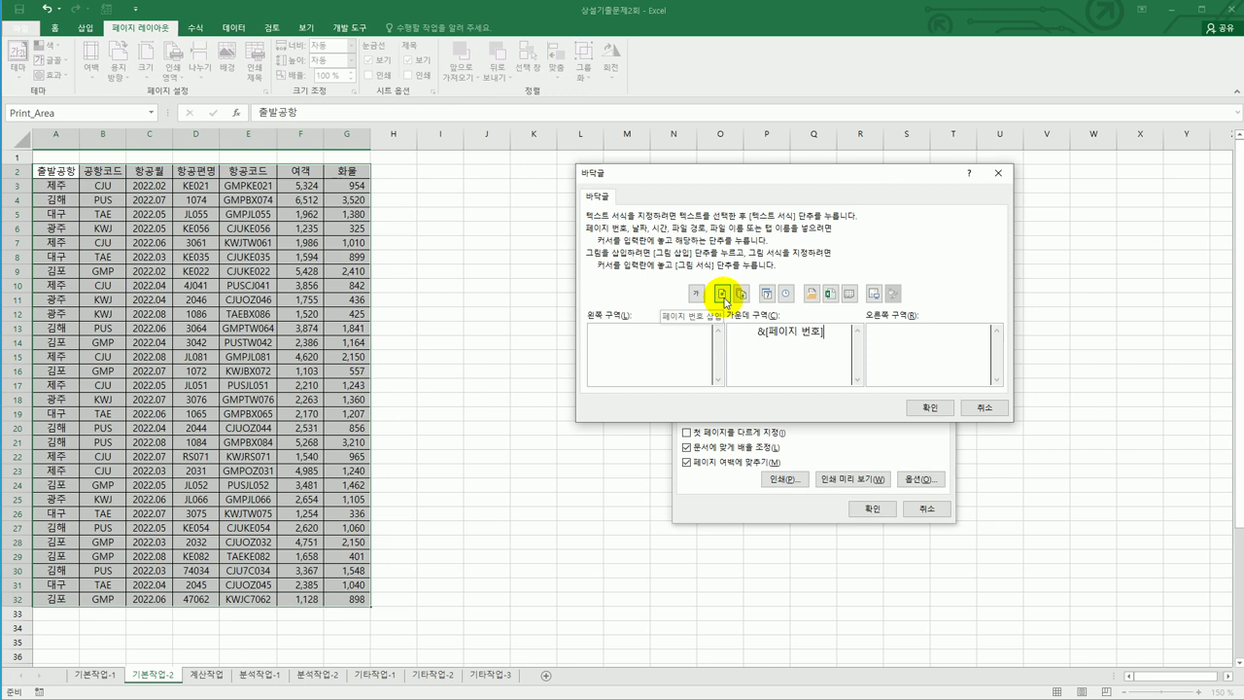
{"action": "left_click", "coordinate": [918, 409]}
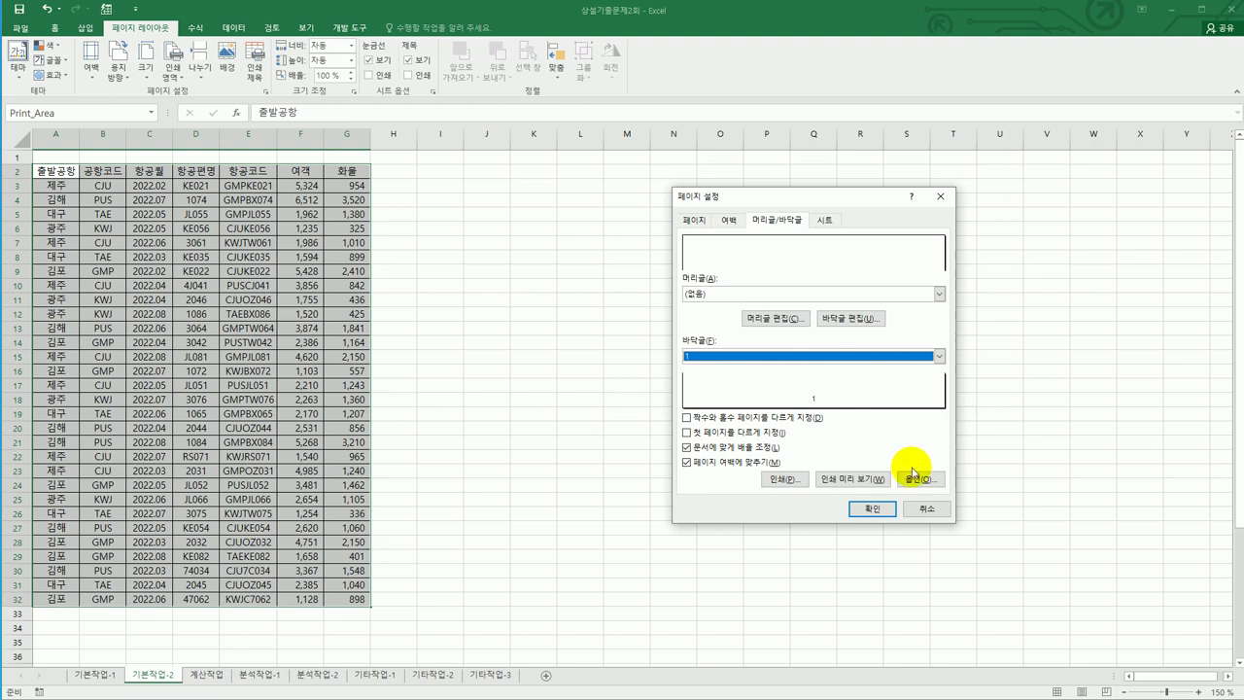
{"action": "left_click", "coordinate": [872, 509]}
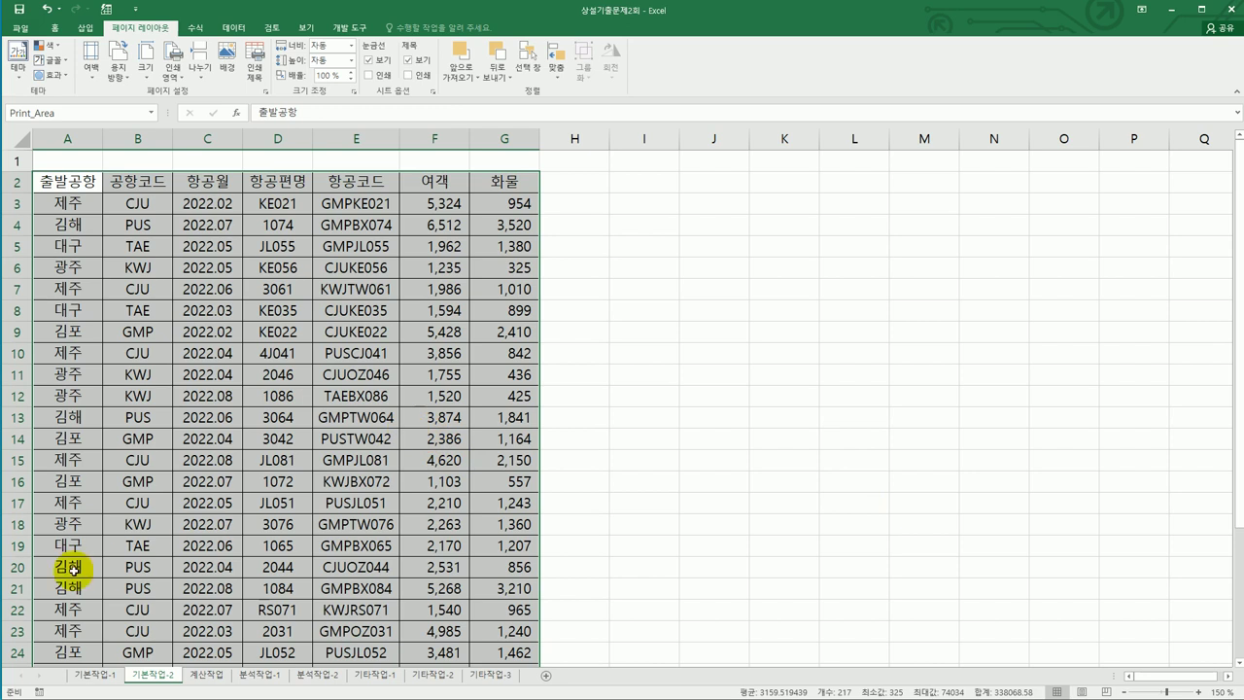
Step: Insert a page break at cell A16 so that the second printed page starts from row 16
{"action": "left_click", "coordinate": [75, 479]}
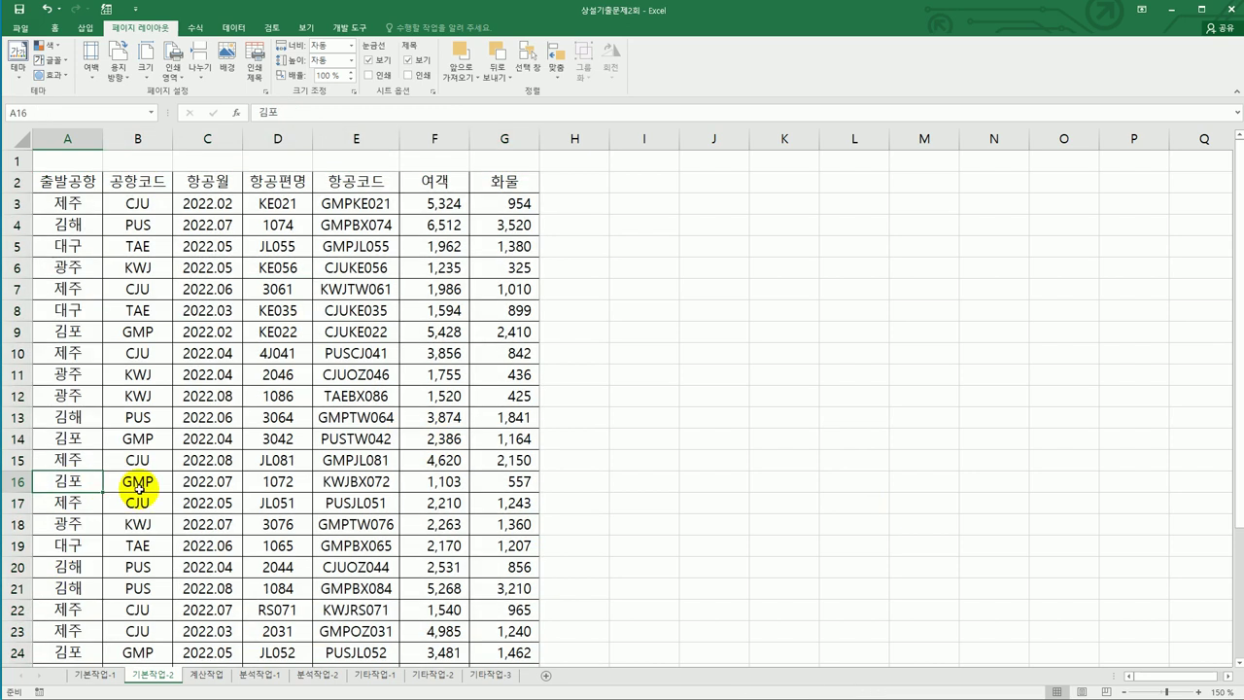
{"action": "left_click", "coordinate": [139, 488]}
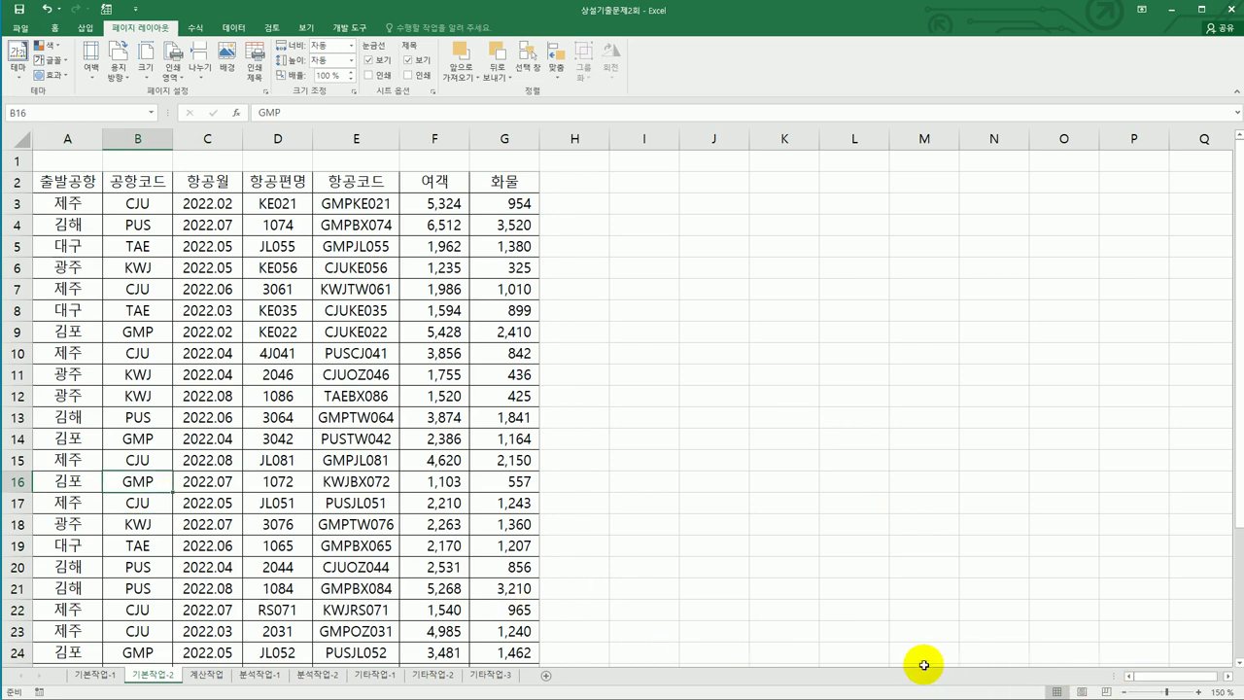
{"action": "left_click", "coordinate": [67, 483]}
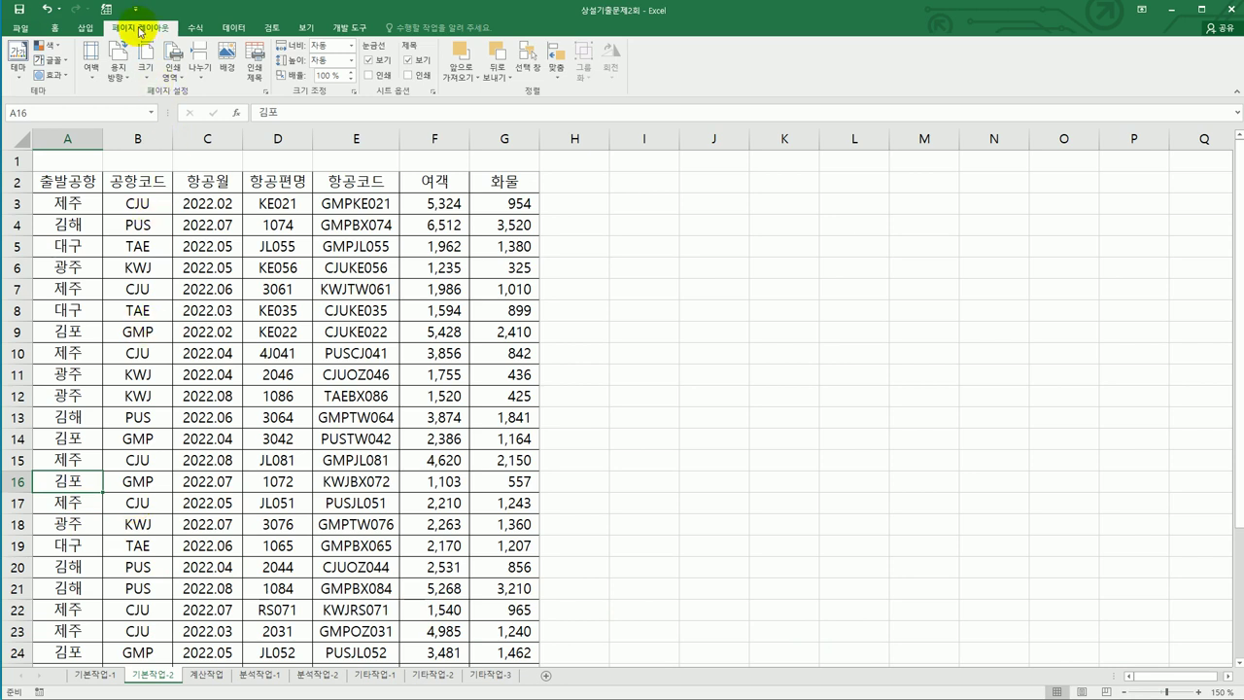
{"action": "left_click", "coordinate": [198, 70]}
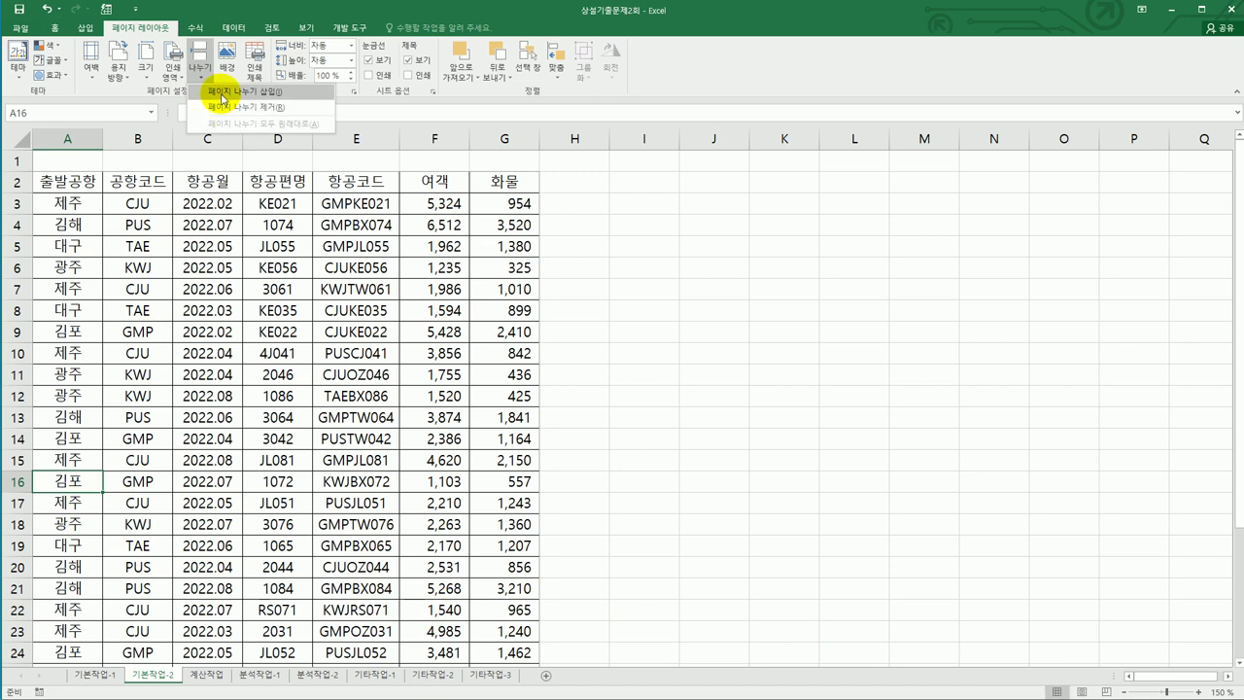
{"action": "left_click", "coordinate": [221, 94]}
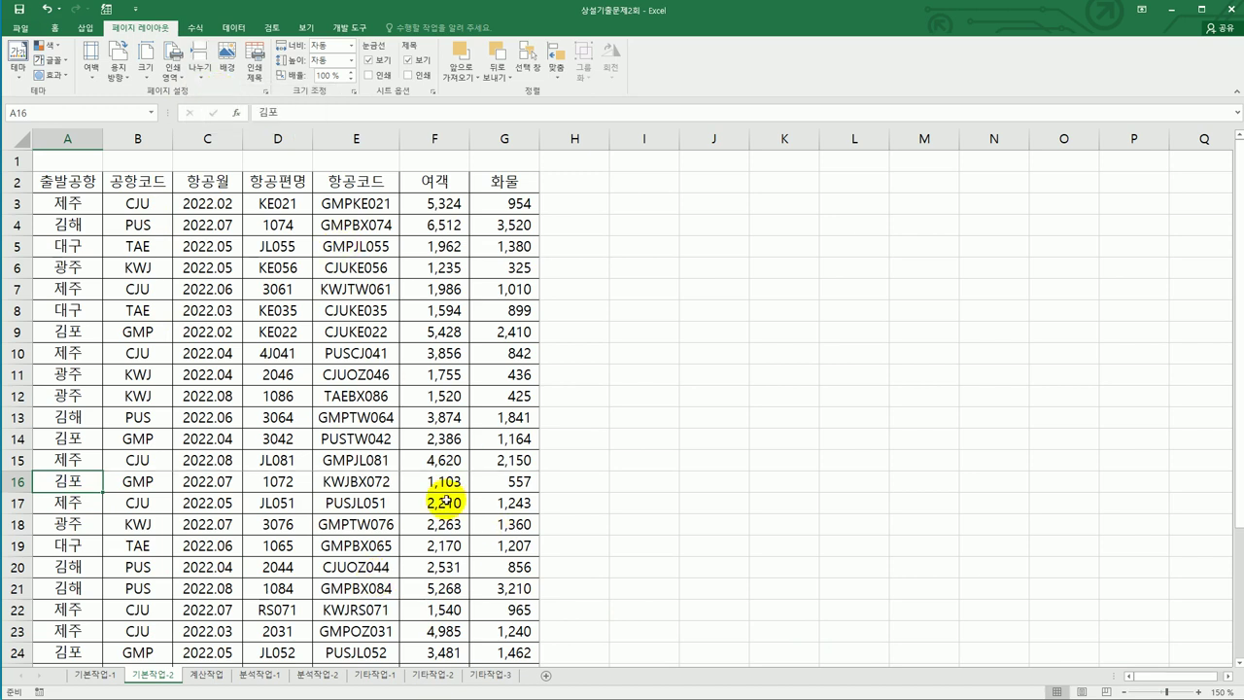
{"action": "left_click_drag", "start_coordinate": [60, 486], "coordinate": [474, 478]}
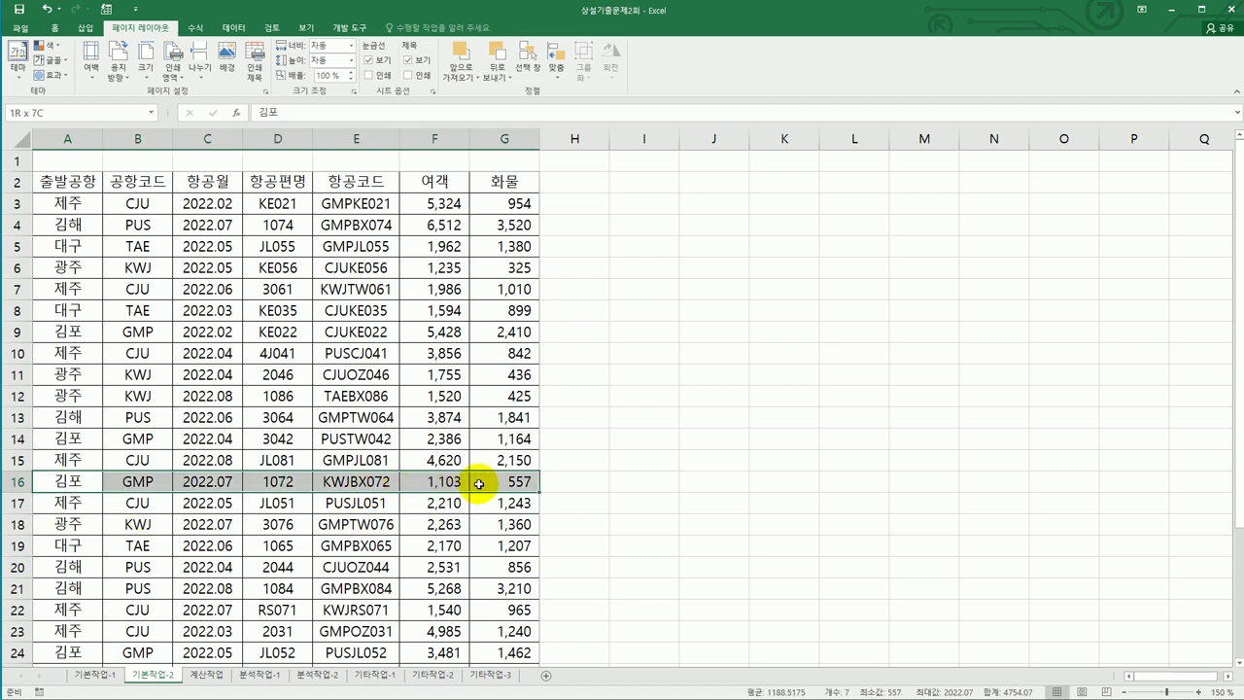
{"action": "left_click", "coordinate": [398, 525]}
{"action": "left_click", "coordinate": [217, 486]}
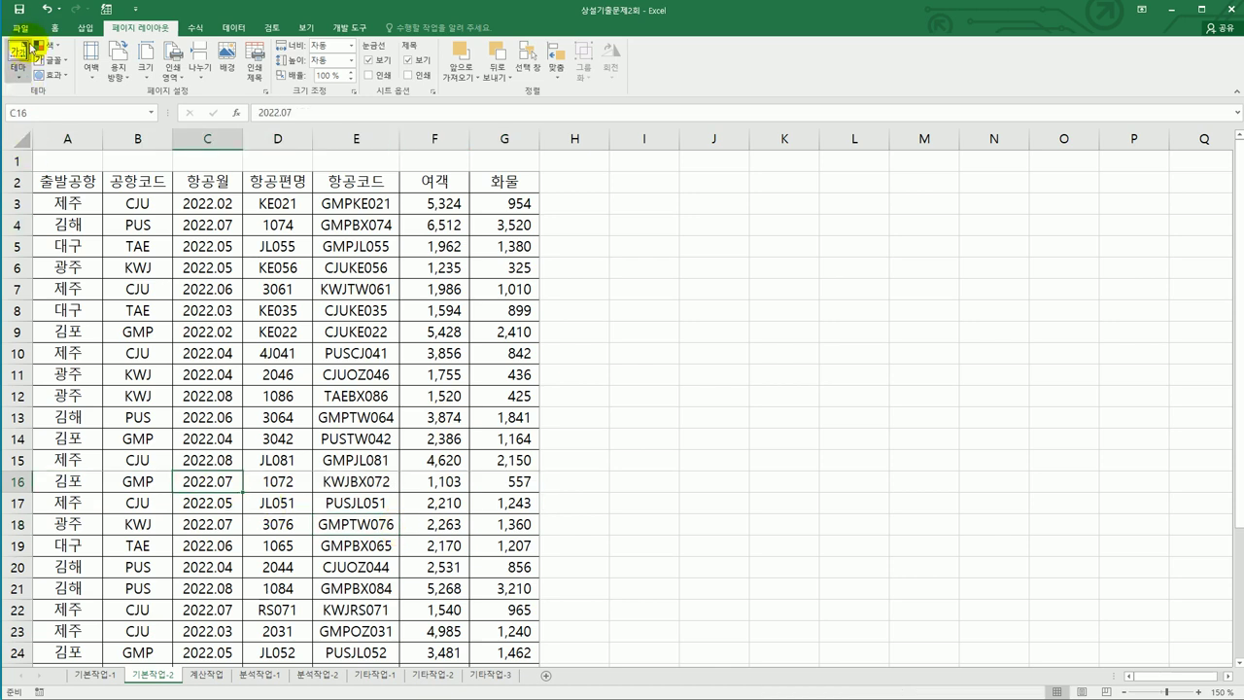
Step: Check both pages of the 기본작업-2 sheet in the print preview and return to the worksheet
{"action": "left_click", "coordinate": [20, 28]}
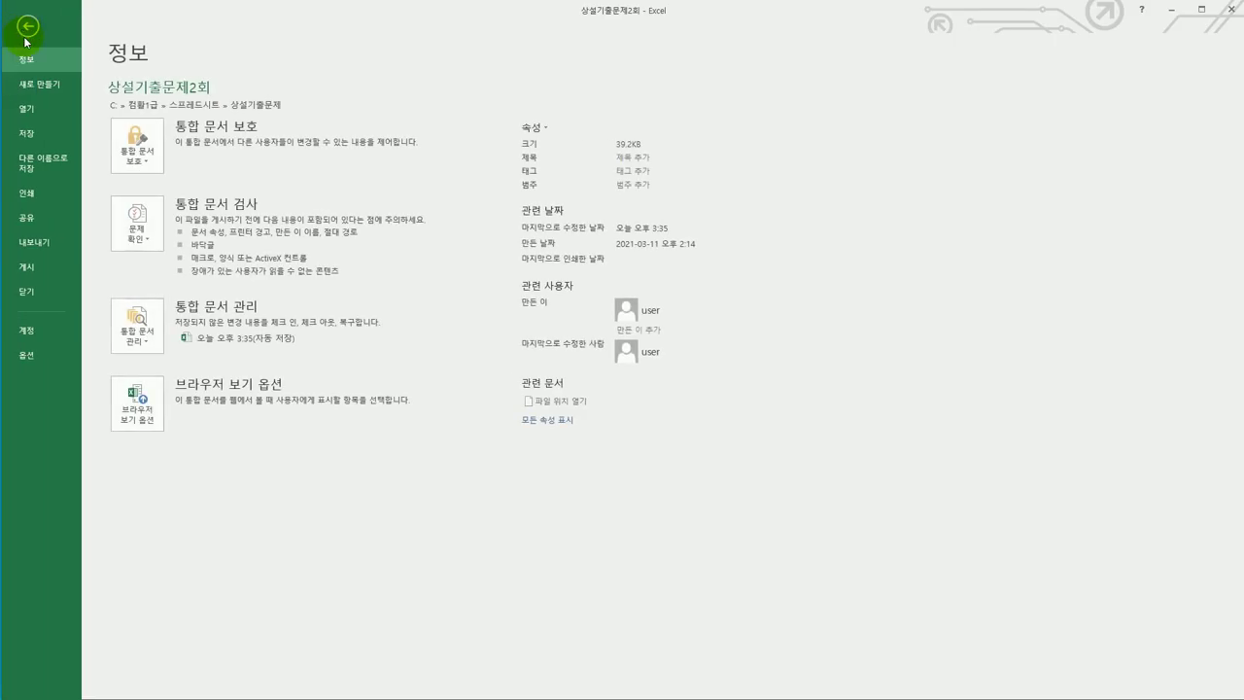
{"action": "left_click", "coordinate": [39, 199]}
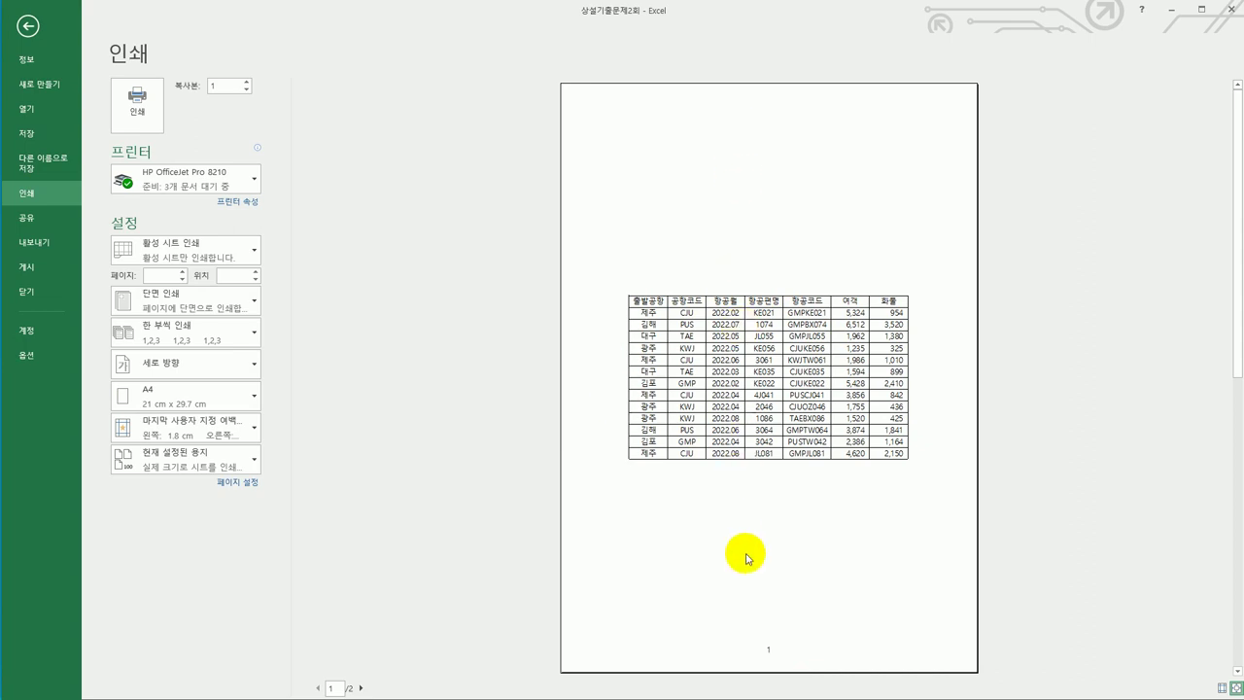
{"action": "left_click", "coordinate": [361, 688]}
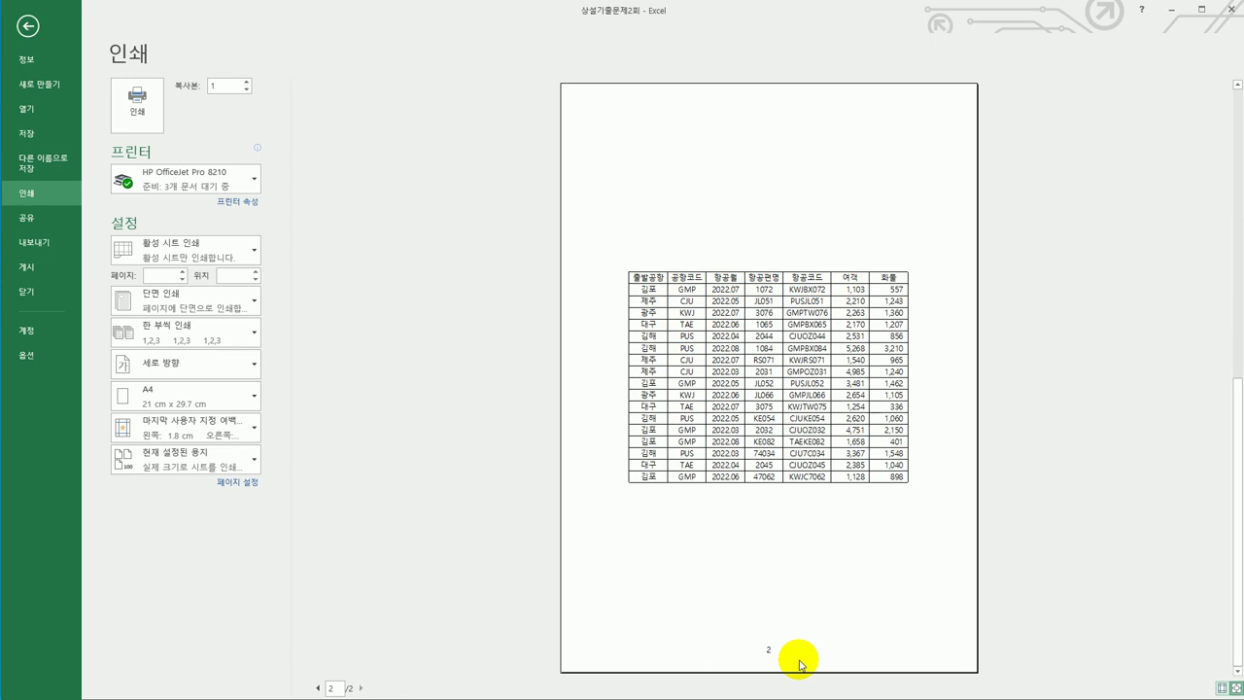
{"action": "left_click", "coordinate": [29, 27]}
{"action": "left_click", "coordinate": [332, 352]}
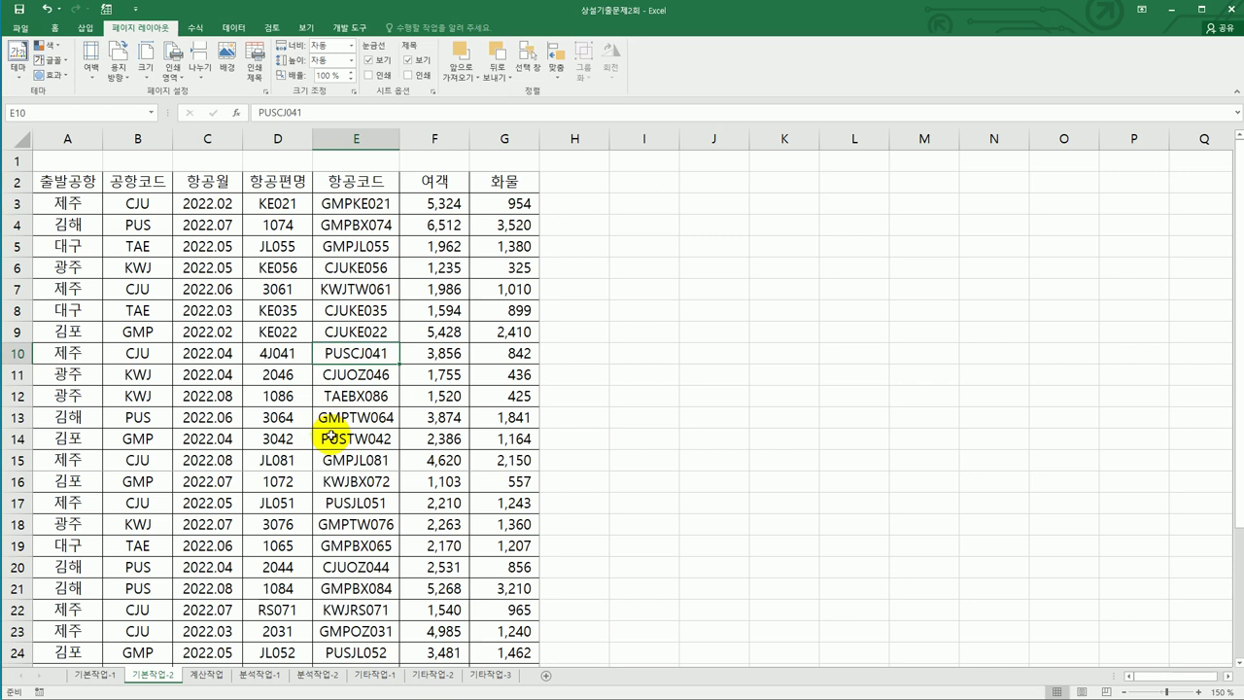
Step: Go to the 계산작업 sheet and select F3, the first 구독완료 cell of the subscription table
{"action": "left_click", "coordinate": [208, 674]}
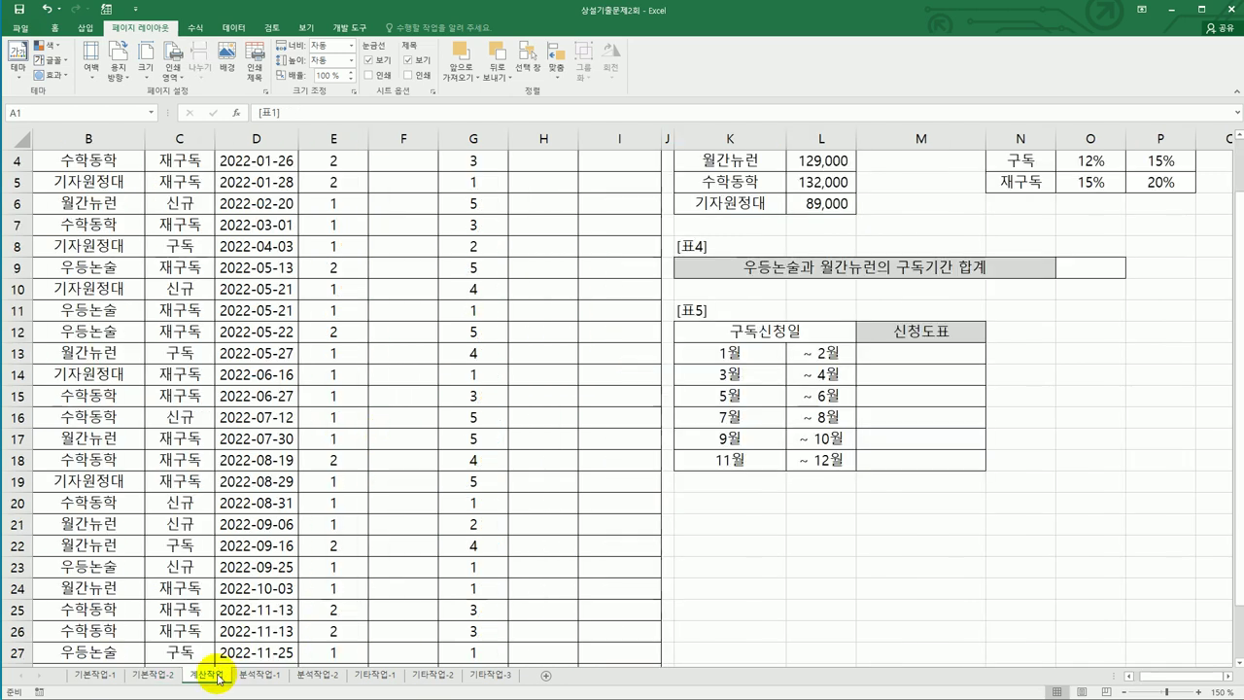
{"action": "scroll", "coordinate": [382, 595], "scroll_direction": "up", "scroll_amount": 1}
{"action": "left_click", "coordinate": [390, 208]}
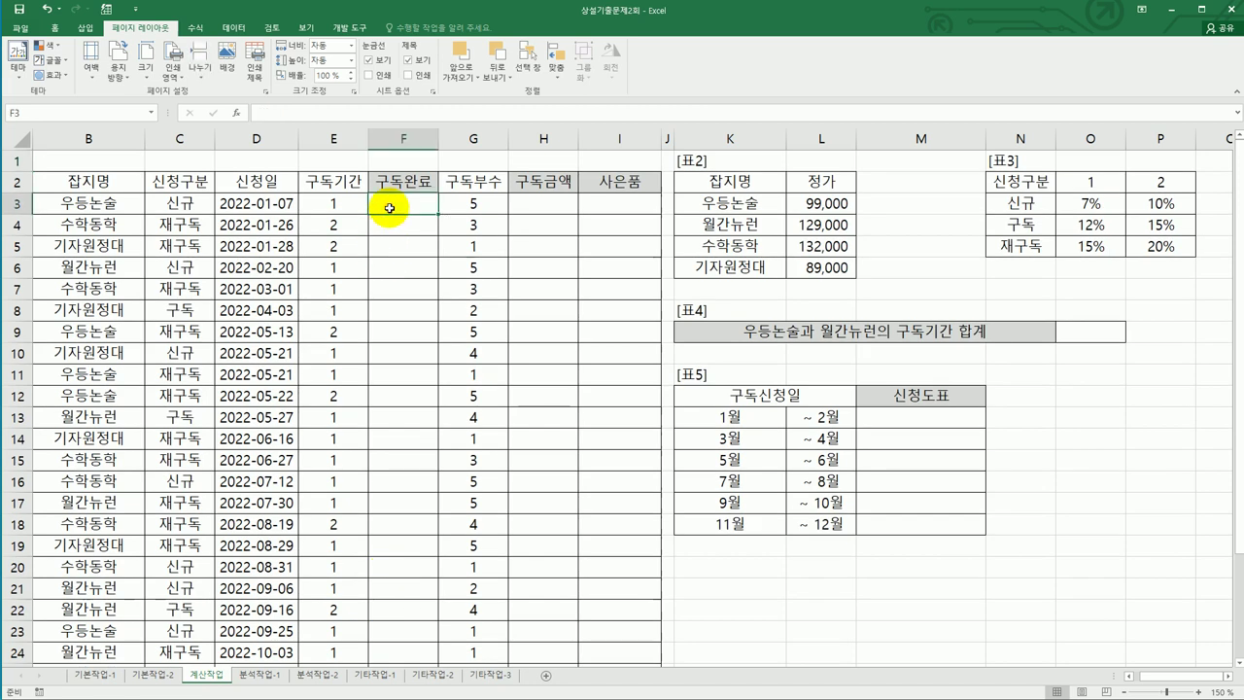
Step: Examine the 신청일 and 구독기간 values that feed the 구독완료 column in the first table
{"action": "left_click", "coordinate": [262, 203]}
{"action": "left_click", "coordinate": [328, 204]}
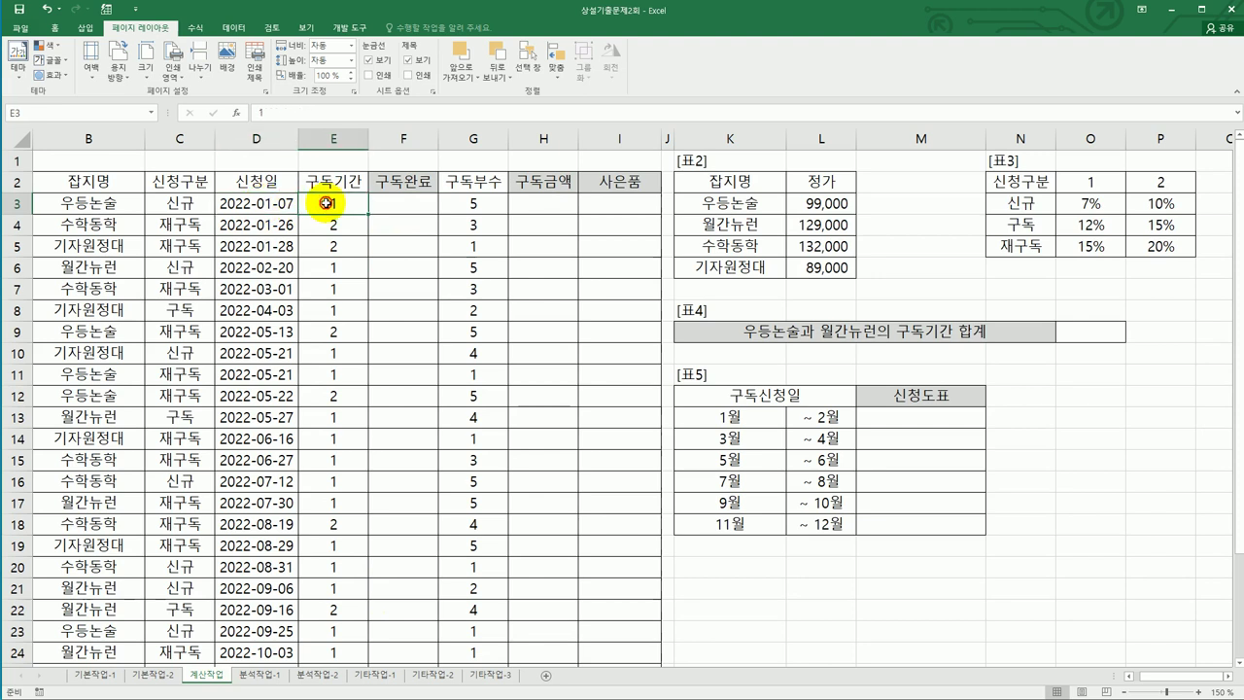
{"action": "left_click", "coordinate": [400, 203]}
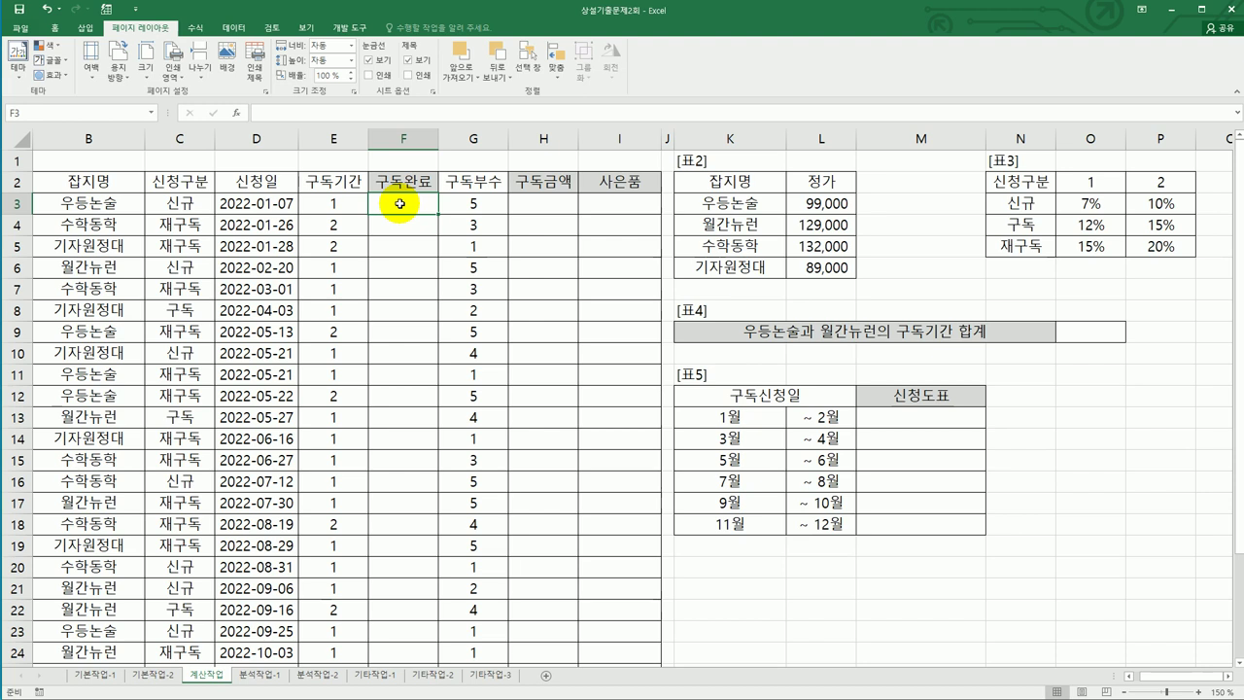
{"action": "left_click", "coordinate": [282, 205]}
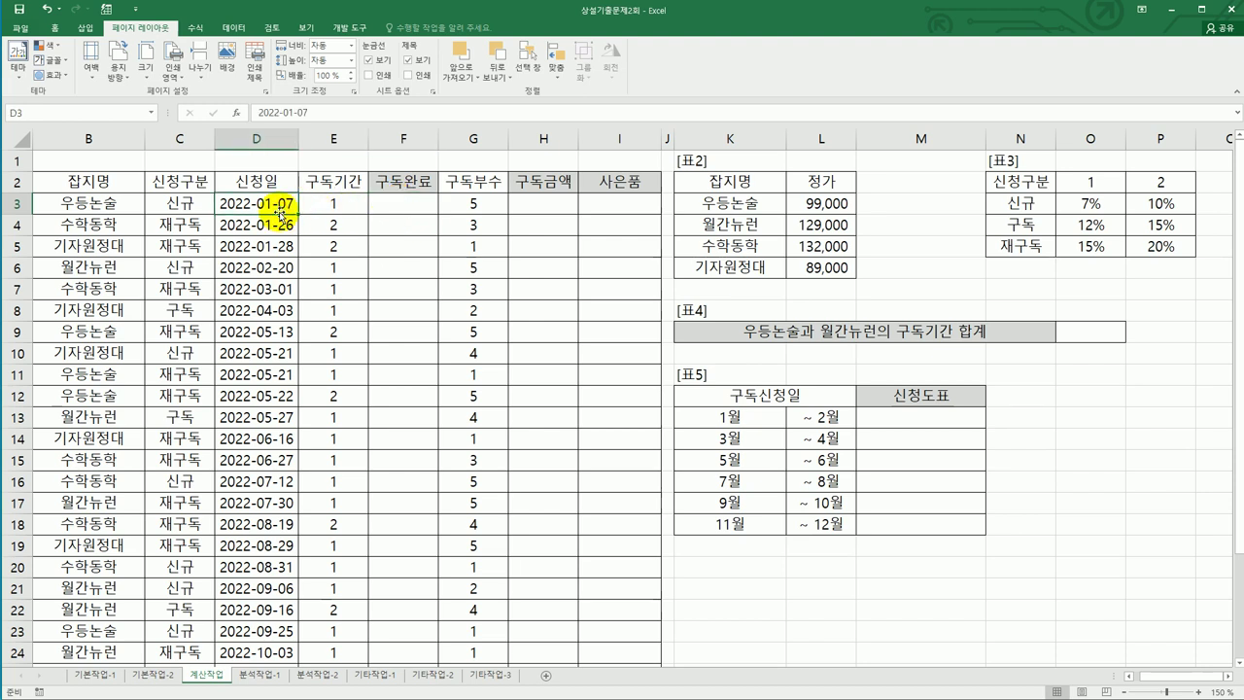
{"action": "left_click", "coordinate": [333, 203]}
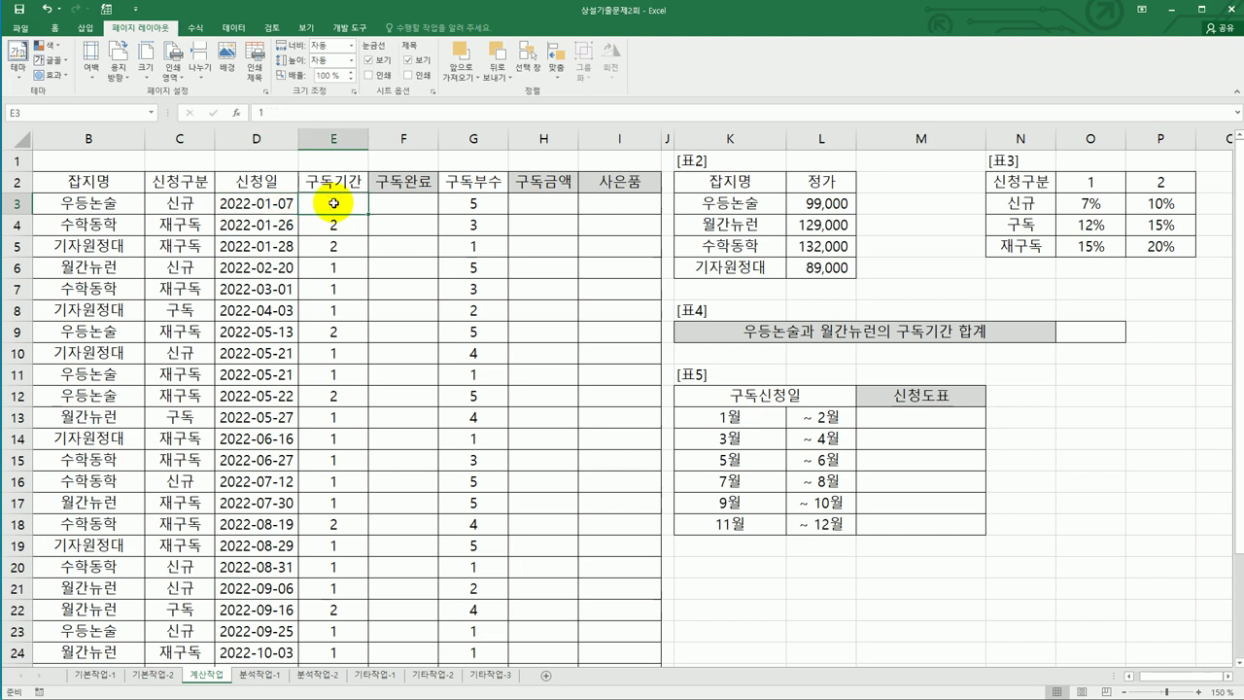
{"action": "left_click", "coordinate": [394, 202]}
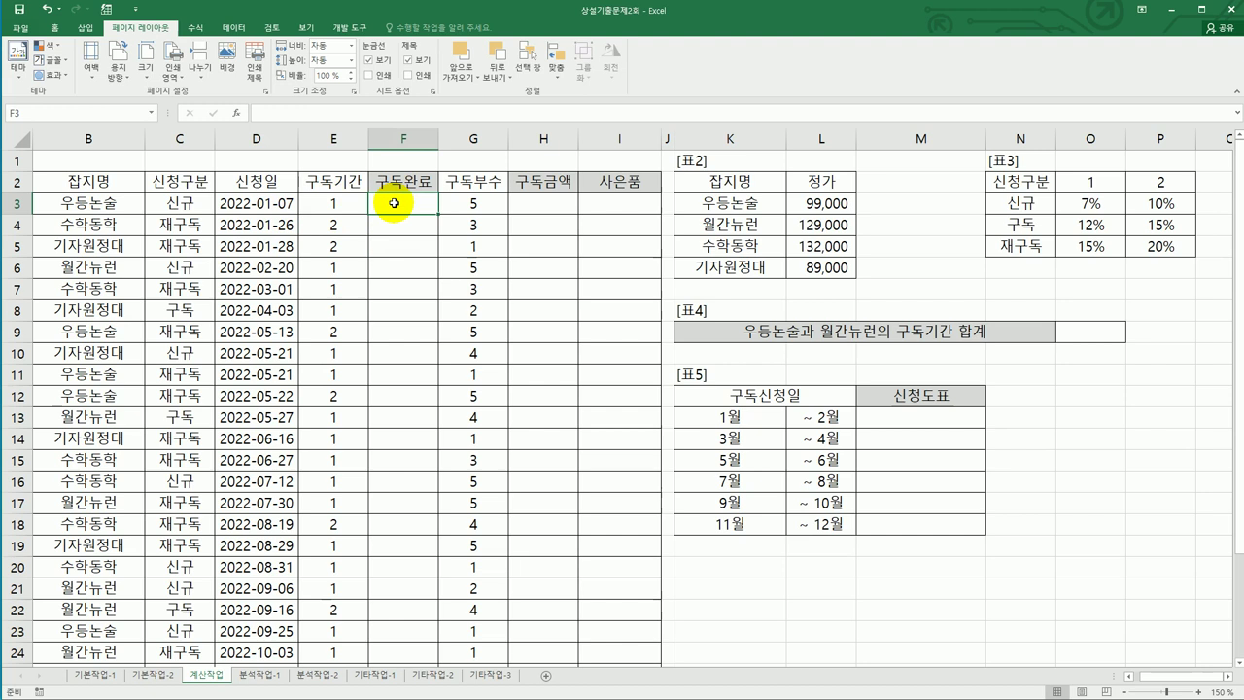
{"action": "left_click", "coordinate": [345, 203]}
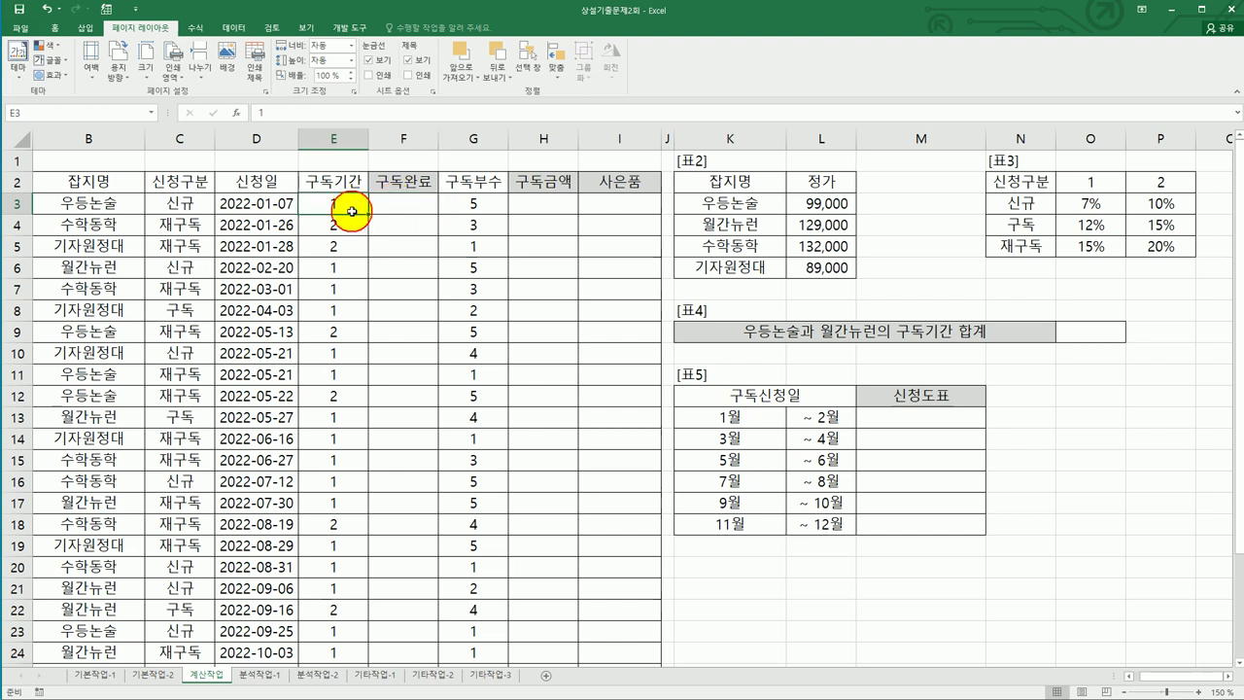
{"action": "left_click", "coordinate": [347, 225]}
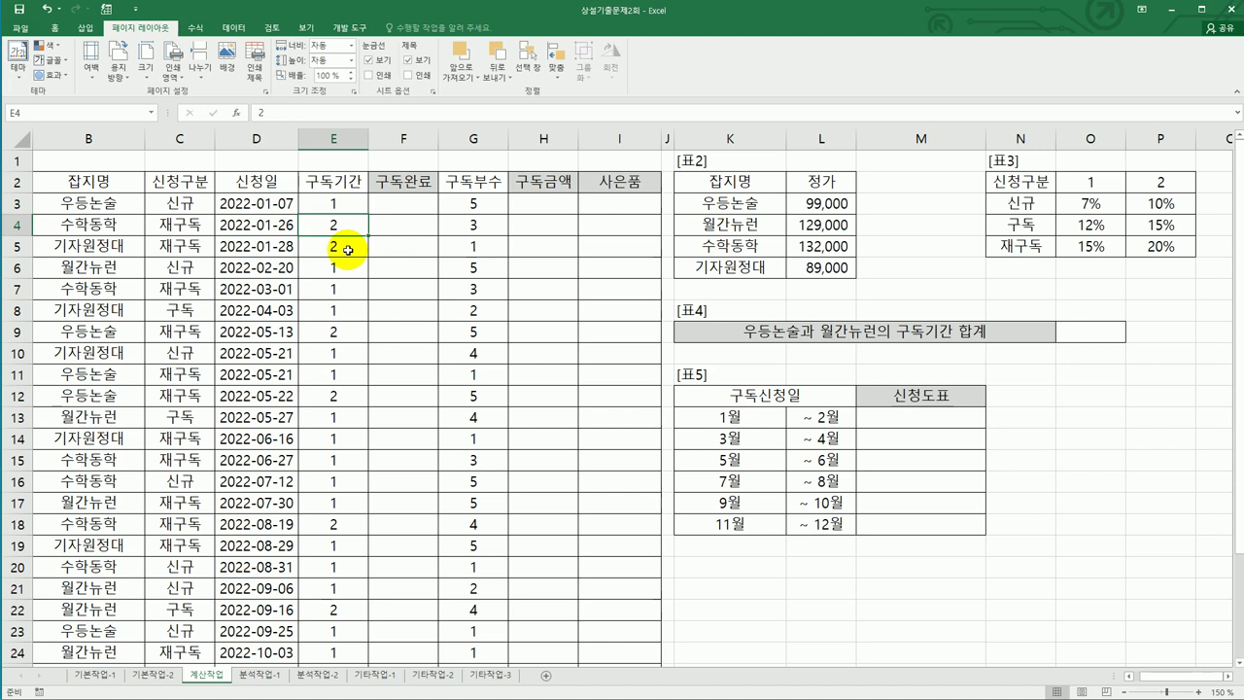
Step: In F3, build the formula =EDATE(D3,E3*12-1) from the 신청일 and 구독기간 cells of the same row
{"action": "left_click", "coordinate": [384, 204]}
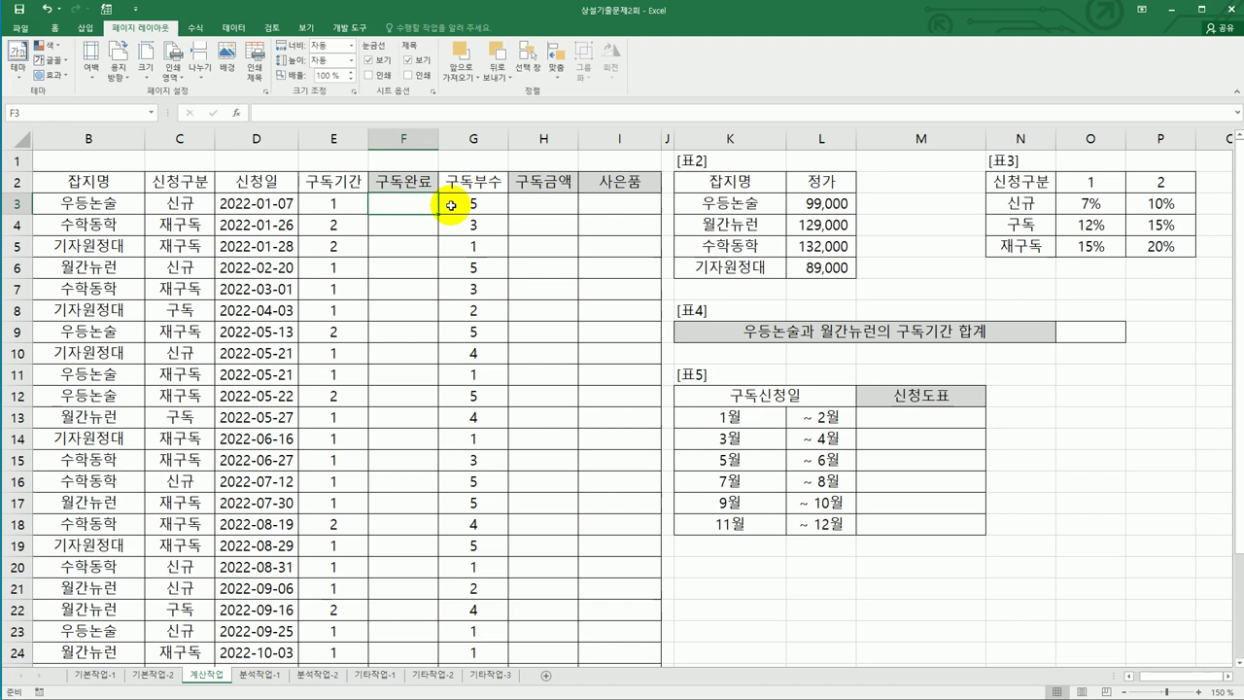
{"action": "type", "text": "="}
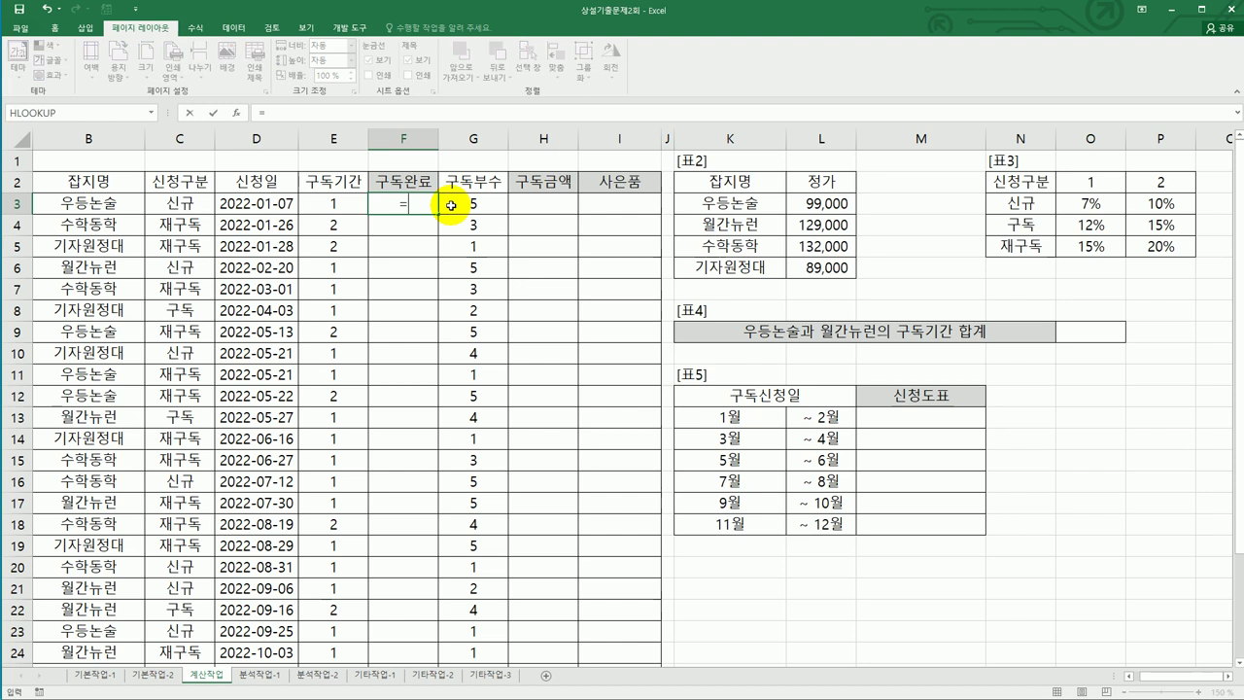
{"action": "type", "text": "e"}
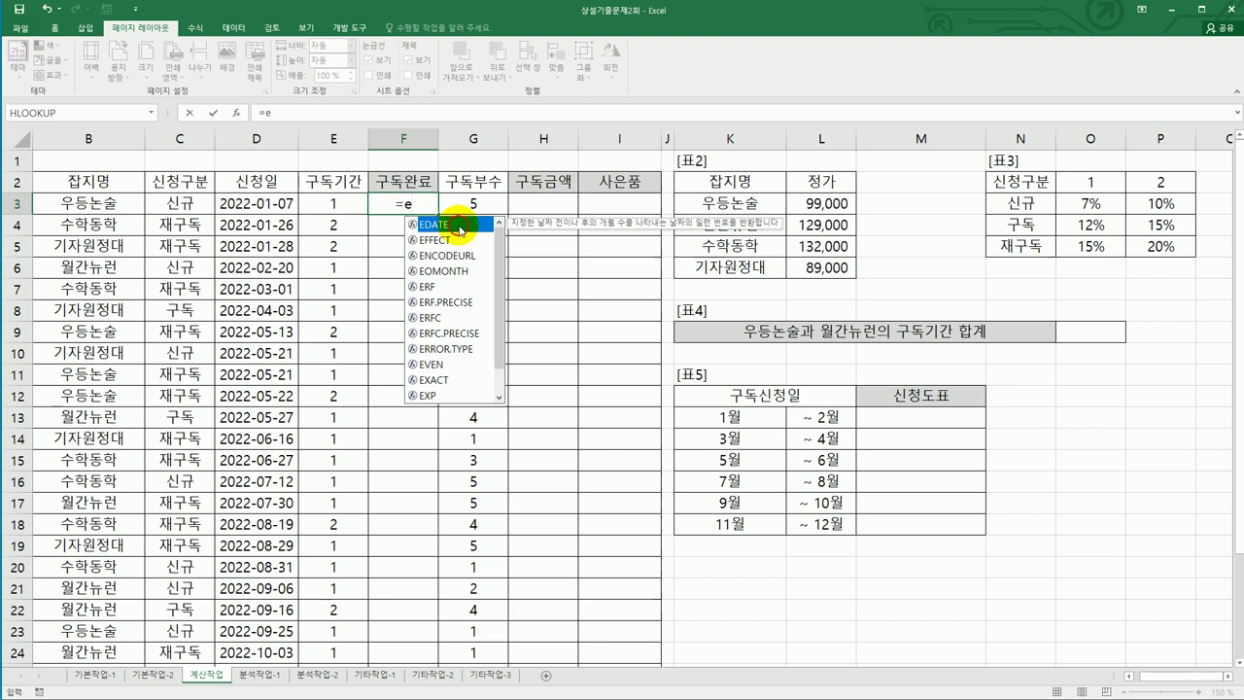
{"action": "double_click", "coordinate": [460, 228]}
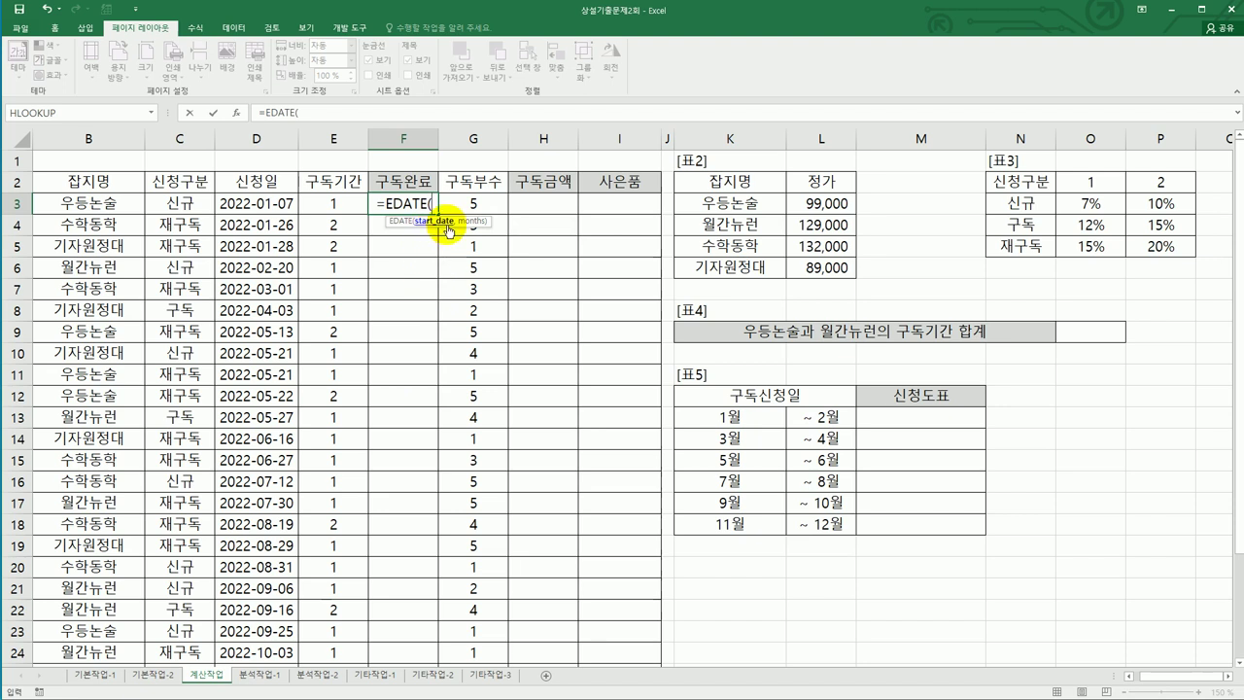
{"action": "left_click", "coordinate": [267, 202]}
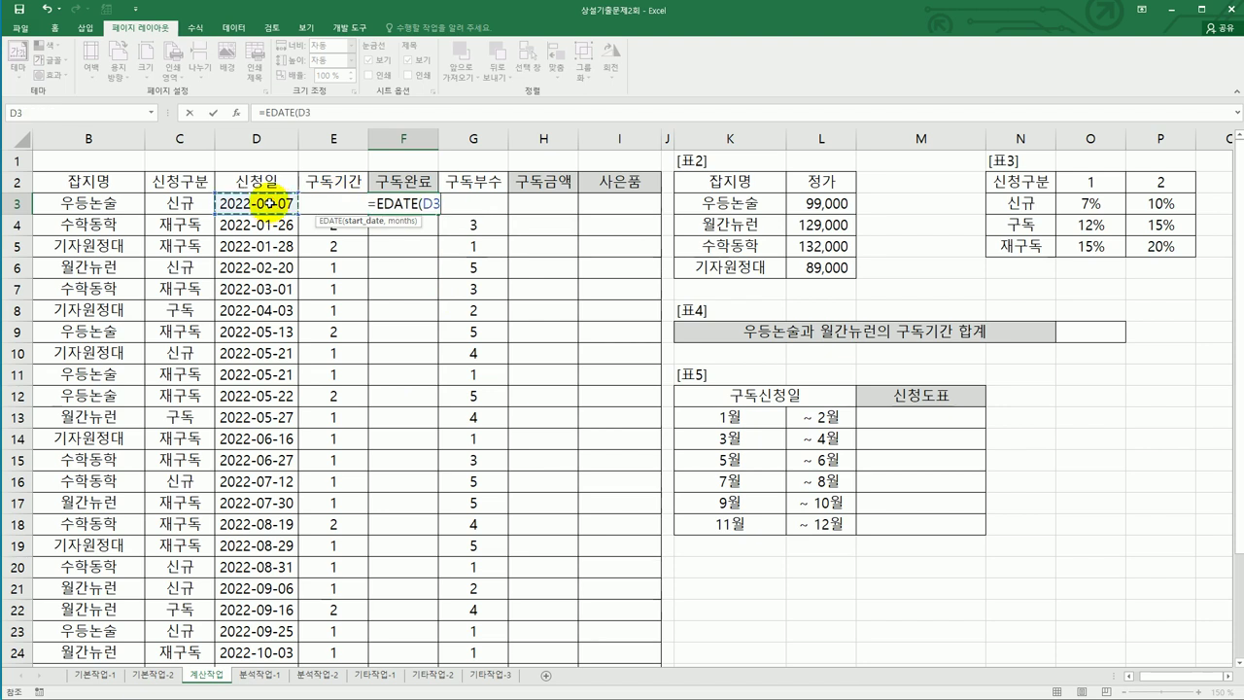
{"action": "type", "text": ","}
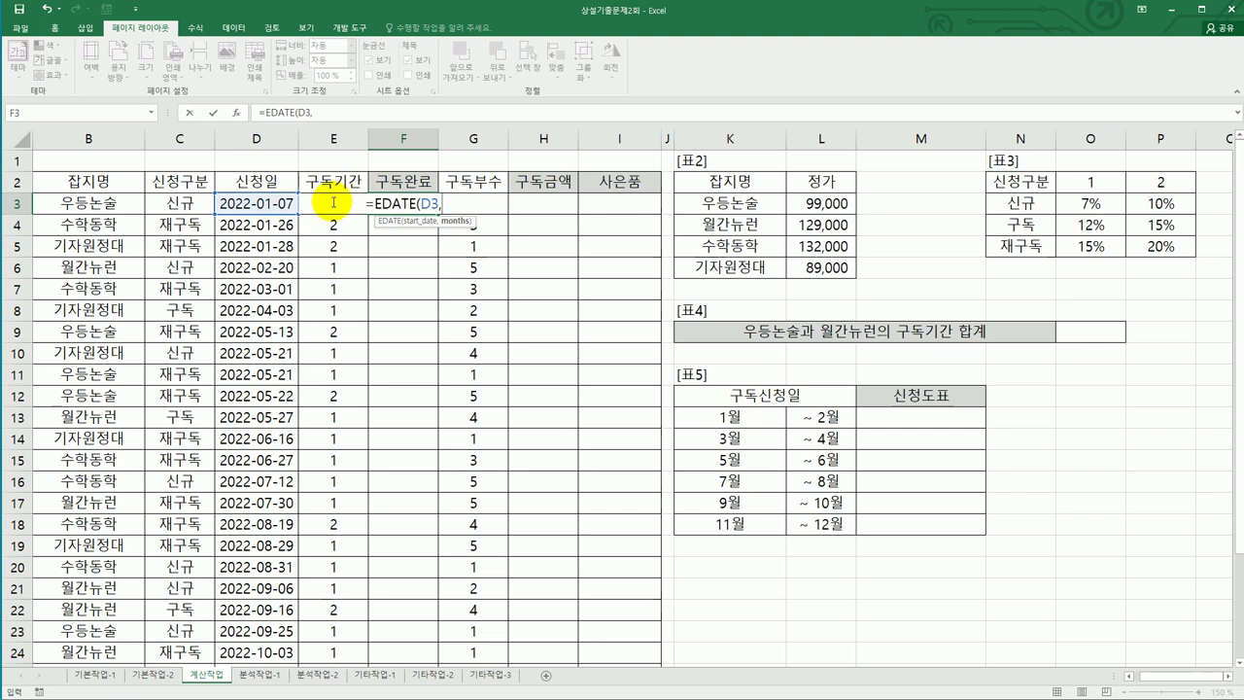
{"action": "key", "text": "Left"}
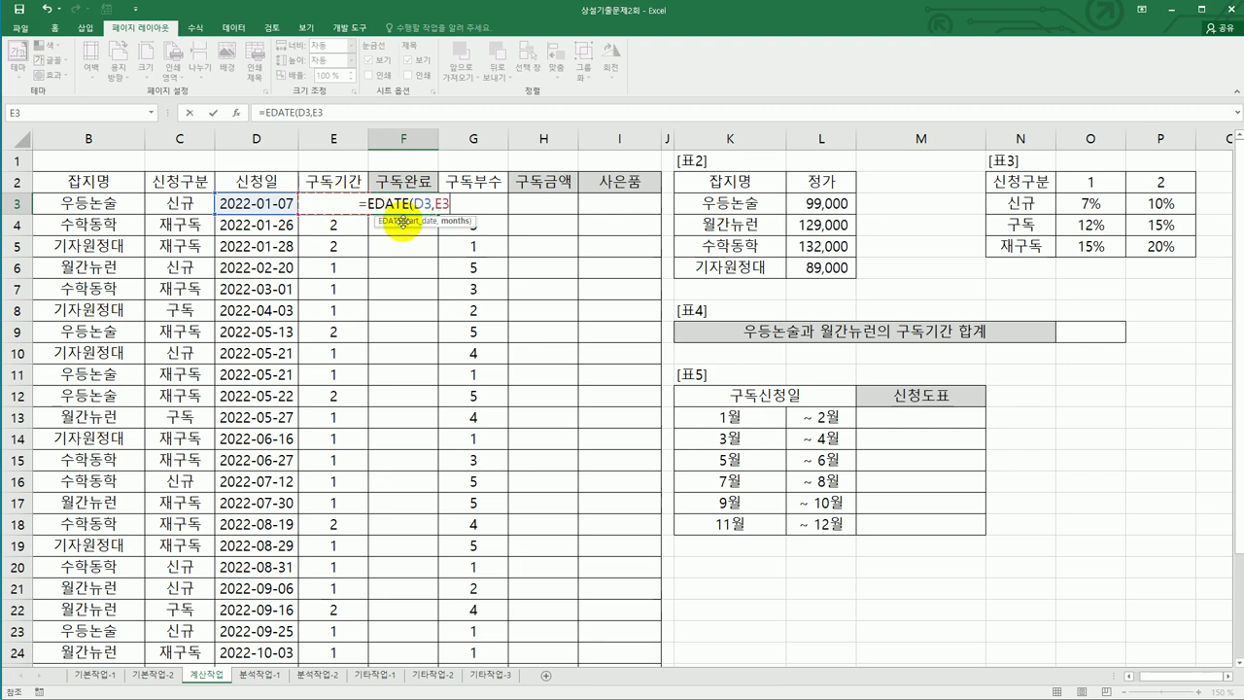
{"action": "type", "text": "*12"}
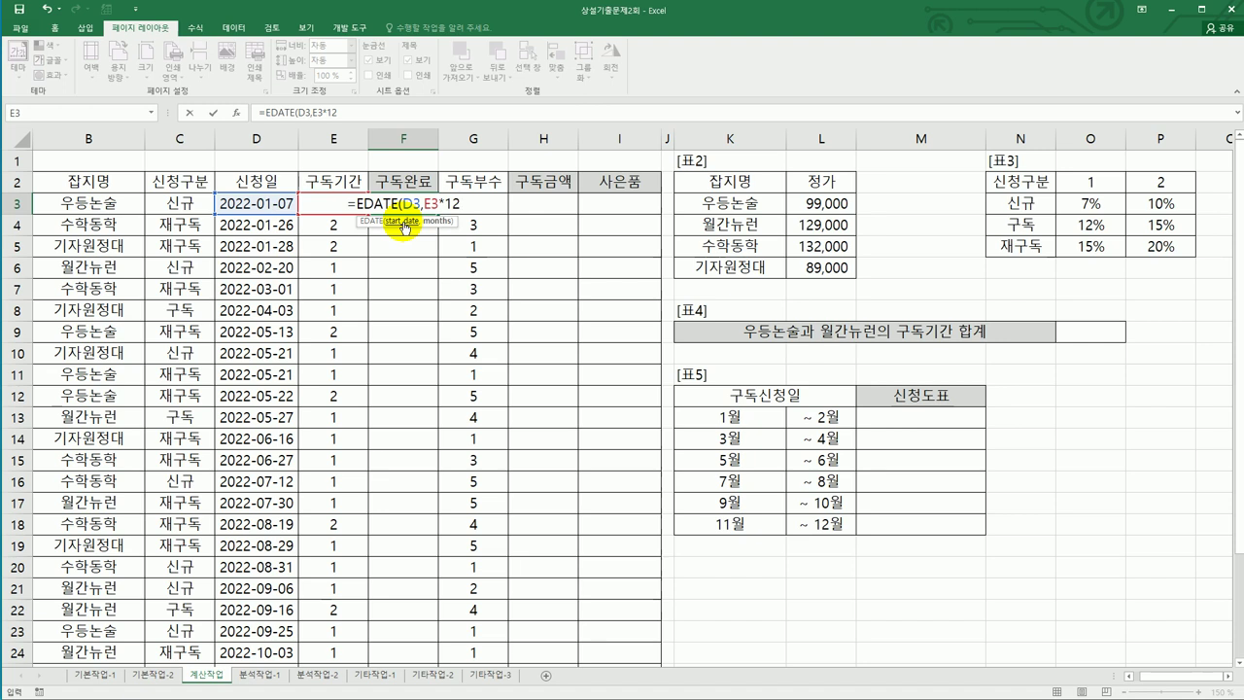
{"action": "type", "text": "-1"}
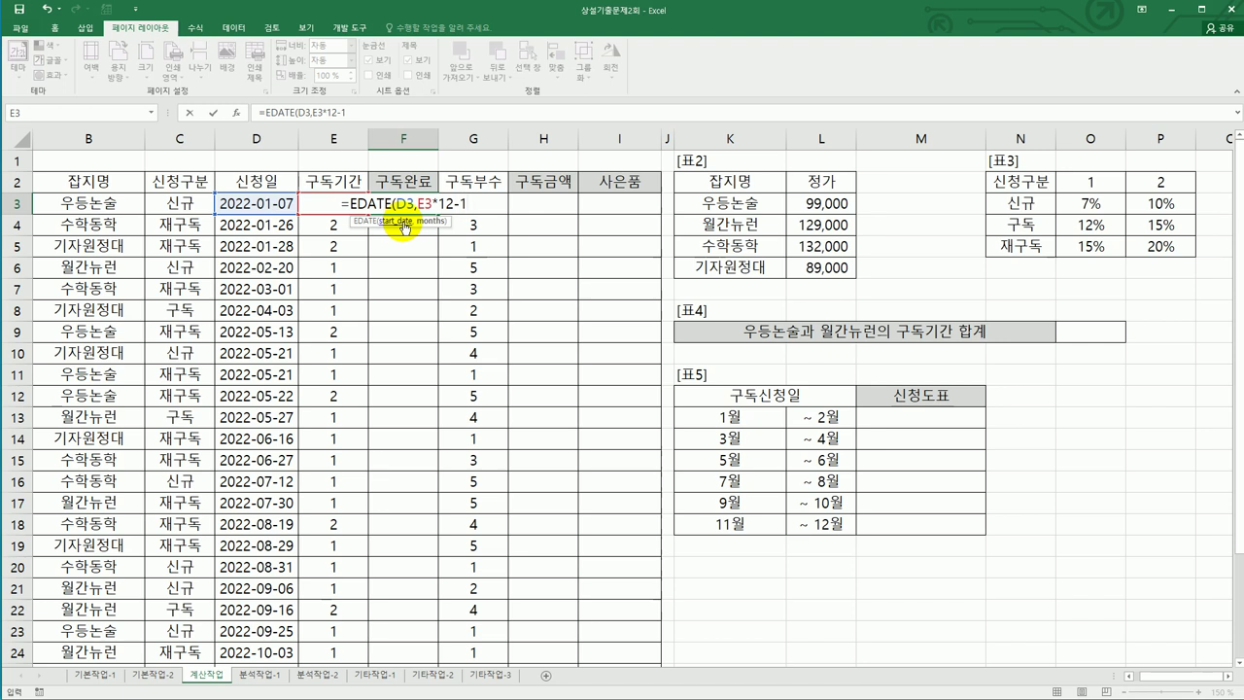
{"action": "type", "text": ")"}
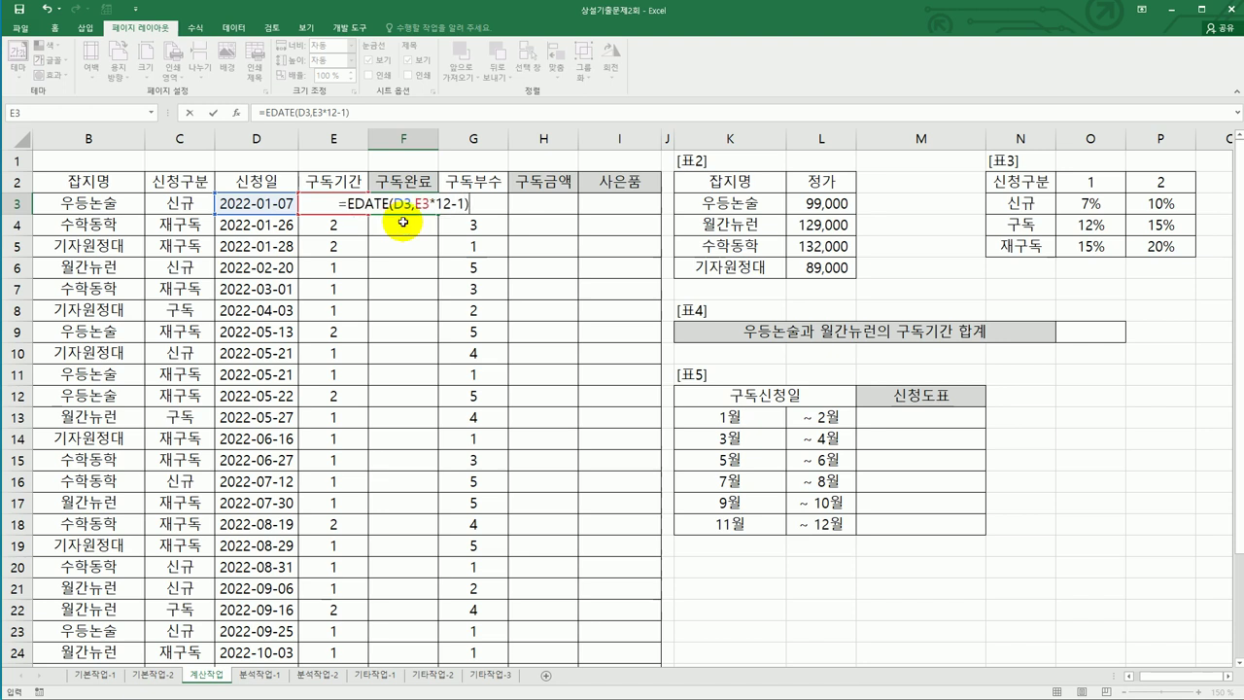
Step: Enclose E3*12 in parentheses so that F3 reads =EDATE(D3,(E3*12)-1), and commit the formula
{"action": "left_click", "coordinate": [414, 205]}
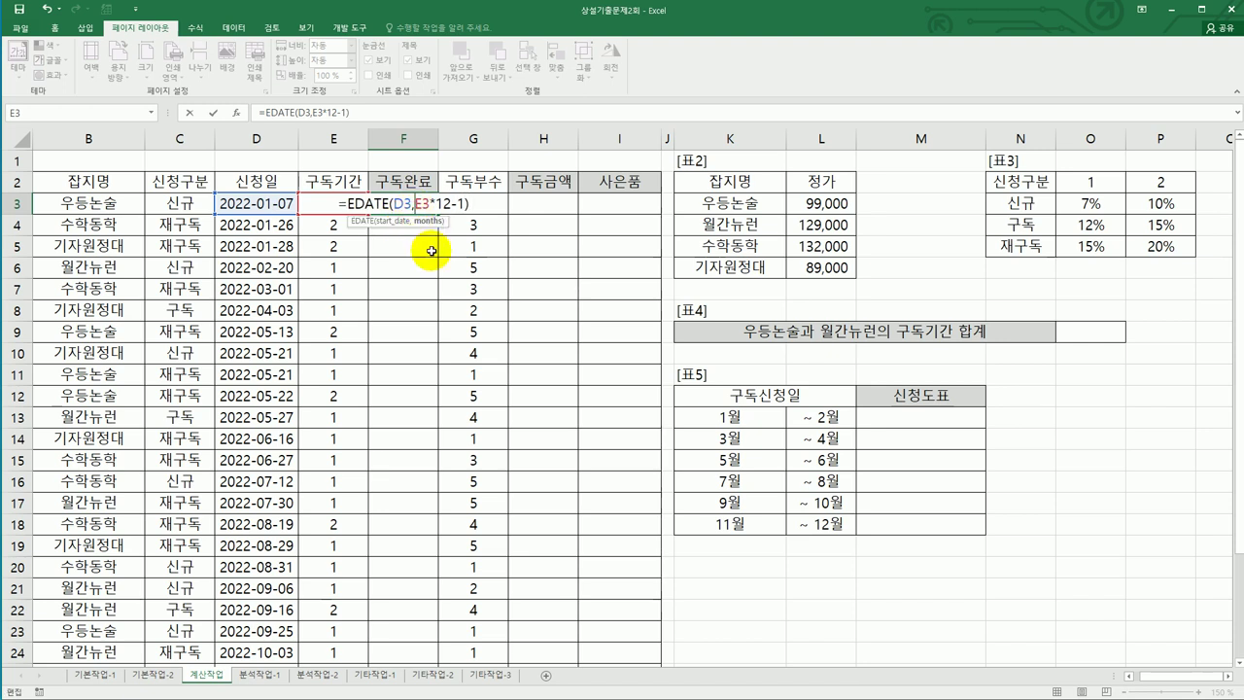
{"action": "type", "text": "("}
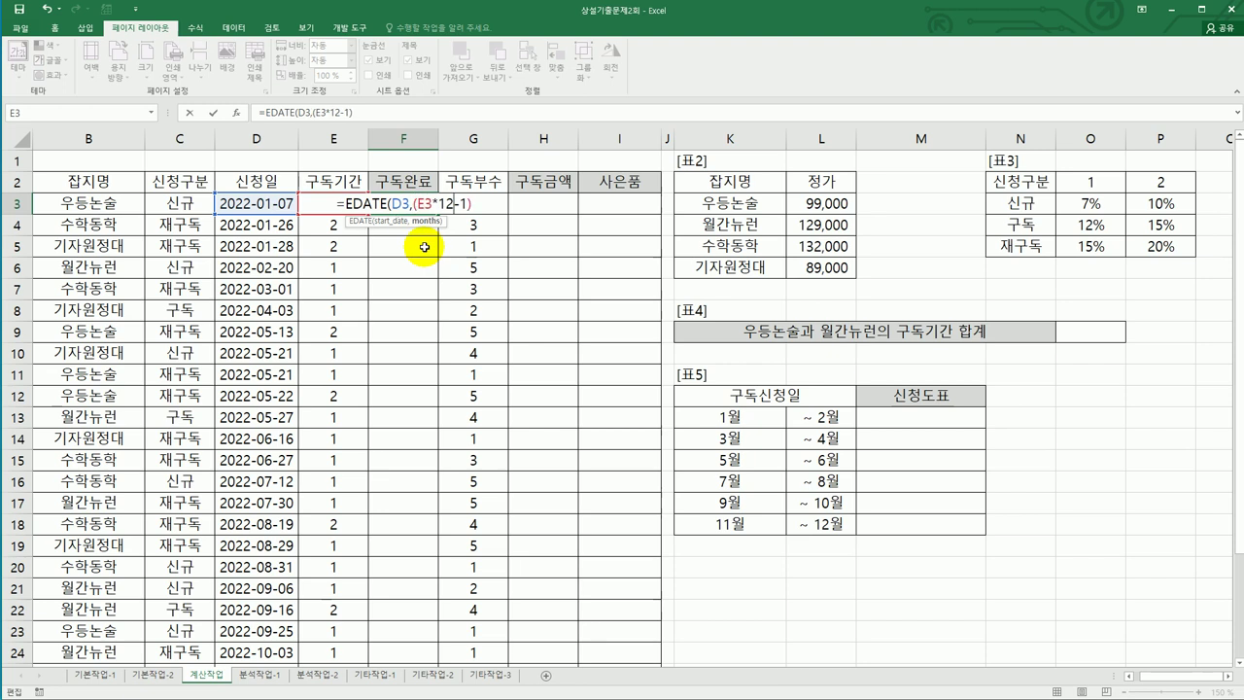
{"action": "type", "text": ")"}
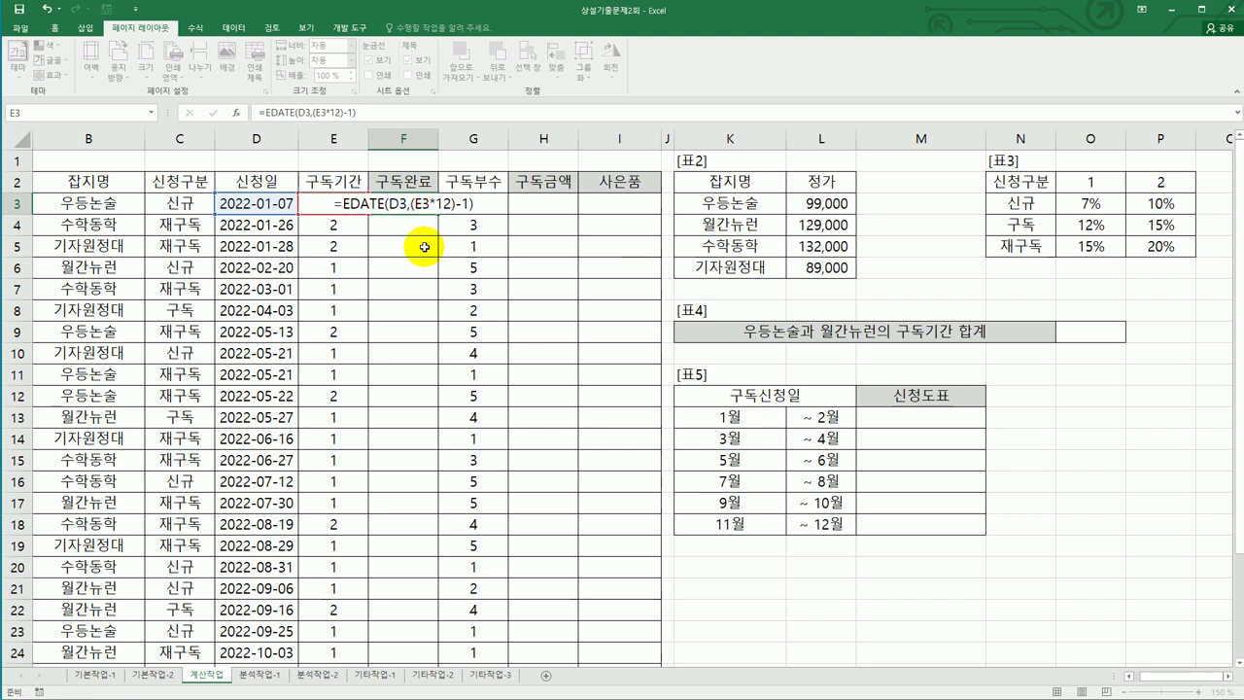
{"action": "key", "text": "Return"}
Step: Preview F3's result in the 날짜 number format and cancel the cell formatting dialog
{"action": "left_click", "coordinate": [428, 203]}
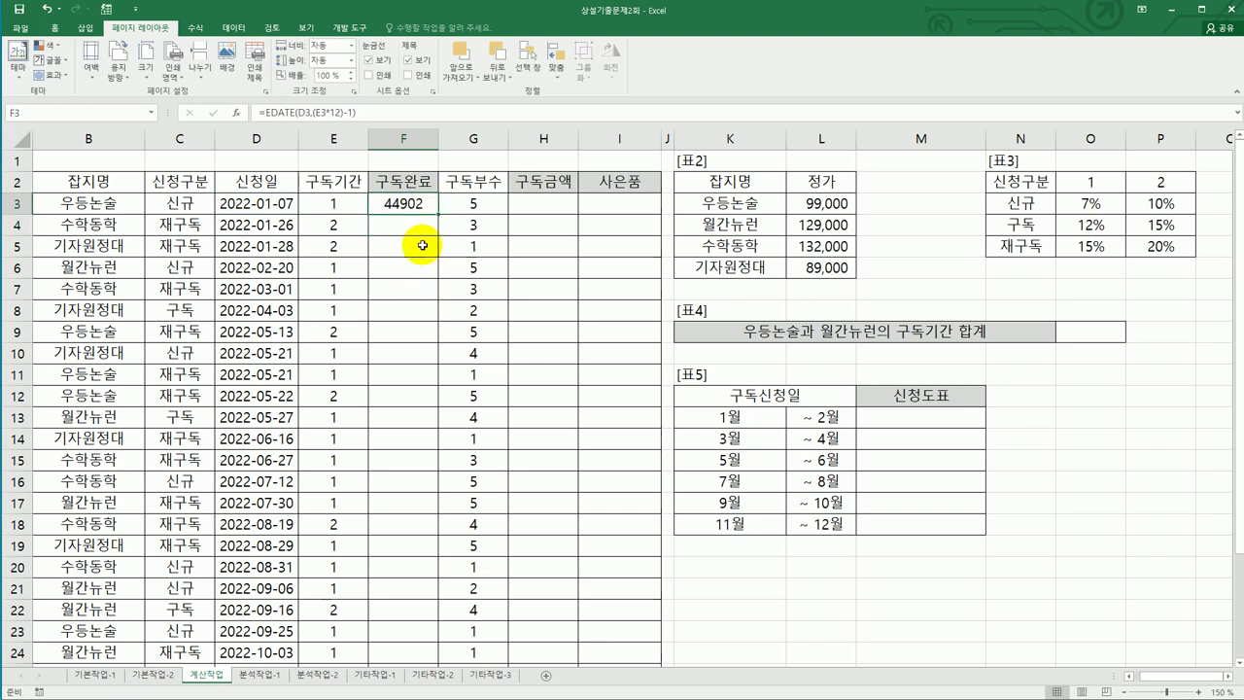
{"action": "right_click", "coordinate": [412, 201]}
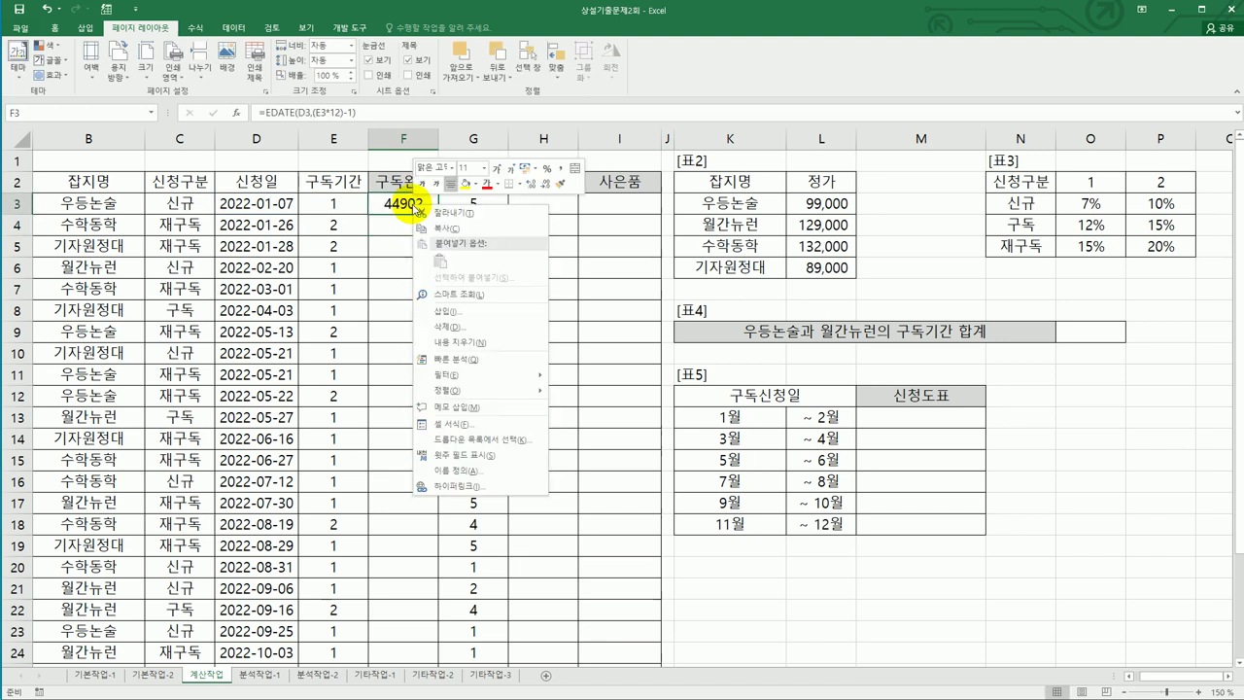
{"action": "left_click", "coordinate": [455, 424]}
{"action": "left_click_drag", "start_coordinate": [474, 251], "coordinate": [591, 187]}
{"action": "left_click", "coordinate": [529, 302]}
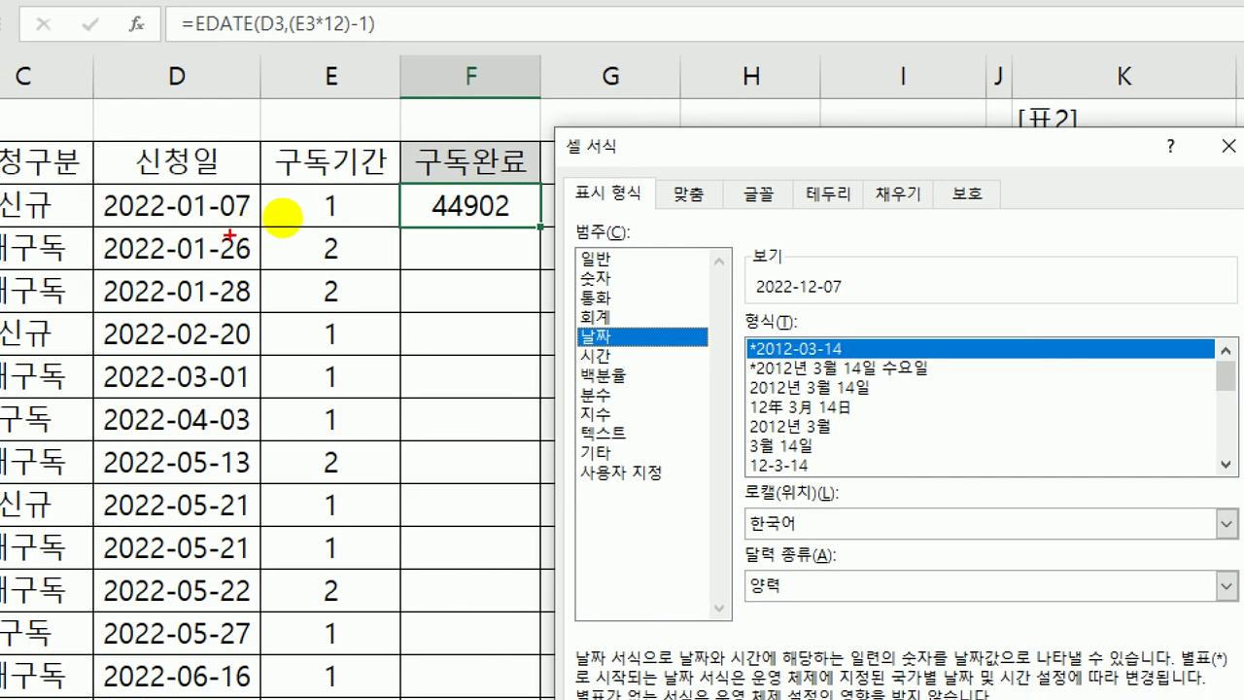
{"action": "mouse_move", "coordinate": [289, 218]}
{"action": "left_mouse_down"}
{"action": "mouse_move", "coordinate": [222, 212]}
{"action": "mouse_move", "coordinate": [295, 167]}
{"action": "mouse_move", "coordinate": [340, 191]}
{"action": "mouse_move", "coordinate": [363, 180]}
{"action": "left_mouse_up"}
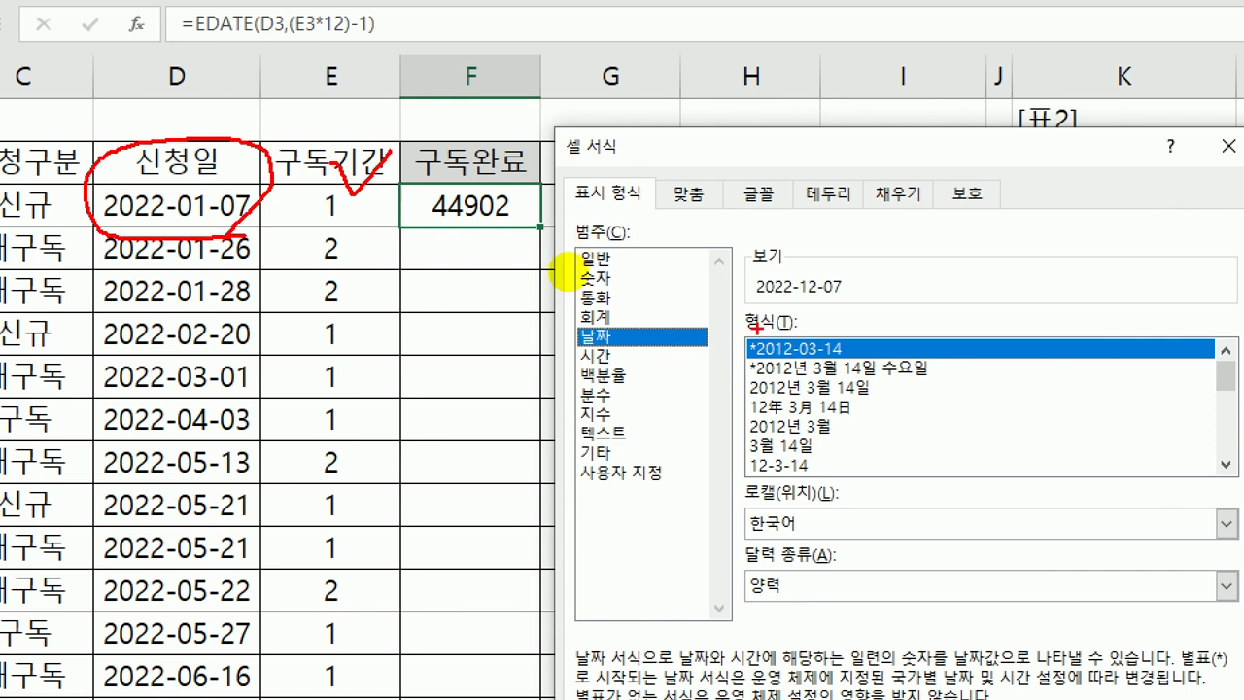
{"action": "mouse_move", "coordinate": [880, 241]}
{"action": "left_mouse_down"}
{"action": "mouse_move", "coordinate": [748, 296]}
{"action": "mouse_move", "coordinate": [890, 255]}
{"action": "left_mouse_up"}
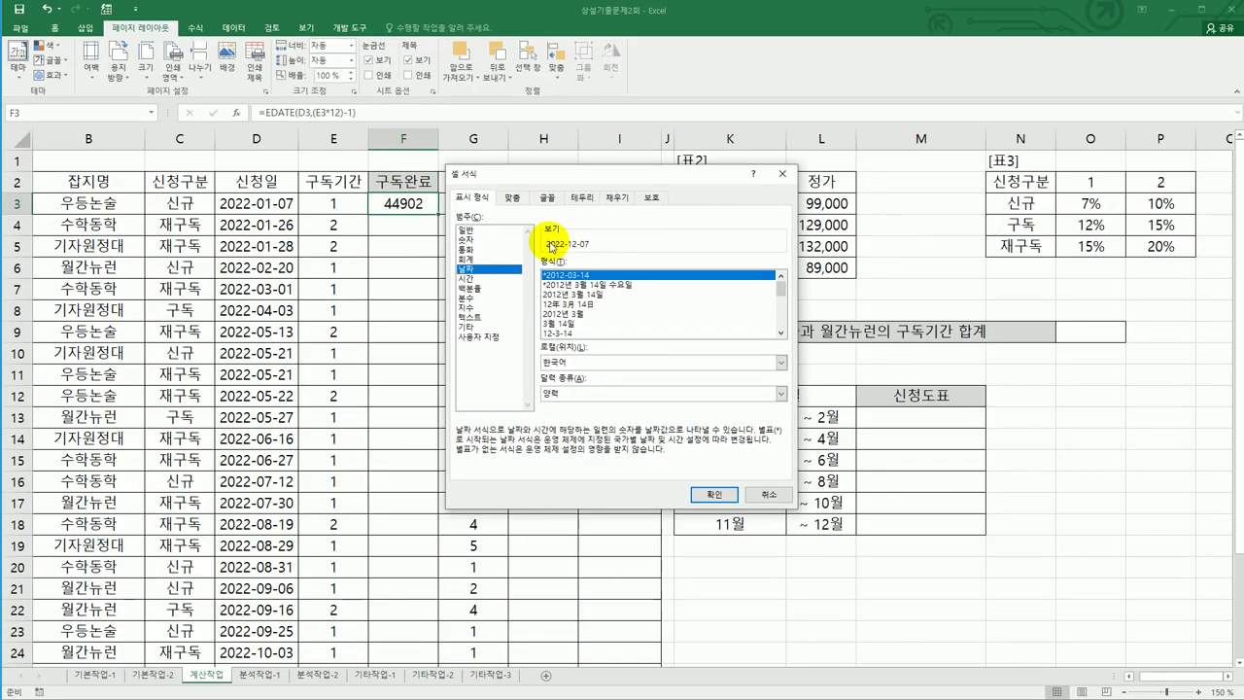
{"action": "left_click", "coordinate": [767, 496]}
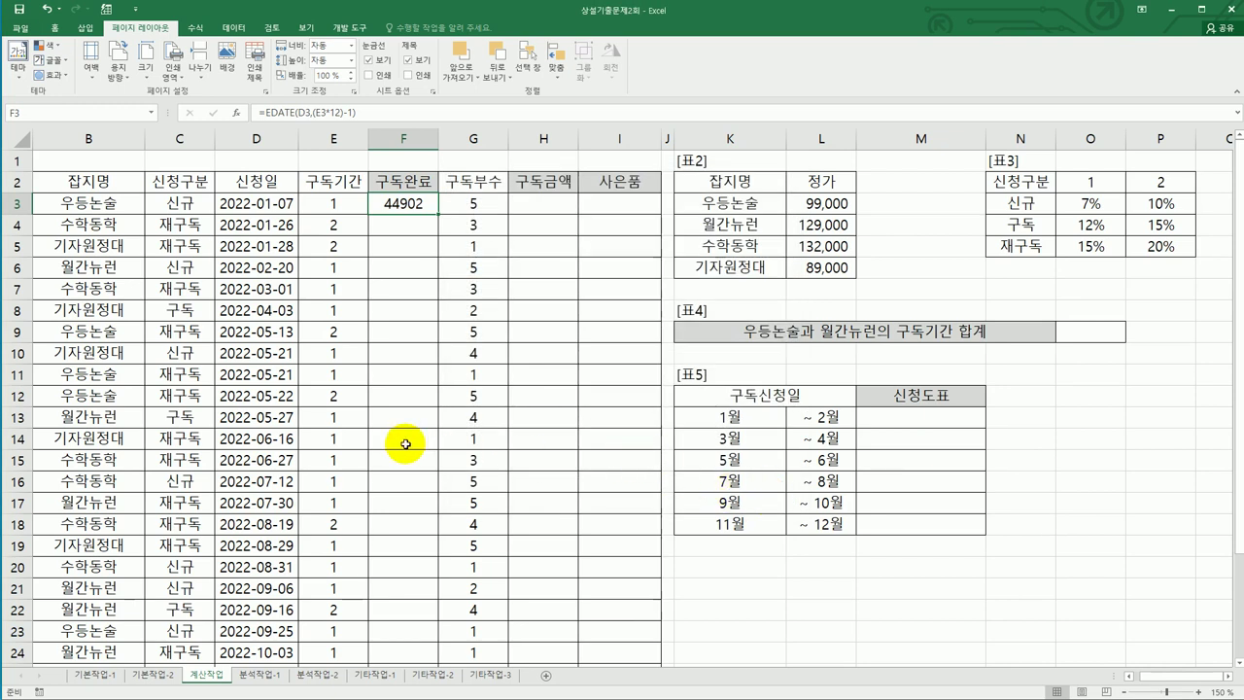
Step: Wrap the EDATE expression in F3 in a TEXT function, keeping EDATE as its value argument
{"action": "double_click", "coordinate": [372, 205]}
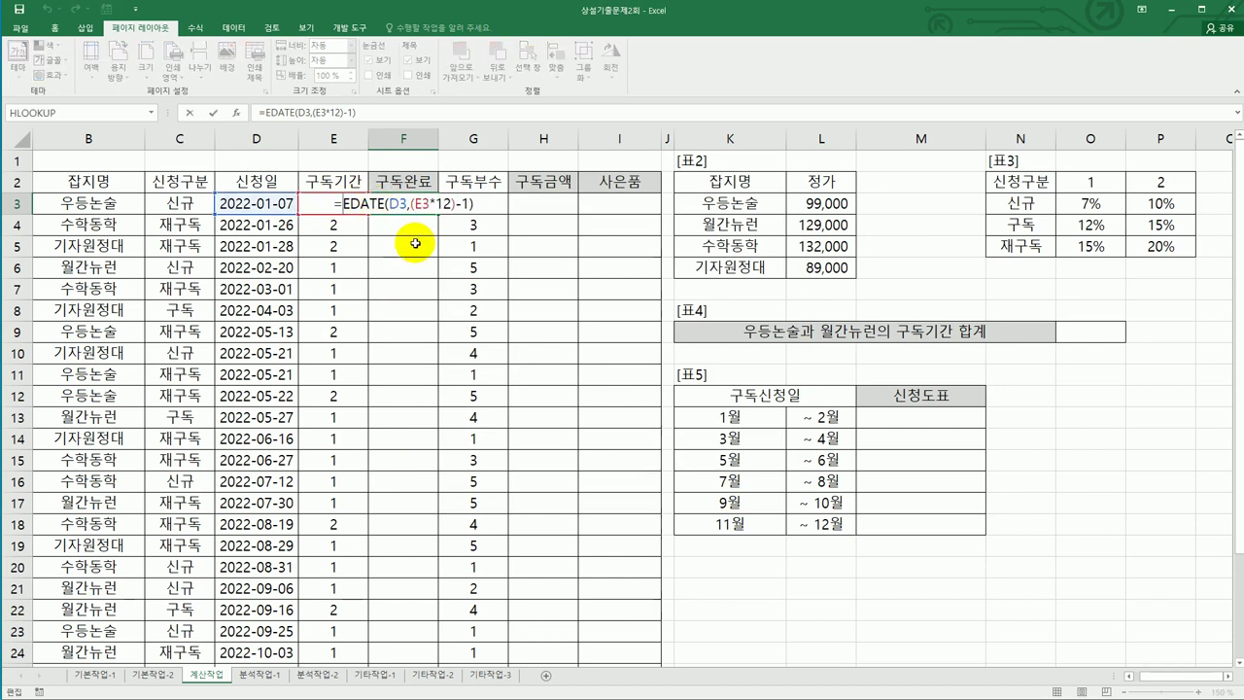
{"action": "type", "text": "te"}
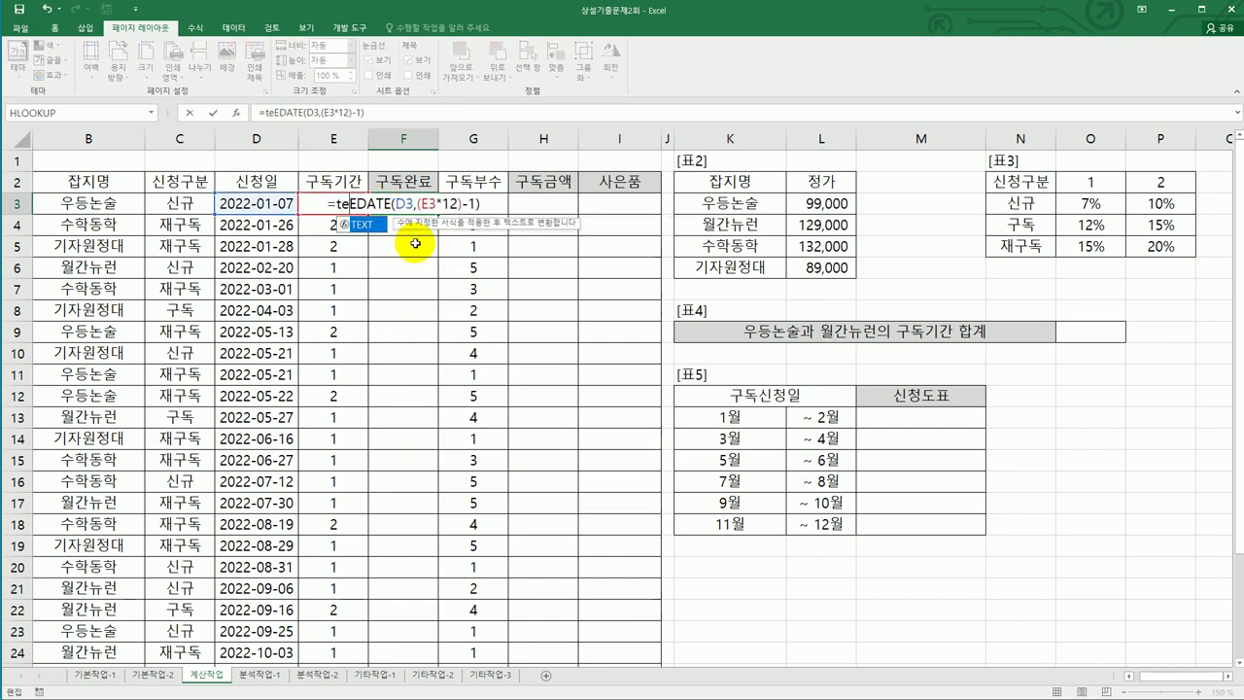
{"action": "double_click", "coordinate": [362, 225]}
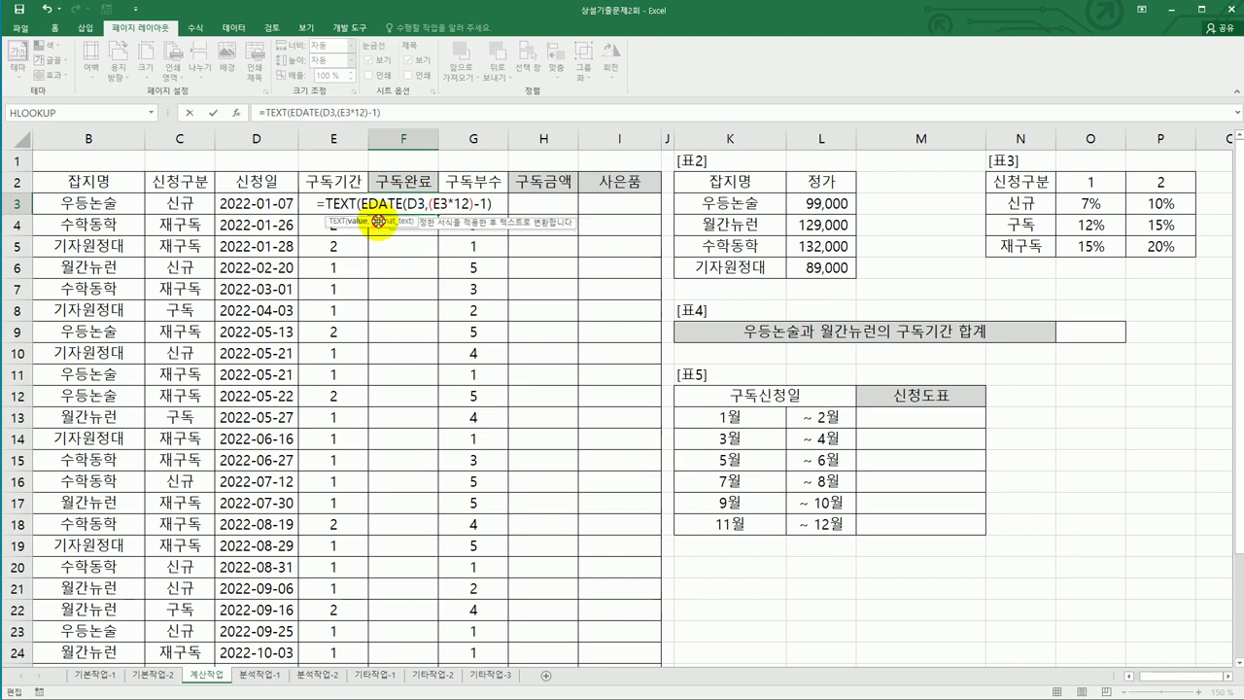
{"action": "left_click", "coordinate": [497, 202]}
Step: Give the TEXT function in F3 the format "yy년 mm월호", close its parenthesis and commit the formula
{"action": "type", "text": ",\""}
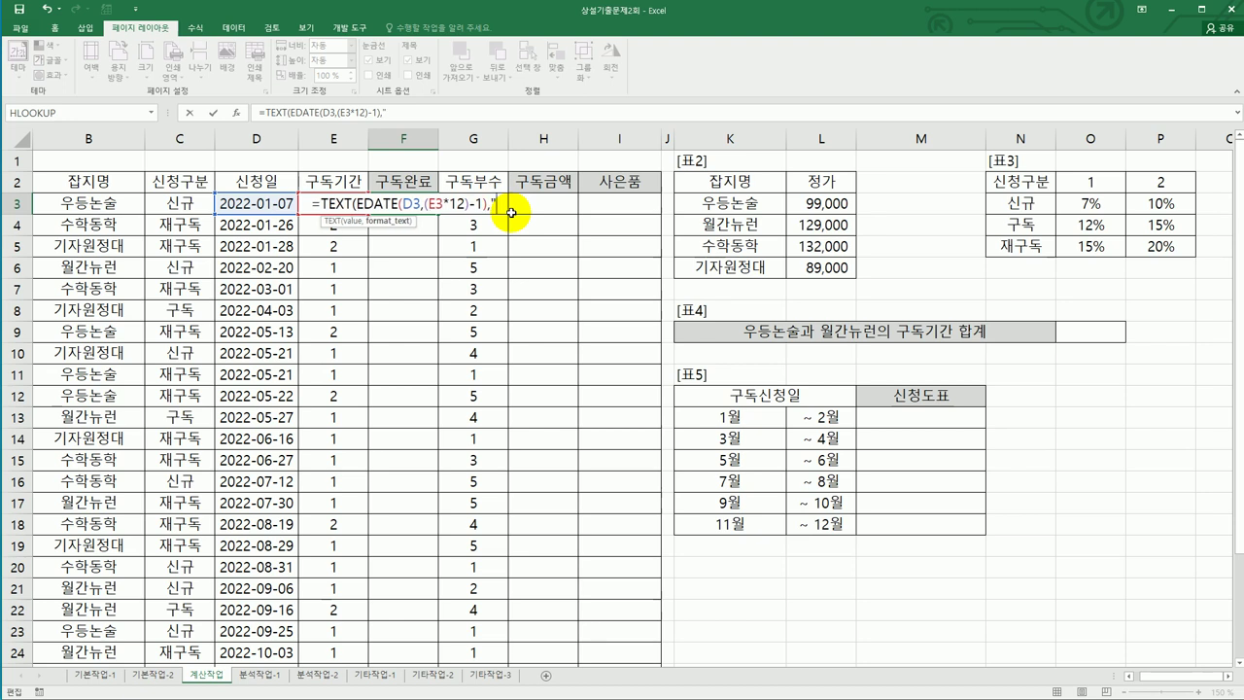
{"action": "type", "text": "yy년"}
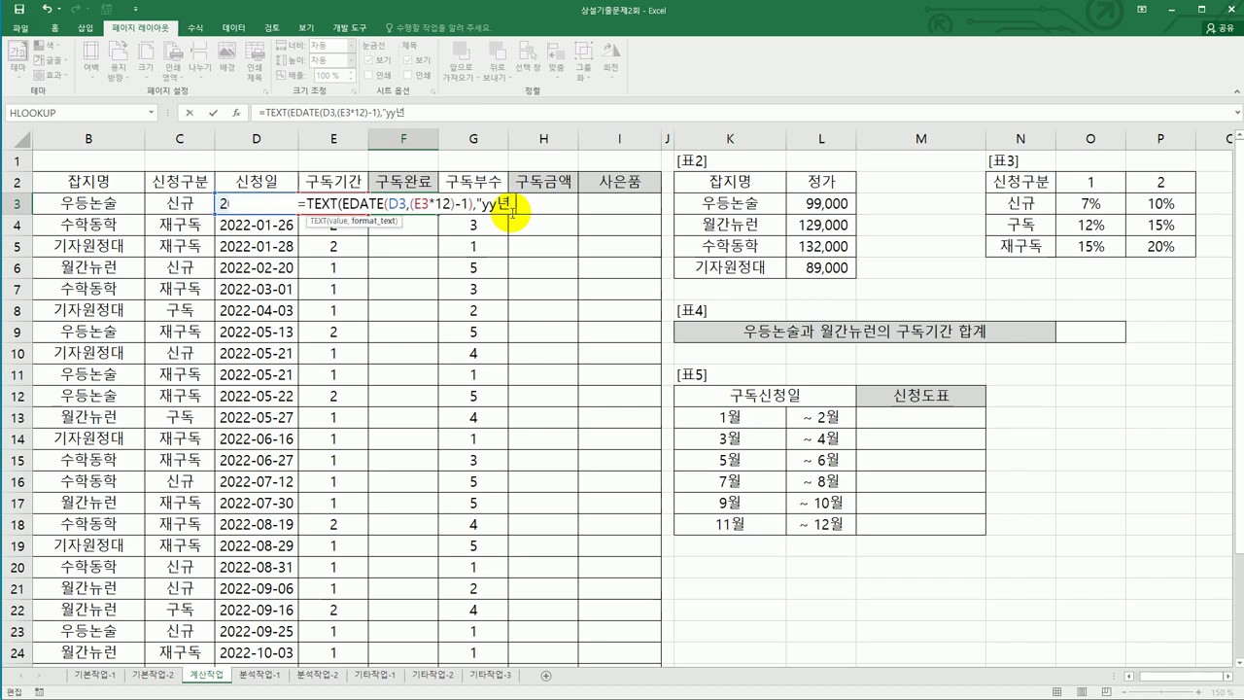
{"action": "type", "text": " mm"}
{"action": "type", "text": "dnj"}
{"action": "key", "text": "BackSpace"}
{"action": "key", "text": "BackSpace"}
{"action": "key", "text": "BackSpace"}
{"action": "type", "text": "월"}
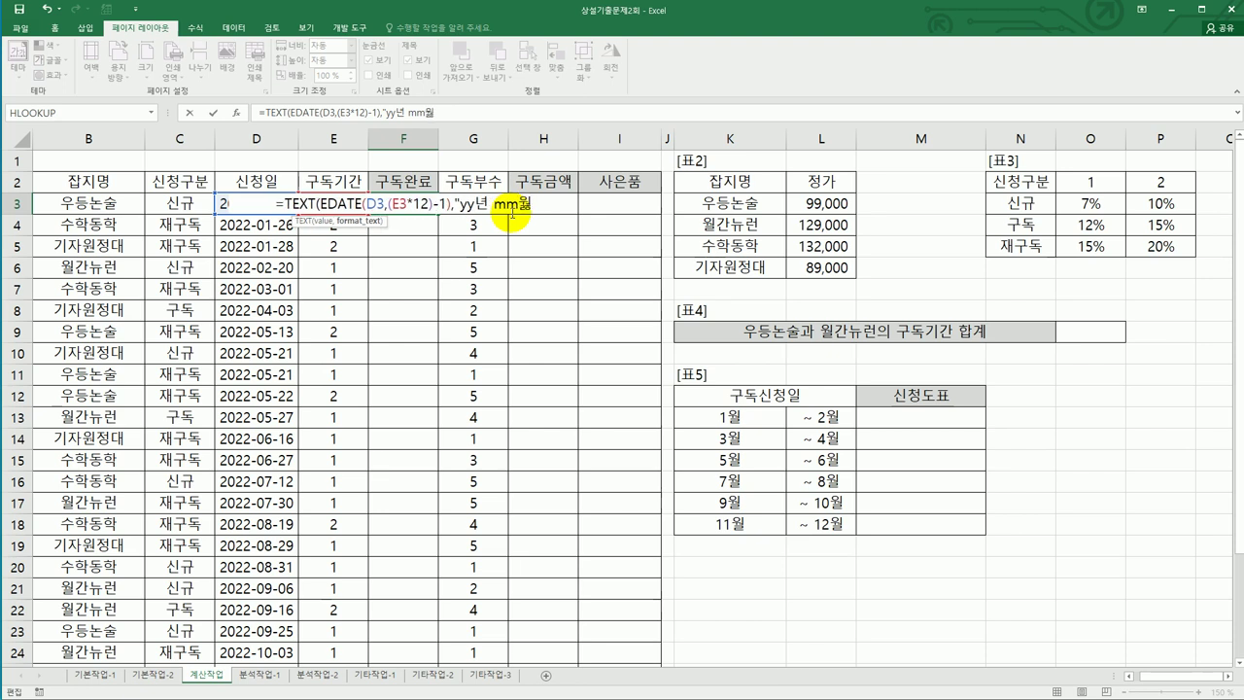
{"action": "type", "text": "호"}
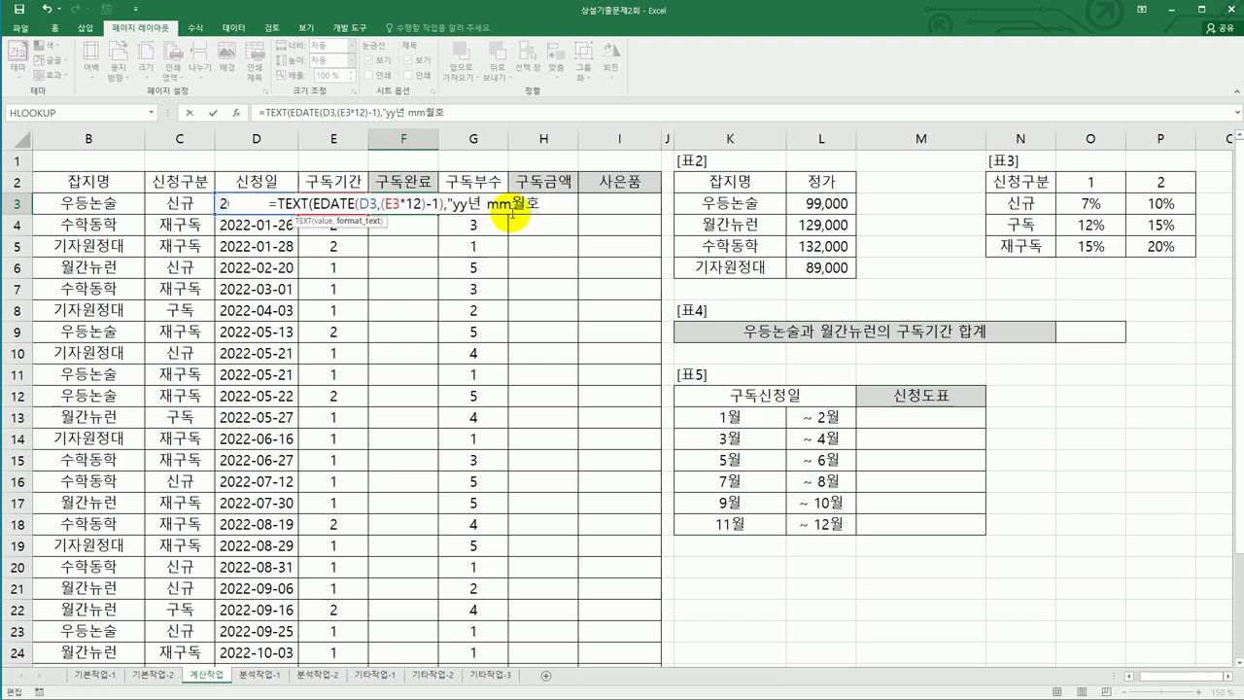
{"action": "type", "text": "\""}
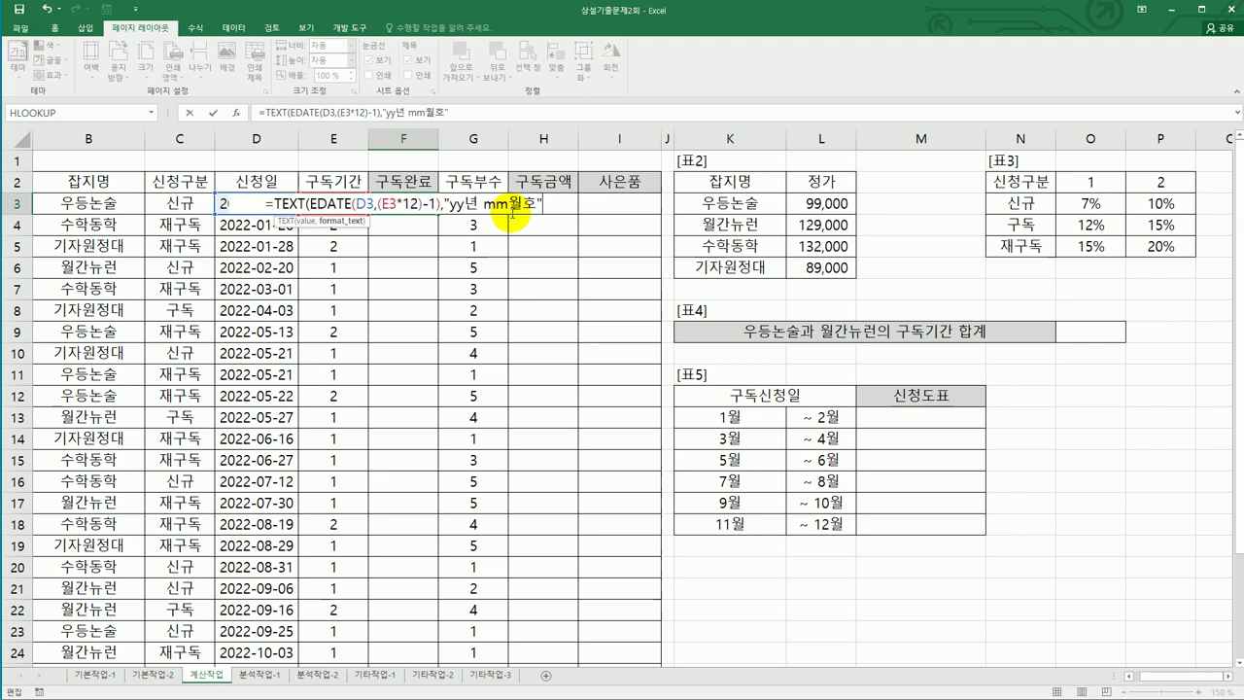
{"action": "type", "text": ")"}
{"action": "key", "text": "Return"}
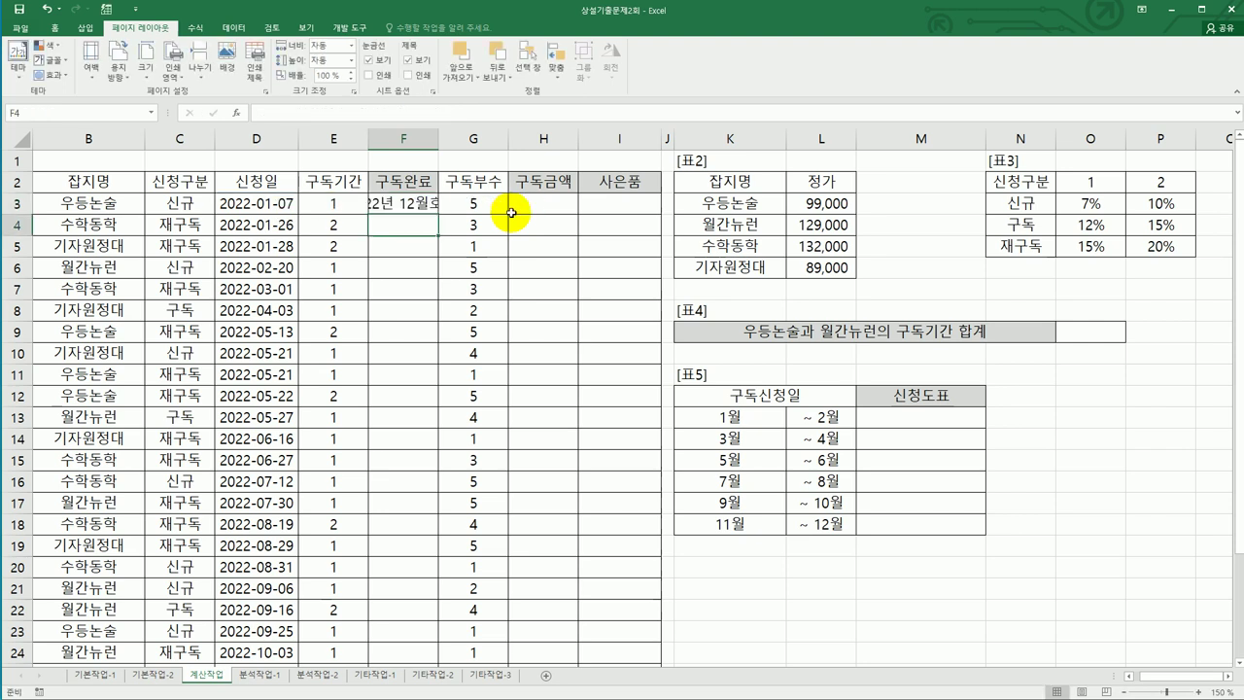
Step: Auto-fit the width of column F and fill the F3 formula down the whole 구독완료 column
{"action": "left_click", "coordinate": [413, 203]}
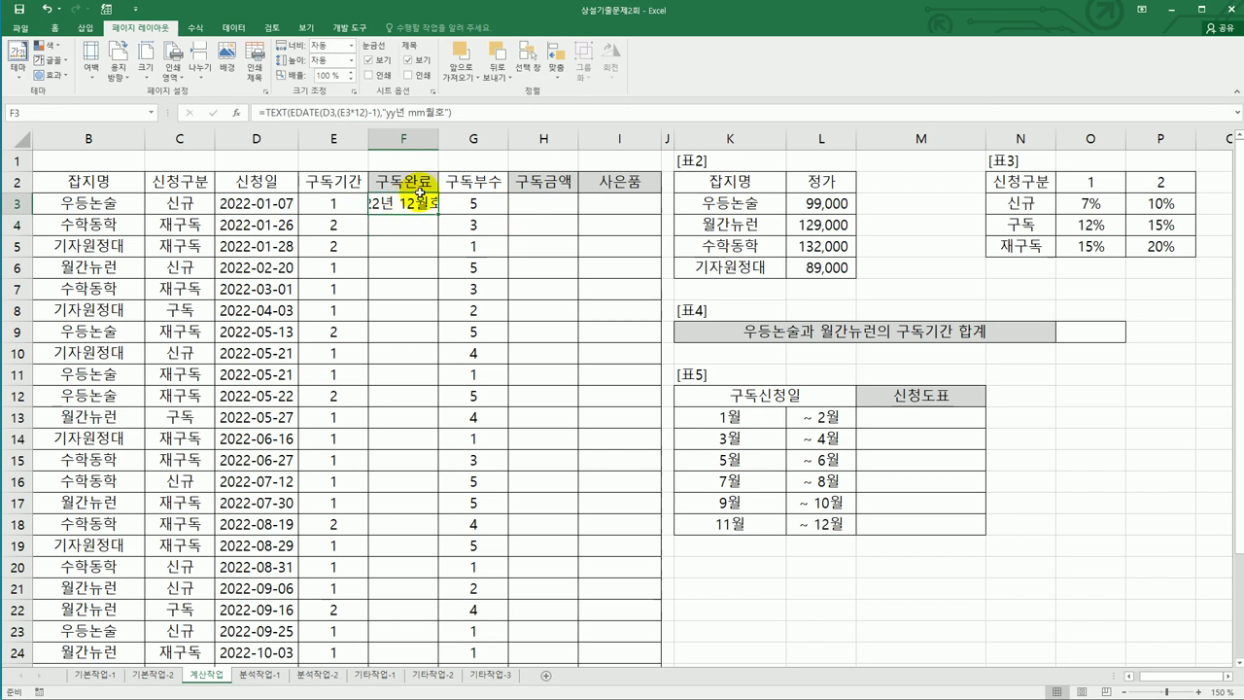
{"action": "double_click", "coordinate": [437, 144]}
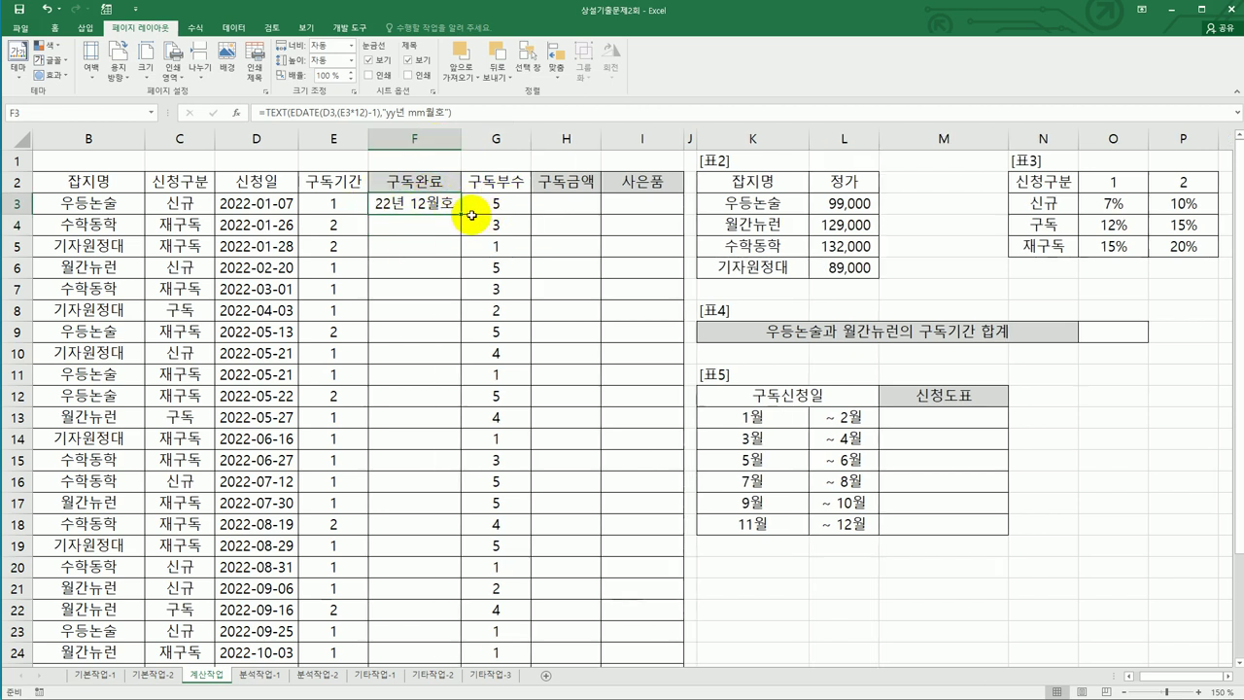
{"action": "double_click", "coordinate": [463, 214]}
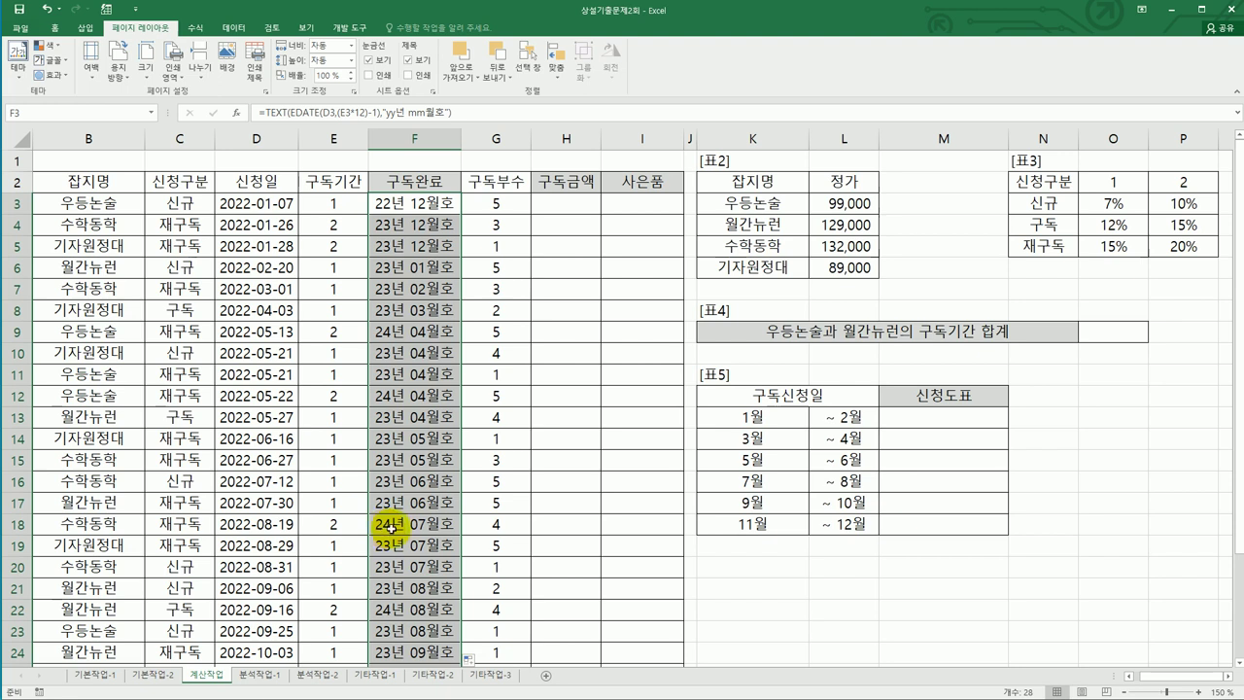
{"action": "left_click", "coordinate": [418, 524]}
{"action": "scroll", "coordinate": [418, 525], "scroll_direction": "down", "scroll_amount": 3}
{"action": "scroll", "coordinate": [420, 528], "scroll_direction": "up", "scroll_amount": 3}
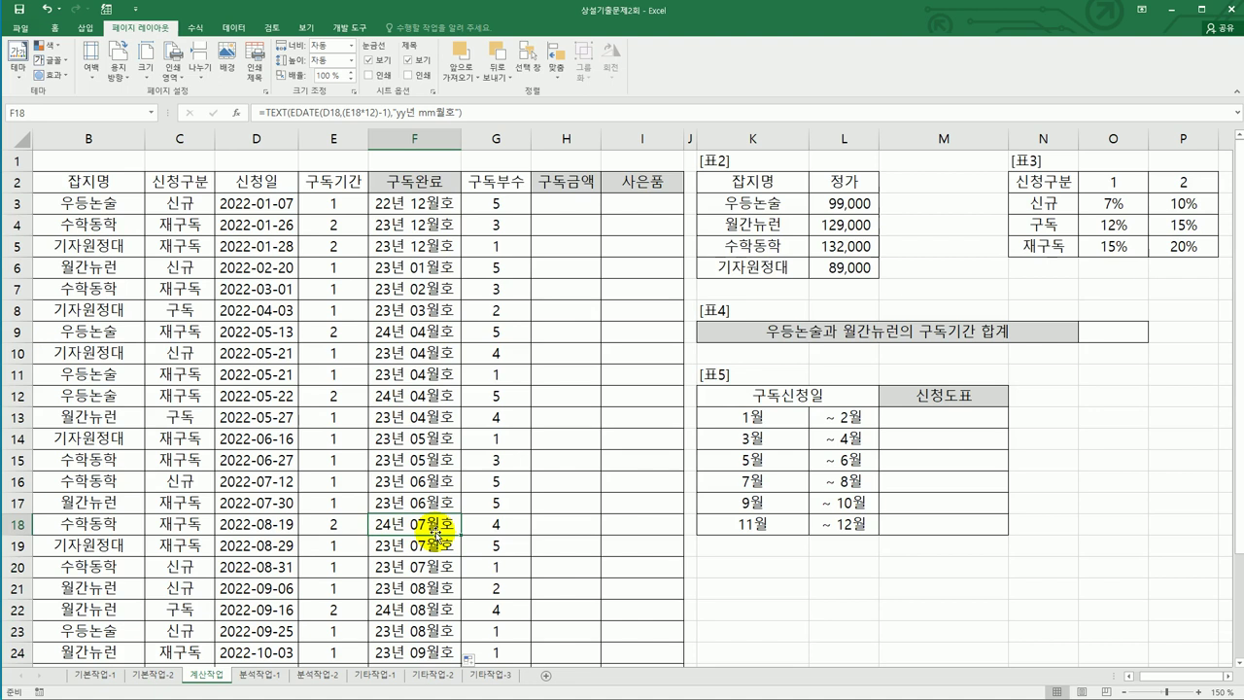
Step: Review the 구독완료, 잡지명 and 신청구분 cells in row 3 of the subscription table
{"action": "left_click", "coordinate": [436, 205]}
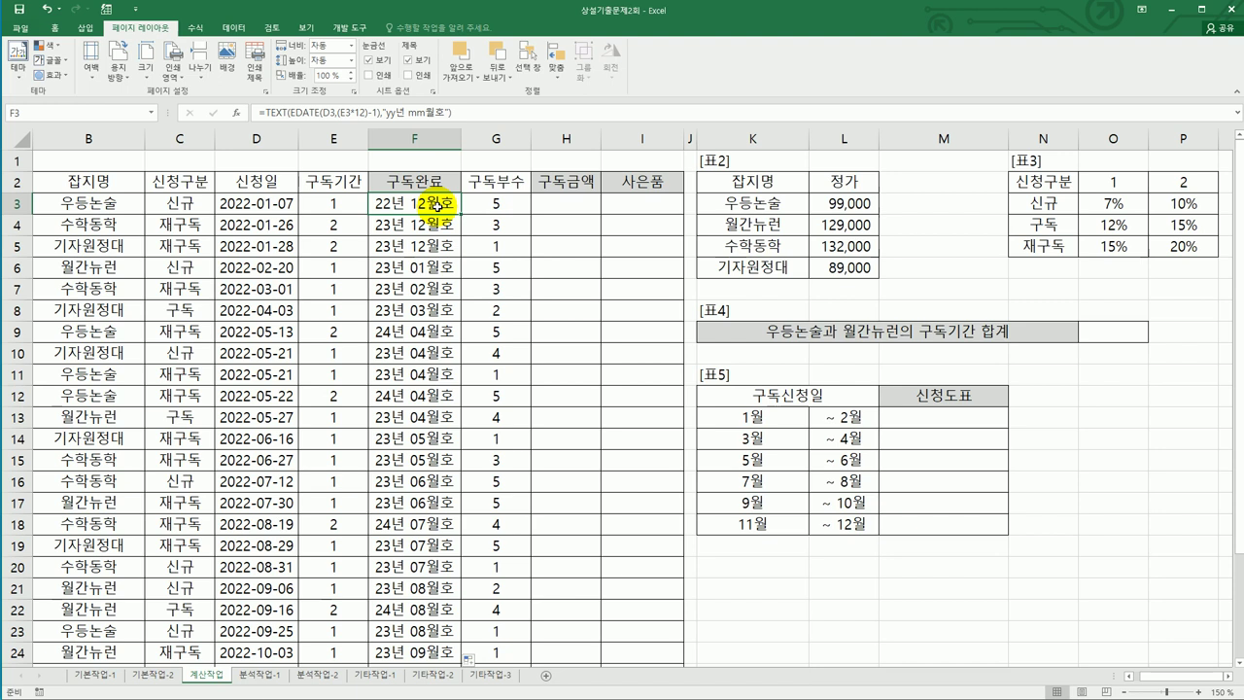
{"action": "left_click", "coordinate": [107, 199]}
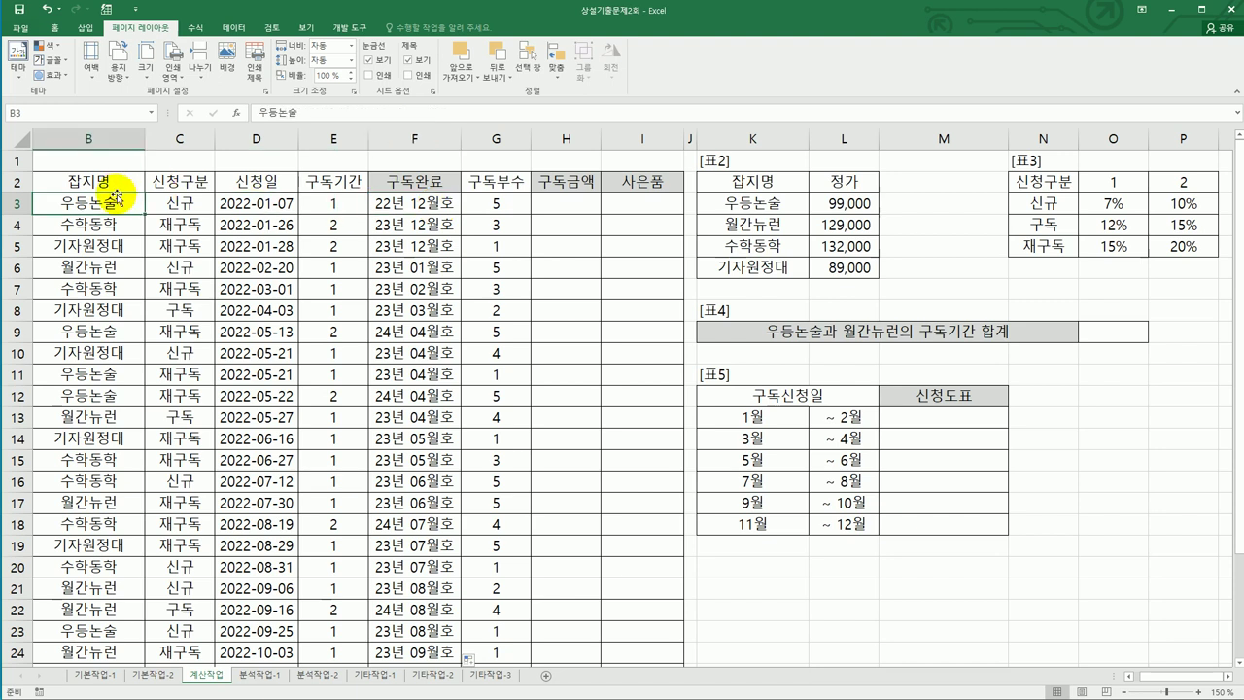
{"action": "left_click", "coordinate": [206, 202]}
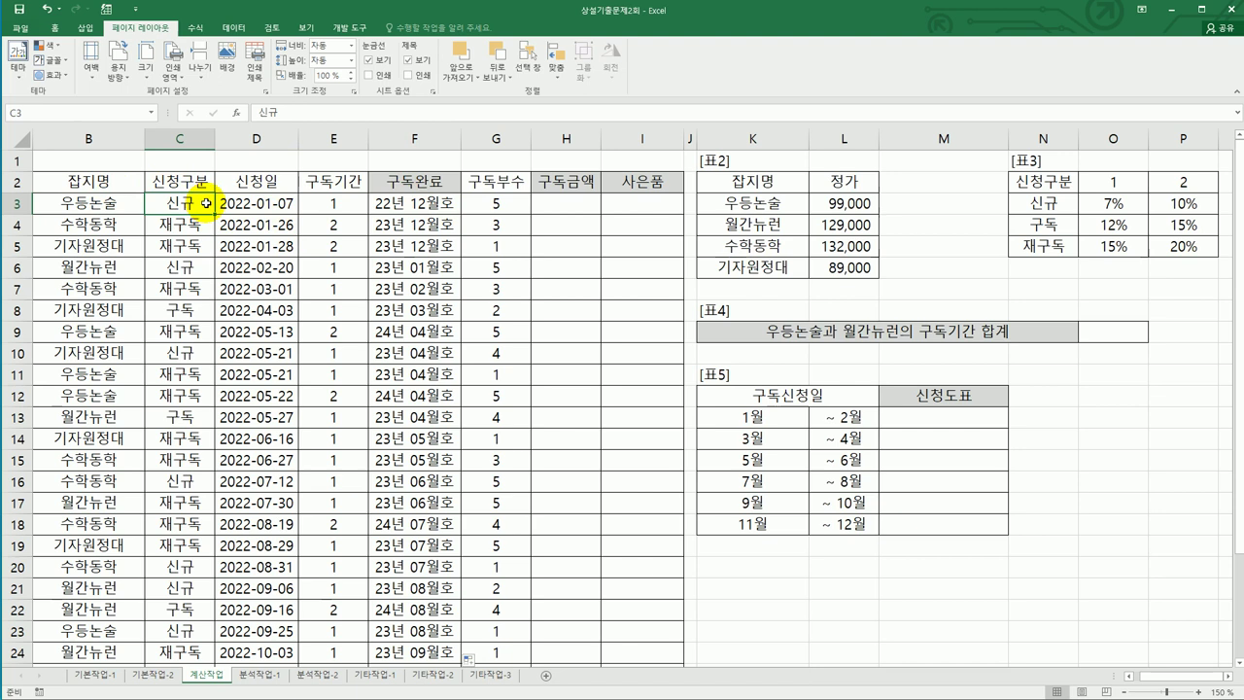
Step: Review the 구독기간 and 구독부수 cells in row 3, the 정가 prices in 표2 and the 신청구분 rows in 표3
{"action": "left_click", "coordinate": [342, 201]}
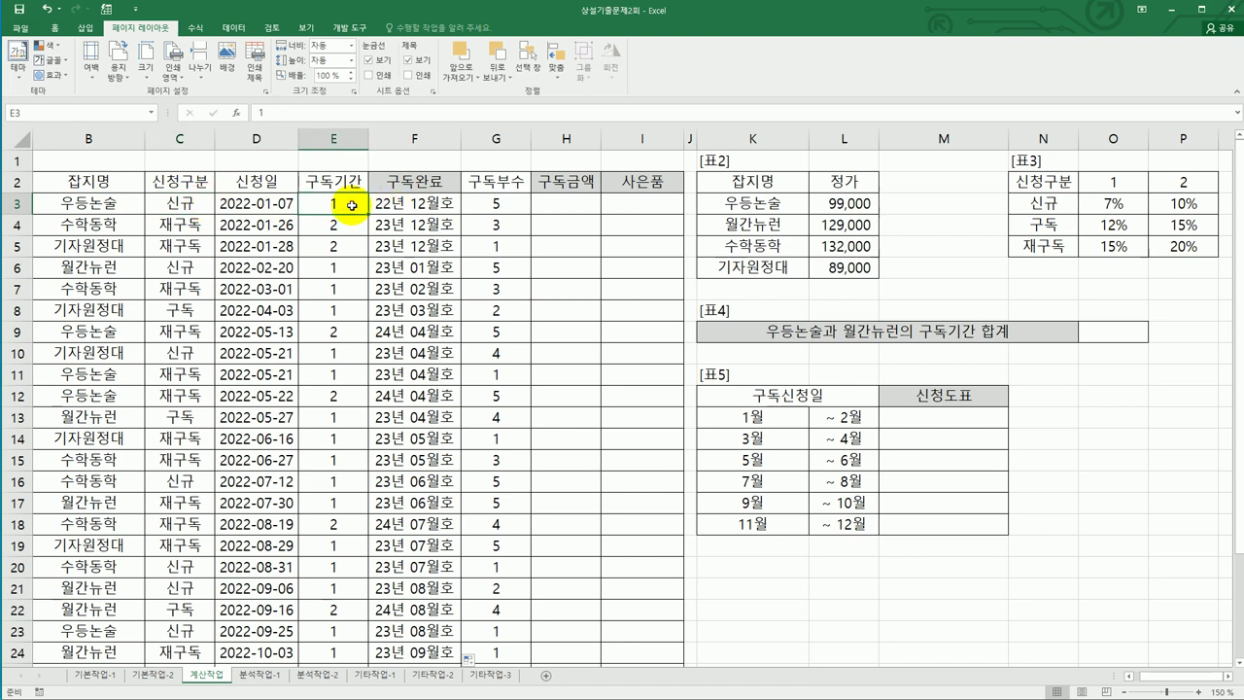
{"action": "left_click", "coordinate": [752, 242]}
{"action": "left_click", "coordinate": [1055, 225]}
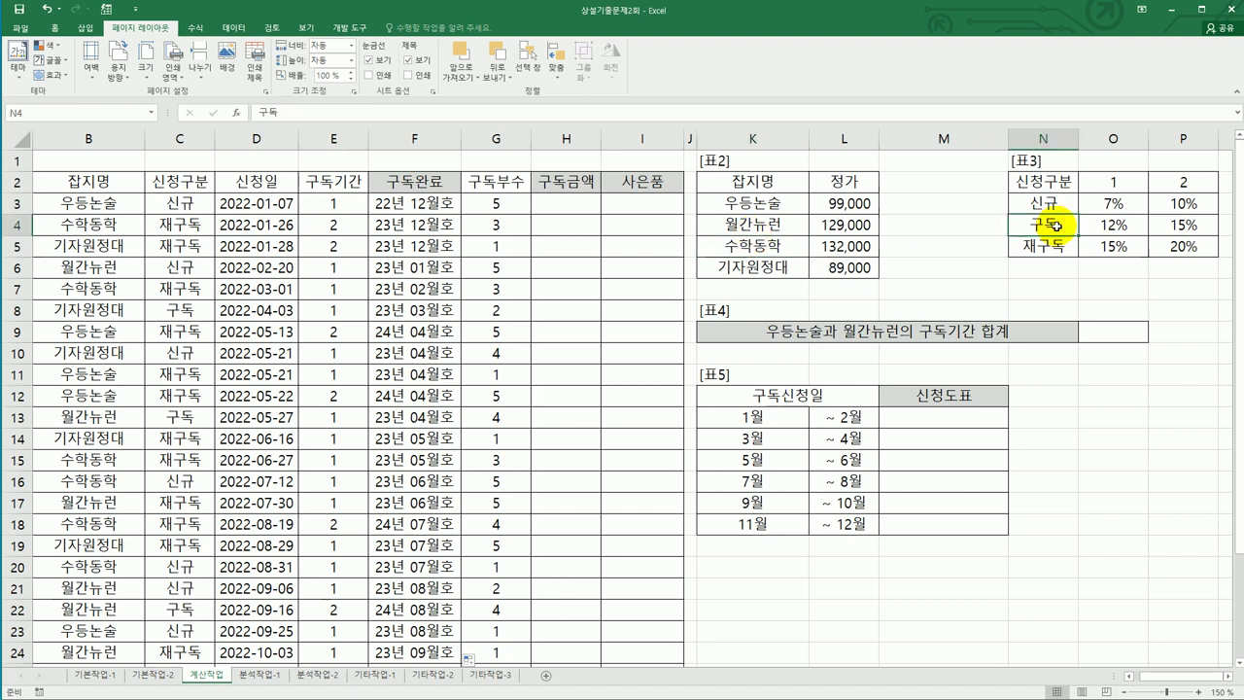
{"action": "left_click", "coordinate": [576, 209]}
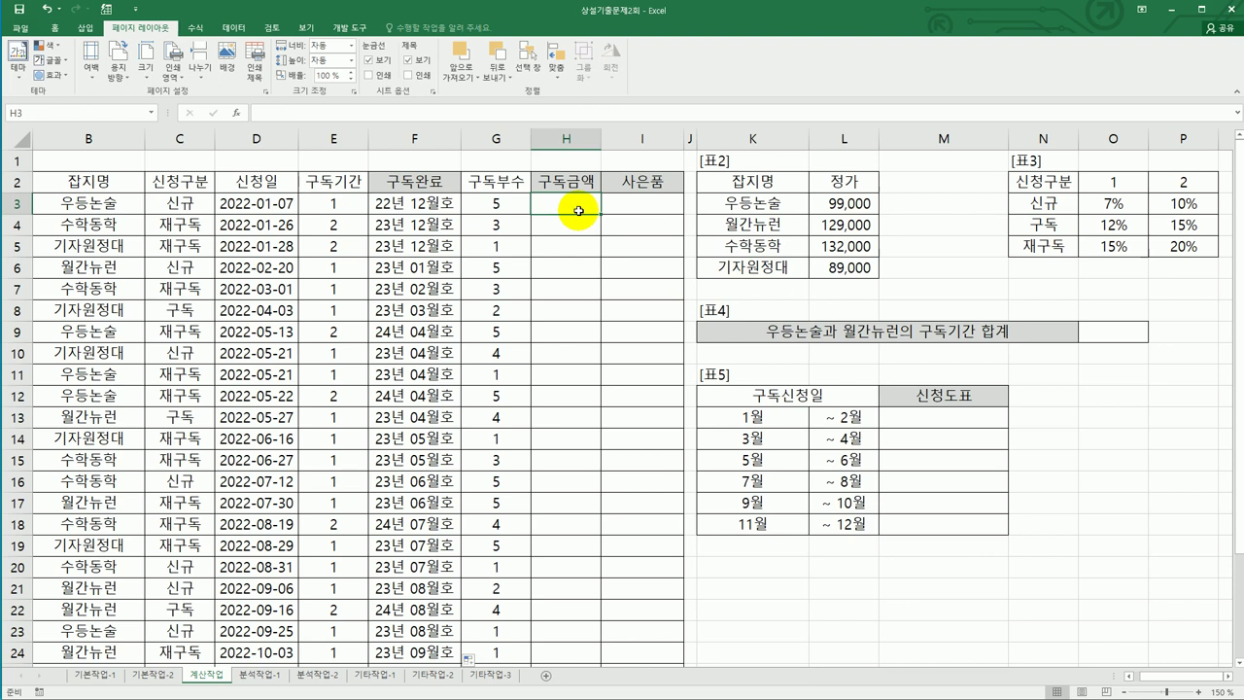
{"action": "scroll", "coordinate": [573, 216], "scroll_direction": "down", "scroll_amount": 3}
{"action": "scroll", "coordinate": [573, 216], "scroll_direction": "up", "scroll_amount": 3}
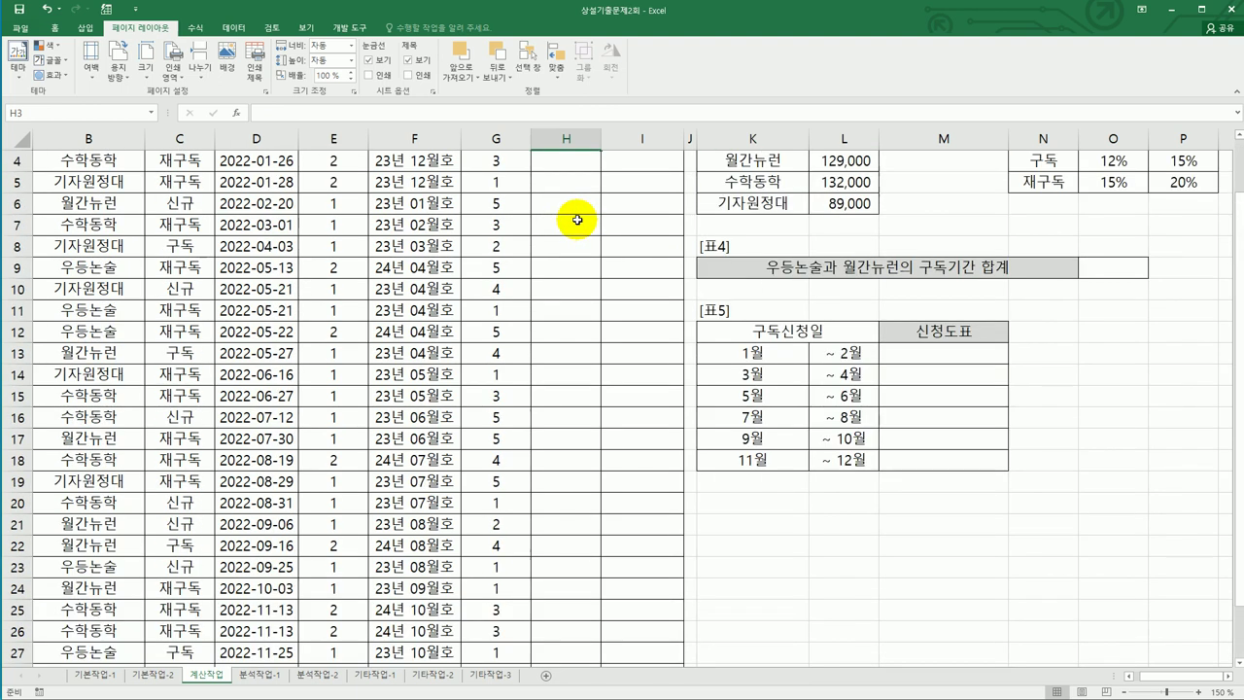
{"action": "scroll", "coordinate": [576, 220], "scroll_direction": "up", "scroll_amount": 1}
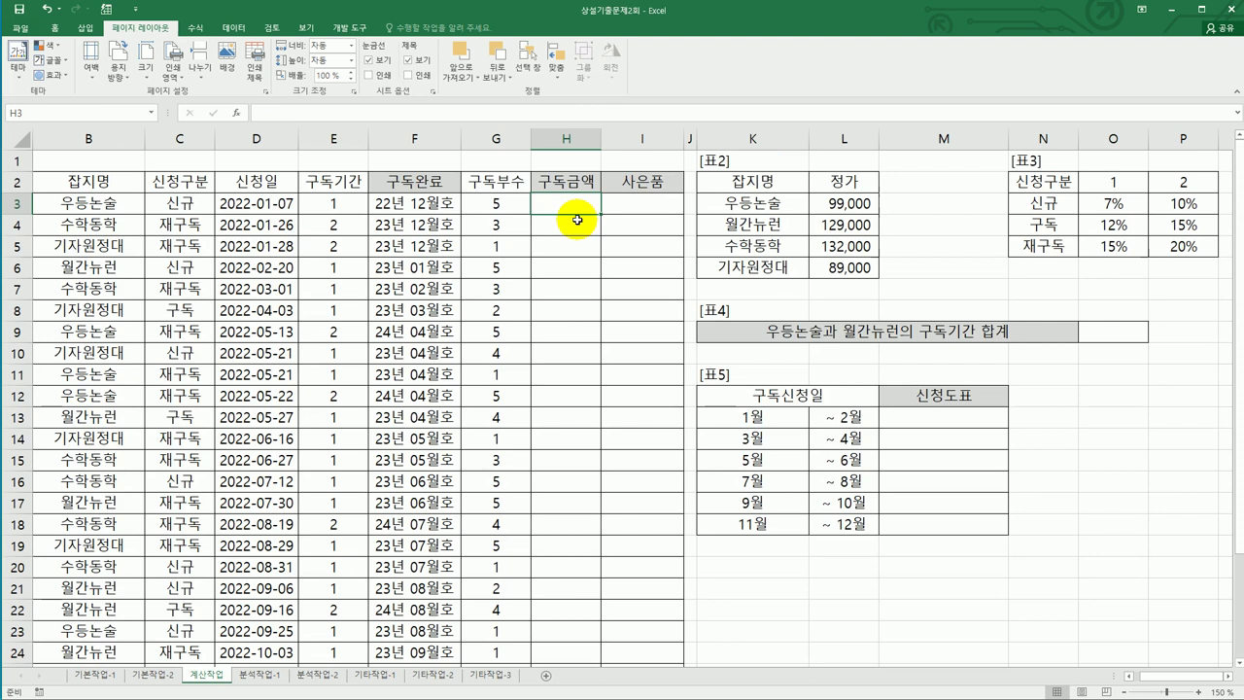
{"action": "left_click_drag", "start_coordinate": [841, 204], "coordinate": [845, 269]}
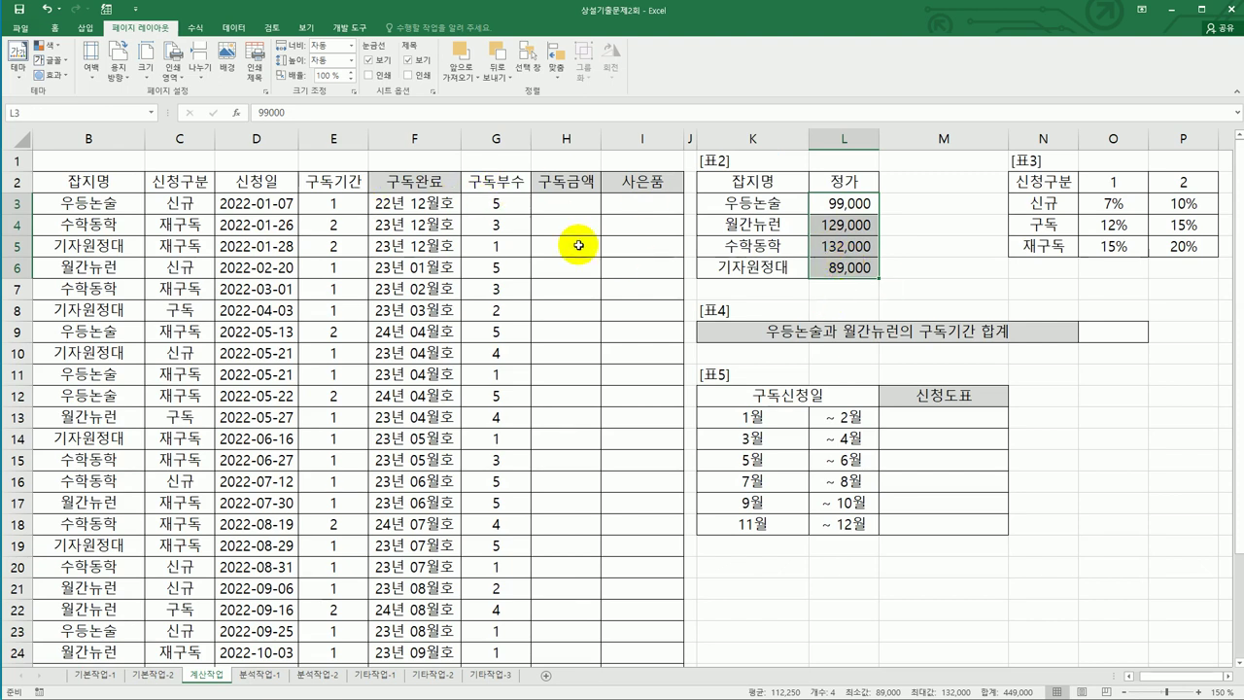
{"action": "left_click", "coordinate": [502, 209]}
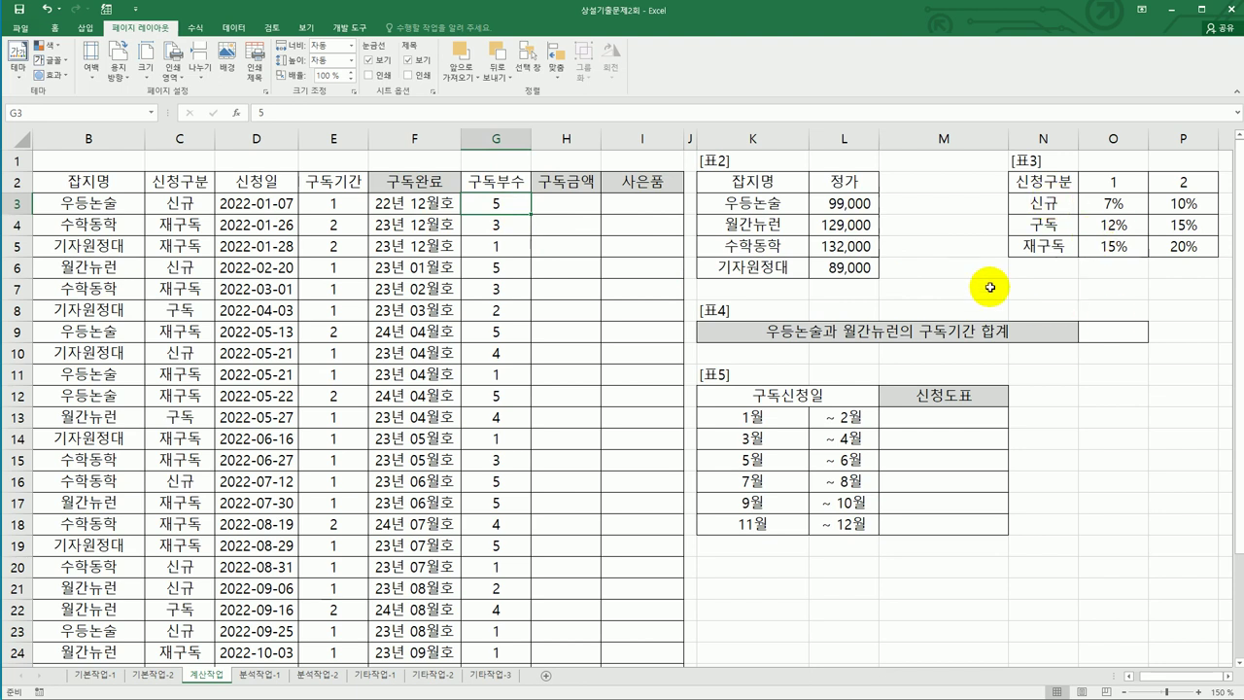
Step: Start a VLOOKUP formula in H3 under 구독금액 with the magazine name in B3 as its lookup value
{"action": "left_click", "coordinate": [578, 203]}
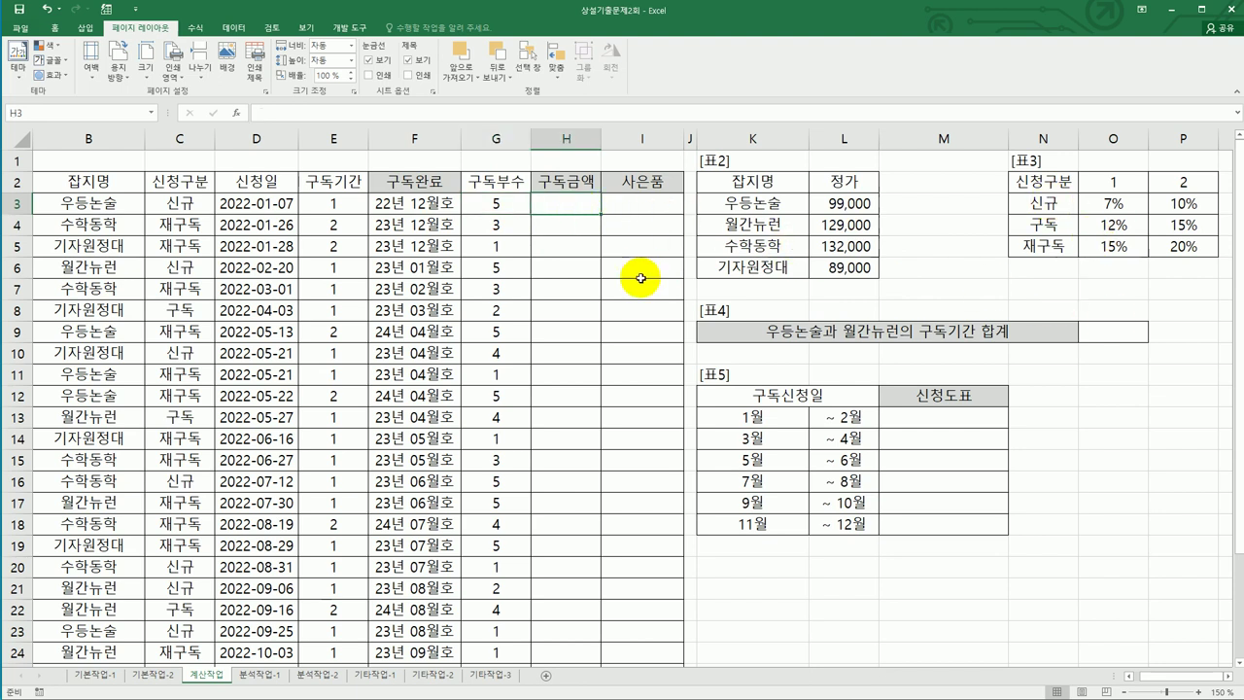
{"action": "type", "text": "="}
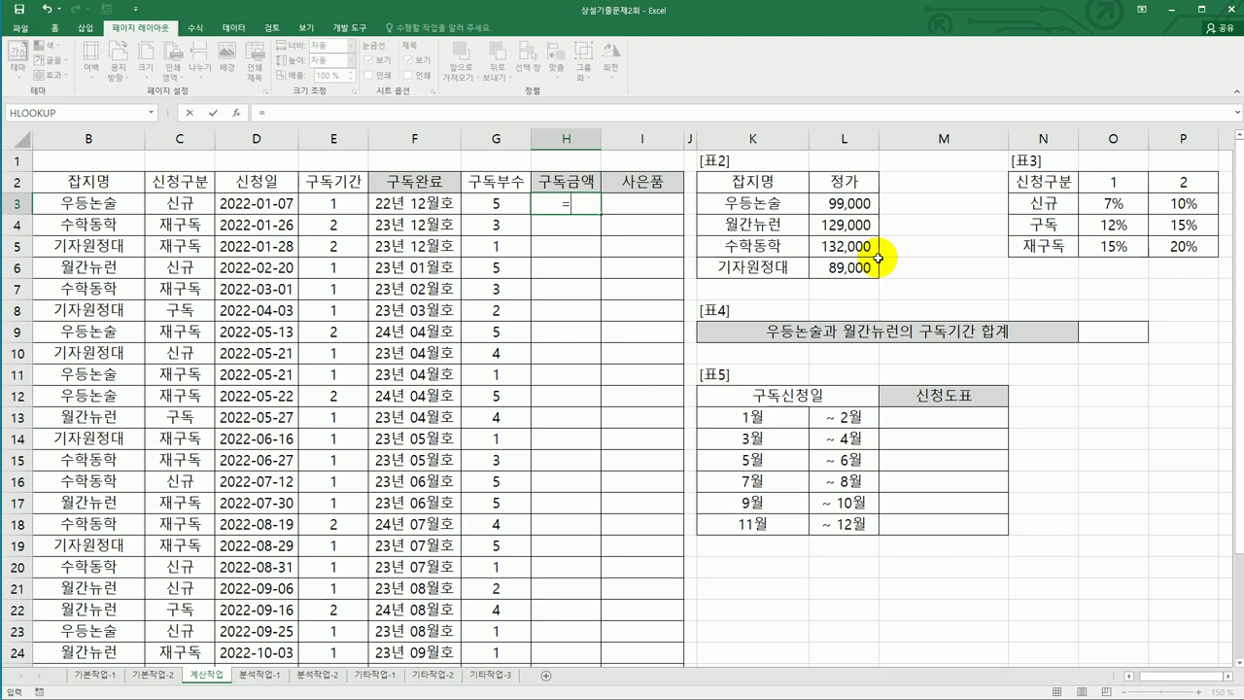
{"action": "type", "text": "vl"}
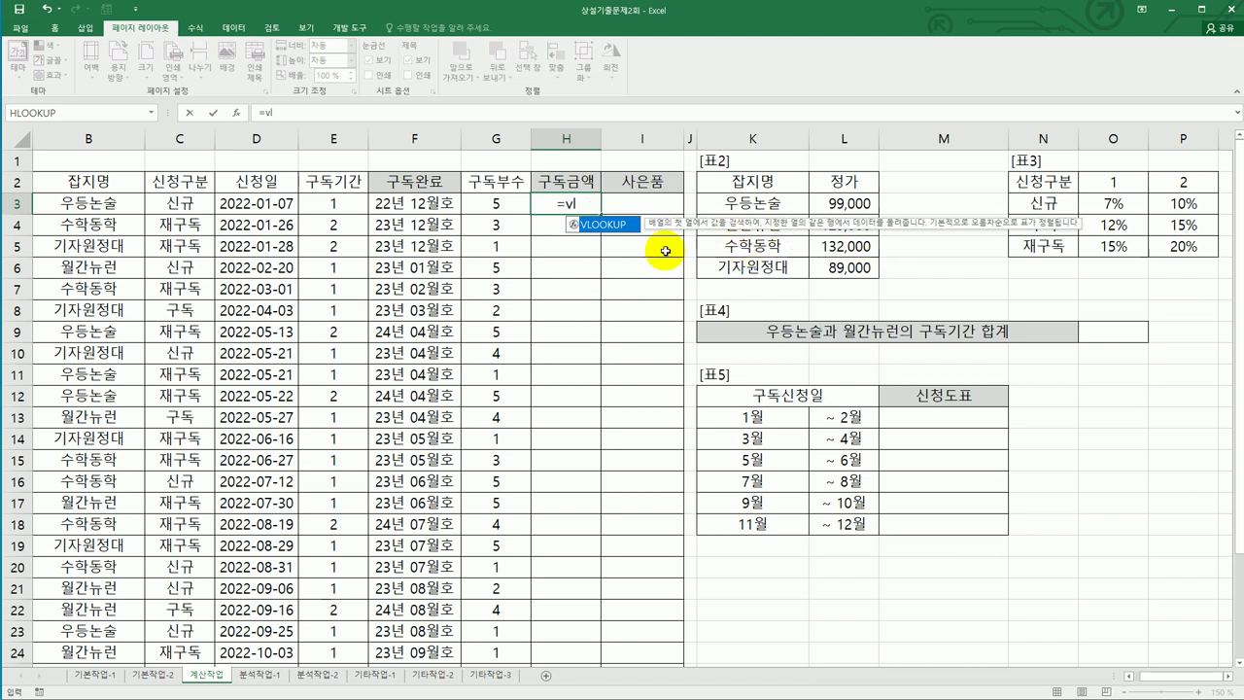
{"action": "double_click", "coordinate": [622, 225]}
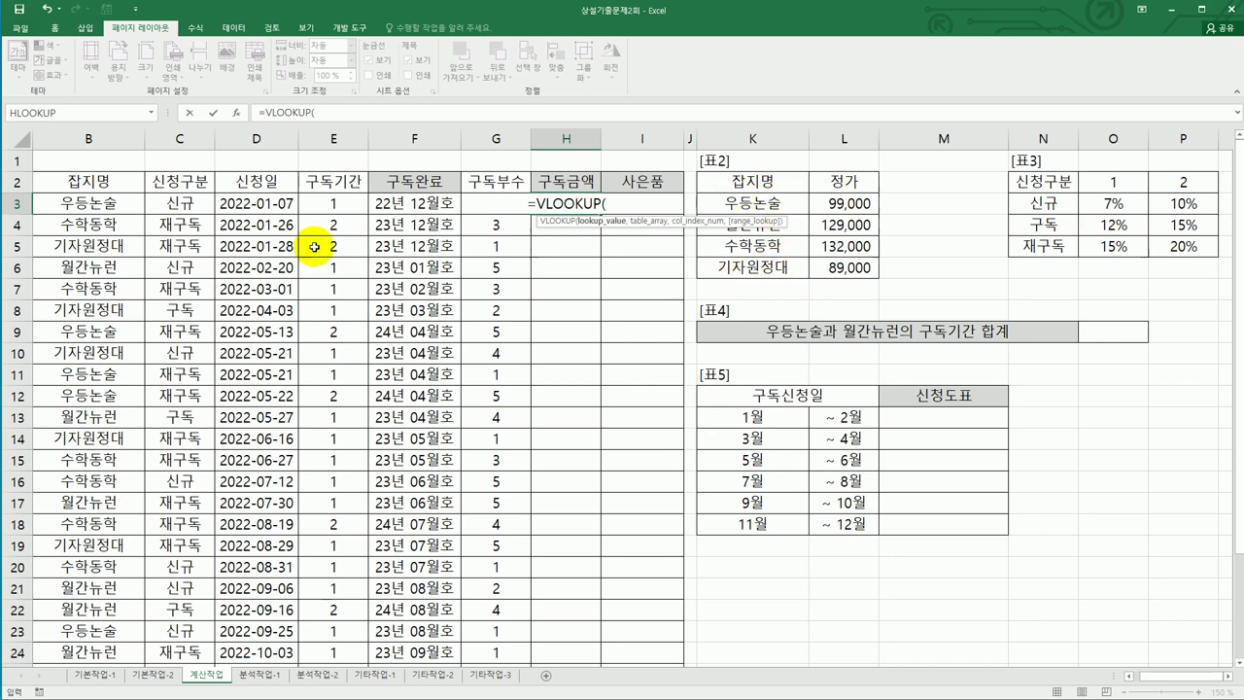
{"action": "left_click", "coordinate": [125, 206]}
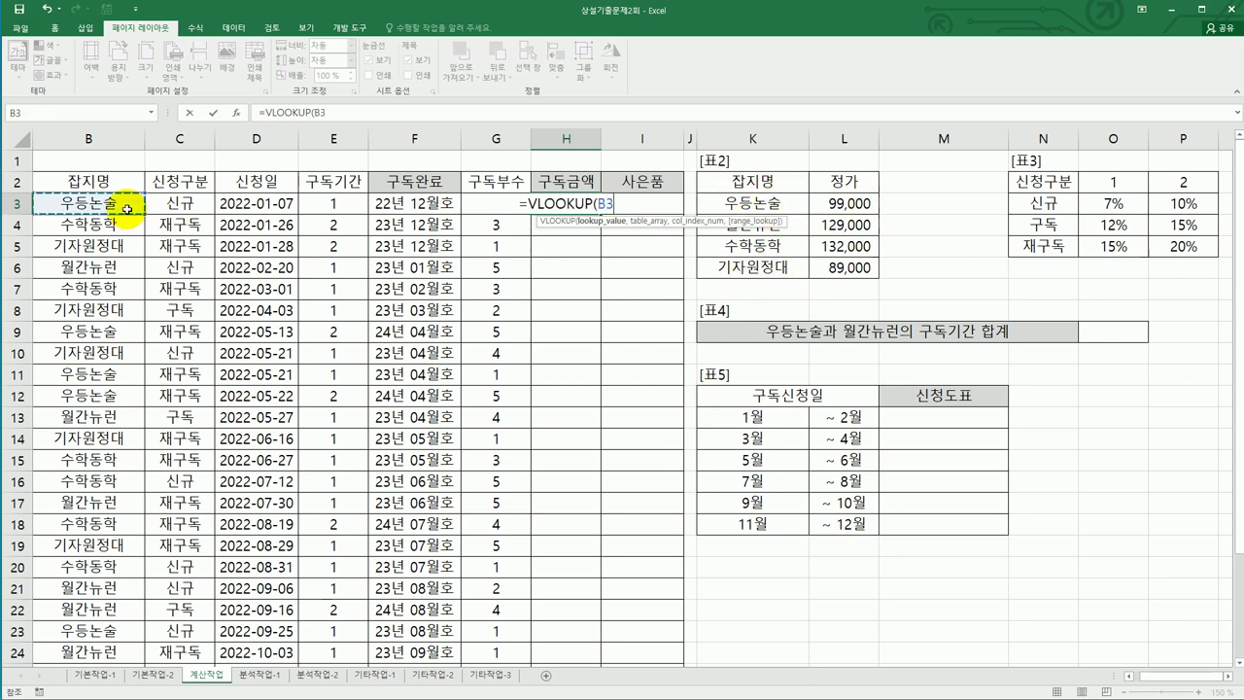
{"action": "type", "text": ","}
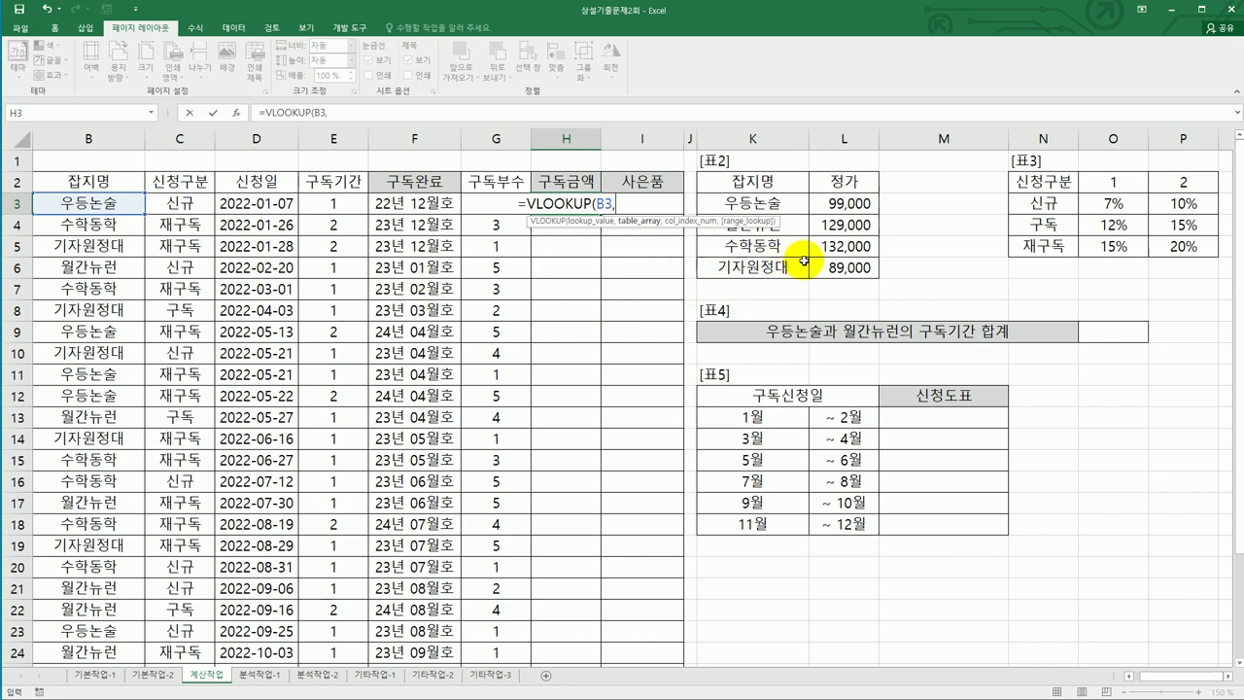
Step: Complete the VLOOKUP in H3 with the absolute range $K$3:$L$6, column 2 and exact match FALSE, and commit it
{"action": "left_click_drag", "start_coordinate": [855, 266], "coordinate": [802, 204]}
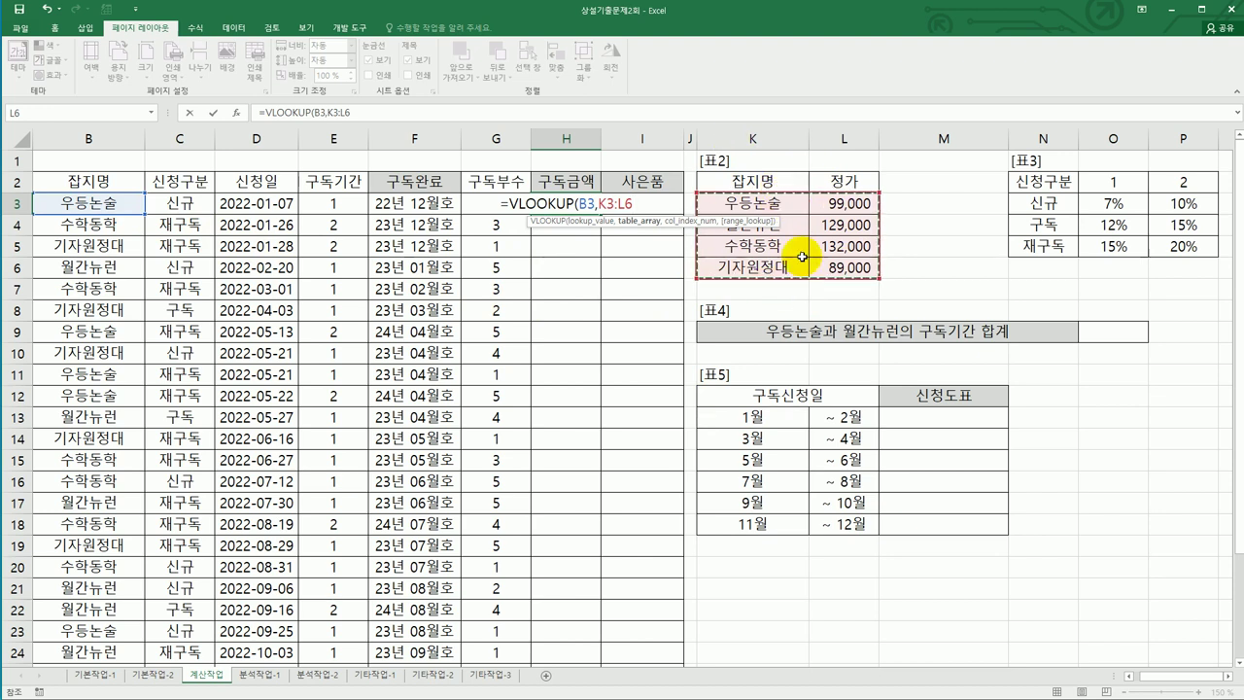
{"action": "key", "text": "F4"}
{"action": "type", "text": ","}
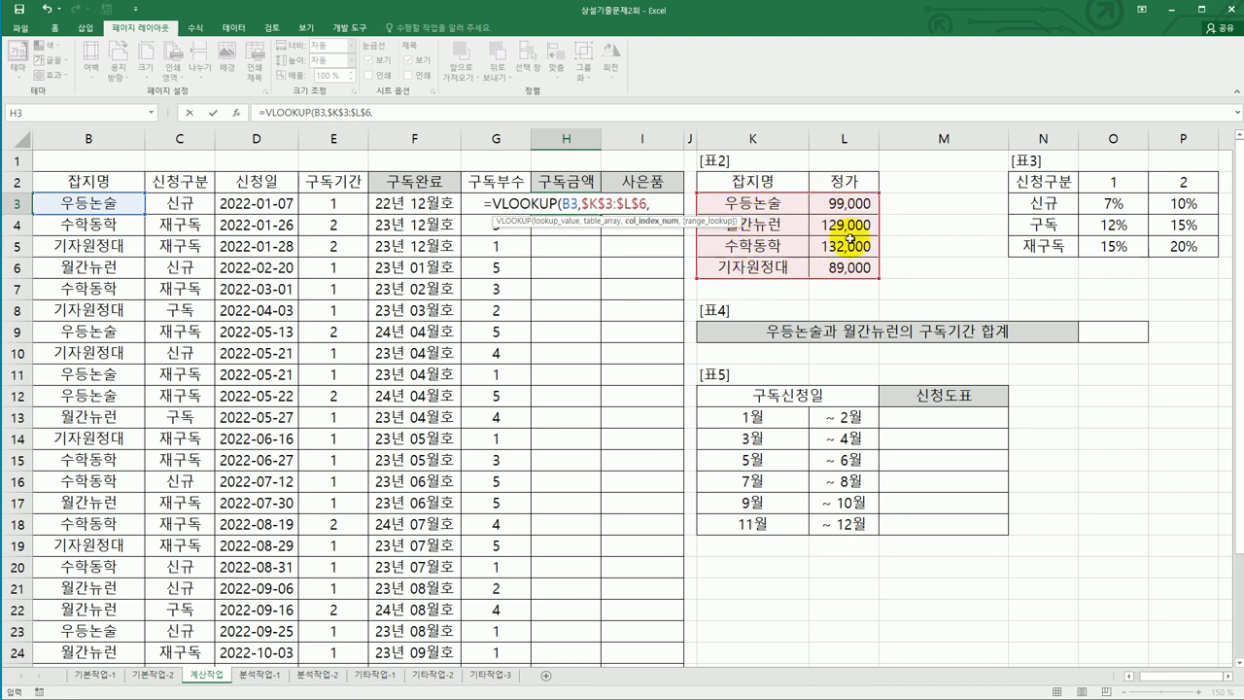
{"action": "type", "text": "2"}
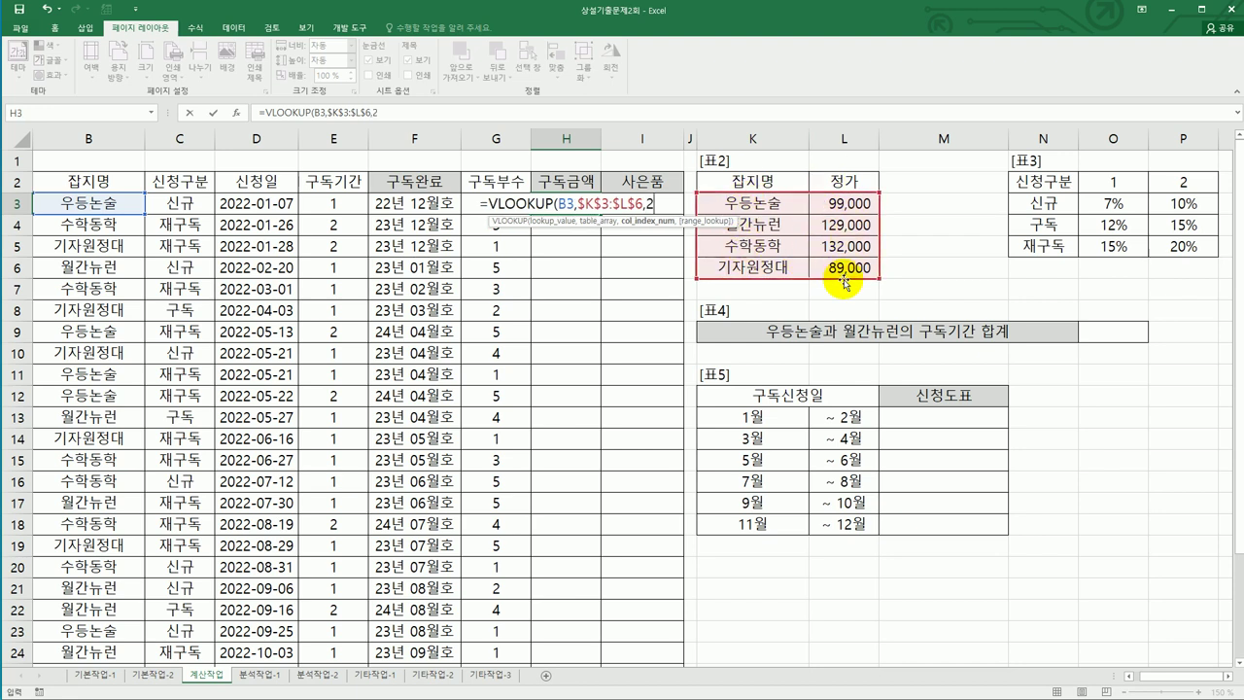
{"action": "type", "text": ","}
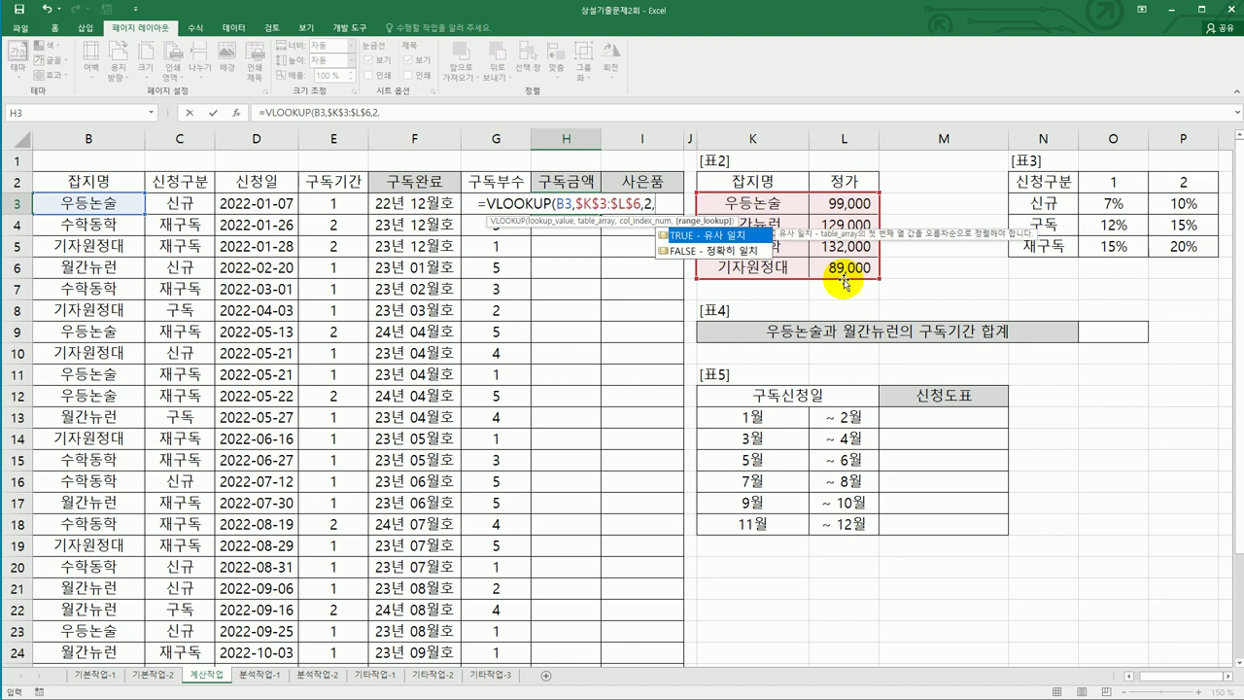
{"action": "double_click", "coordinate": [739, 249]}
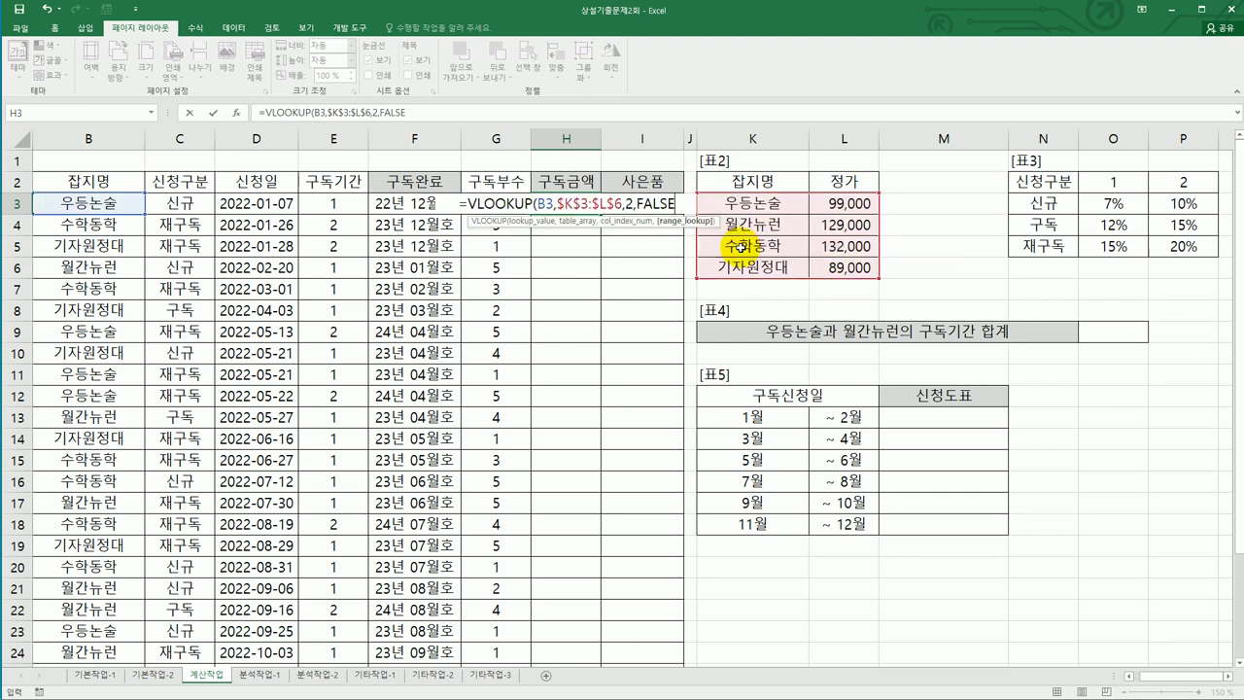
{"action": "type", "text": ")"}
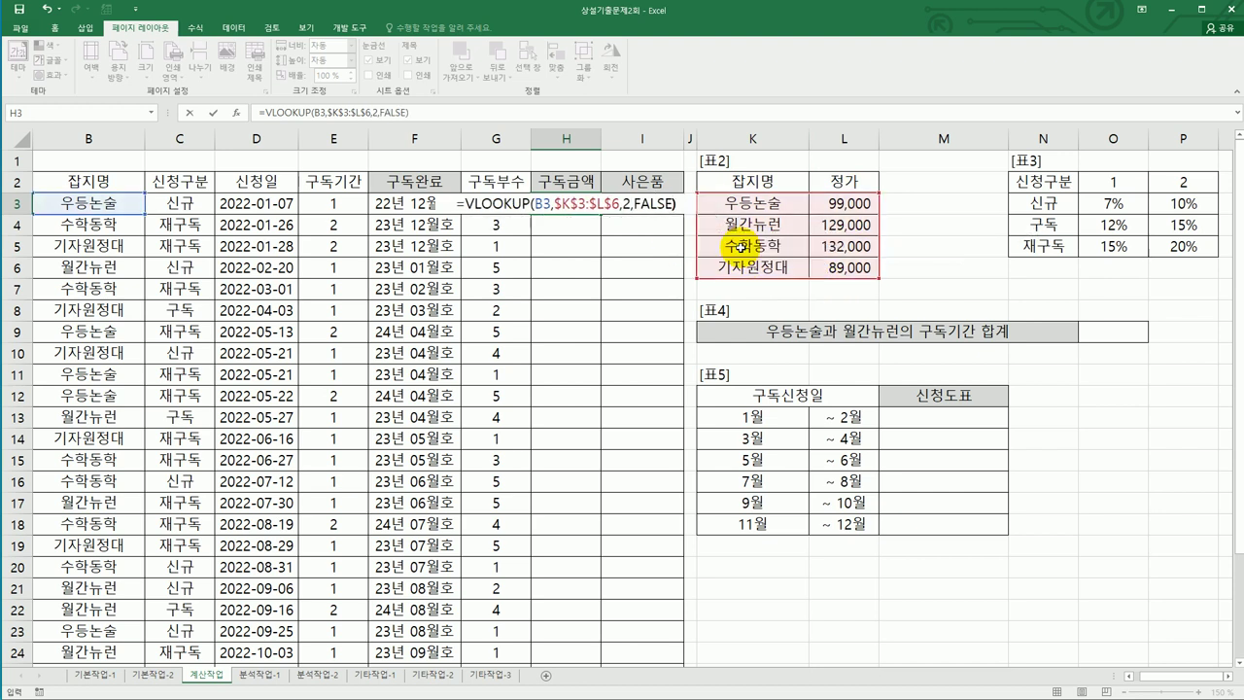
{"action": "key", "text": "Return"}
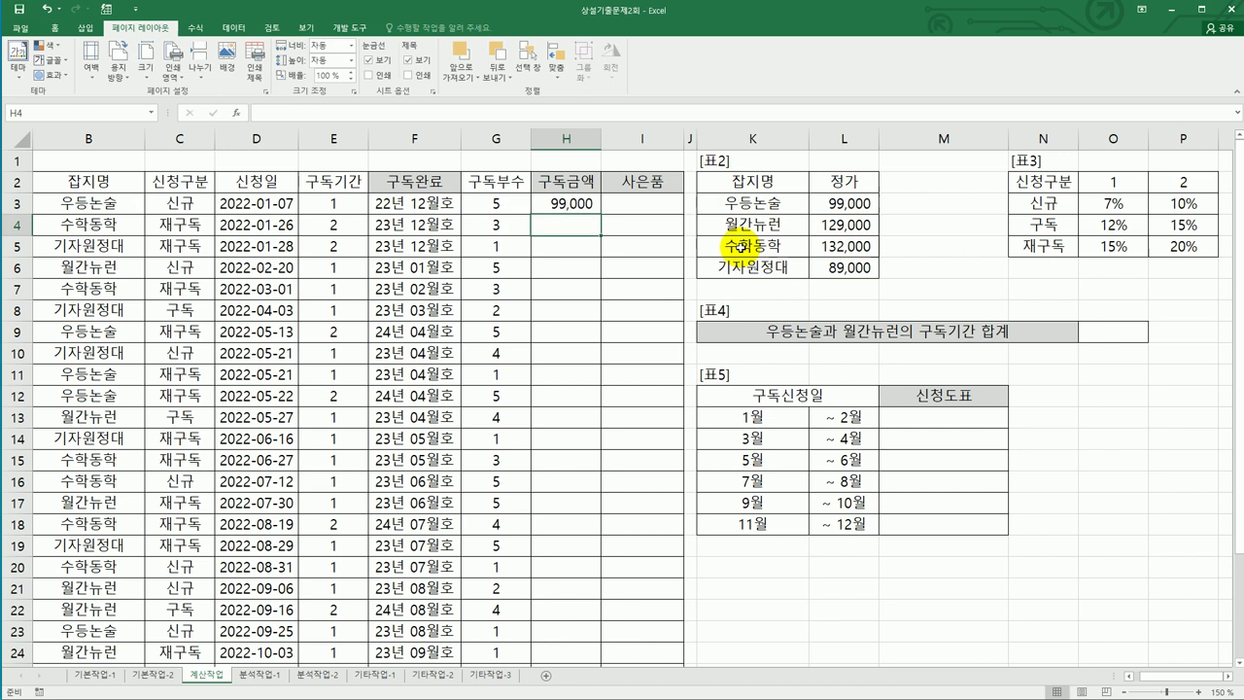
Step: Fill the H3 formula down the 구독금액 column and check the row 4 magazine name, 구독부수 and copied formula
{"action": "left_click", "coordinate": [578, 214]}
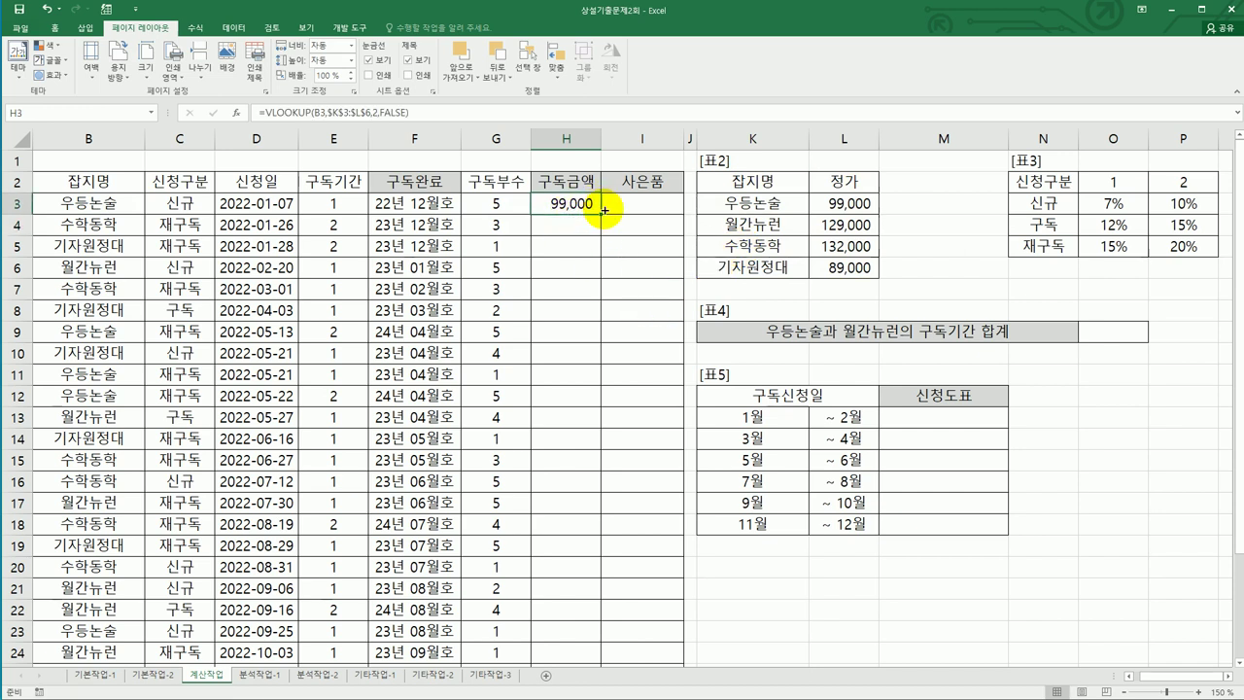
{"action": "double_click", "coordinate": [601, 221]}
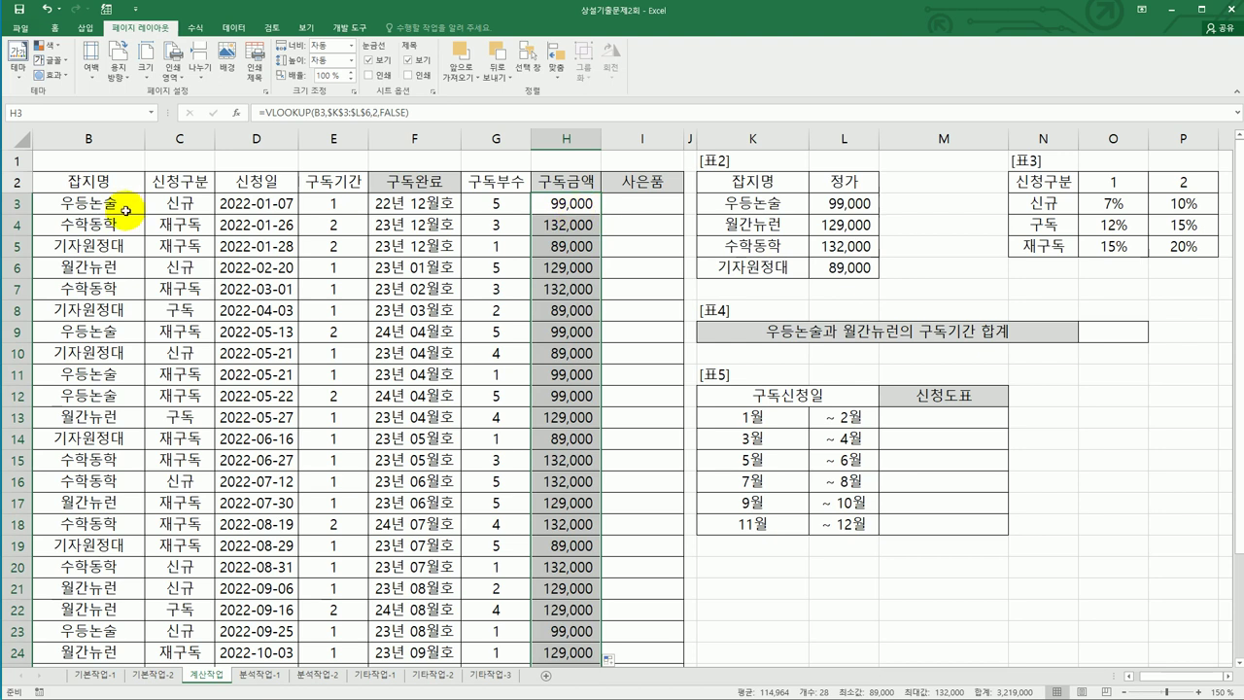
{"action": "left_click", "coordinate": [109, 224]}
{"action": "left_click", "coordinate": [508, 225]}
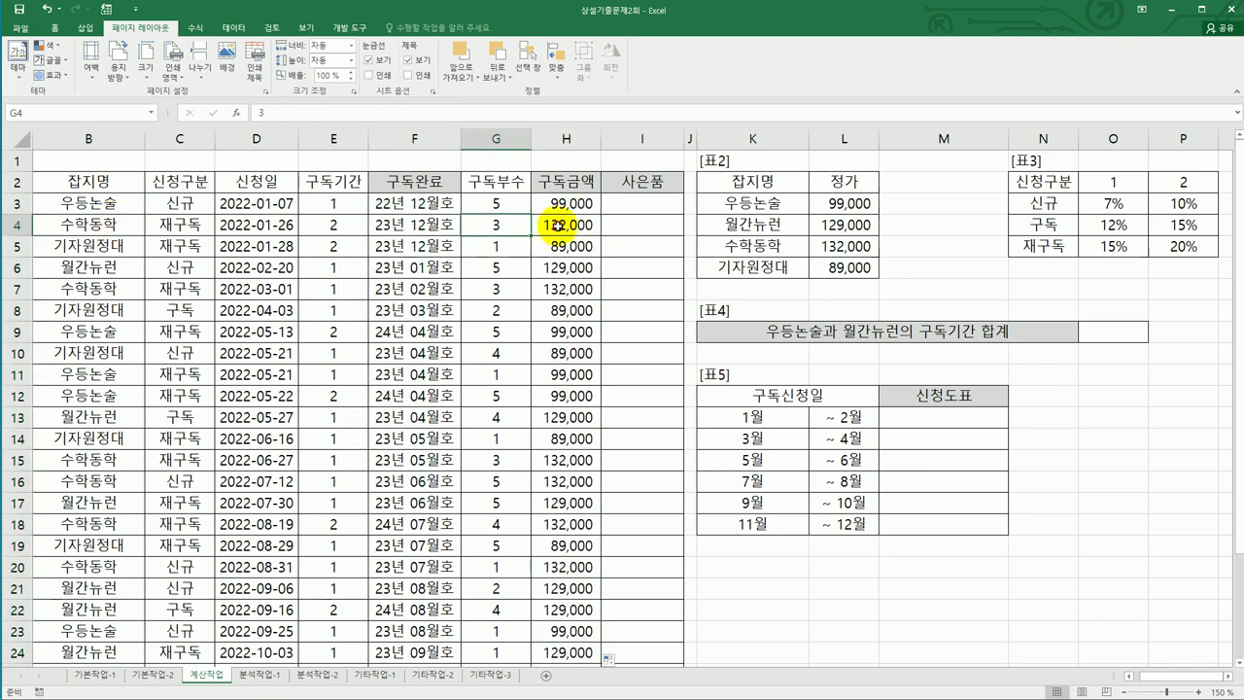
{"action": "left_click", "coordinate": [559, 226]}
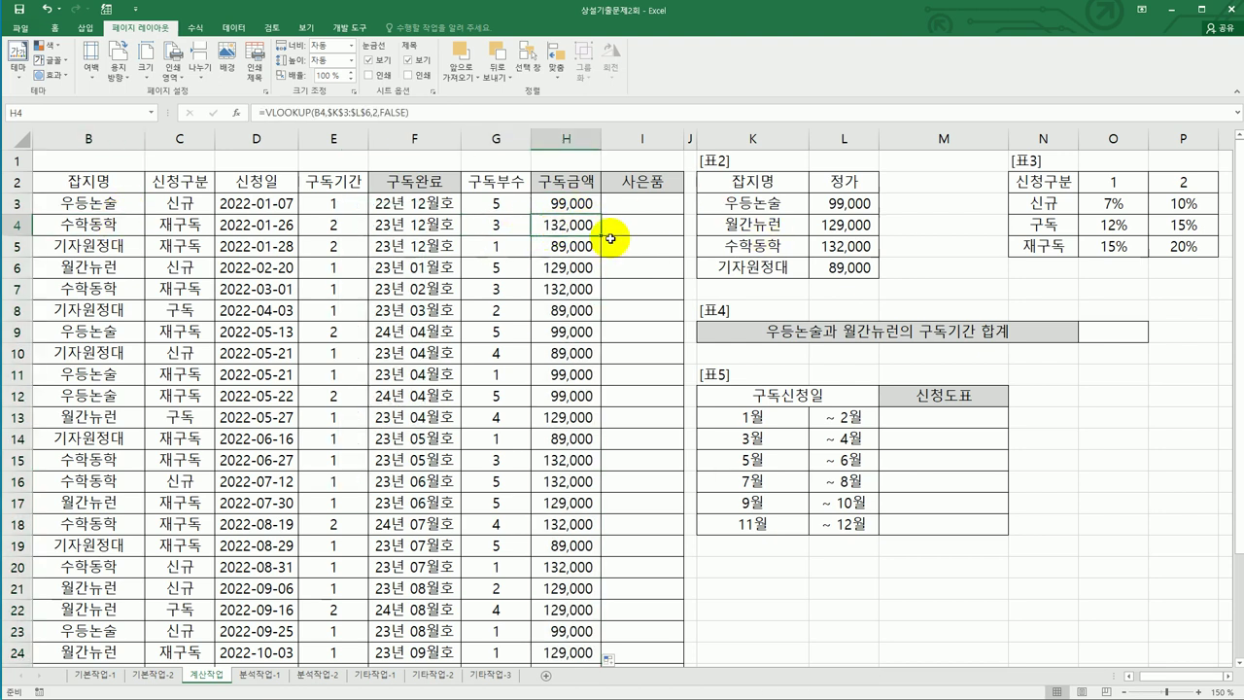
Step: Extend the H3 formula by multiplying the VLOOKUP price by 구독기간 in E3 and 구독부수 in G3
{"action": "left_click", "coordinate": [574, 204]}
{"action": "left_click", "coordinate": [442, 115]}
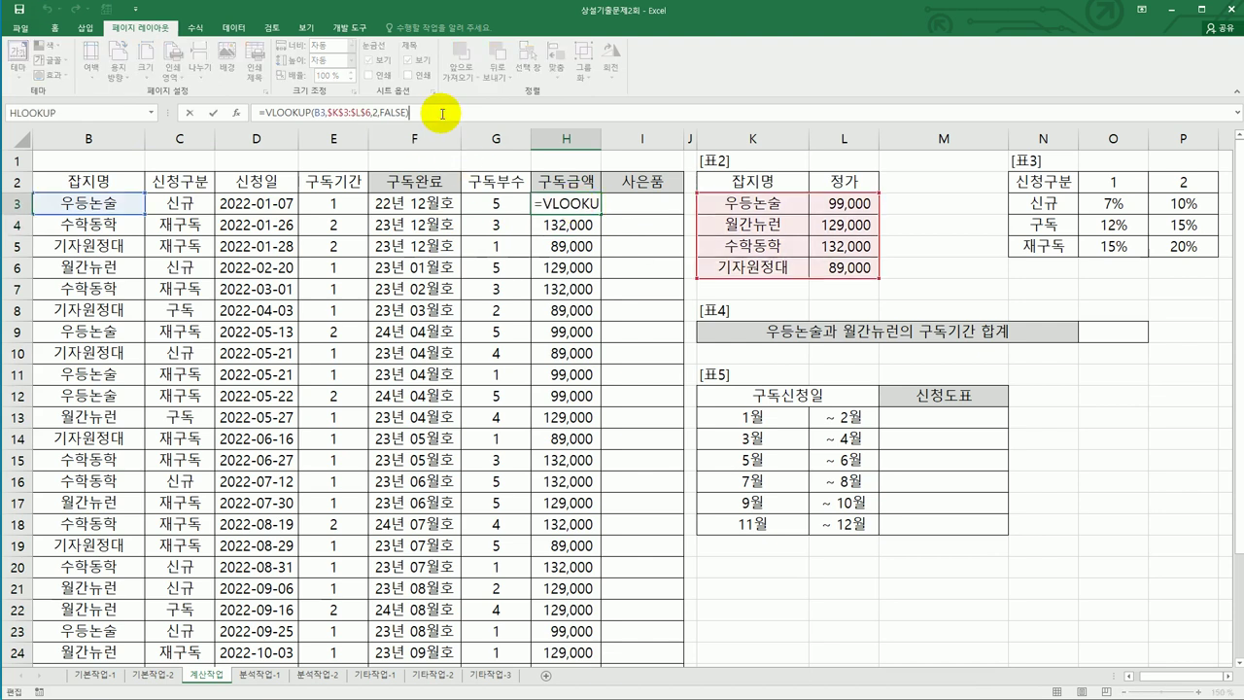
{"action": "type", "text": "*"}
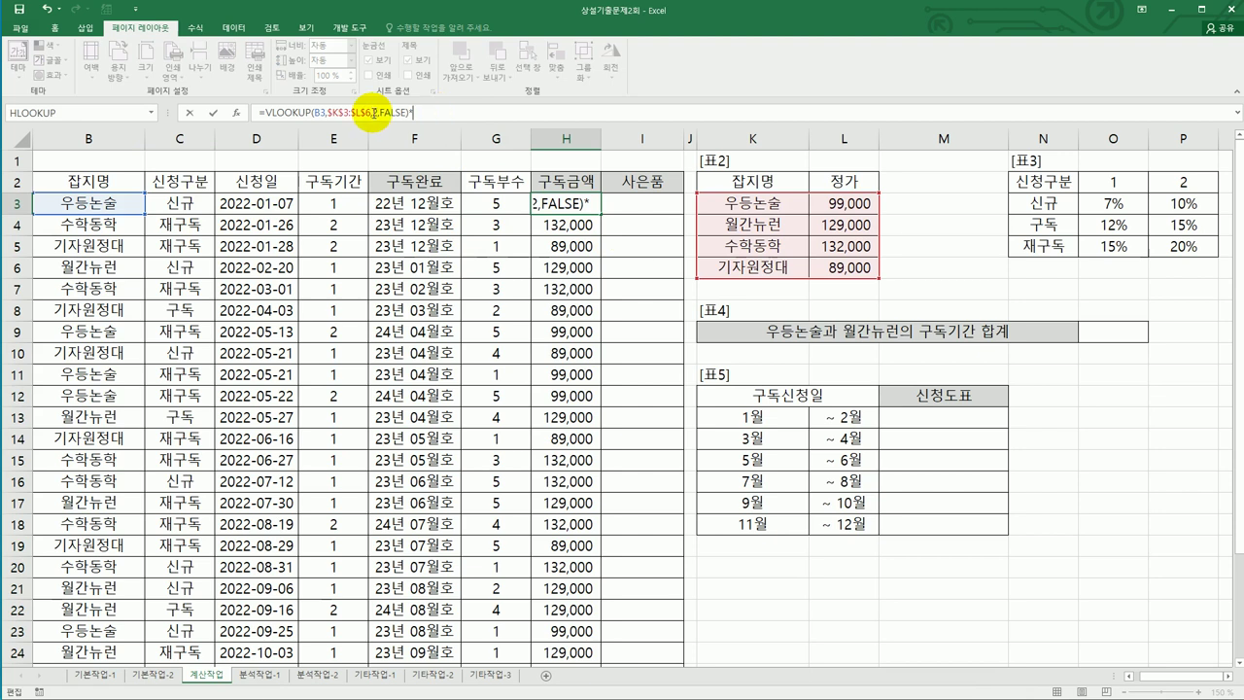
{"action": "left_click", "coordinate": [322, 204]}
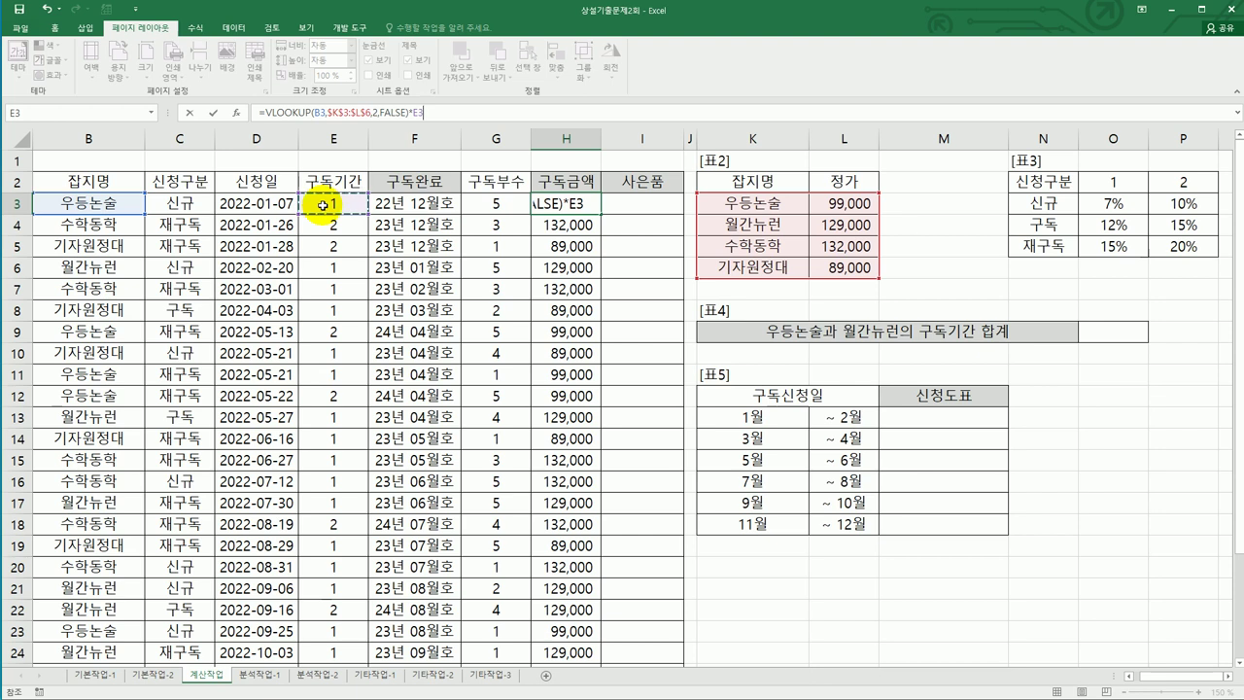
{"action": "type", "text": "*"}
{"action": "left_click", "coordinate": [499, 205]}
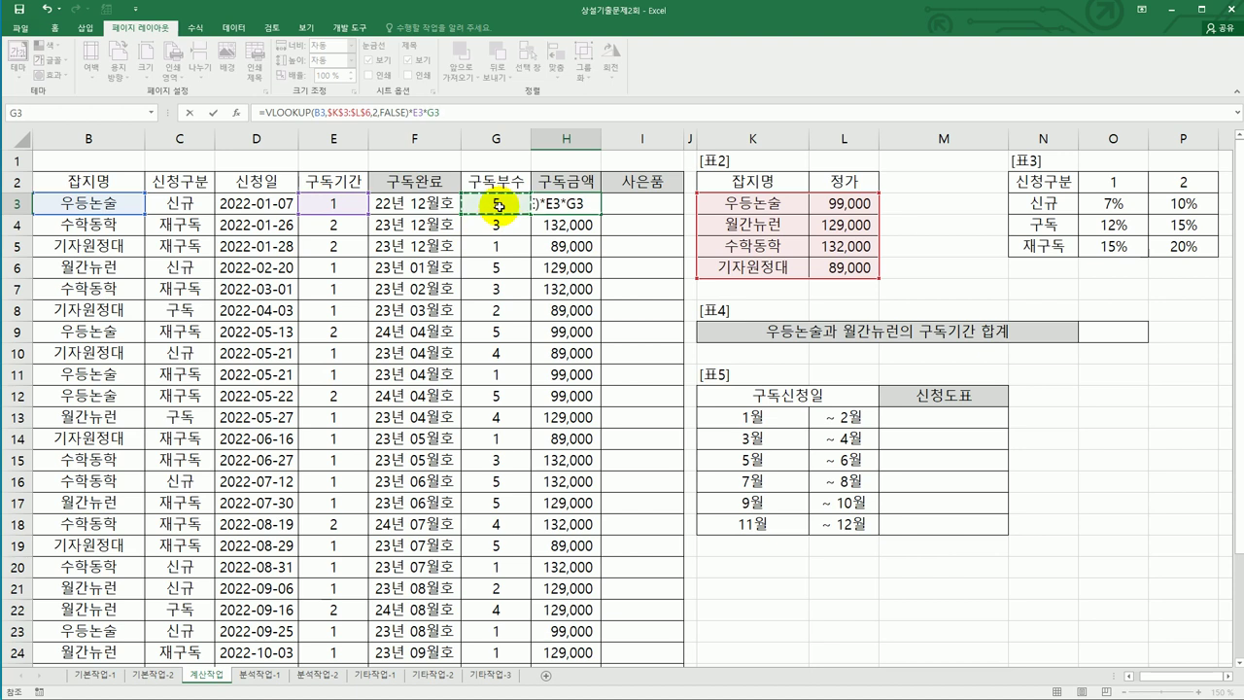
Step: Multiply the H3 formula by an opened (1-INDEX( term whose array is the absolute discount range $O$3:$P$5
{"action": "type", "text": "("}
{"action": "type", "text": "1-"}
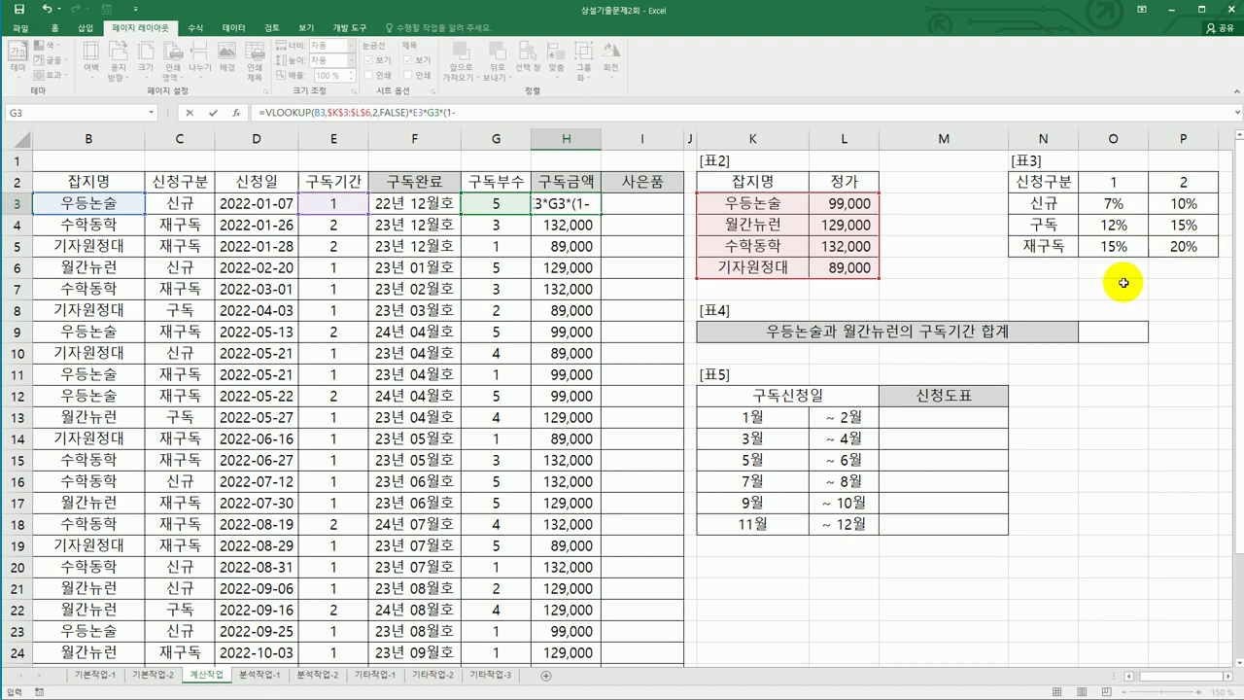
{"action": "type", "text": "in"}
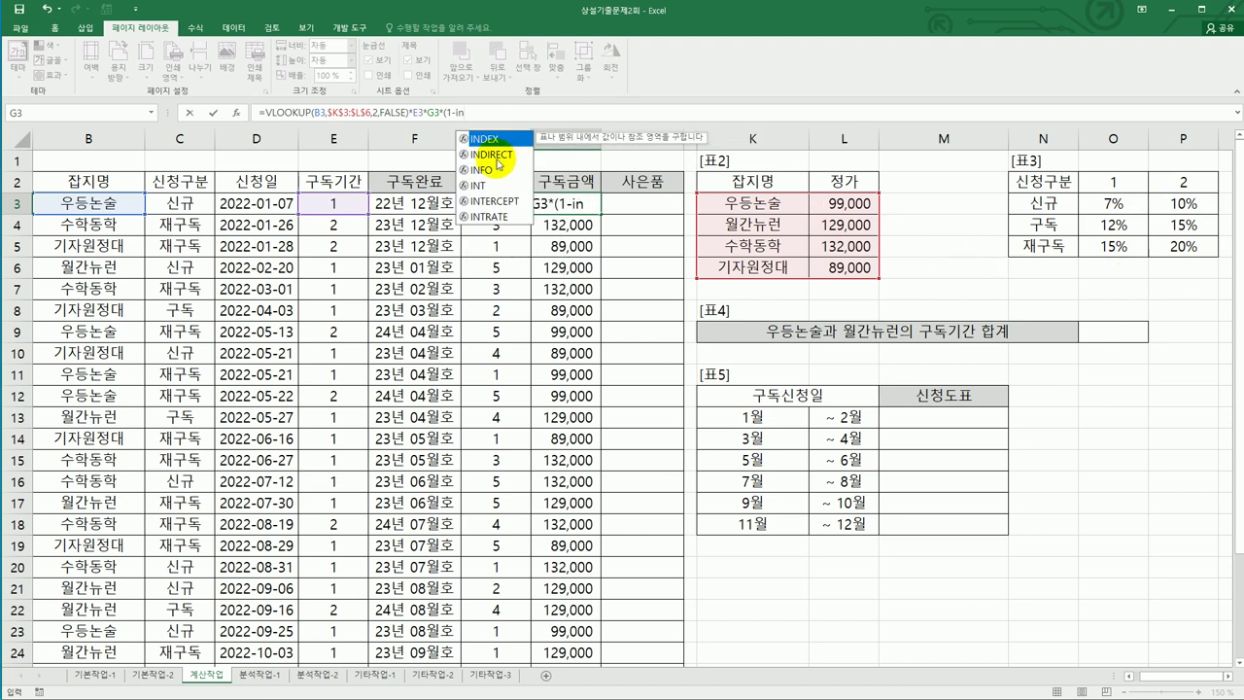
{"action": "double_click", "coordinate": [502, 146]}
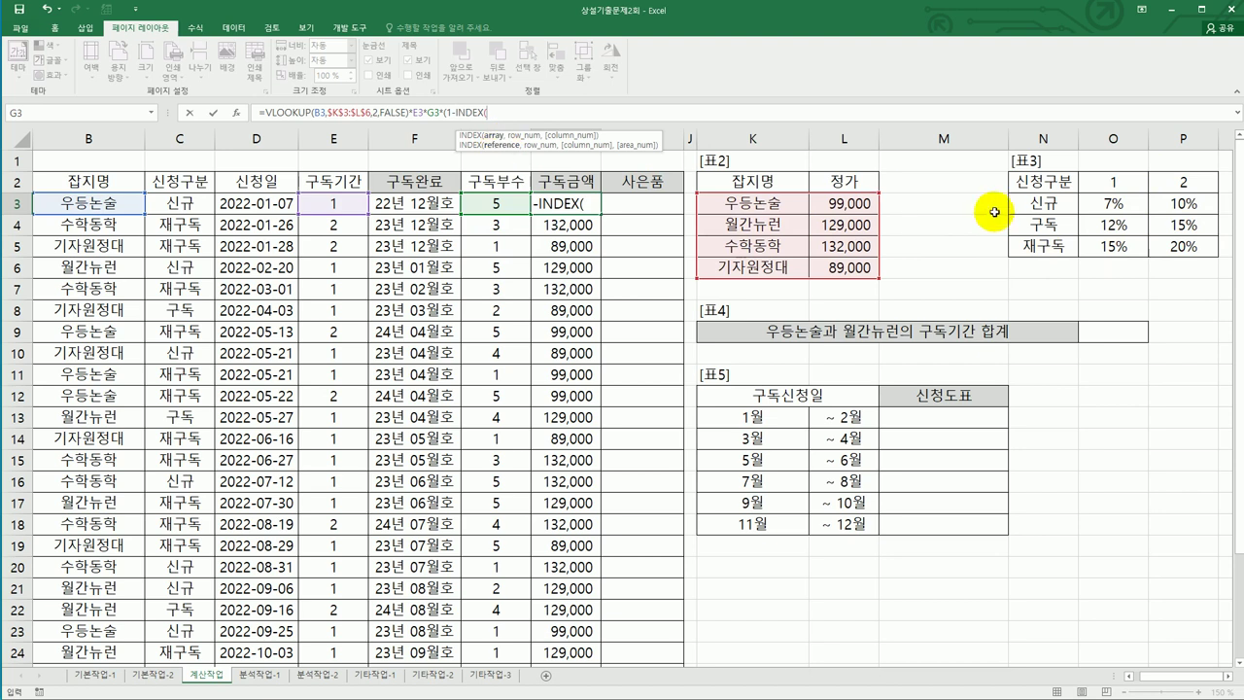
{"action": "left_click_drag", "start_coordinate": [1103, 204], "coordinate": [1175, 256]}
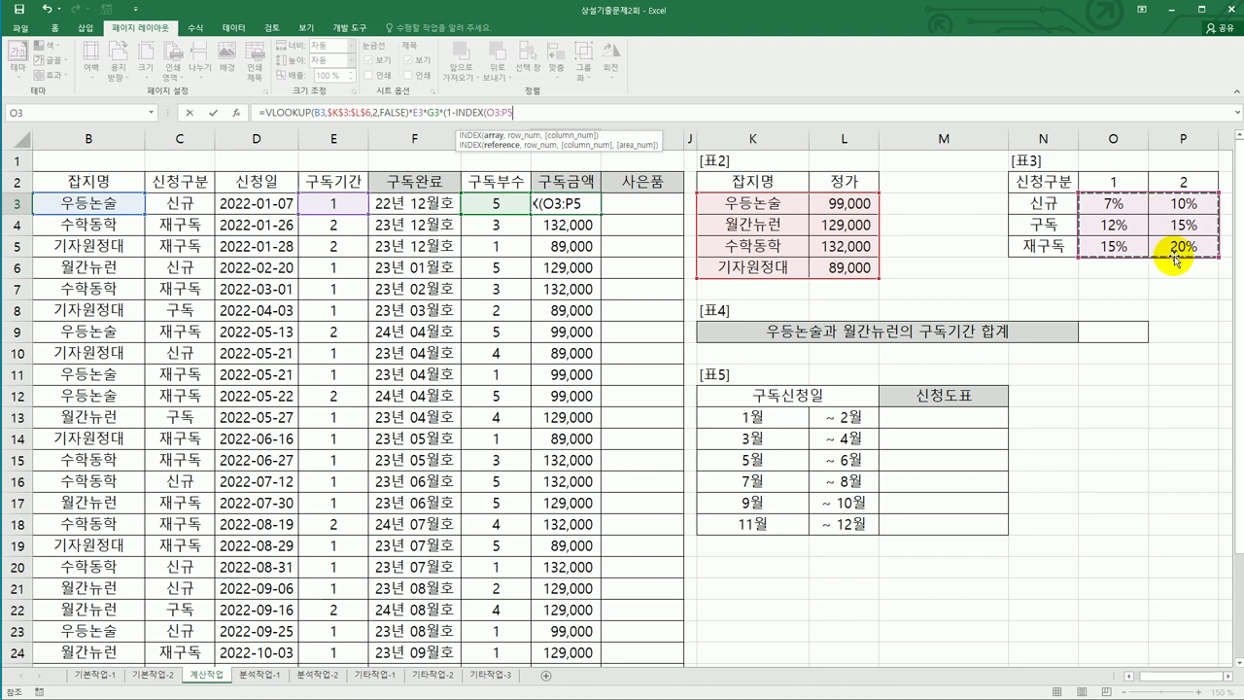
{"action": "key", "text": "F4"}
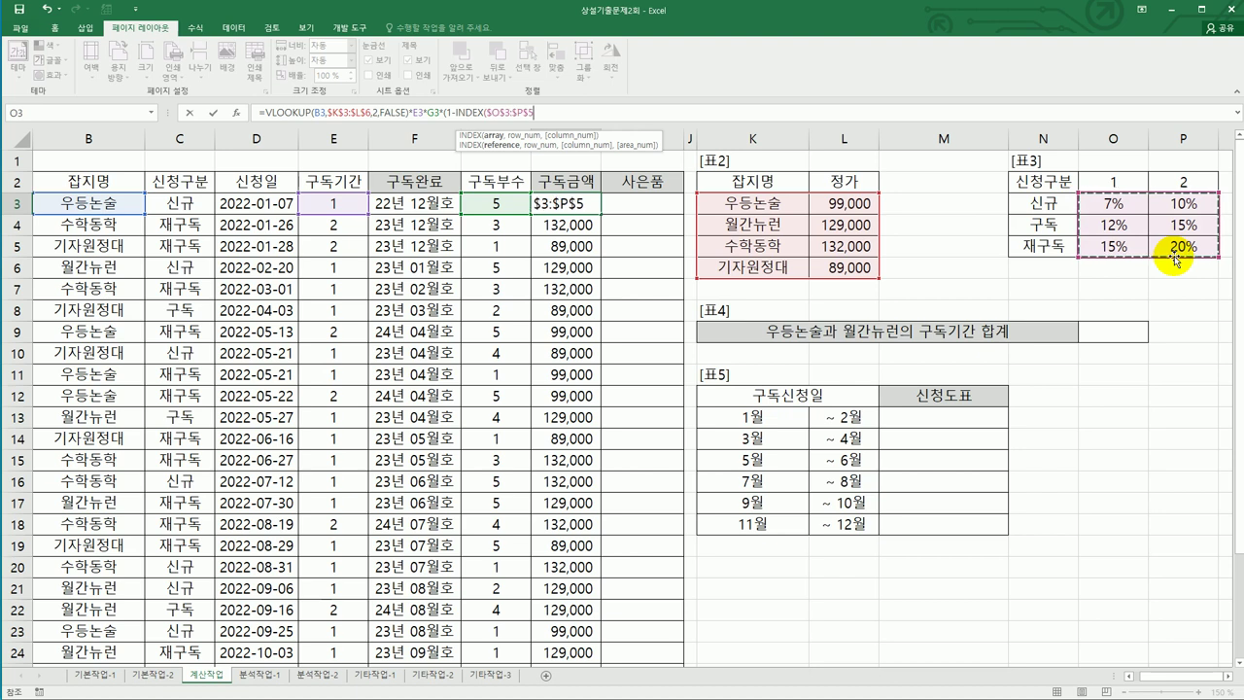
Step: Set the INDEX row argument in H3 to MATCH(C3,$N$3:$N$5,0), an exact match of 신청구분 in 표3
{"action": "type", "text": ","}
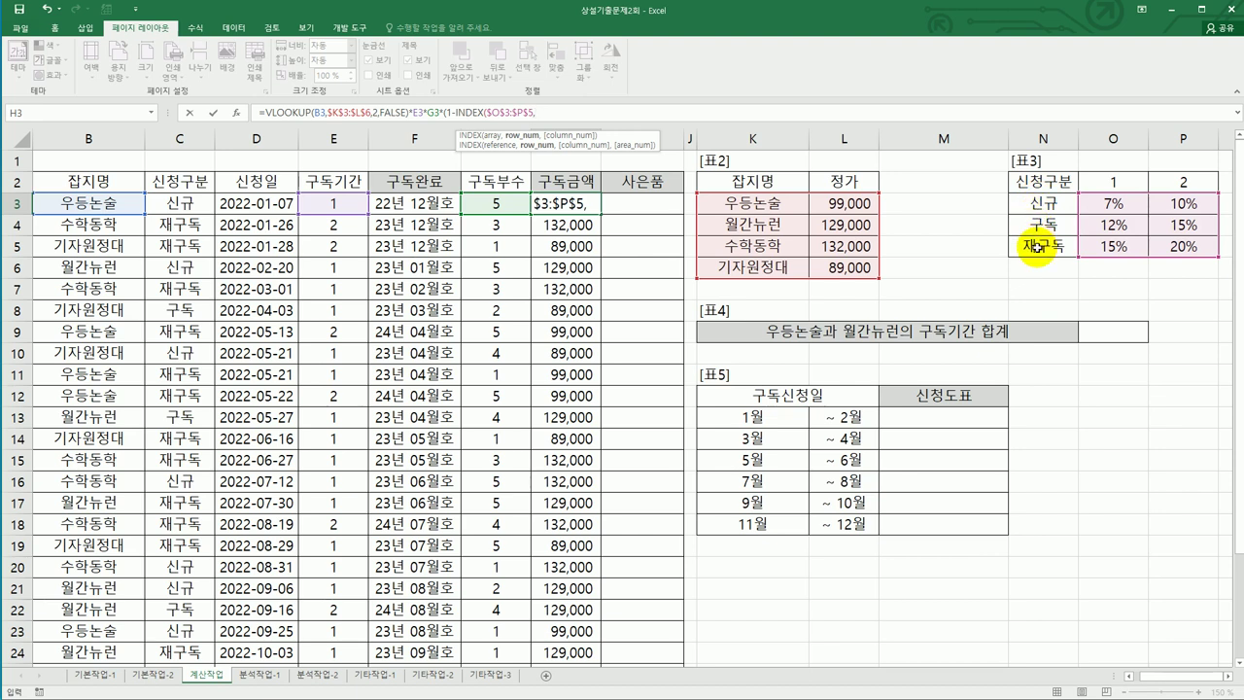
{"action": "type", "text": "m"}
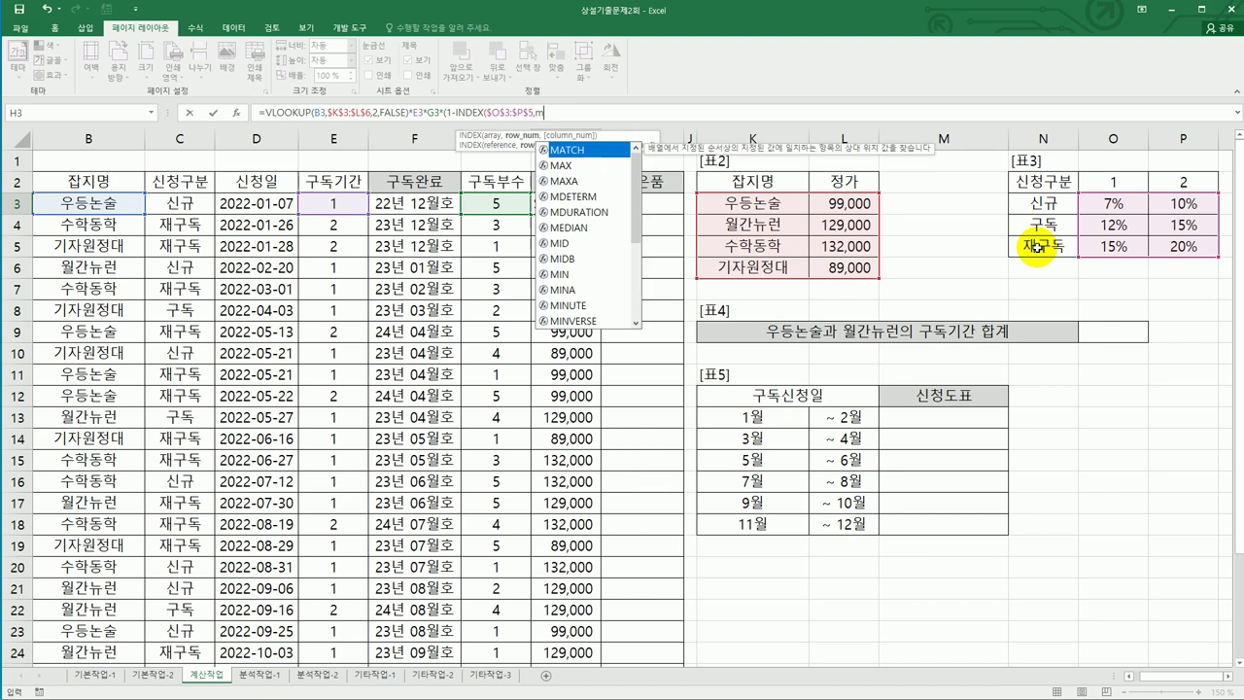
{"action": "double_click", "coordinate": [596, 152]}
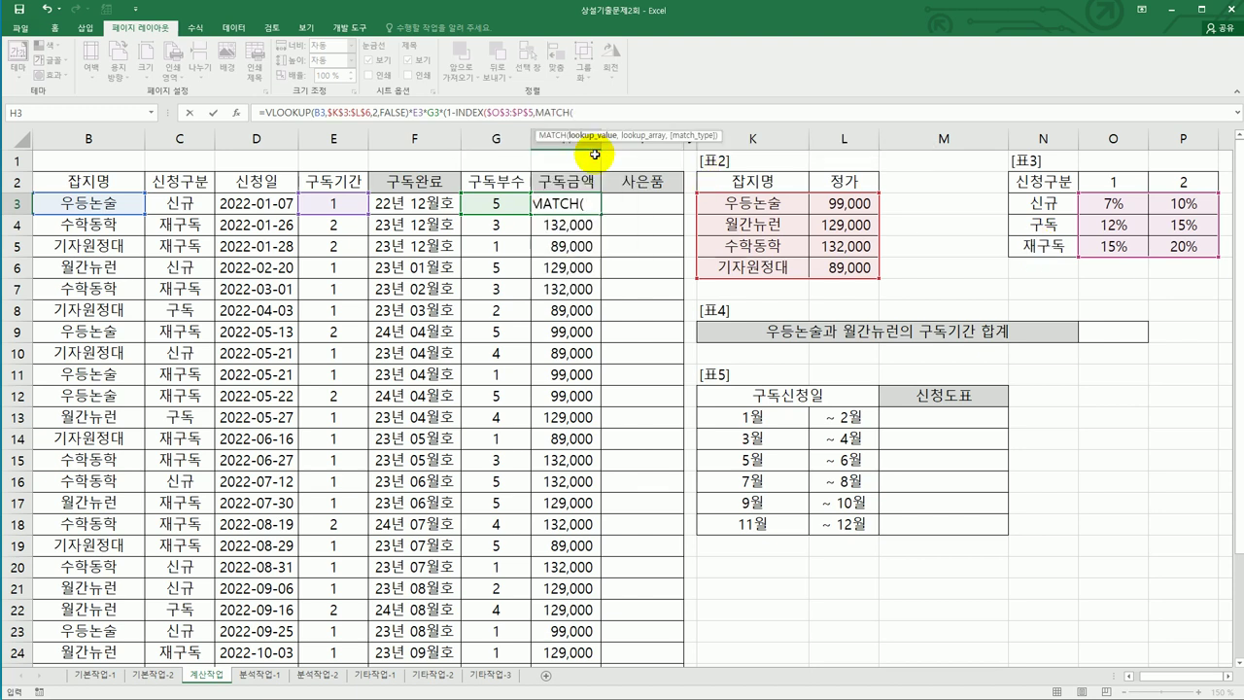
{"action": "left_click", "coordinate": [180, 199]}
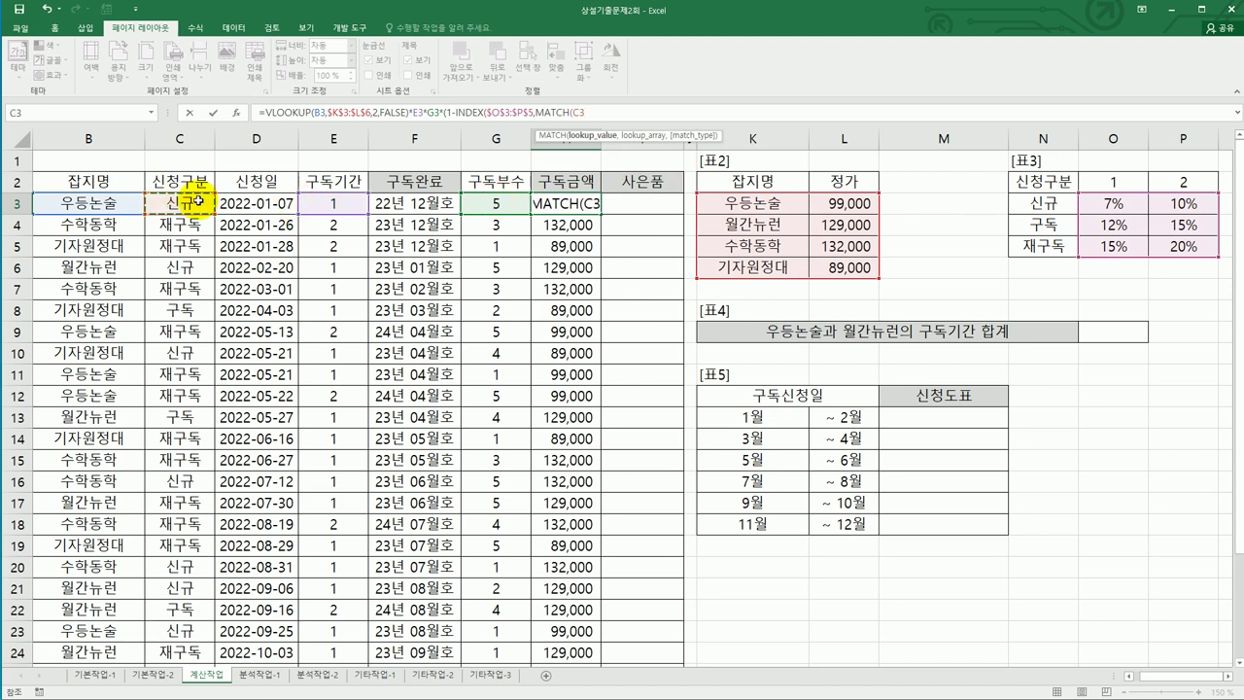
{"action": "type", "text": ","}
{"action": "left_click_drag", "start_coordinate": [1028, 206], "coordinate": [1025, 246]}
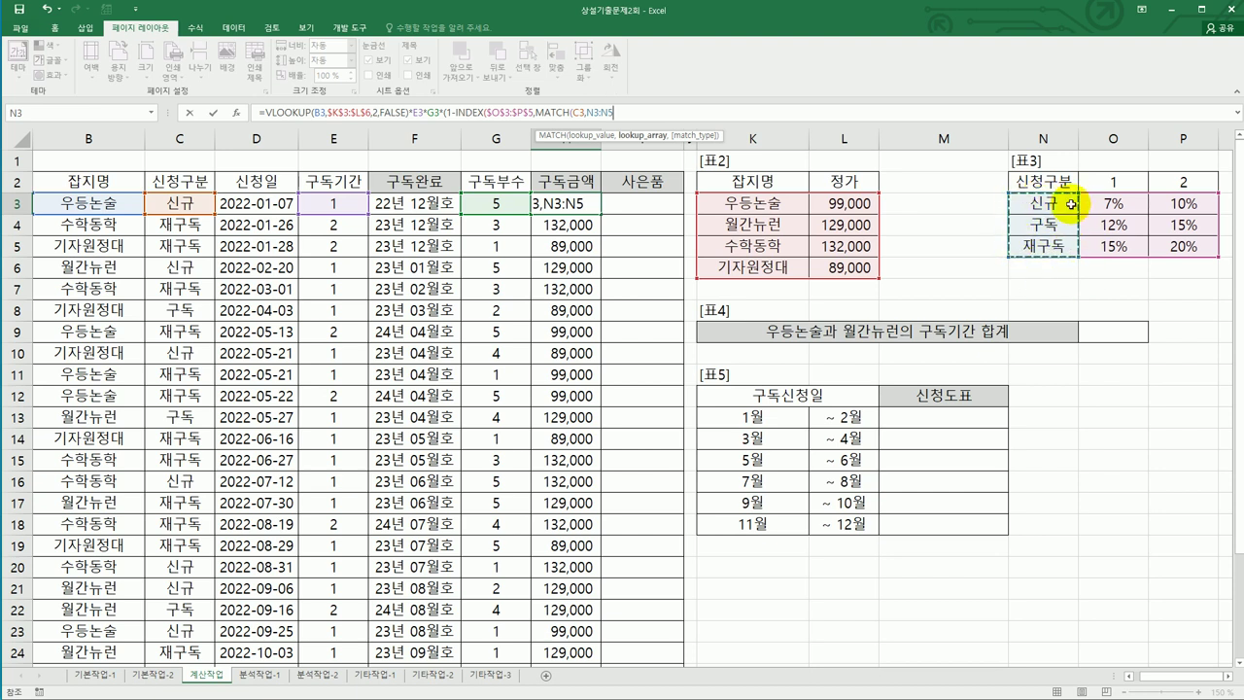
{"action": "key", "text": "F4"}
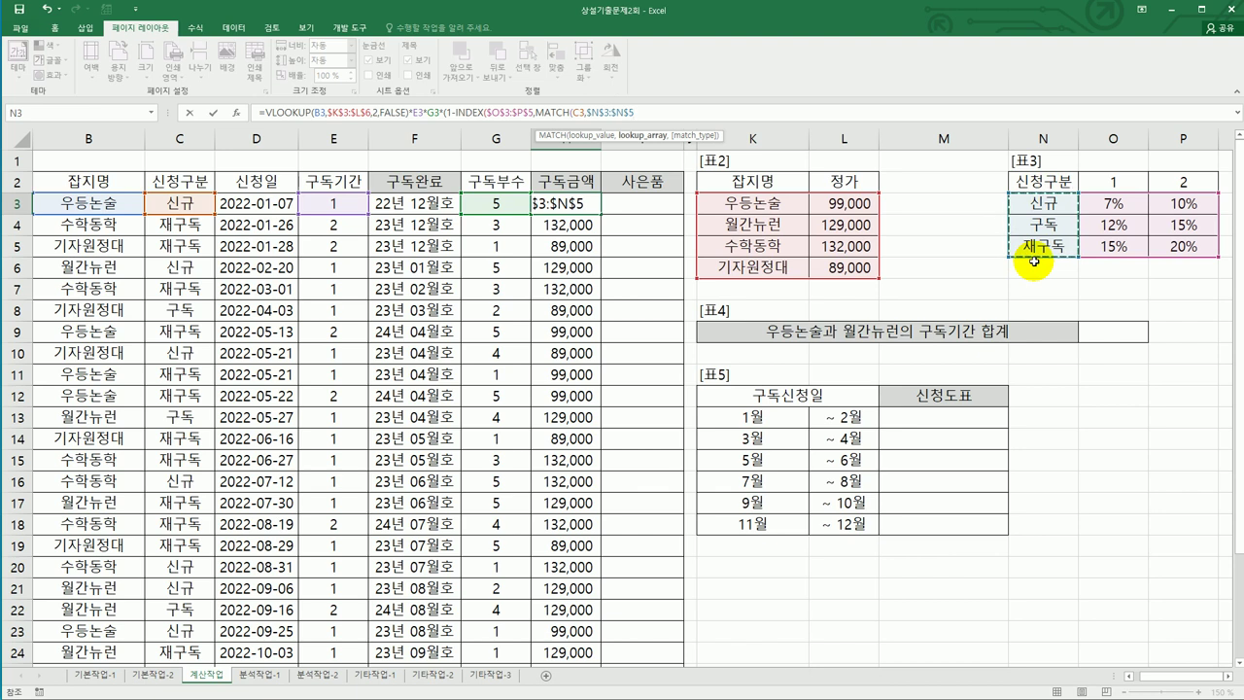
{"action": "type", "text": ","}
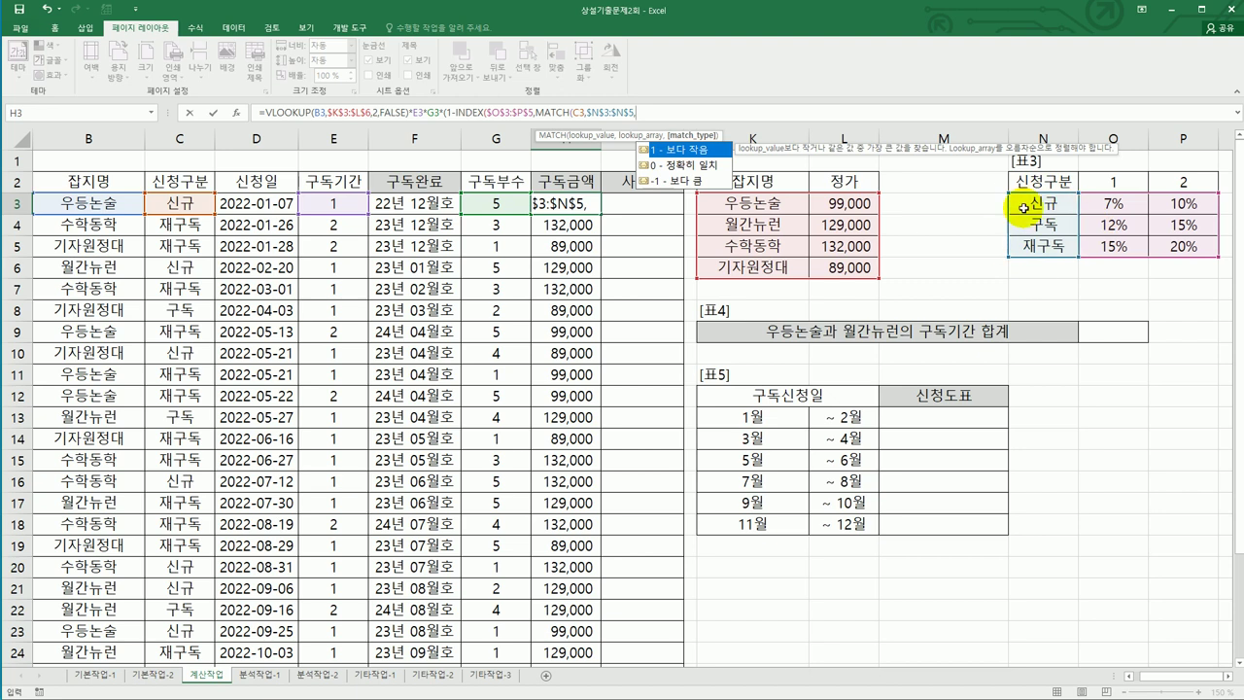
{"action": "left_click", "coordinate": [680, 165]}
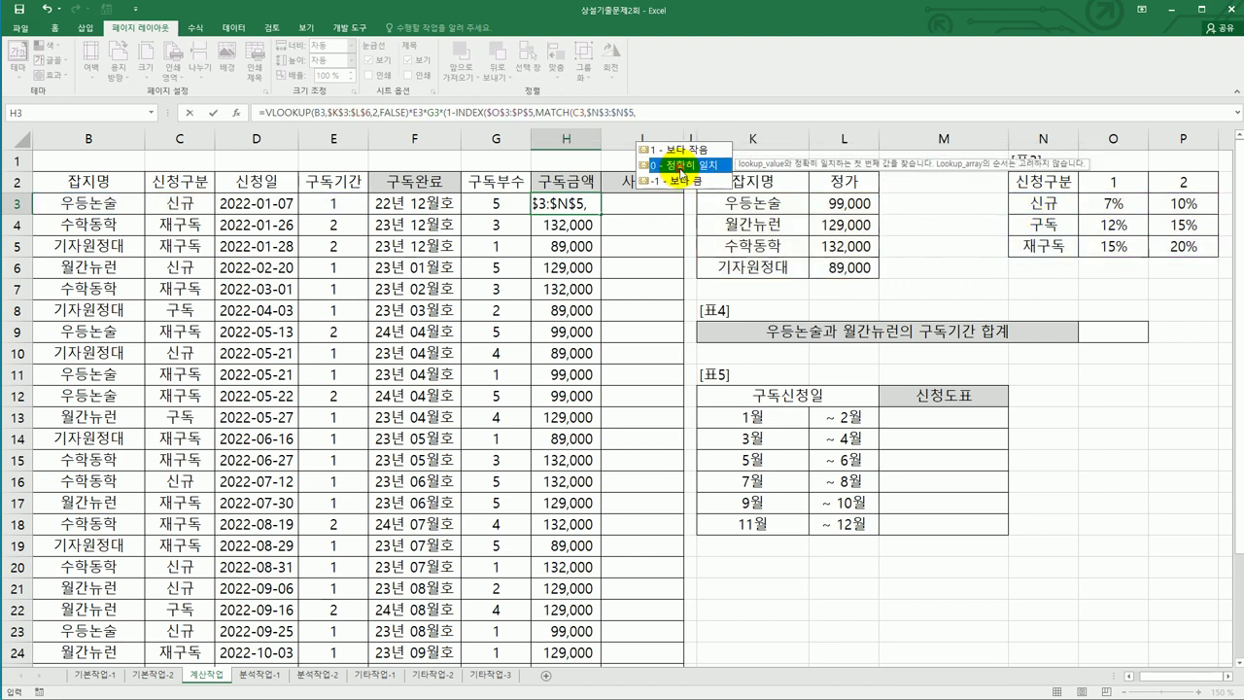
{"action": "double_click", "coordinate": [680, 165]}
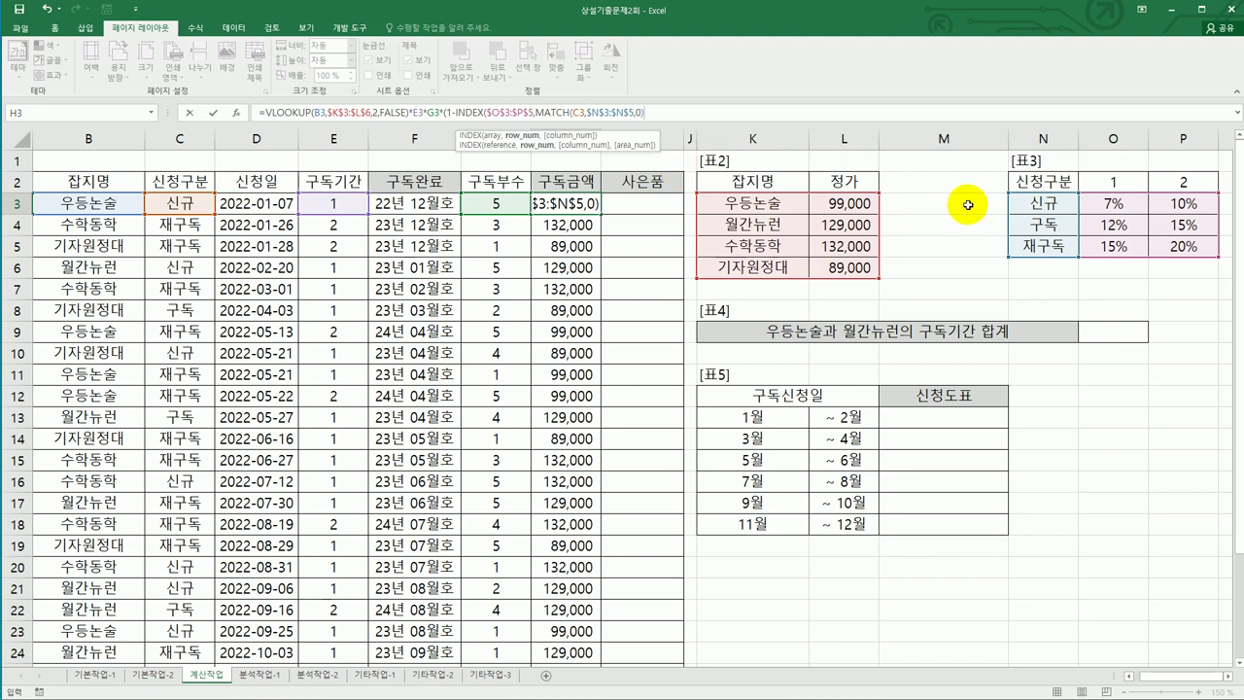
{"action": "type", "text": "),"}
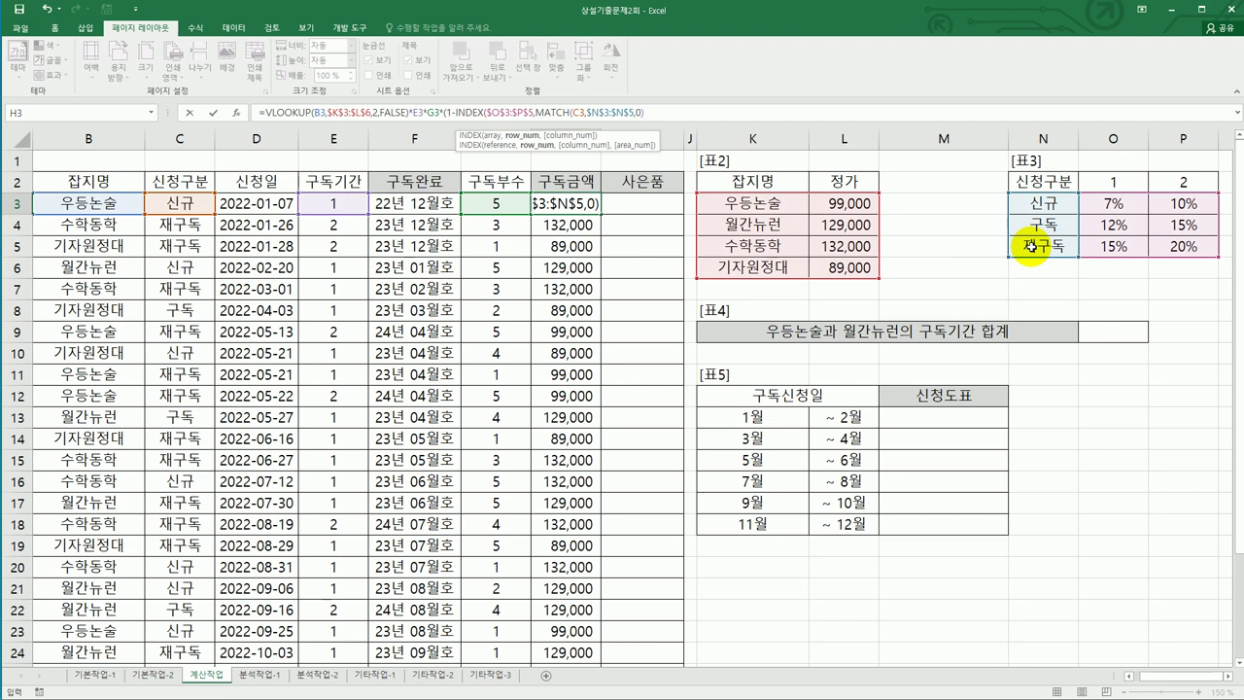
Step: Add MATCH(E3,$O$2:$P$2,0) as the INDEX column argument in H3, matching 구독기간 against the 표3 header row
{"action": "type", "text": ","}
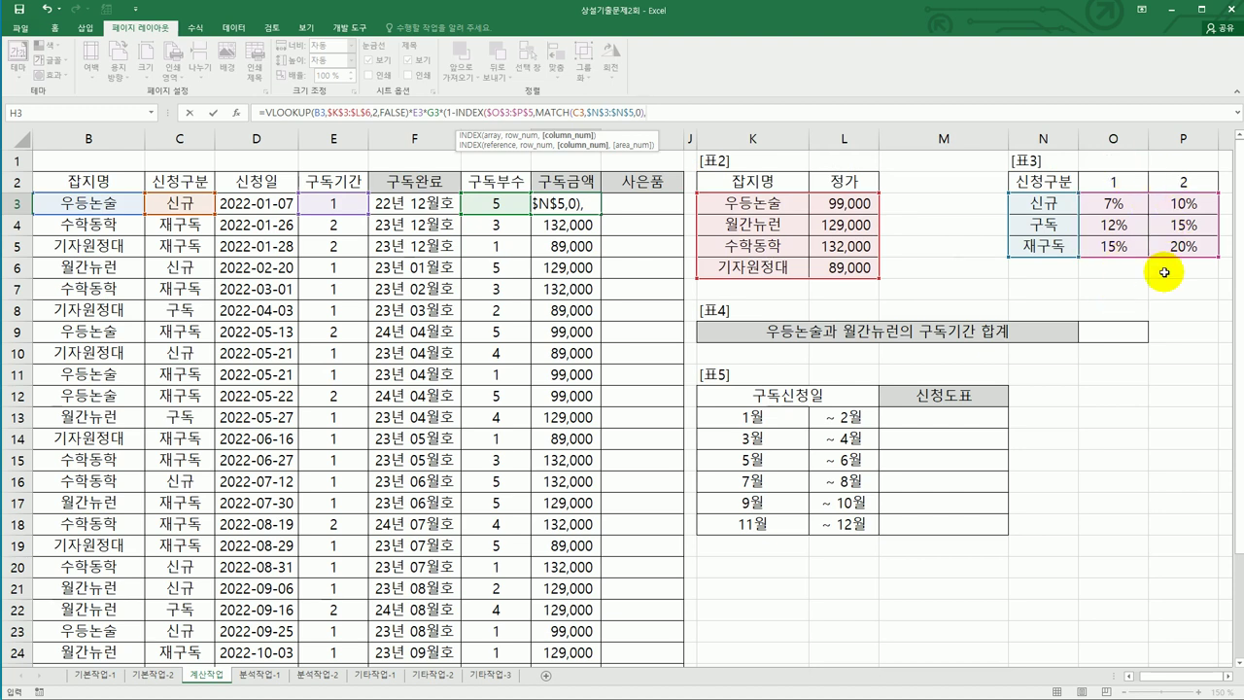
{"action": "type", "text": "ma"}
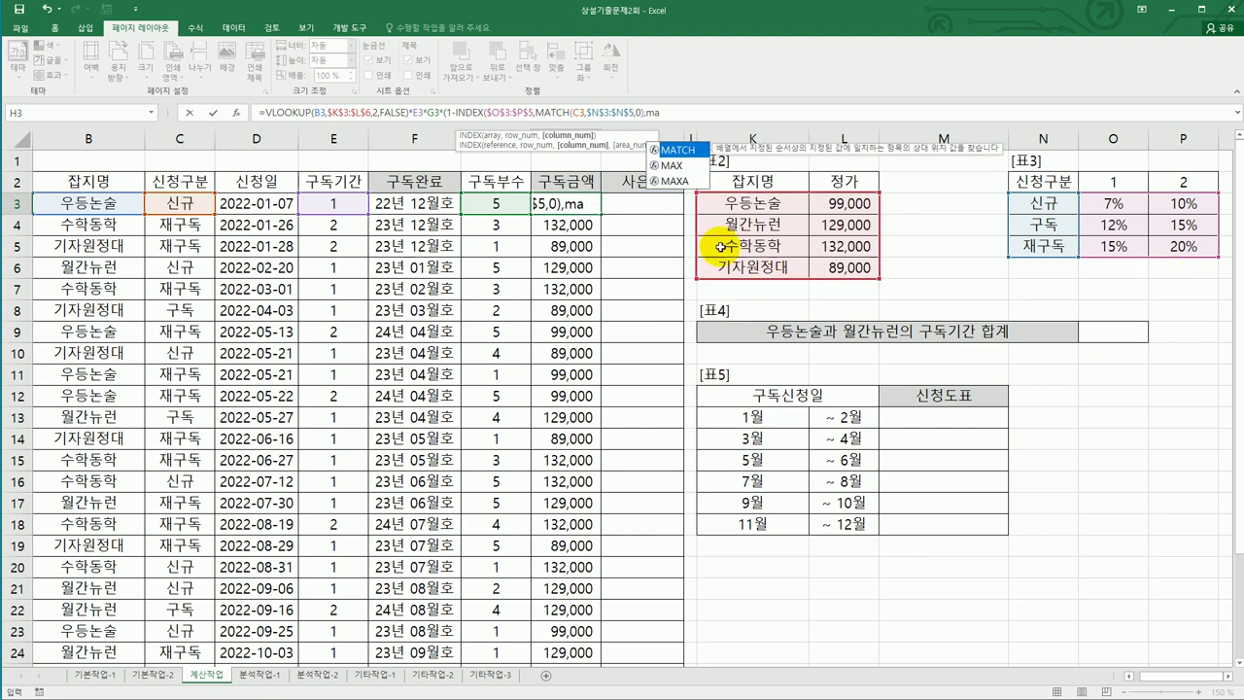
{"action": "double_click", "coordinate": [681, 150]}
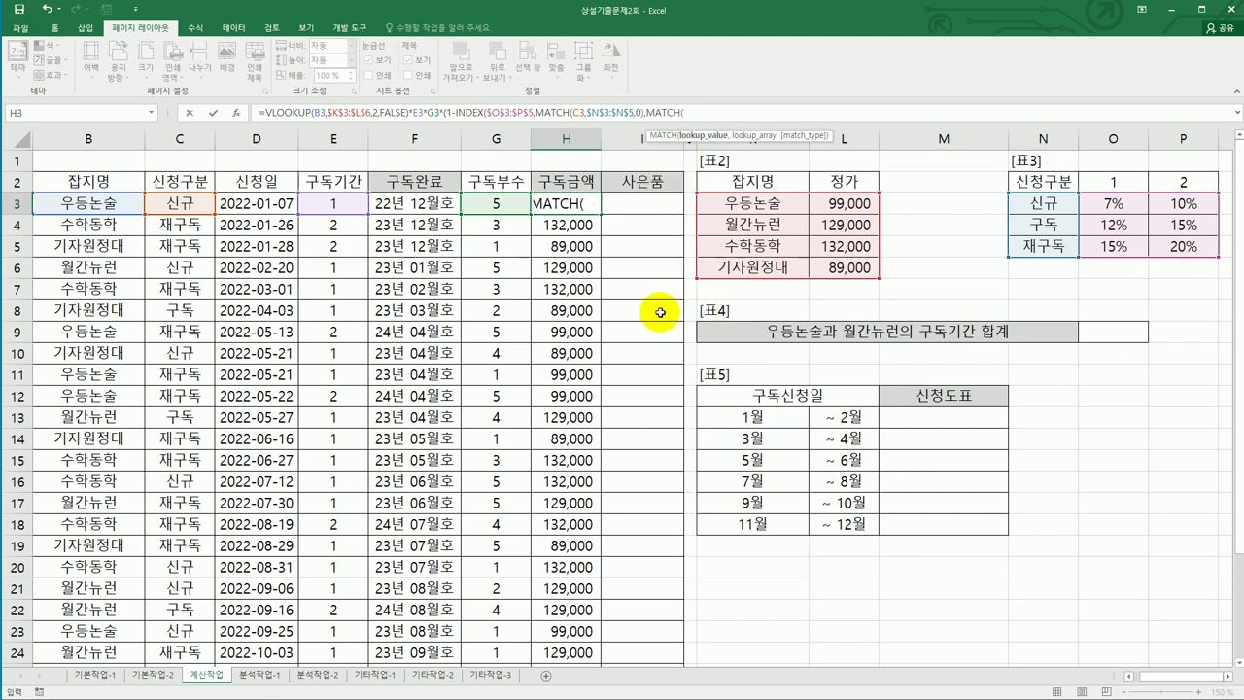
{"action": "left_click", "coordinate": [341, 205]}
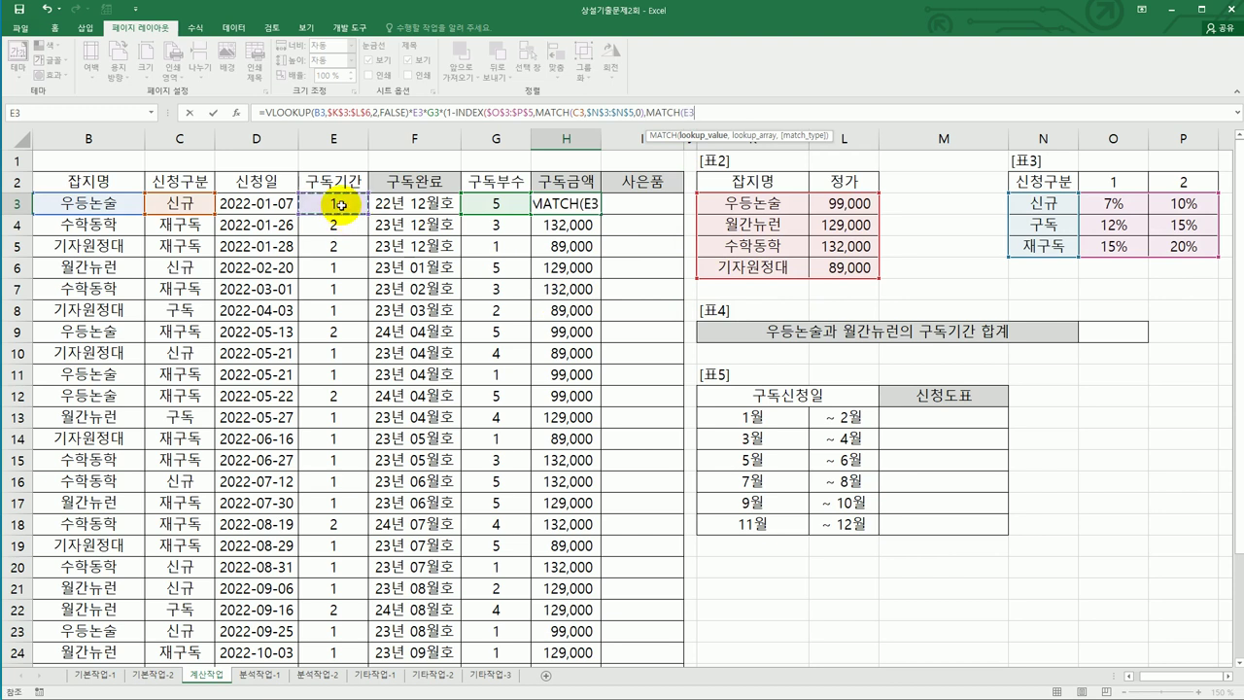
{"action": "type", "text": ","}
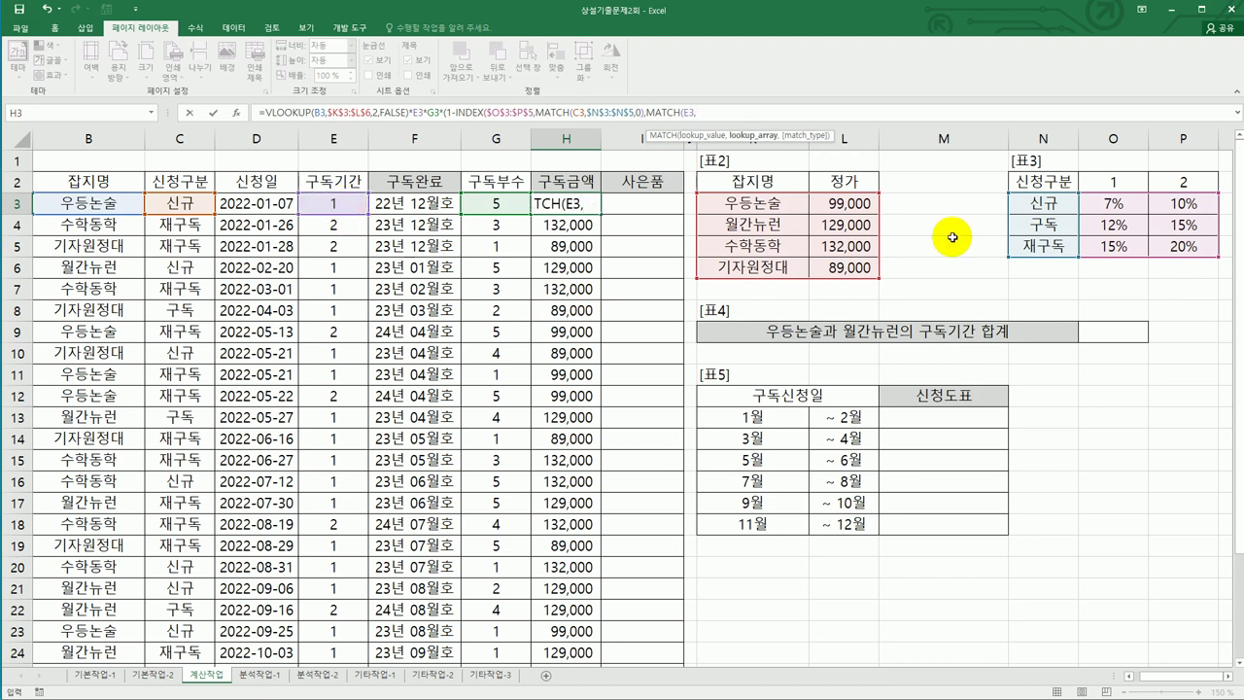
{"action": "left_click", "coordinate": [1108, 181]}
{"action": "left_click_drag", "start_coordinate": [1108, 181], "coordinate": [1156, 179]}
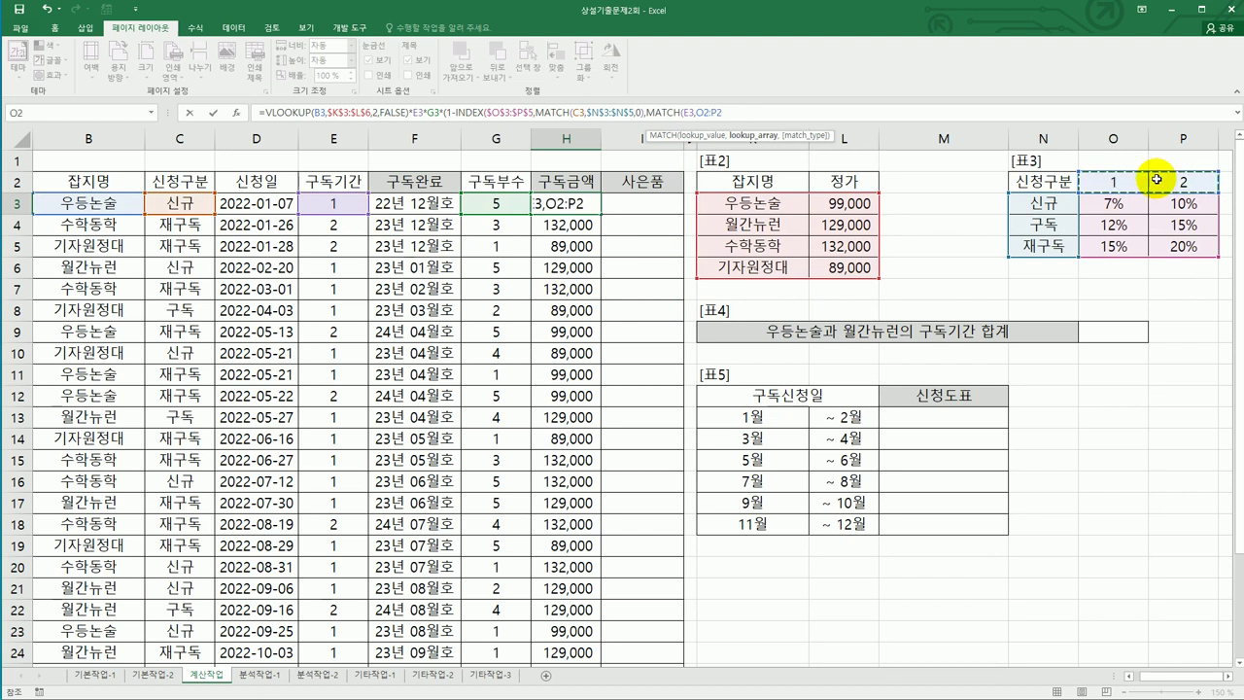
{"action": "key", "text": "F4"}
{"action": "type", "text": ","}
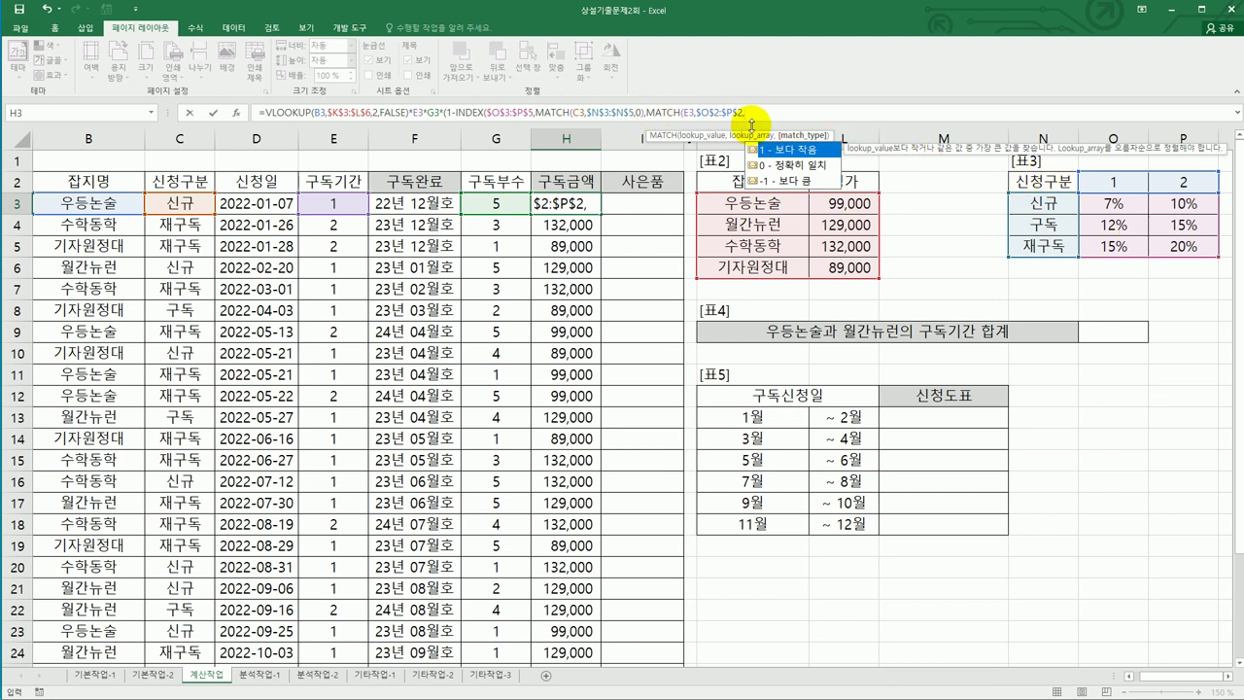
{"action": "left_click", "coordinate": [780, 167]}
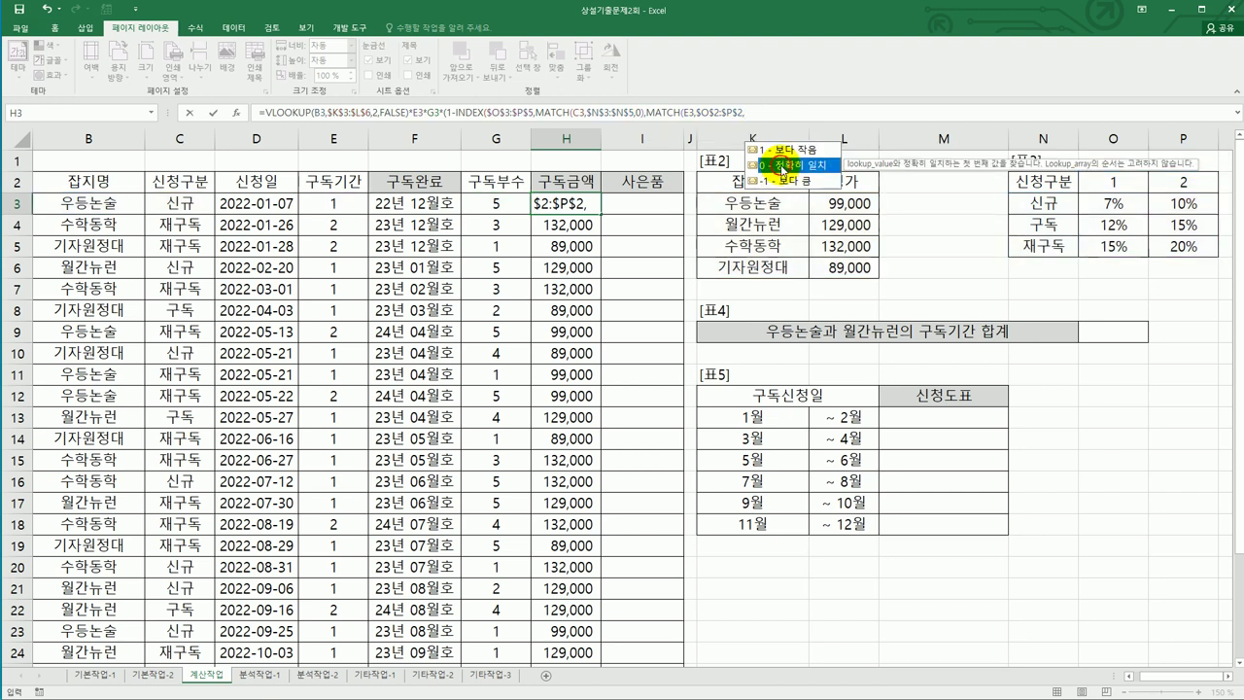
{"action": "double_click", "coordinate": [780, 167]}
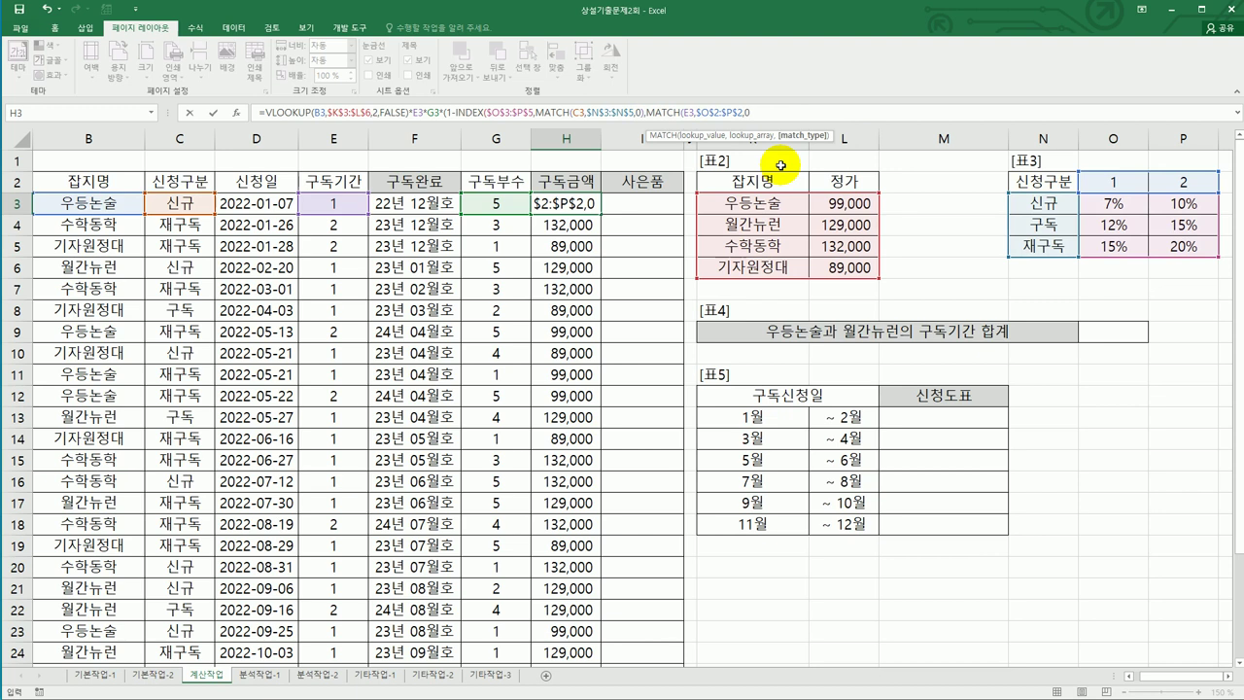
{"action": "type", "text": ")"}
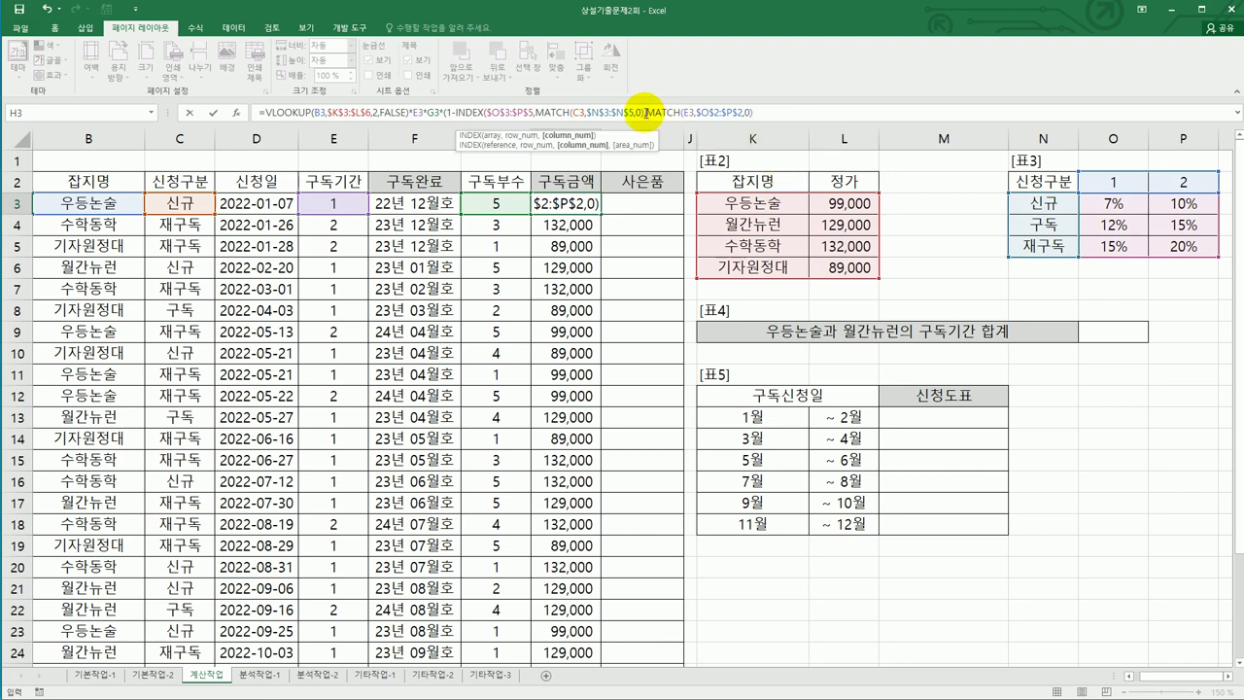
Step: Remove the second MATCH from the H3 formula and commit it, accepting the suggested closing-parenthesis correction
{"action": "left_click", "coordinate": [792, 118]}
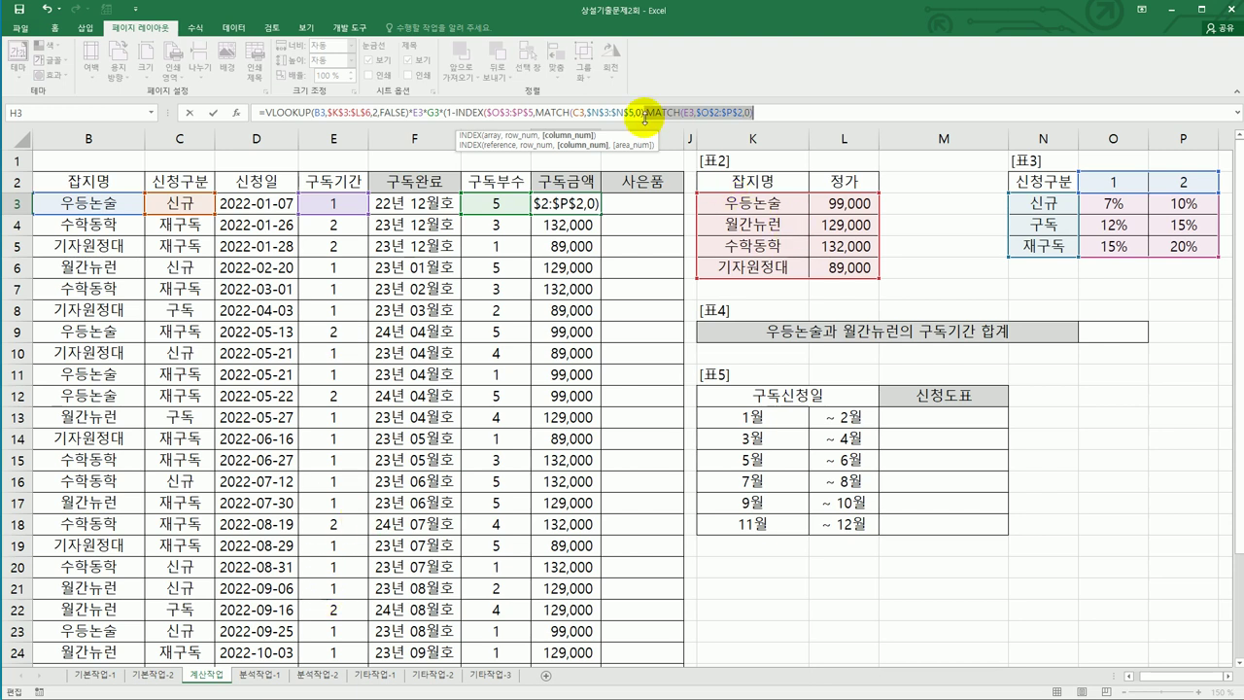
{"action": "key", "text": "BackSpace"}
{"action": "key", "text": "BackSpace"}
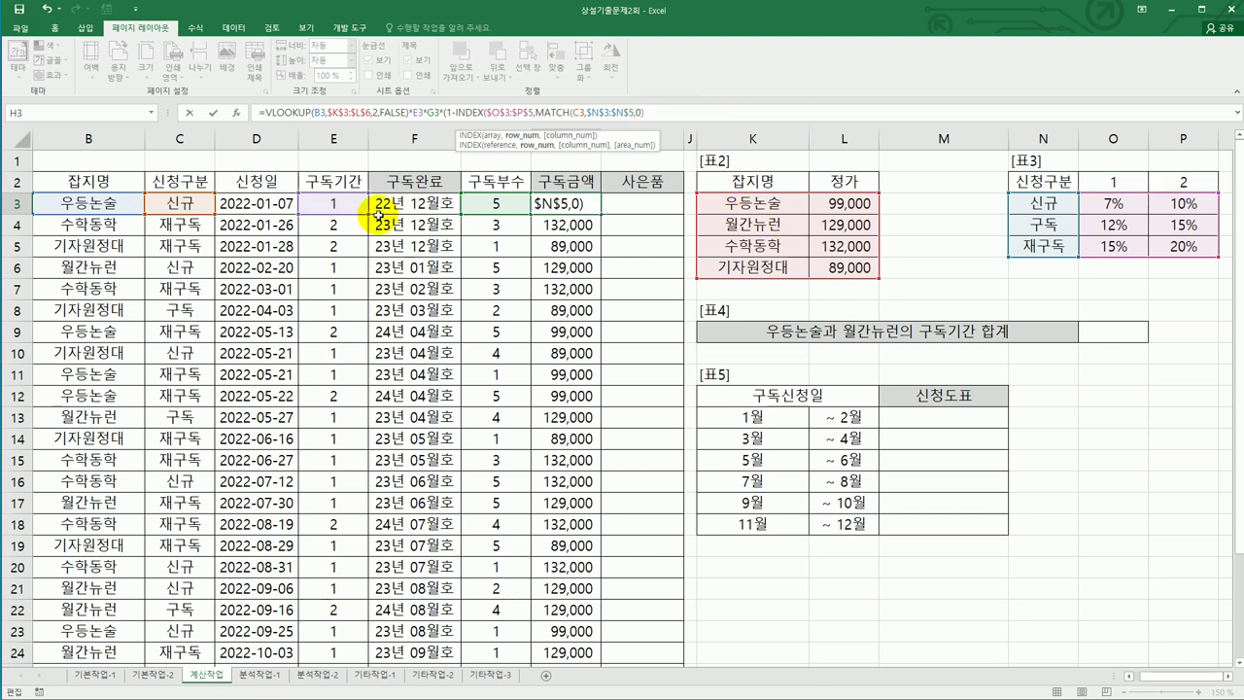
{"action": "key", "text": "Return"}
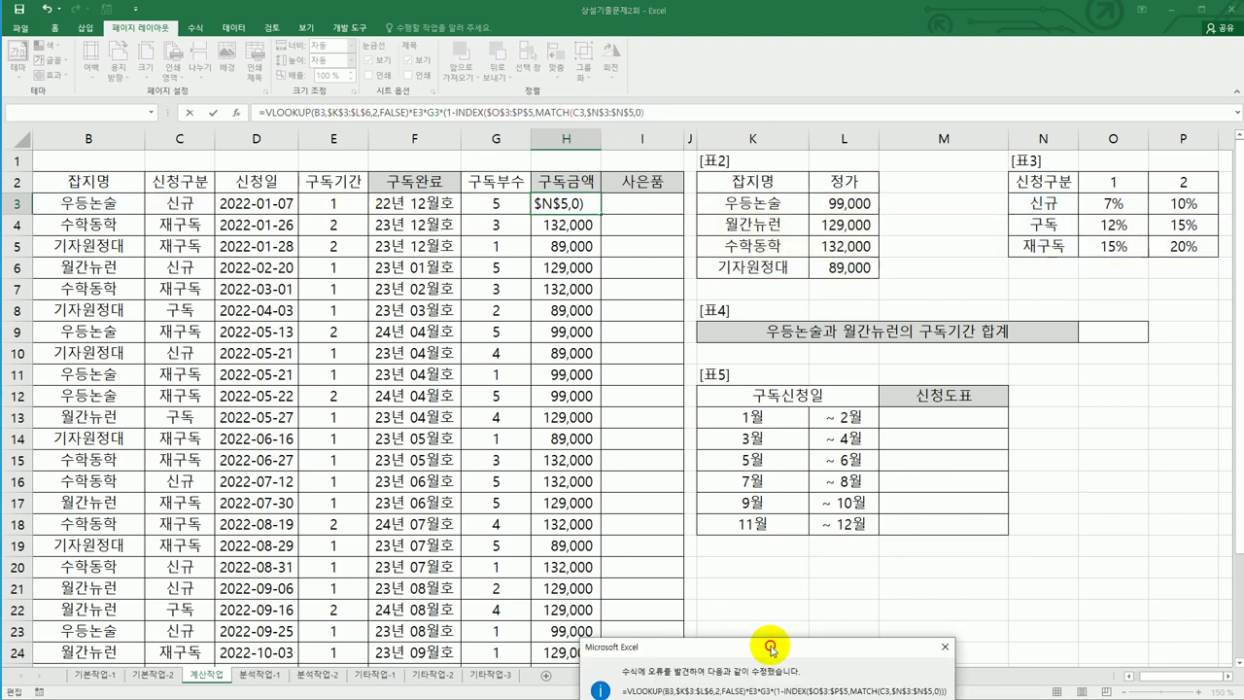
{"action": "left_click_drag", "start_coordinate": [768, 646], "coordinate": [793, 418]}
{"action": "left_click", "coordinate": [776, 502]}
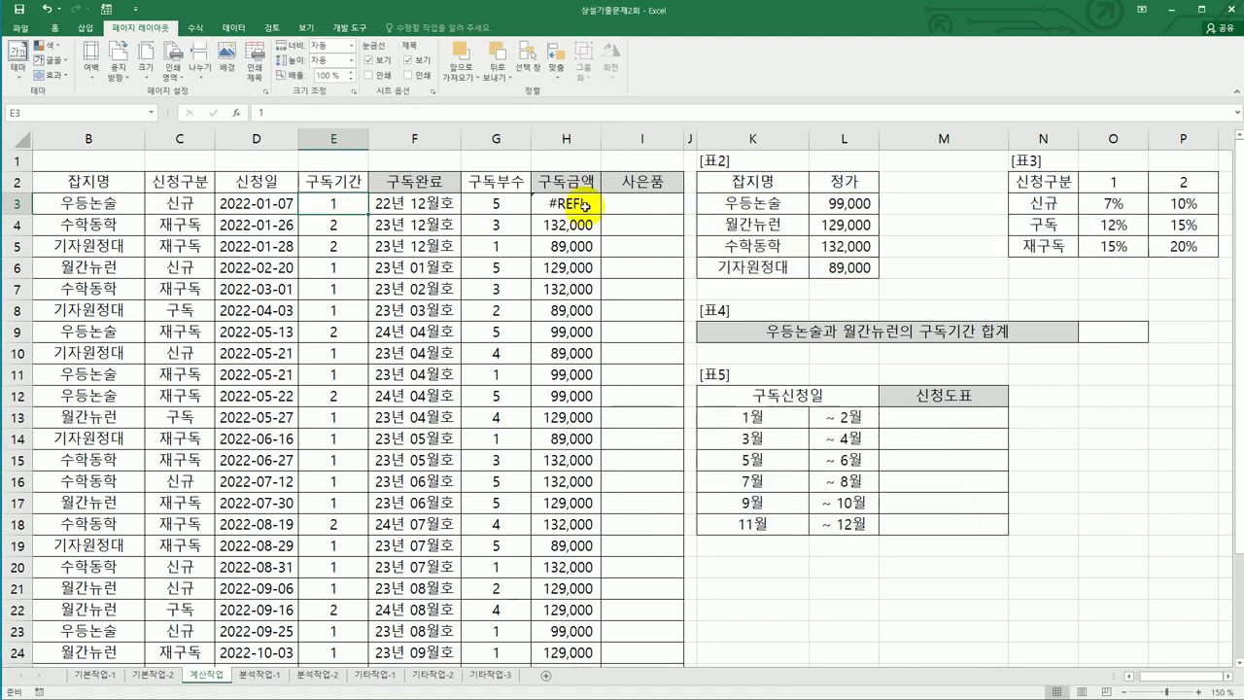
Step: Use 구독기간 in E3 directly as the INDEX column argument in H3, close the parentheses and commit the formula
{"action": "left_click", "coordinate": [661, 112]}
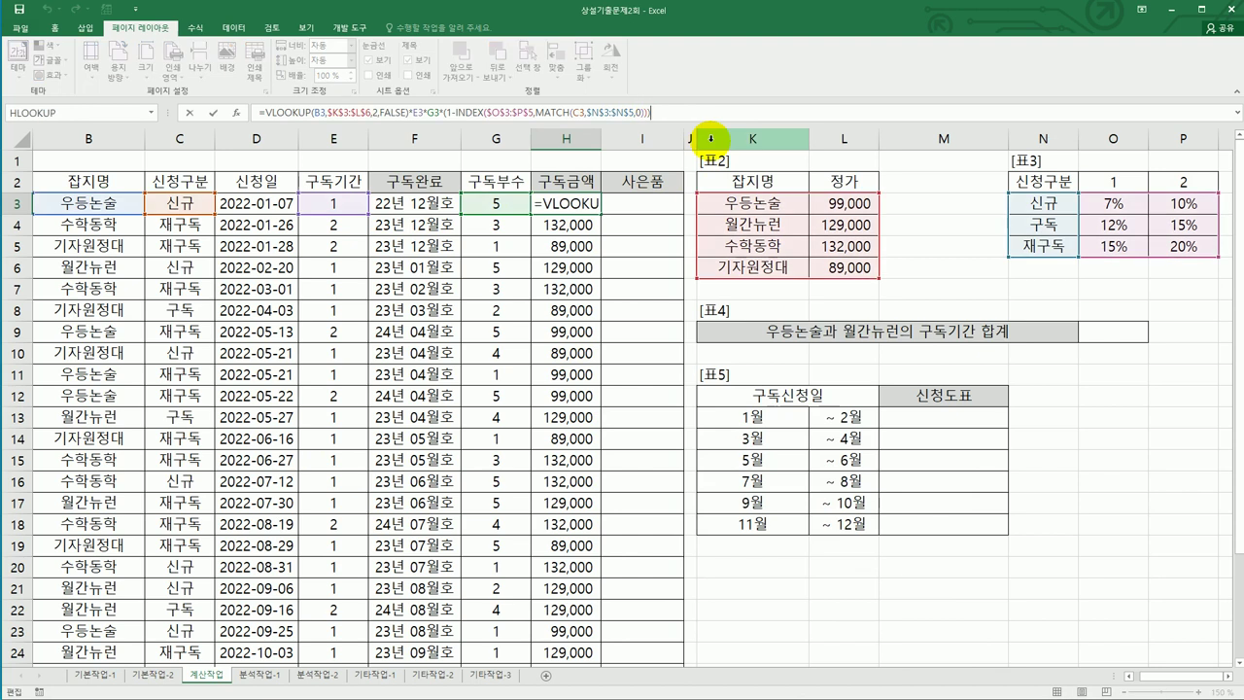
{"action": "key", "text": "BackSpace"}
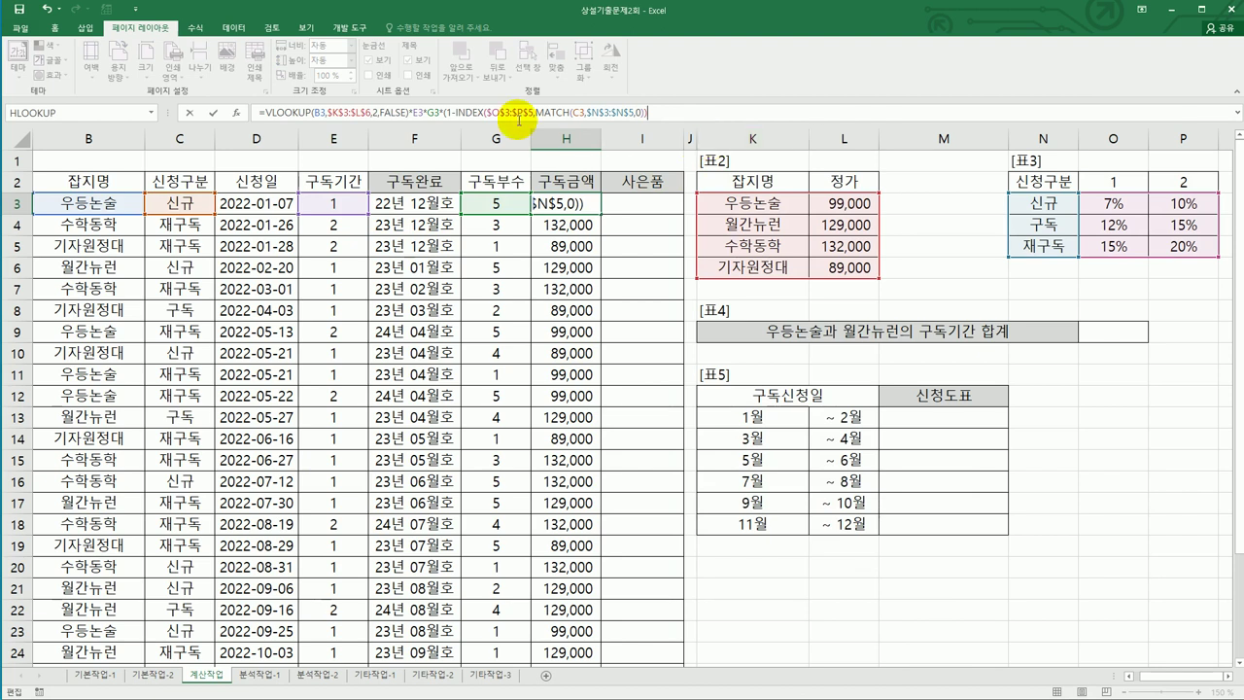
{"action": "left_click_drag", "start_coordinate": [457, 113], "coordinate": [550, 113]}
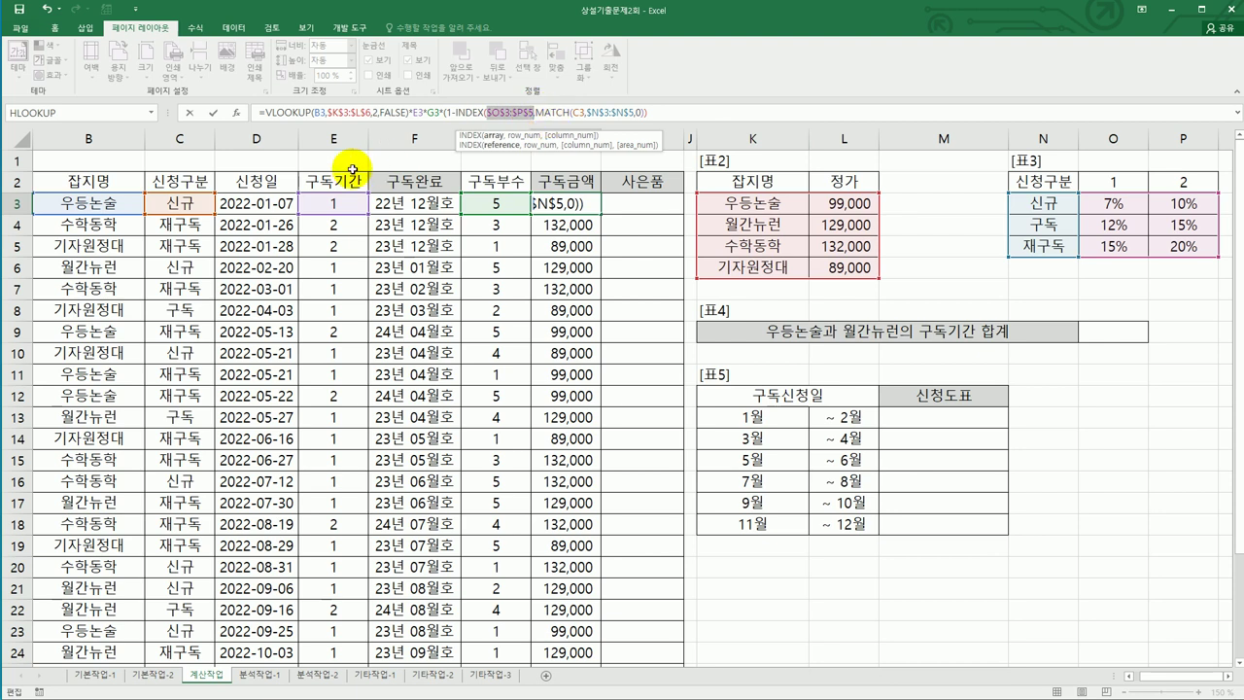
{"action": "left_click", "coordinate": [645, 113]}
{"action": "type", "text": "),"}
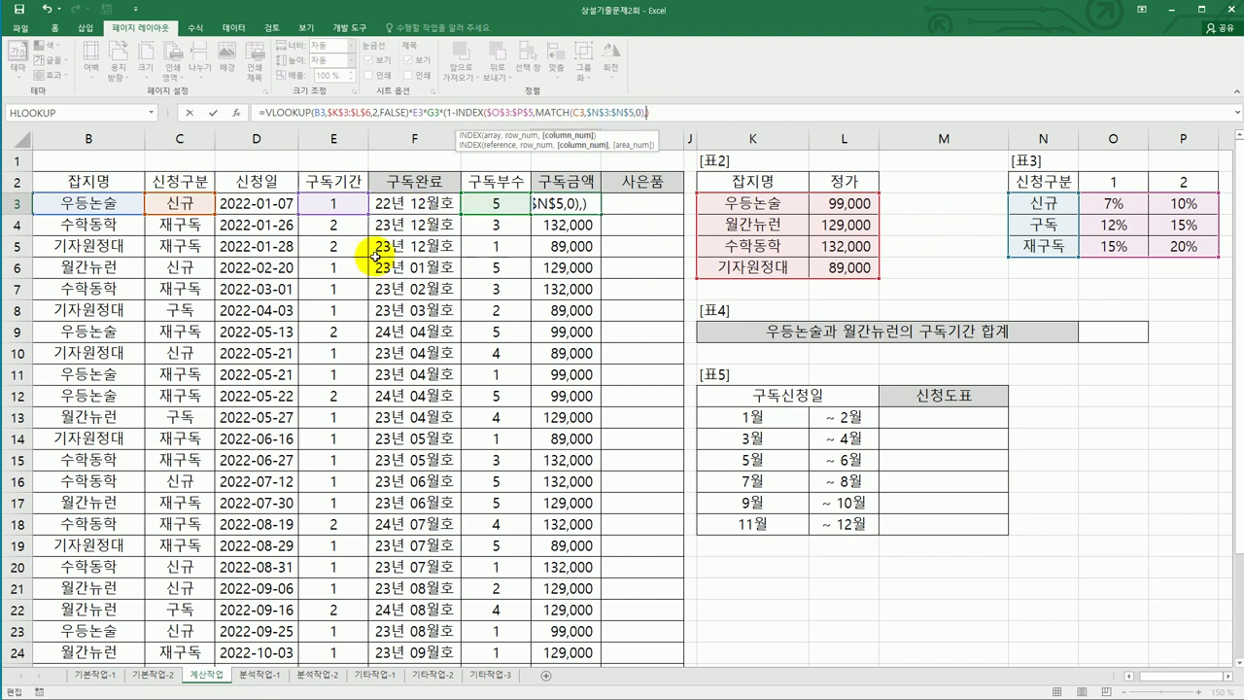
{"action": "left_click", "coordinate": [323, 207]}
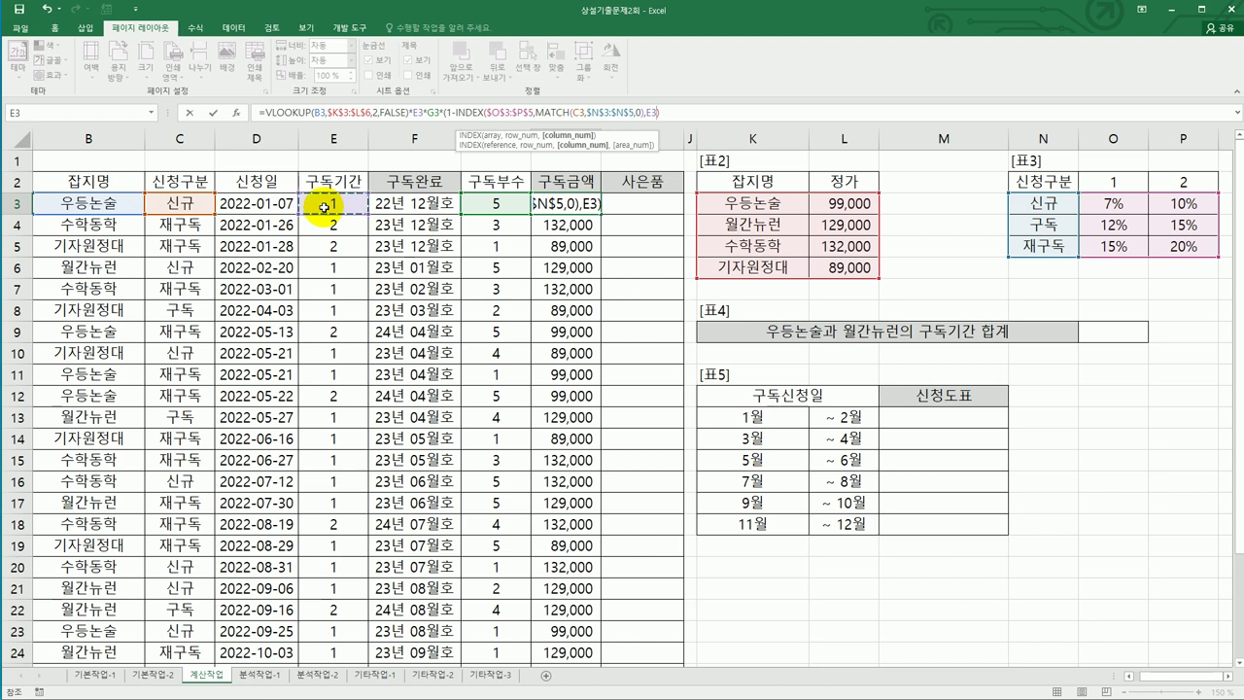
{"action": "type", "text": ")"}
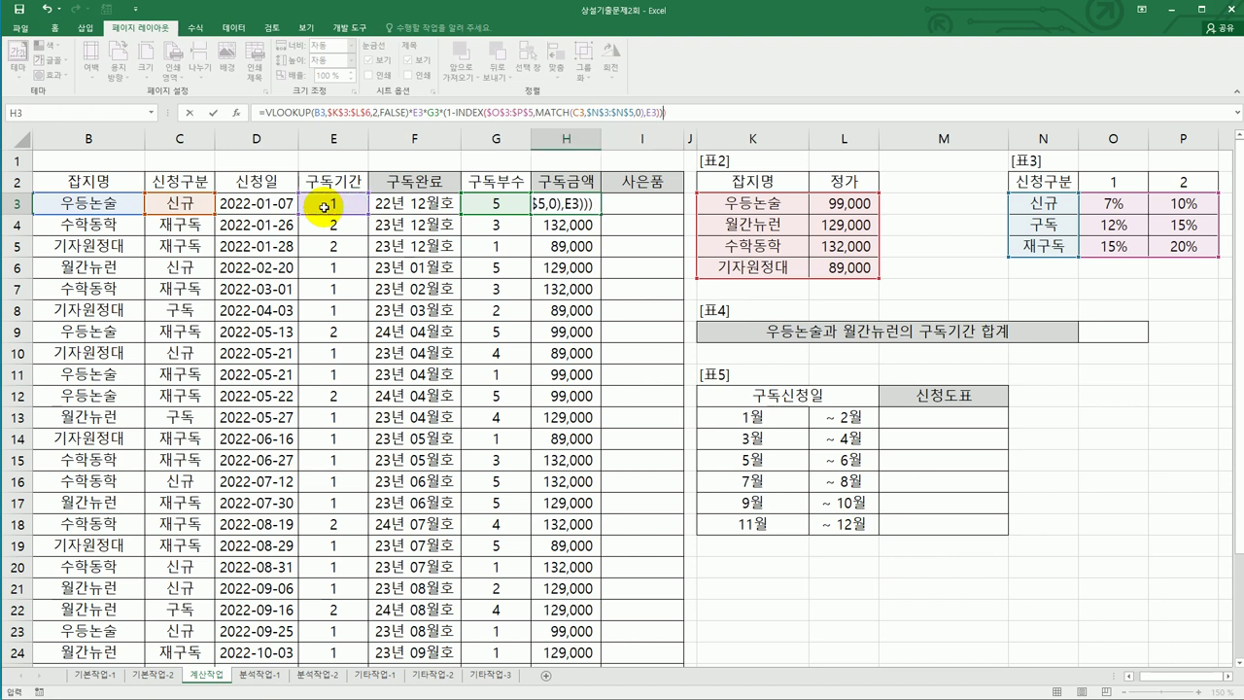
{"action": "left_click", "coordinate": [699, 115]}
{"action": "key", "text": "Return"}
Step: Fill the completed H3 formula down the 구독금액 column and check the copied results
{"action": "left_click", "coordinate": [581, 206]}
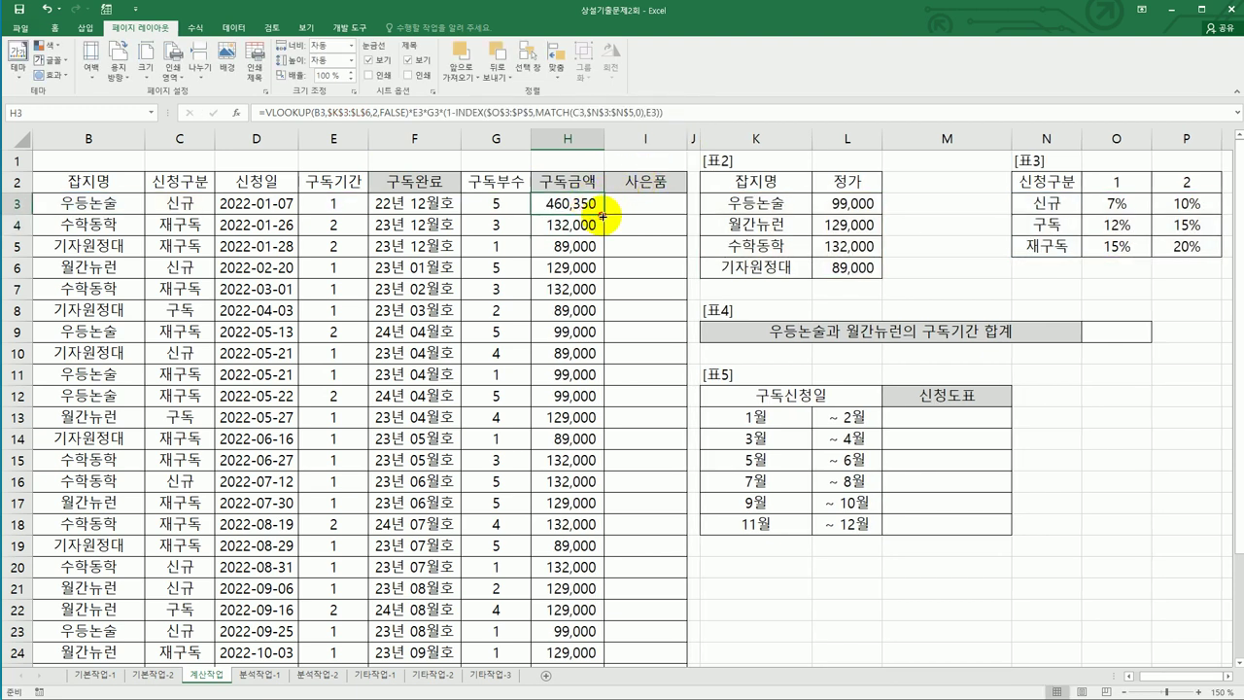
{"action": "double_click", "coordinate": [602, 214]}
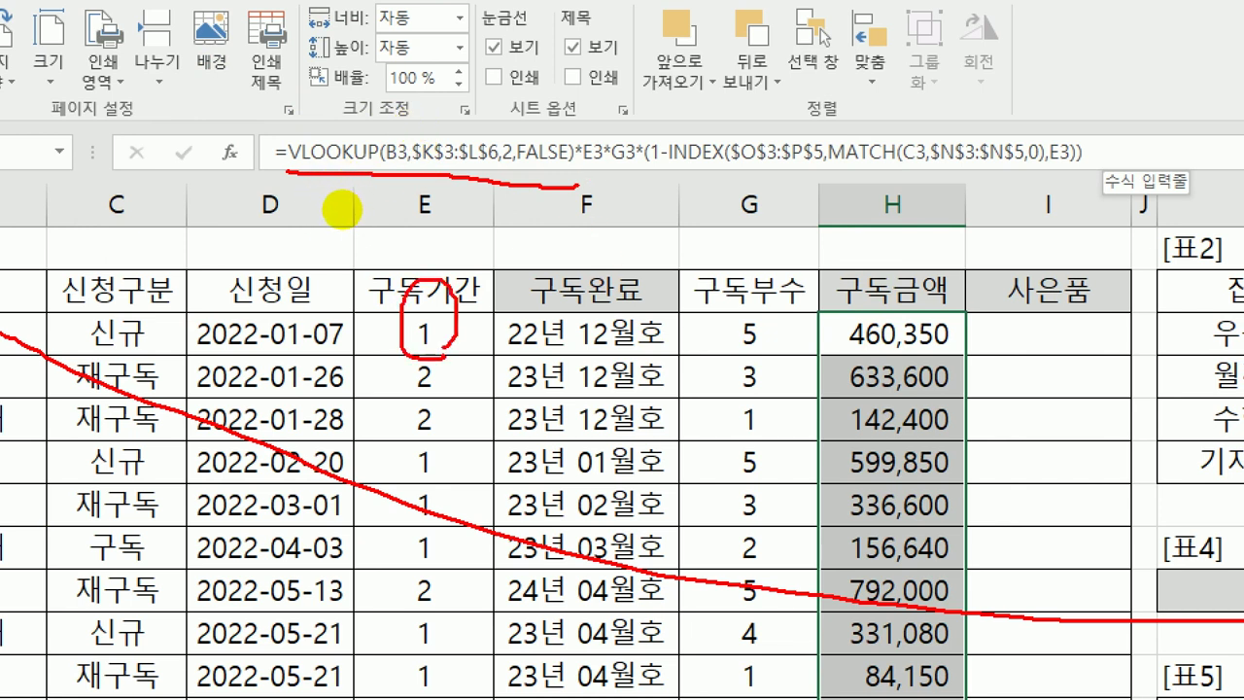
{"action": "mouse_move", "coordinate": [806, 344]}
{"action": "left_mouse_down"}
{"action": "mouse_move", "coordinate": [753, 342]}
{"action": "mouse_move", "coordinate": [806, 345]}
{"action": "left_mouse_up"}
{"action": "left_click_drag", "start_coordinate": [653, 163], "coordinate": [1081, 167]}
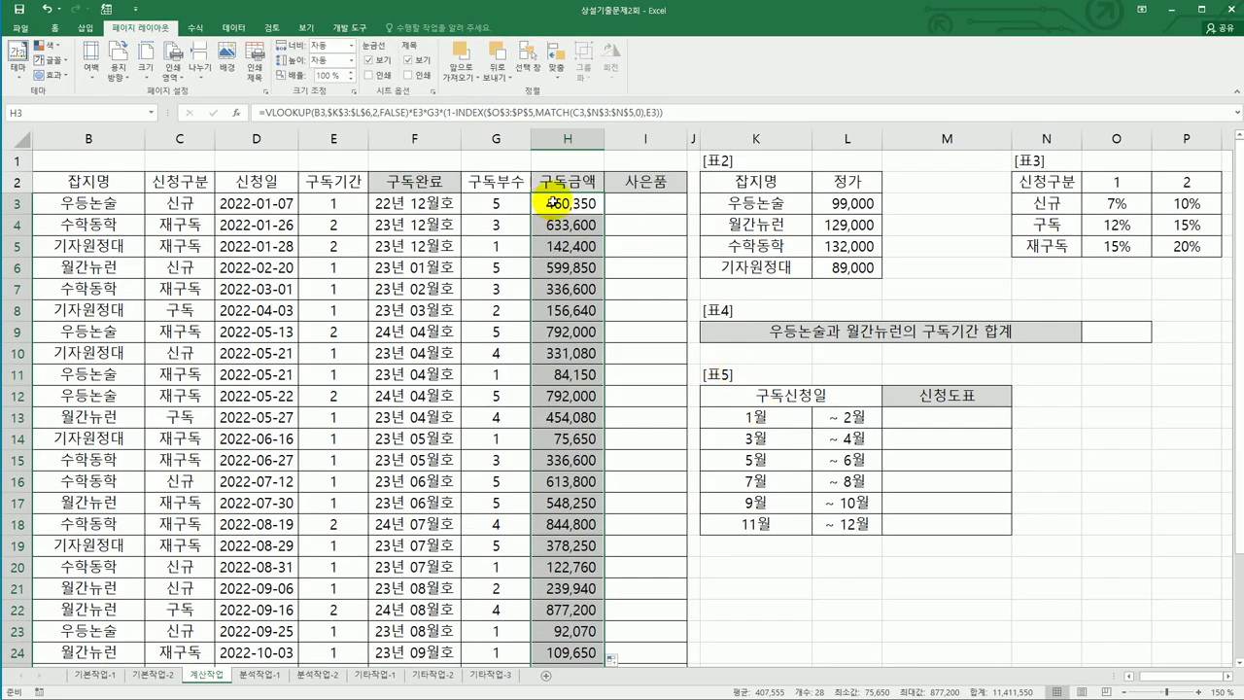
{"action": "left_click", "coordinate": [544, 203]}
{"action": "scroll", "coordinate": [581, 330], "scroll_direction": "down", "scroll_amount": 3}
{"action": "scroll", "coordinate": [581, 330], "scroll_direction": "up", "scroll_amount": 3}
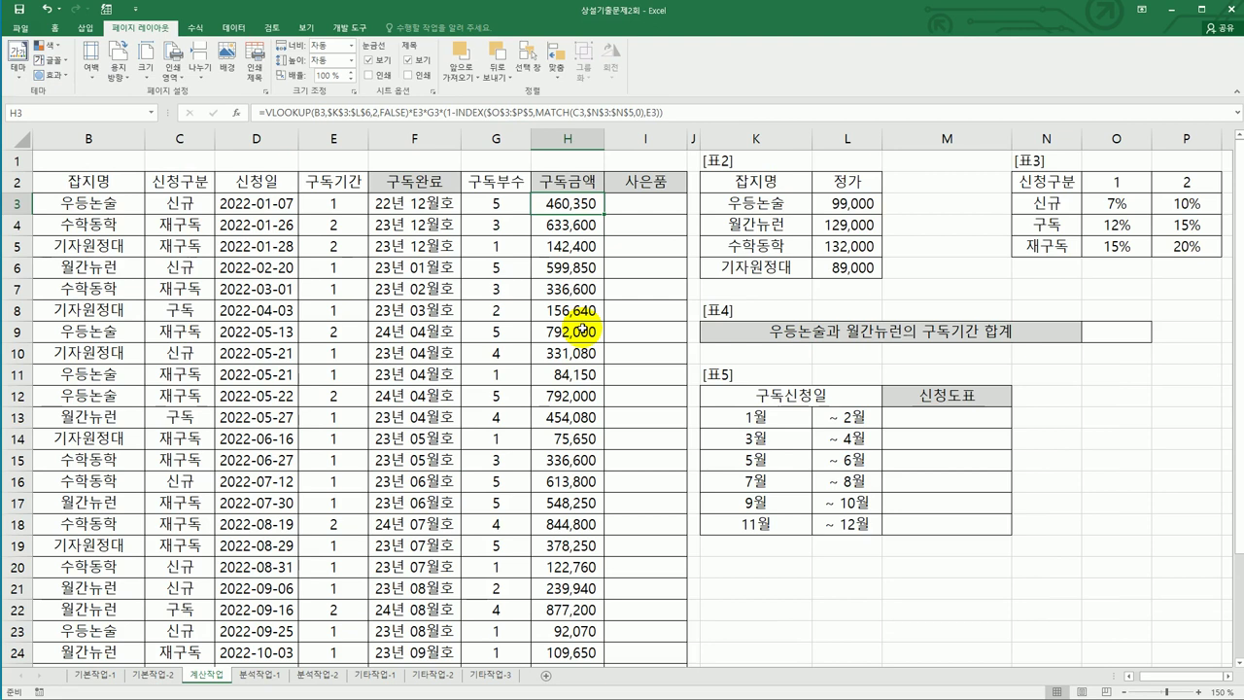
Step: Select I3 in the 사은품 column, switch to the Visual Basic editor and insert a new module
{"action": "left_click", "coordinate": [637, 215]}
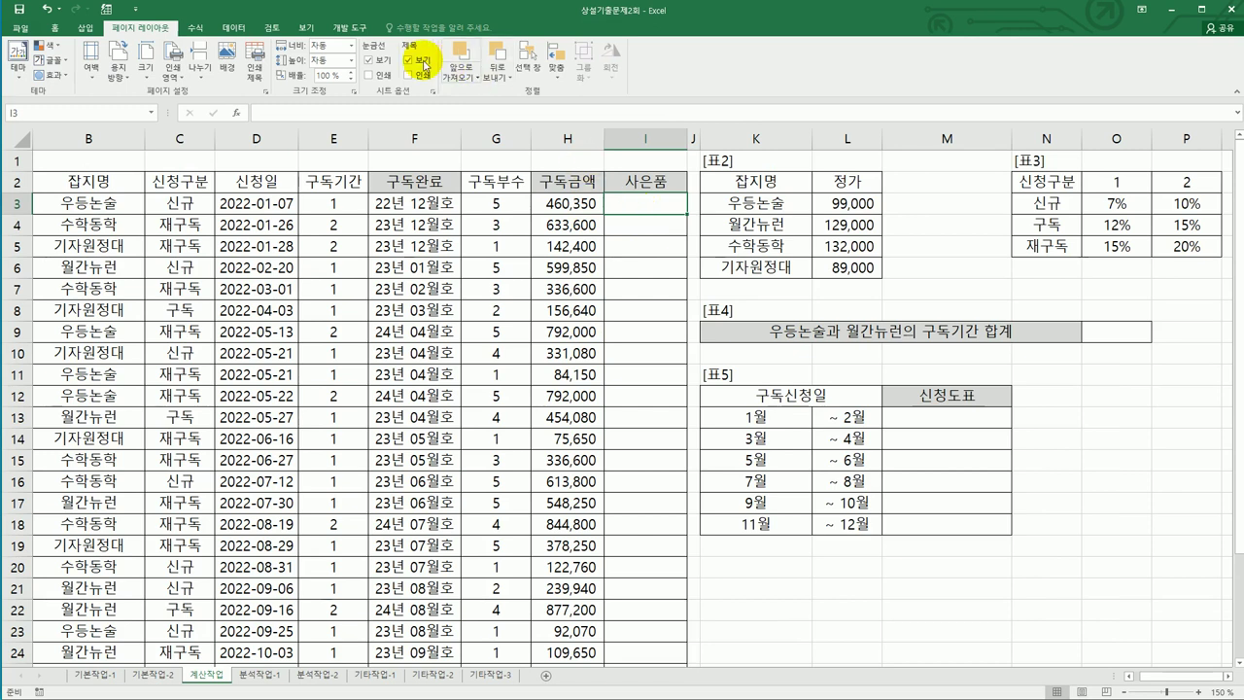
{"action": "left_click", "coordinate": [351, 39]}
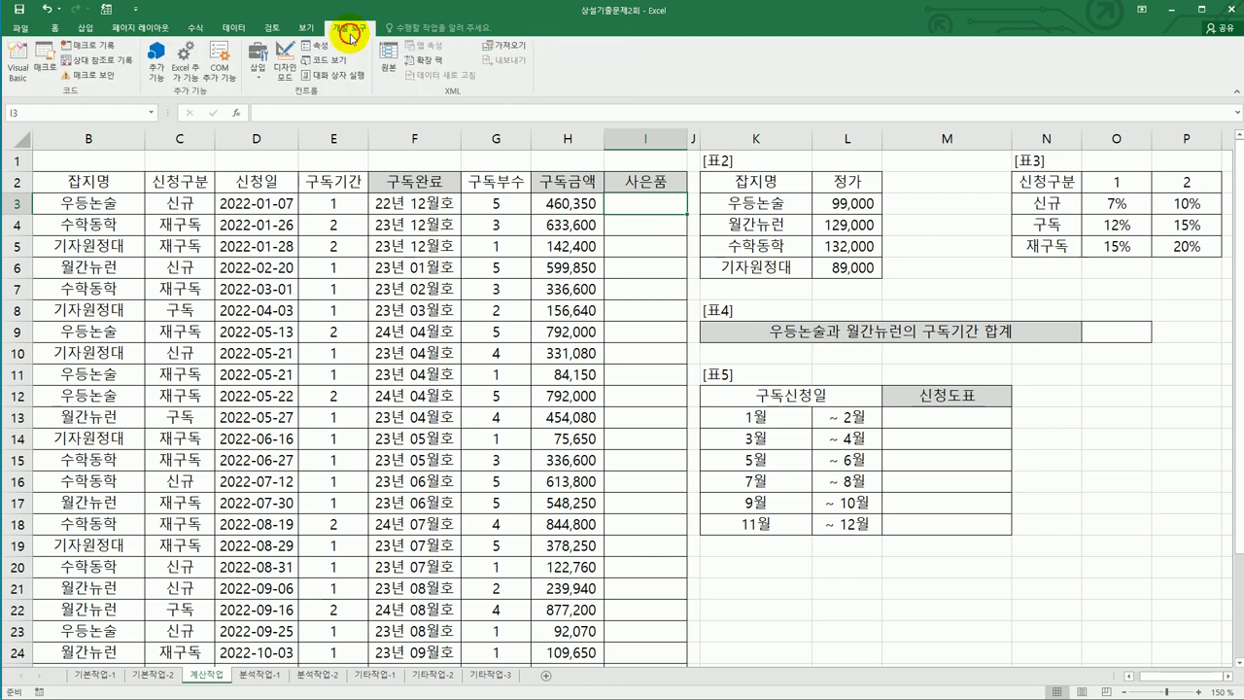
{"action": "left_click", "coordinate": [19, 70]}
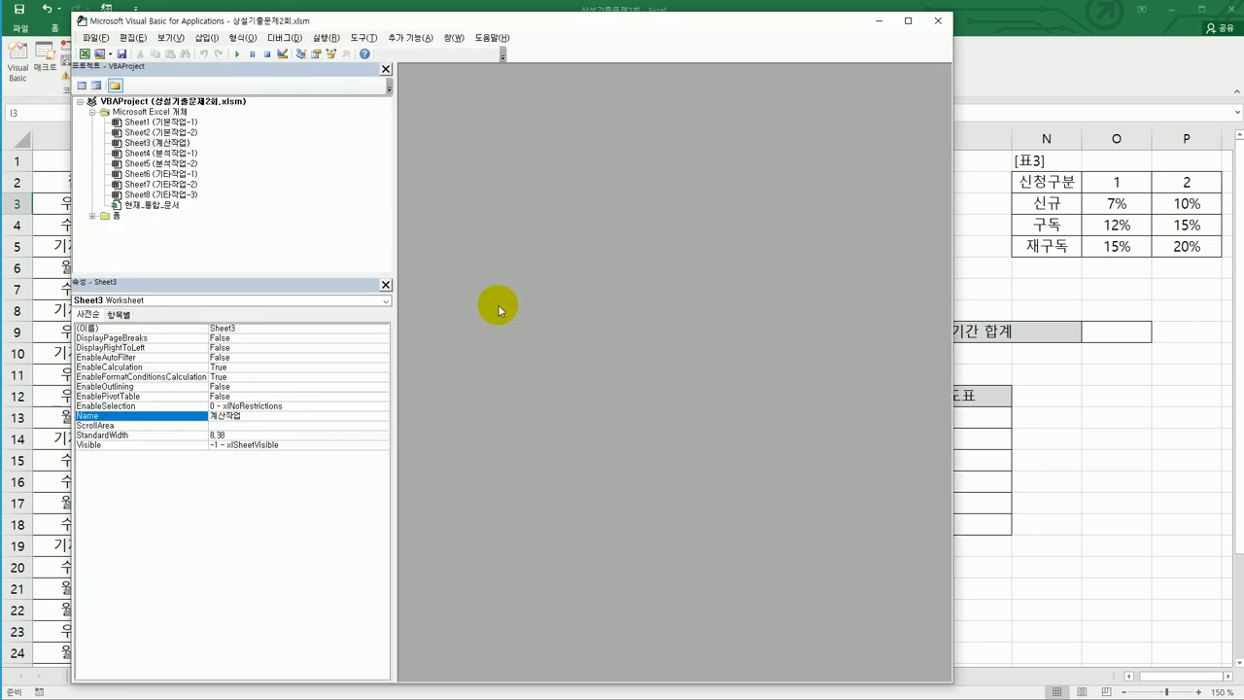
{"action": "left_click", "coordinate": [204, 40]}
{"action": "left_click", "coordinate": [179, 82]}
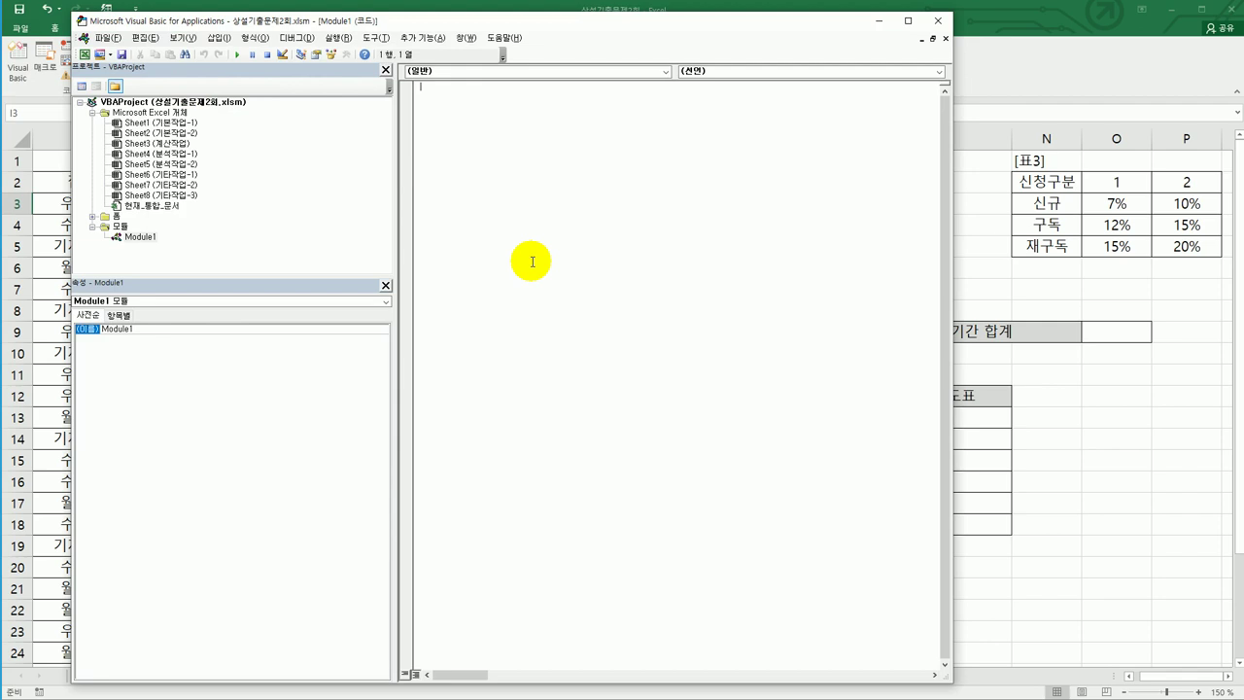
Step: Declare the public function fn사은품 with the arguments 구독기간 and 신청구분 in the new module
{"action": "type", "text": "public "}
{"action": "type", "text": "function"}
{"action": "type", "text": " fn상"}
{"action": "type", "text": "은품("}
{"action": "type", "text": "구독기간,"}
{"action": "type", "text": " 신청구분)"}
{"action": "key", "text": "Return"}
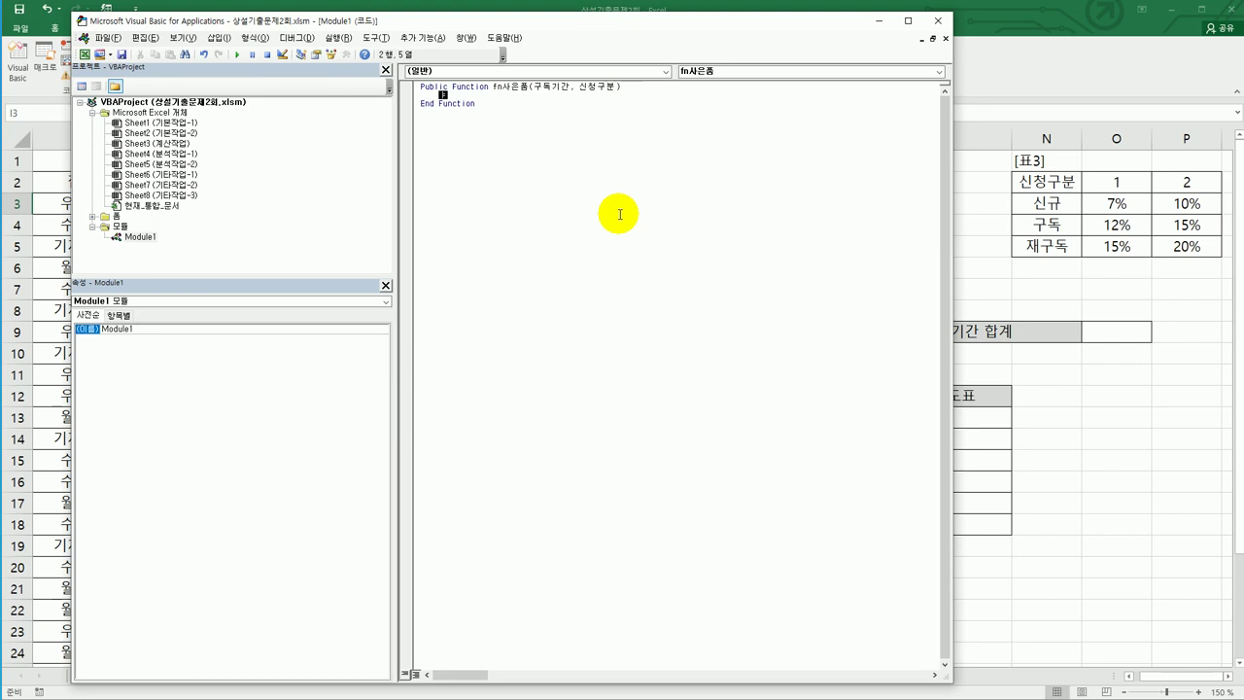
Step: Begin the function body with If 구독기간 = 1 And 신청구분 = "신규" Then
{"action": "key", "text": "Return"}
{"action": "type", "text": "if "}
{"action": "type", "text": "구"}
{"action": "type", "text": "독기간 "}
{"action": "type", "text": "ㅋ 1"}
{"action": "type", "text": " an"}
{"action": "type", "text": "d 신청구"}
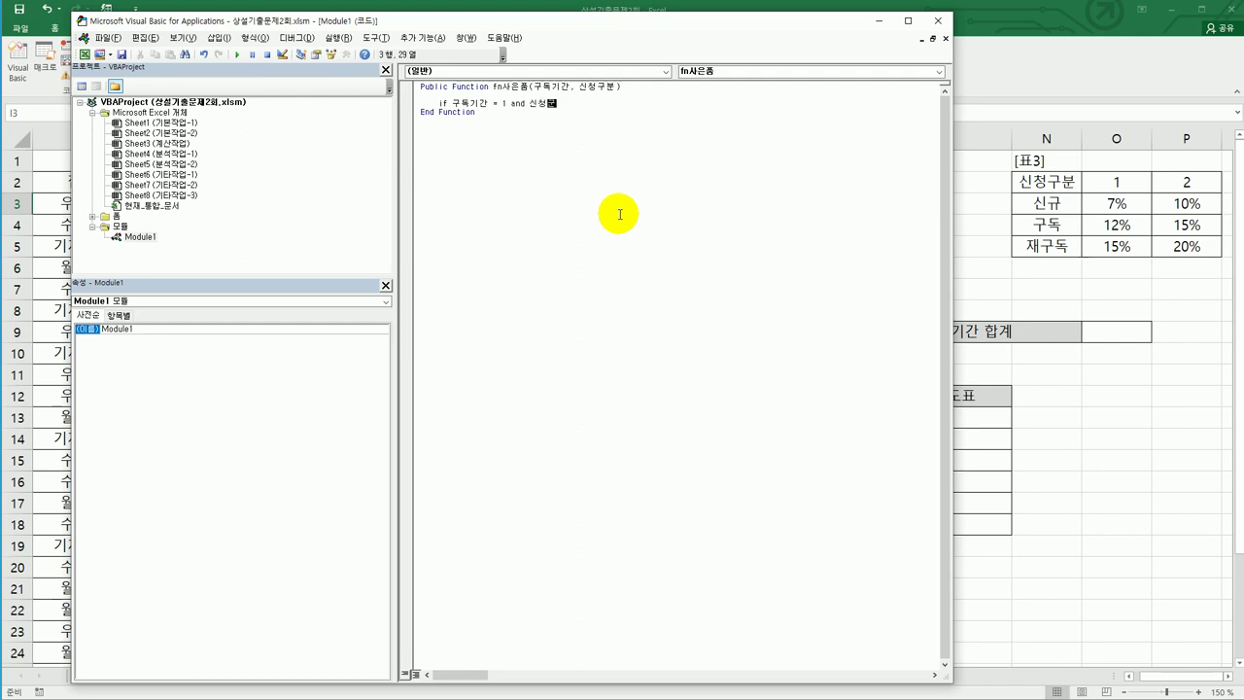
{"action": "type", "text": "분 "}
{"action": "type", "text": "= \"tl"}
{"action": "key", "text": "BackSpace"}
{"action": "key", "text": "BackSpace"}
{"action": "key", "text": "Hangul"}
{"action": "type", "text": "신ㅊ"}
{"action": "type", "text": "\" Then"}
{"action": "key", "text": "Return"}
Step: Assign "" to fn사은품 in the Then branch and "문화상품권" in the Else branch, and close the block with End If
{"action": "type", "text": "fn"}
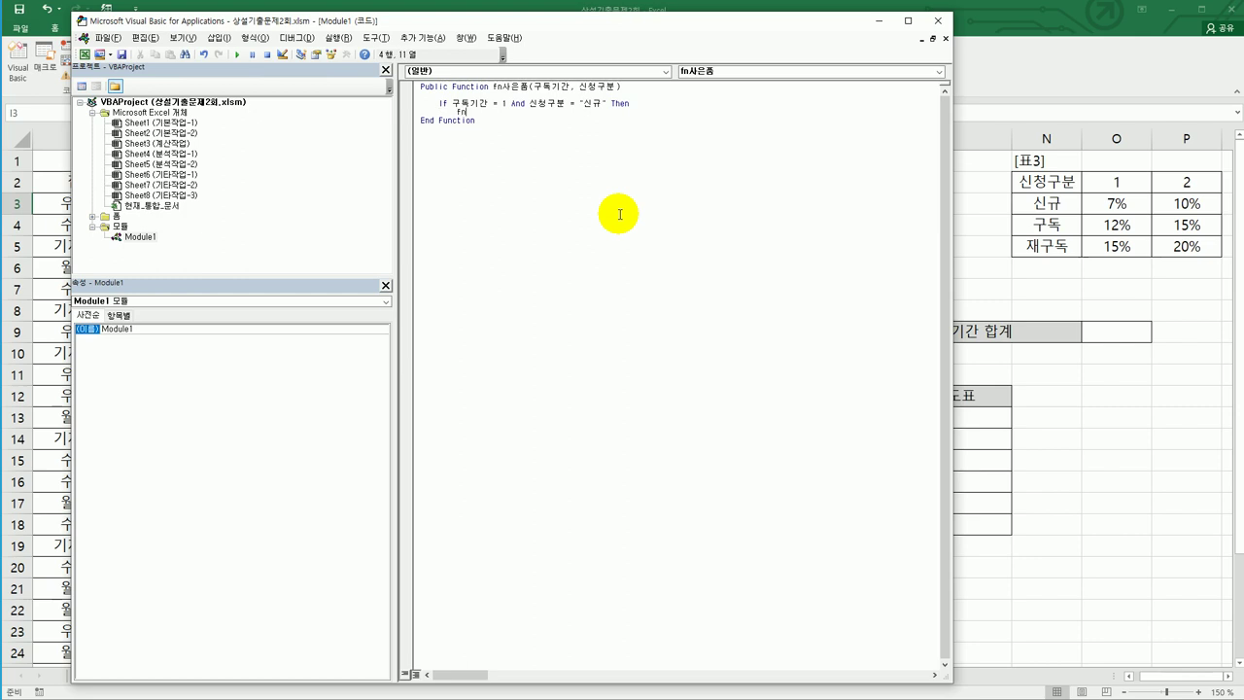
{"action": "type", "text": "사은품 = \"\""}
{"action": "key", "text": "Return"}
{"action": "type", "text": "Else"}
{"action": "key", "text": "Return"}
{"action": "key", "text": "Tab"}
{"action": "type", "text": "fnㅅ은품 = "}
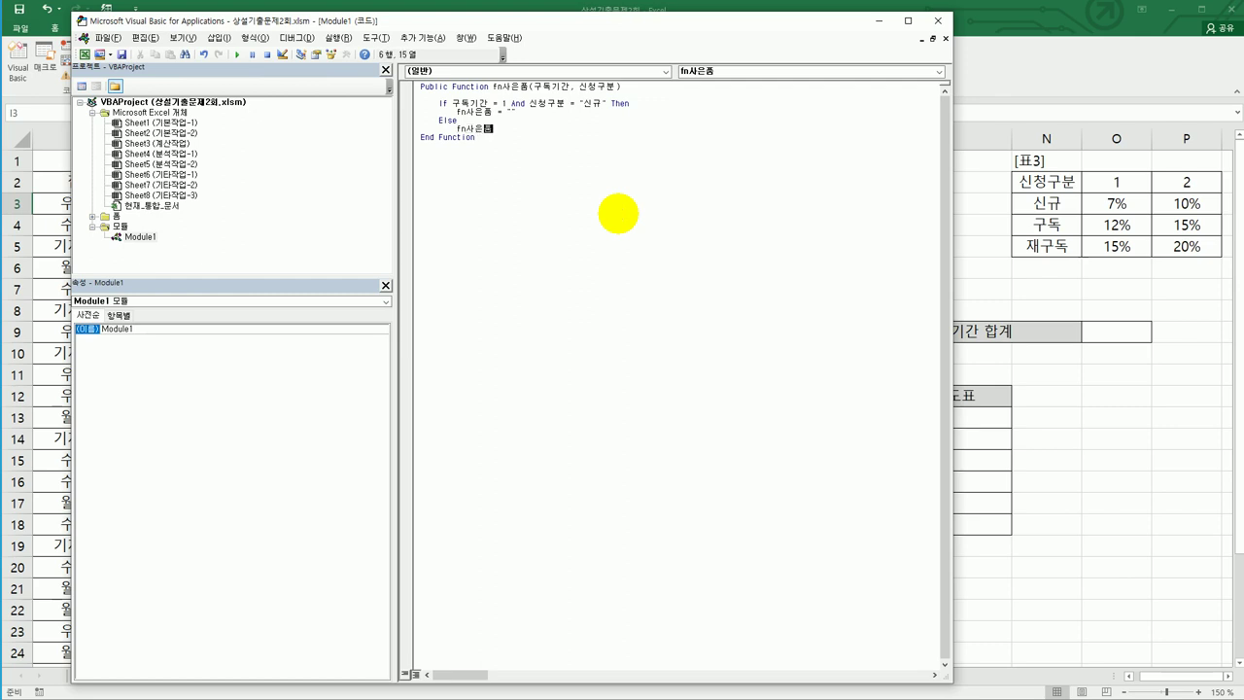
{"action": "type", "text": "\"문화상품권\""}
{"action": "key", "text": "Return"}
{"action": "type", "text": "end if"}
{"action": "key", "text": "Return"}
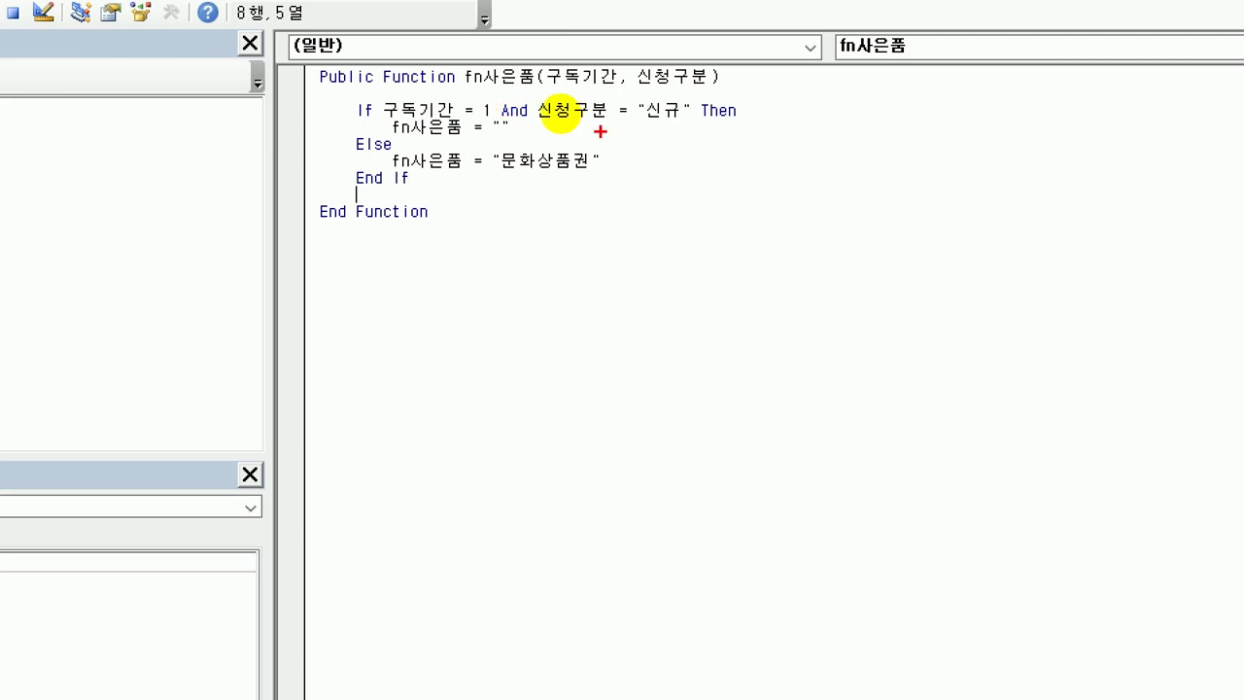
{"action": "left_click_drag", "start_coordinate": [629, 122], "coordinate": [697, 122]}
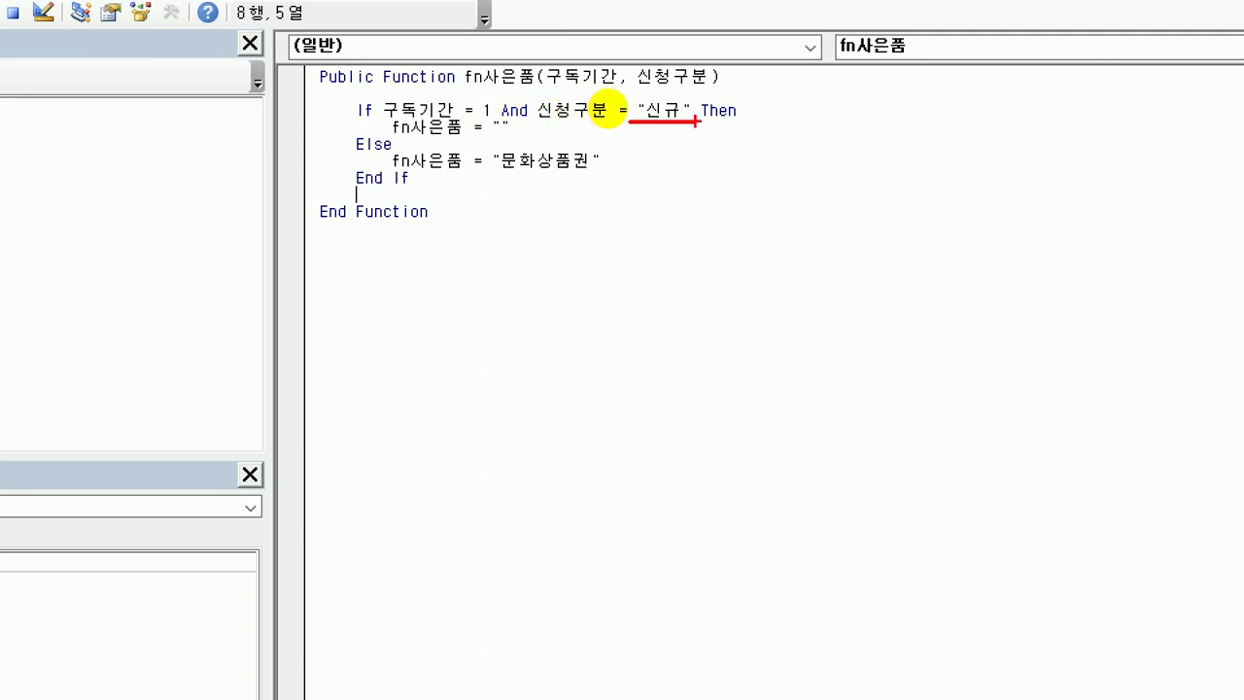
{"action": "left_click_drag", "start_coordinate": [480, 132], "coordinate": [540, 133]}
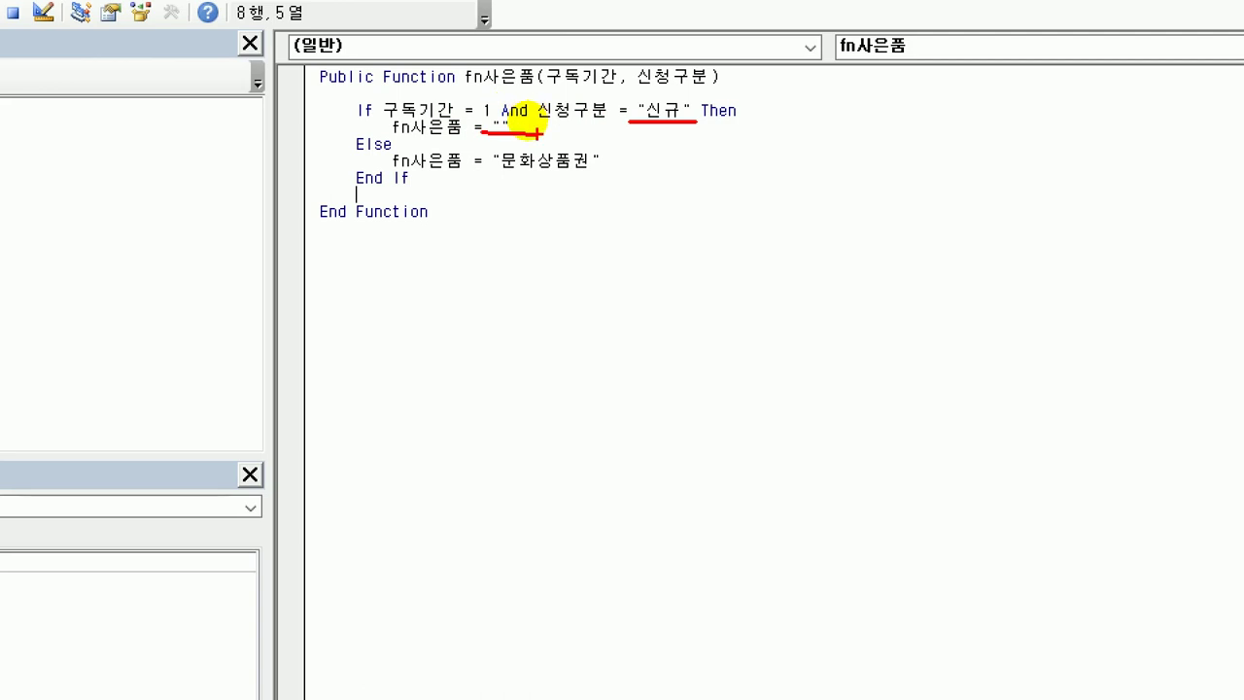
{"action": "left_click_drag", "start_coordinate": [490, 173], "coordinate": [615, 173]}
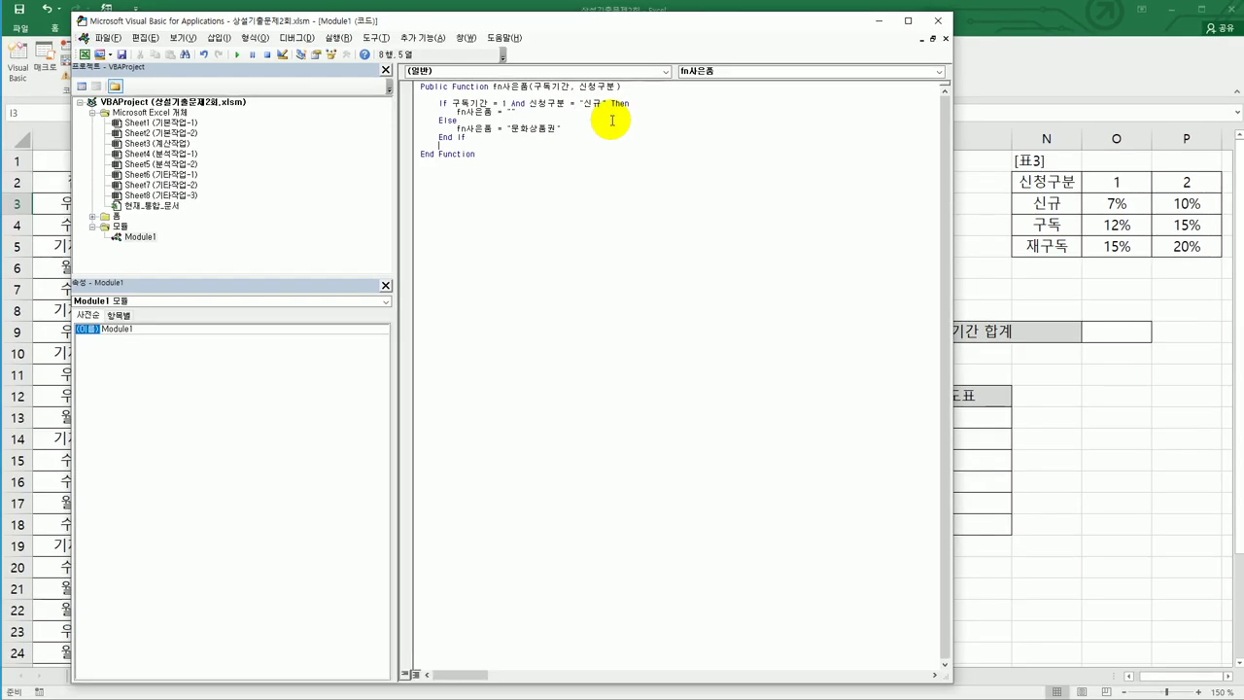
Step: Close the Visual Basic editor and insert the user-defined function fn사은품 into I3
{"action": "left_click", "coordinate": [932, 21]}
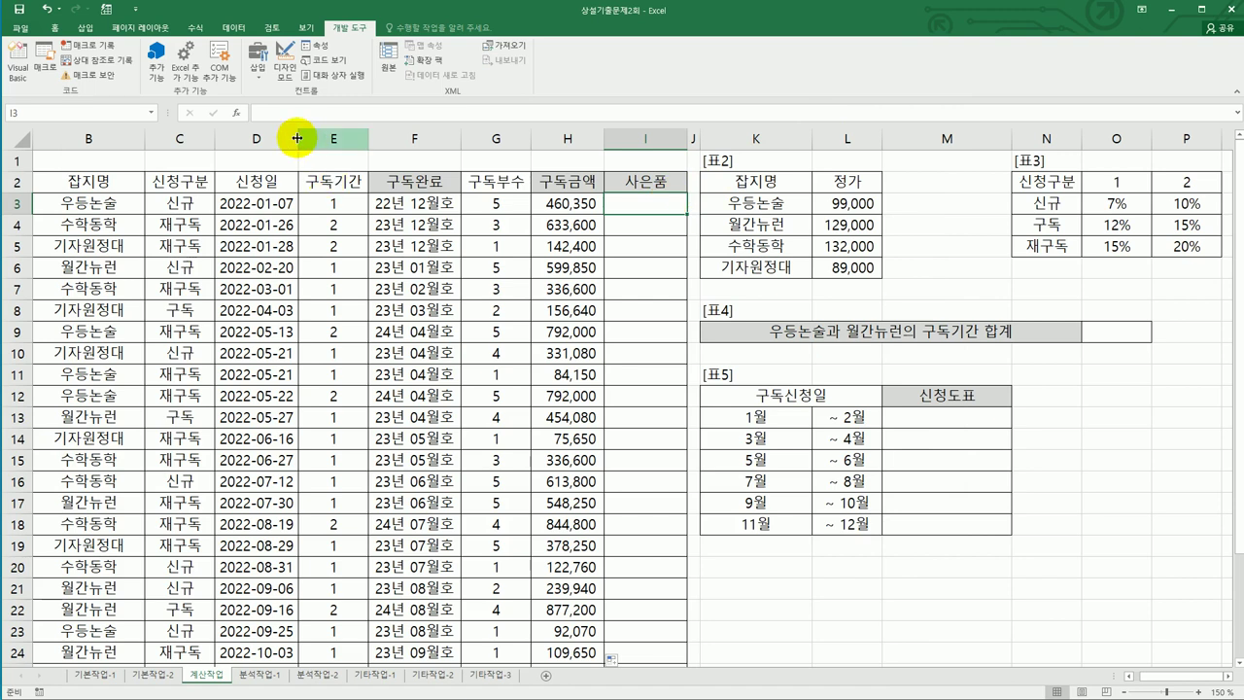
{"action": "left_click", "coordinate": [237, 113]}
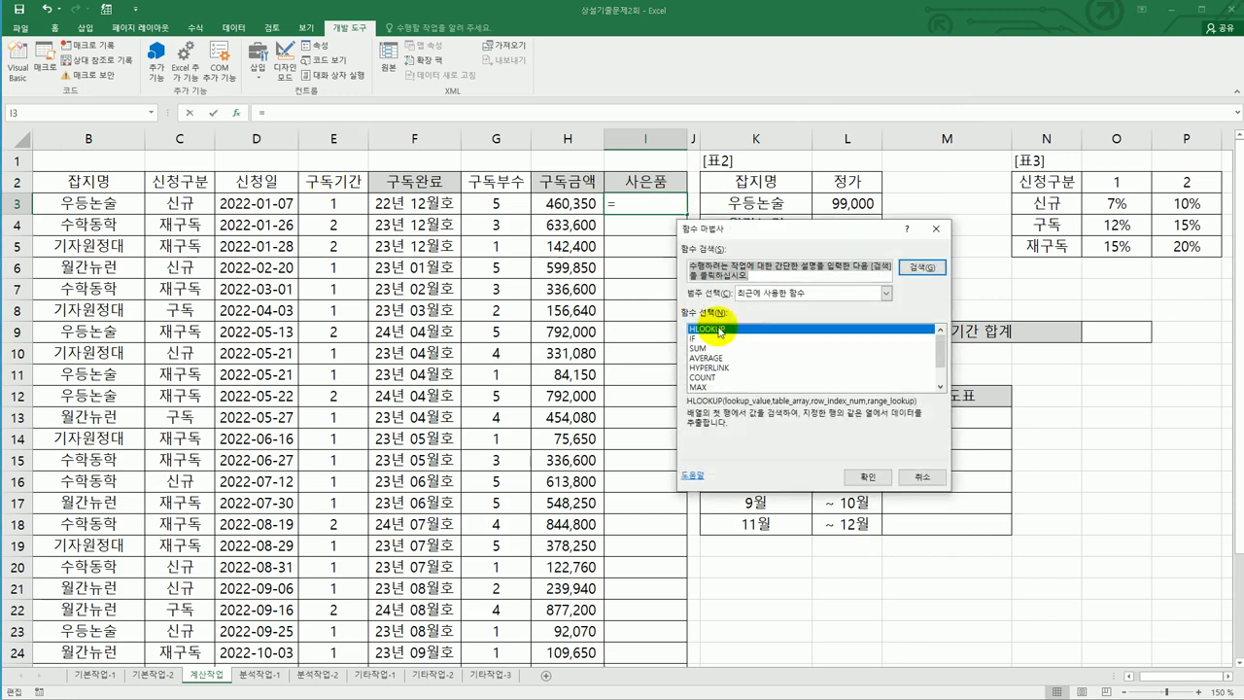
{"action": "left_click", "coordinate": [885, 292]}
{"action": "left_click", "coordinate": [775, 414]}
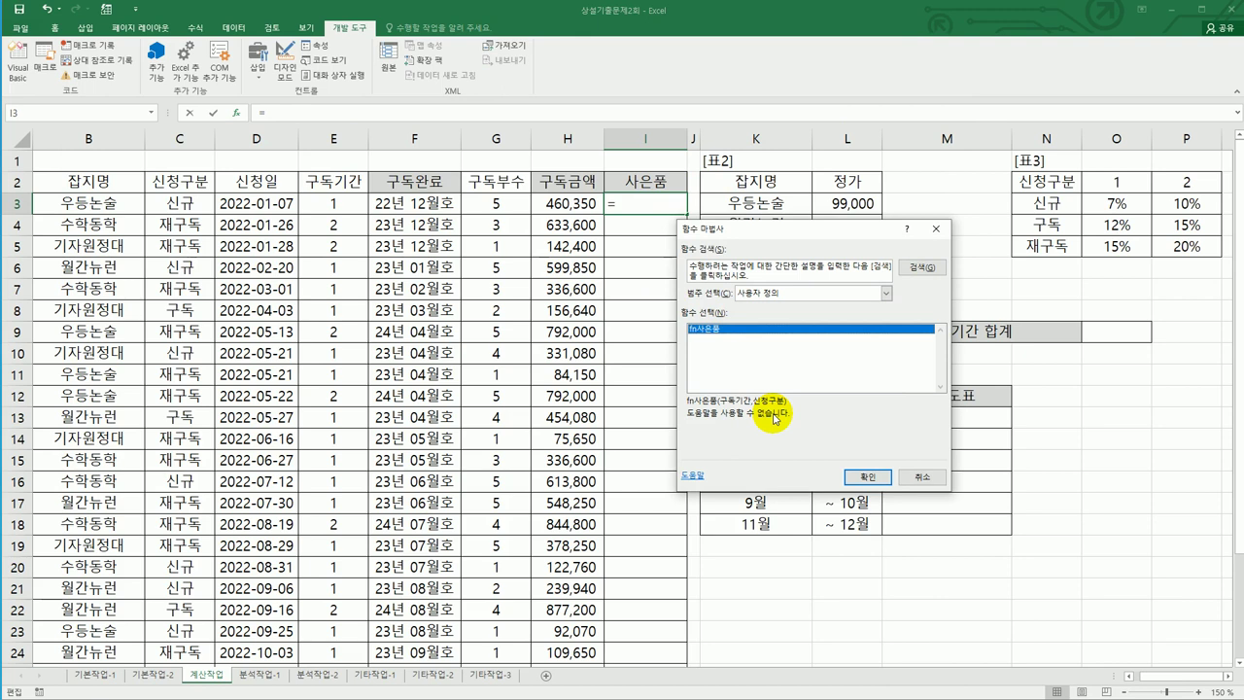
{"action": "left_click", "coordinate": [868, 477]}
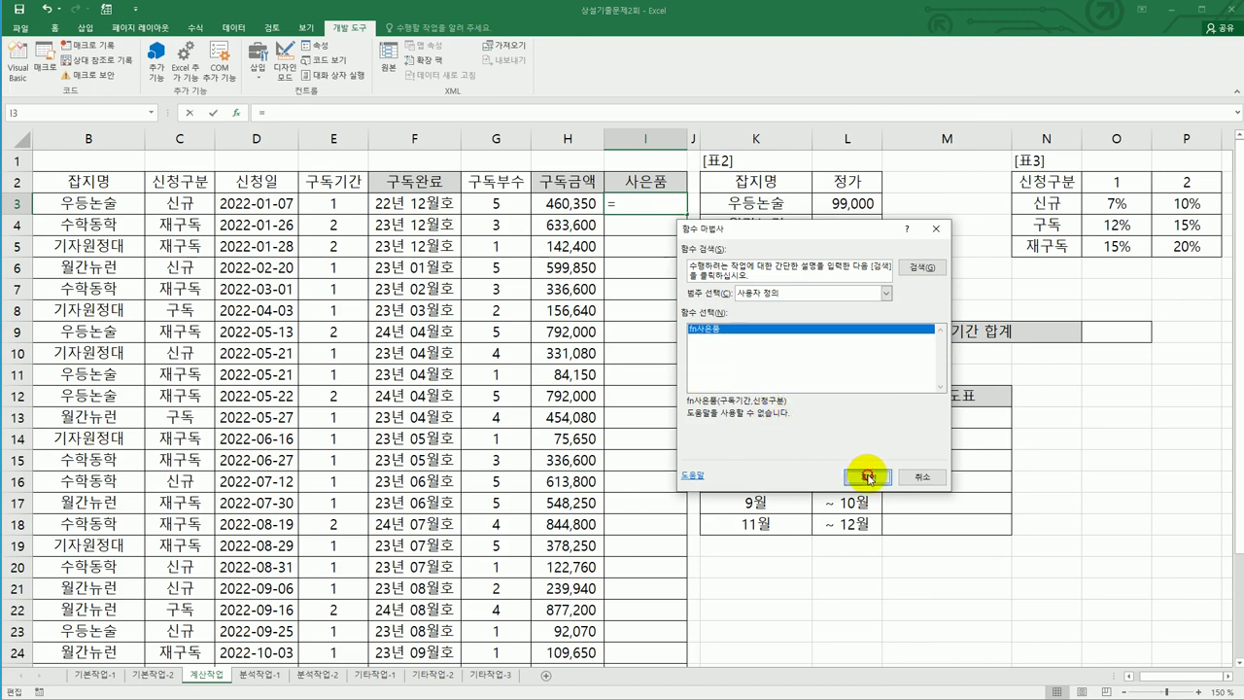
Step: Set the fn사은품 arguments to E3 for 구독기간 and C3 for 신청구분, and commit the formula
{"action": "left_click", "coordinate": [352, 204]}
{"action": "left_click", "coordinate": [737, 325]}
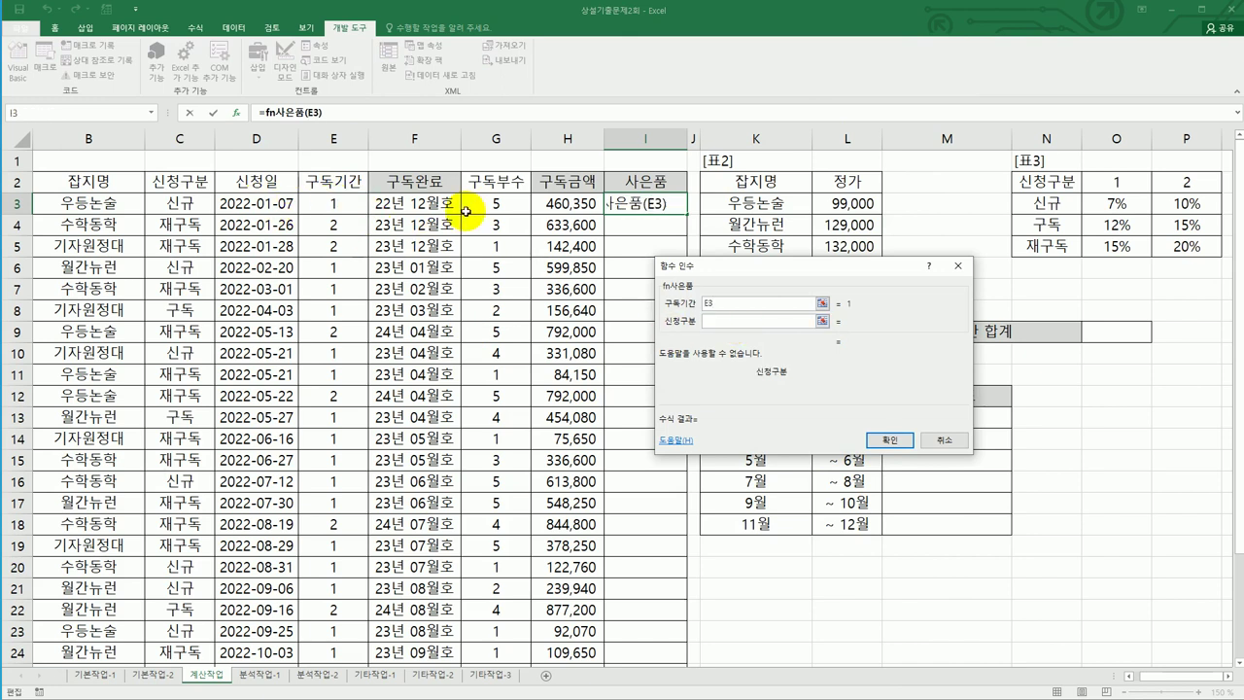
{"action": "left_click", "coordinate": [180, 203]}
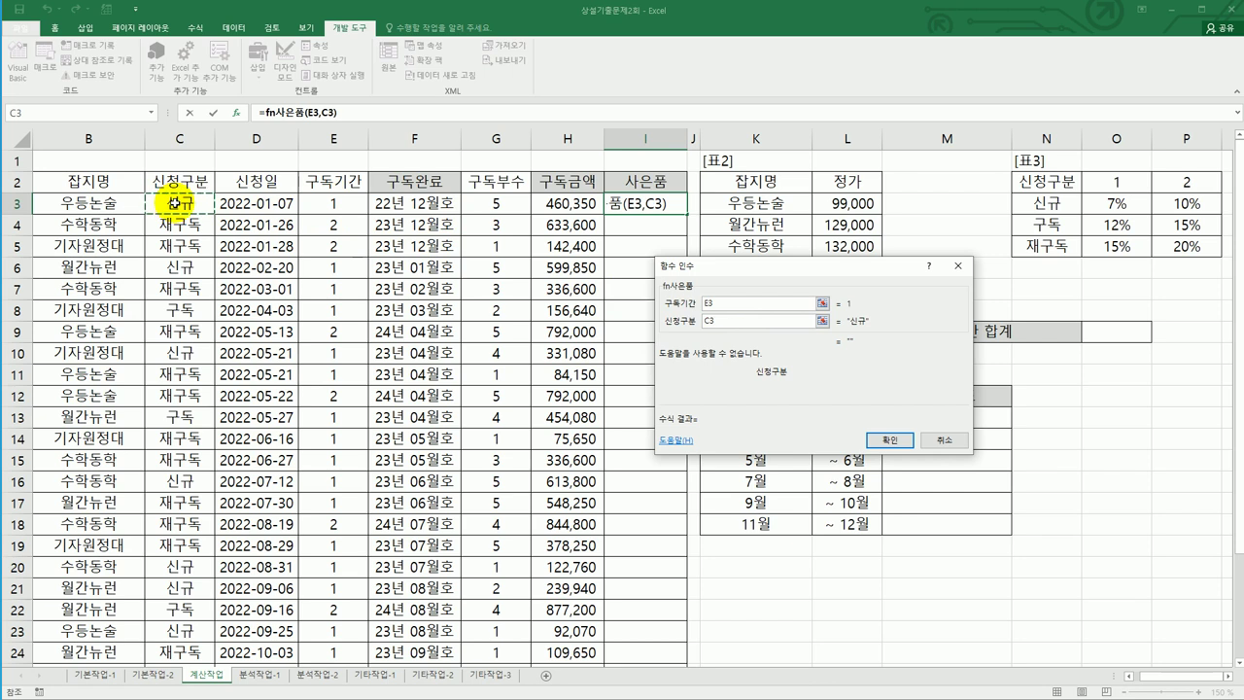
{"action": "left_click", "coordinate": [877, 442]}
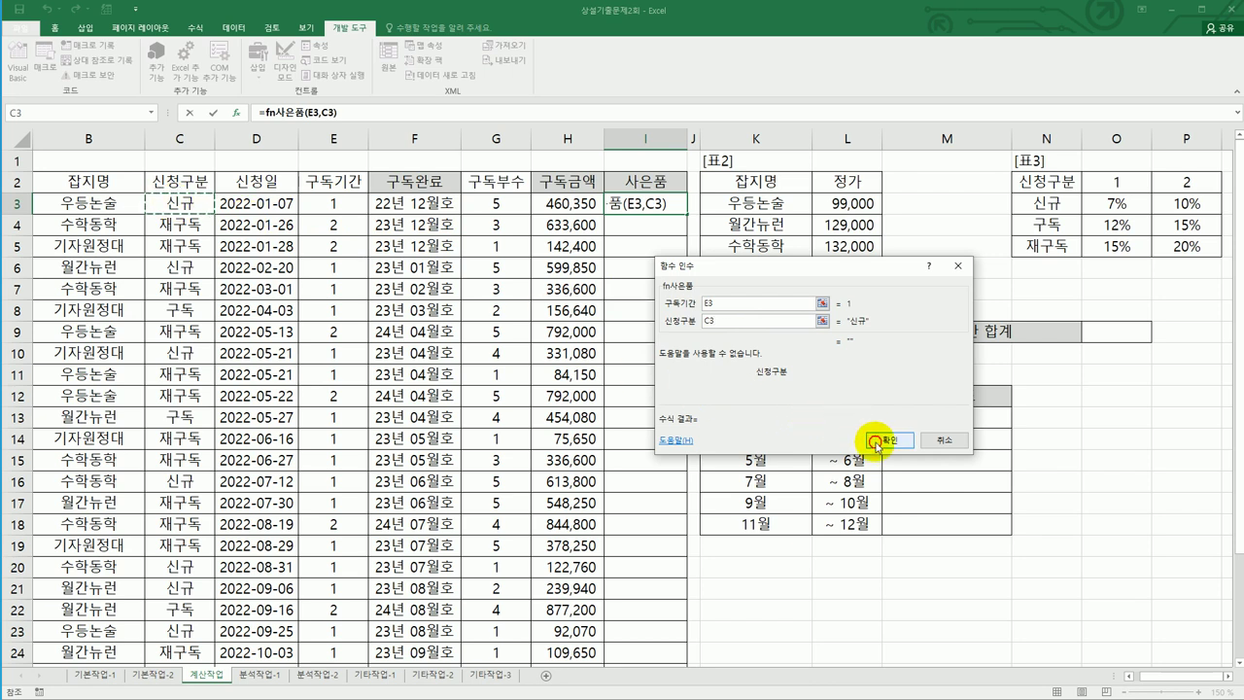
Step: Fill the fn사은품 formula from I3 down the 사은품 column and check the copied results
{"action": "left_click", "coordinate": [339, 205]}
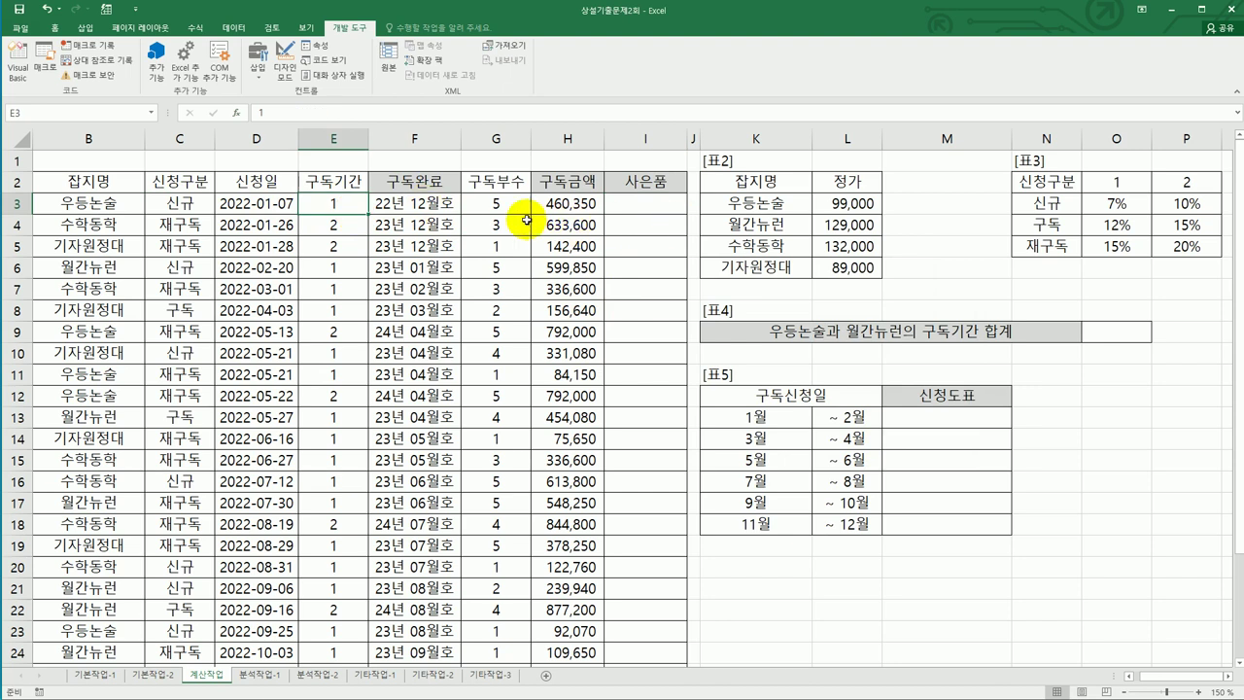
{"action": "left_click", "coordinate": [182, 202]}
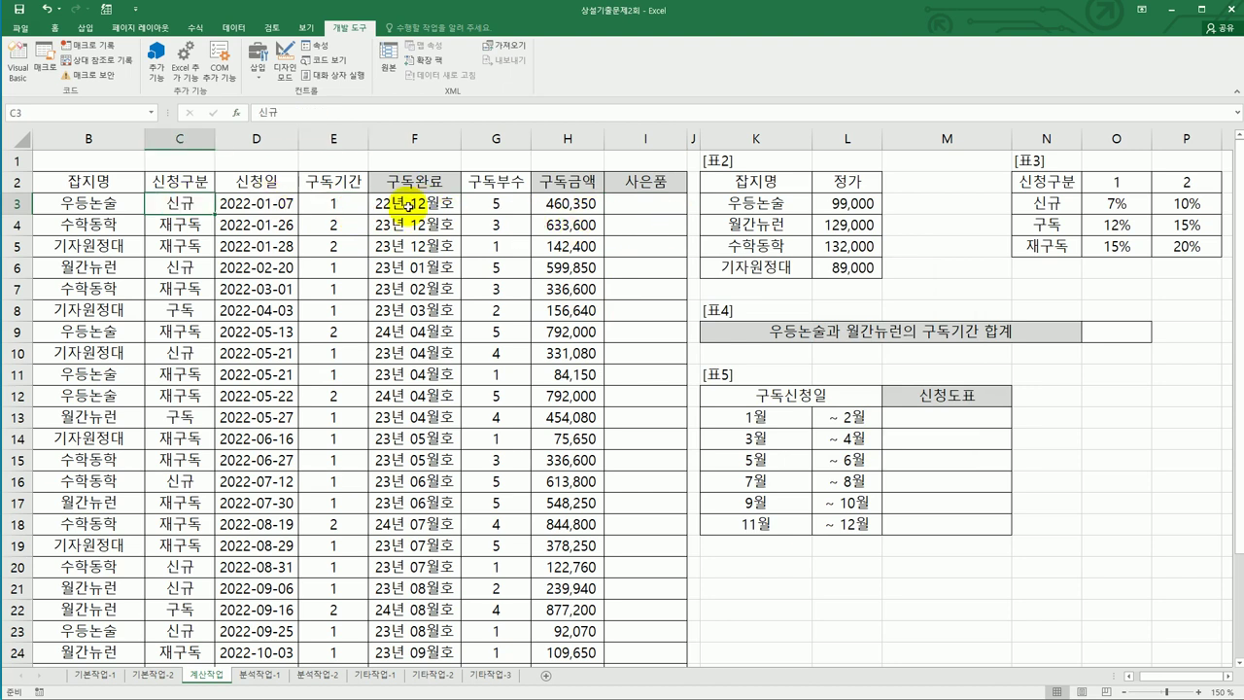
{"action": "left_click", "coordinate": [659, 202]}
{"action": "double_click", "coordinate": [686, 215]}
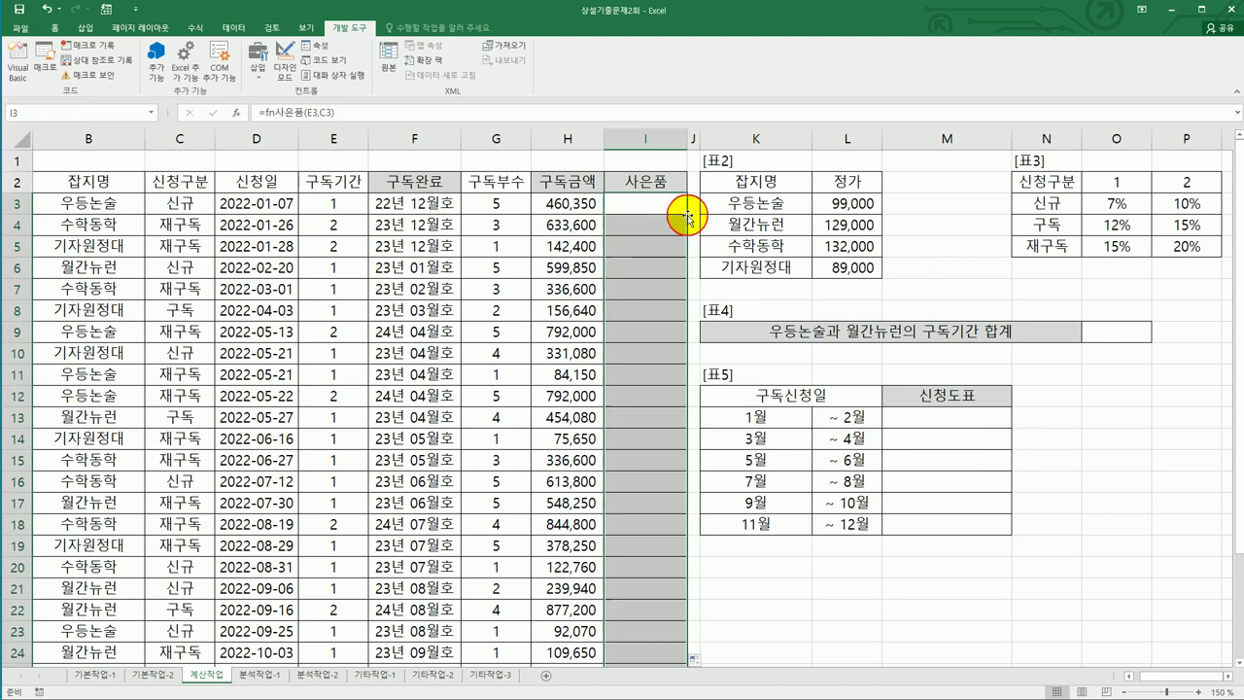
{"action": "scroll", "coordinate": [686, 215], "scroll_direction": "down", "scroll_amount": 2}
{"action": "scroll", "coordinate": [686, 215], "scroll_direction": "down", "scroll_amount": 2}
{"action": "scroll", "coordinate": [681, 214], "scroll_direction": "up", "scroll_amount": 4}
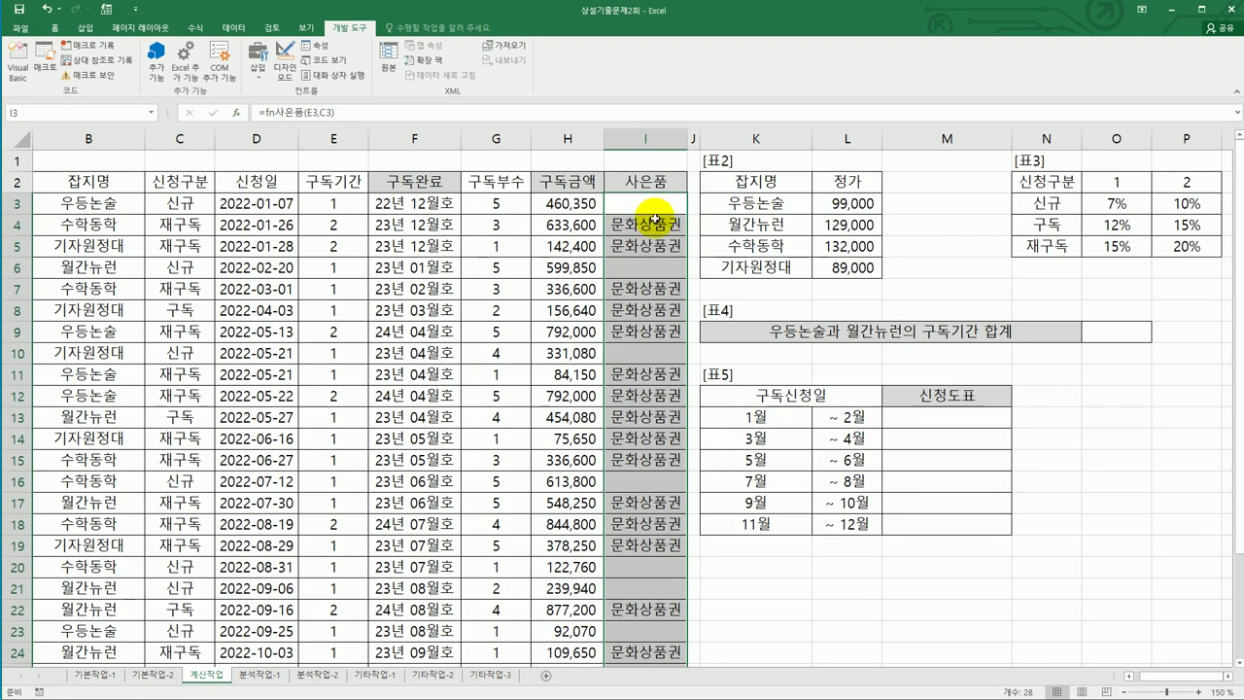
{"action": "left_click", "coordinate": [647, 204]}
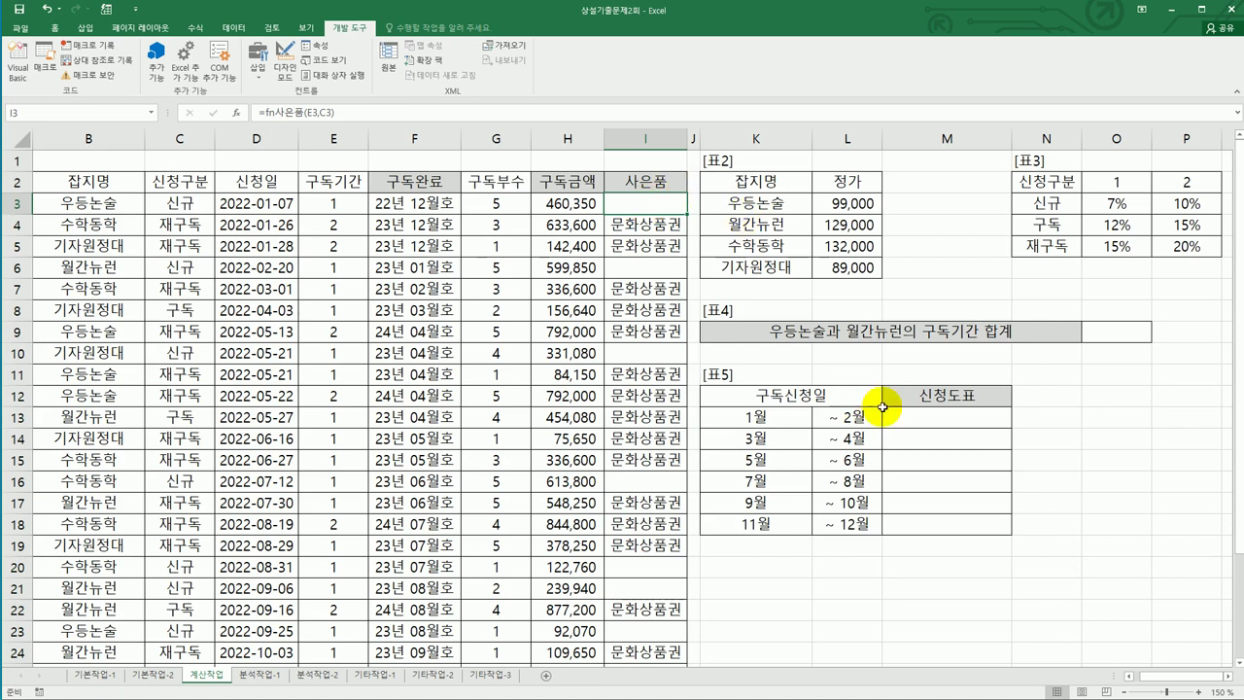
Step: Start a formula in the 표4 total cell O9 with SUM and a nested IF, opening a parenthesis for the first condition
{"action": "left_click", "coordinate": [1125, 332]}
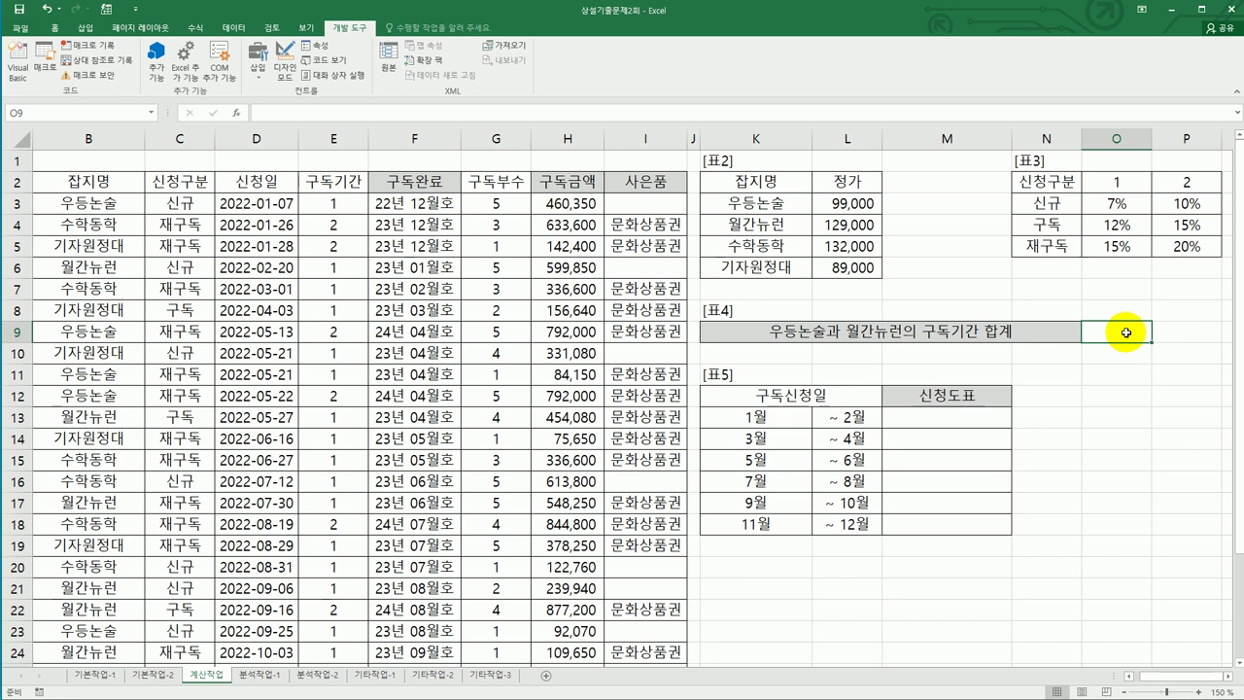
{"action": "type", "text": "="}
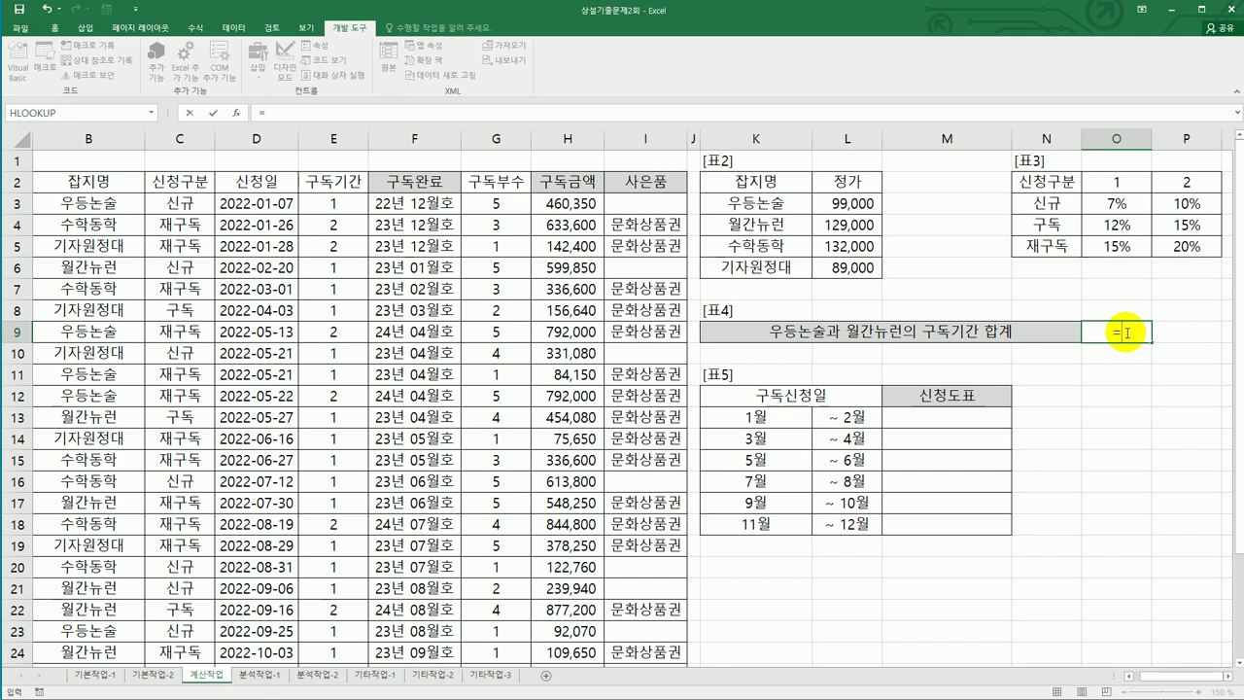
{"action": "type", "text": "sum("}
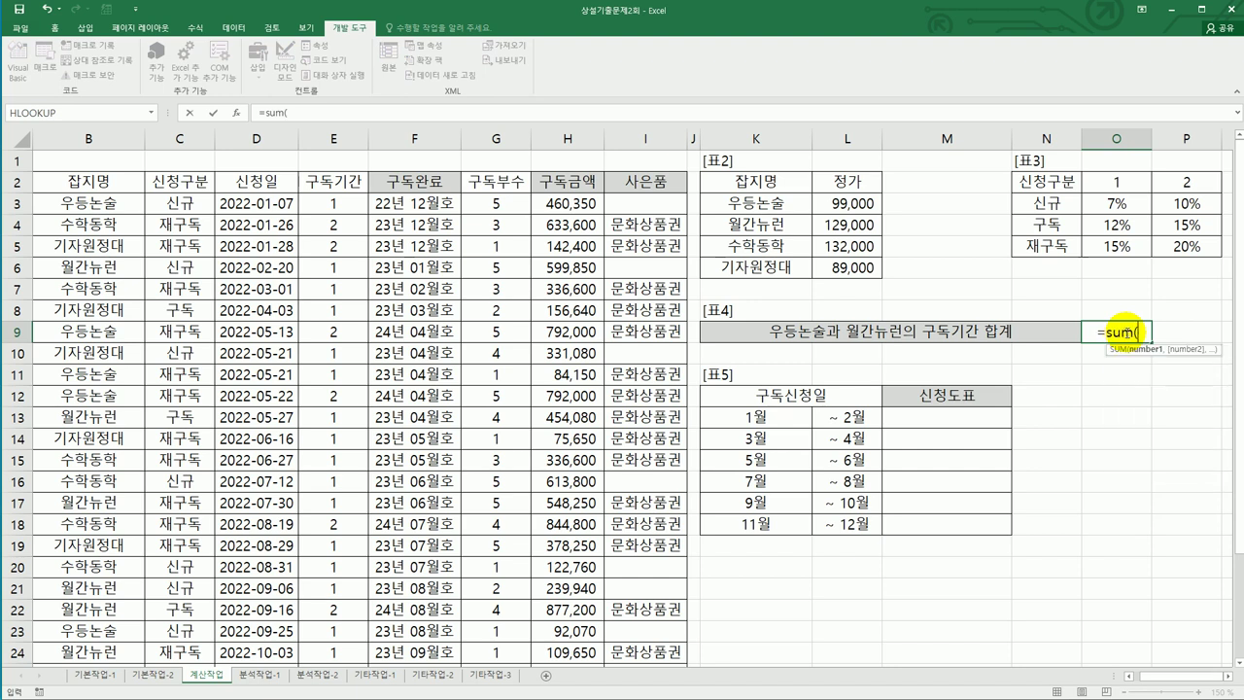
{"action": "type", "text": "if("}
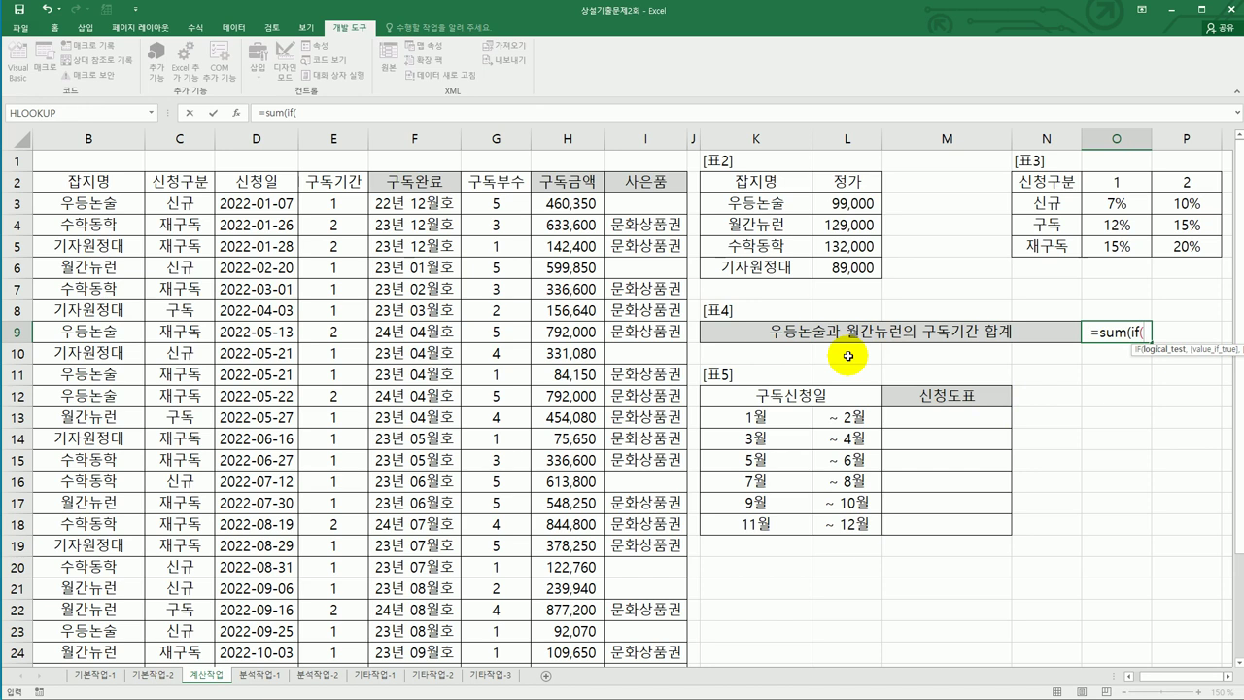
{"action": "type", "text": "("}
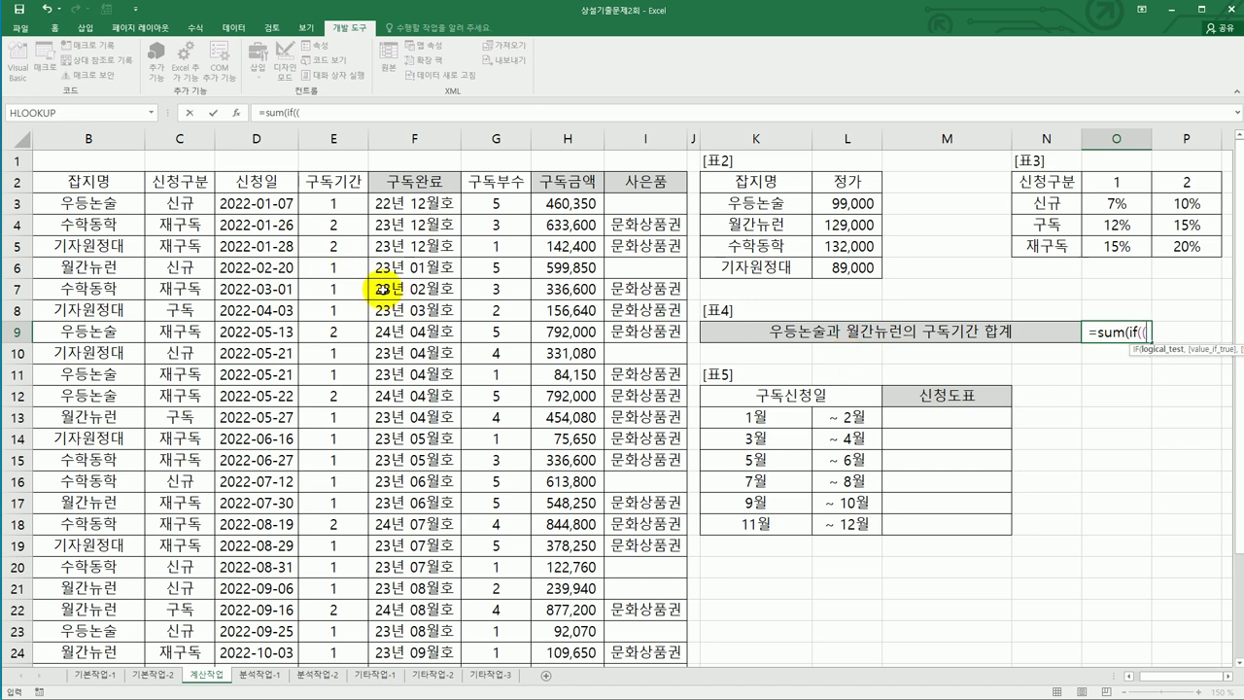
Step: Enter B3:B30="우등논술" as the first IF condition in the O9 formula and close its parenthesis without any following operator
{"action": "left_click_drag", "start_coordinate": [106, 205], "coordinate": [96, 630]}
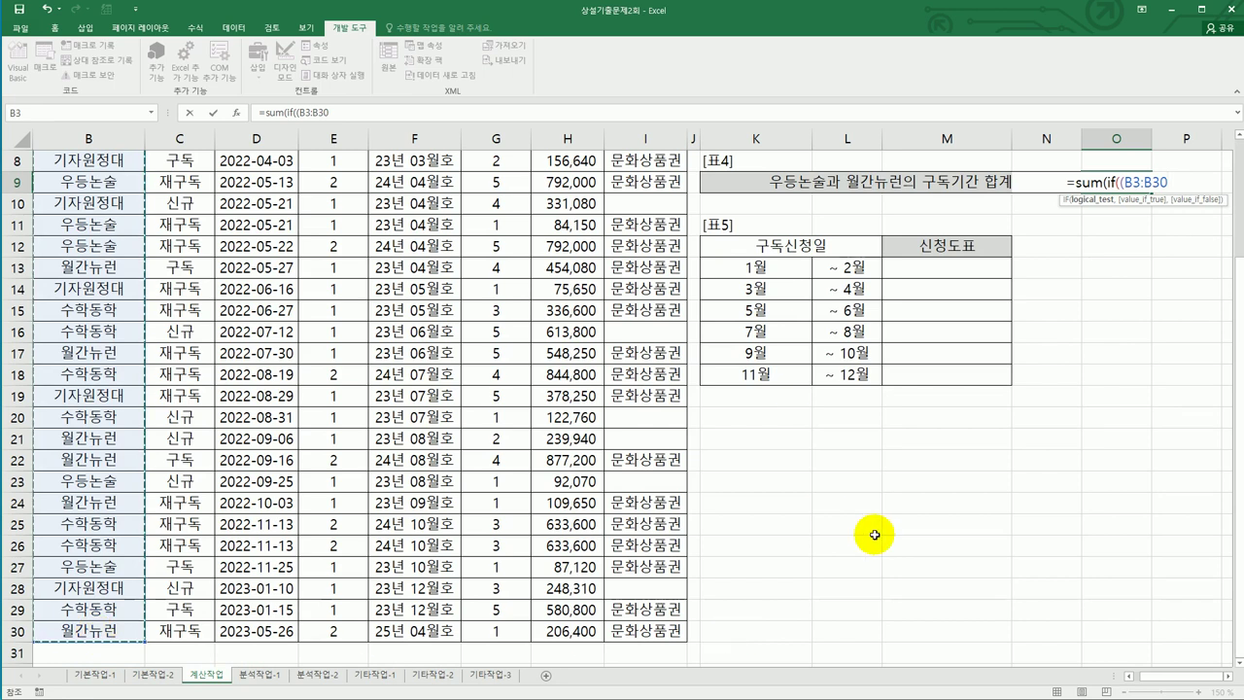
{"action": "scroll", "coordinate": [874, 536], "scroll_direction": "up", "scroll_amount": 3}
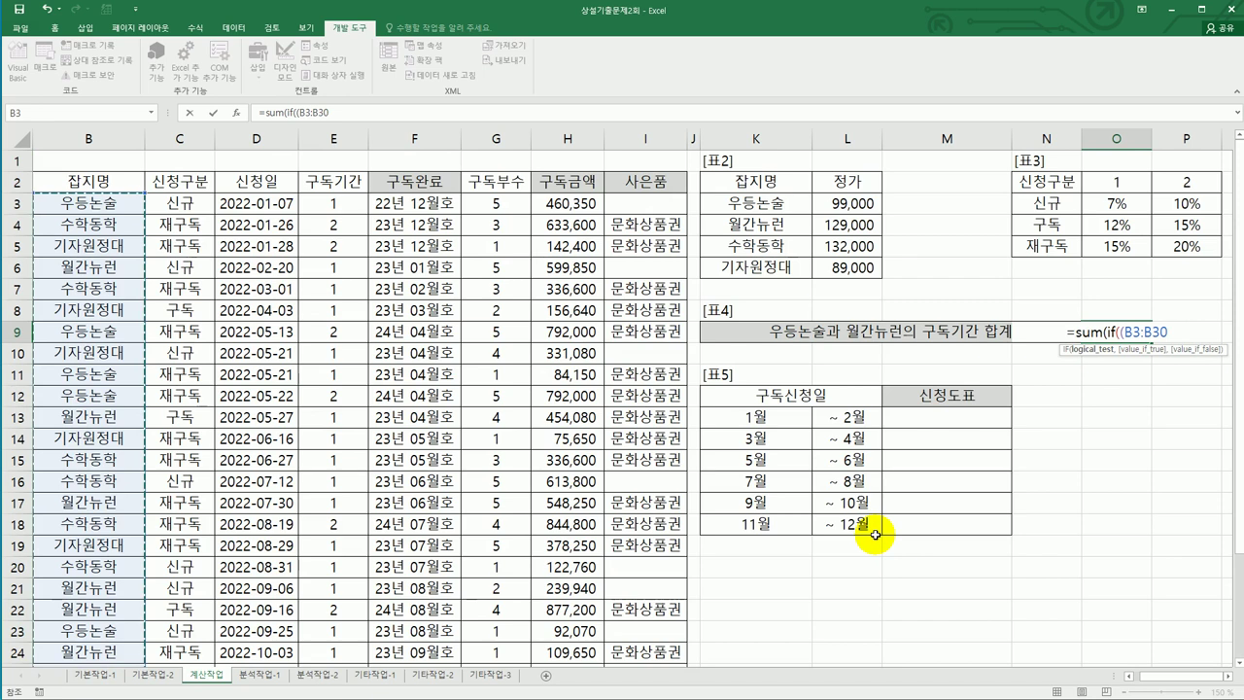
{"action": "type", "text": "="}
{"action": "type", "text": "\"우"}
{"action": "type", "text": "등논수"}
{"action": "type", "text": "ㄹ"}
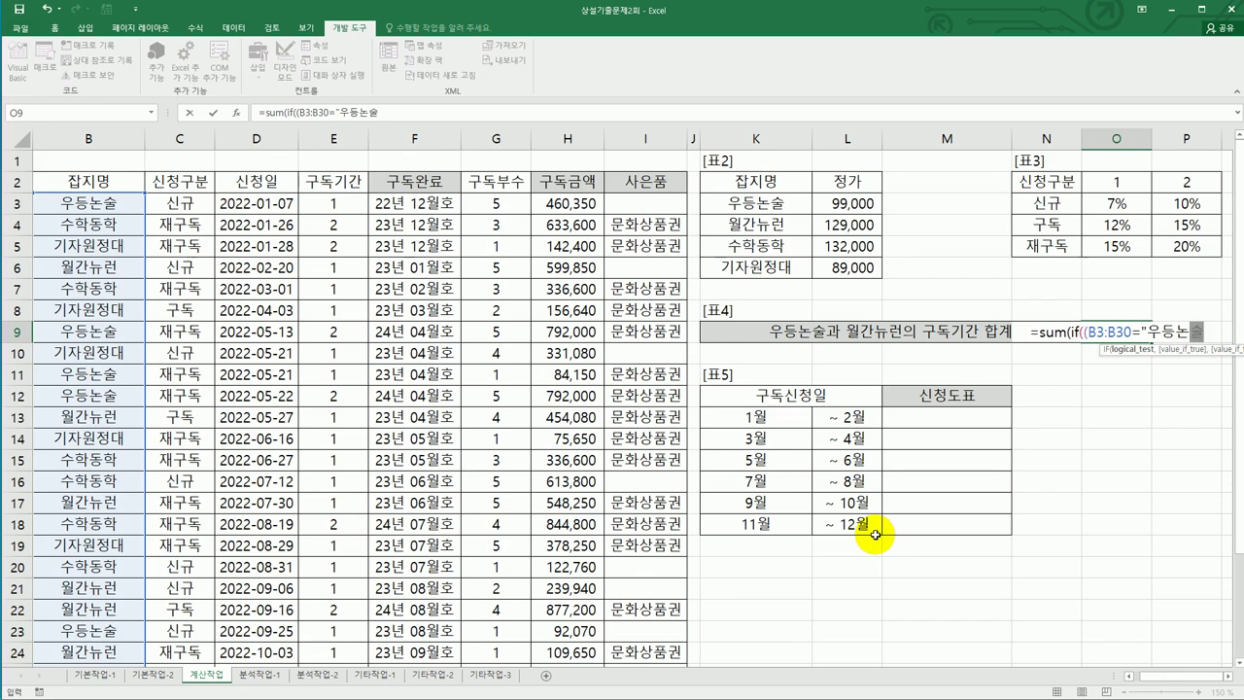
{"action": "type", "text": "\")"}
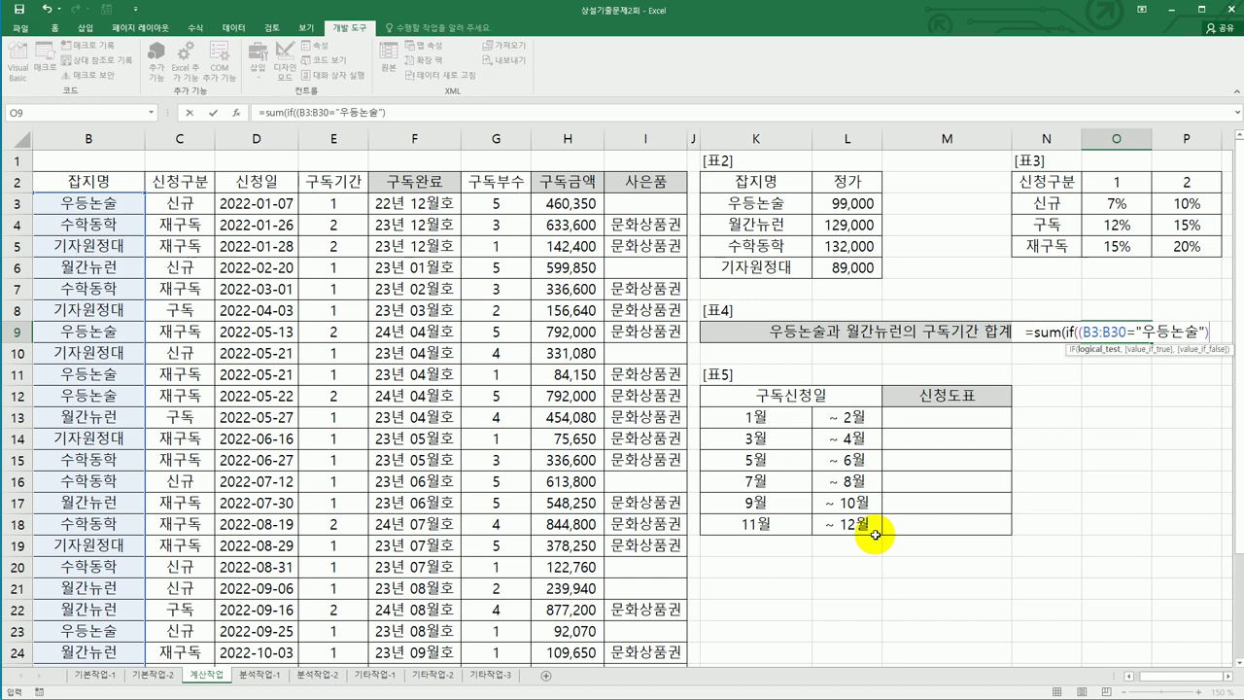
{"action": "type", "text": "*"}
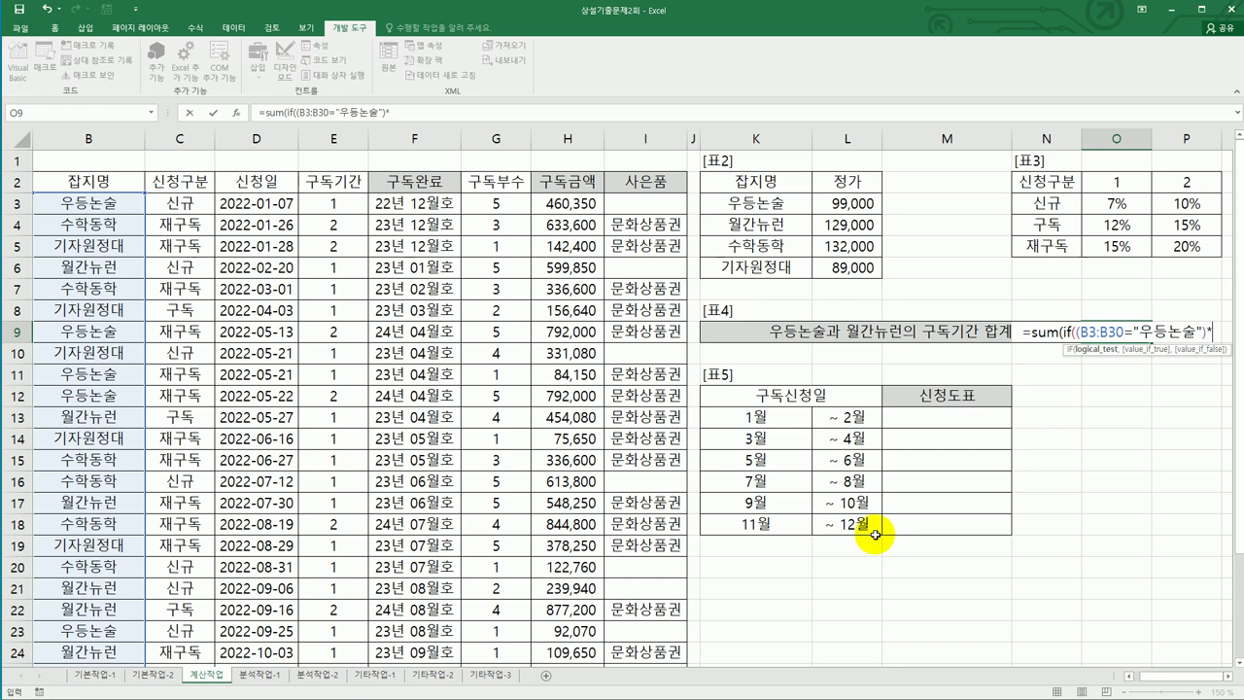
{"action": "key", "text": "BackSpace"}
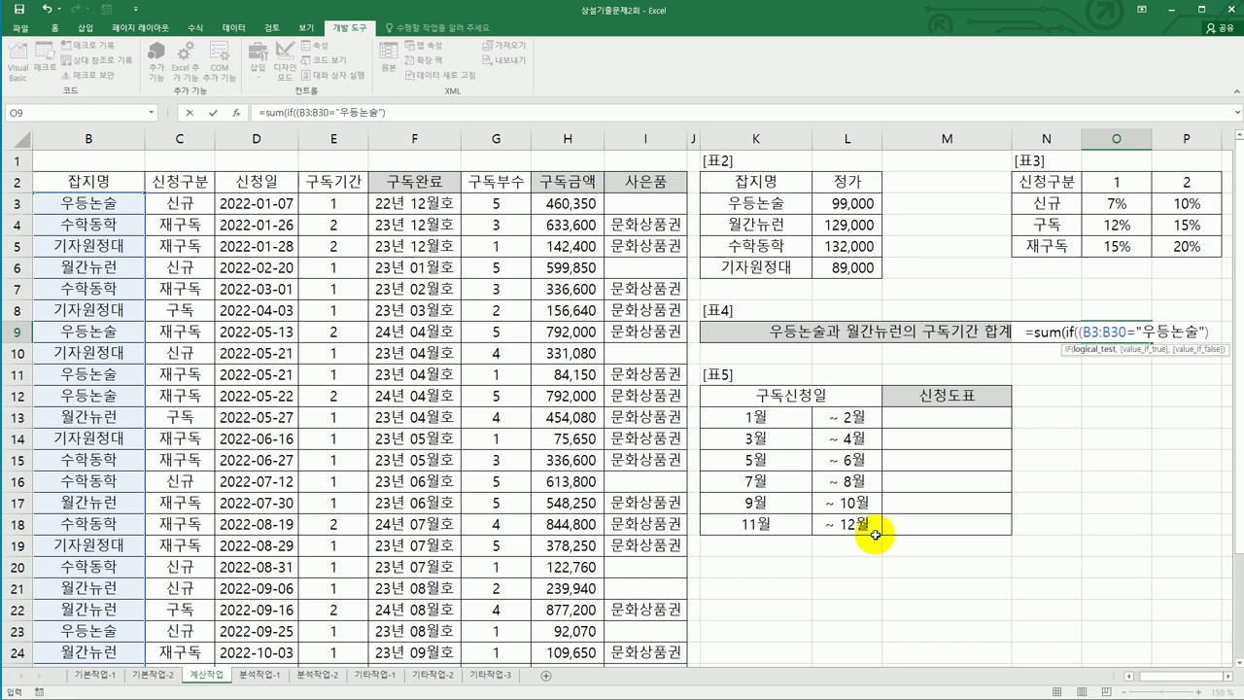
Step: Add +(B3:B30="월간뉴런") as the alternative IF condition in the O9 formula, followed by a comma
{"action": "type", "text": "+"}
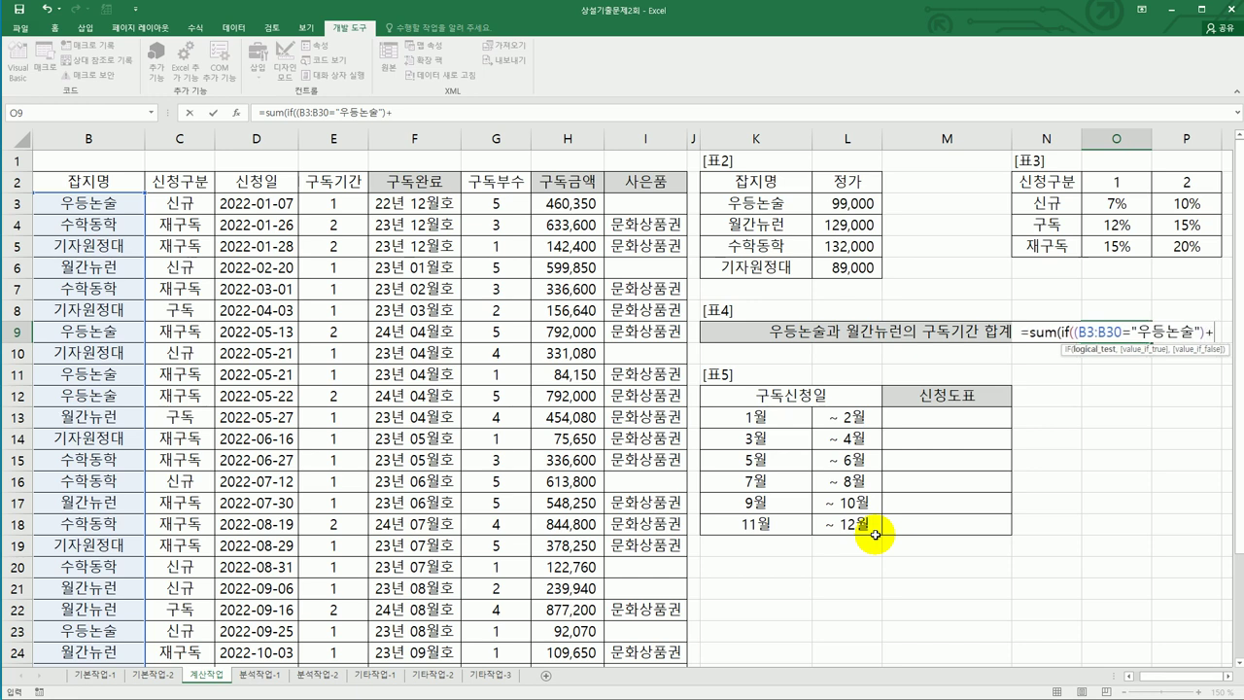
{"action": "type", "text": "("}
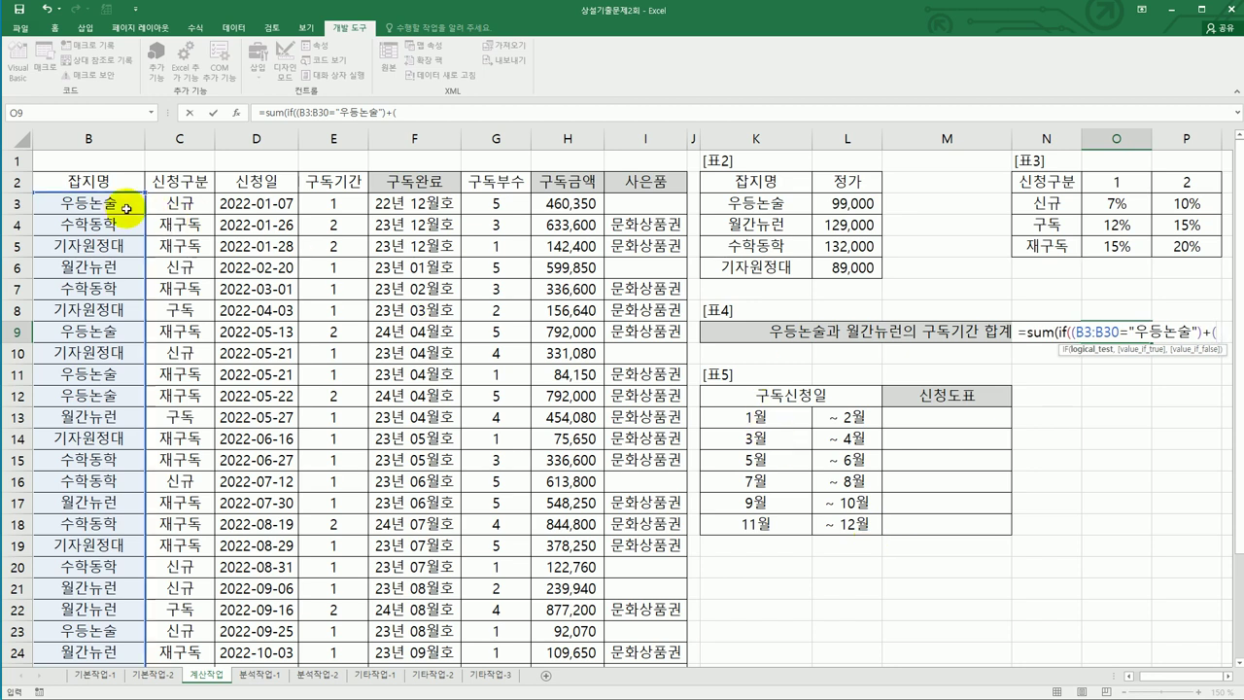
{"action": "left_click_drag", "start_coordinate": [121, 205], "coordinate": [93, 566]}
{"action": "type", "text": "=\"ㅇ"}
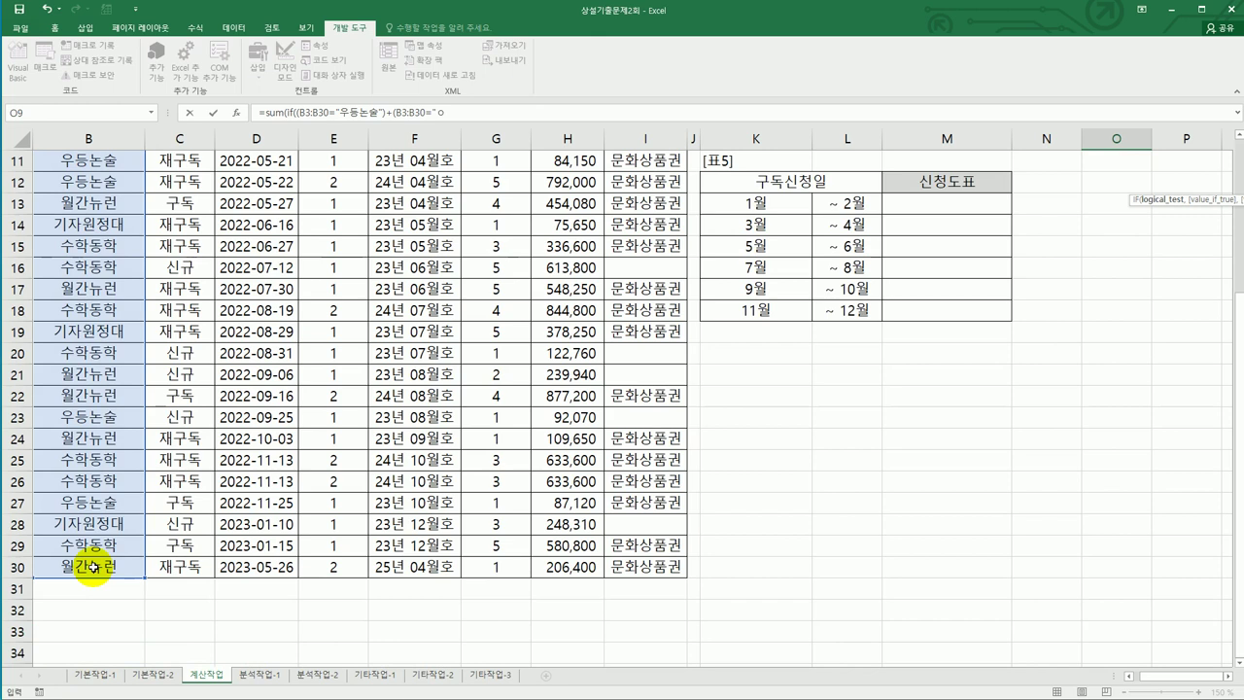
{"action": "scroll", "coordinate": [93, 566], "scroll_direction": "up", "scroll_amount": 4}
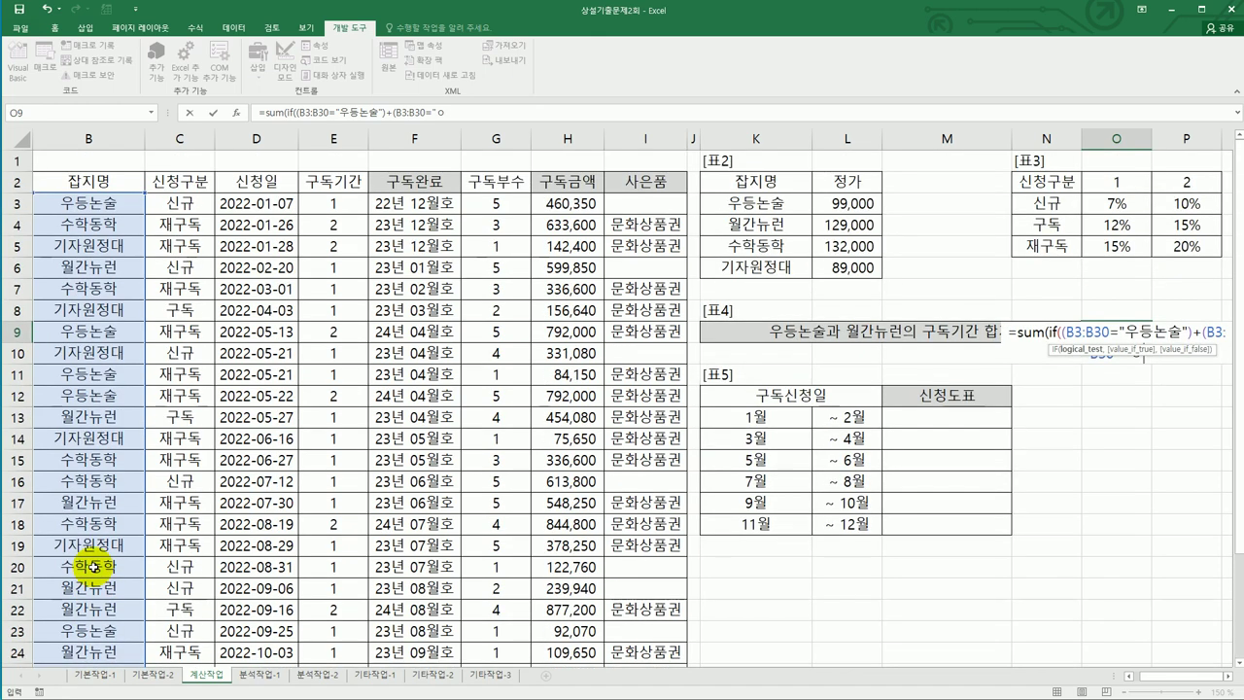
{"action": "type", "text": "\""}
{"action": "type", "text": "월"}
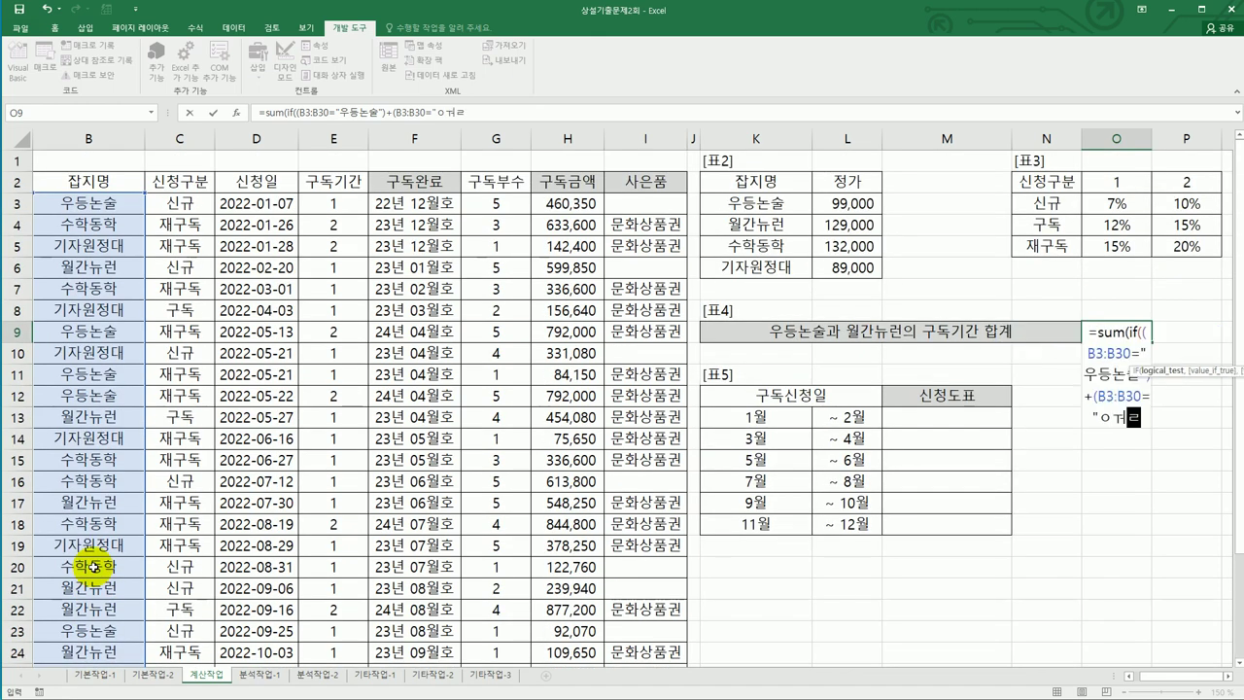
{"action": "key", "text": "BackSpace"}
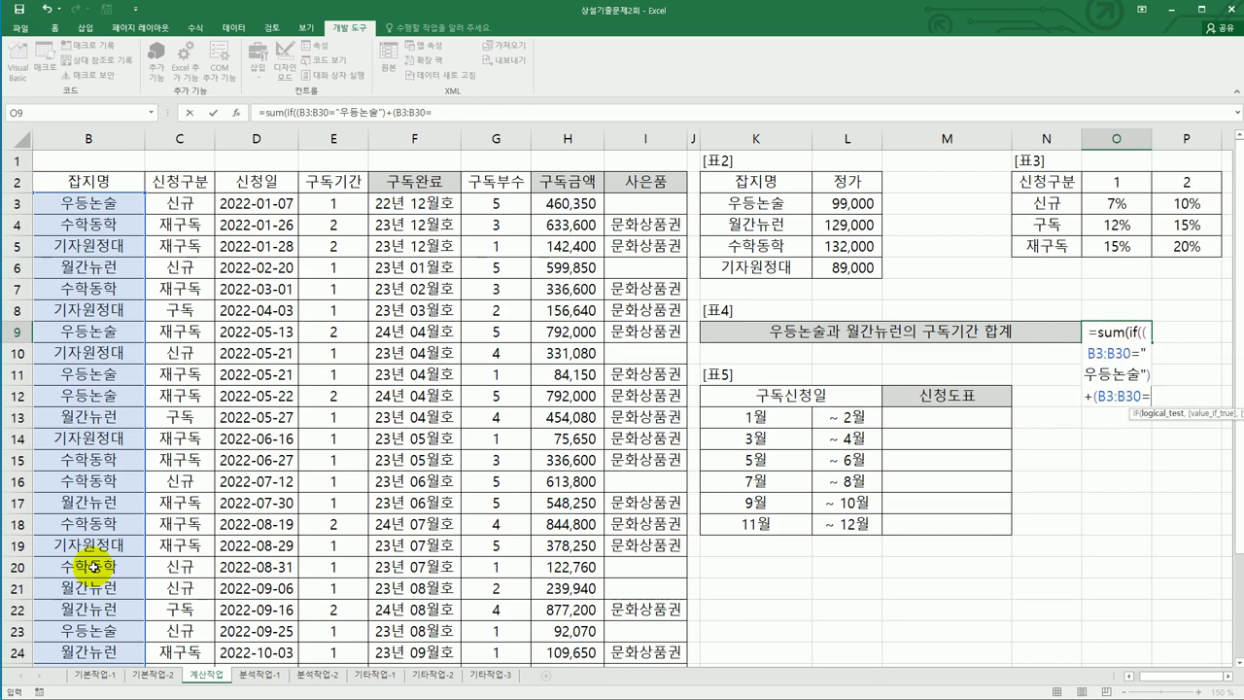
{"action": "type", "text": "\"월간뉴런"}
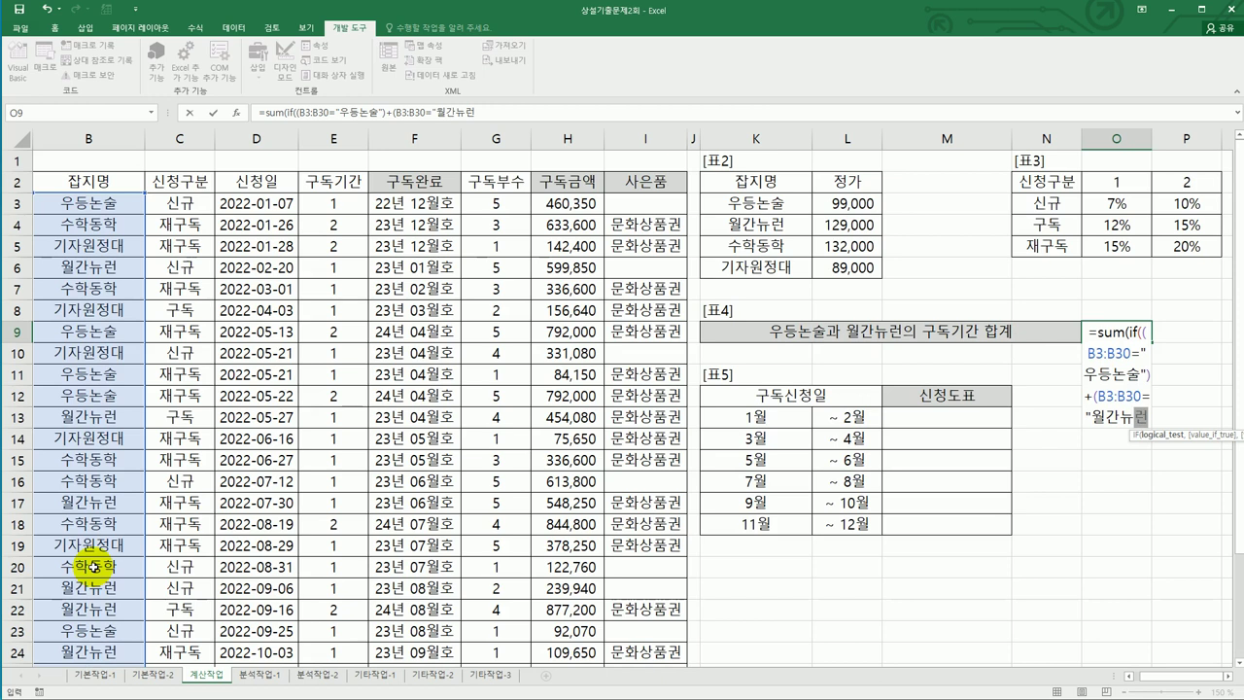
{"action": "type", "text": "\"),"}
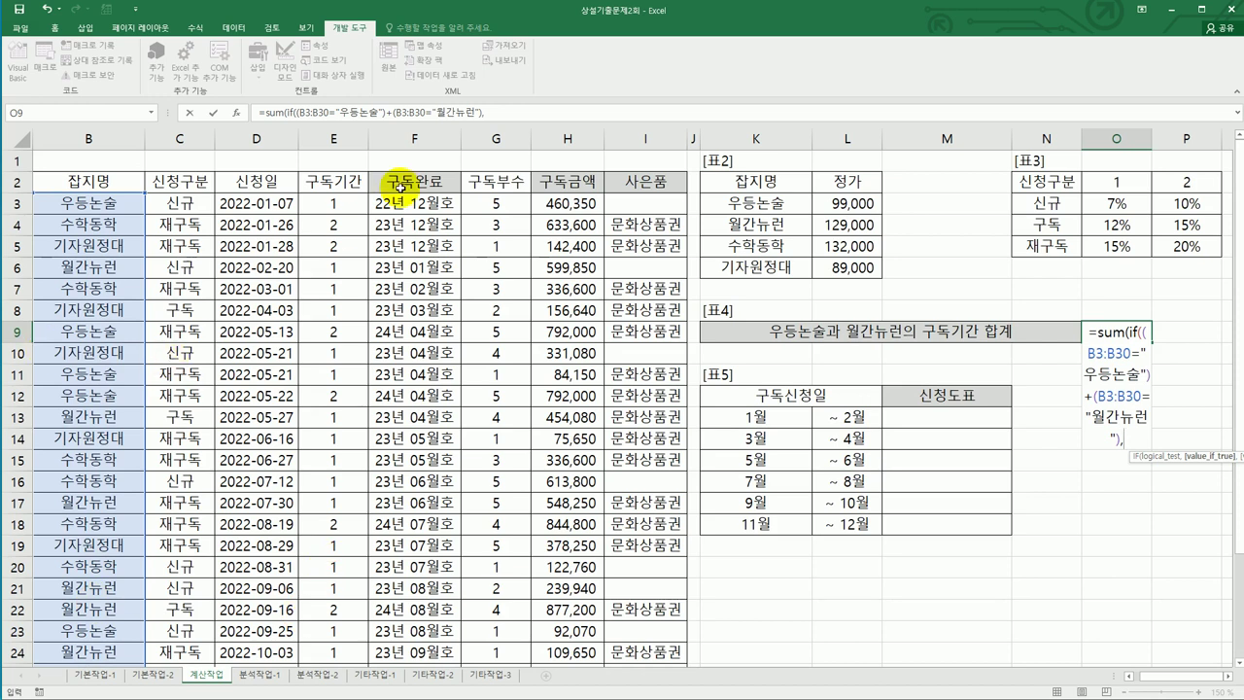
Step: Use E3:E30 as the IF true value, close both functions, append &"년", and commit O9 as an array formula
{"action": "left_click", "coordinate": [496, 112]}
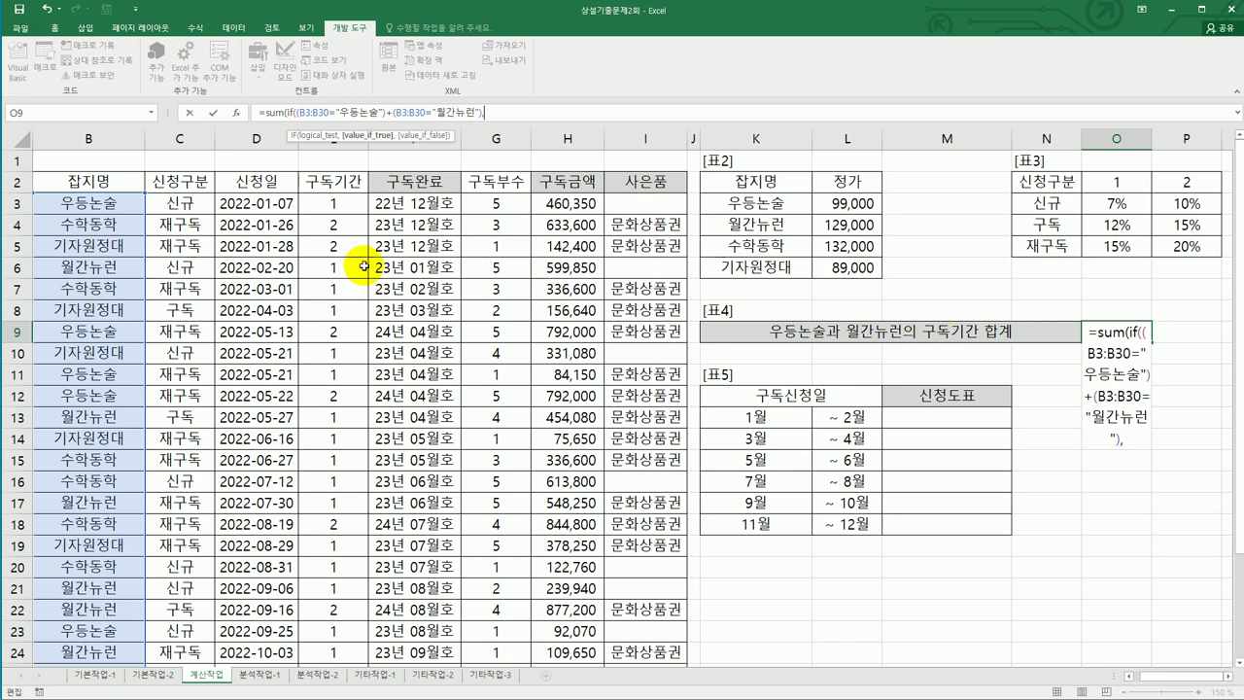
{"action": "left_click_drag", "start_coordinate": [327, 202], "coordinate": [333, 633]}
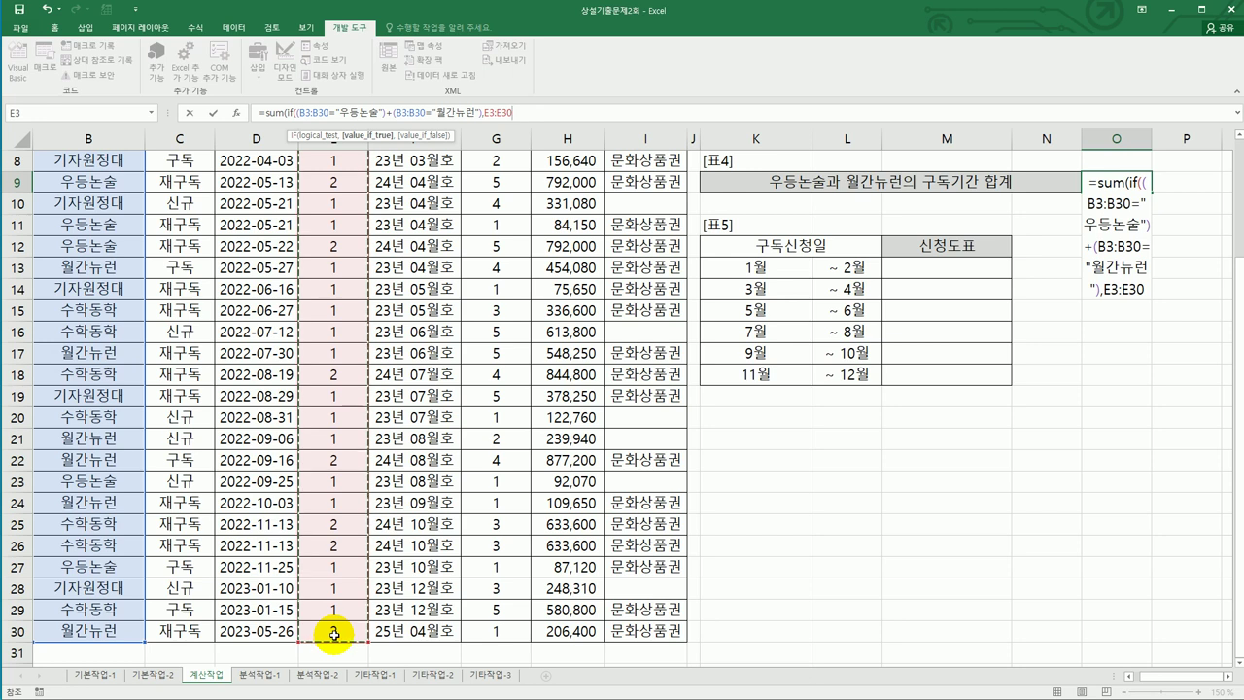
{"action": "type", "text": "))"}
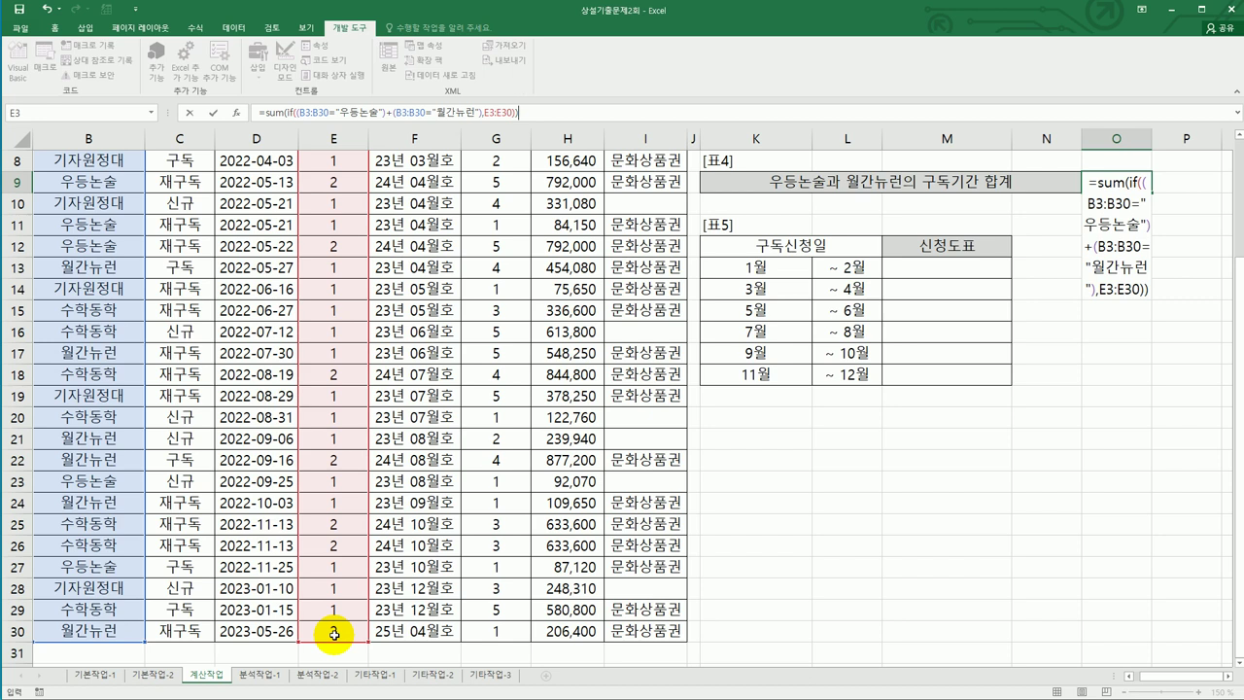
{"action": "type", "text": "&\""}
{"action": "type", "text": "ㄴ"}
{"action": "type", "text": "년\""}
{"action": "key", "text": "ctrl+shift+Return"}
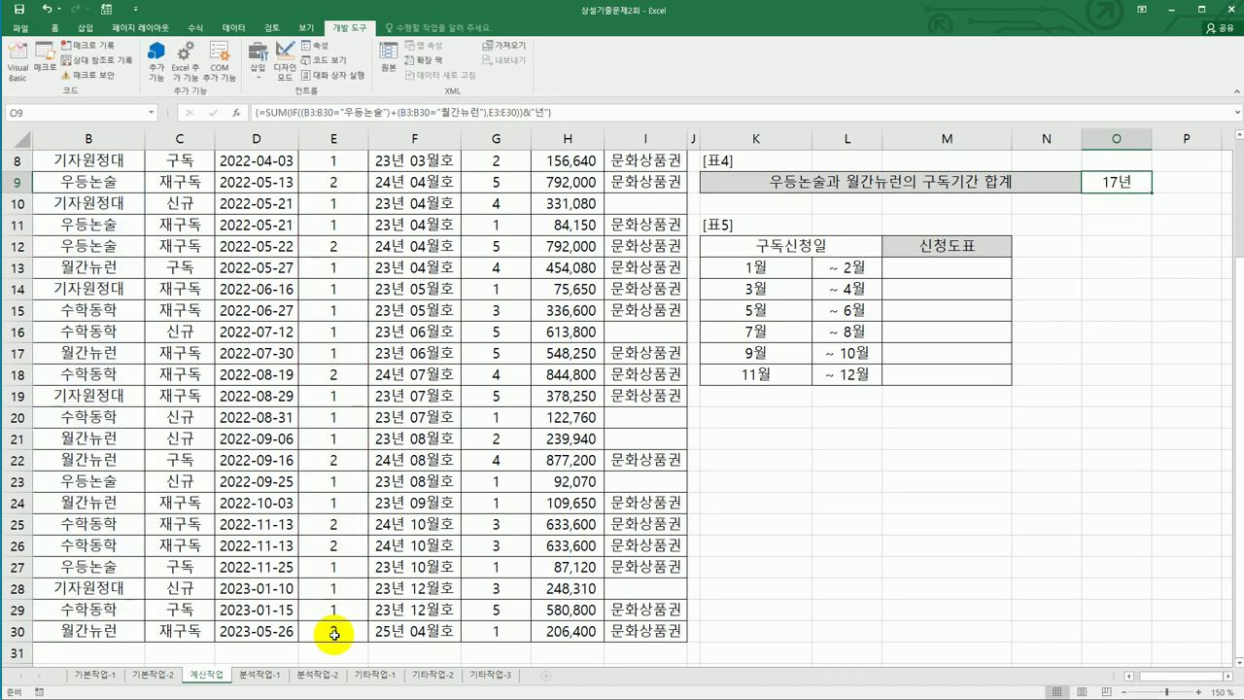
Step: Check the 표4 total by multi-selecting the 구독기간 cells of the 우등논술 and 월간뉴런 rows from E3 to E13
{"action": "scroll", "coordinate": [334, 633], "scroll_direction": "up", "scroll_amount": 3}
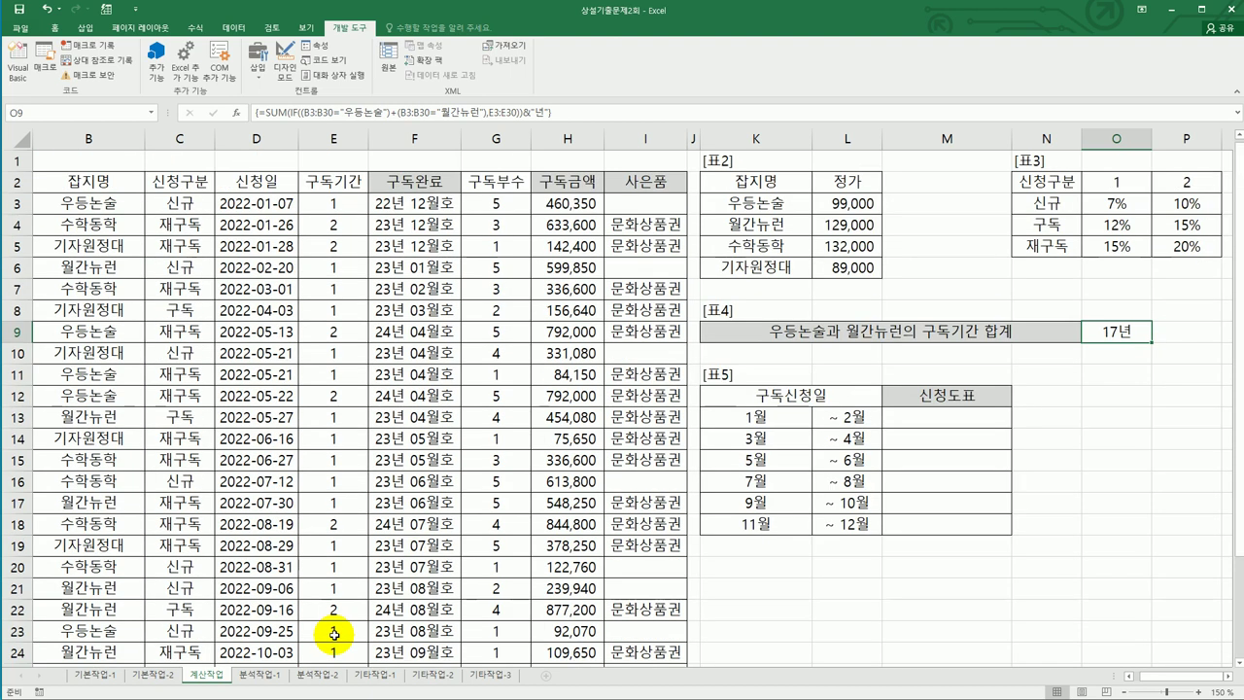
{"action": "left_click", "coordinate": [339, 205]}
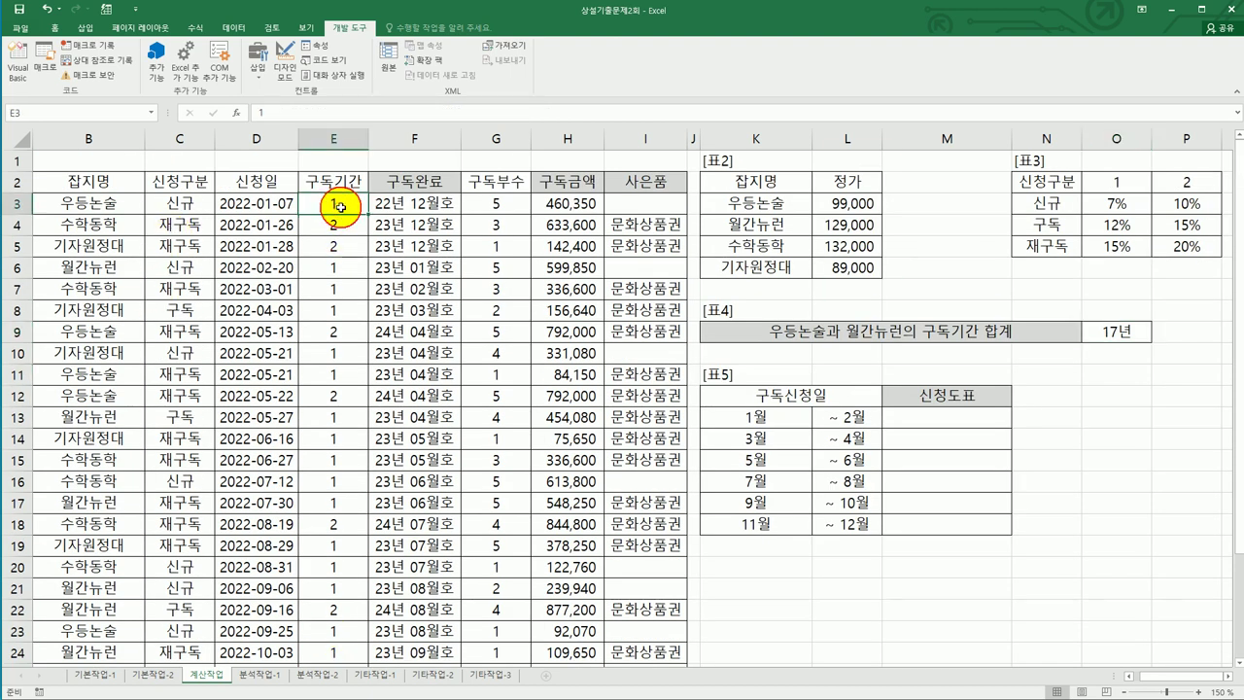
{"action": "left_click", "coordinate": [327, 268], "text": "ctrl"}
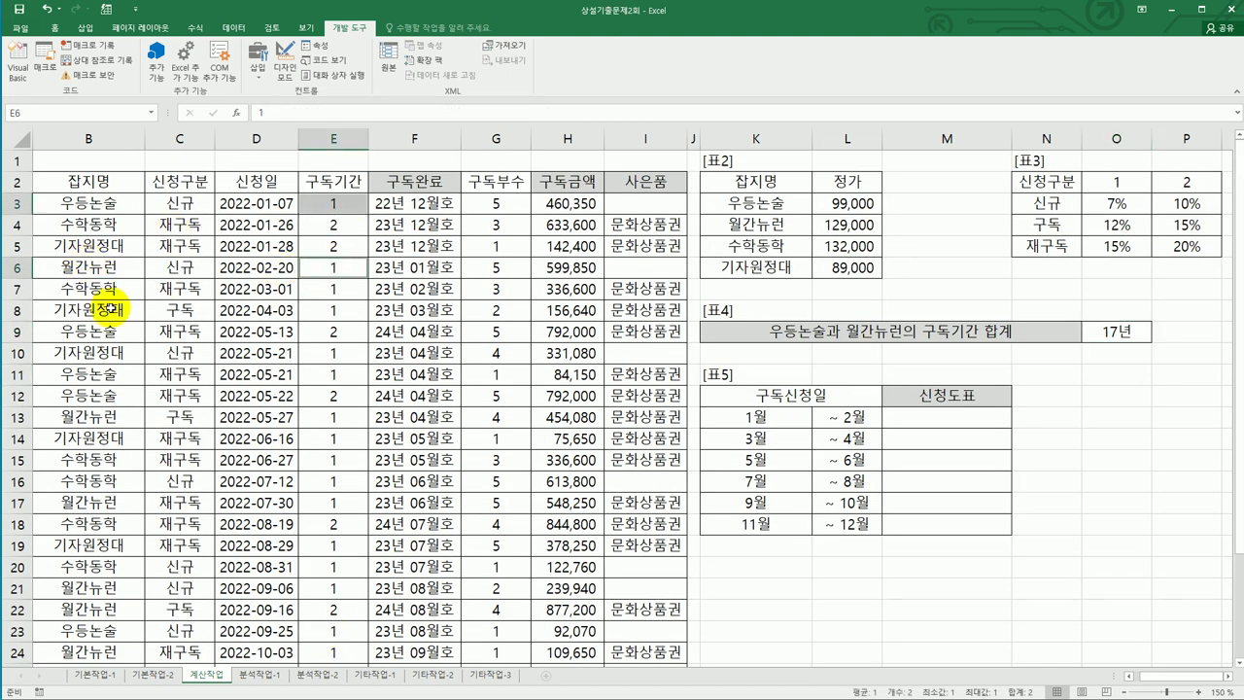
{"action": "left_click", "coordinate": [333, 331], "text": "ctrl"}
{"action": "left_click", "coordinate": [335, 378], "text": "ctrl"}
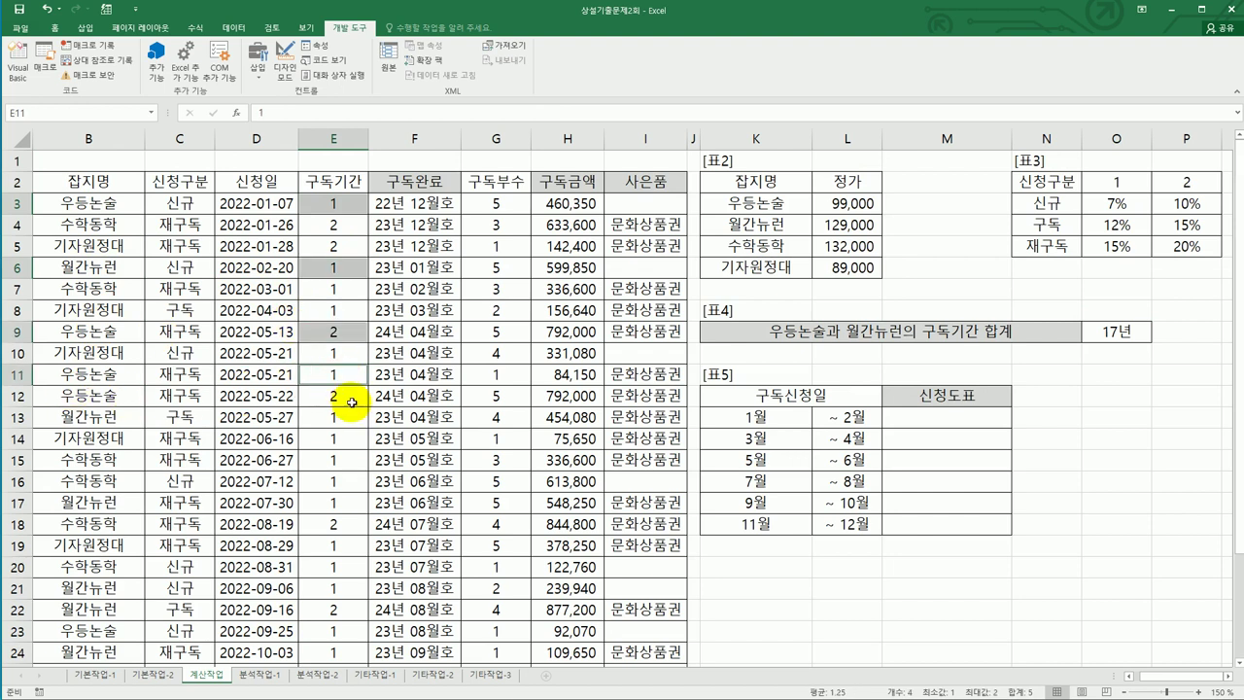
{"action": "left_click", "coordinate": [339, 396], "text": "ctrl"}
{"action": "left_click", "coordinate": [339, 420], "text": "ctrl"}
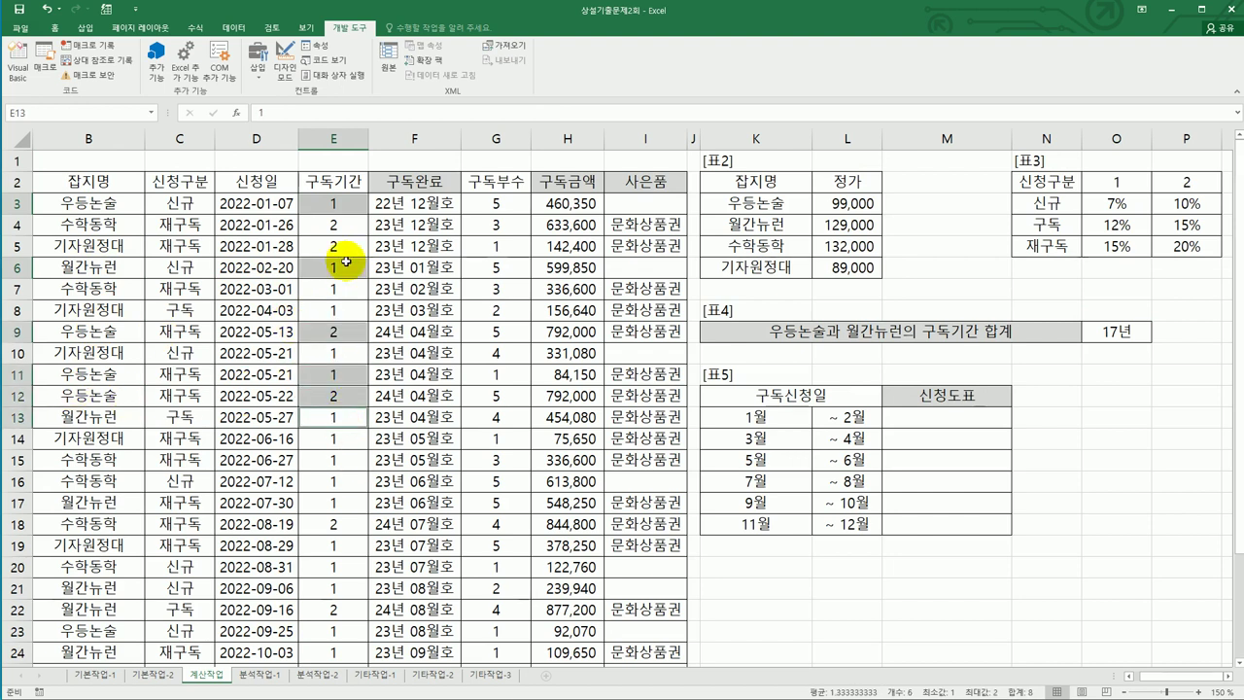
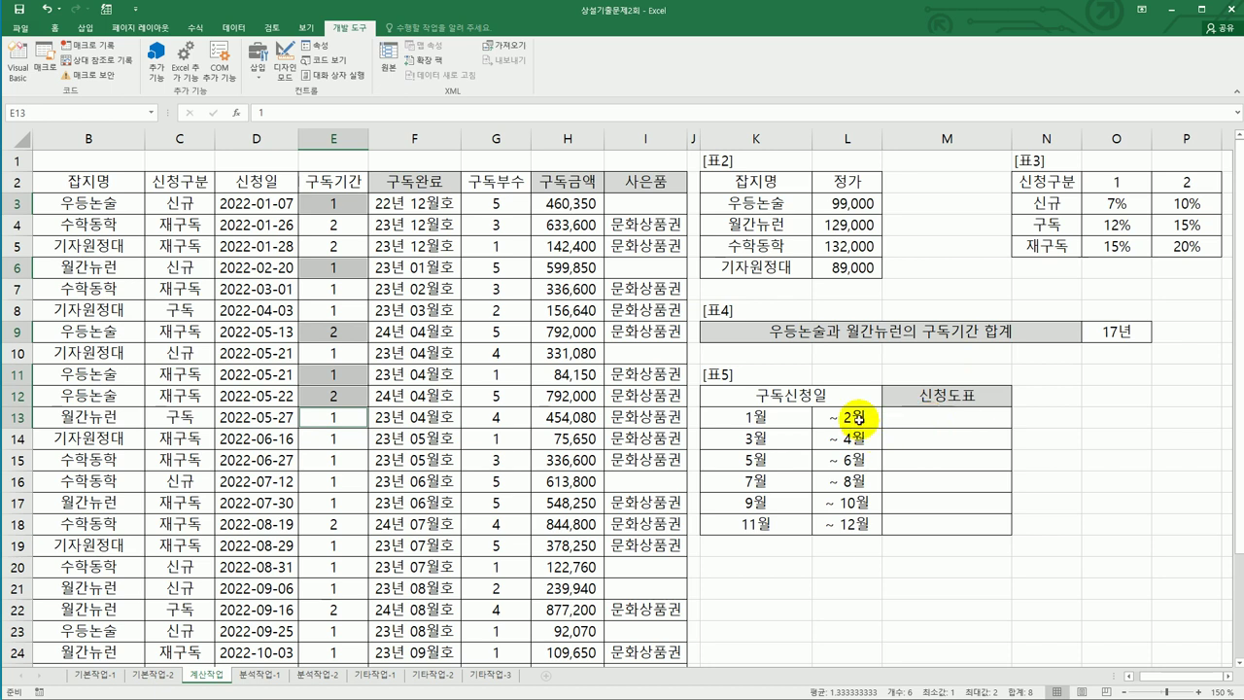
Step: Examine the 표5 upper-month values in L13:L18 and the first 신청일 date in D3
{"action": "left_click", "coordinate": [858, 419]}
{"action": "left_click", "coordinate": [859, 437]}
{"action": "left_click", "coordinate": [857, 461]}
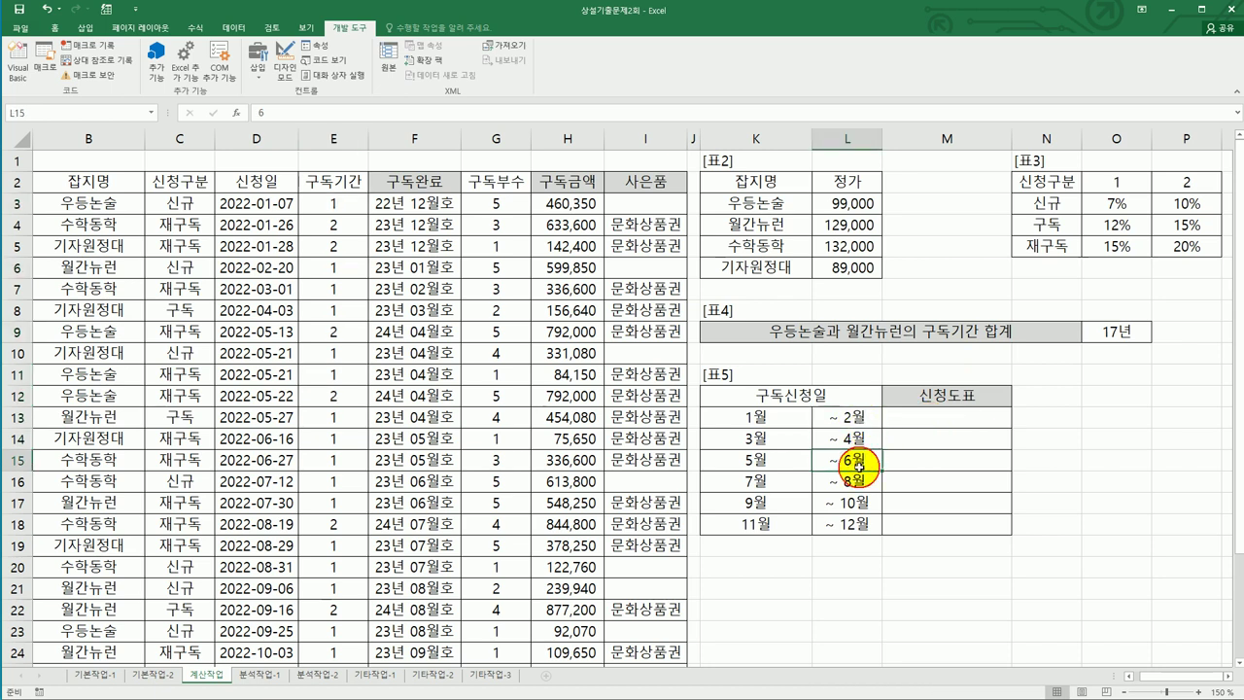
{"action": "left_click", "coordinate": [857, 481]}
{"action": "left_click_drag", "start_coordinate": [854, 417], "coordinate": [857, 528]}
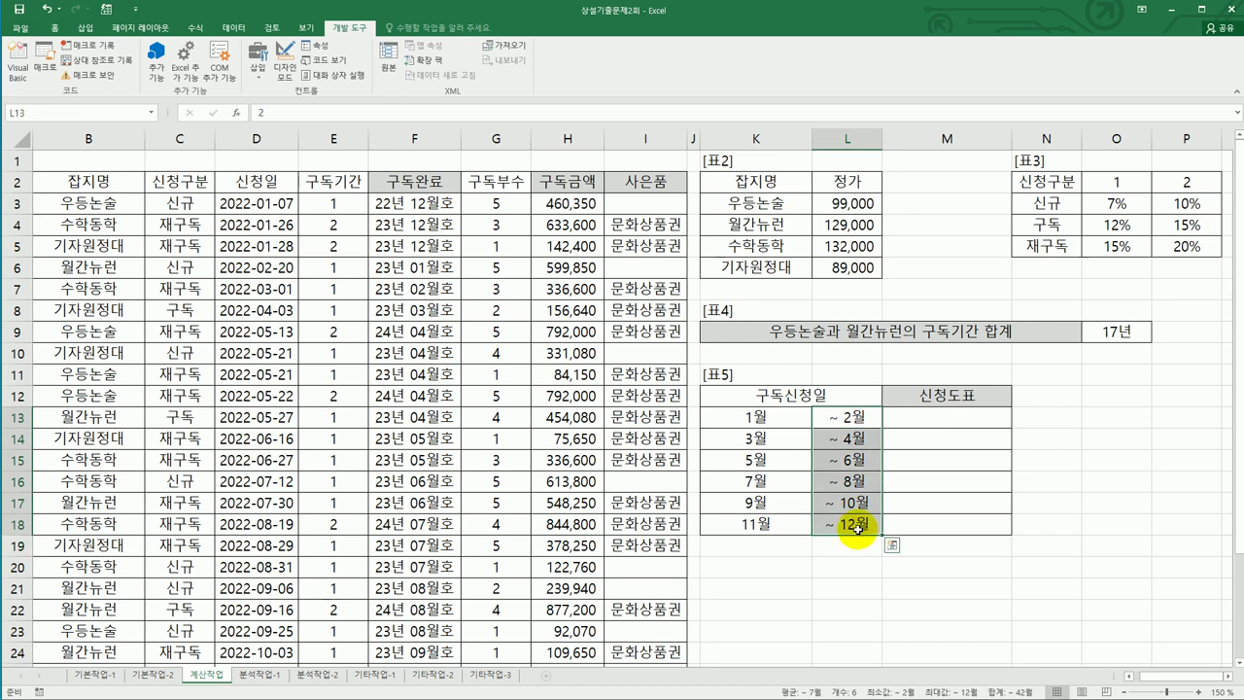
{"action": "left_click", "coordinate": [243, 203]}
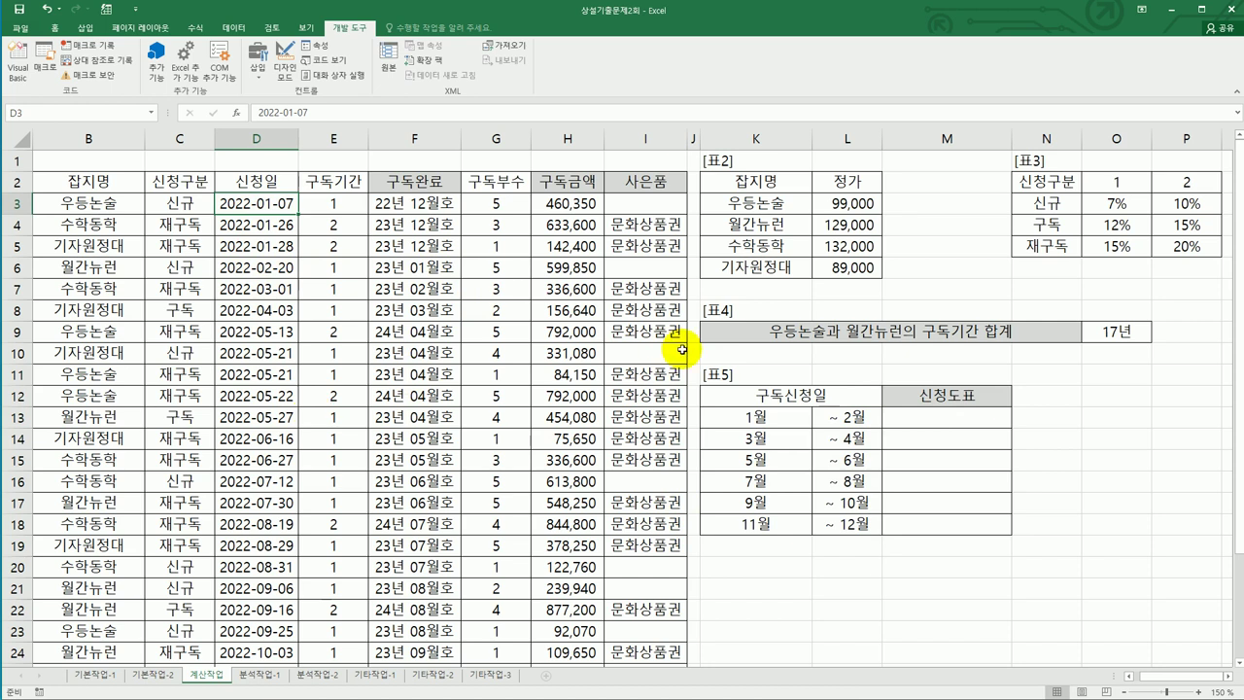
{"action": "left_click", "coordinate": [914, 419]}
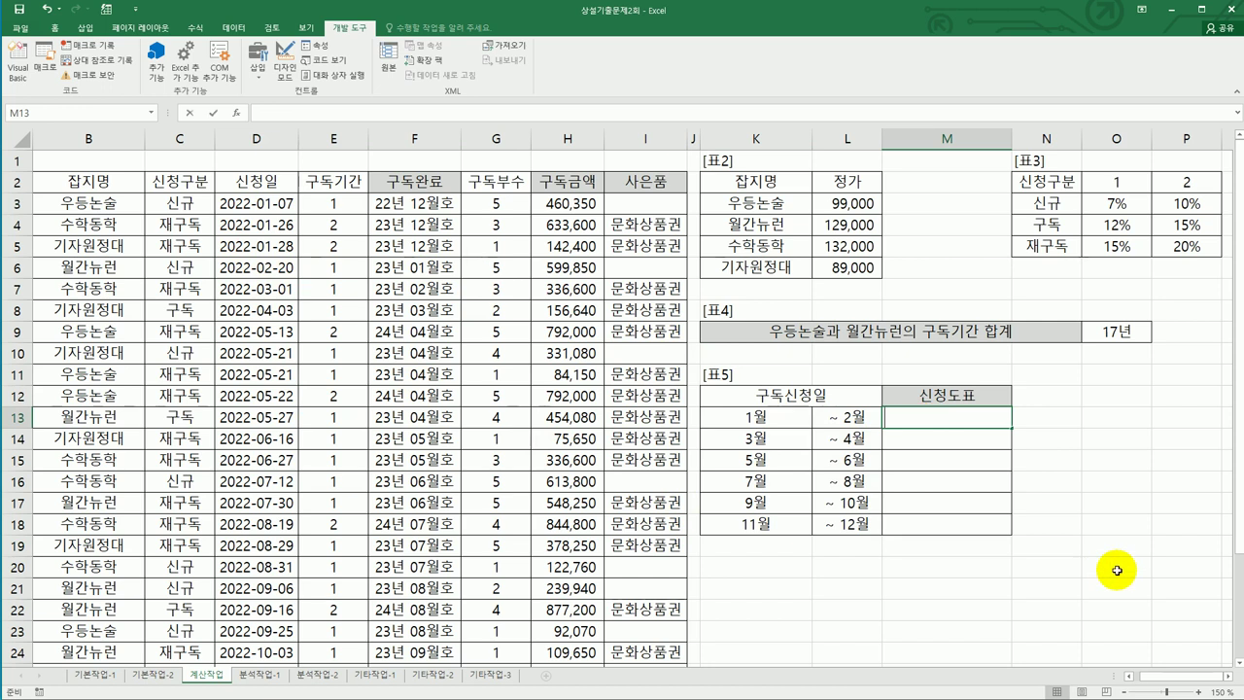
{"action": "type", "text": "="}
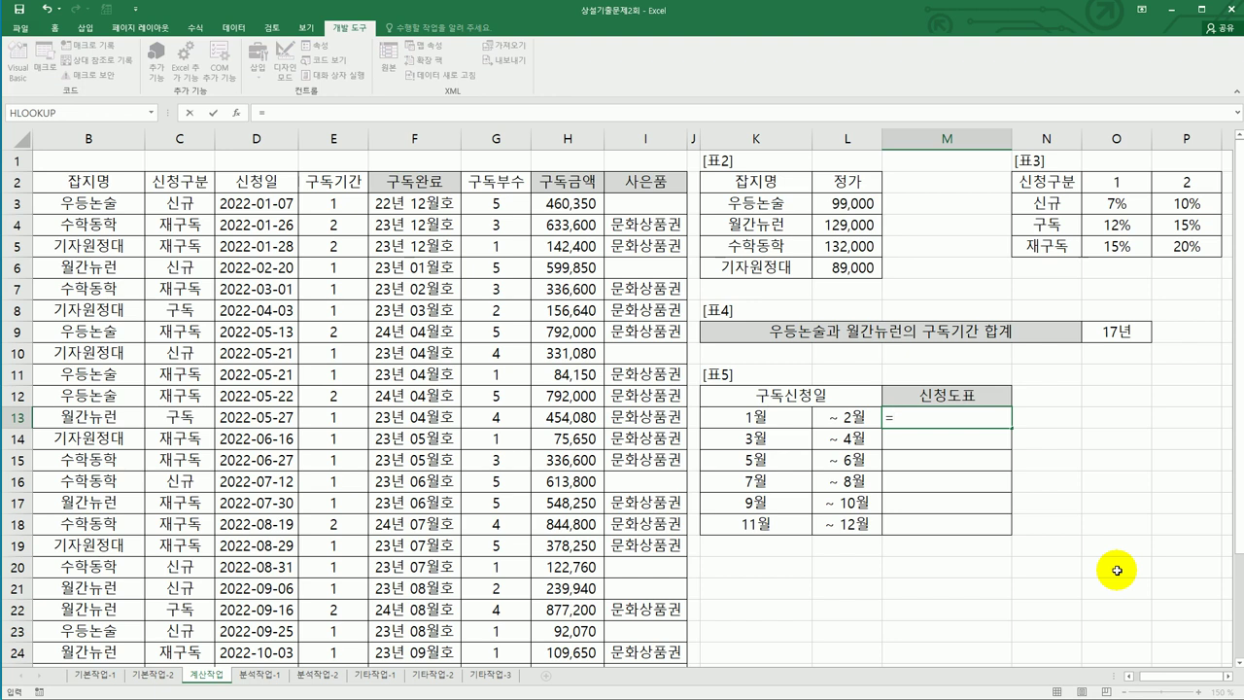
{"action": "key", "text": "Escape"}
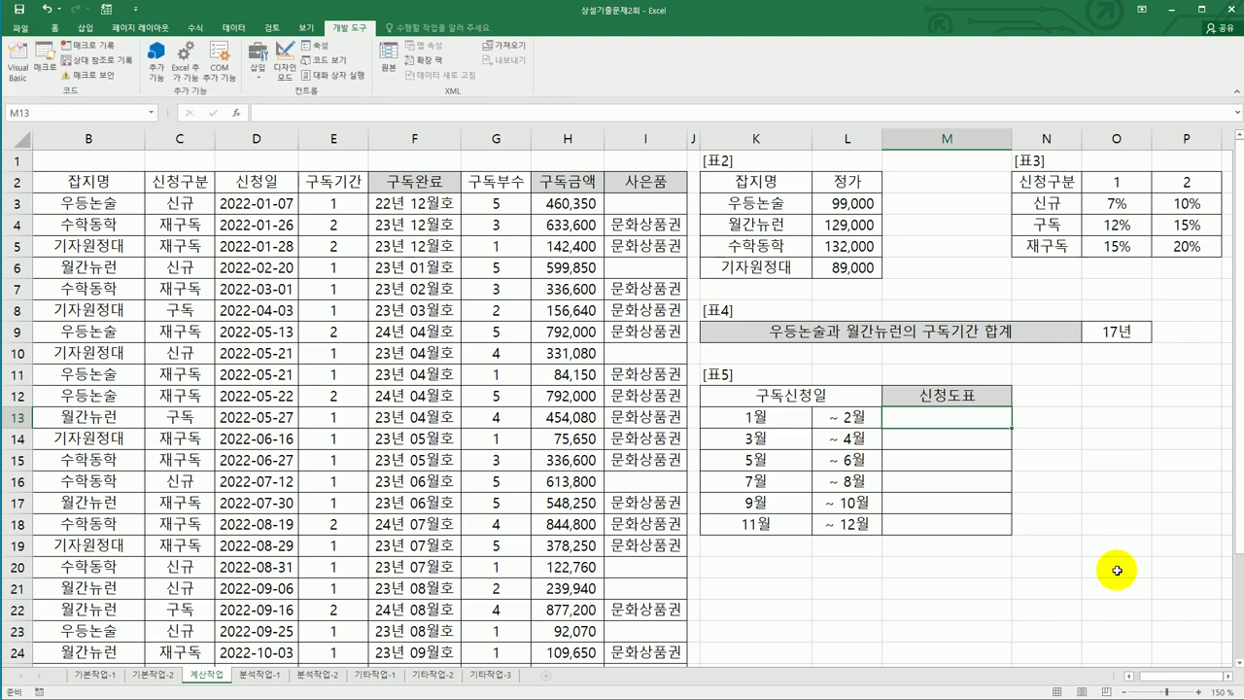
Step: Select 신청도표 M13:M18 and start a FREQUENCY formula with MONTH(D3:D30) as its data array
{"action": "left_click_drag", "start_coordinate": [928, 418], "coordinate": [939, 522]}
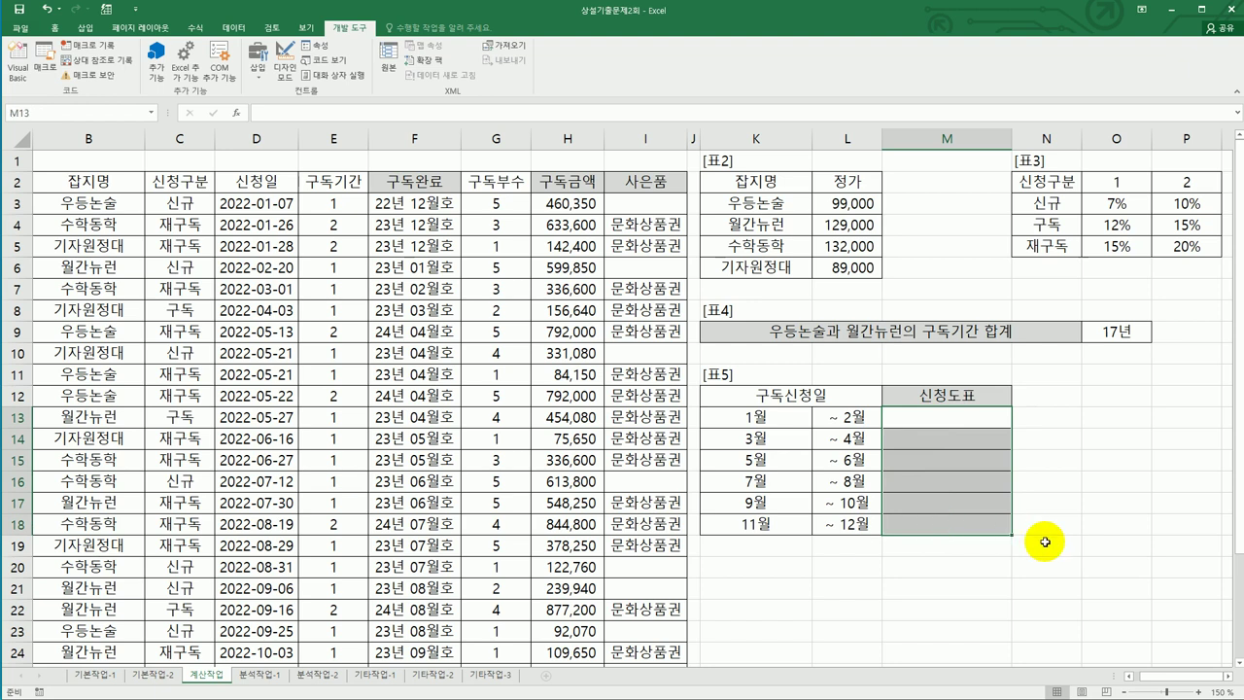
{"action": "type", "text": "="}
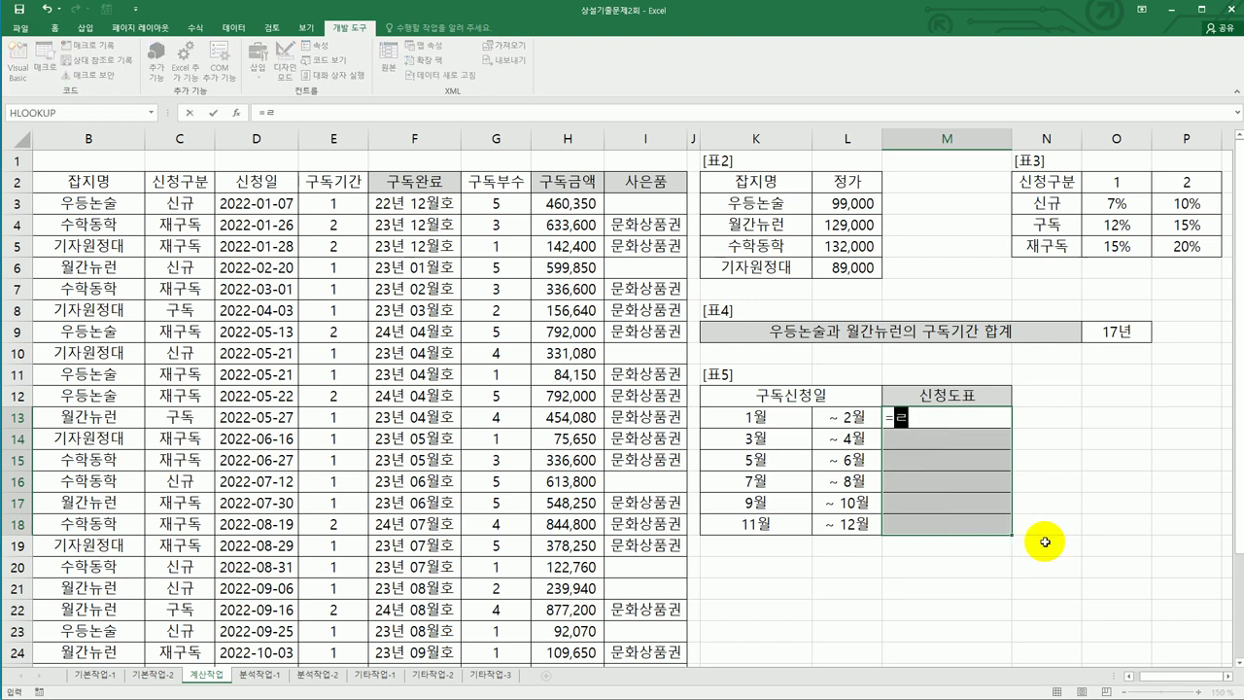
{"action": "type", "text": "fr"}
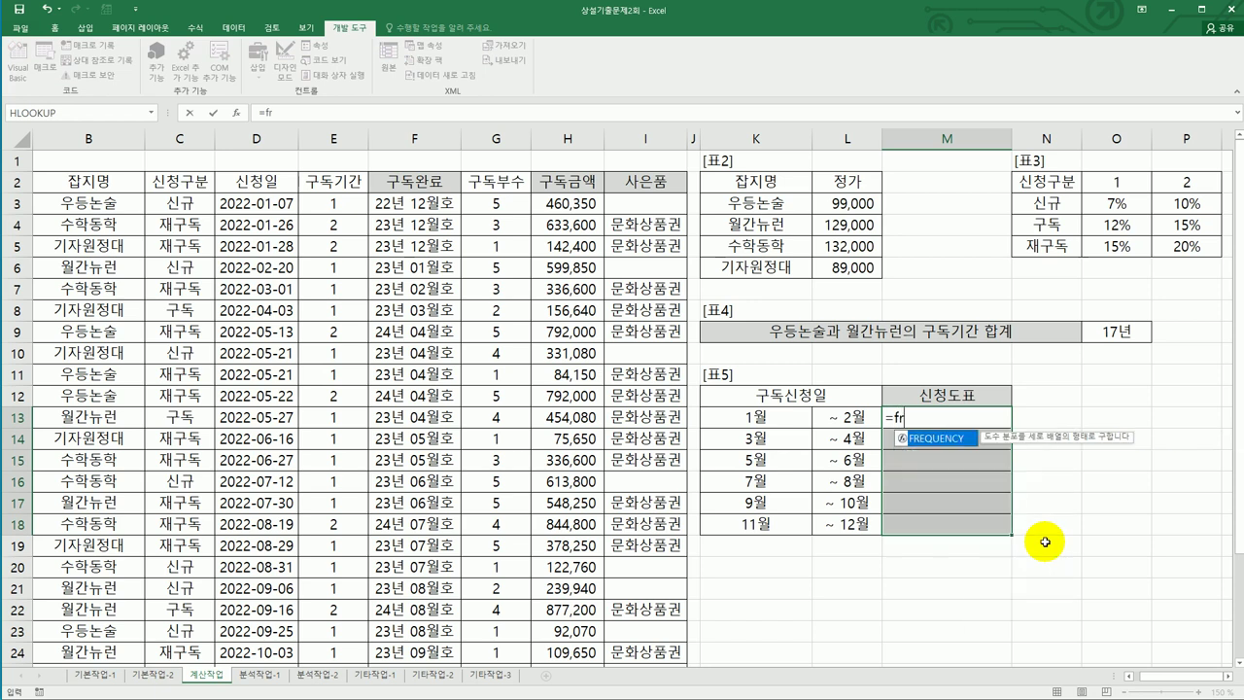
{"action": "double_click", "coordinate": [933, 439]}
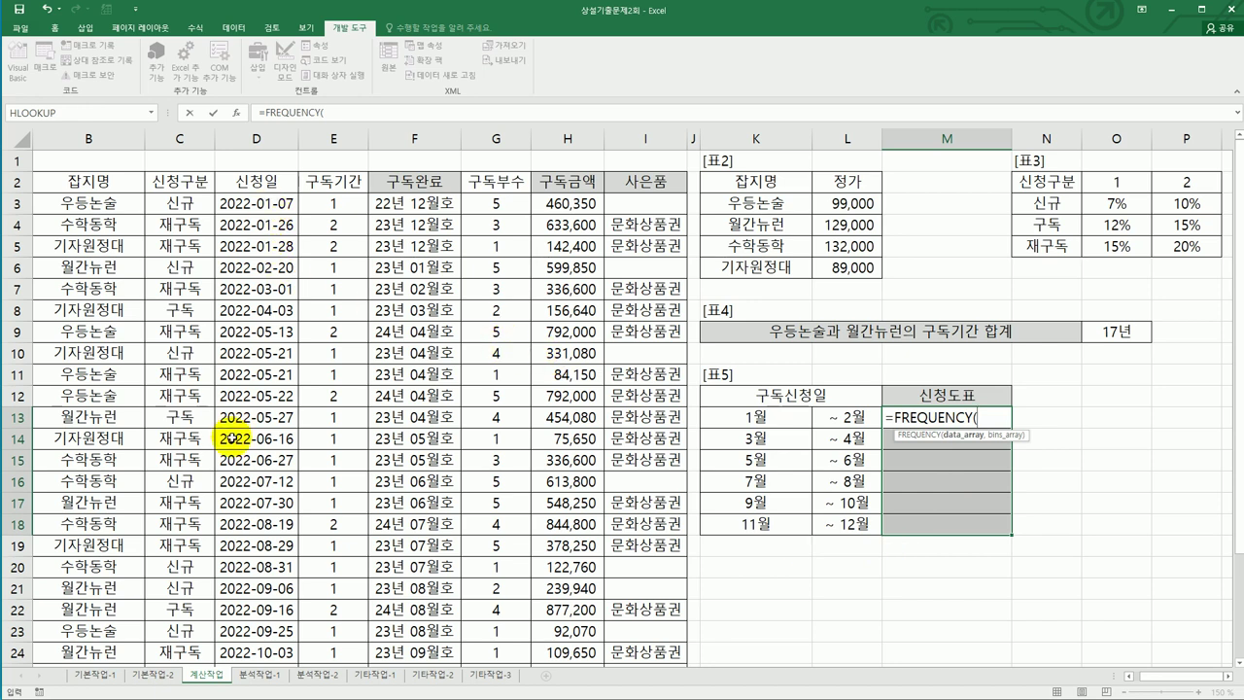
{"action": "type", "text": "mo"}
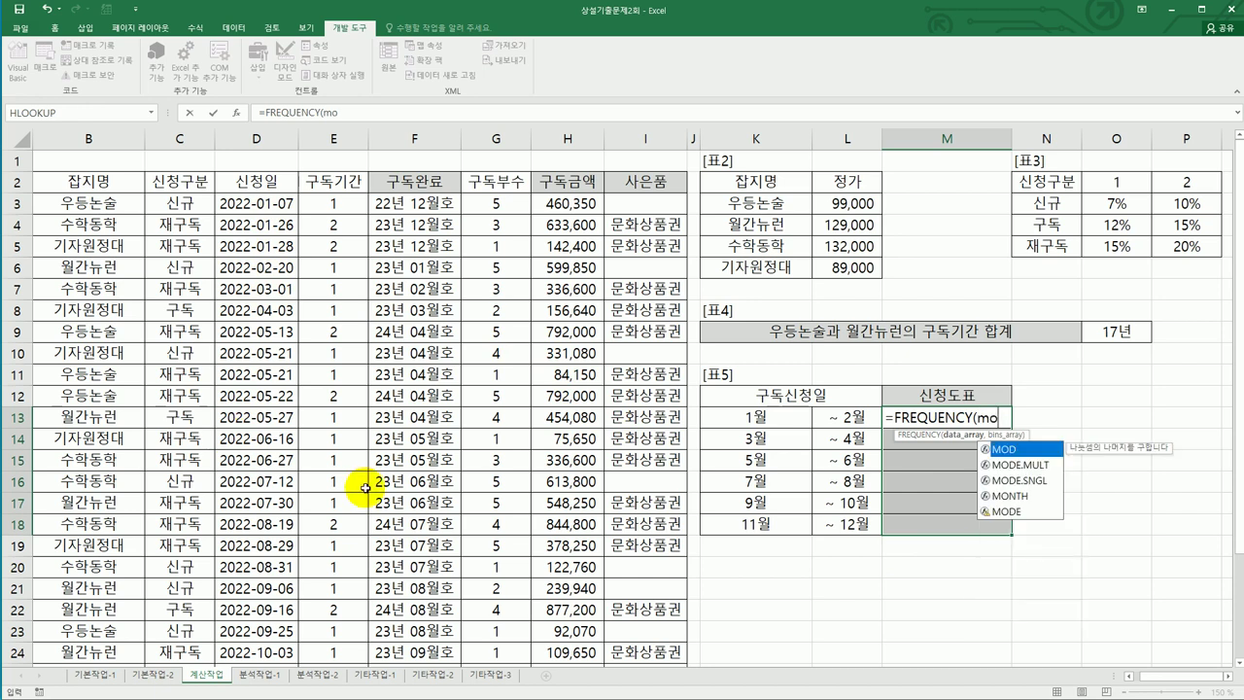
{"action": "double_click", "coordinate": [1006, 496]}
{"action": "left_click_drag", "start_coordinate": [259, 203], "coordinate": [258, 610]}
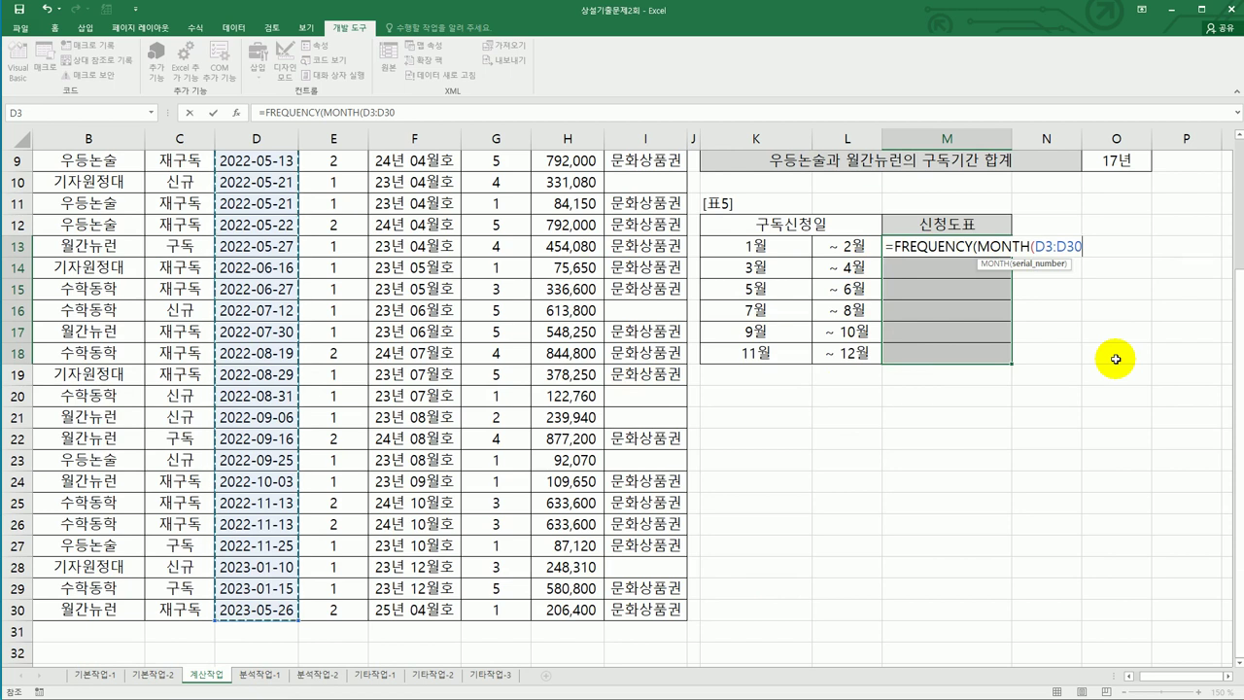
{"action": "type", "text": ")"}
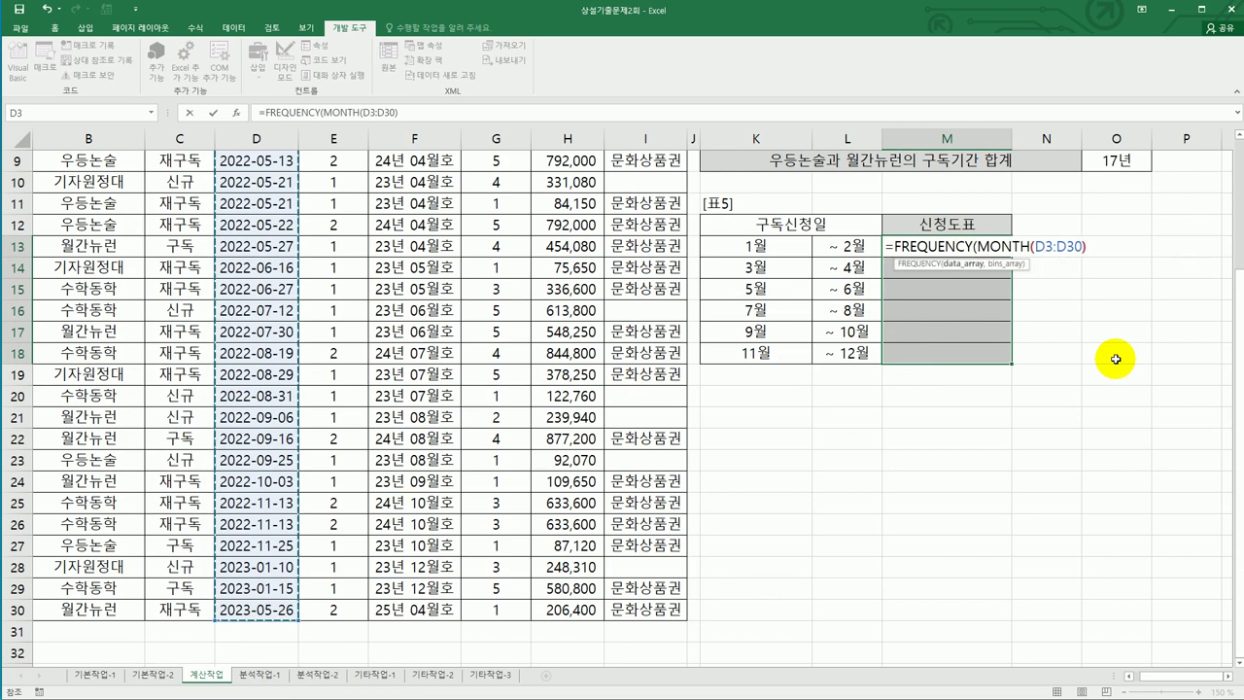
Step: Set L13:L18 as the FREQUENCY bins array in the 신청도표 formula and close its parenthesis
{"action": "type", "text": ","}
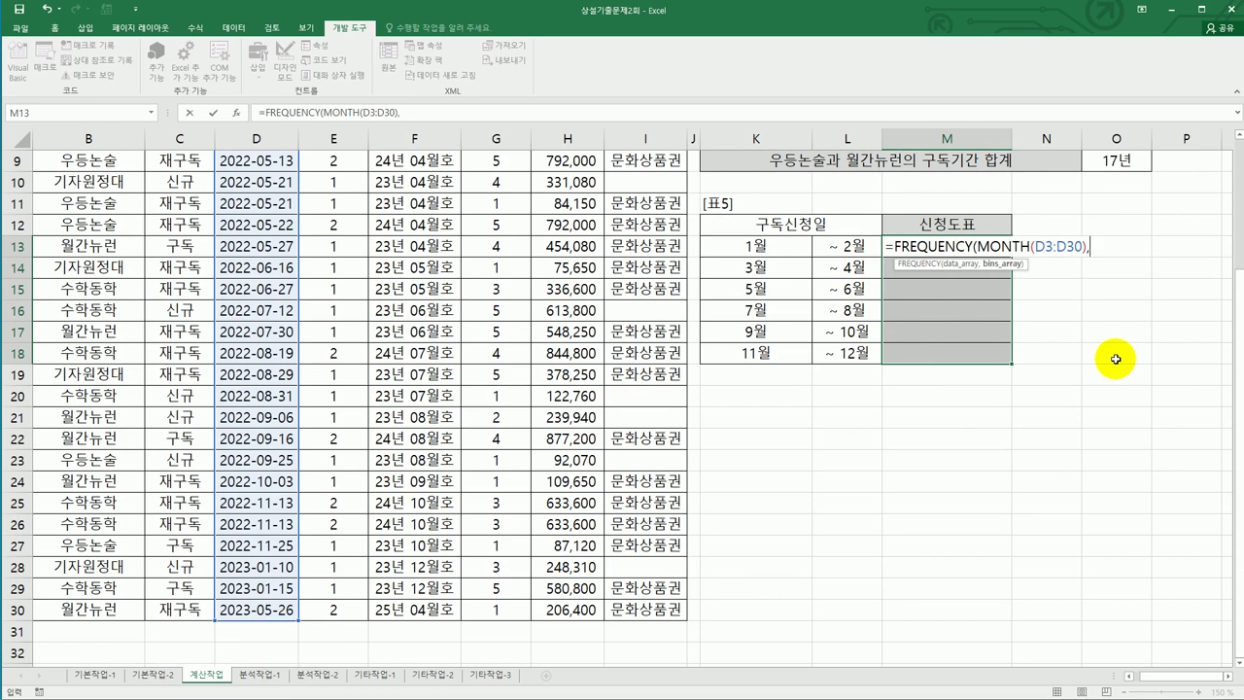
{"action": "scroll", "coordinate": [947, 457], "scroll_direction": "up", "scroll_amount": 2}
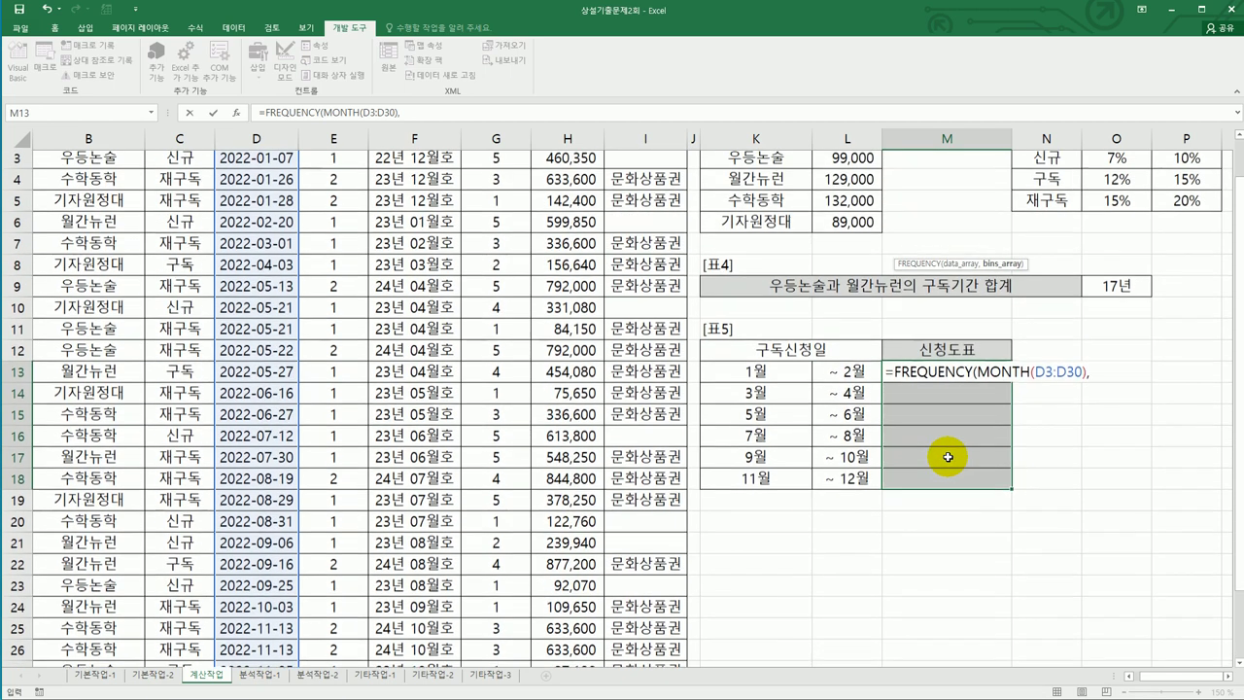
{"action": "left_click_drag", "start_coordinate": [837, 375], "coordinate": [842, 481]}
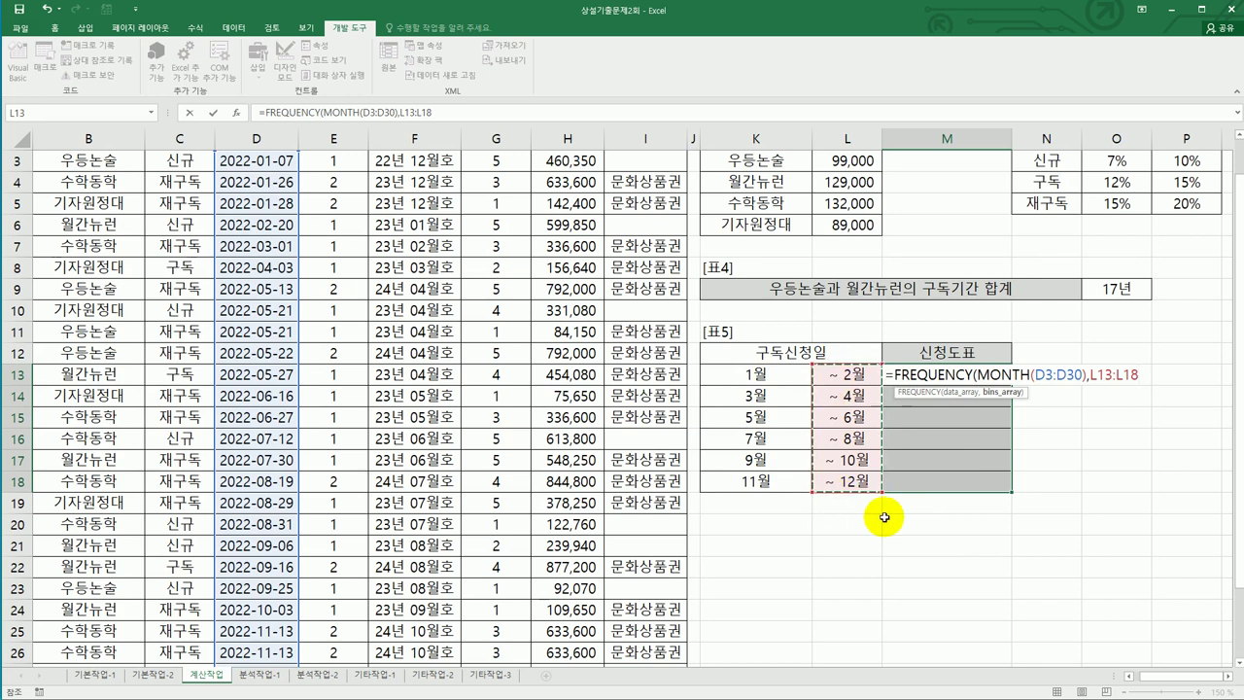
{"action": "type", "text": ")"}
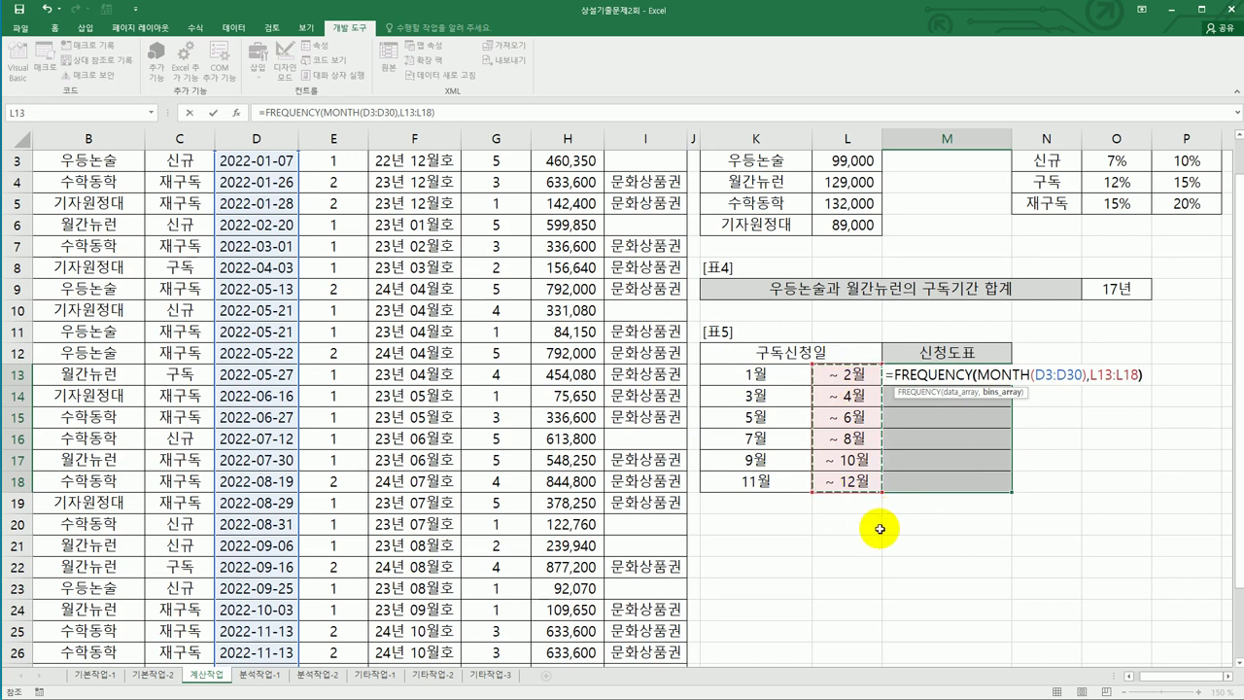
Step: Enter the FREQUENCY formula as an array formula in M13:M18 and check the 5월 ~ 6월 row
{"action": "key", "text": "ctrl+shift"}
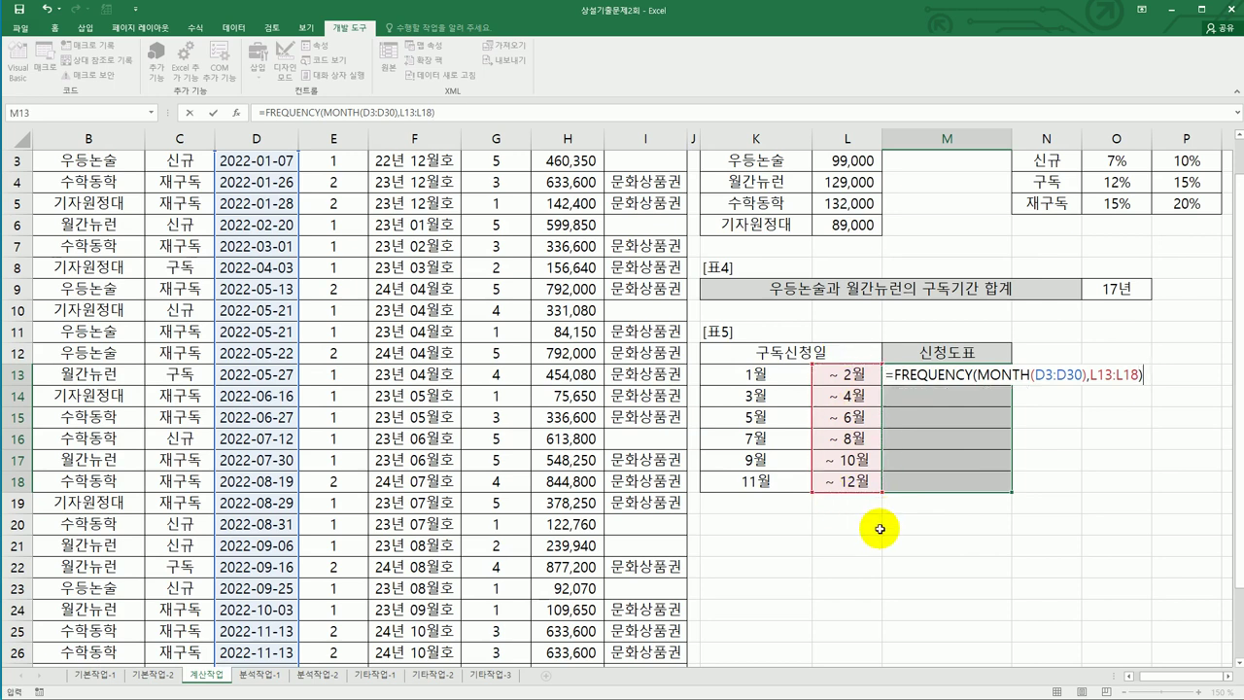
{"action": "key", "text": "ctrl+shift+Return"}
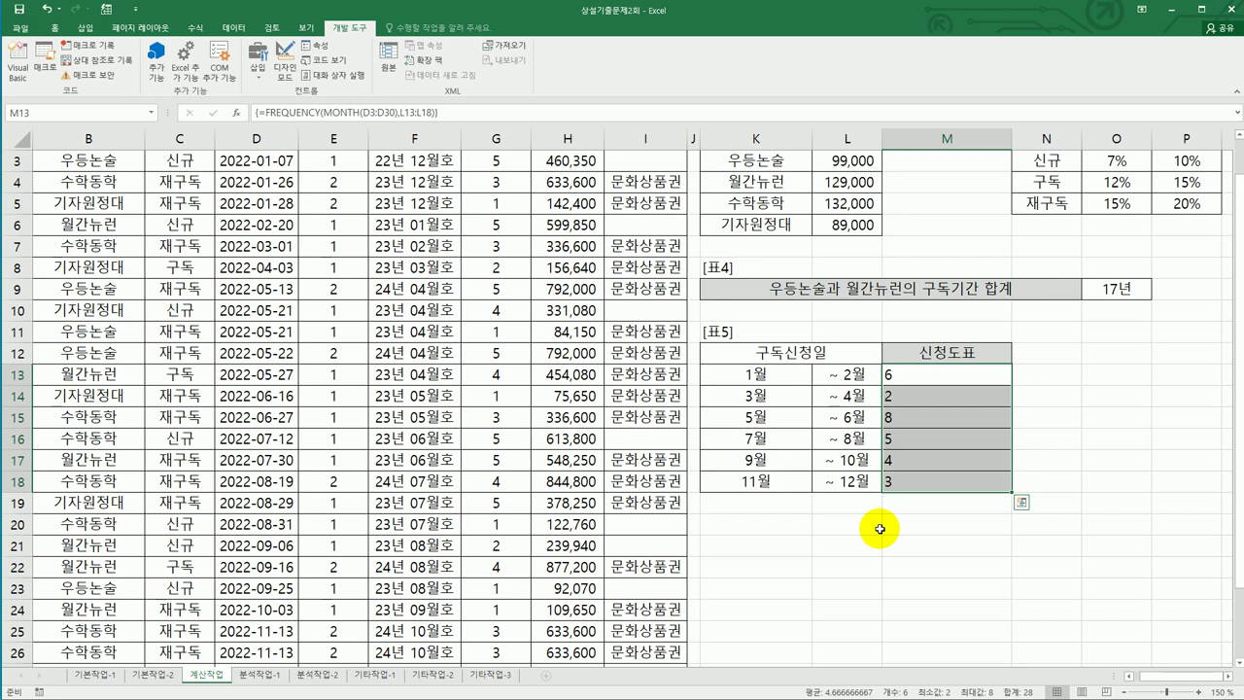
{"action": "left_click_drag", "start_coordinate": [795, 379], "coordinate": [834, 415]}
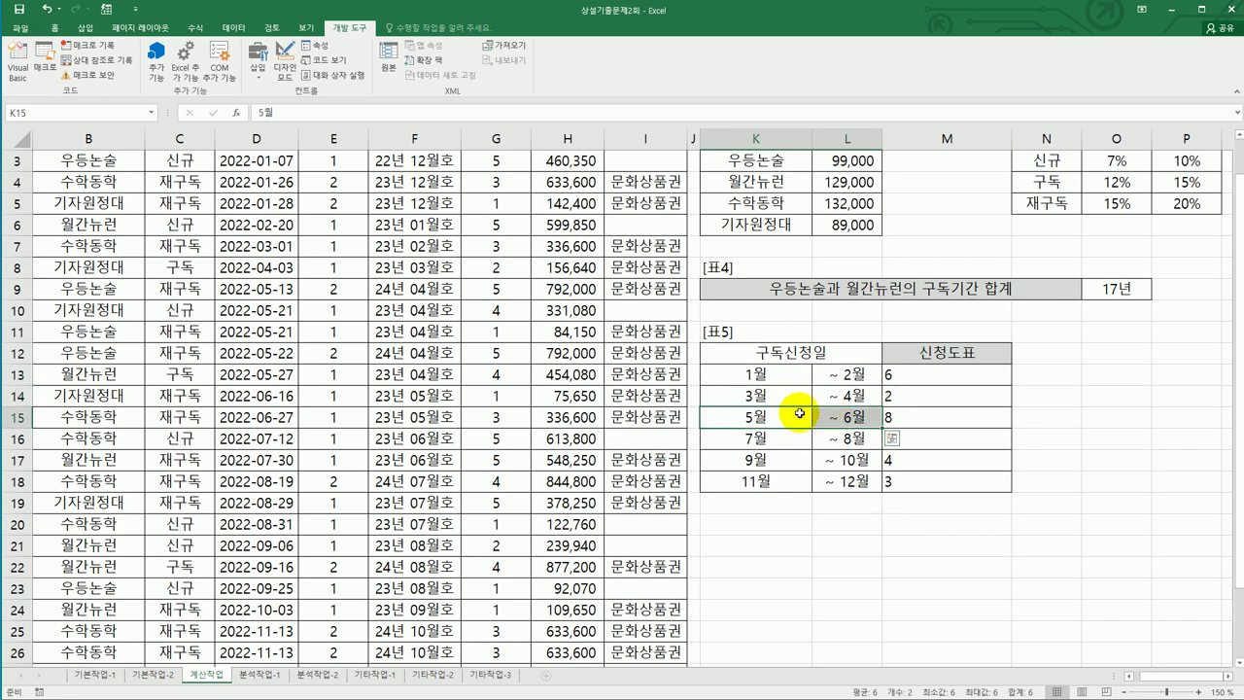
Step: Reselect 신청도표 M13:M18 and insert the REPT function in front of FREQUENCY in its formula
{"action": "left_click_drag", "start_coordinate": [893, 374], "coordinate": [894, 473]}
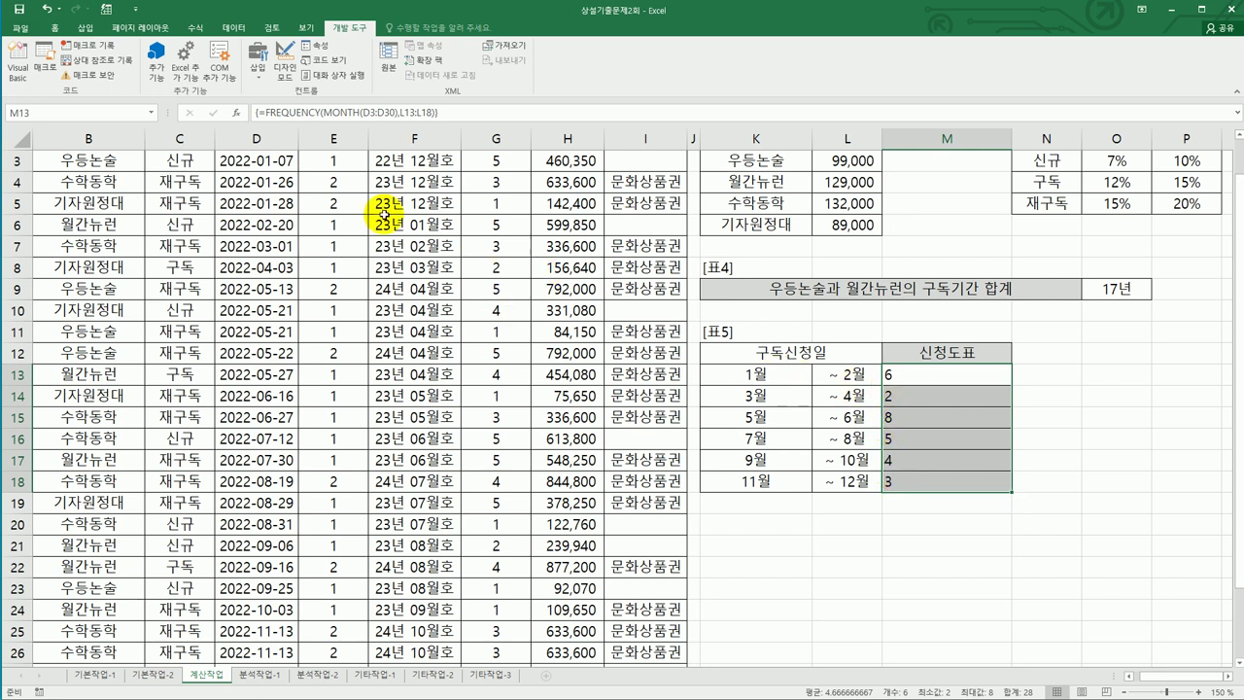
{"action": "left_click", "coordinate": [265, 112]}
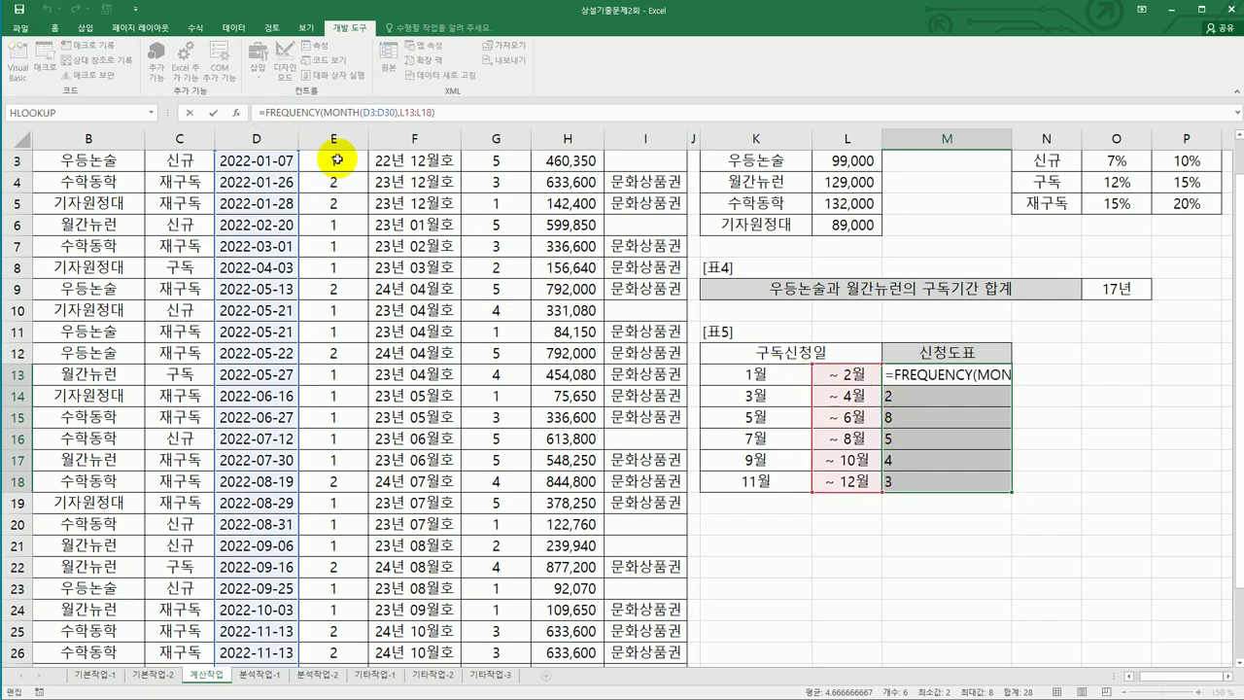
{"action": "type", "text": "rept"}
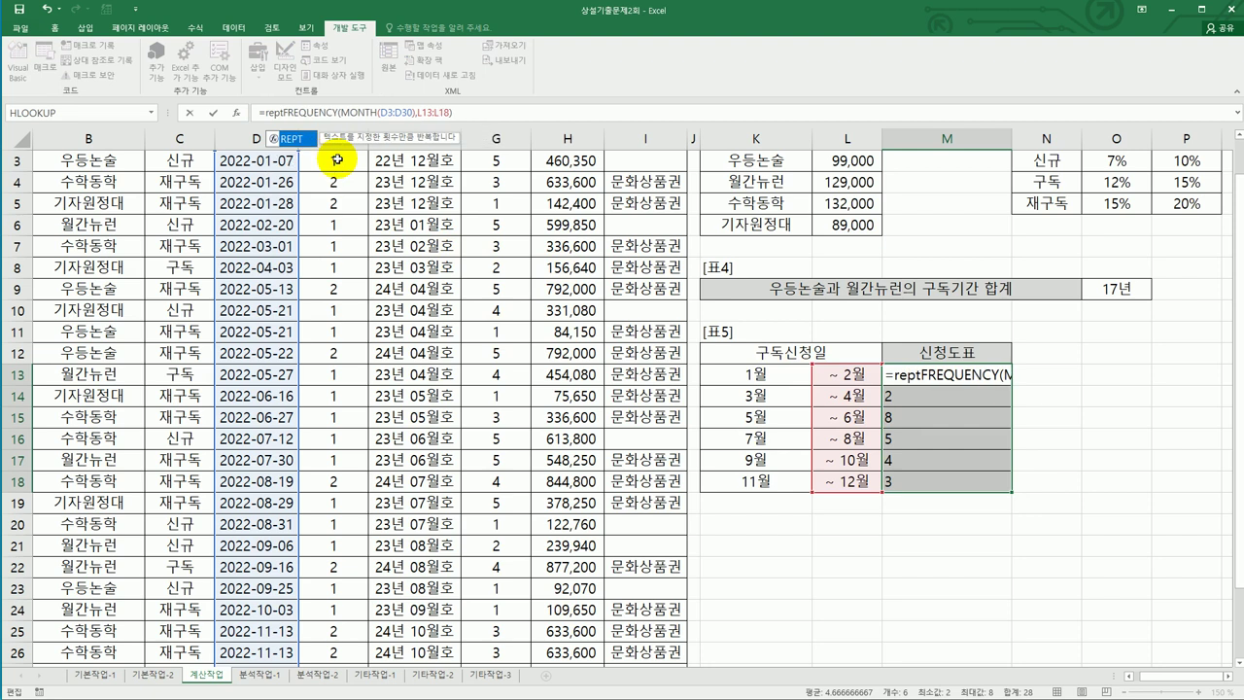
{"action": "double_click", "coordinate": [296, 138]}
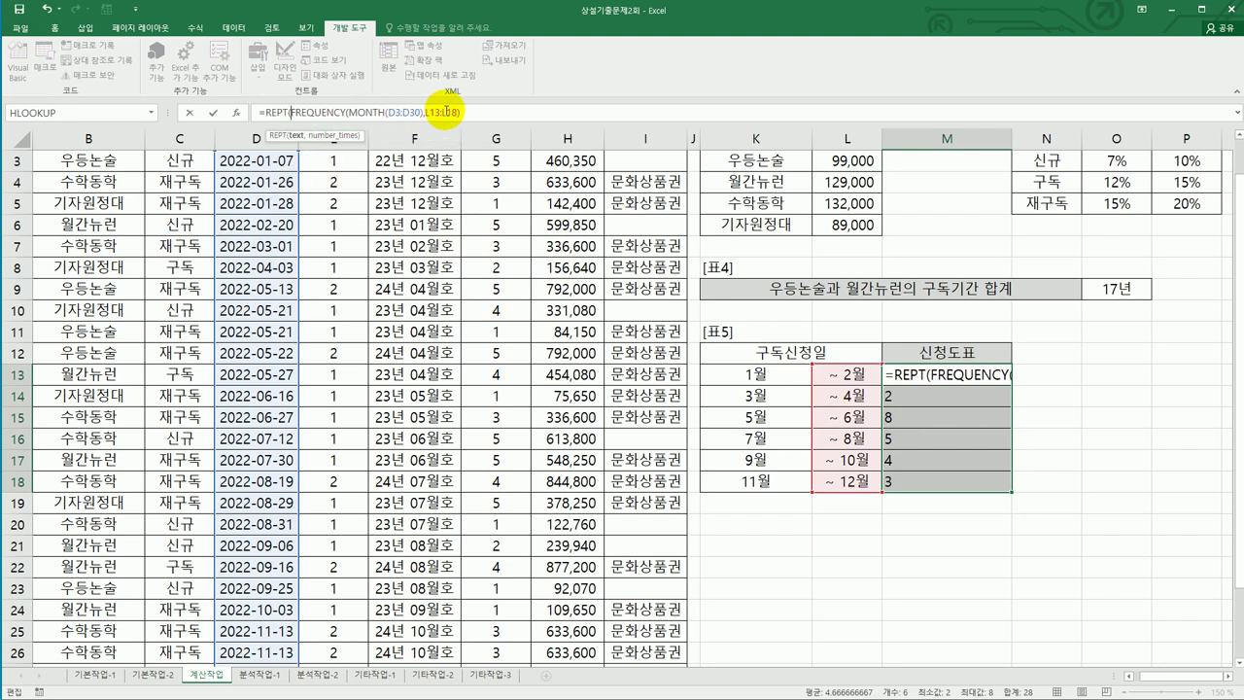
Step: Insert the special character "◈" as REPT's text argument, making the FREQUENCY result its repeat count
{"action": "left_click", "coordinate": [292, 112]}
{"action": "type", "text": "\"ㅁ"}
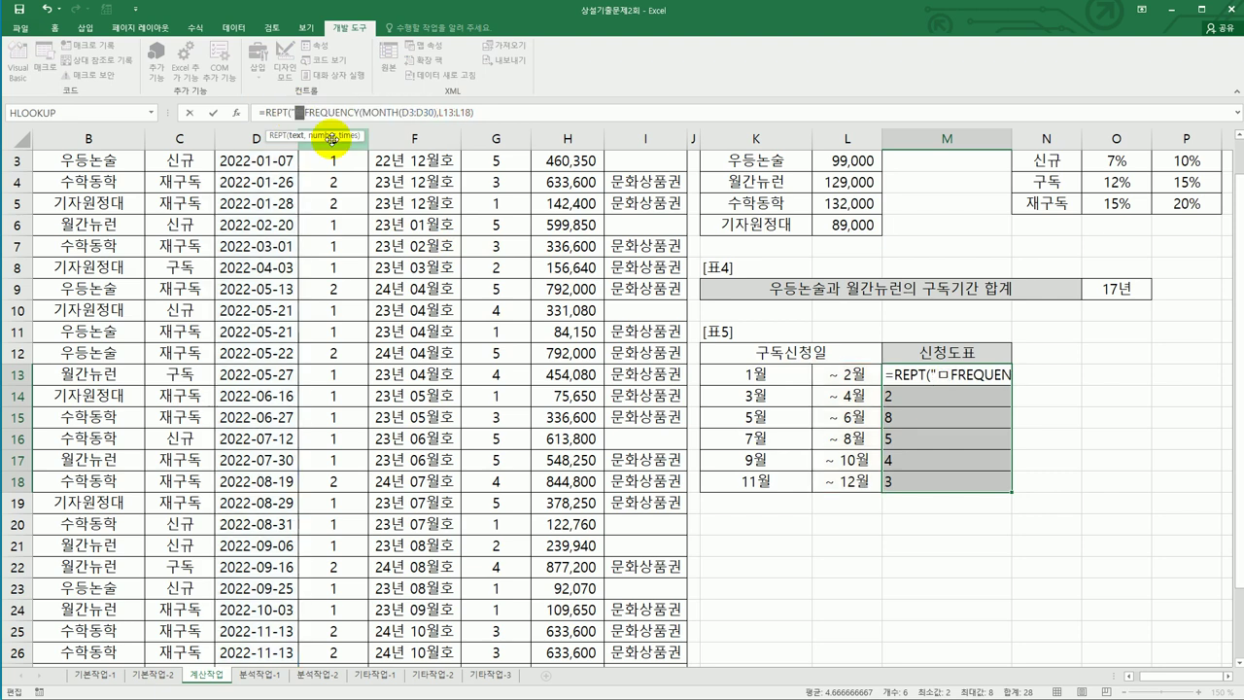
{"action": "key", "text": "Hangul_Hanja"}
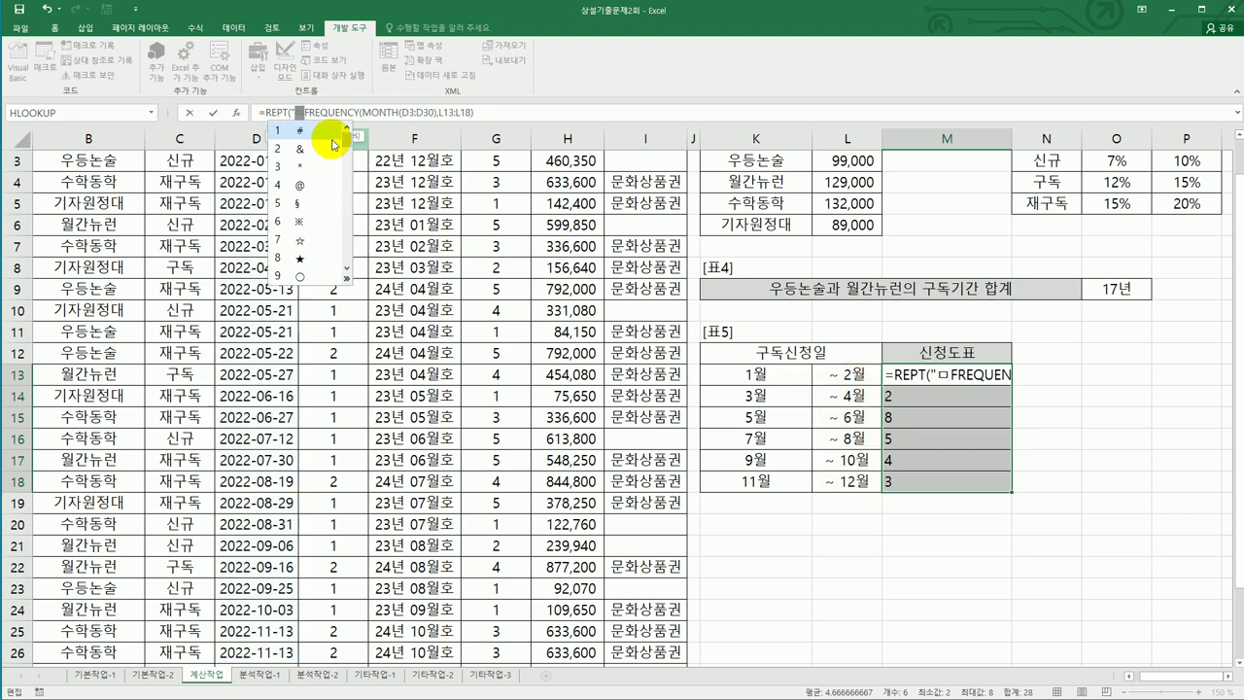
{"action": "left_click", "coordinate": [346, 279]}
{"action": "left_click", "coordinate": [493, 133]}
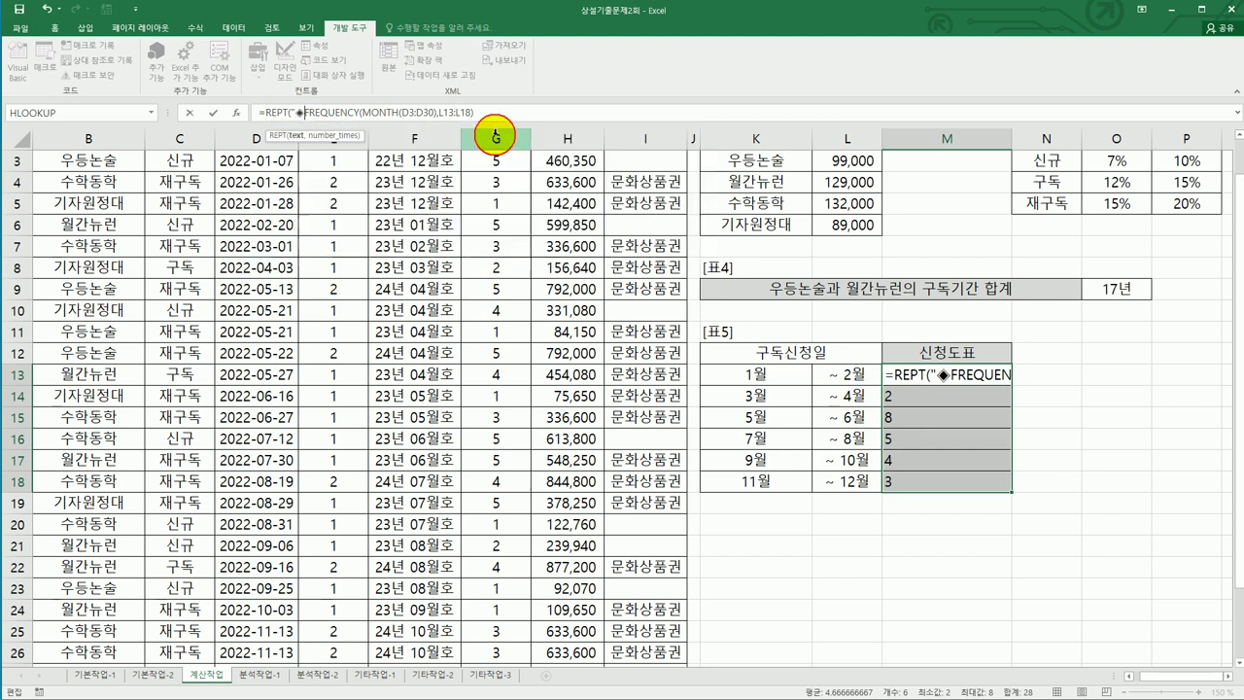
{"action": "type", "text": "\","}
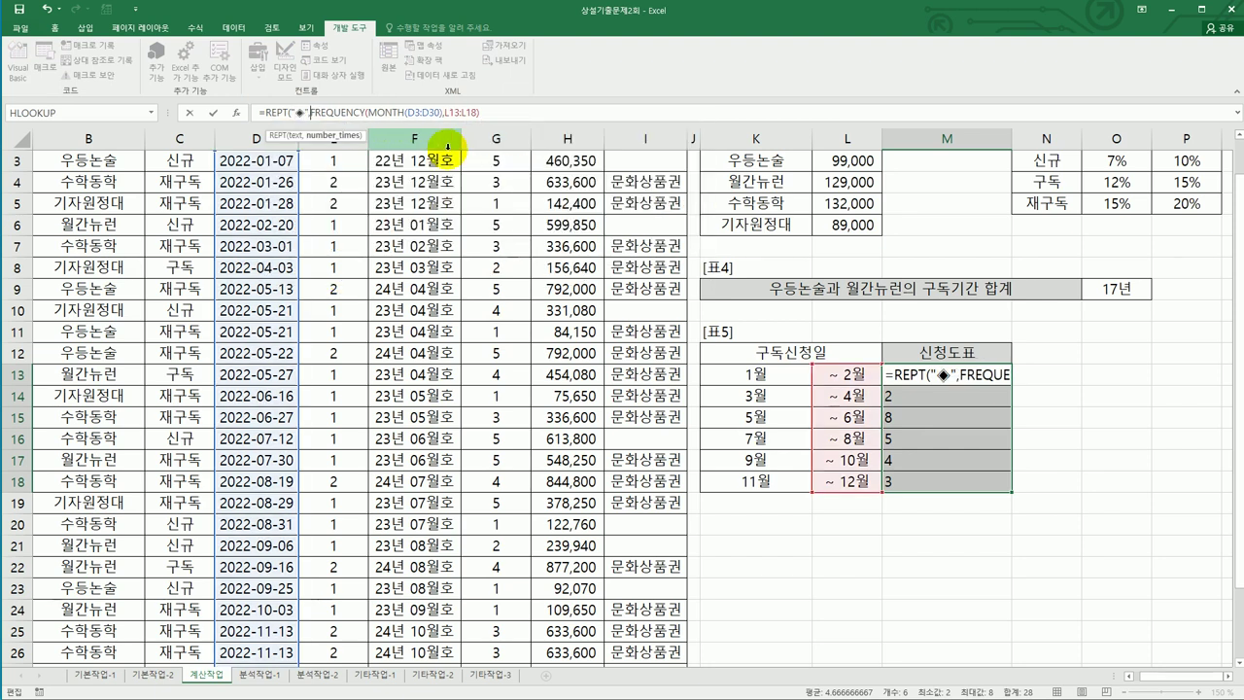
Step: Close the REPT parenthesis and enter the 신청도표 formula as an array formula across M13:M18
{"action": "left_click", "coordinate": [498, 110]}
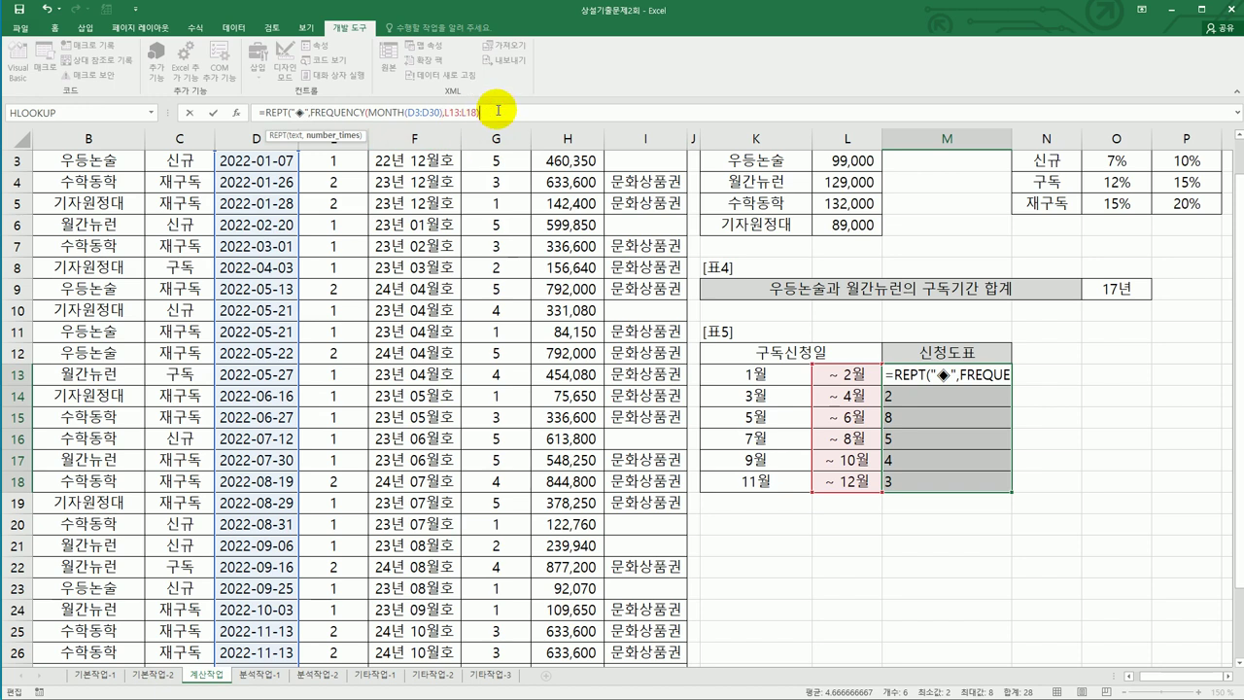
{"action": "type", "text": ")"}
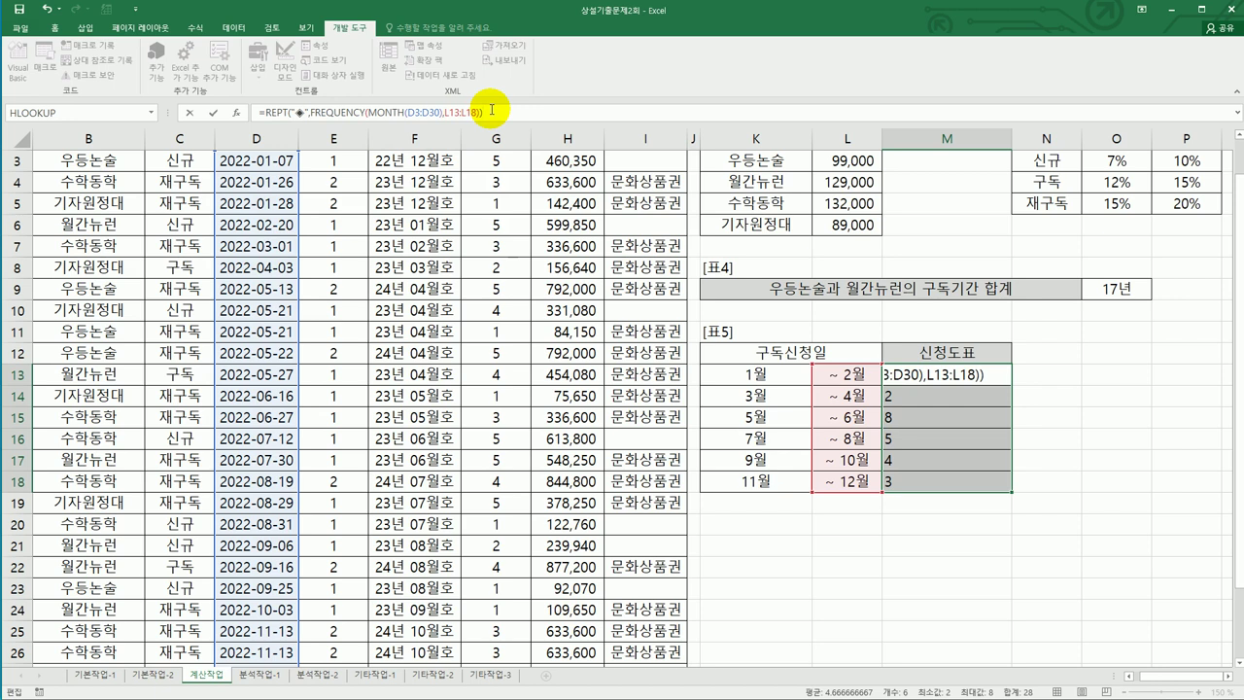
{"action": "key", "text": "ctrl+shift+Return"}
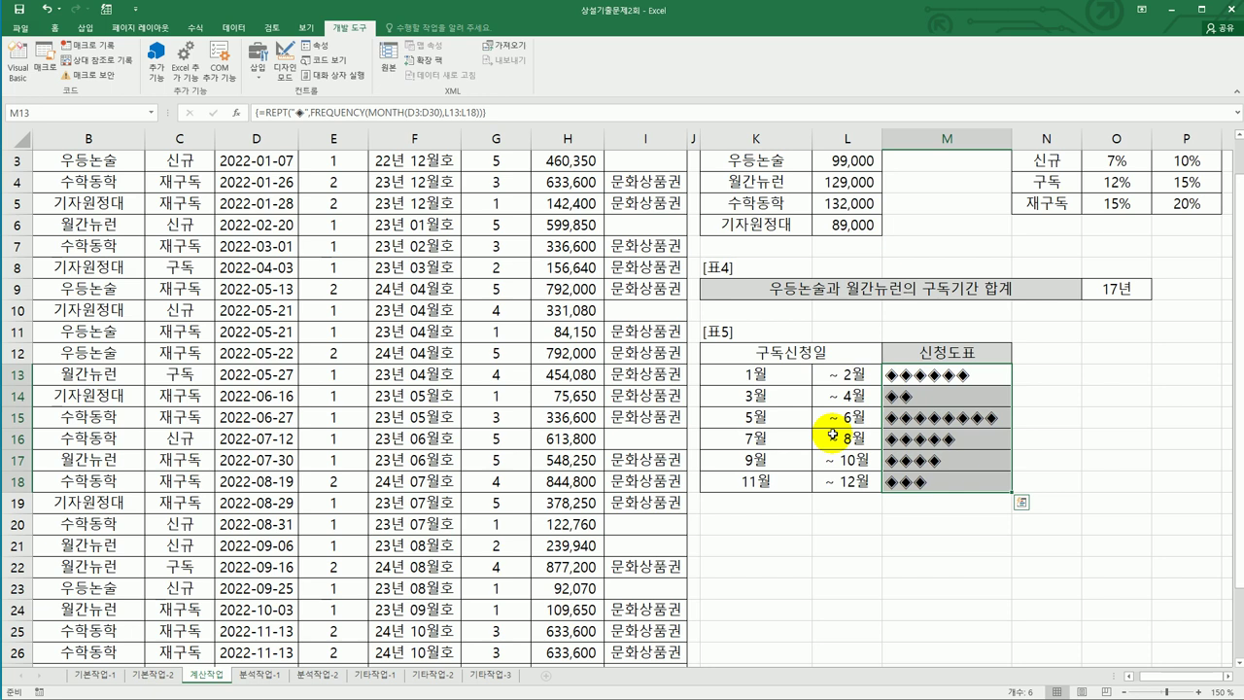
Step: Compare the 신청일 dates in column D with the month ranges and 신청도표 symbols in 표5
{"action": "scroll", "coordinate": [411, 306], "scroll_direction": "up", "scroll_amount": 1}
{"action": "left_click_drag", "start_coordinate": [275, 204], "coordinate": [259, 453]}
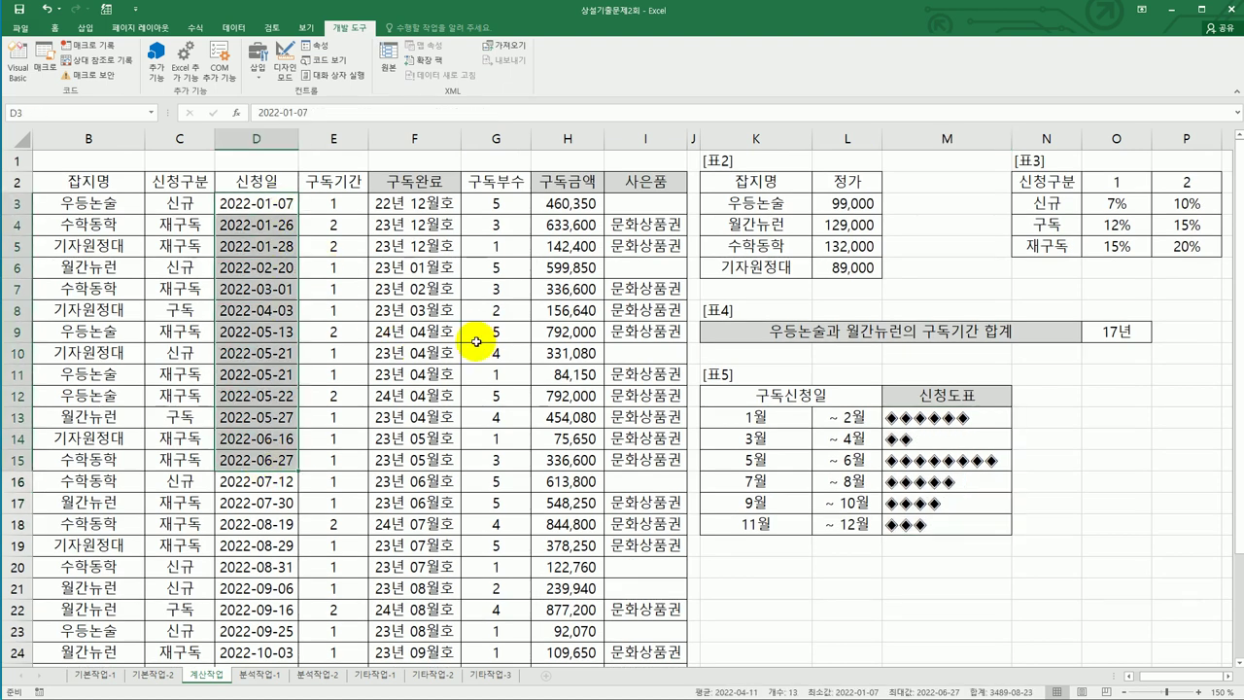
{"action": "left_click", "coordinate": [774, 559]}
{"action": "scroll", "coordinate": [771, 557], "scroll_direction": "down", "scroll_amount": 2}
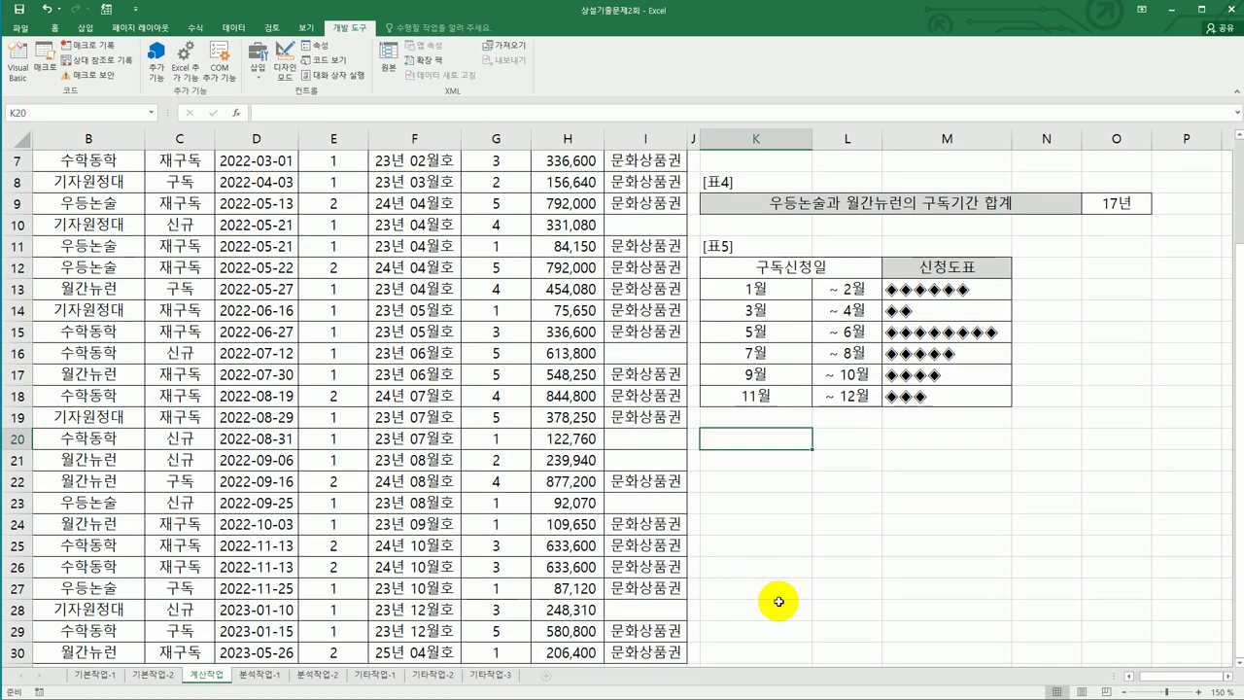
{"action": "scroll", "coordinate": [774, 597], "scroll_direction": "up", "scroll_amount": 2}
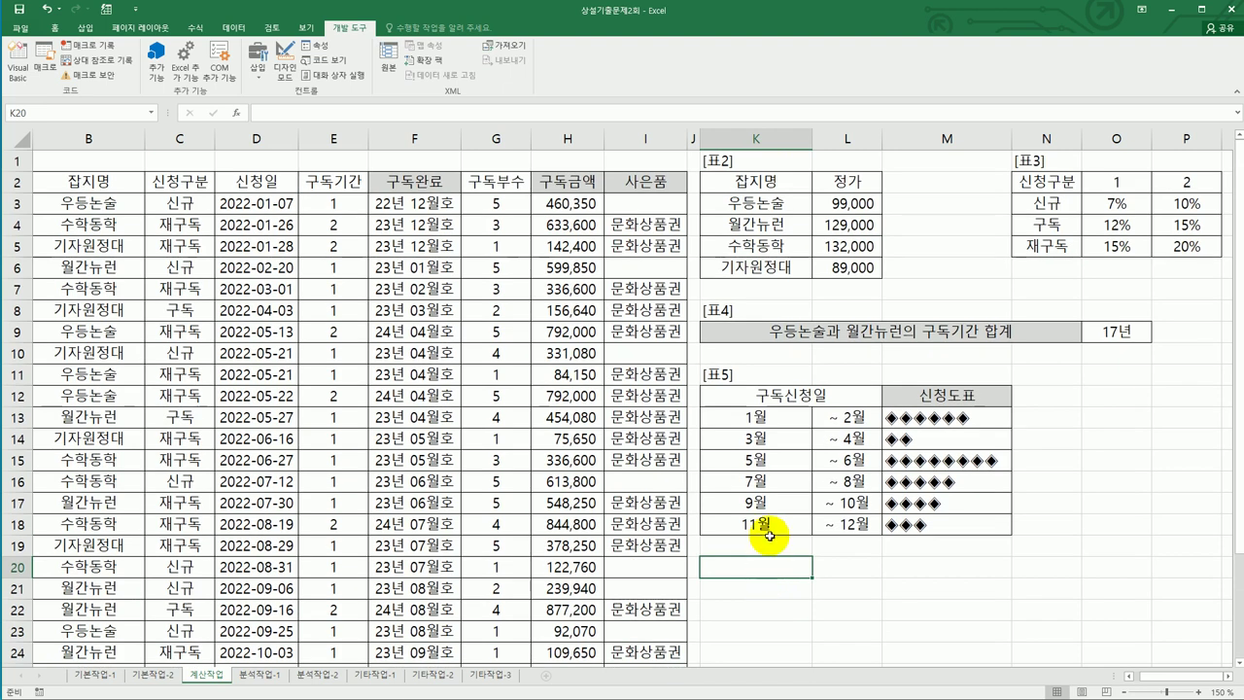
{"action": "left_click", "coordinate": [775, 414]}
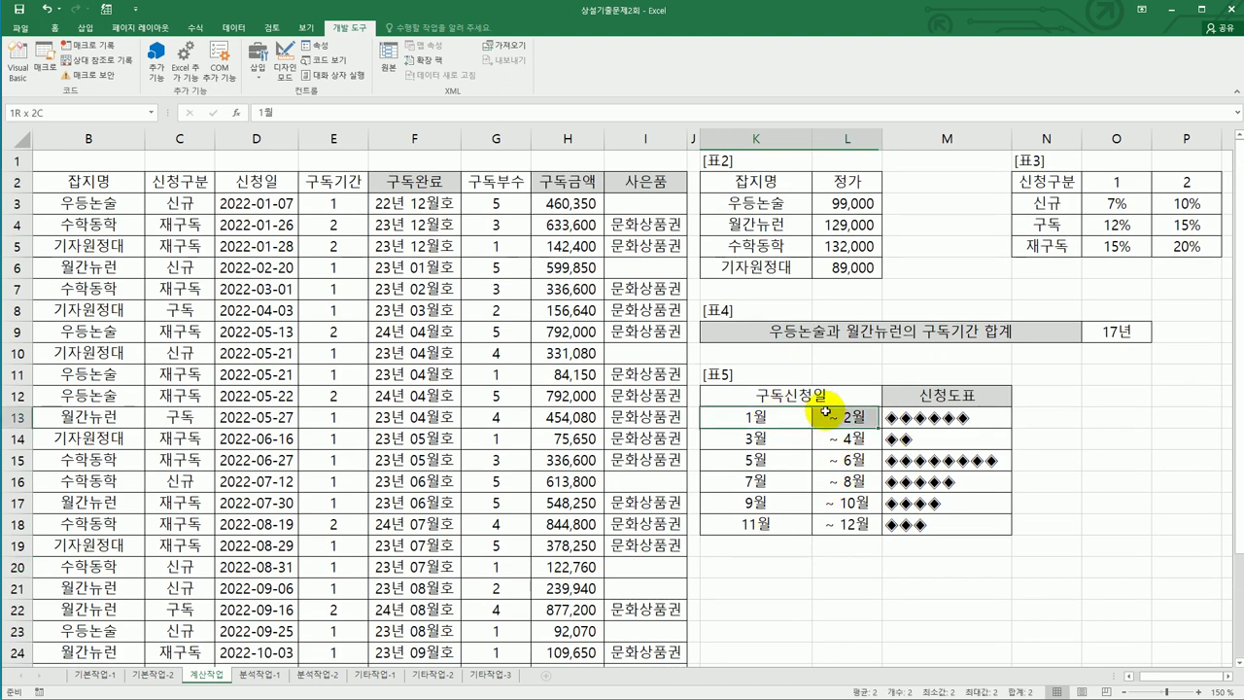
{"action": "left_click_drag", "start_coordinate": [794, 444], "coordinate": [838, 439]}
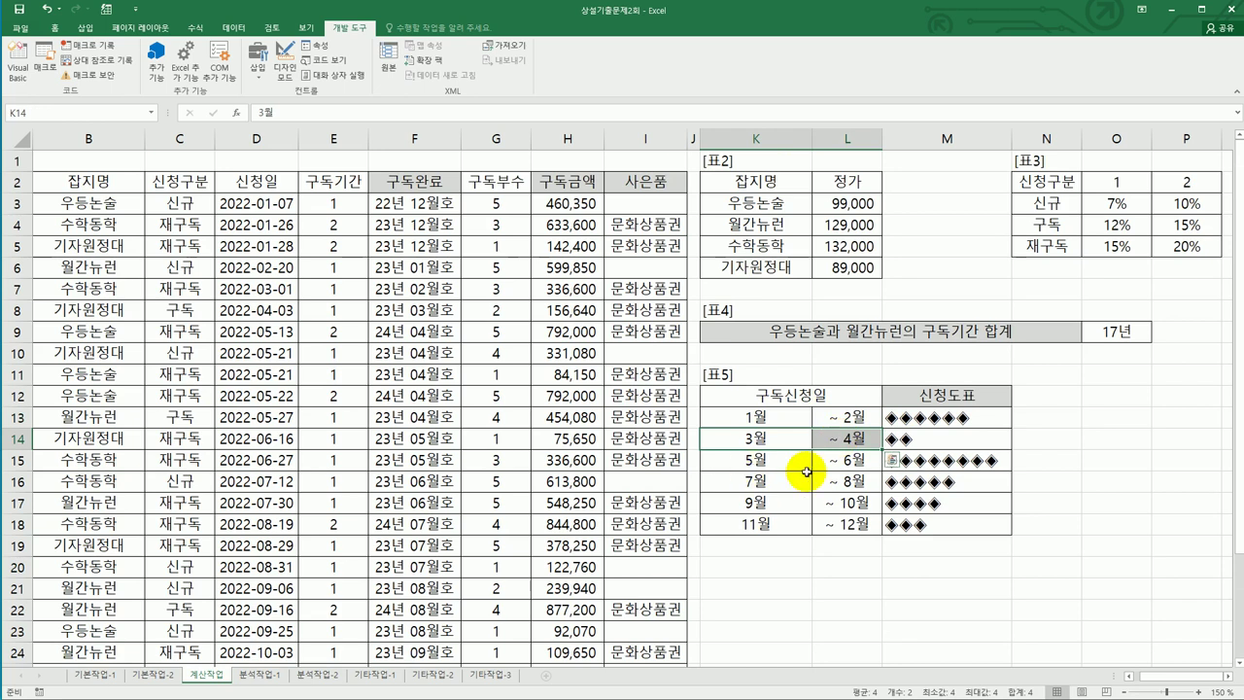
{"action": "left_click", "coordinate": [909, 416]}
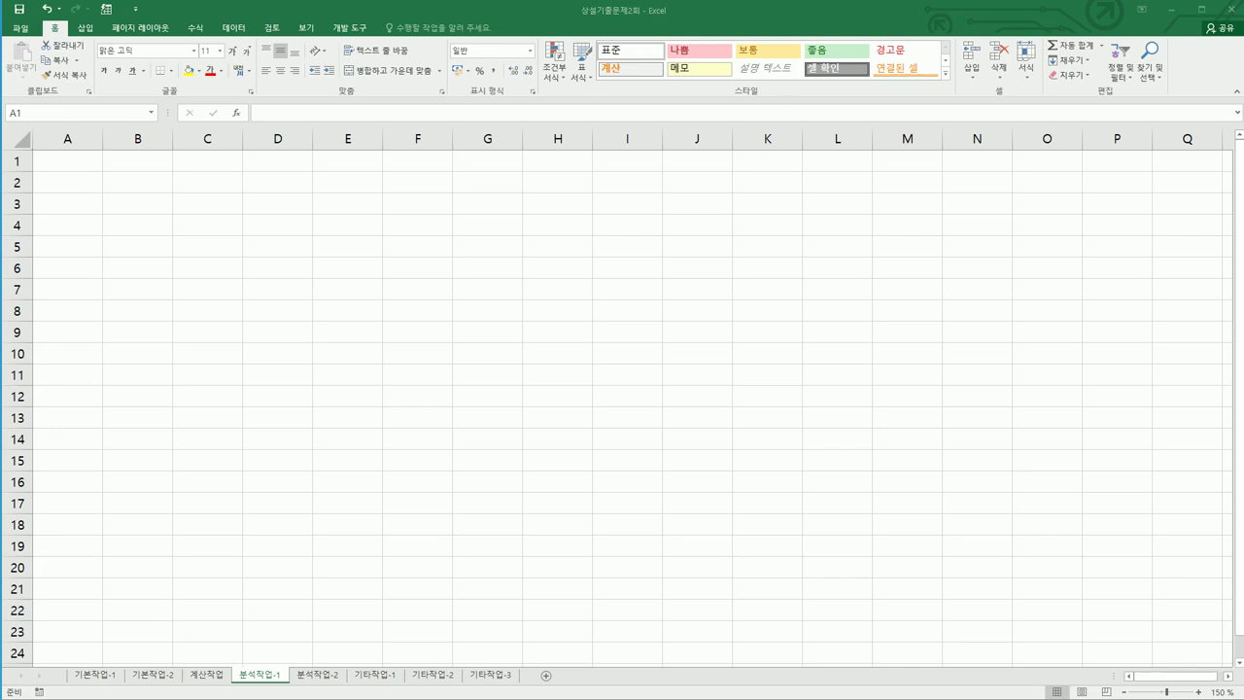
Step: Select B4 on 분석작업-1 and start importing the text file 항공현황 as external data
{"action": "left_click", "coordinate": [146, 228]}
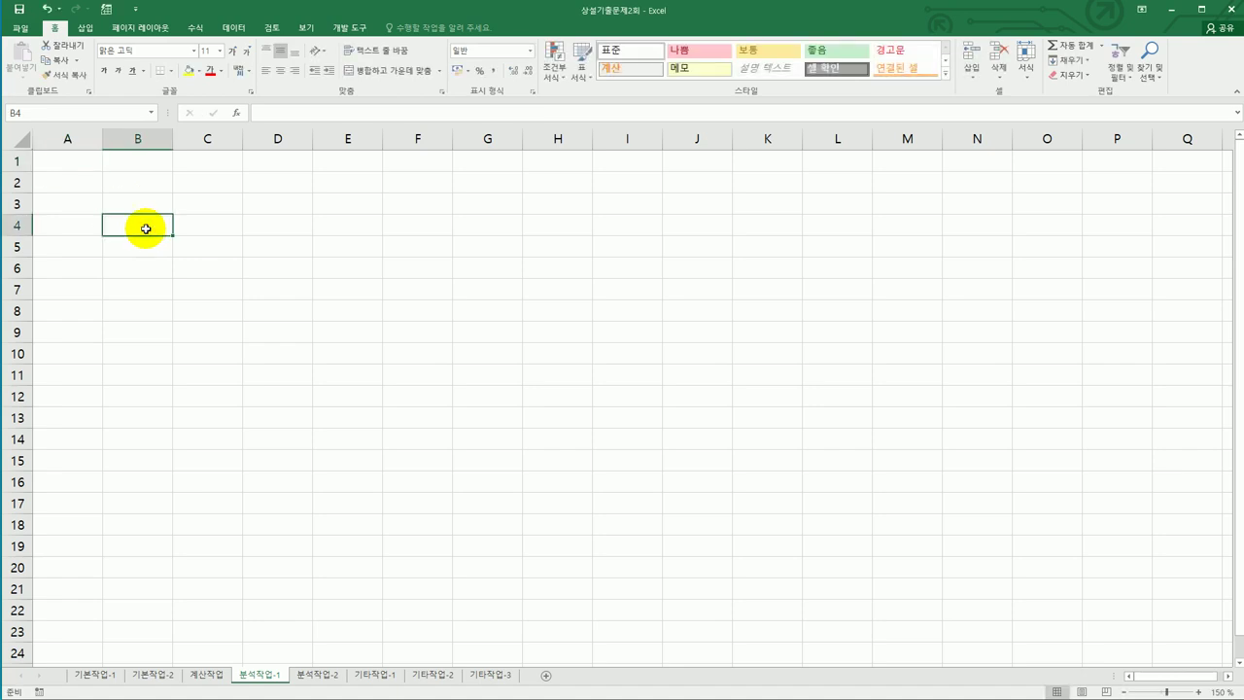
{"action": "left_click", "coordinate": [215, 52]}
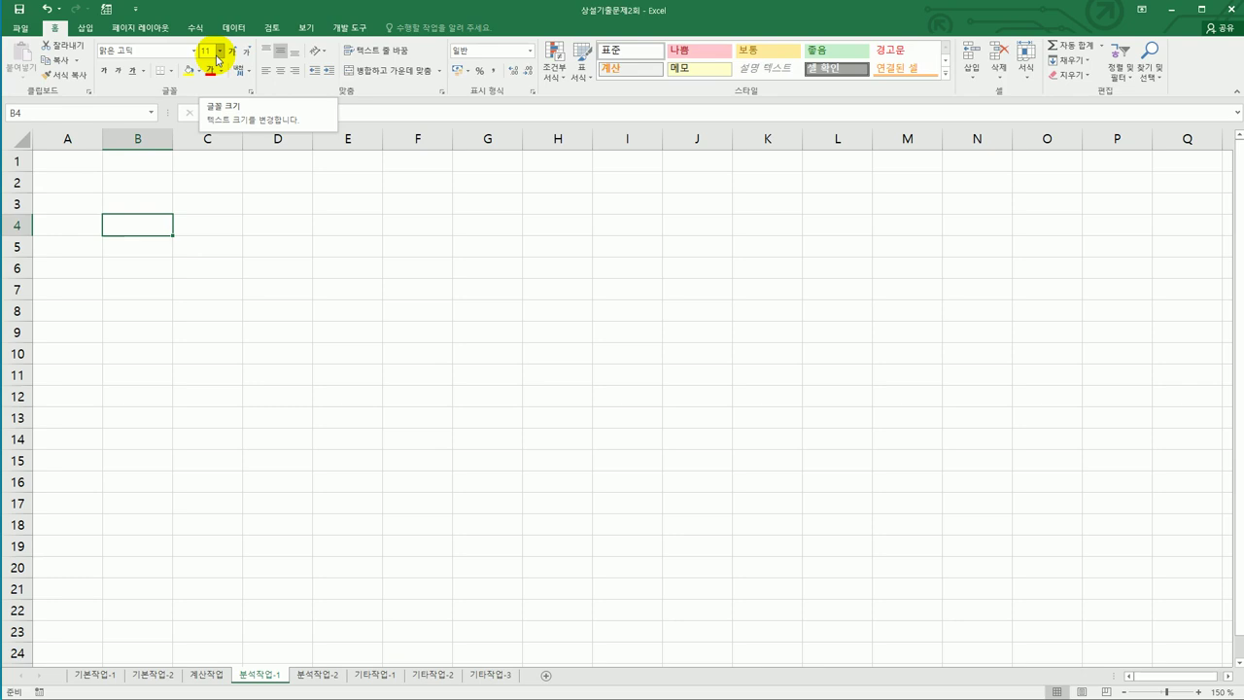
{"action": "left_click", "coordinate": [232, 29]}
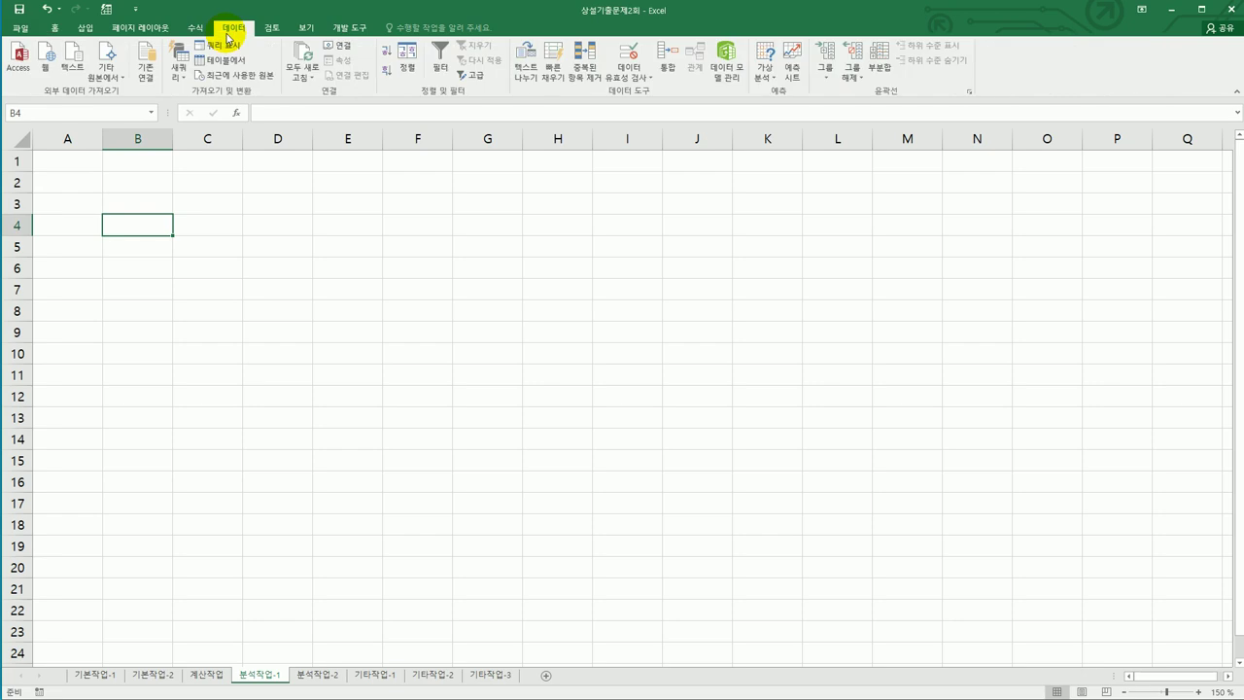
{"action": "left_click", "coordinate": [80, 78]}
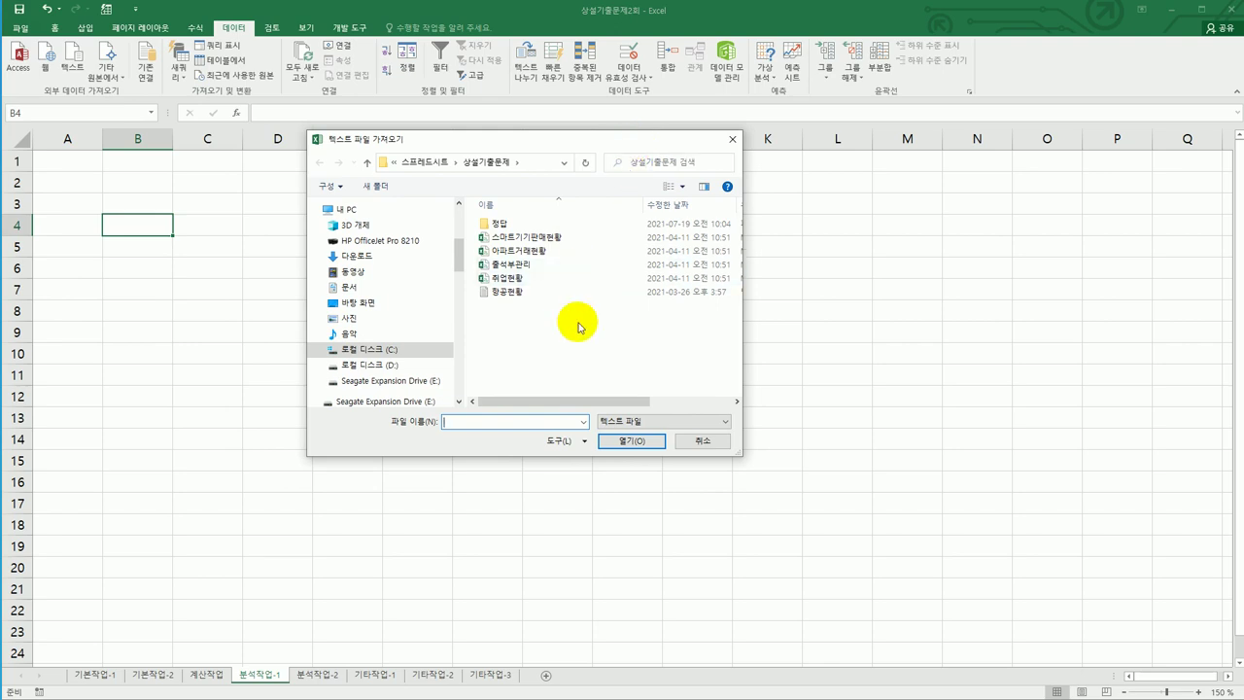
{"action": "left_click", "coordinate": [527, 294]}
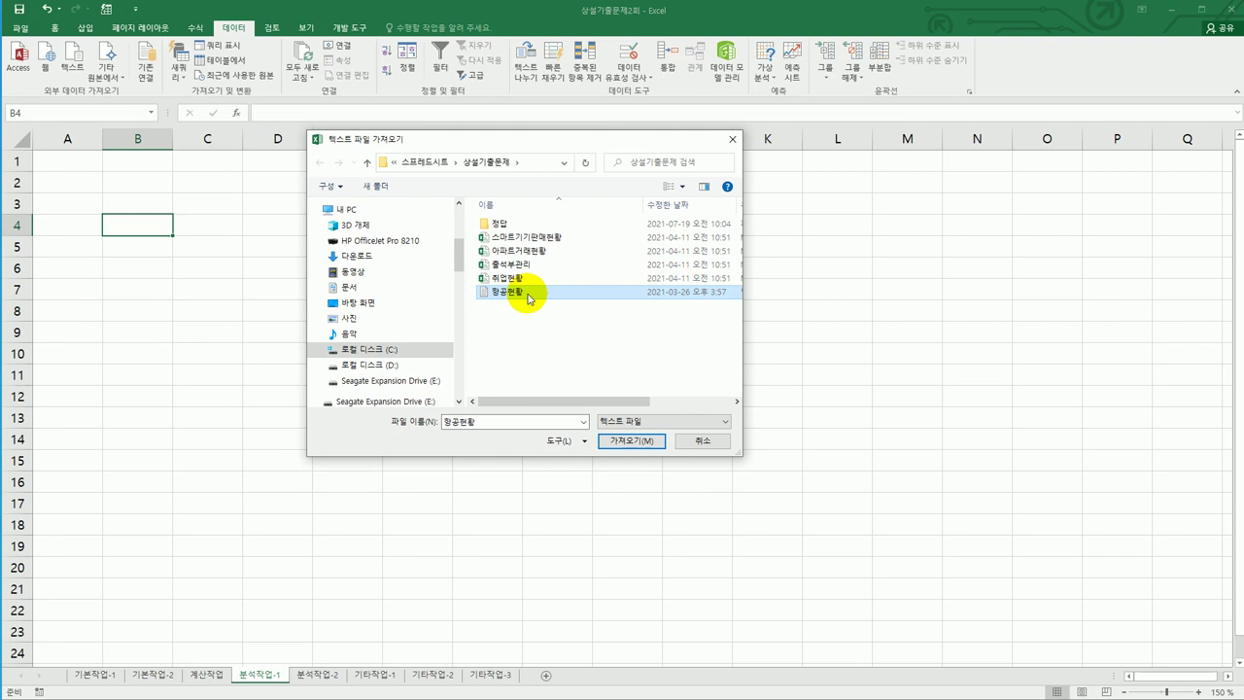
{"action": "left_click", "coordinate": [630, 442]}
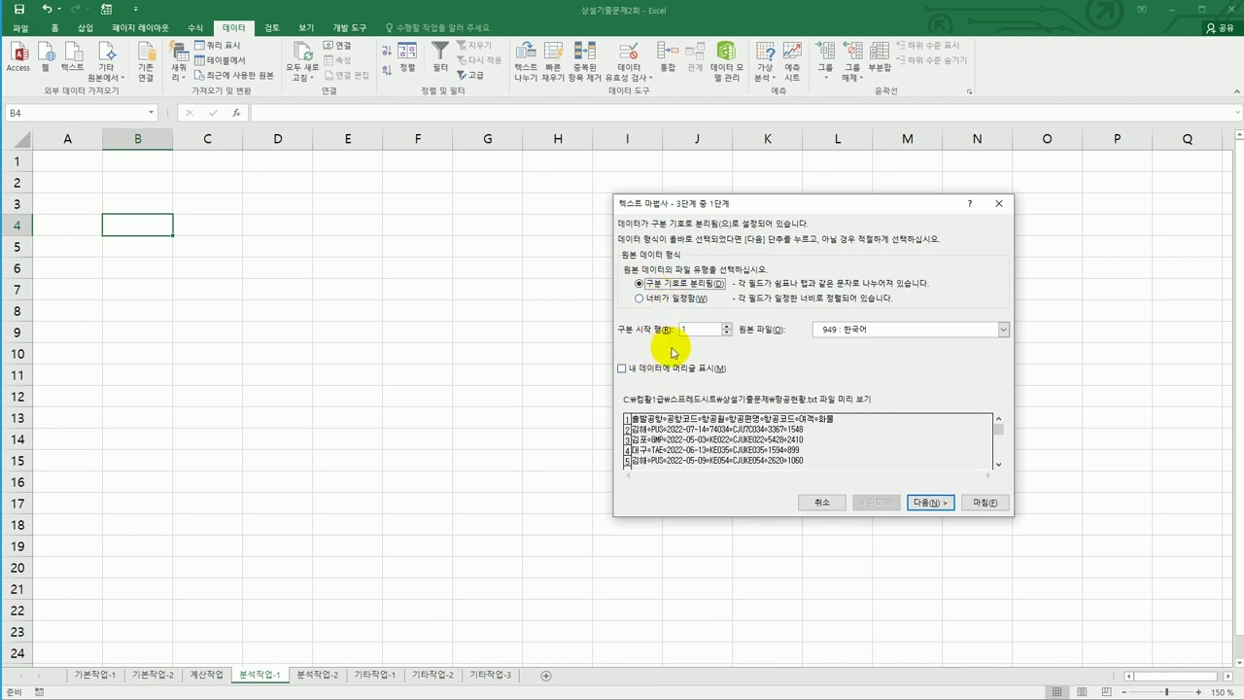
Step: Mark the 항공현황 data as having headers, keep the Tab delimiter and General column format, and finish the text wizard
{"action": "left_click", "coordinate": [673, 370]}
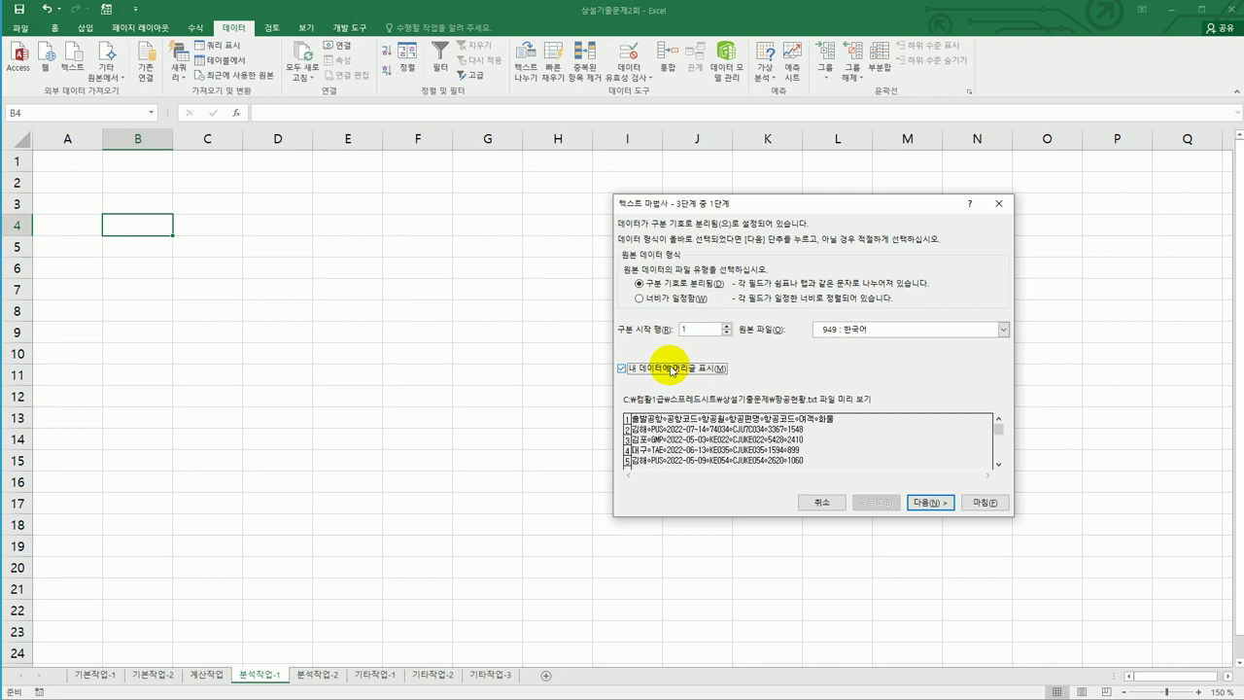
{"action": "left_click", "coordinate": [926, 503]}
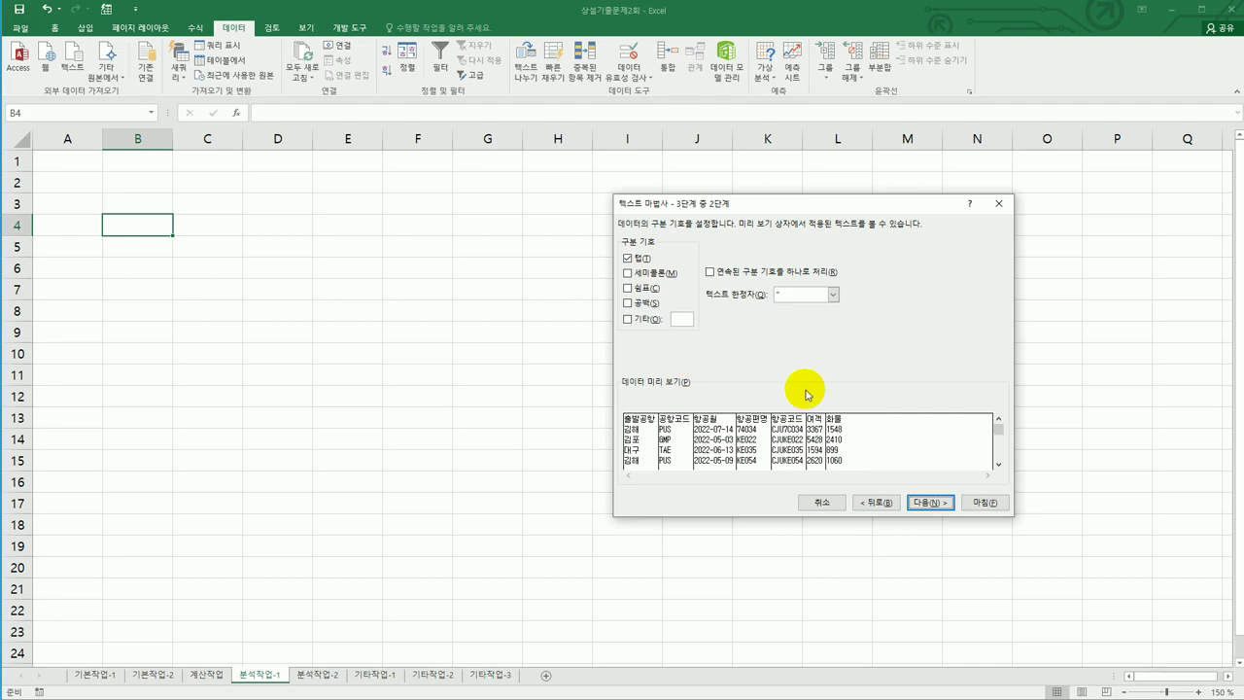
{"action": "left_click", "coordinate": [930, 502]}
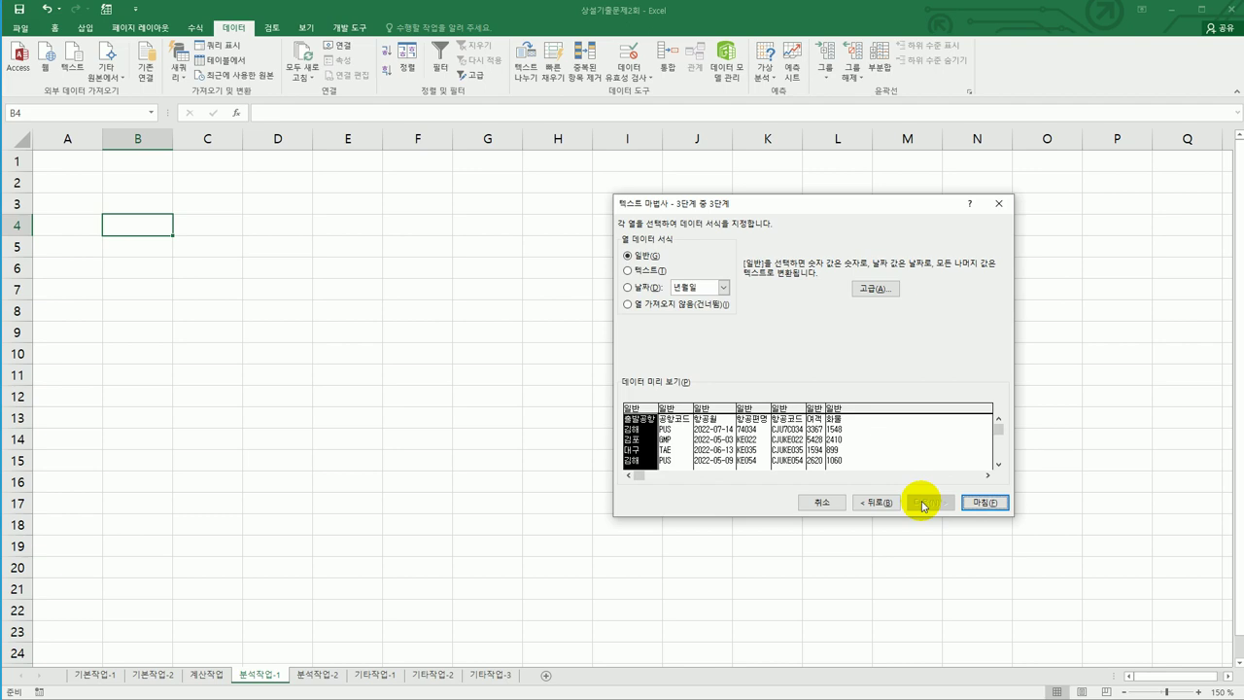
{"action": "left_click", "coordinate": [972, 503]}
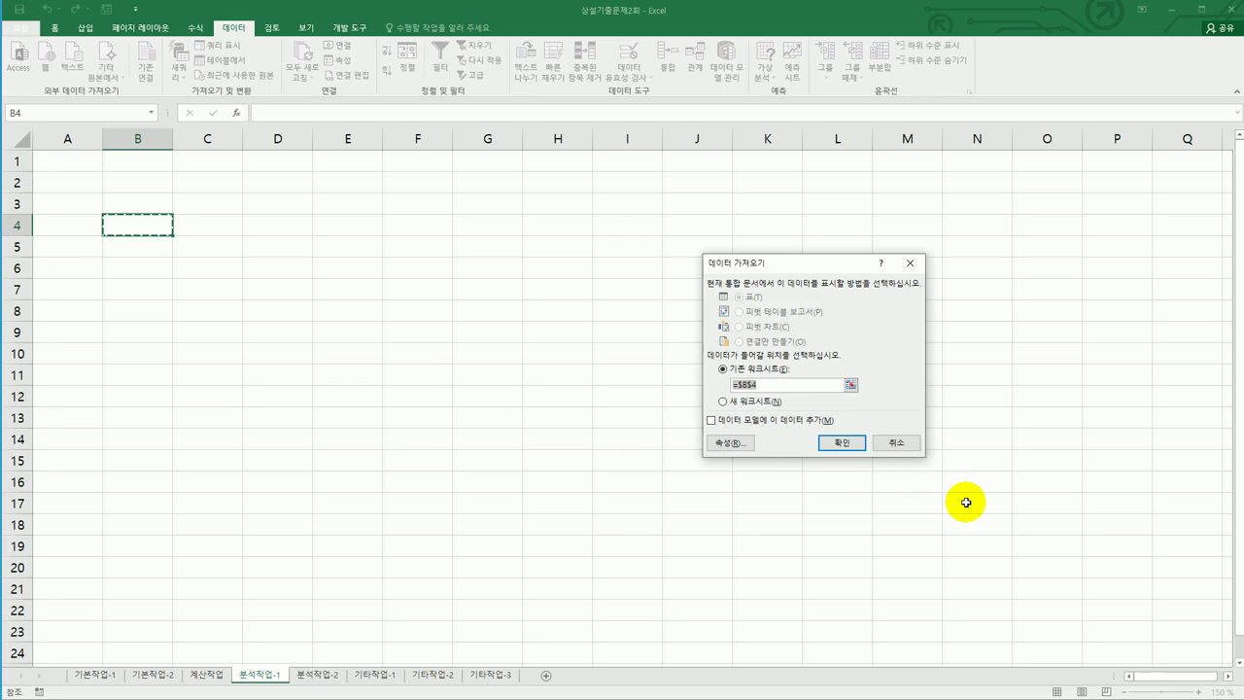
Step: Add the imported data to the data model and create a pivot table report at B4 of the existing worksheet
{"action": "left_click", "coordinate": [761, 319]}
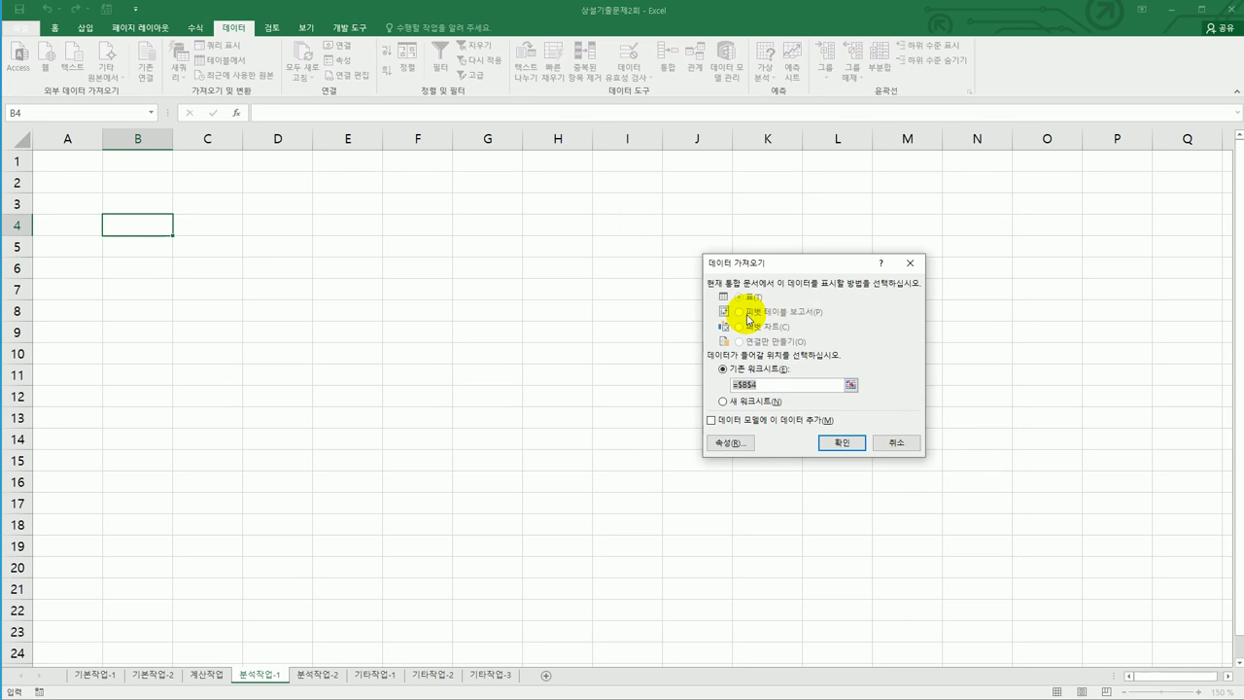
{"action": "left_click", "coordinate": [747, 428]}
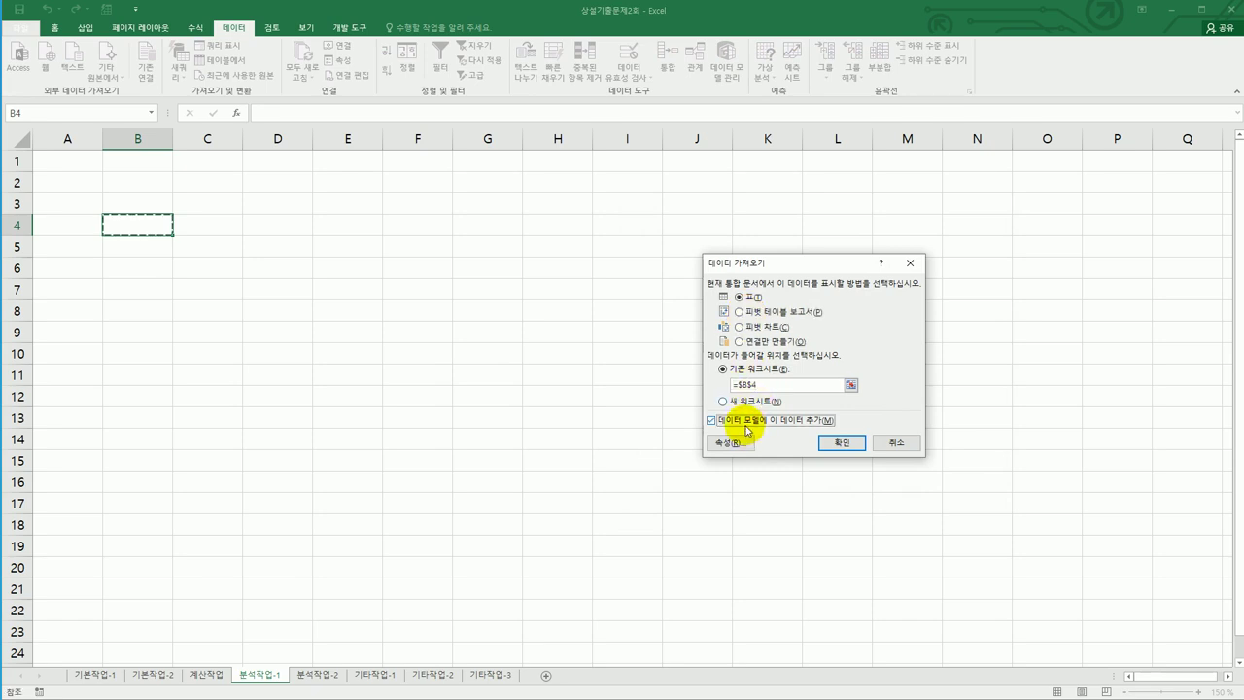
{"action": "left_click", "coordinate": [765, 315]}
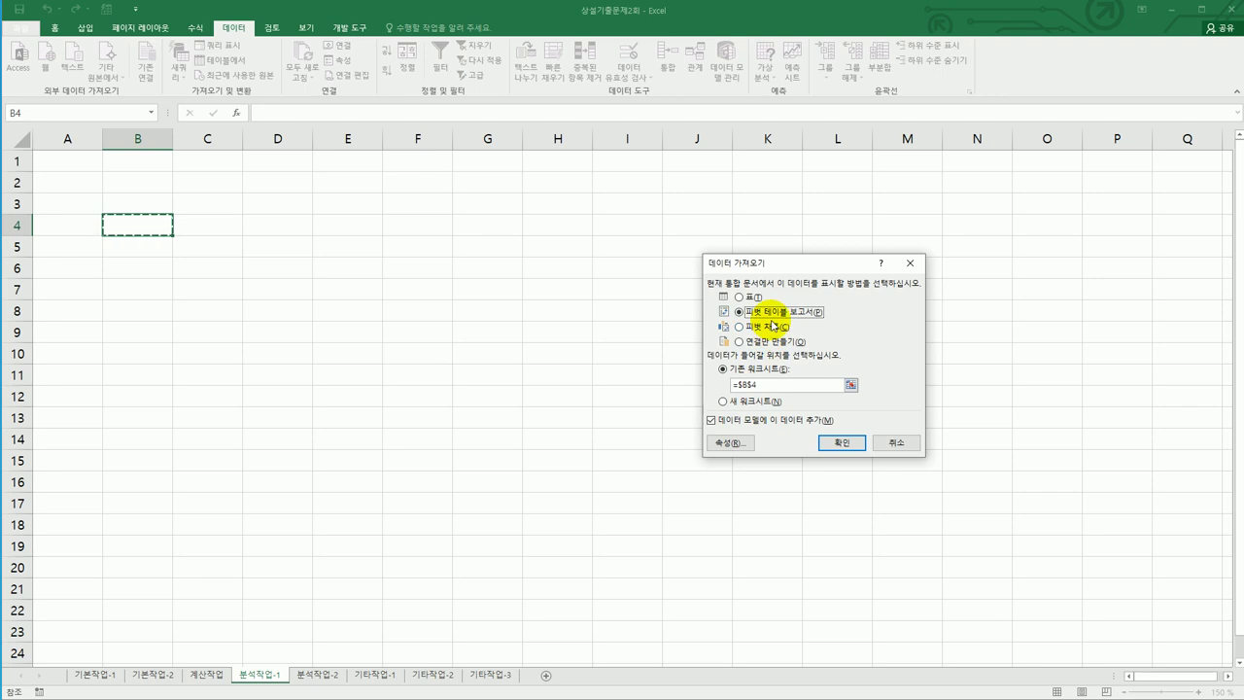
{"action": "left_click", "coordinate": [826, 440]}
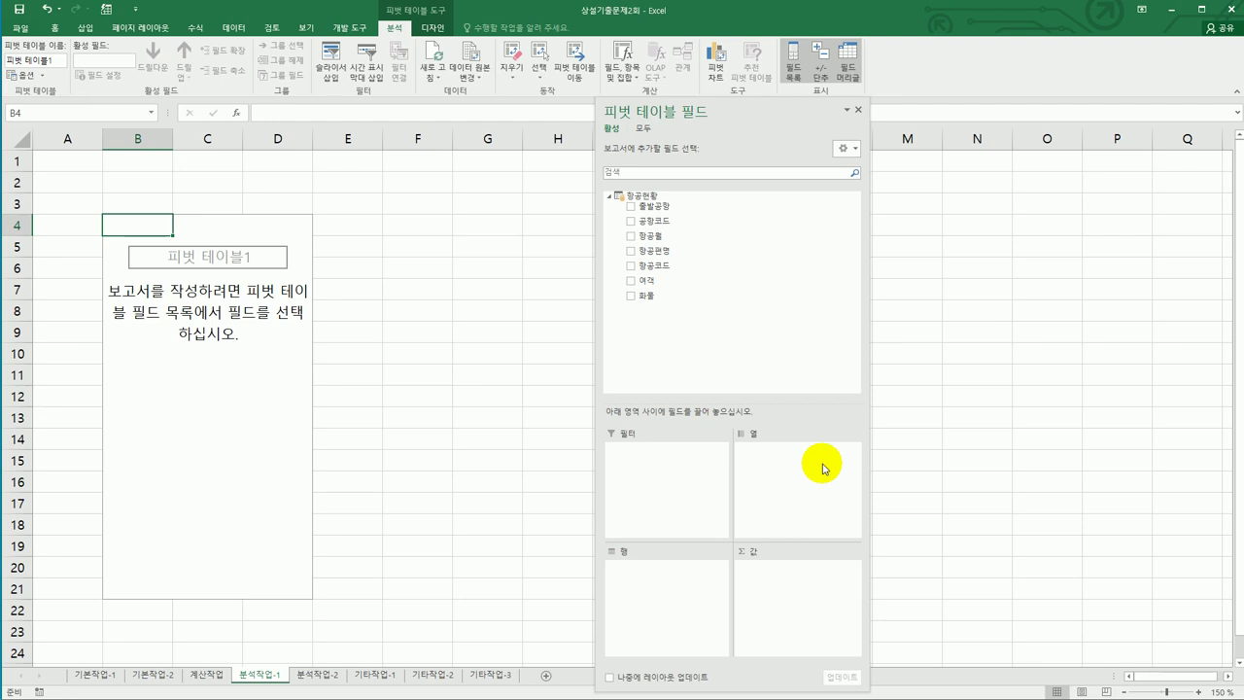
Step: Add the 항공월 field to the pivot table's rows
{"action": "left_click_drag", "start_coordinate": [669, 236], "coordinate": [668, 595]}
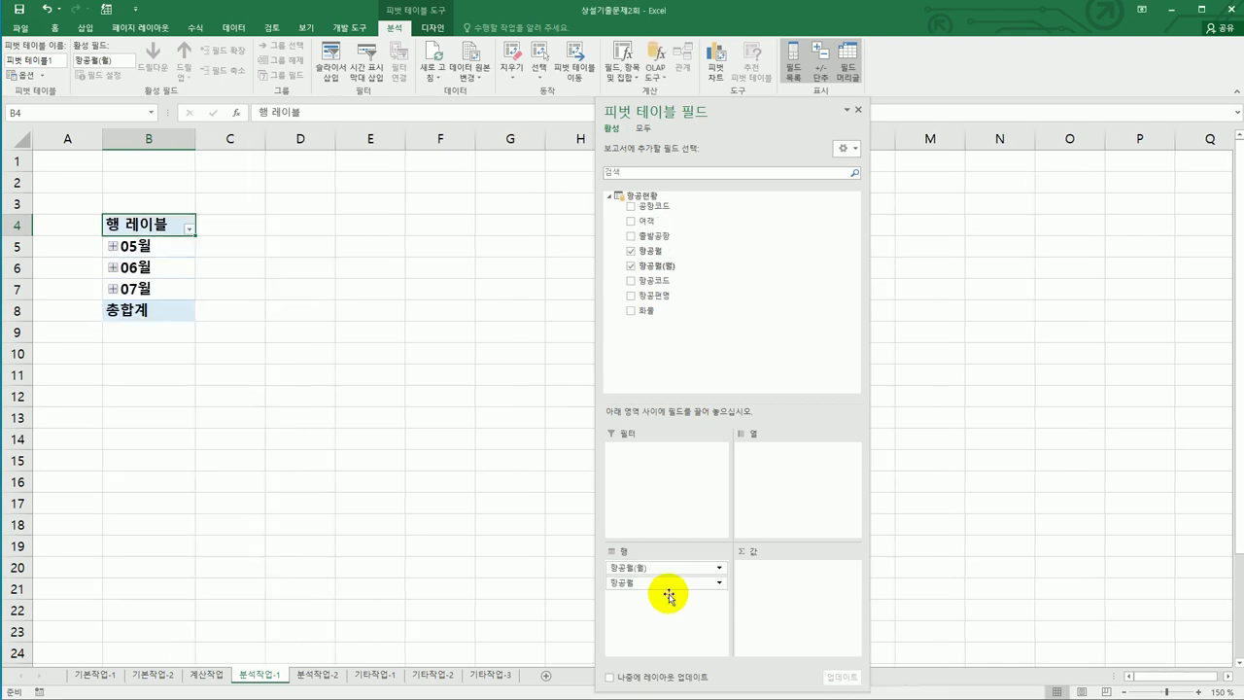
Step: Add 출발공항 to the pivot table's columns and 여객 and 화물 to its values, and close the field list
{"action": "left_click_drag", "start_coordinate": [680, 238], "coordinate": [774, 531]}
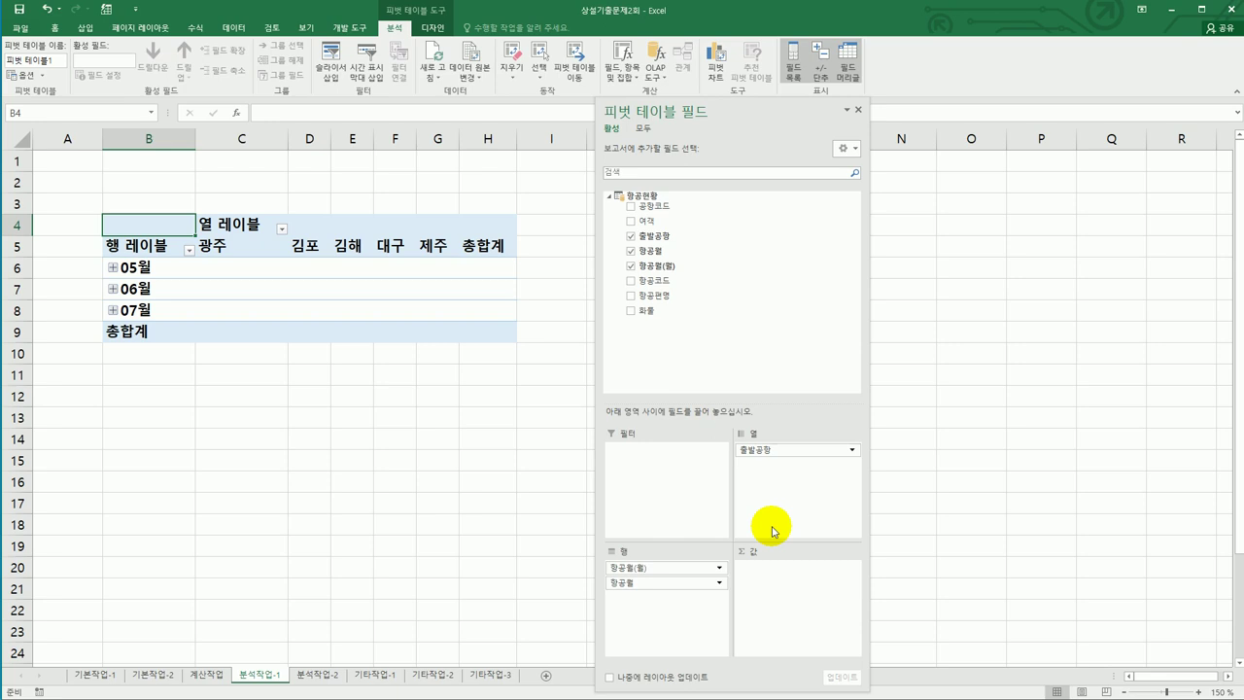
{"action": "left_click_drag", "start_coordinate": [677, 222], "coordinate": [772, 589]}
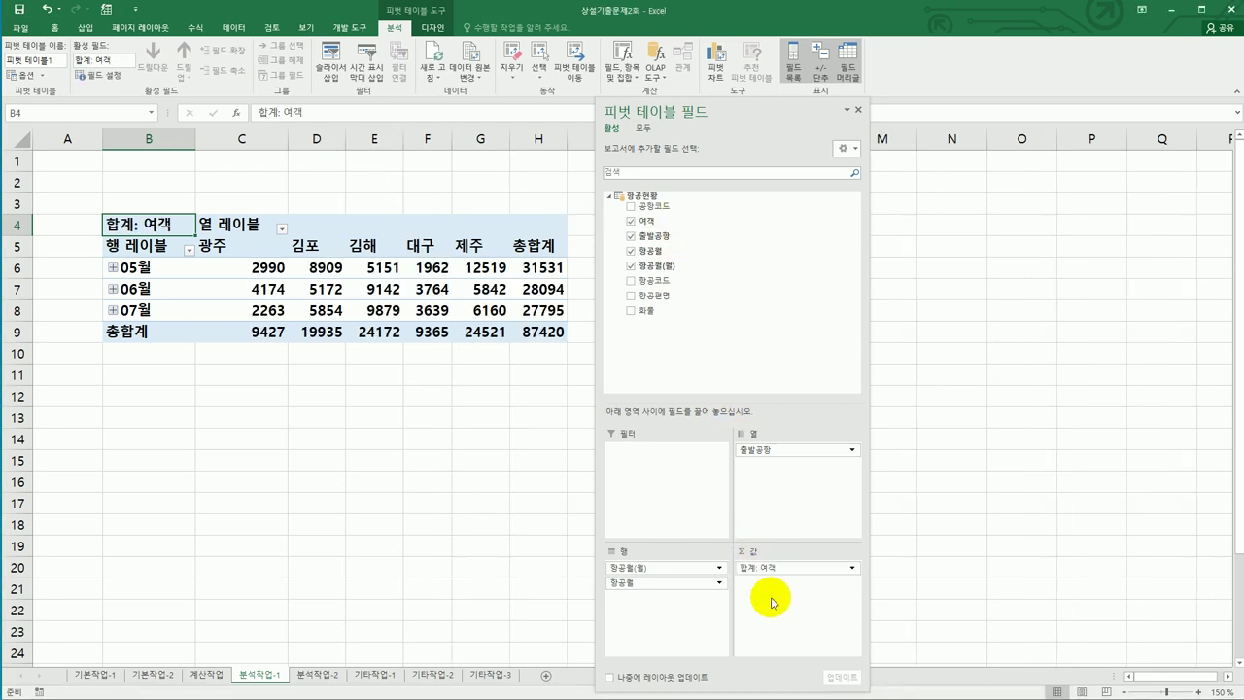
{"action": "left_click_drag", "start_coordinate": [685, 313], "coordinate": [778, 626]}
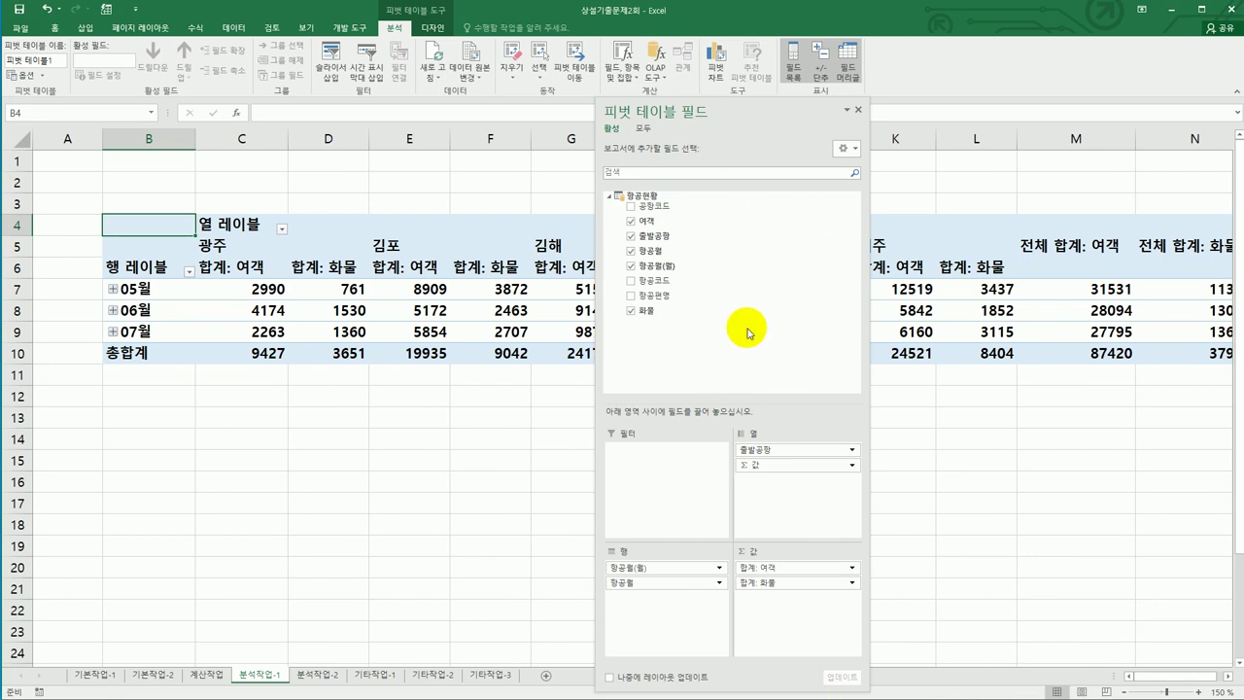
{"action": "left_click", "coordinate": [858, 109]}
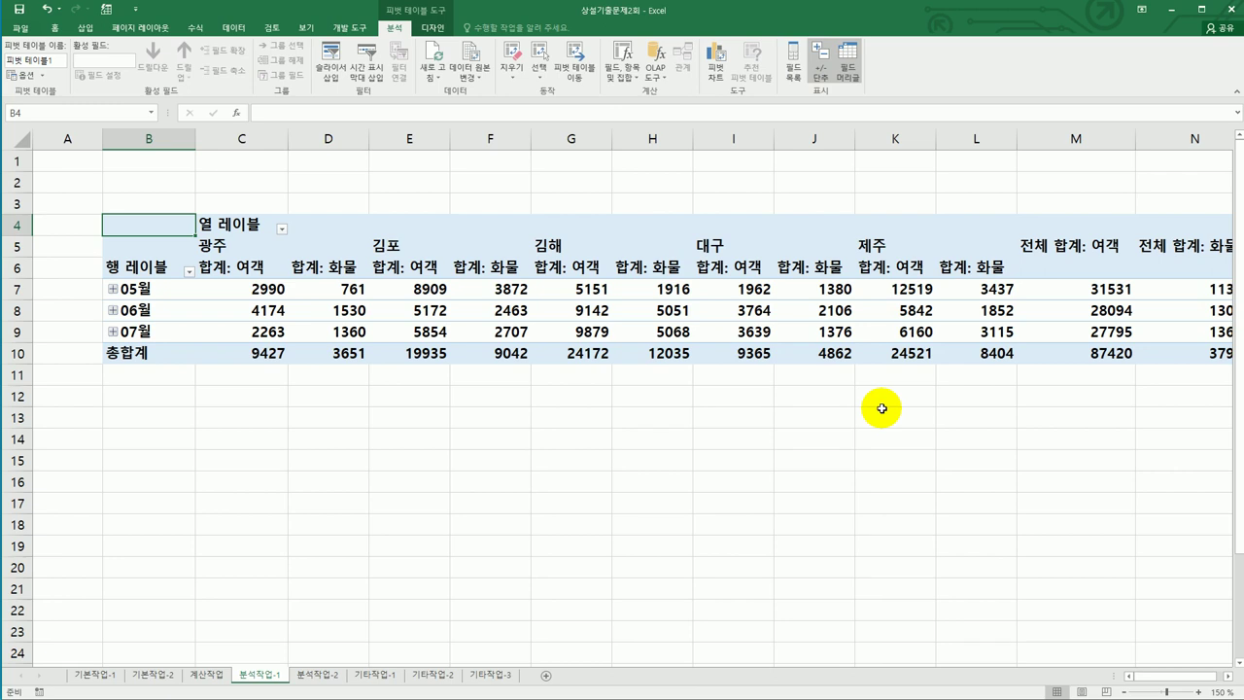
Step: Set the pivot table's report layout to outline form (개요 형식으로 표시)
{"action": "left_click", "coordinate": [428, 29]}
{"action": "left_click", "coordinate": [81, 79]}
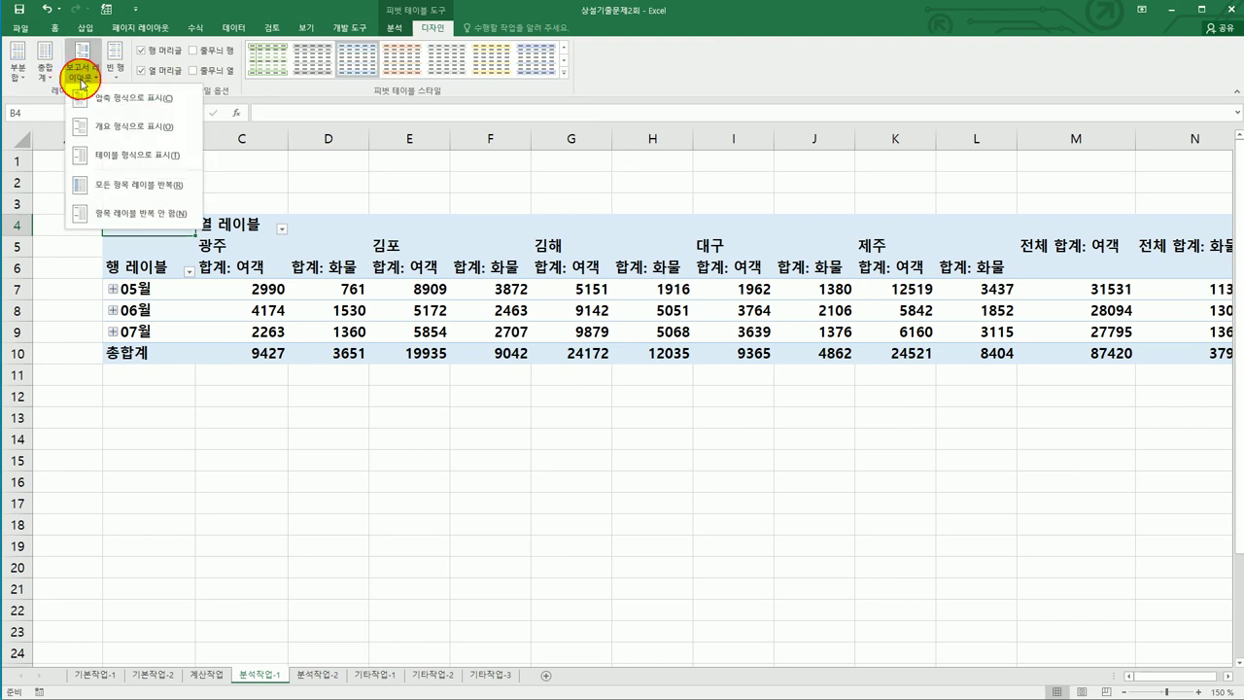
{"action": "left_click", "coordinate": [101, 134]}
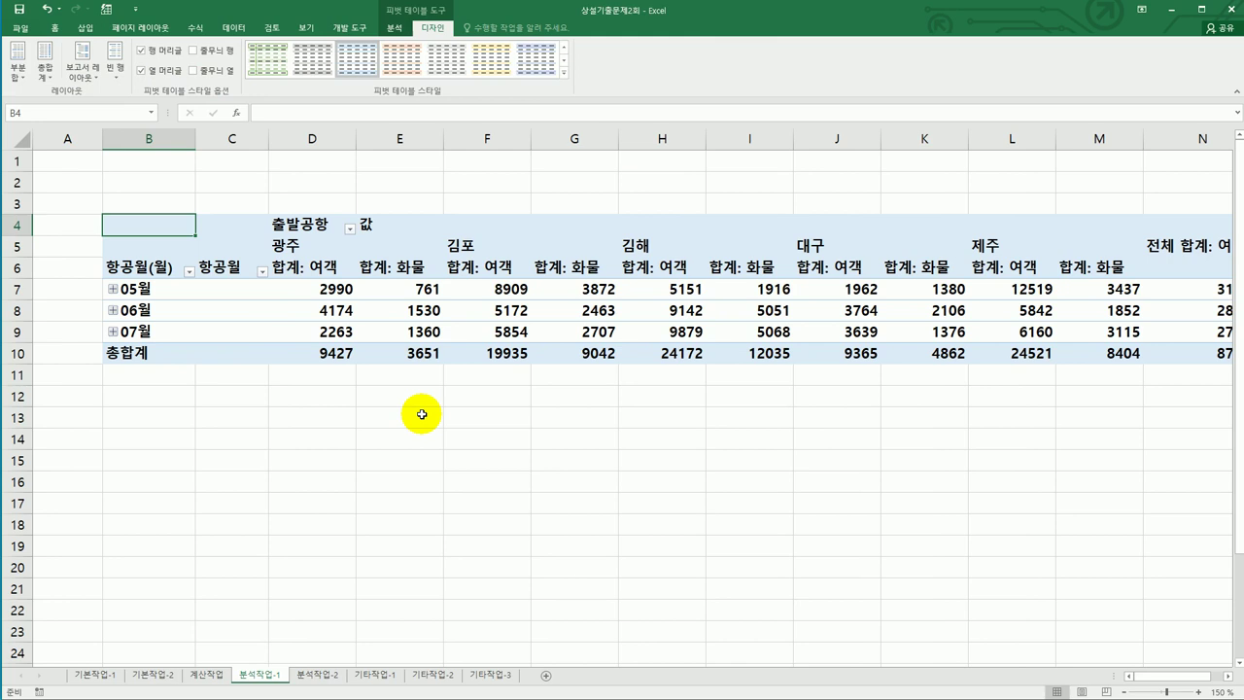
Step: Move the Σ 값 field from the columns to the rows area below 항공월, and close the field list
{"action": "left_click", "coordinate": [394, 28]}
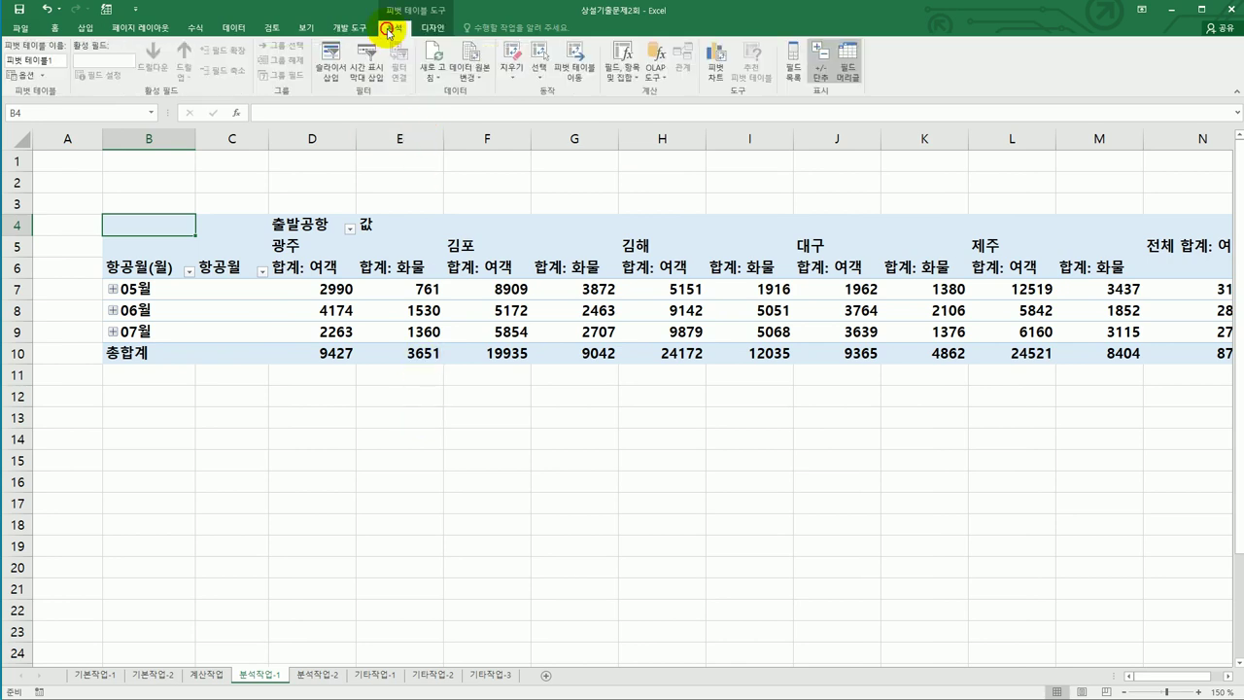
{"action": "left_click", "coordinate": [792, 68]}
{"action": "left_click_drag", "start_coordinate": [782, 468], "coordinate": [677, 622]}
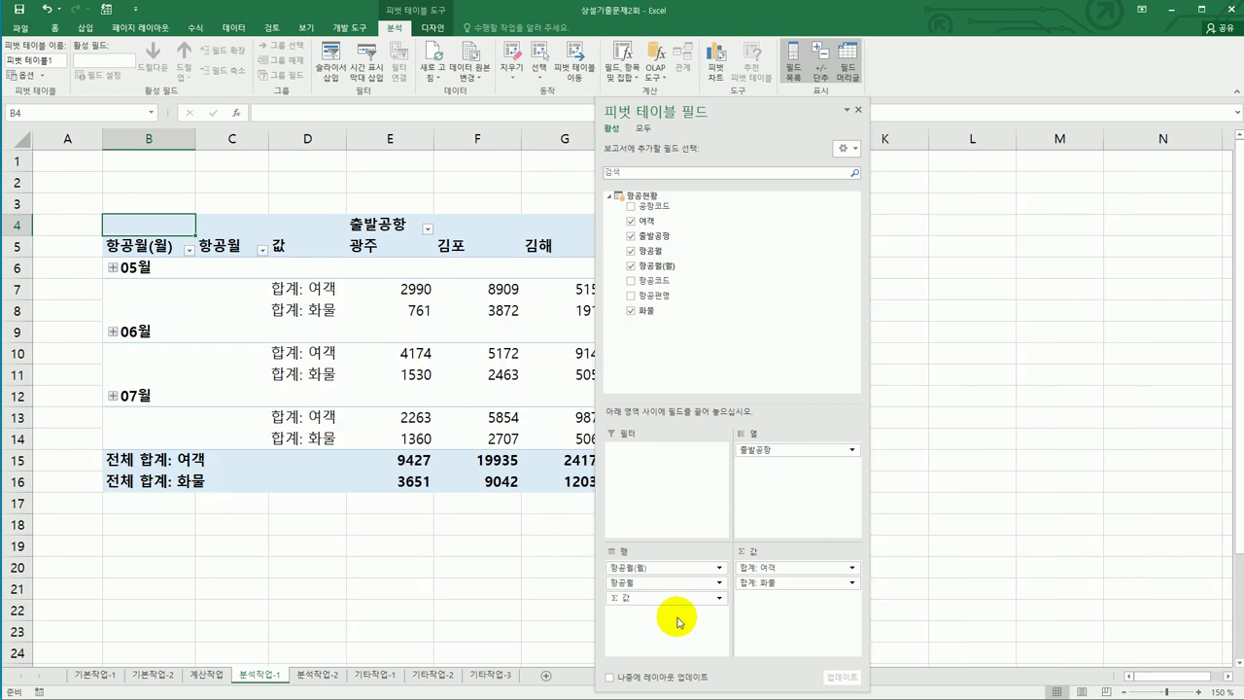
{"action": "left_click", "coordinate": [861, 110]}
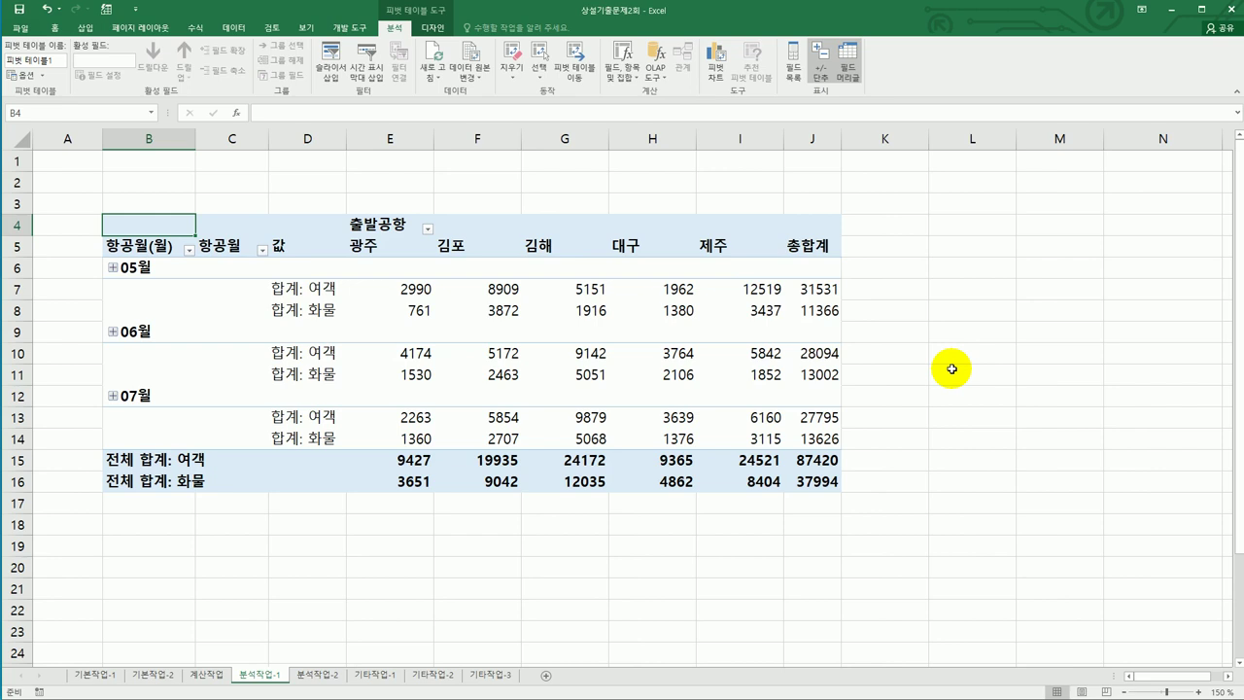
Step: Group the 항공월 row items by month (월) only
{"action": "left_click", "coordinate": [138, 276]}
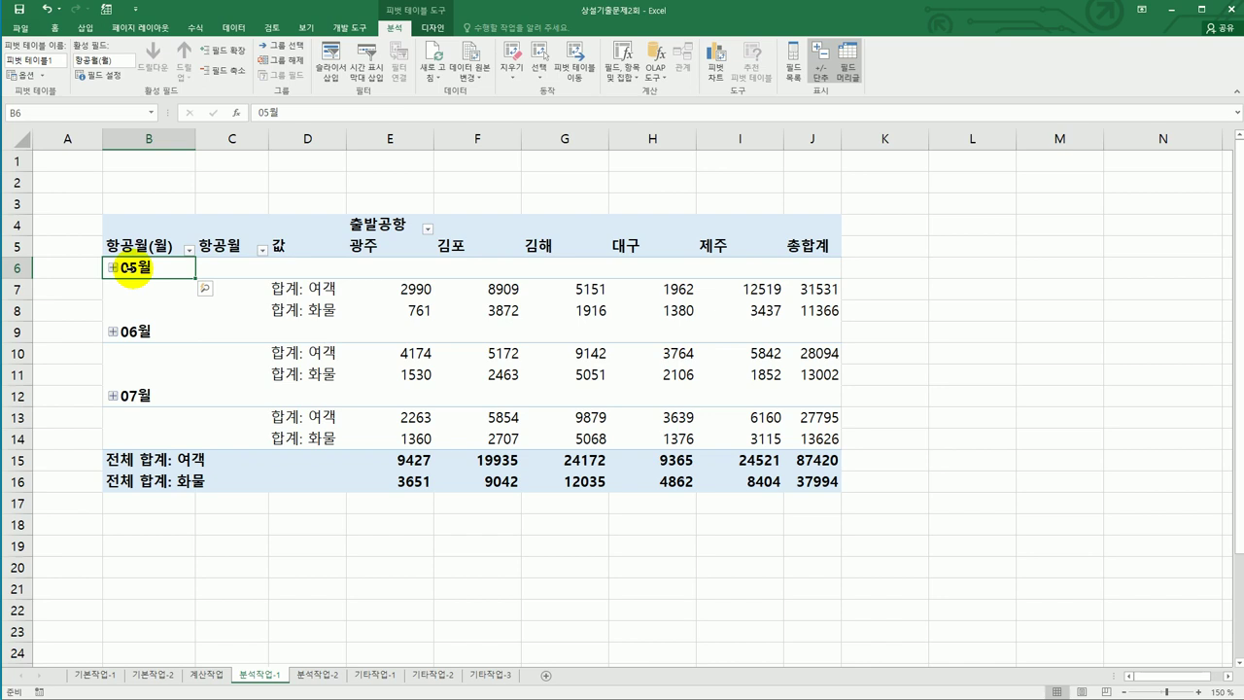
{"action": "right_click", "coordinate": [133, 268]}
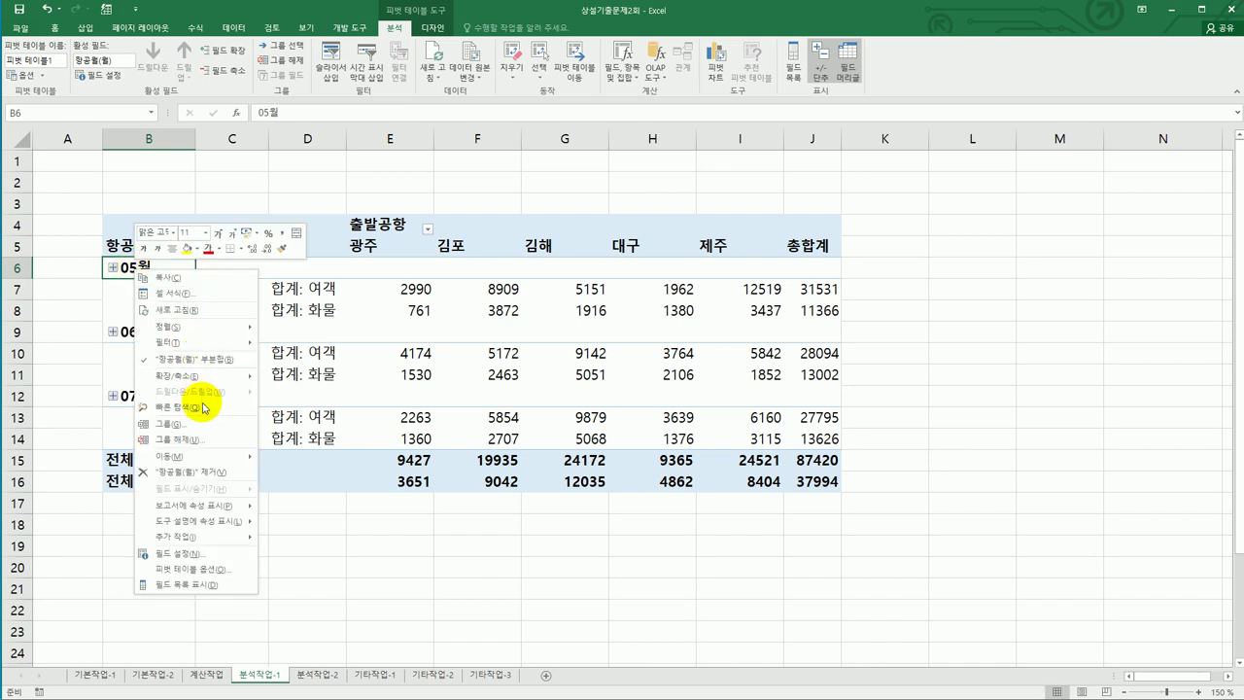
{"action": "left_click", "coordinate": [205, 427]}
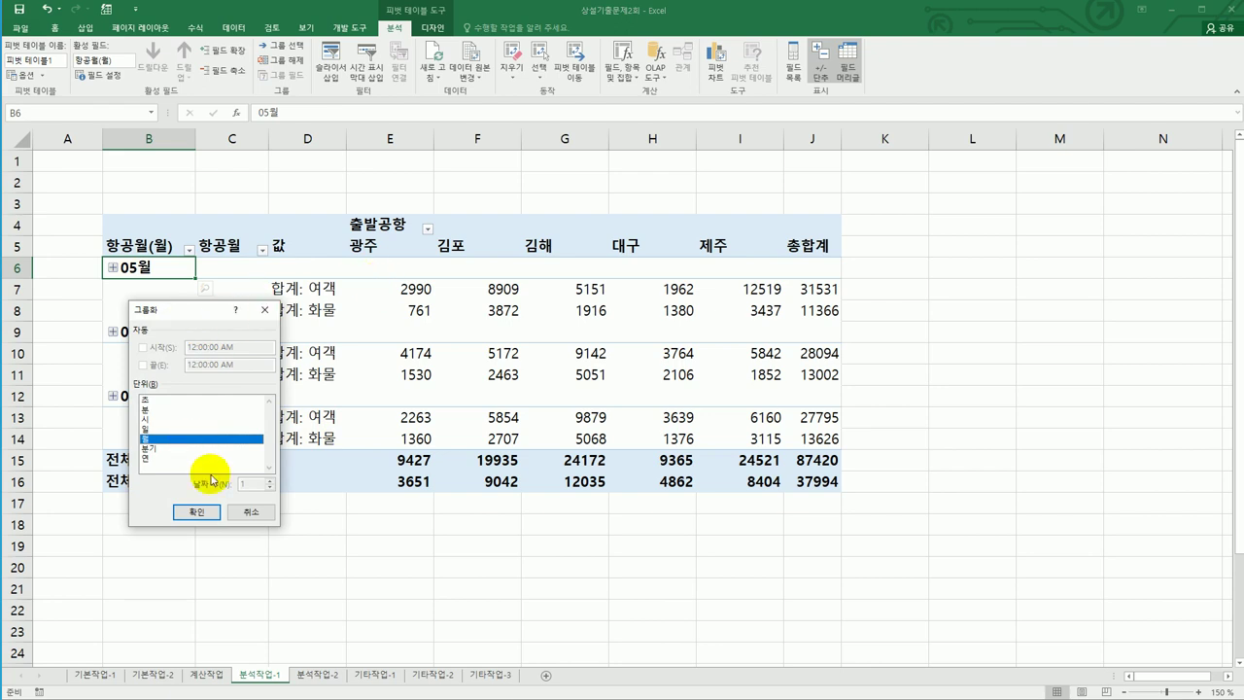
{"action": "left_click", "coordinate": [206, 513]}
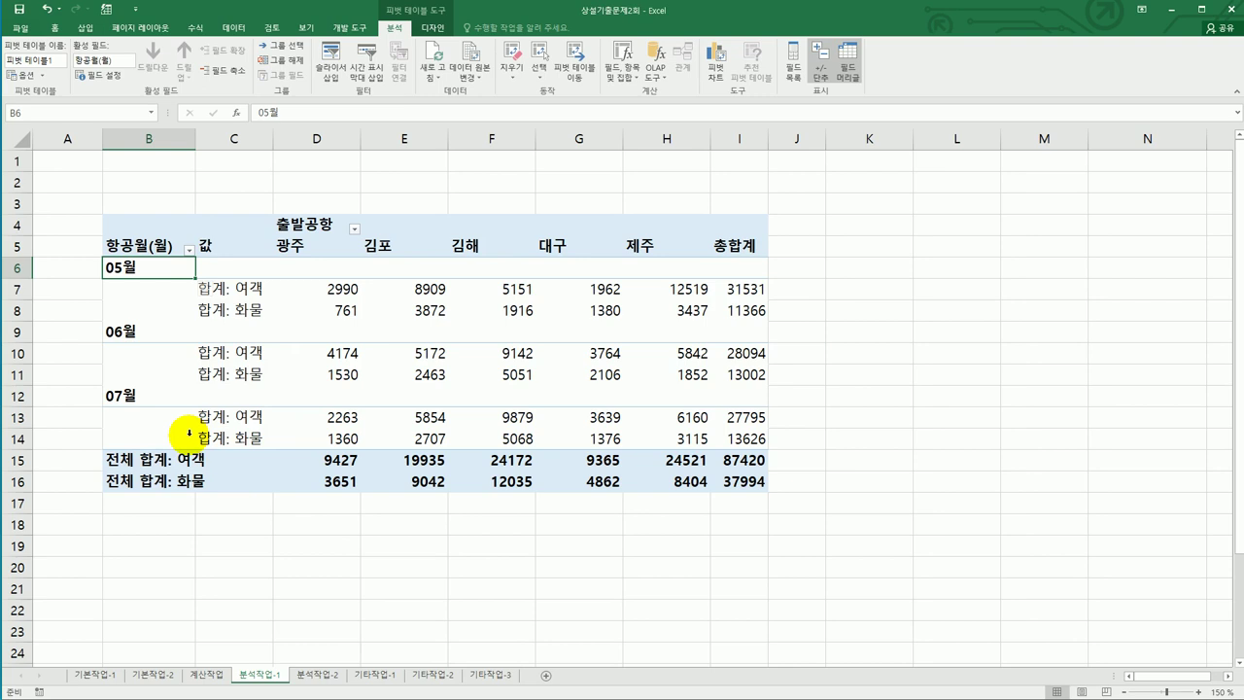
{"action": "left_click", "coordinate": [243, 287]}
{"action": "left_click", "coordinate": [250, 312]}
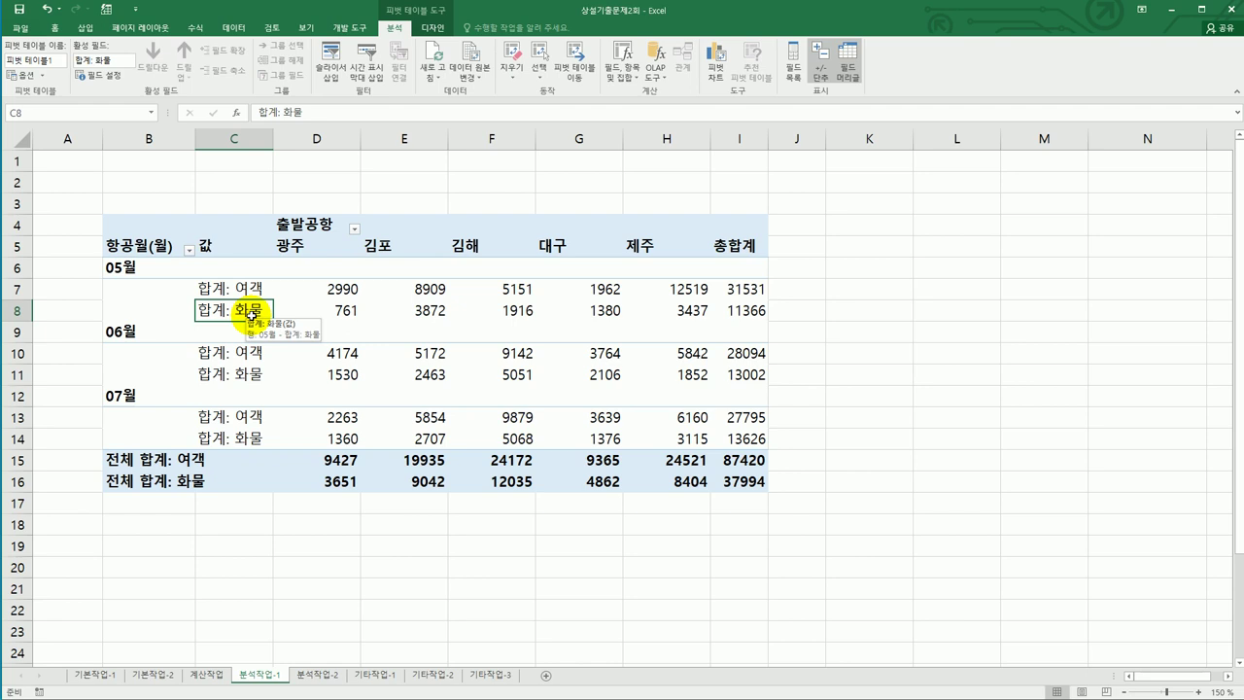
{"action": "left_click", "coordinate": [246, 289]}
{"action": "left_click", "coordinate": [251, 314]}
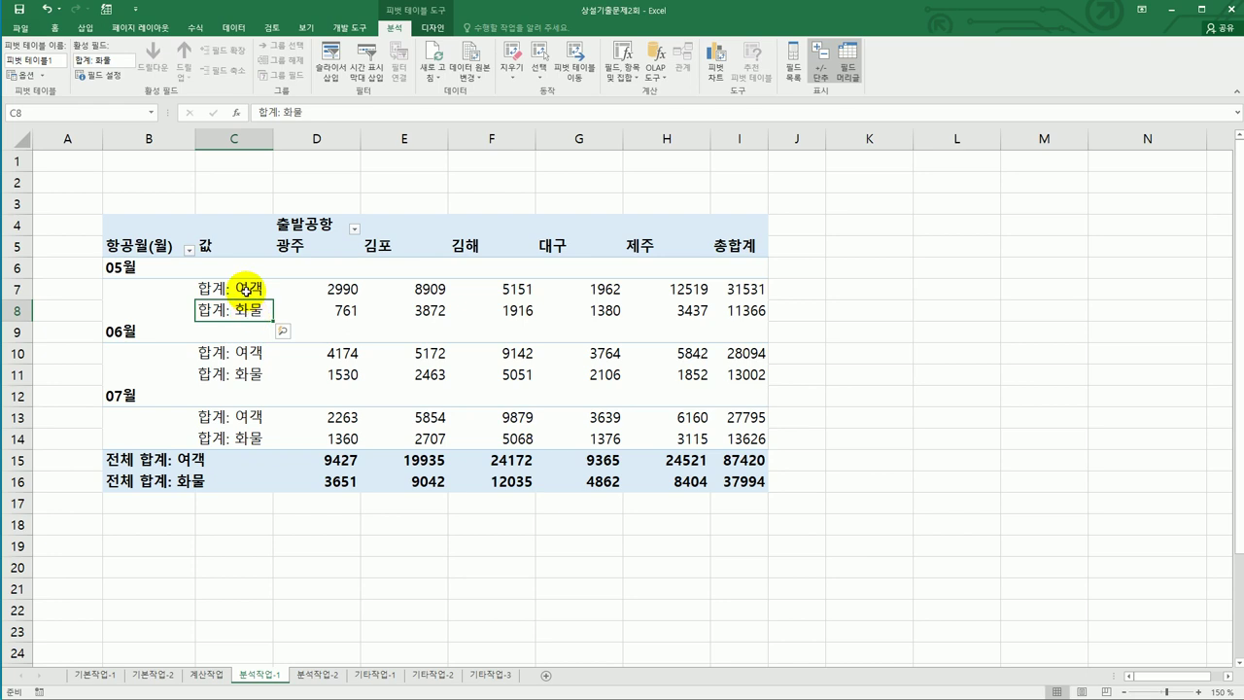
Step: Set the summary function of the 여객 value field to average (평균)
{"action": "left_click", "coordinate": [247, 289]}
{"action": "left_click", "coordinate": [247, 288]}
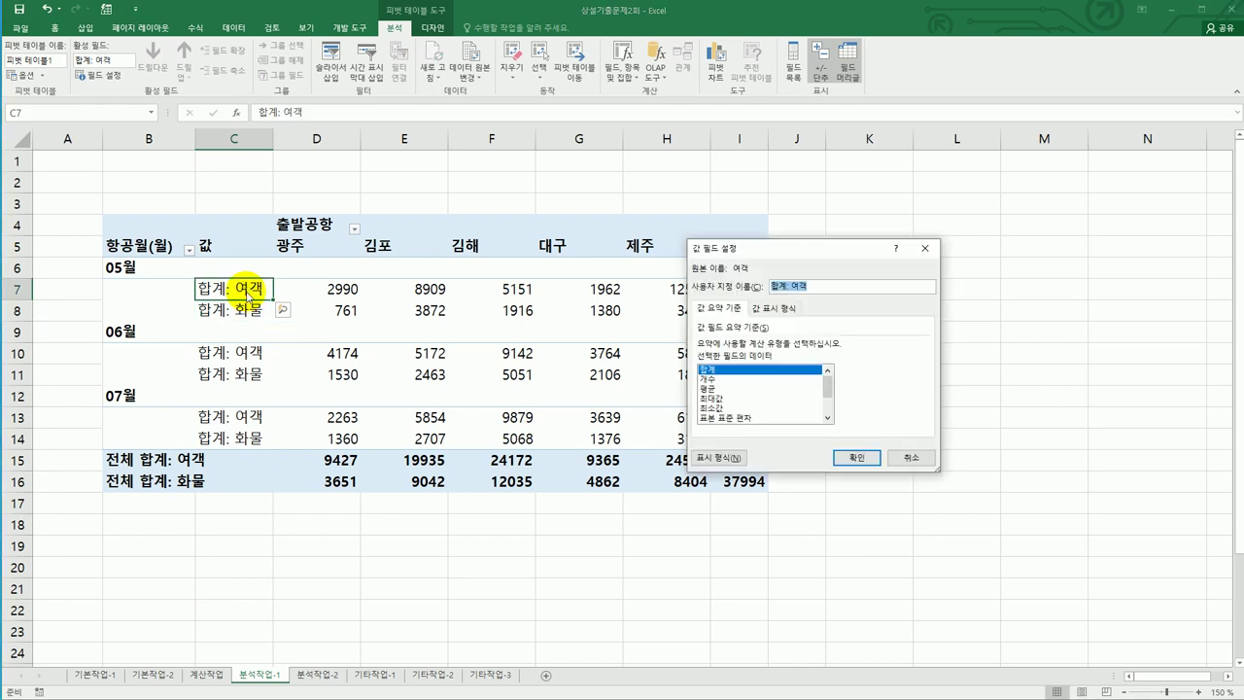
{"action": "left_click", "coordinate": [732, 390]}
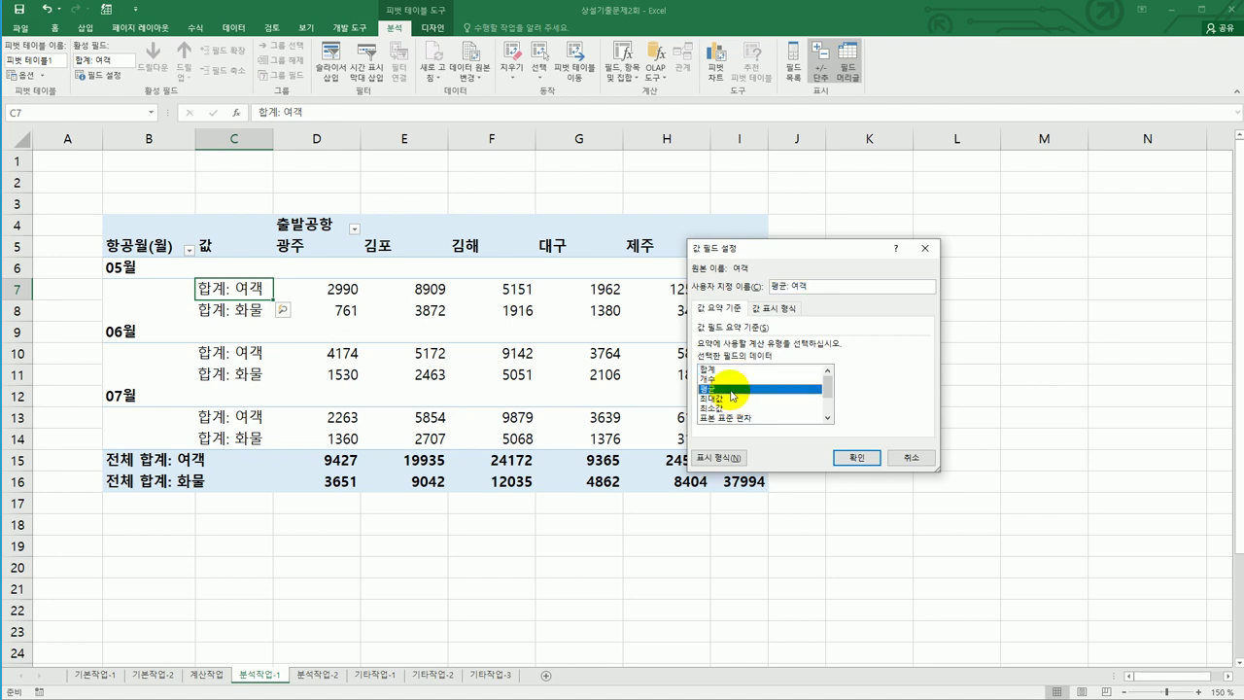
Step: Format the 여객 value field as a number (숫자) with the thousands separator and 1 decimal place, and apply the field settings
{"action": "left_click", "coordinate": [720, 456]}
{"action": "left_click_drag", "start_coordinate": [740, 193], "coordinate": [486, 226]}
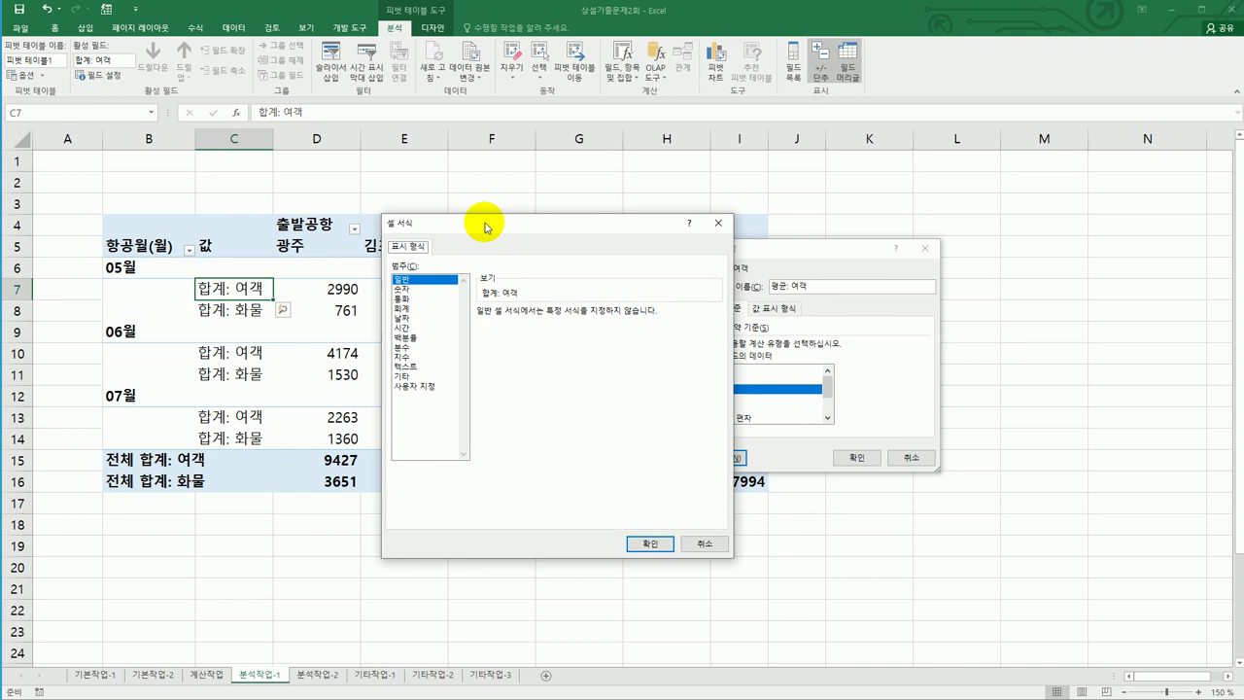
{"action": "left_click", "coordinate": [406, 289]}
{"action": "left_click", "coordinate": [512, 333]}
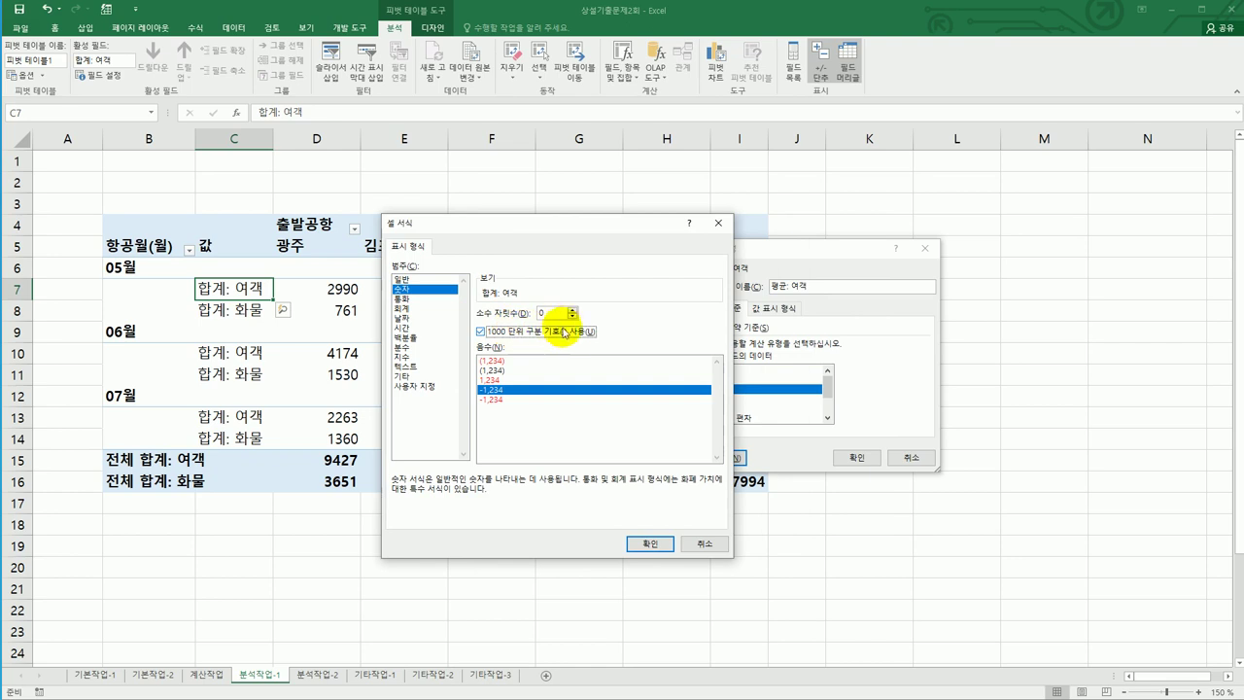
{"action": "left_click", "coordinate": [574, 309]}
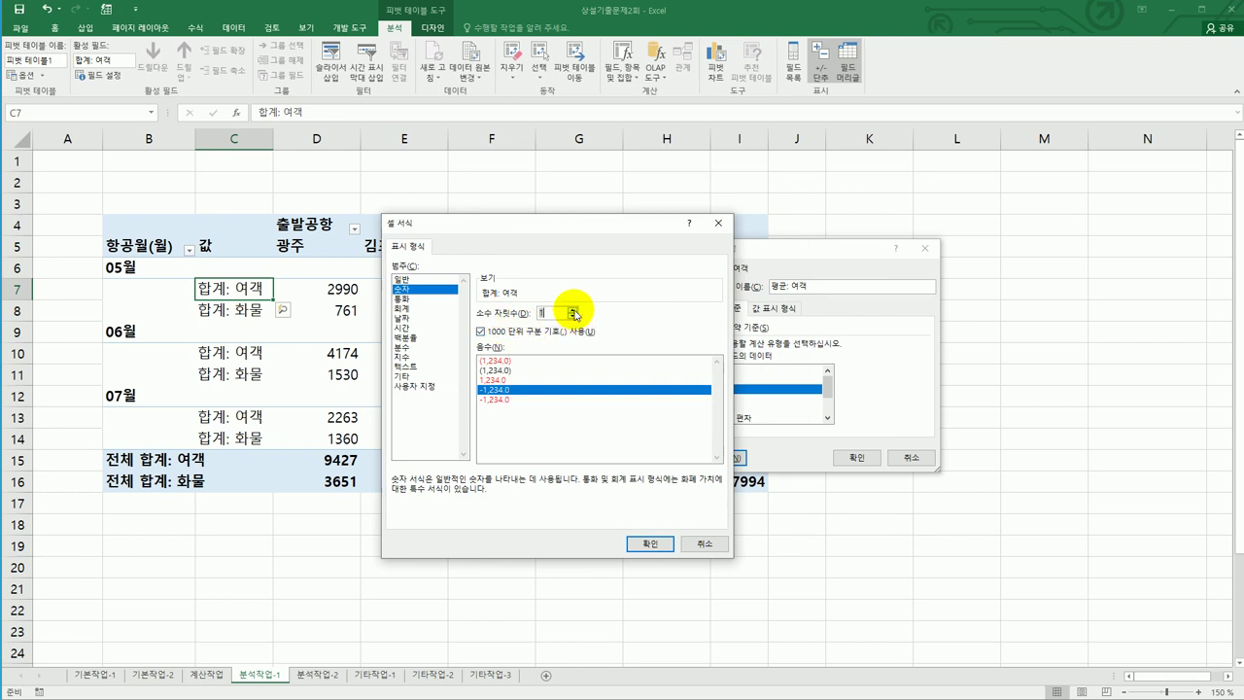
{"action": "left_click", "coordinate": [644, 544]}
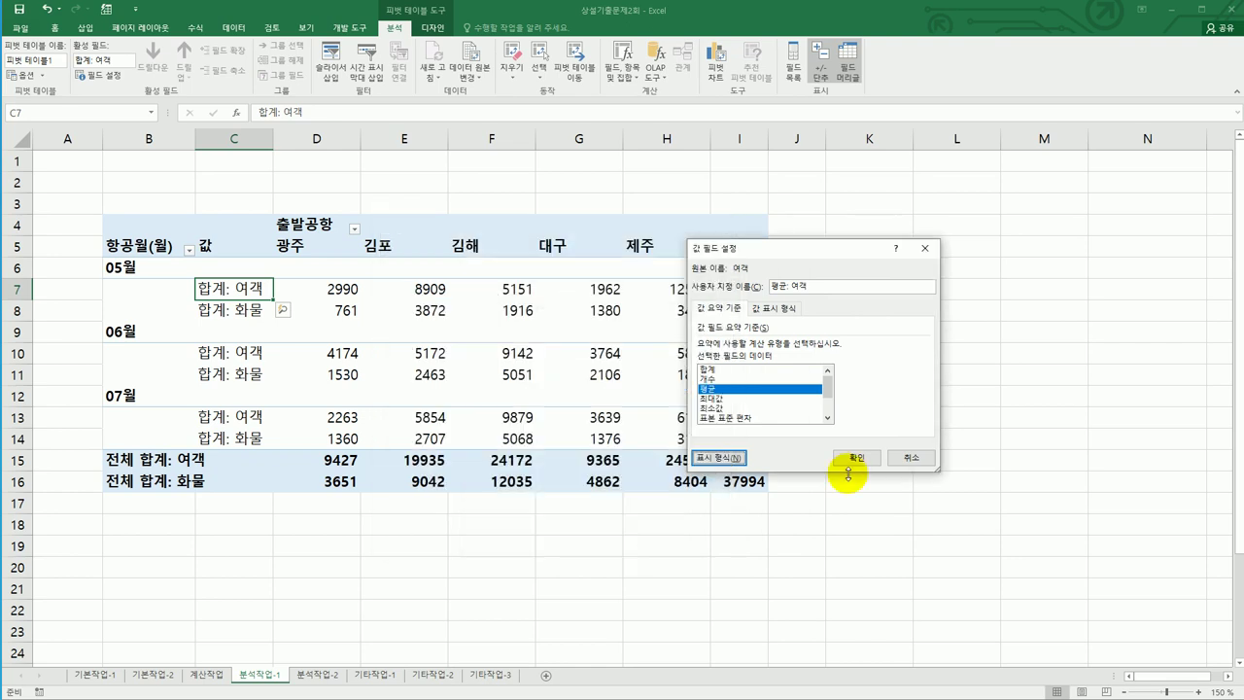
{"action": "left_click", "coordinate": [853, 458]}
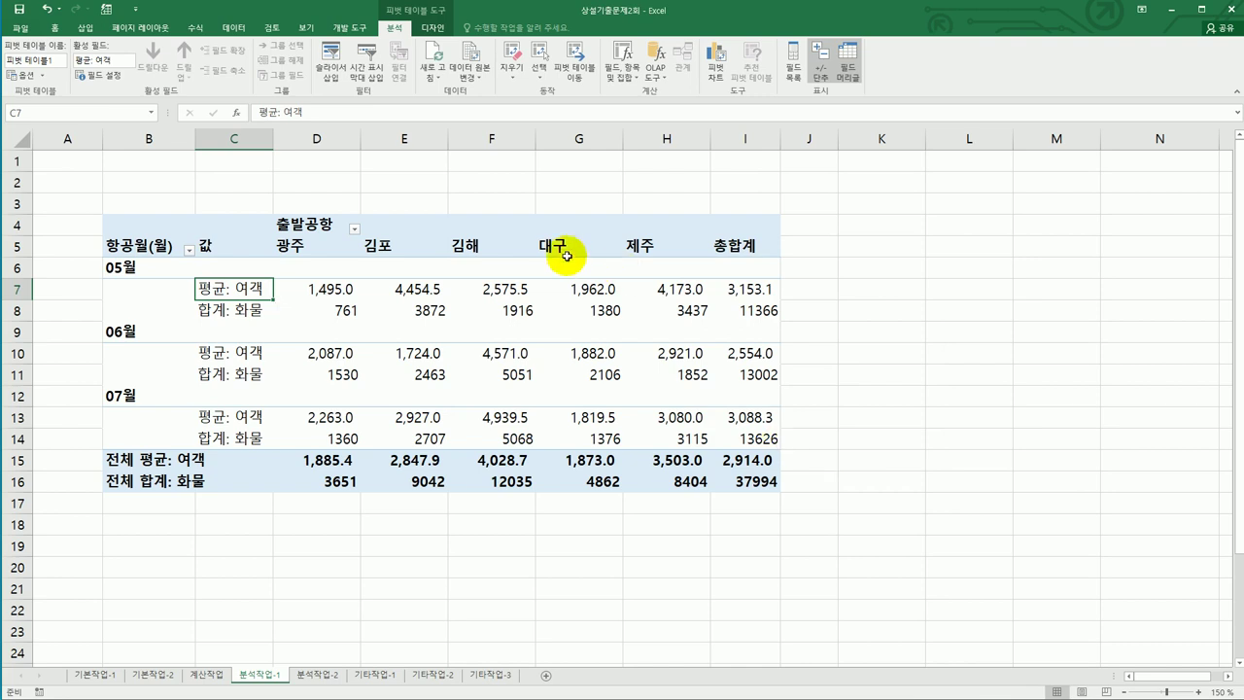
Step: Set the summary function of the 화물 value field to average (평균)
{"action": "left_click", "coordinate": [233, 312]}
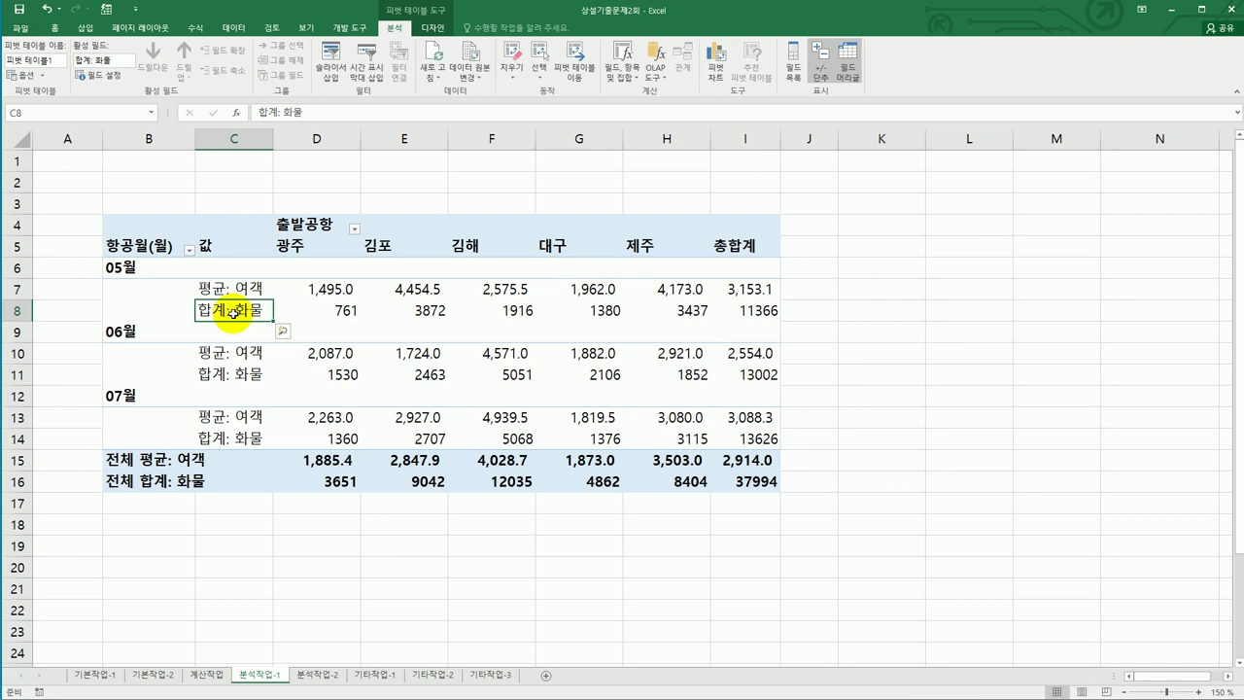
{"action": "double_click", "coordinate": [233, 312]}
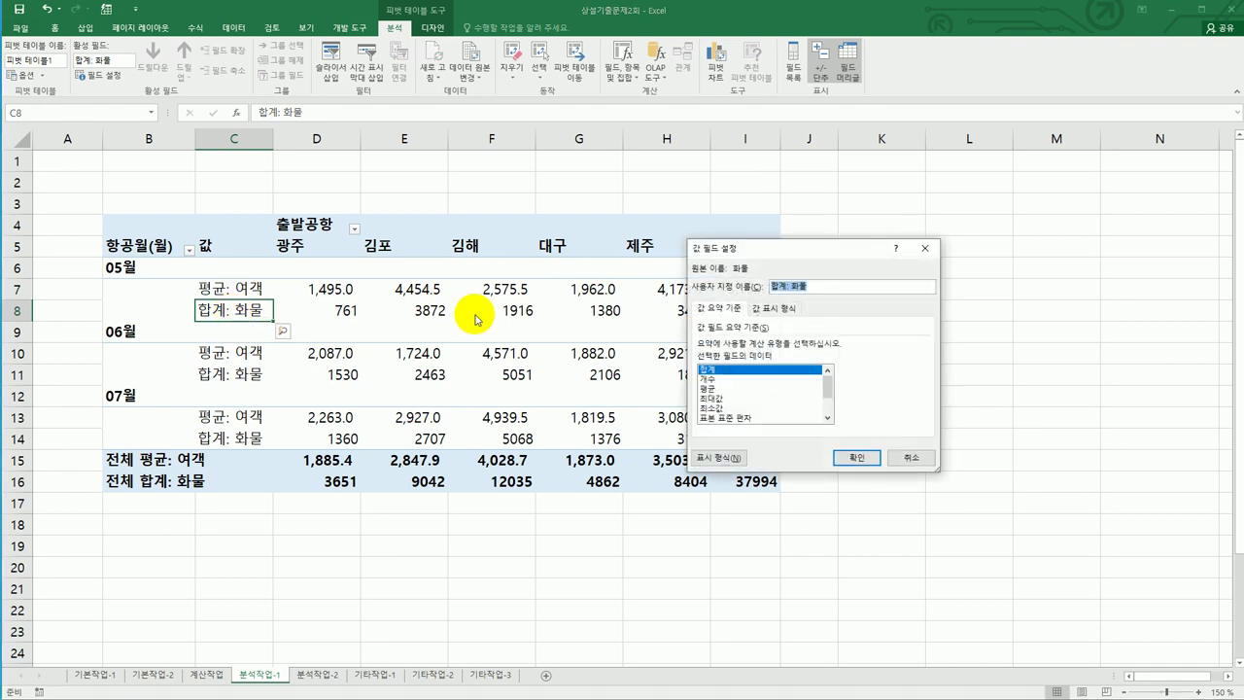
{"action": "left_click", "coordinate": [708, 389]}
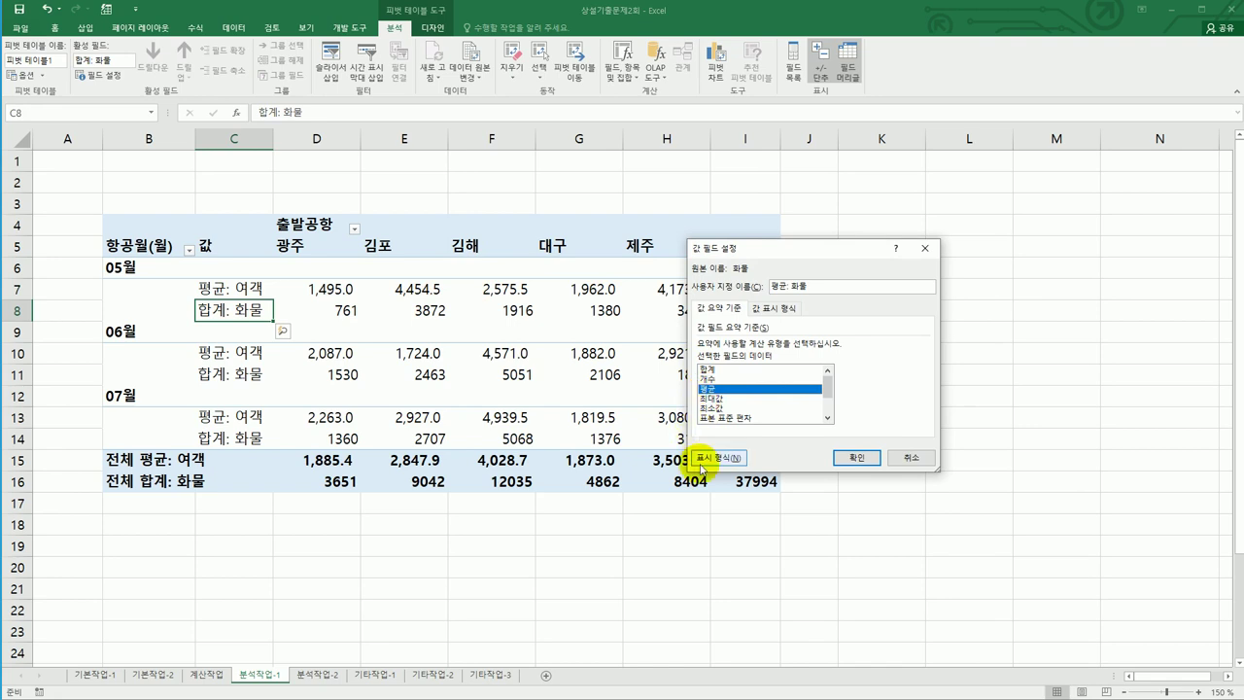
Step: Format the 화물 value field as a number (숫자) with the thousands separator and 1 decimal place, and apply the field settings
{"action": "left_click", "coordinate": [711, 458]}
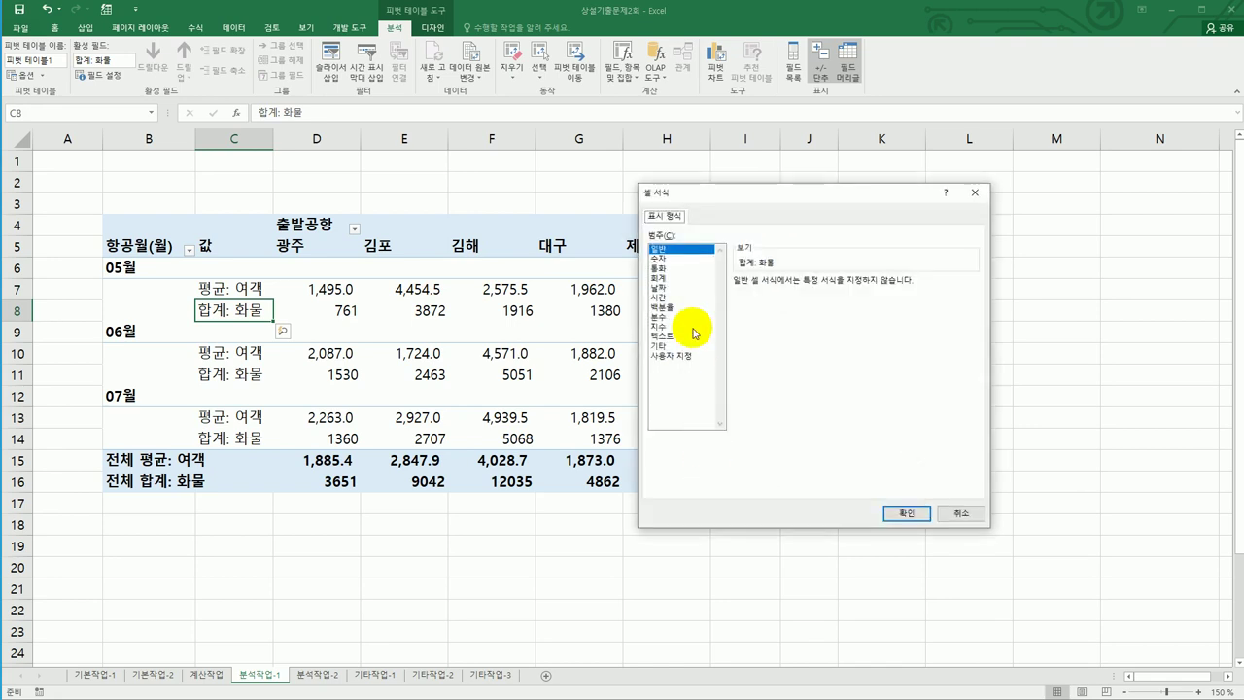
{"action": "left_click", "coordinate": [670, 260]}
{"action": "left_click", "coordinate": [738, 301]}
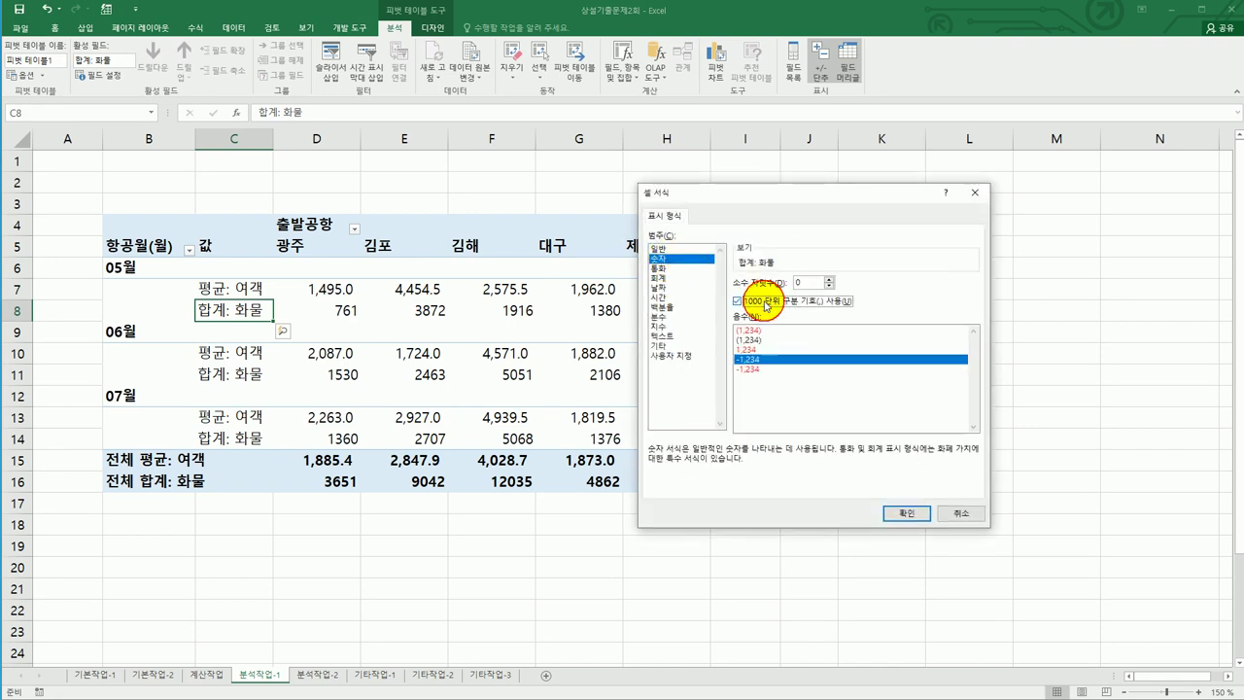
{"action": "left_click", "coordinate": [829, 285]}
{"action": "left_click", "coordinate": [829, 285]}
{"action": "left_click", "coordinate": [828, 281]}
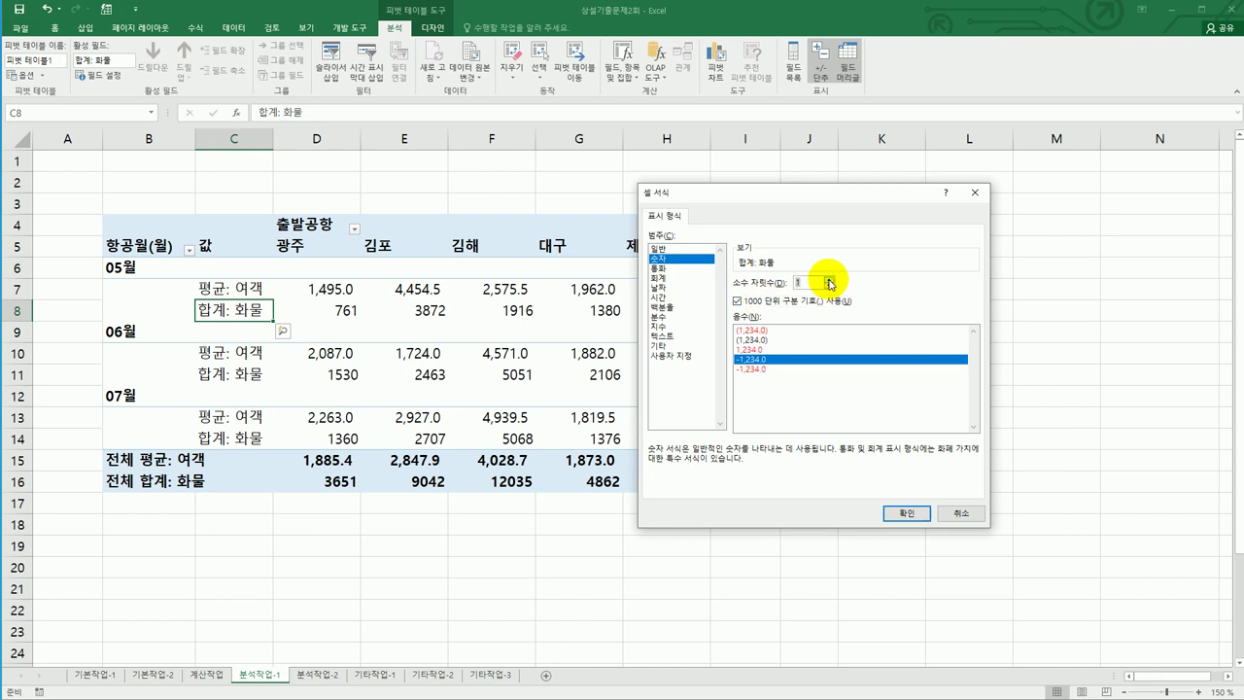
{"action": "left_click", "coordinate": [900, 512]}
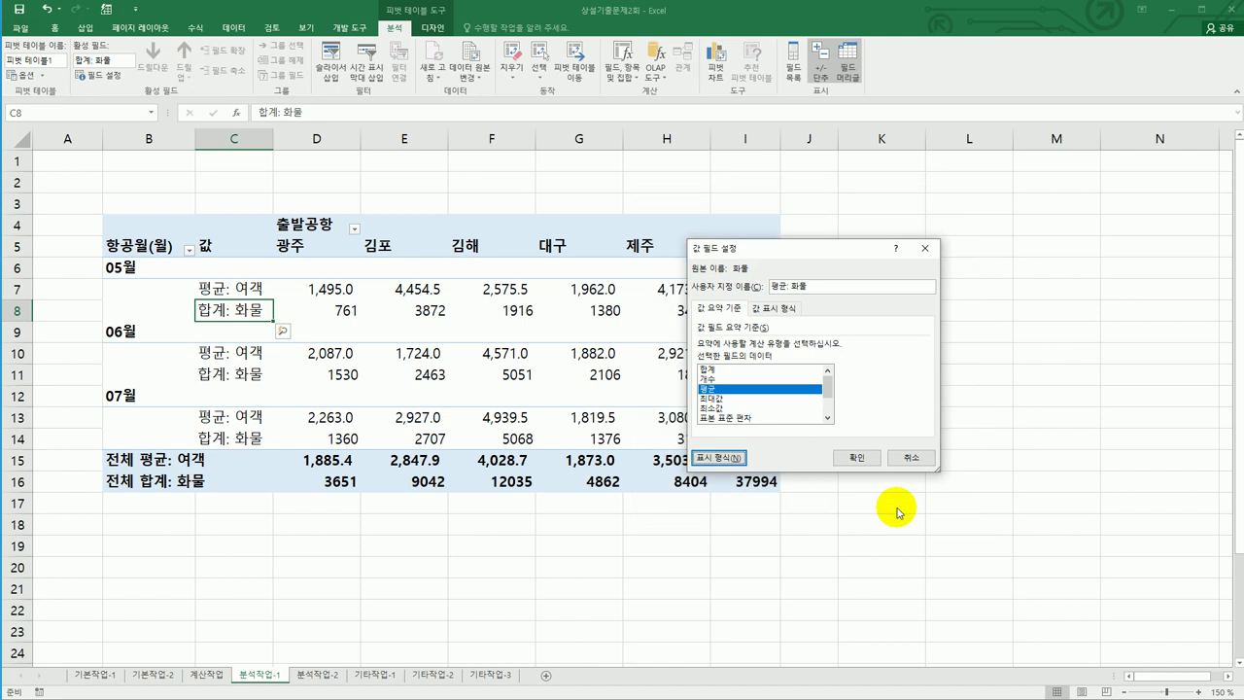
{"action": "left_click", "coordinate": [856, 457]}
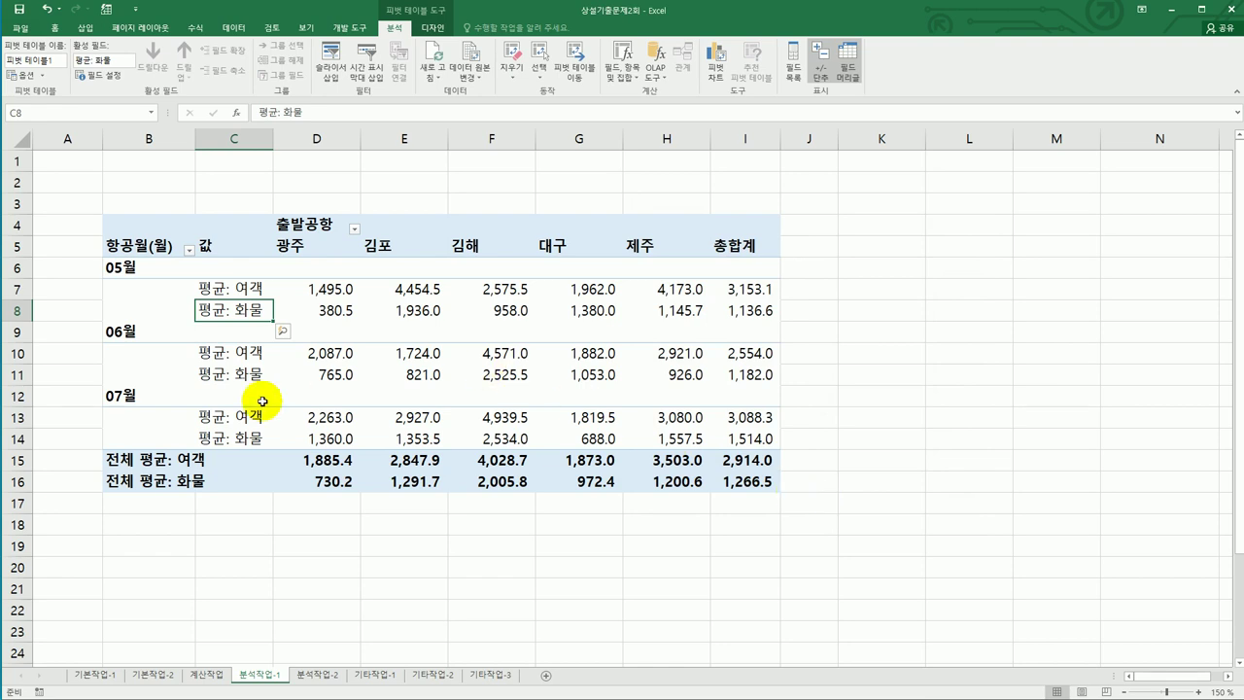
{"action": "right_click", "coordinate": [216, 309]}
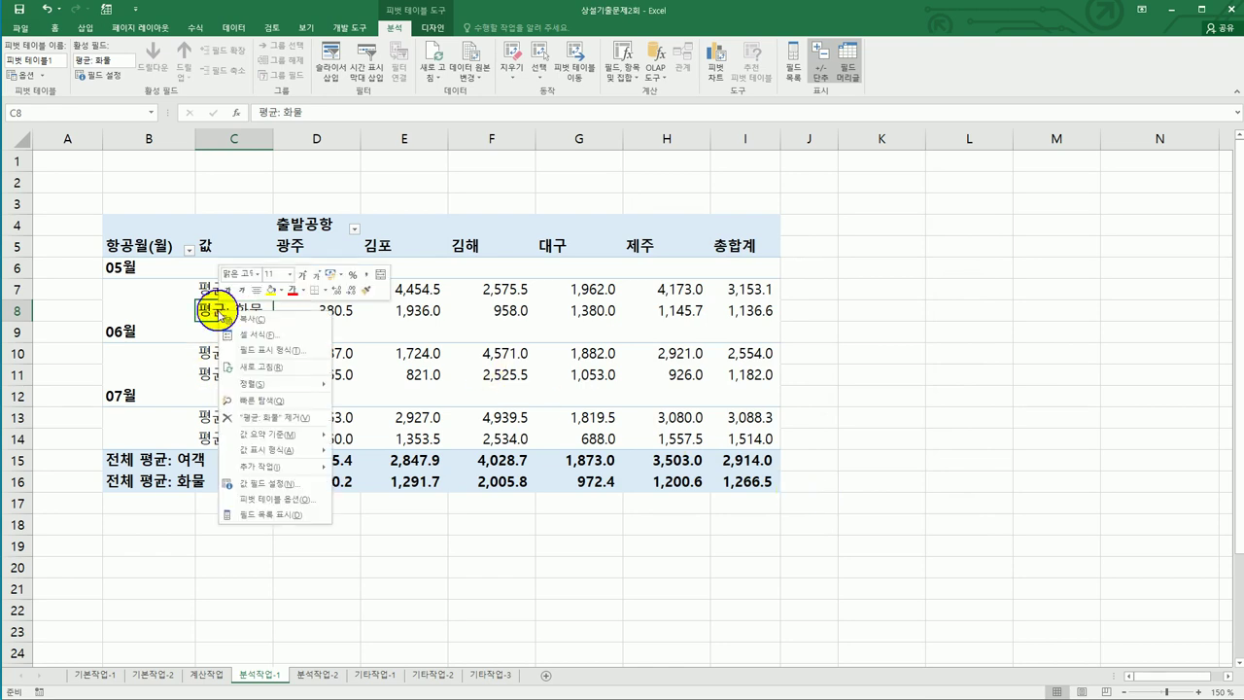
{"action": "mouse_move", "coordinate": [311, 433]}
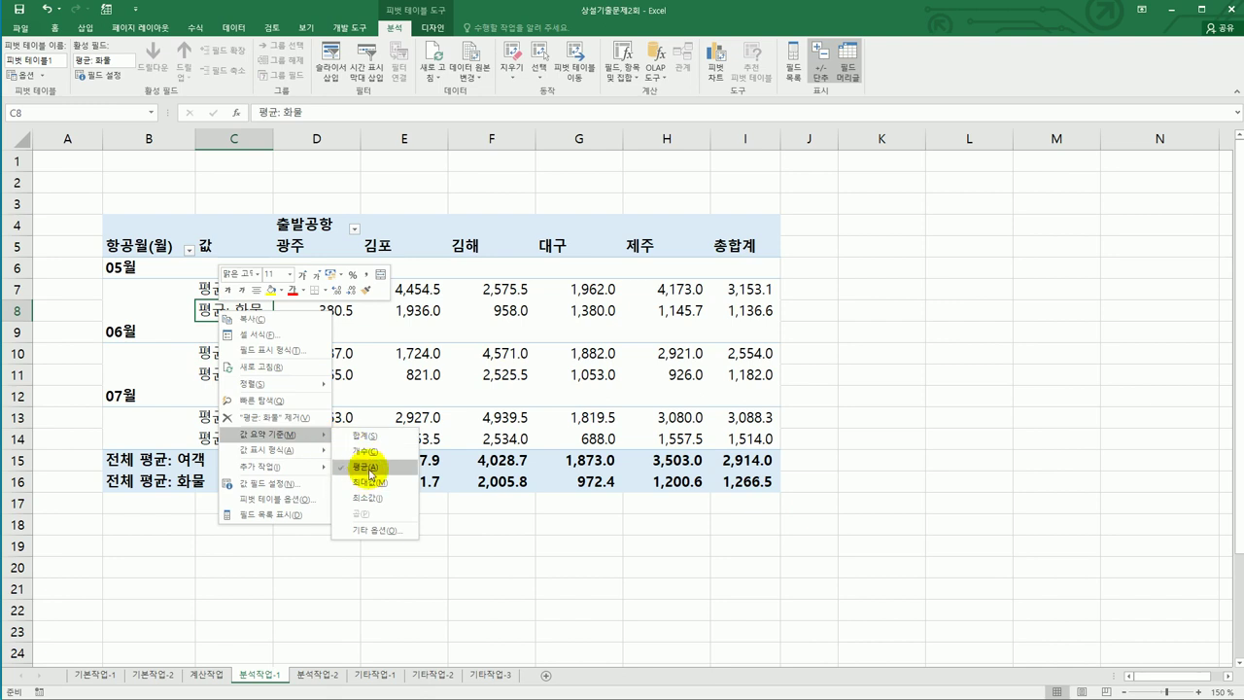
{"action": "left_click", "coordinate": [816, 530]}
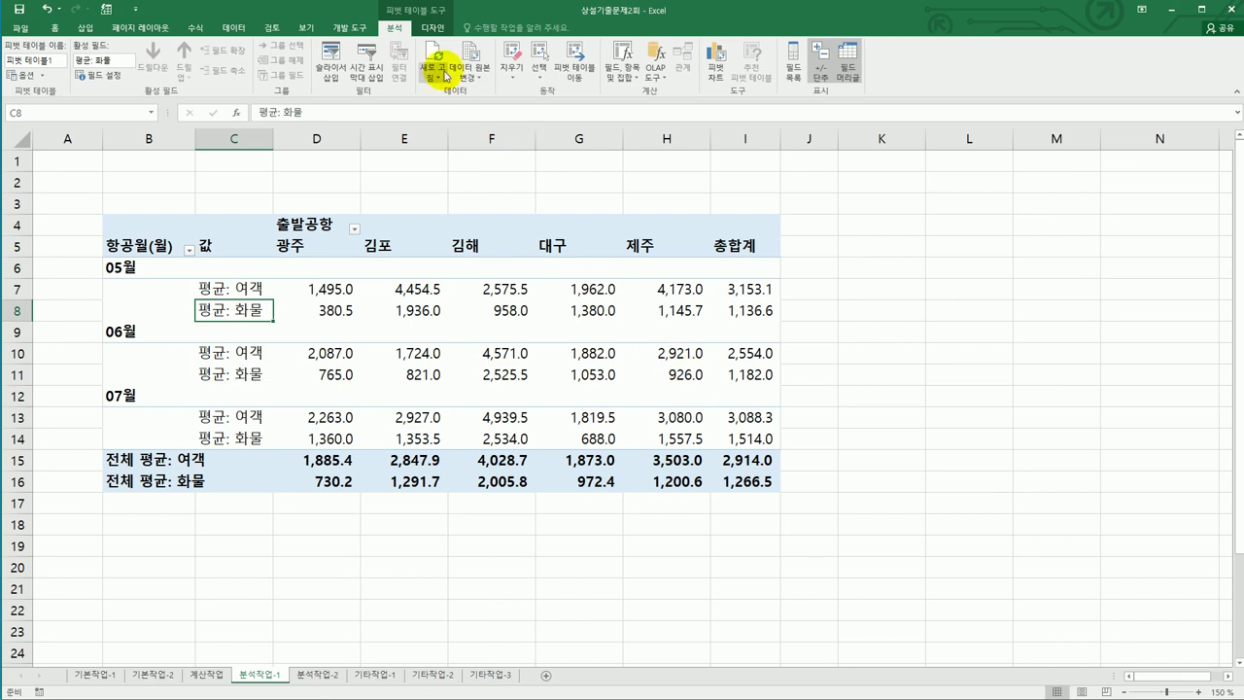
Step: Show the pivot table's grand totals for columns only and apply the green style in the second row of the 보통 group
{"action": "left_click", "coordinate": [433, 31]}
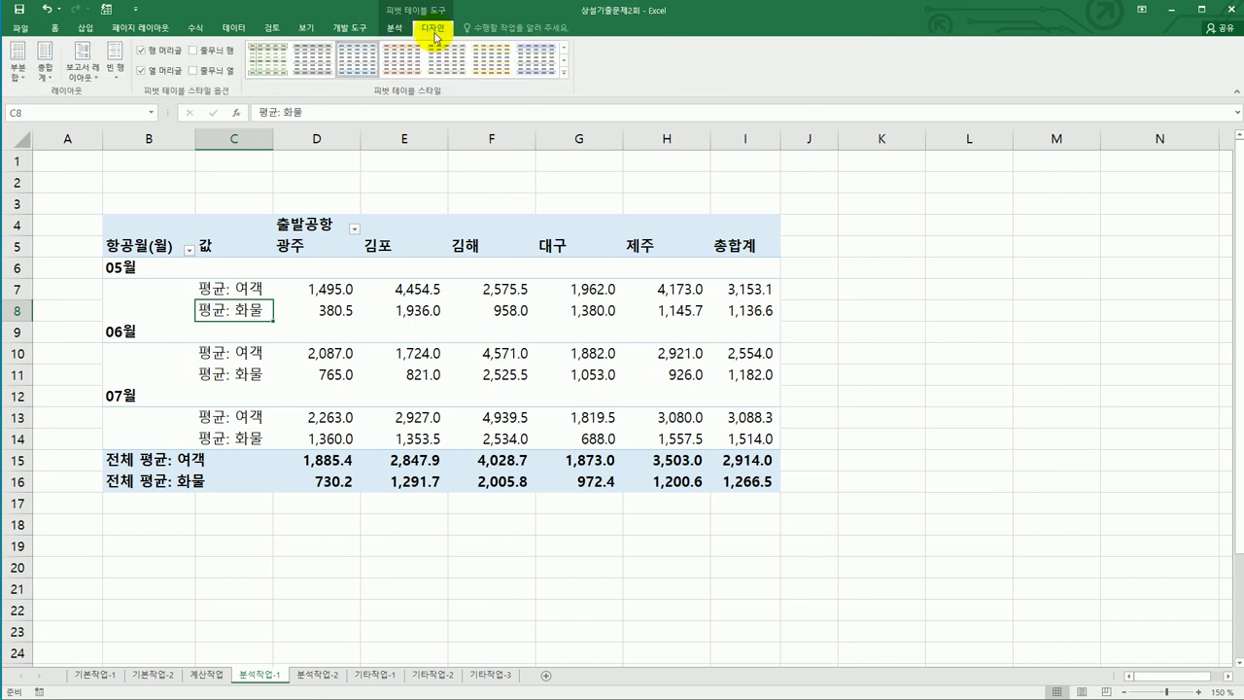
{"action": "left_click", "coordinate": [47, 72]}
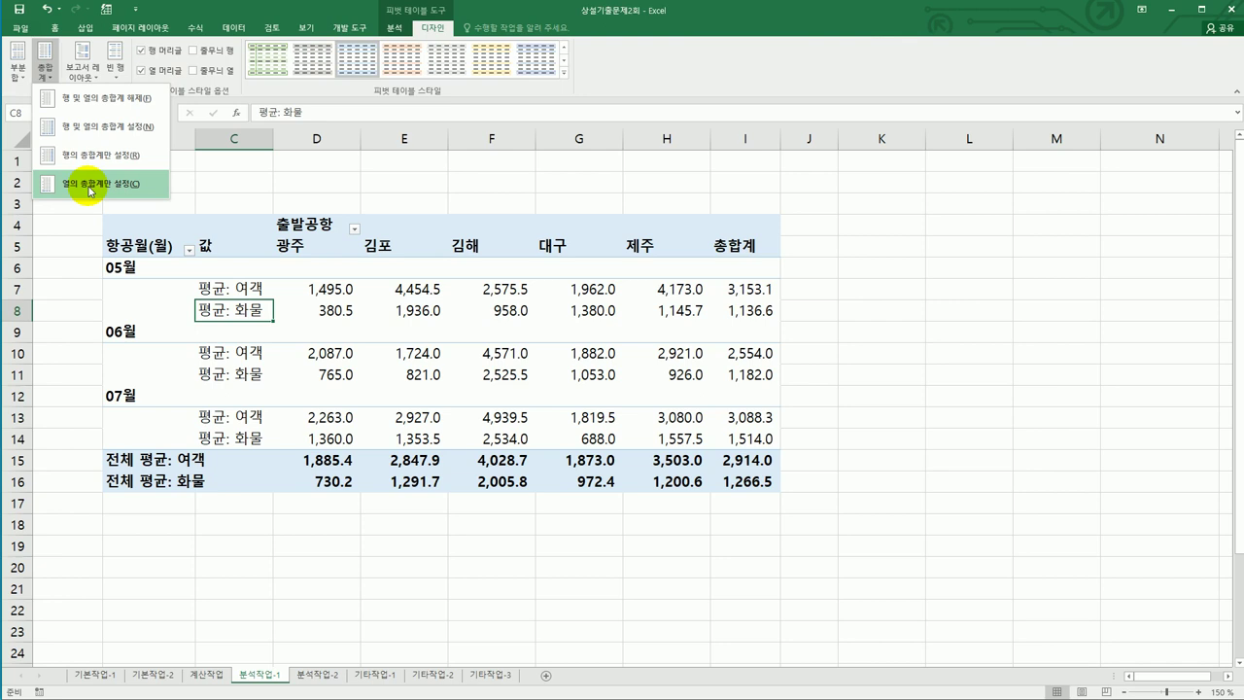
{"action": "left_click", "coordinate": [89, 187]}
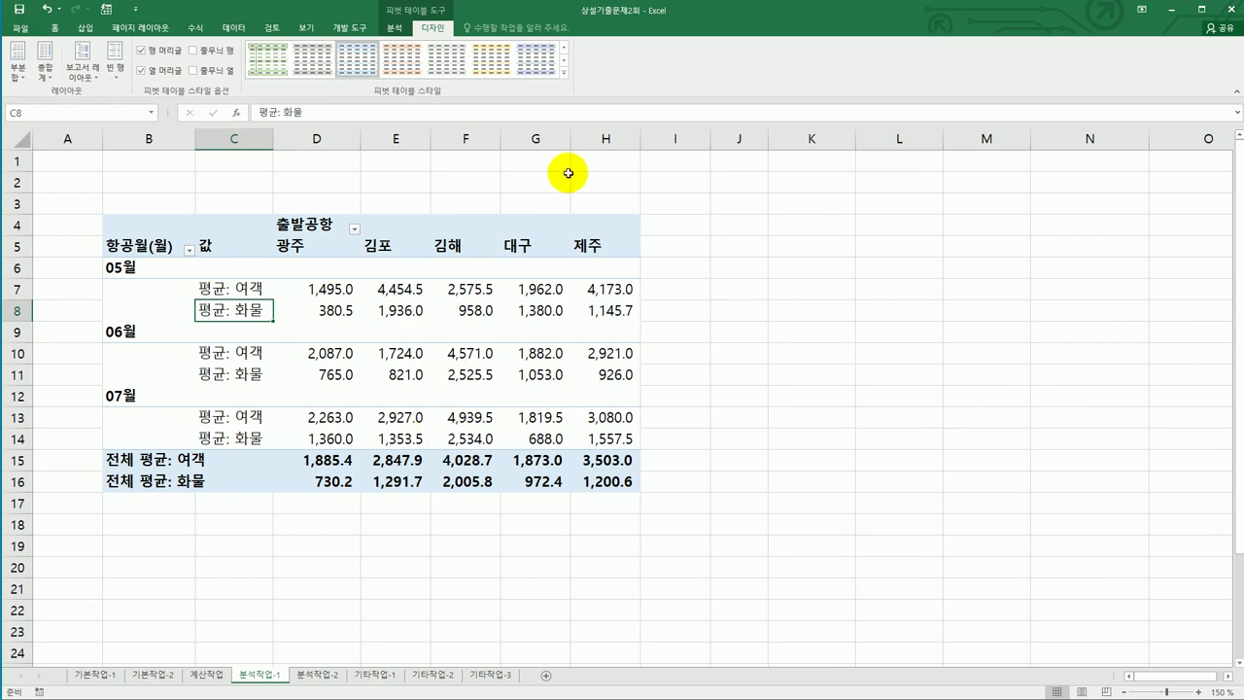
{"action": "left_click", "coordinate": [563, 74]}
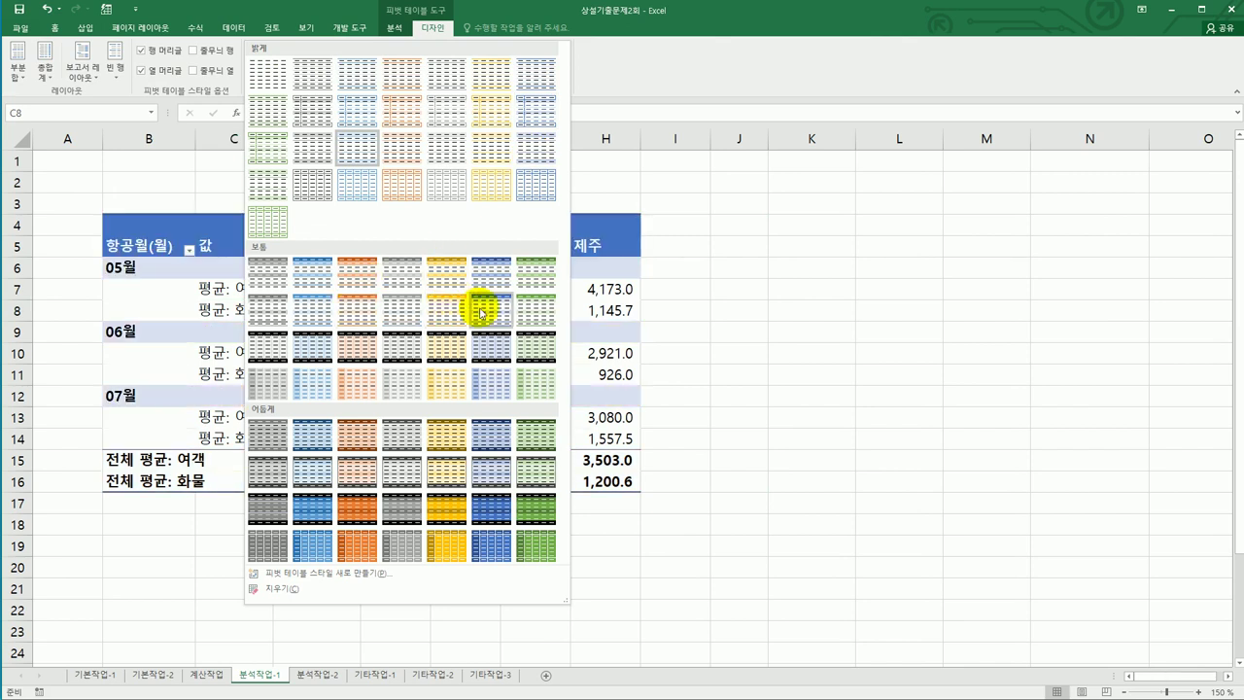
{"action": "left_click", "coordinate": [551, 323]}
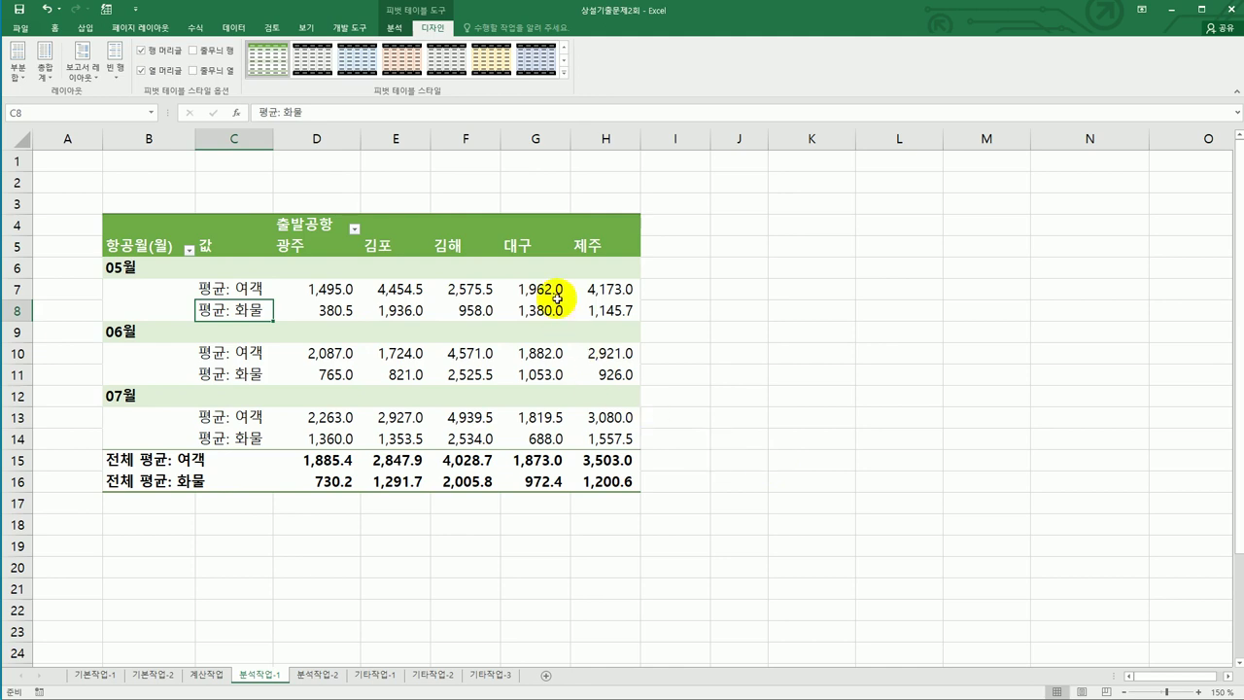
Step: Extract the detail records behind the 여객 average for 제주 in 05월 to a new sheet
{"action": "left_click", "coordinate": [614, 355]}
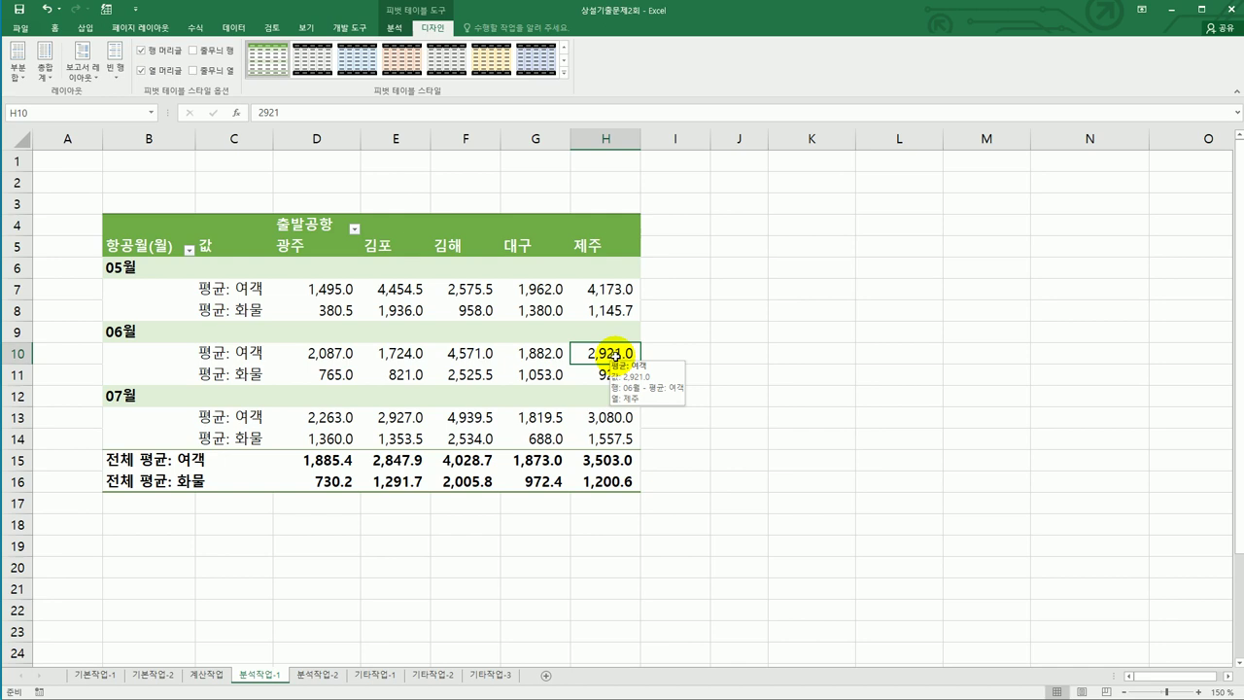
{"action": "left_click", "coordinate": [618, 289]}
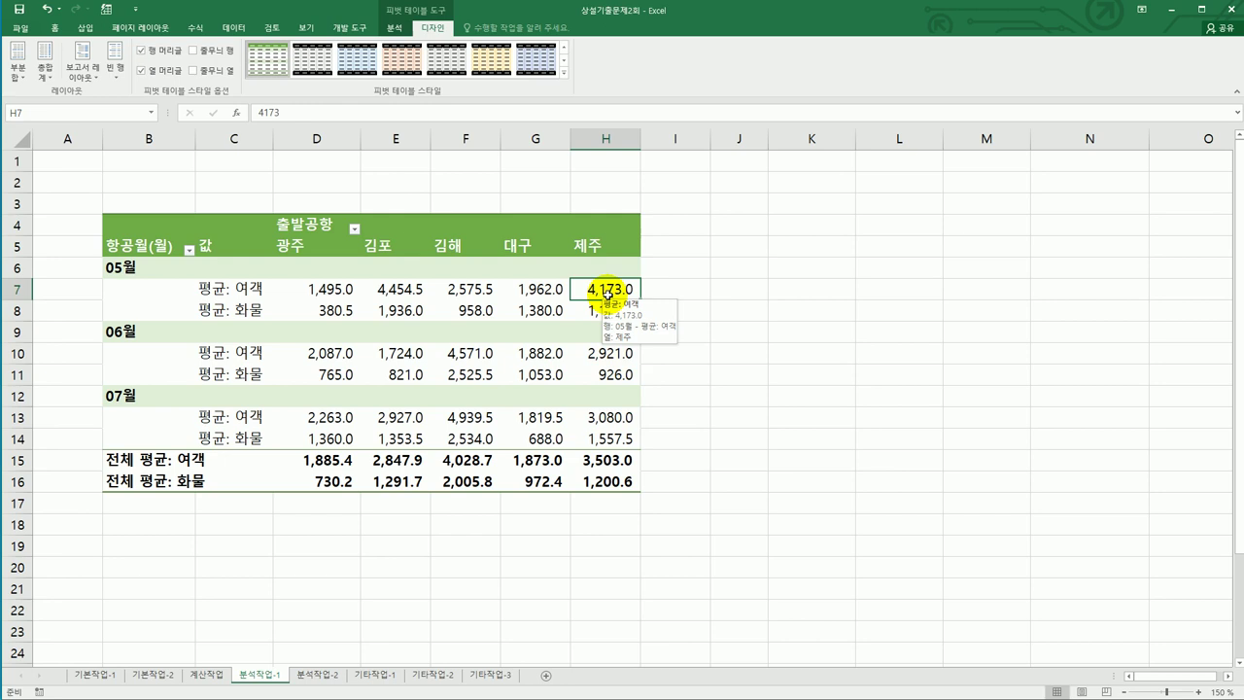
{"action": "double_click", "coordinate": [606, 289]}
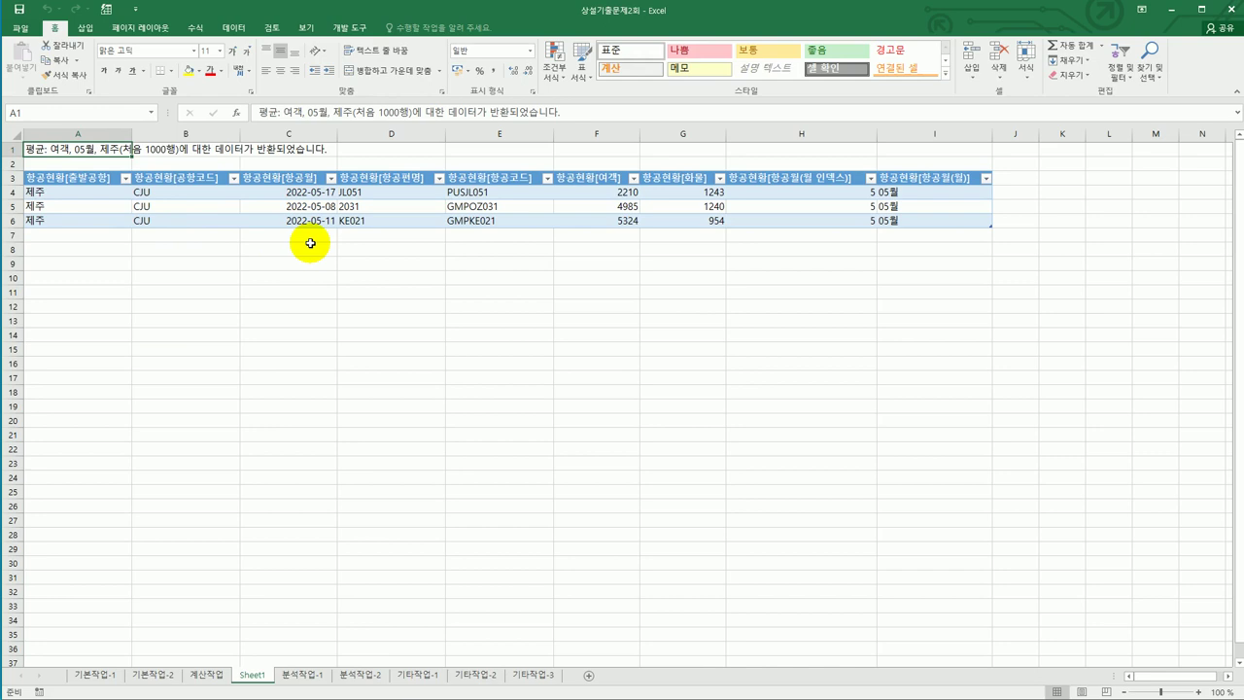
Step: Rename the new detail sheet as 5월제주공항 and check it against the pivot table on 분석작업-1
{"action": "double_click", "coordinate": [250, 674]}
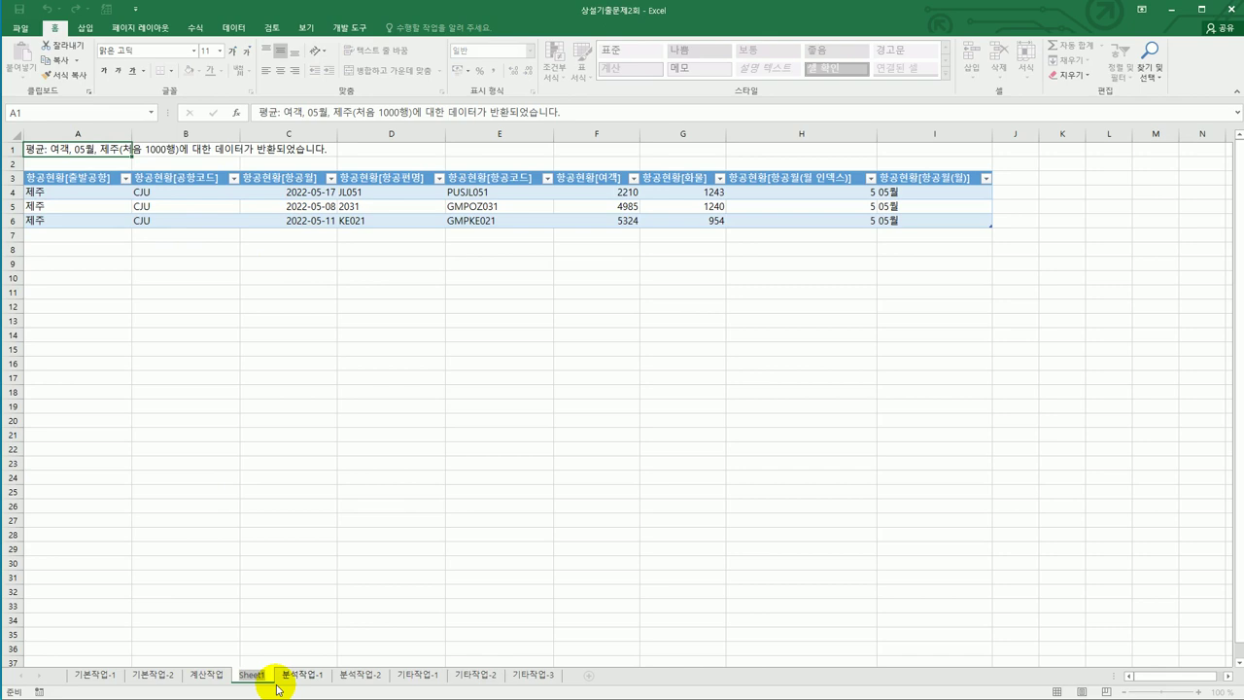
{"action": "type", "text": "ㅂ"}
{"action": "type", "text": "월제주공항"}
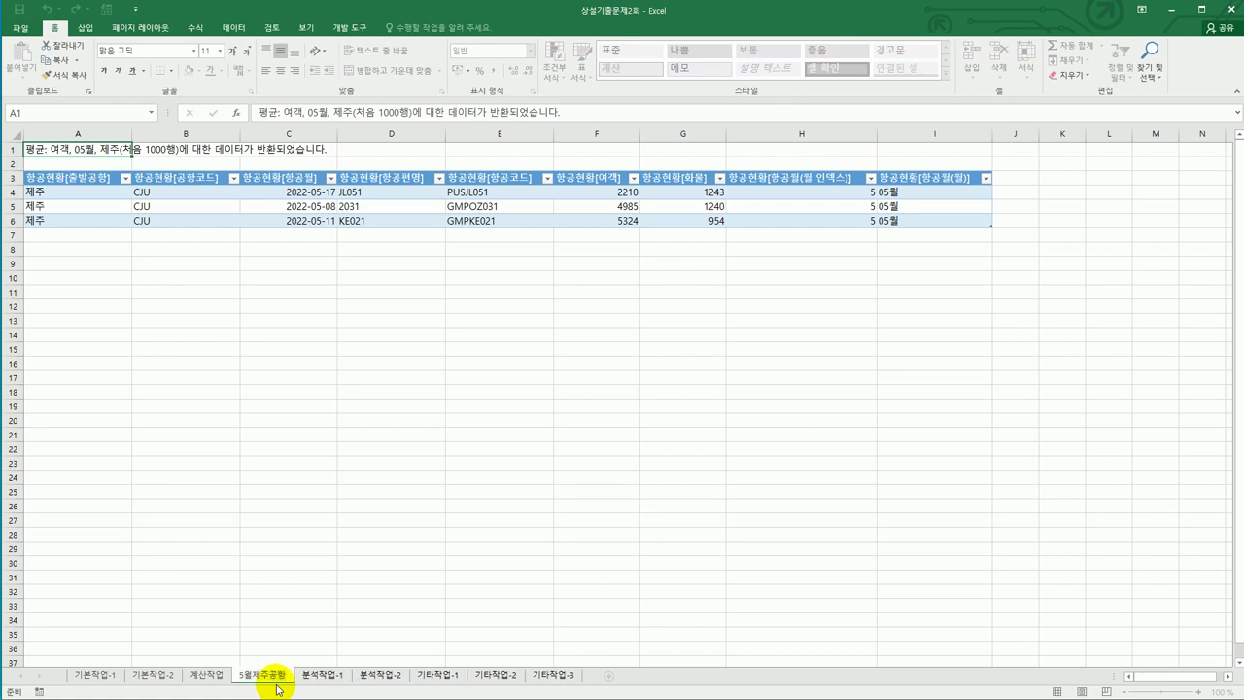
{"action": "key", "text": "Return"}
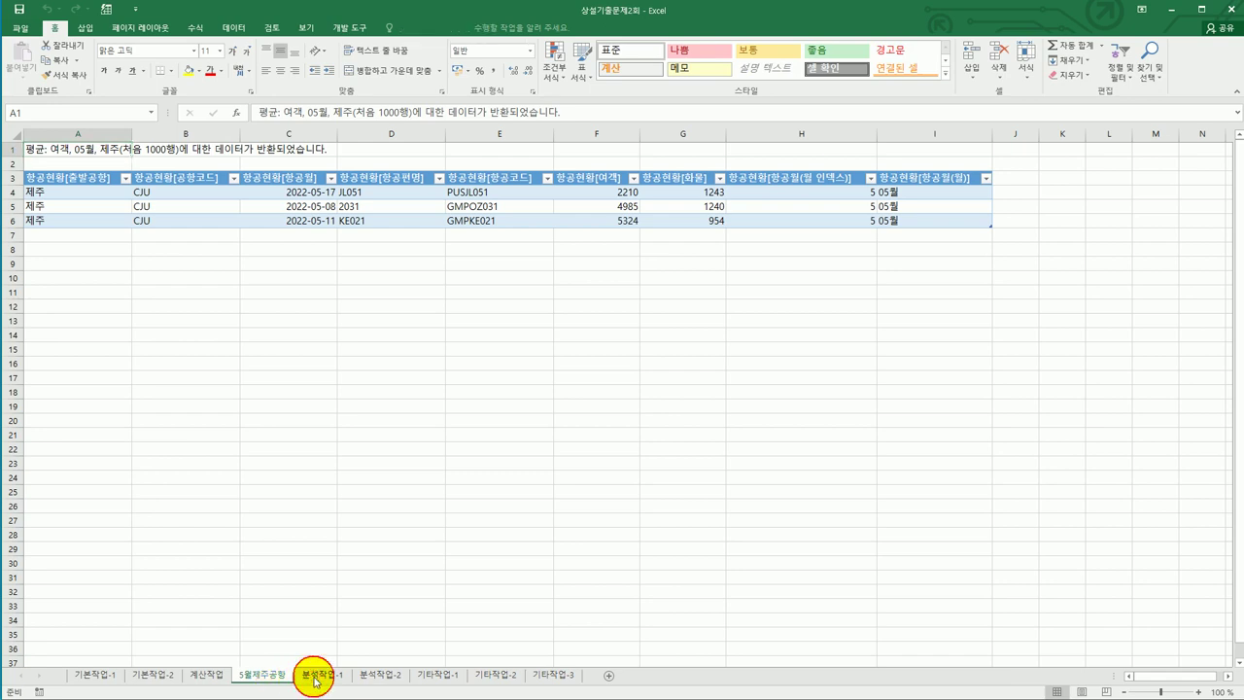
{"action": "left_click", "coordinate": [316, 677]}
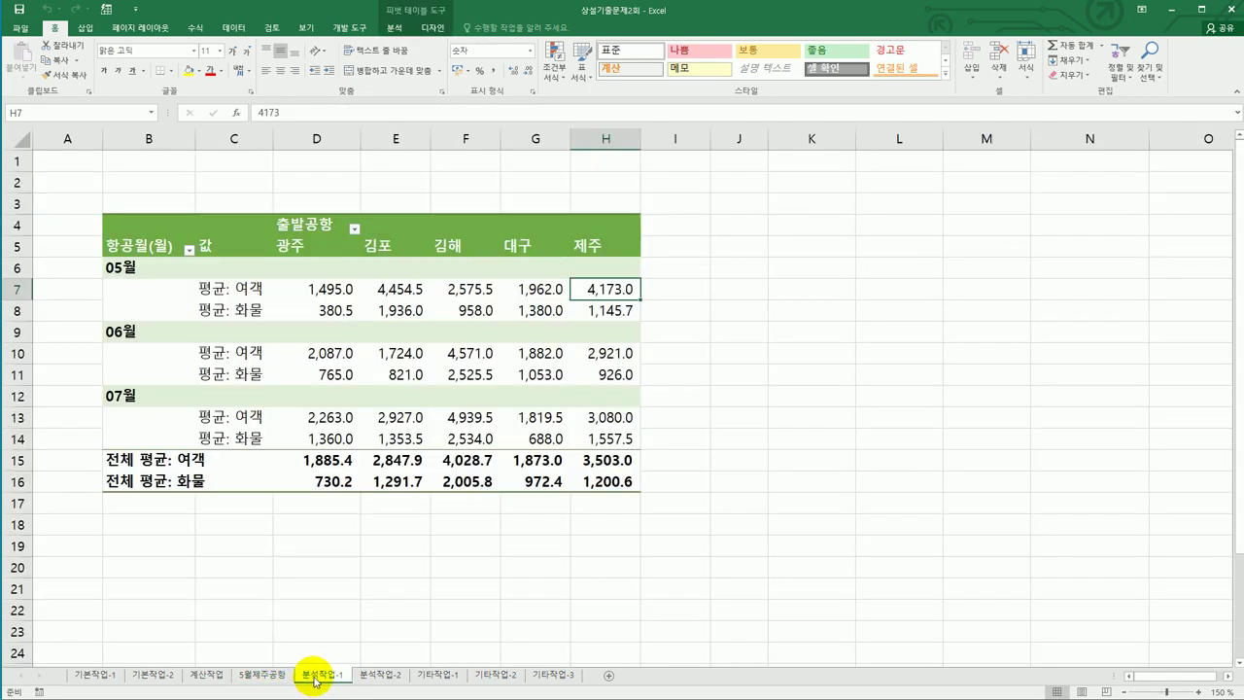
{"action": "left_click", "coordinate": [245, 678]}
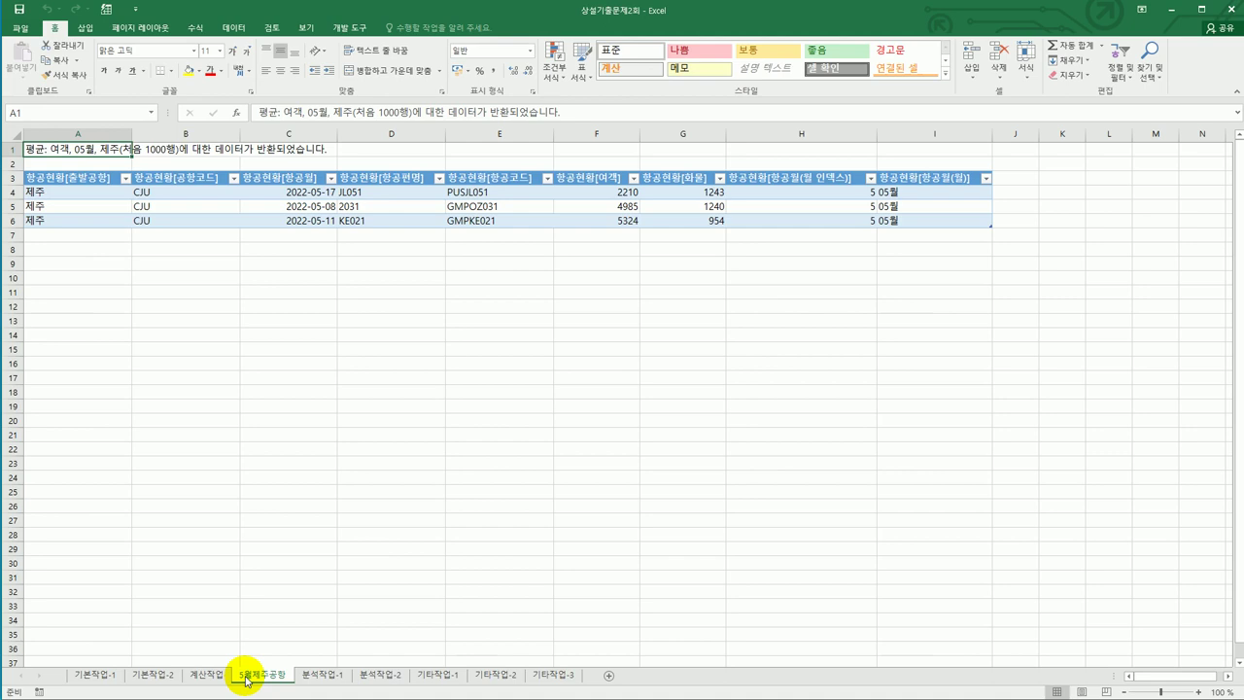
Step: On sheet 분석작업-2, split the text in A2:A24 into columns as delimited data, using space instead of tab as the delimiter
{"action": "left_click", "coordinate": [380, 677]}
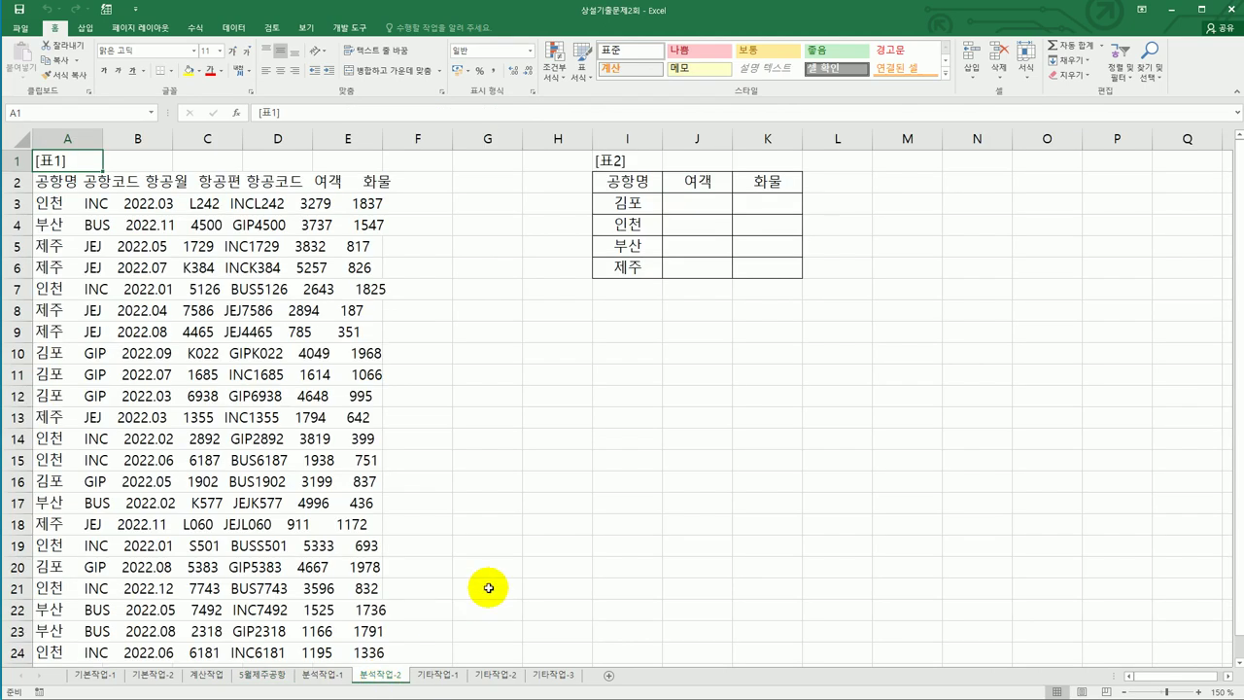
{"action": "left_click", "coordinate": [61, 184]}
{"action": "left_click_drag", "start_coordinate": [62, 184], "coordinate": [77, 583]}
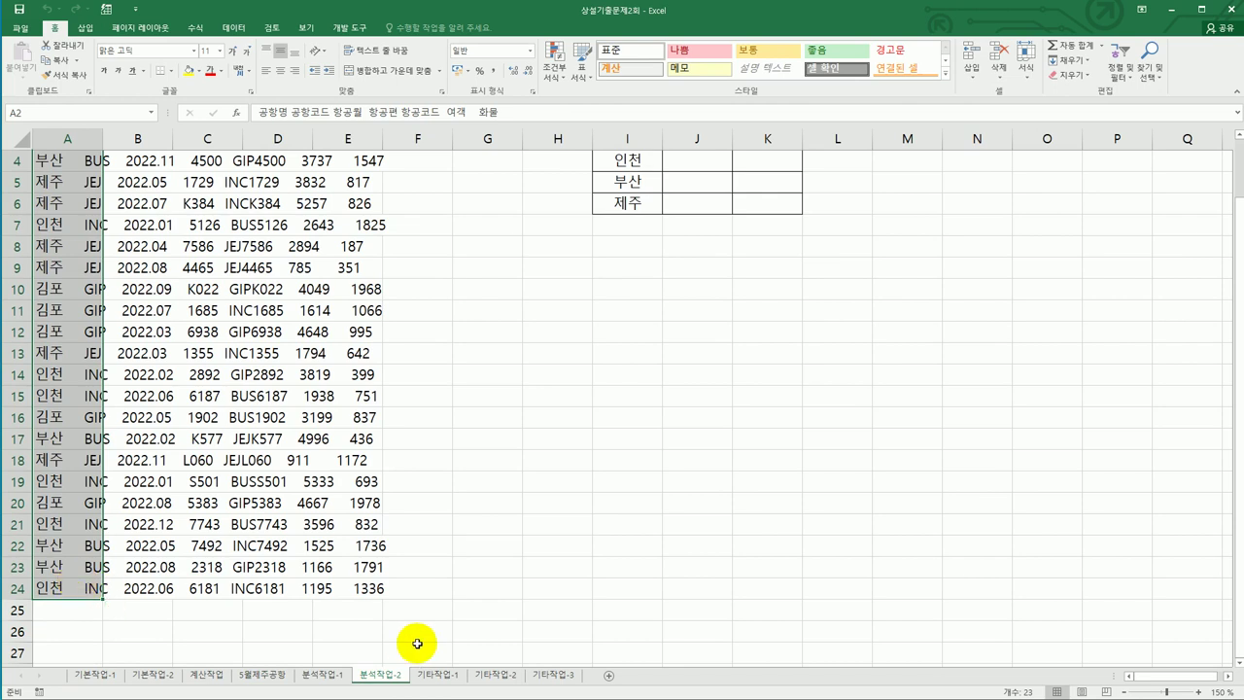
{"action": "scroll", "coordinate": [417, 644], "scroll_direction": "up", "scroll_amount": 1}
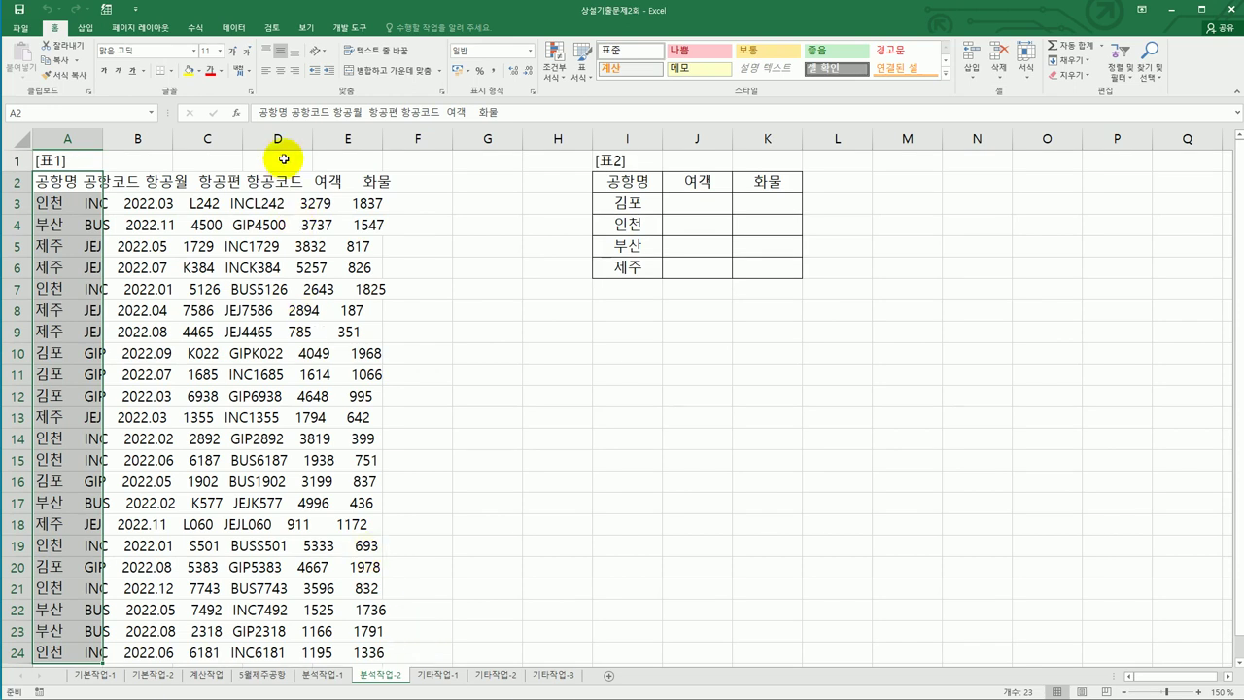
{"action": "left_click", "coordinate": [236, 31]}
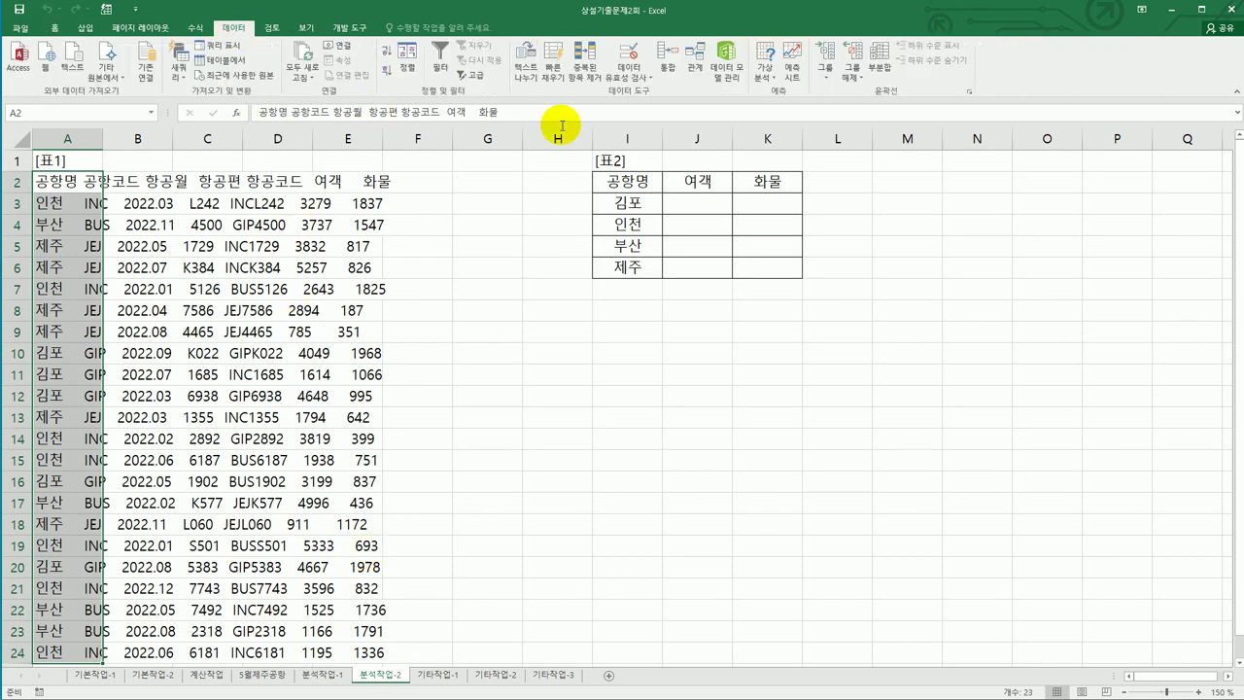
{"action": "left_click", "coordinate": [526, 74]}
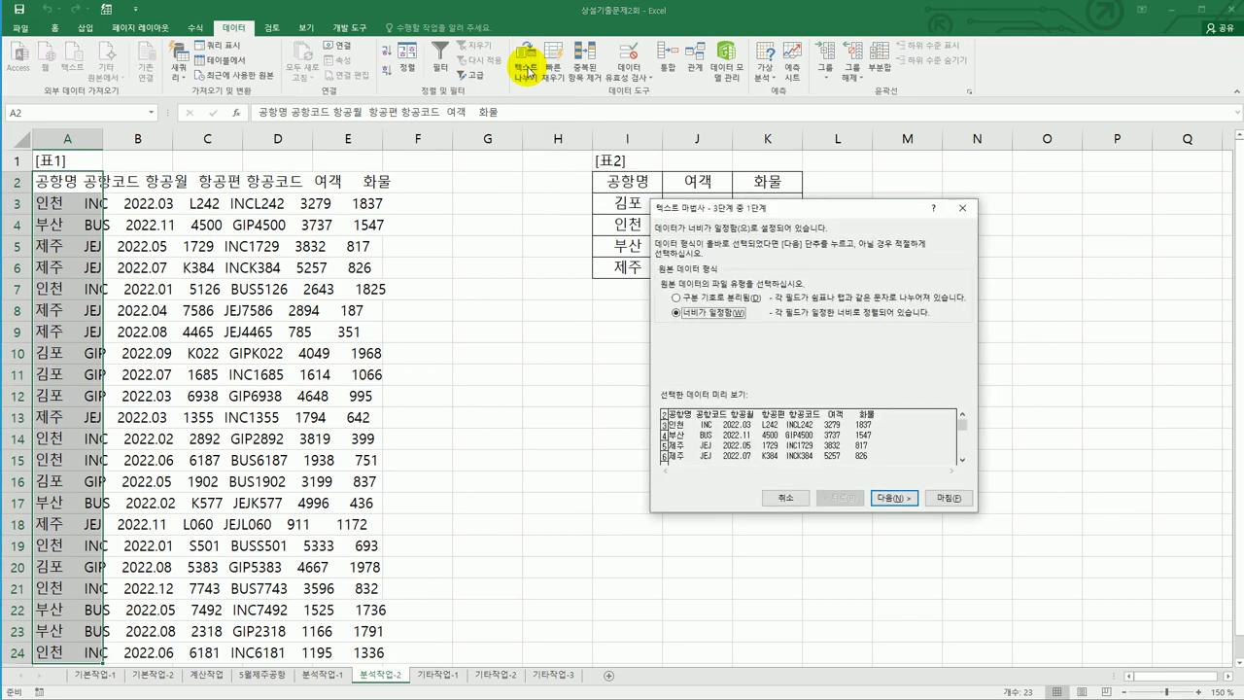
{"action": "left_click", "coordinate": [723, 297]}
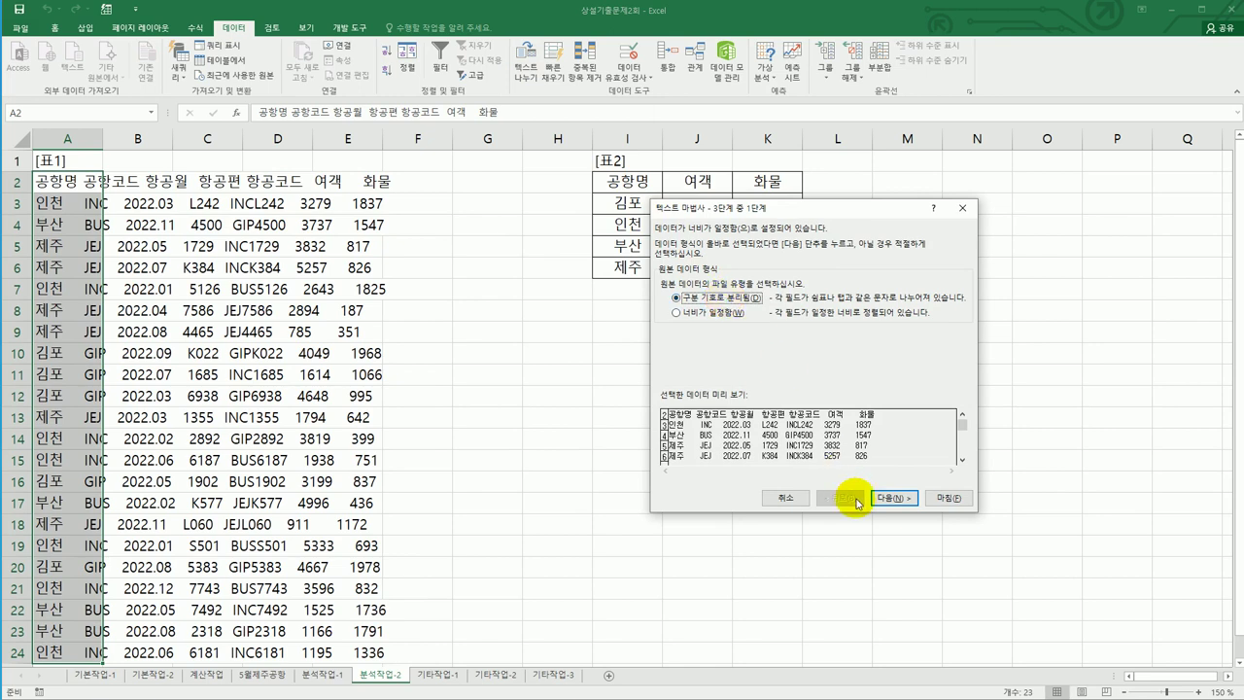
{"action": "left_click", "coordinate": [889, 500]}
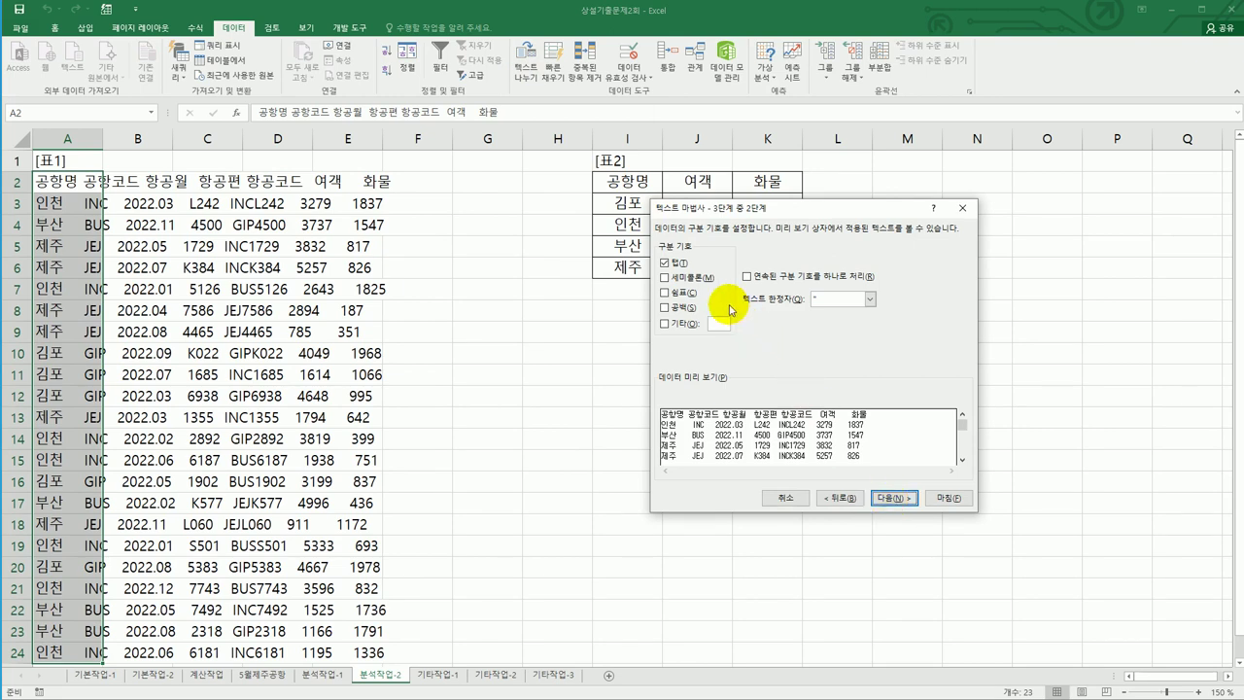
{"action": "left_click", "coordinate": [676, 264]}
{"action": "left_click", "coordinate": [666, 309]}
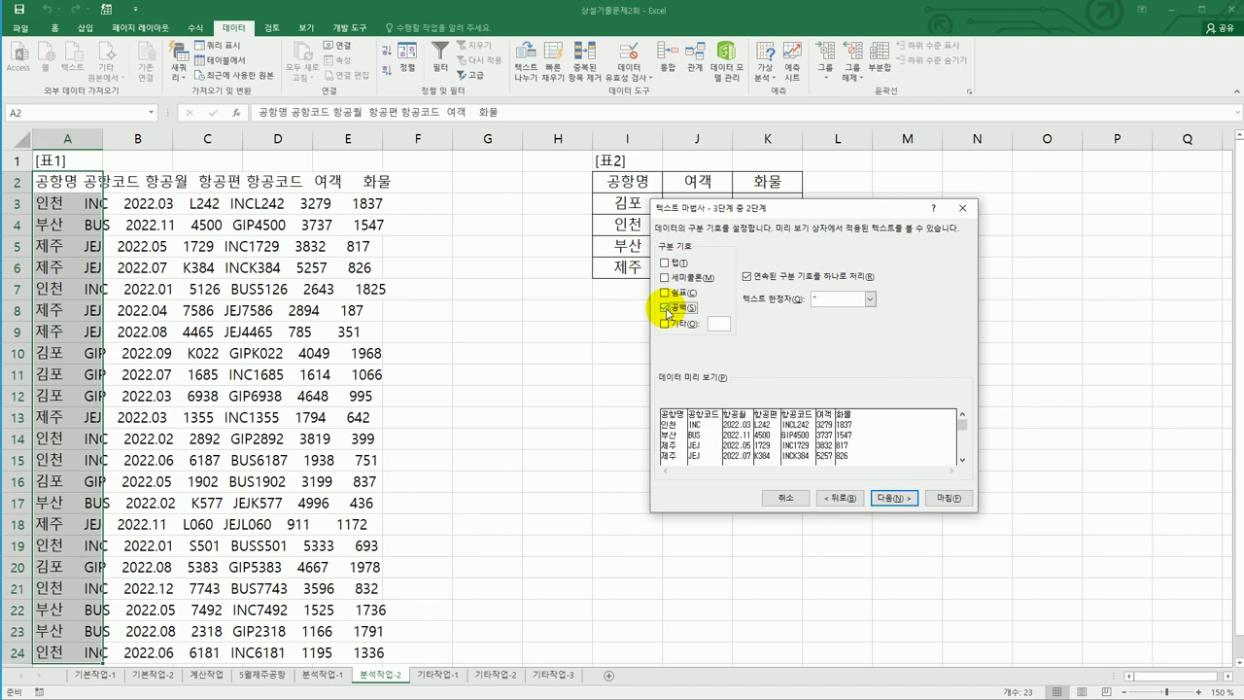
{"action": "left_click", "coordinate": [883, 499]}
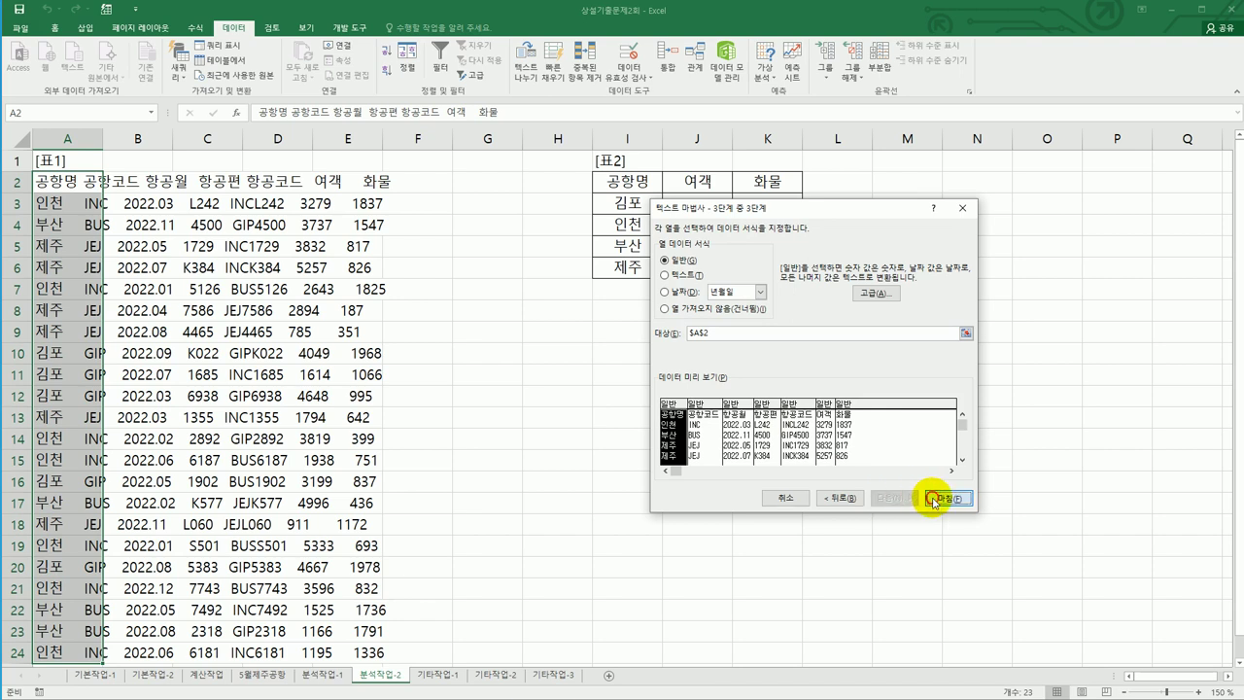
{"action": "left_click", "coordinate": [932, 497]}
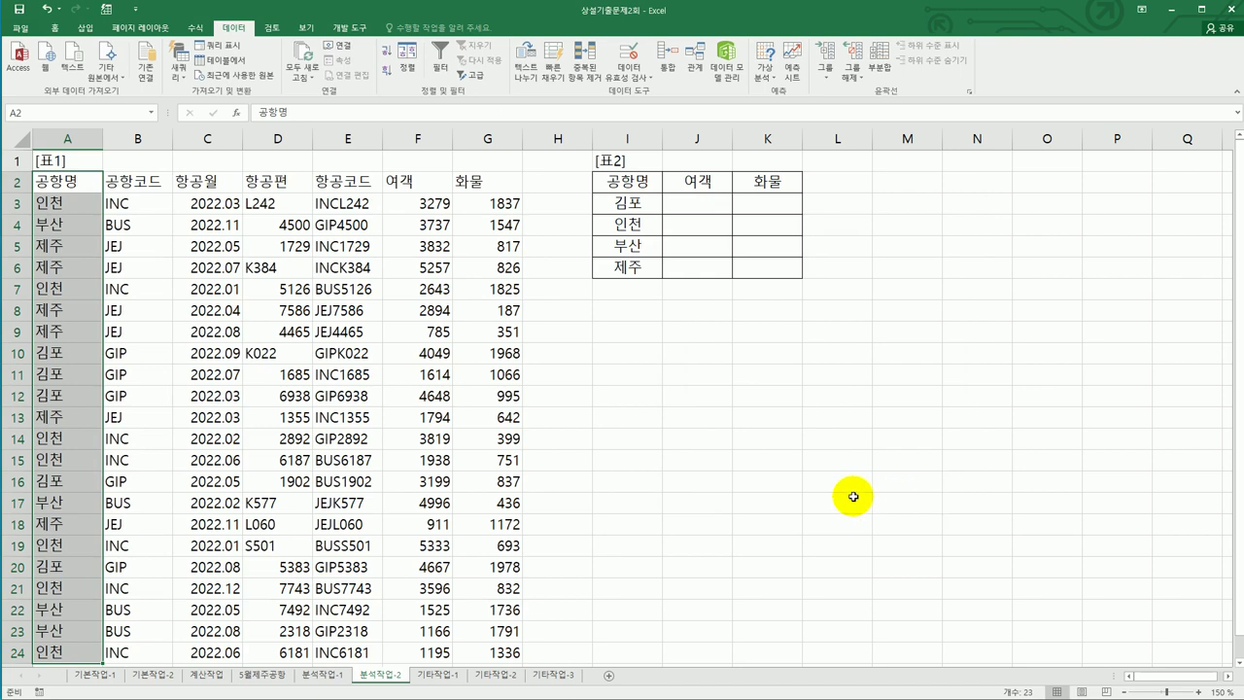
{"action": "scroll", "coordinate": [853, 495], "scroll_direction": "down", "scroll_amount": 3}
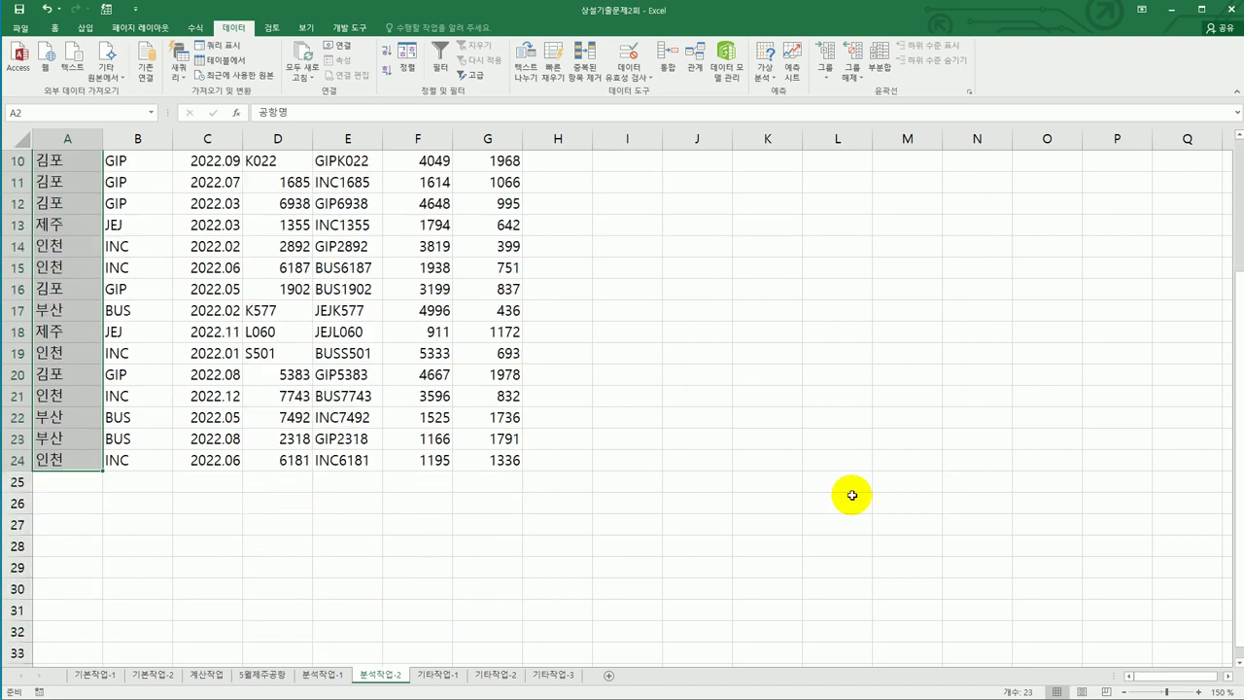
{"action": "left_click", "coordinate": [510, 462]}
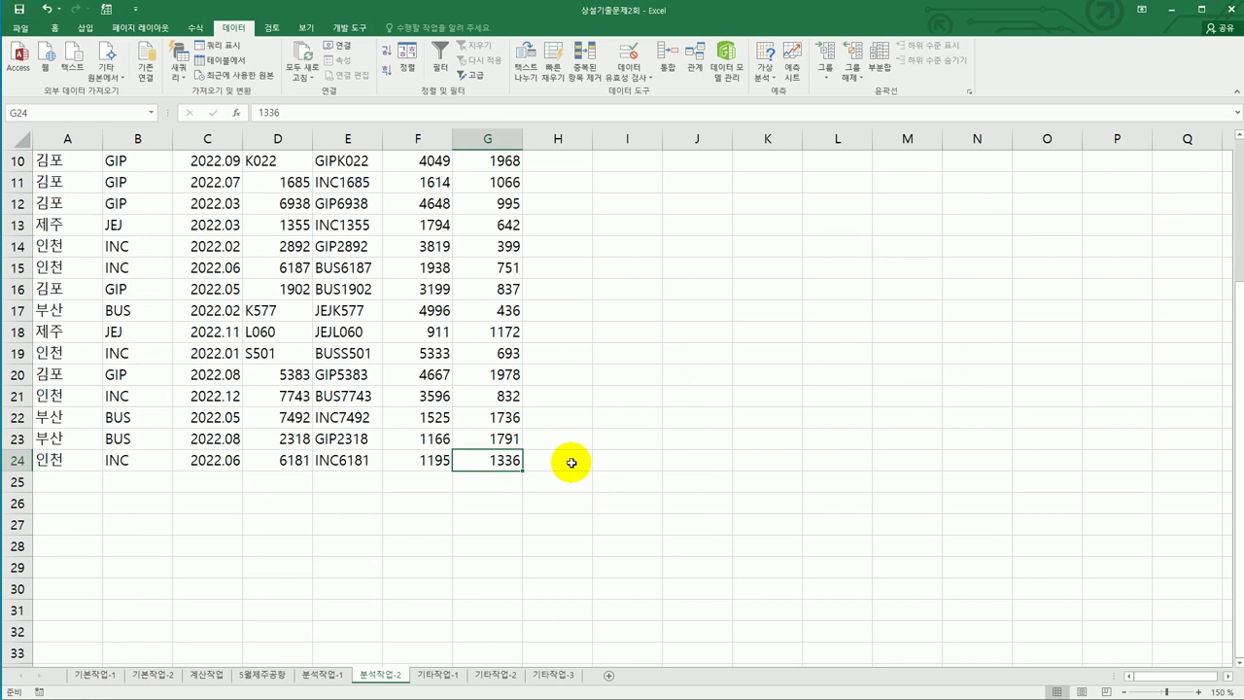
{"action": "scroll", "coordinate": [571, 463], "scroll_direction": "up", "scroll_amount": 3}
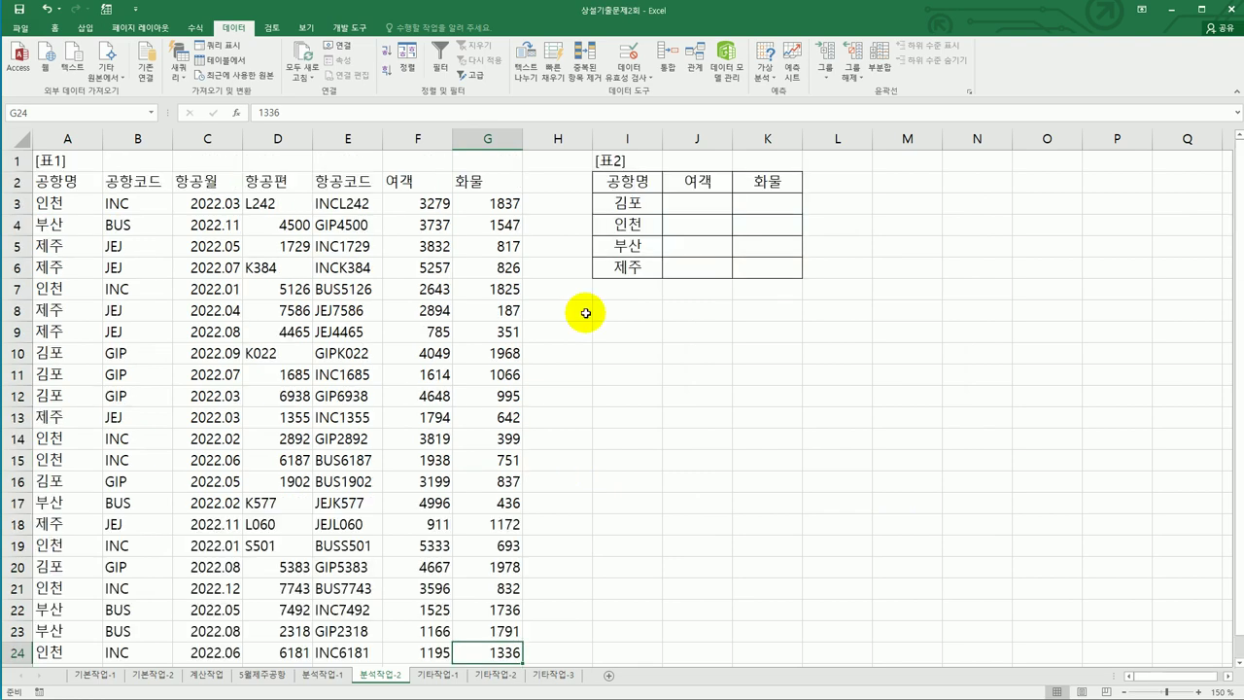
{"action": "left_click", "coordinate": [633, 203]}
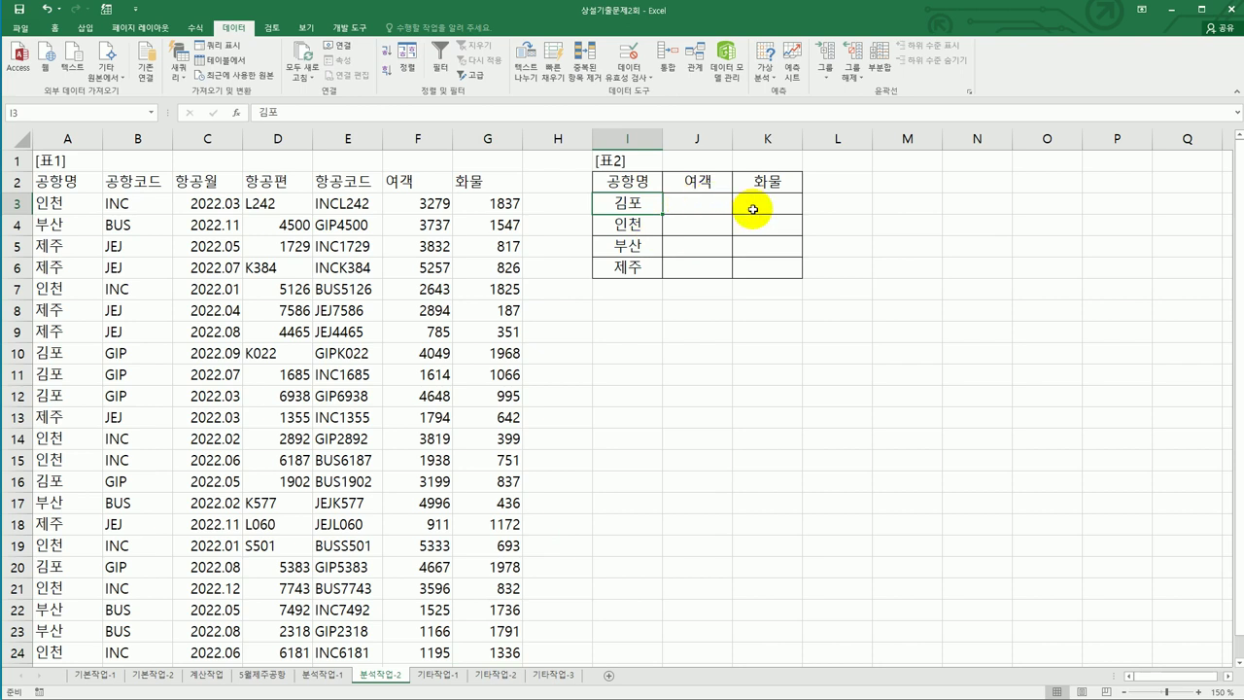
{"action": "left_click_drag", "start_coordinate": [644, 204], "coordinate": [631, 268]}
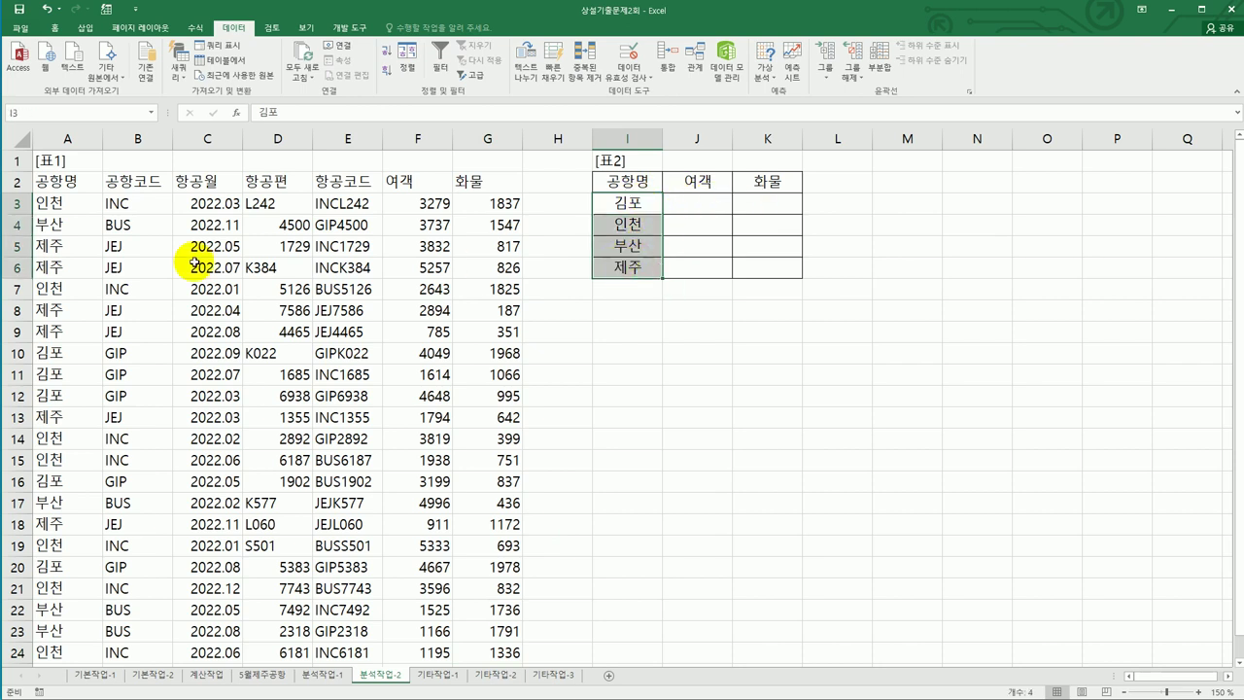
Step: Consolidate A2:G24 by average (평균) into I2:K6, using both the top row and left column as labels
{"action": "left_click", "coordinate": [616, 184]}
{"action": "left_click_drag", "start_coordinate": [637, 199], "coordinate": [764, 264]}
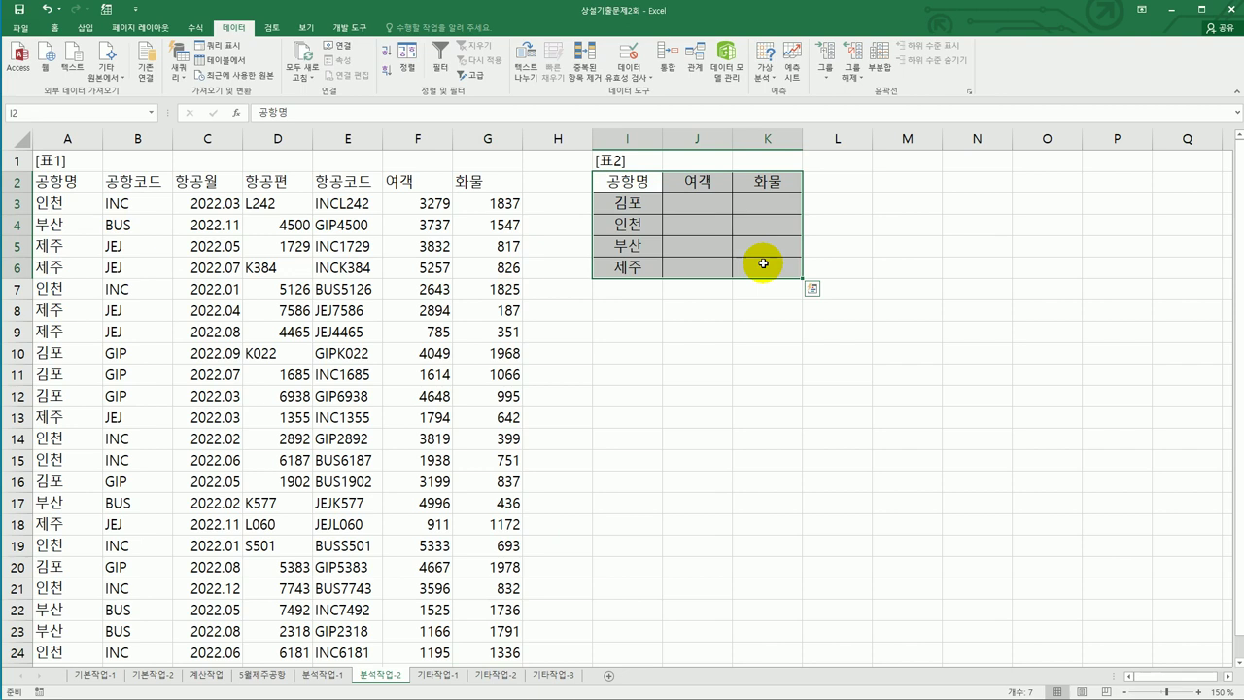
{"action": "left_click", "coordinate": [665, 80]}
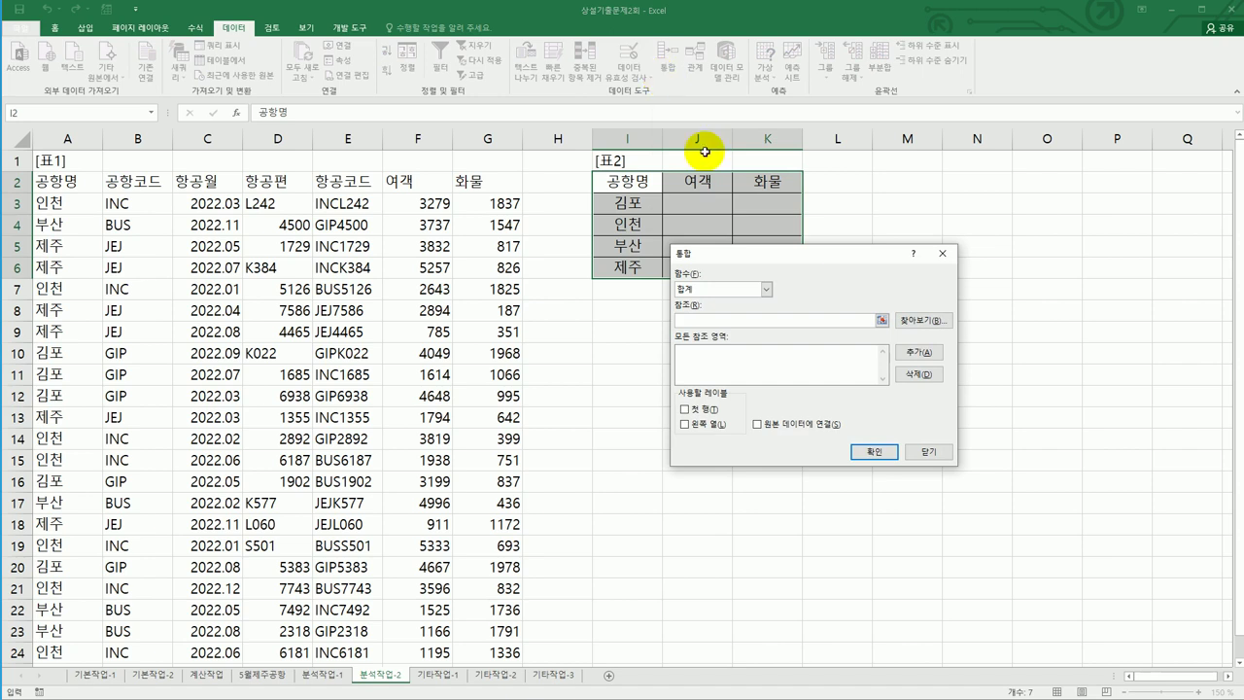
{"action": "left_click", "coordinate": [765, 288]}
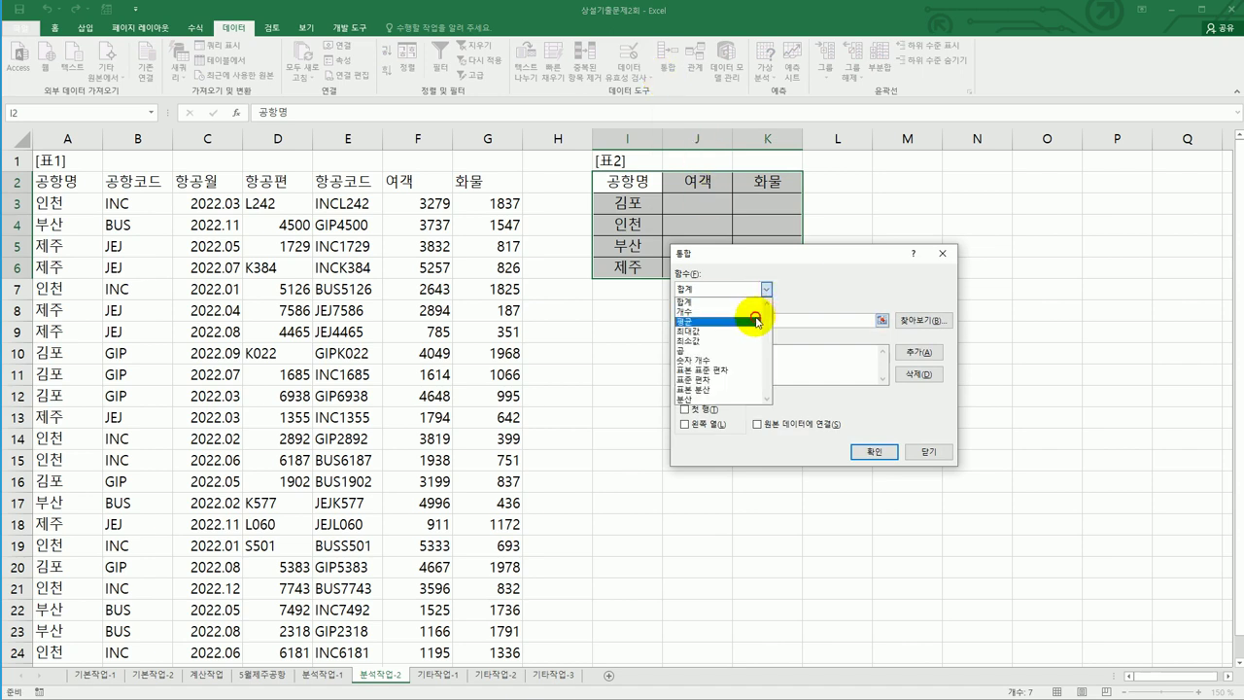
{"action": "left_click", "coordinate": [756, 321]}
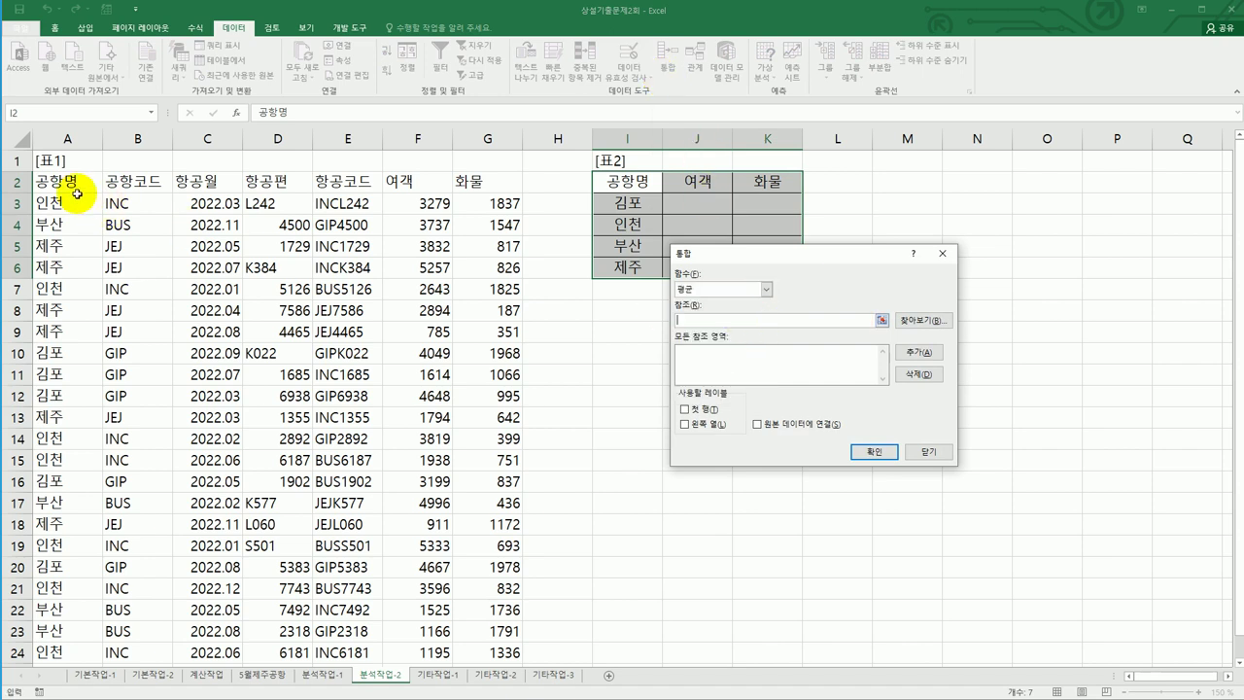
{"action": "left_click_drag", "start_coordinate": [54, 181], "coordinate": [498, 590]}
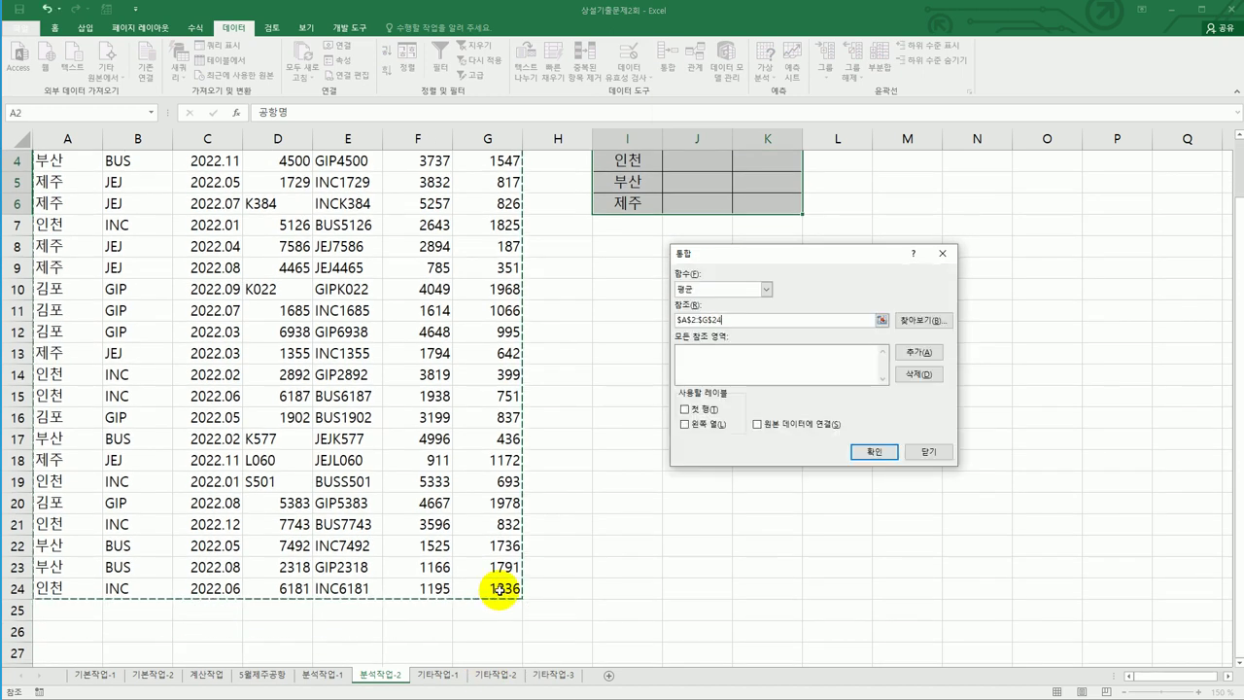
{"action": "left_click", "coordinate": [913, 354]}
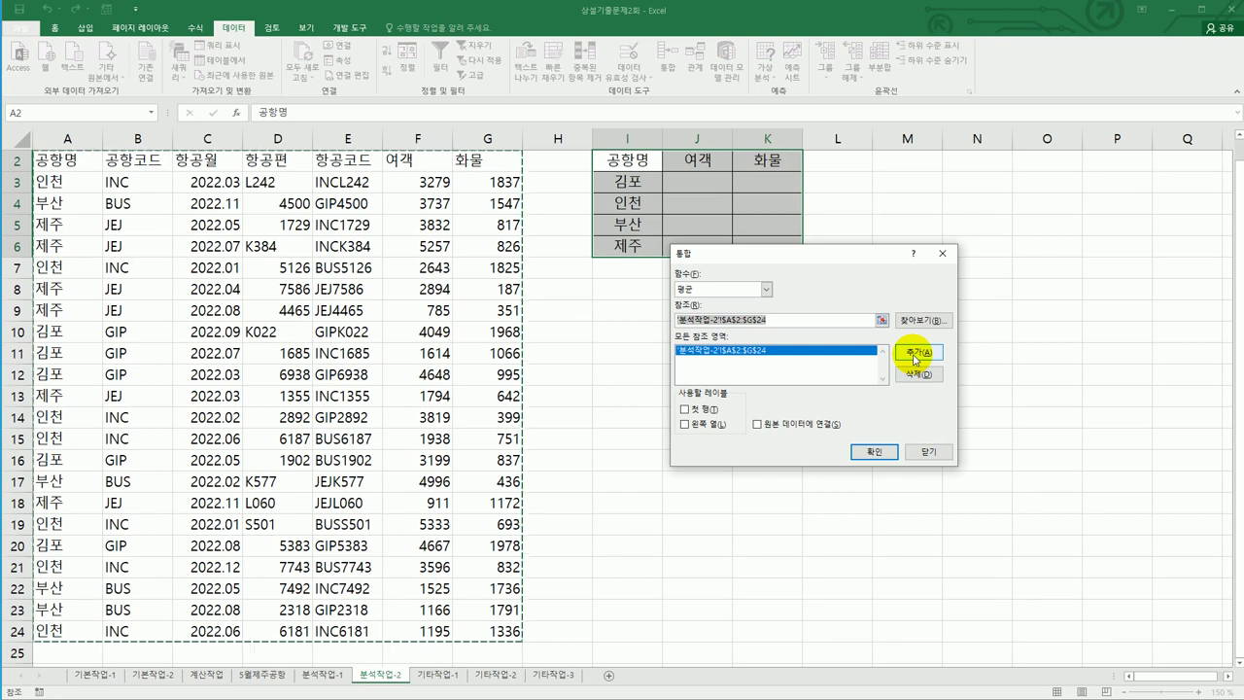
{"action": "left_click", "coordinate": [708, 412]}
{"action": "left_click", "coordinate": [710, 425]}
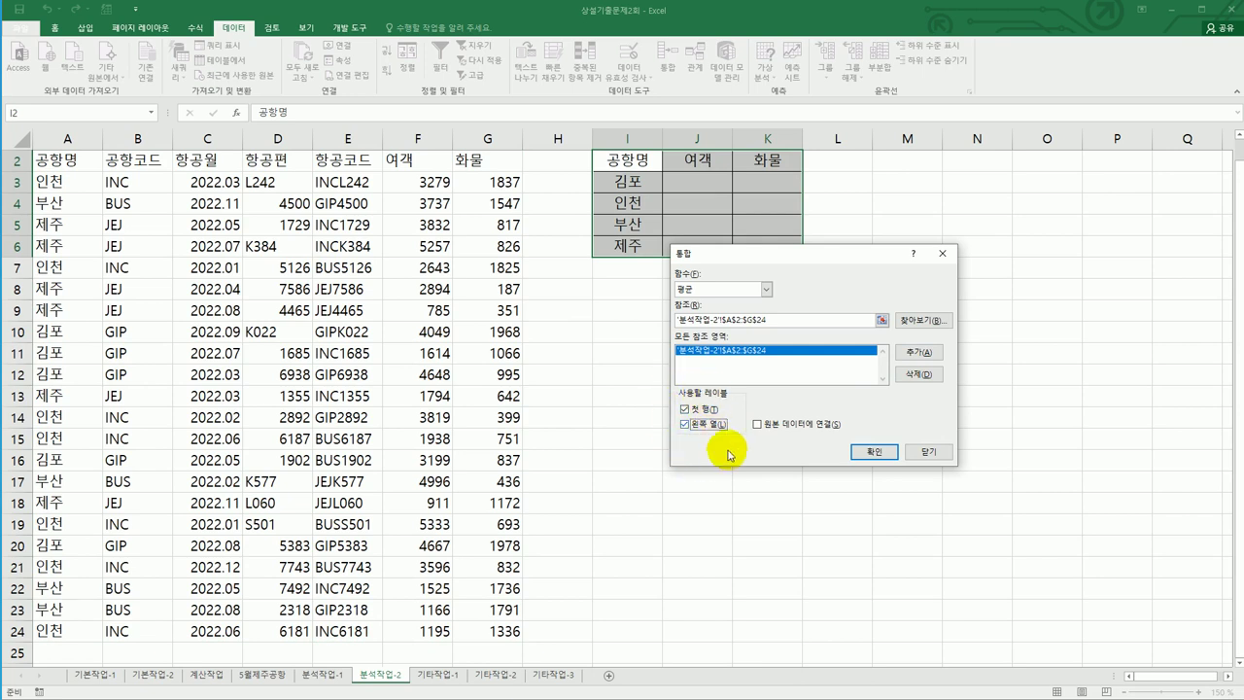
{"action": "left_click", "coordinate": [872, 452]}
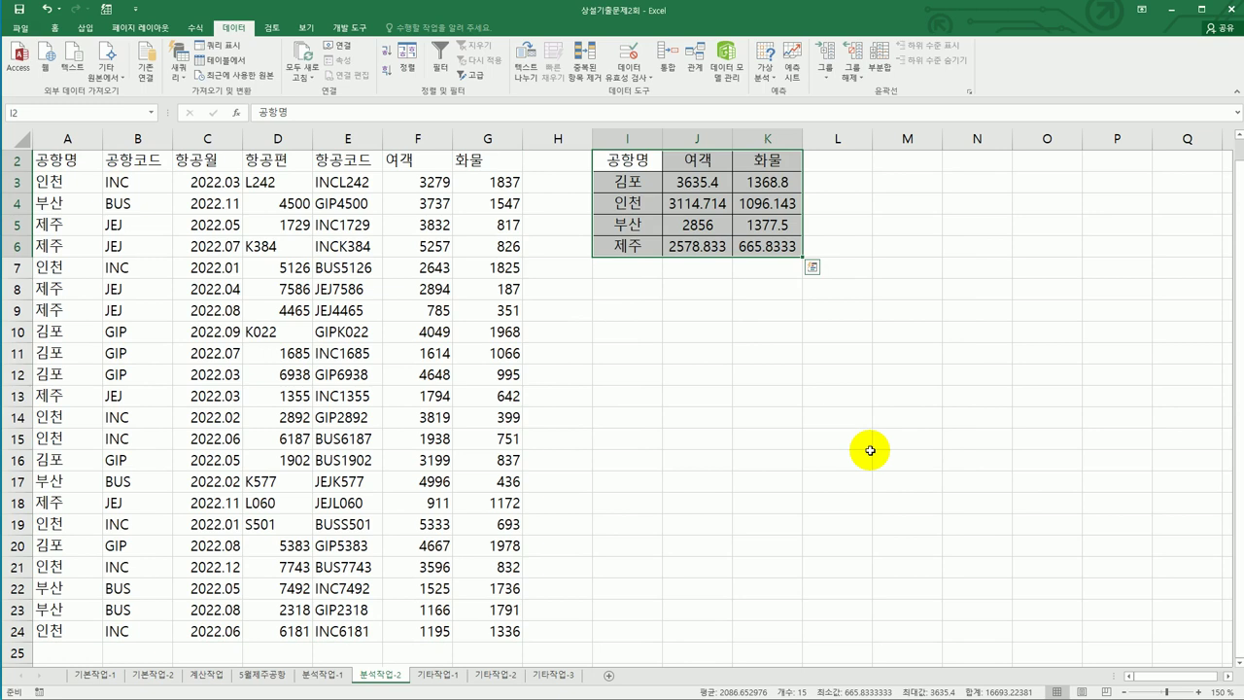
{"action": "scroll", "coordinate": [871, 450], "scroll_direction": "up", "scroll_amount": 1}
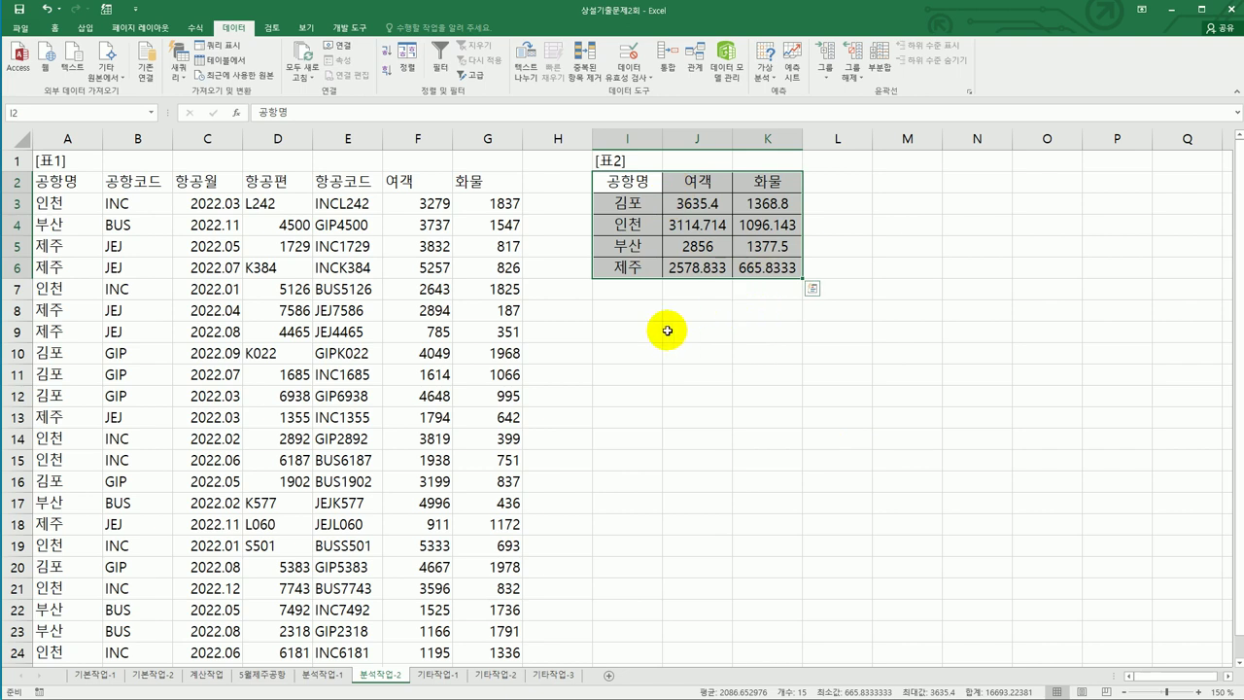
Step: On sheet 기타작업-1, remove the 2019년 data from the chart's source, keeping the years as the horizontal axis categories
{"action": "left_click", "coordinate": [452, 674]}
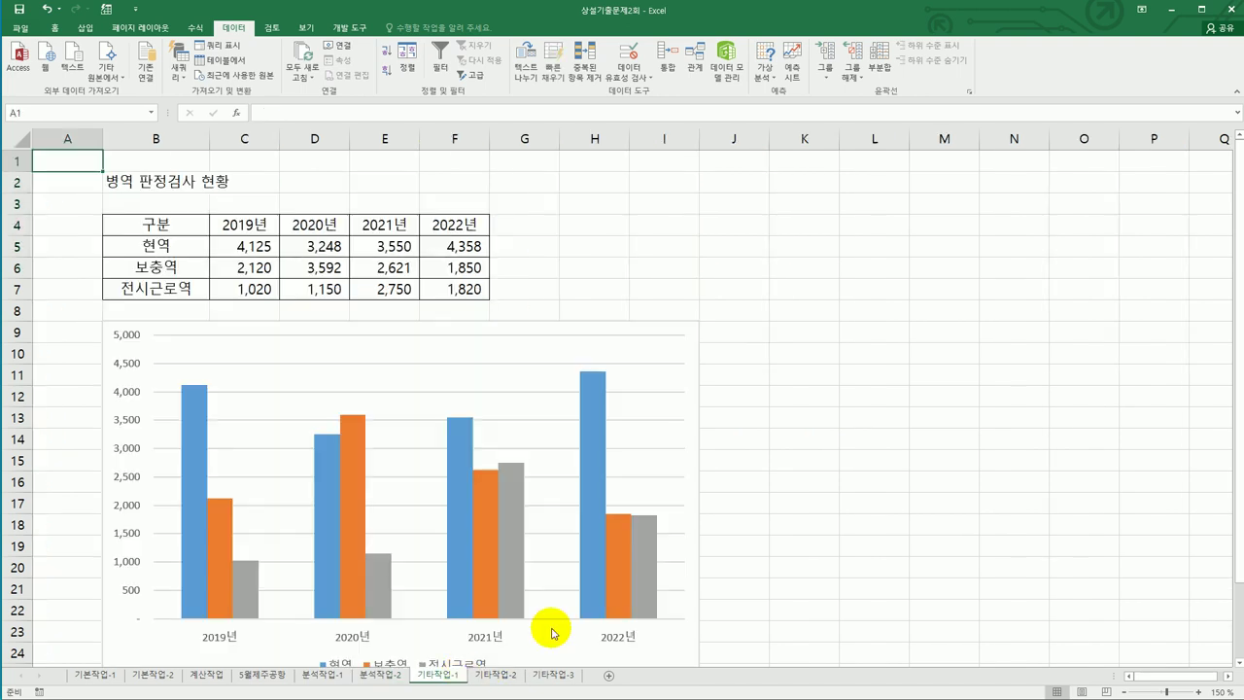
{"action": "left_click", "coordinate": [803, 567]}
{"action": "scroll", "coordinate": [803, 568], "scroll_direction": "down", "scroll_amount": 1}
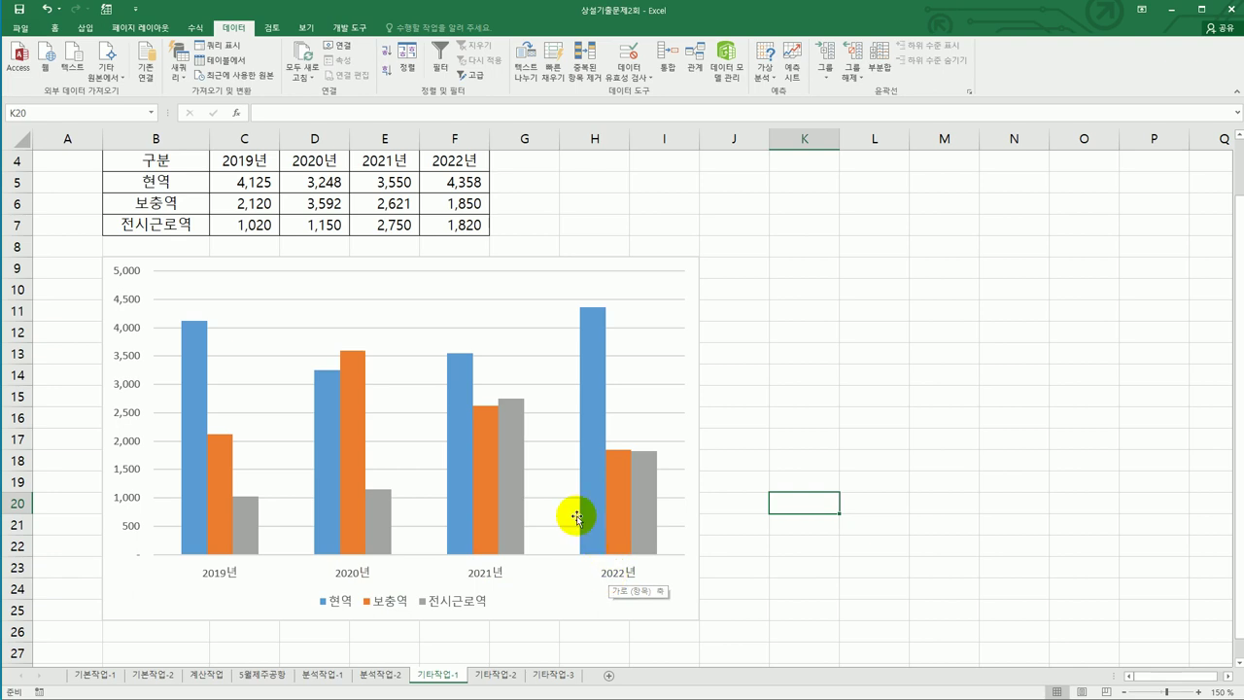
{"action": "right_click", "coordinate": [504, 291]}
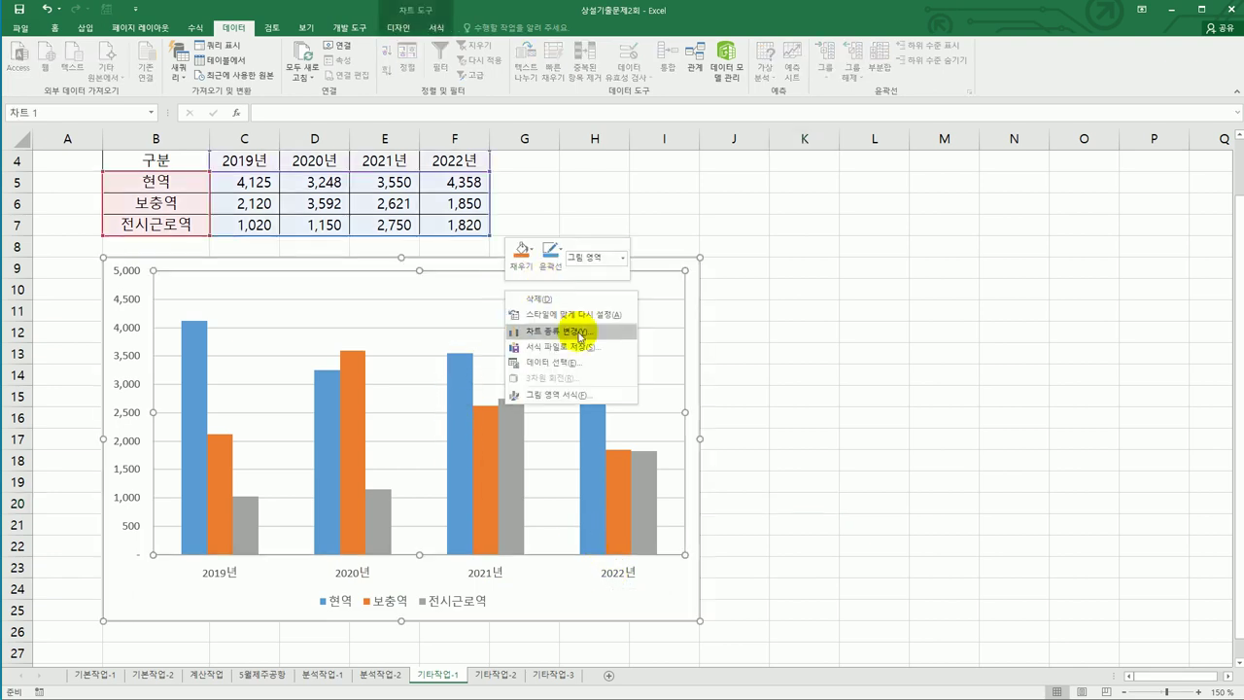
{"action": "left_click", "coordinate": [586, 367]}
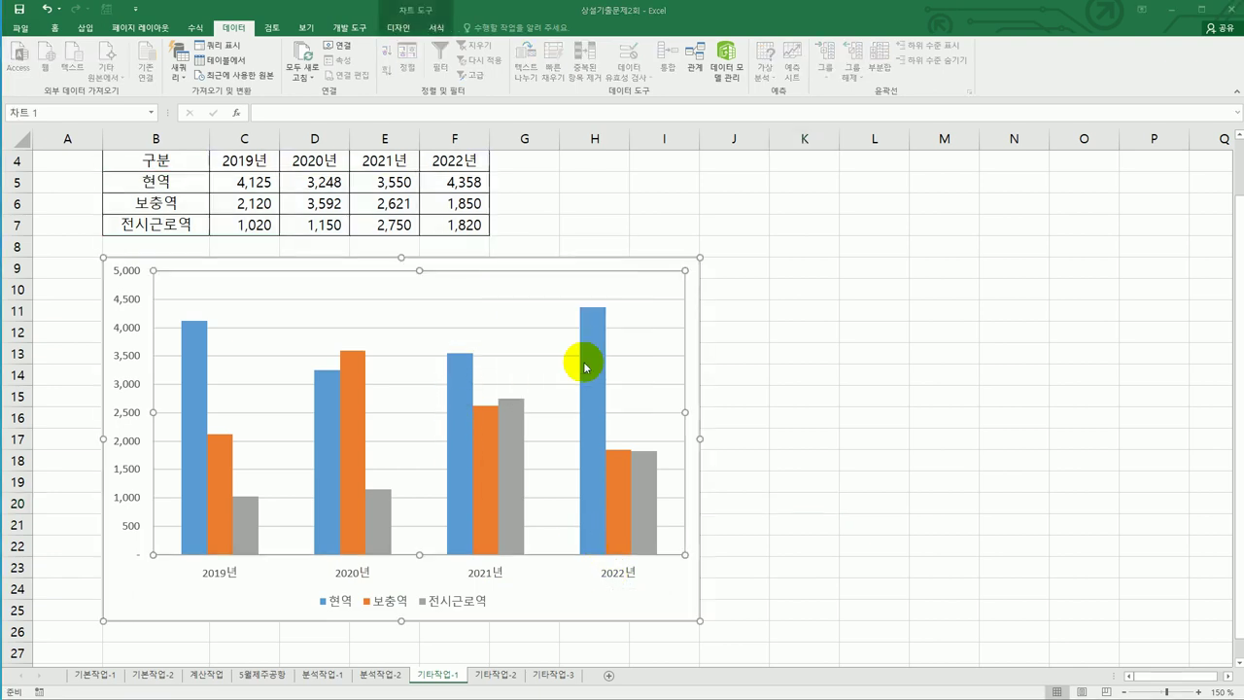
{"action": "scroll", "coordinate": [833, 531], "scroll_direction": "up", "scroll_amount": 1}
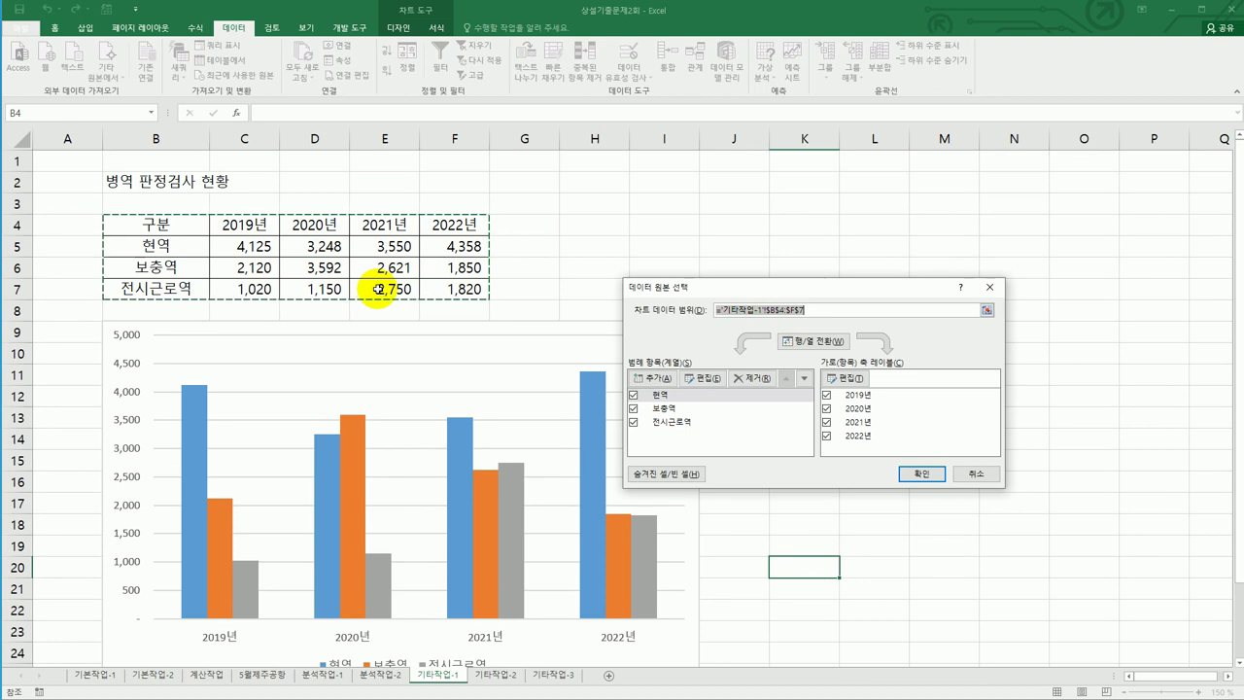
{"action": "left_click", "coordinate": [801, 351]}
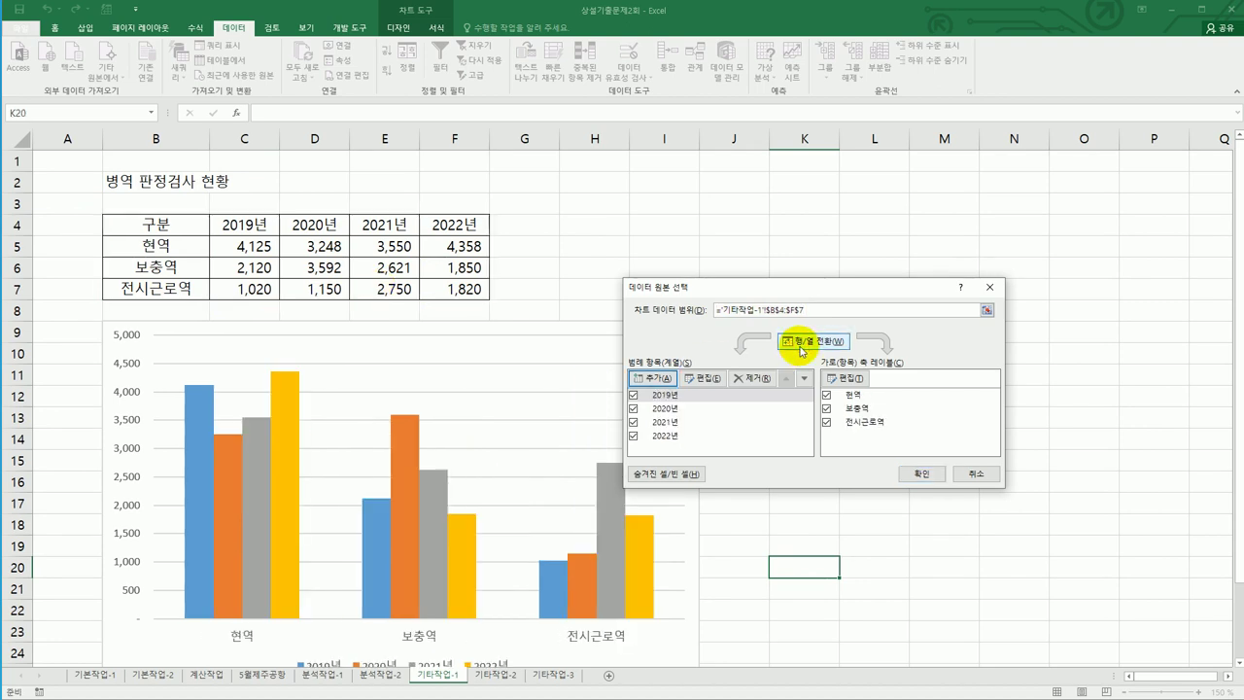
{"action": "left_click", "coordinate": [670, 394]}
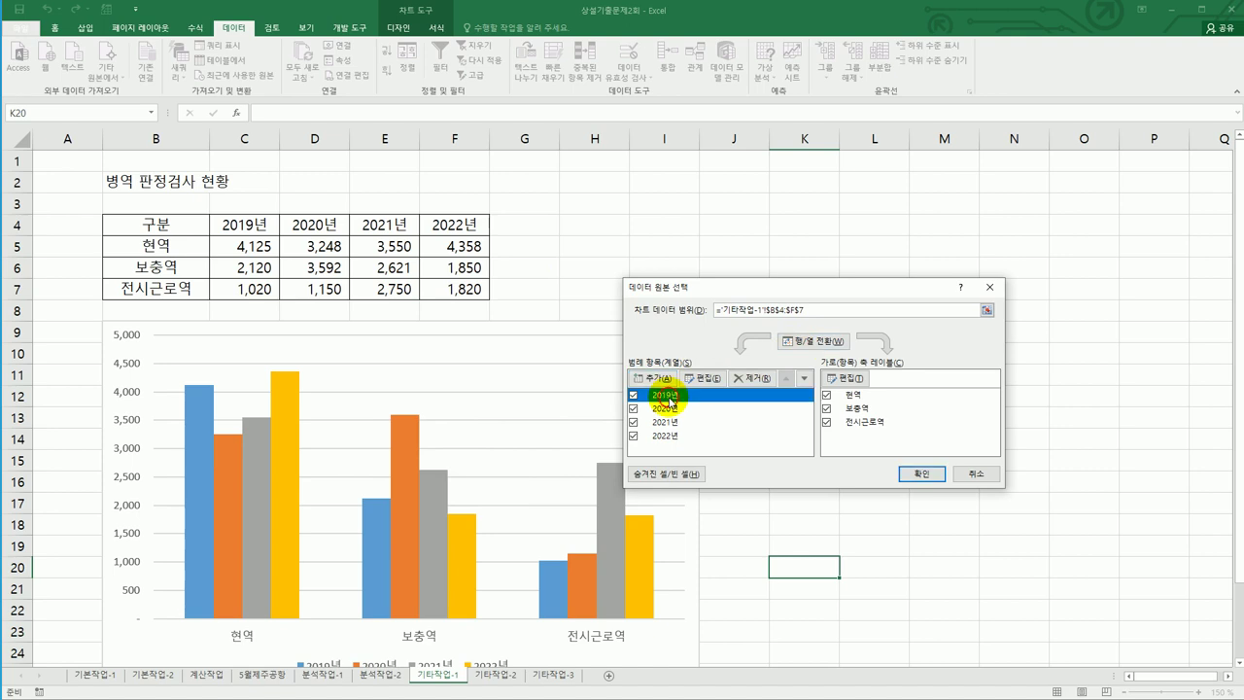
{"action": "left_click", "coordinate": [746, 385]}
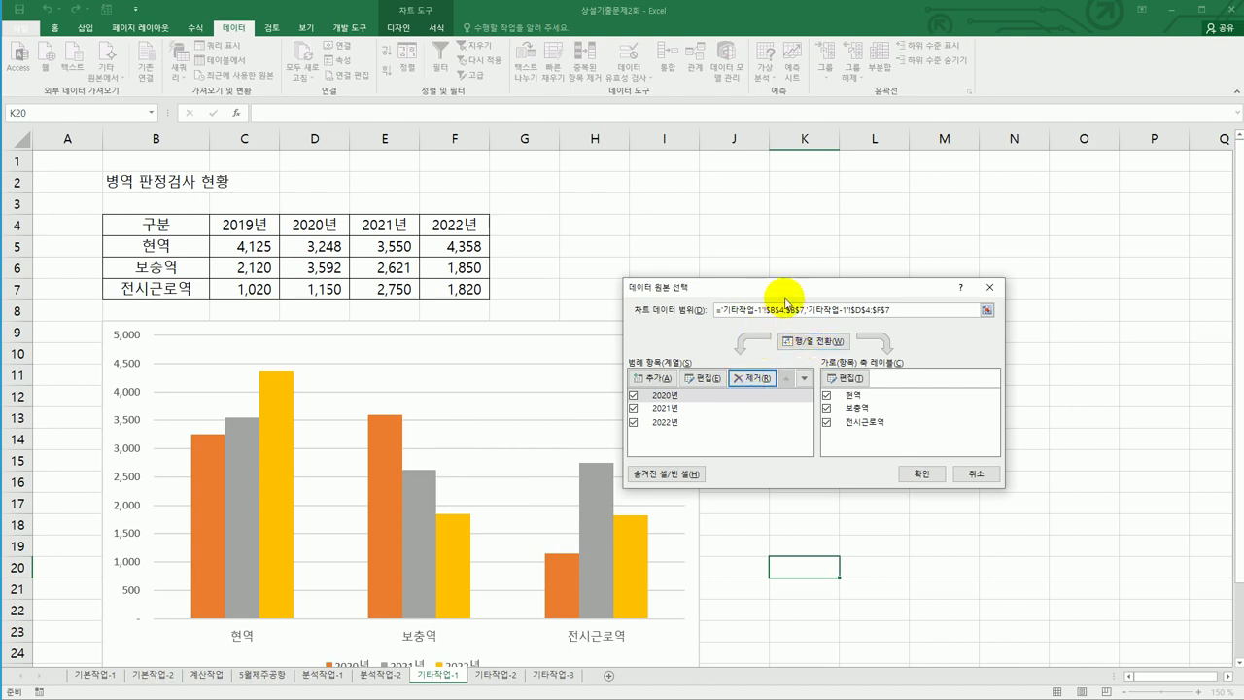
{"action": "left_click", "coordinate": [839, 344]}
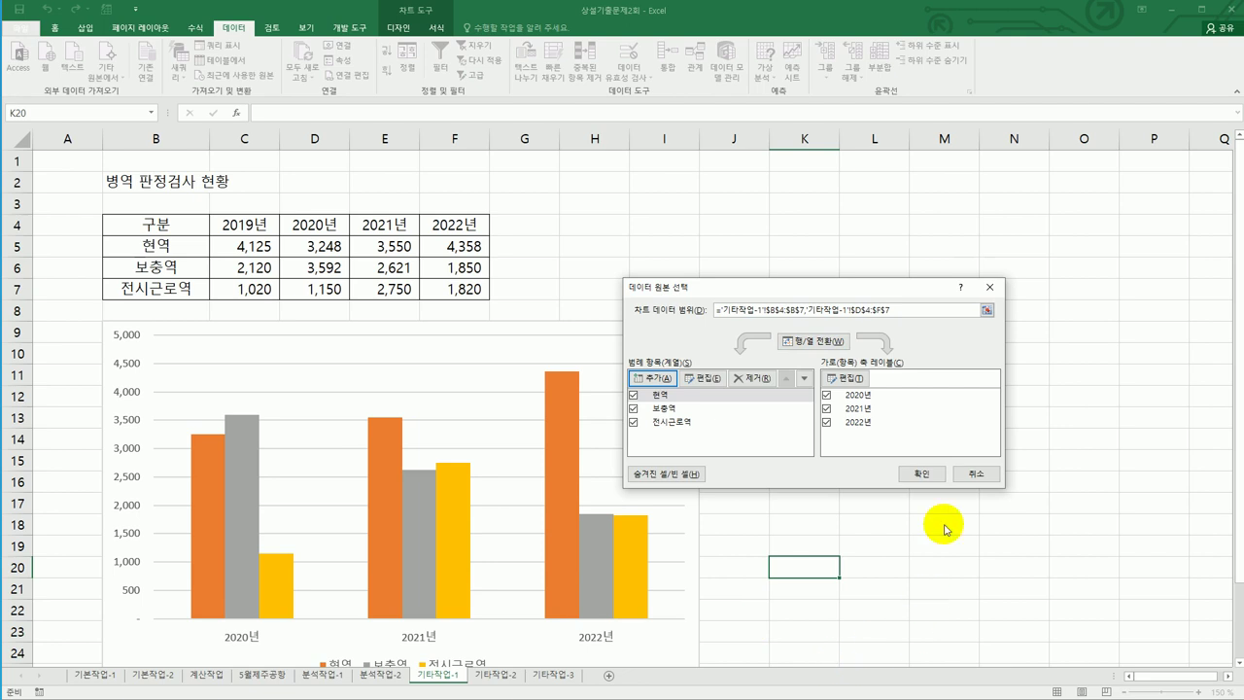
{"action": "left_click", "coordinate": [921, 474]}
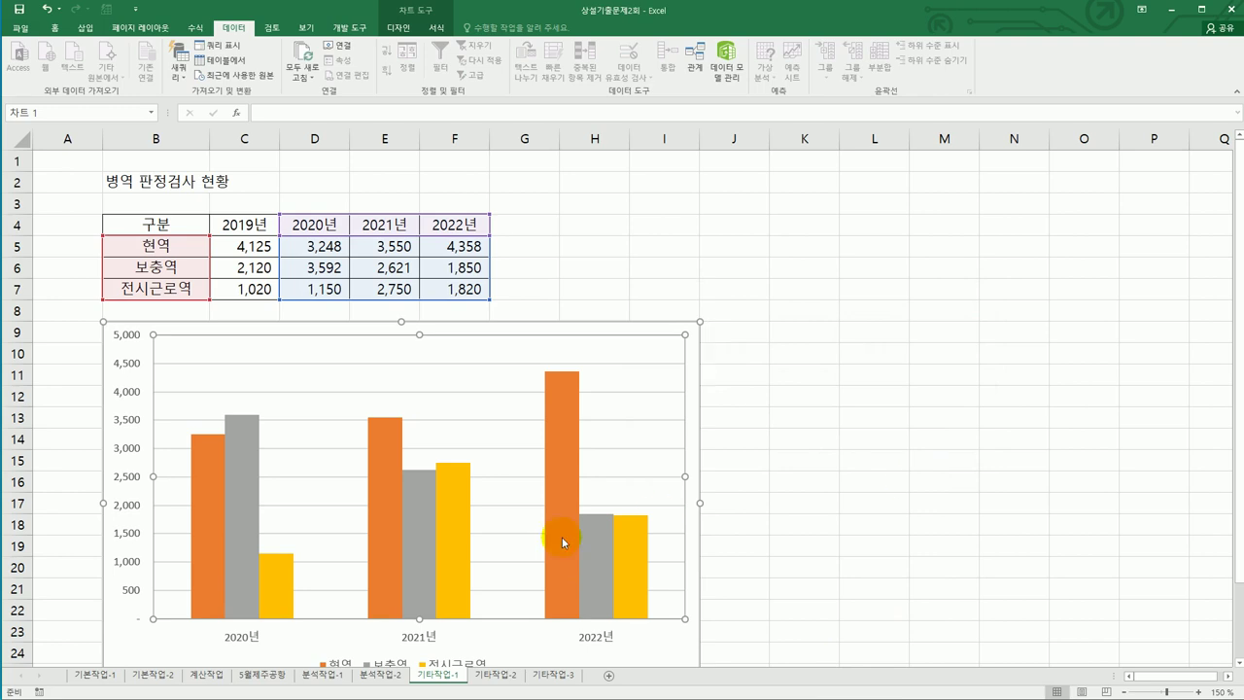
Step: Change the chart type of the 전시근로역 series to a line with markers (표식이 있는 꺾은선형)
{"action": "scroll", "coordinate": [562, 537], "scroll_direction": "down", "scroll_amount": 1}
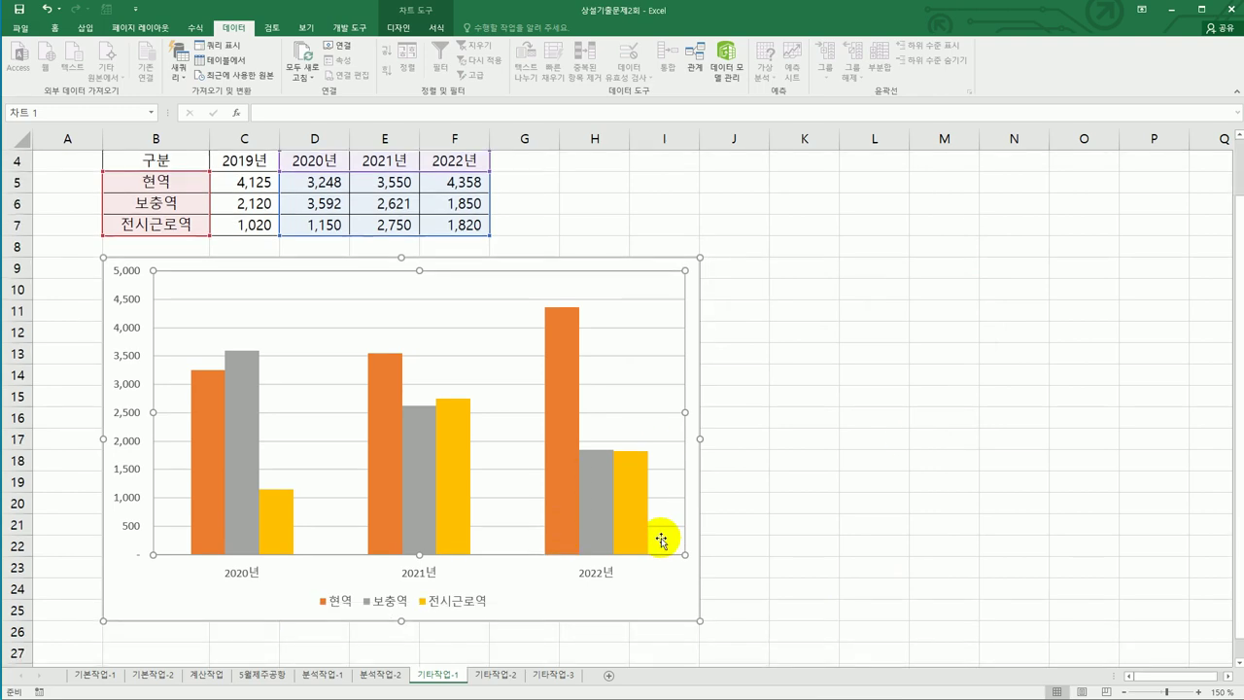
{"action": "left_click", "coordinate": [287, 526]}
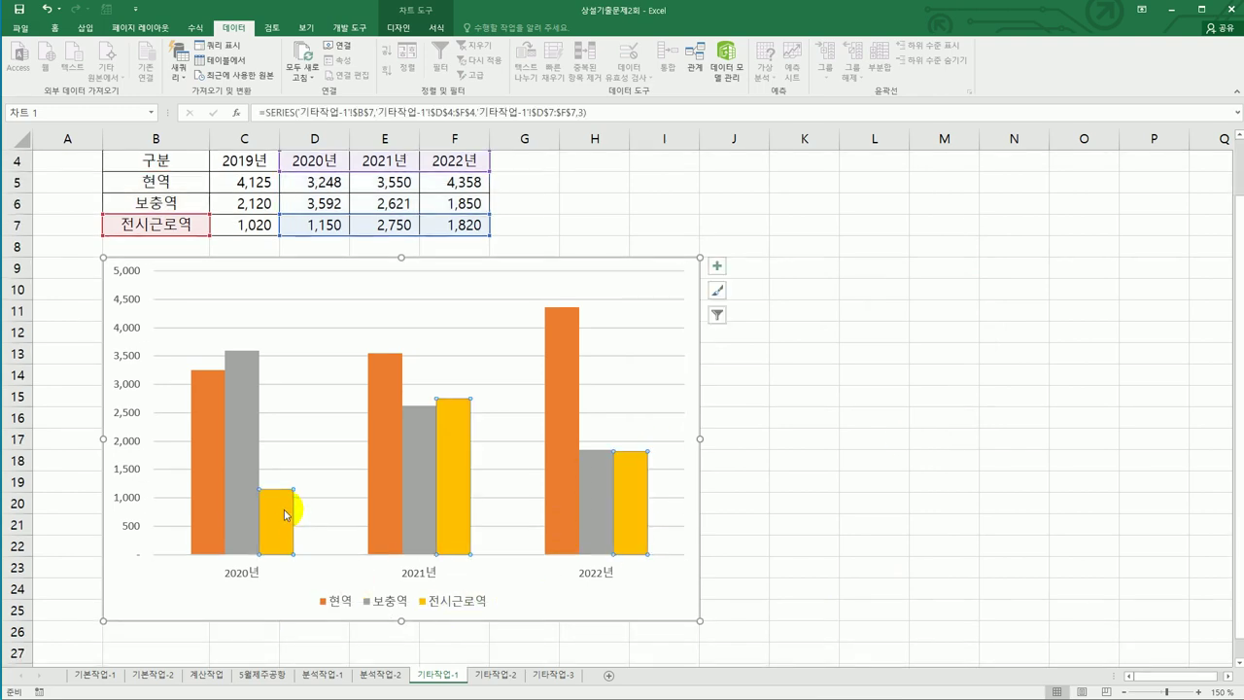
{"action": "right_click", "coordinate": [284, 509]}
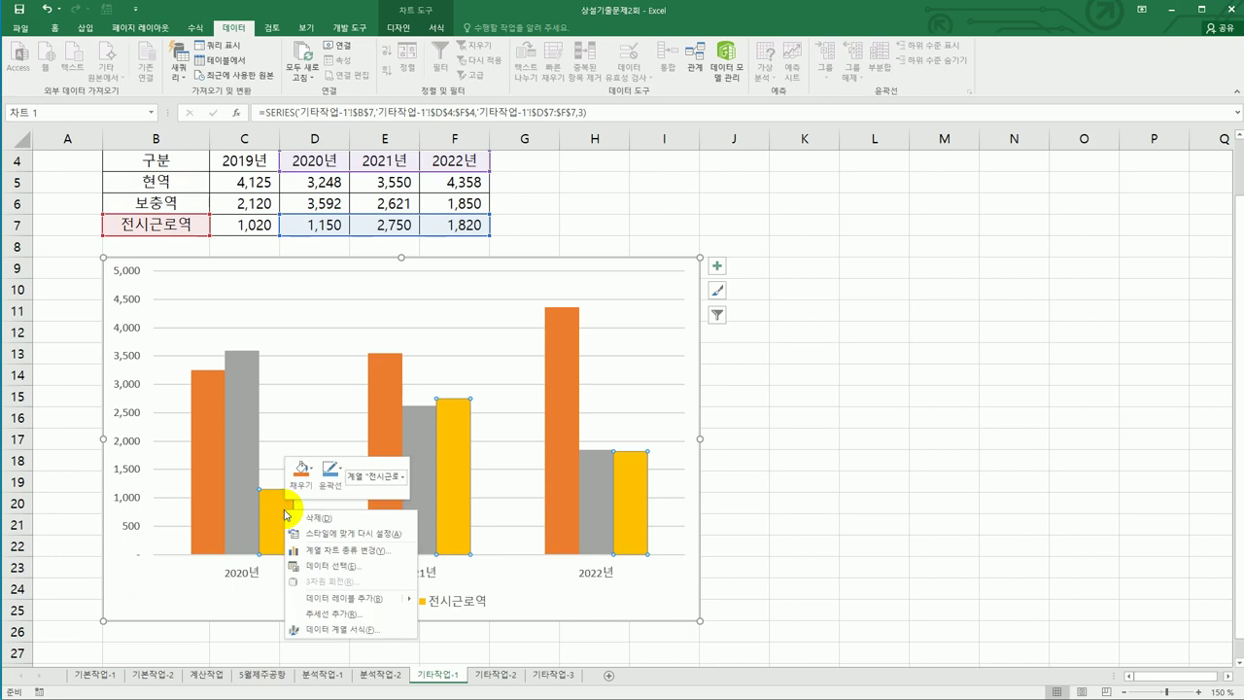
{"action": "left_click", "coordinate": [360, 549]}
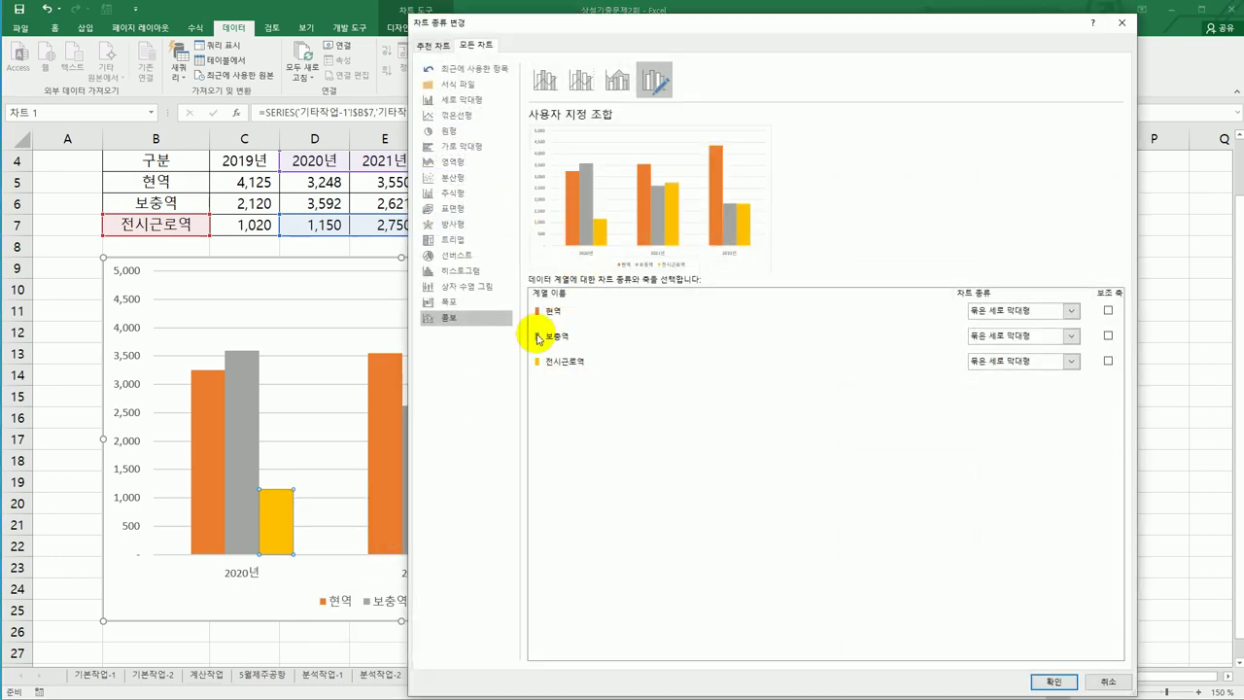
{"action": "left_click", "coordinate": [568, 365]}
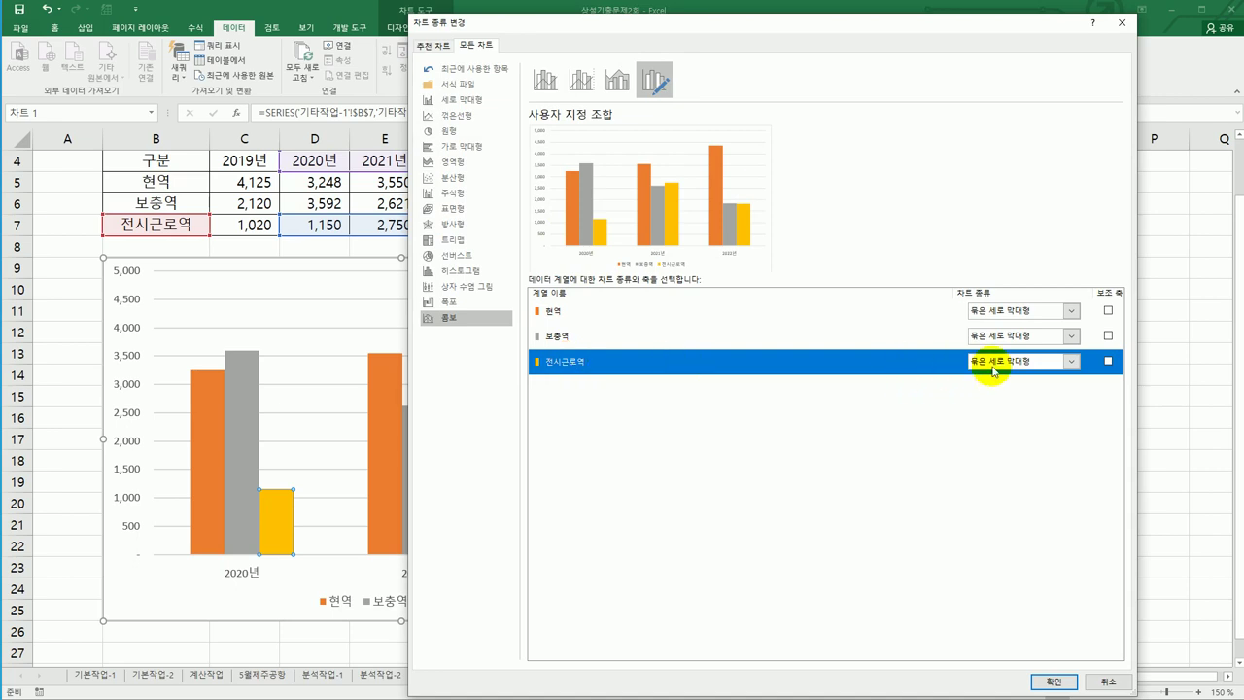
{"action": "left_click", "coordinate": [1050, 361]}
{"action": "left_click", "coordinate": [1088, 505]}
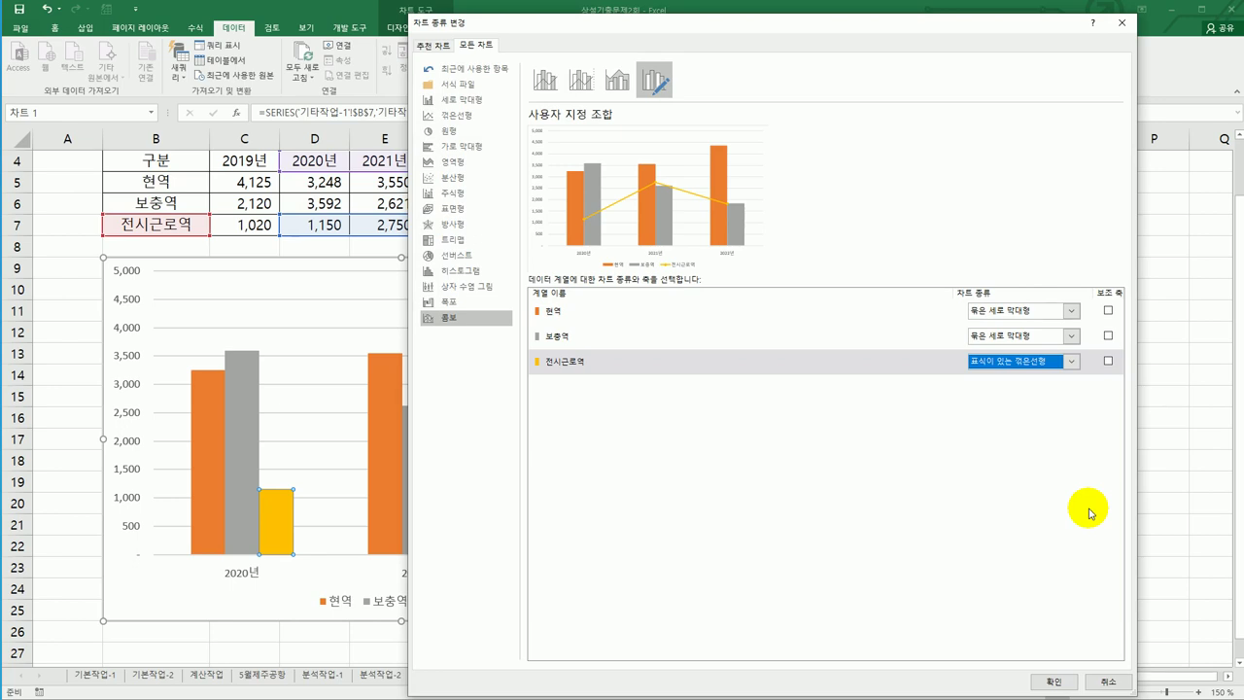
{"action": "left_click", "coordinate": [1043, 681]}
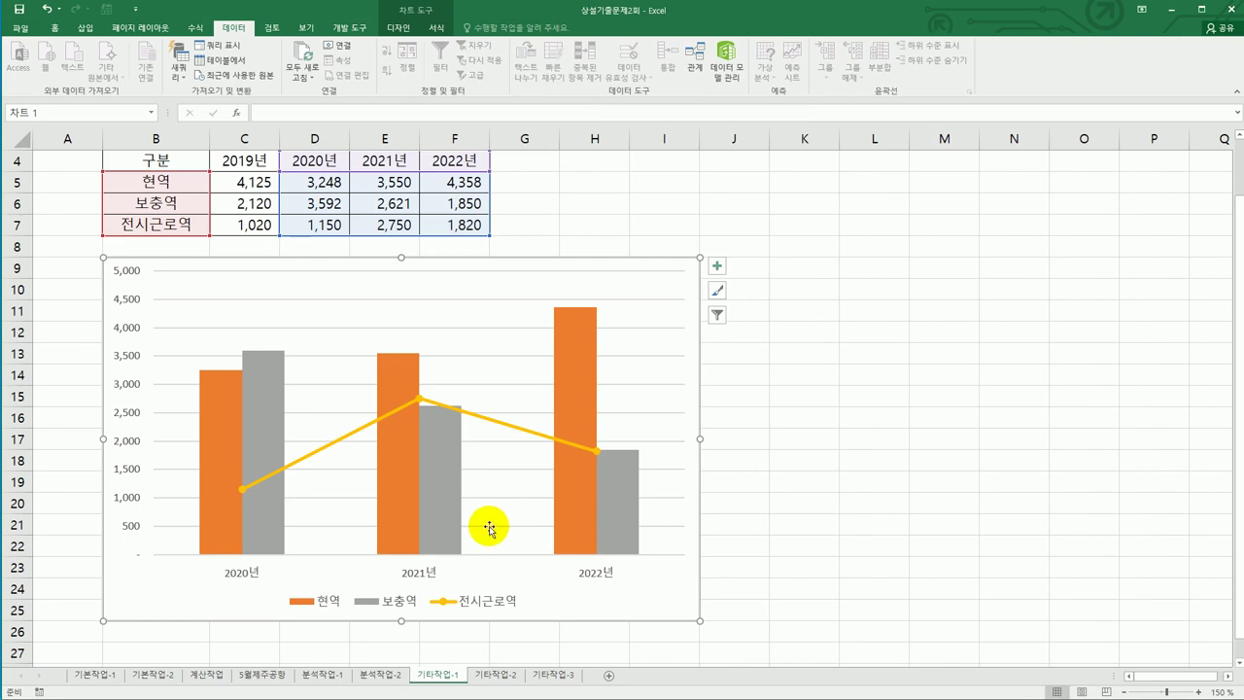
Step: Give the 전시근로역 series built-in markers (기본 제공) with a size of 10
{"action": "left_click", "coordinate": [417, 400]}
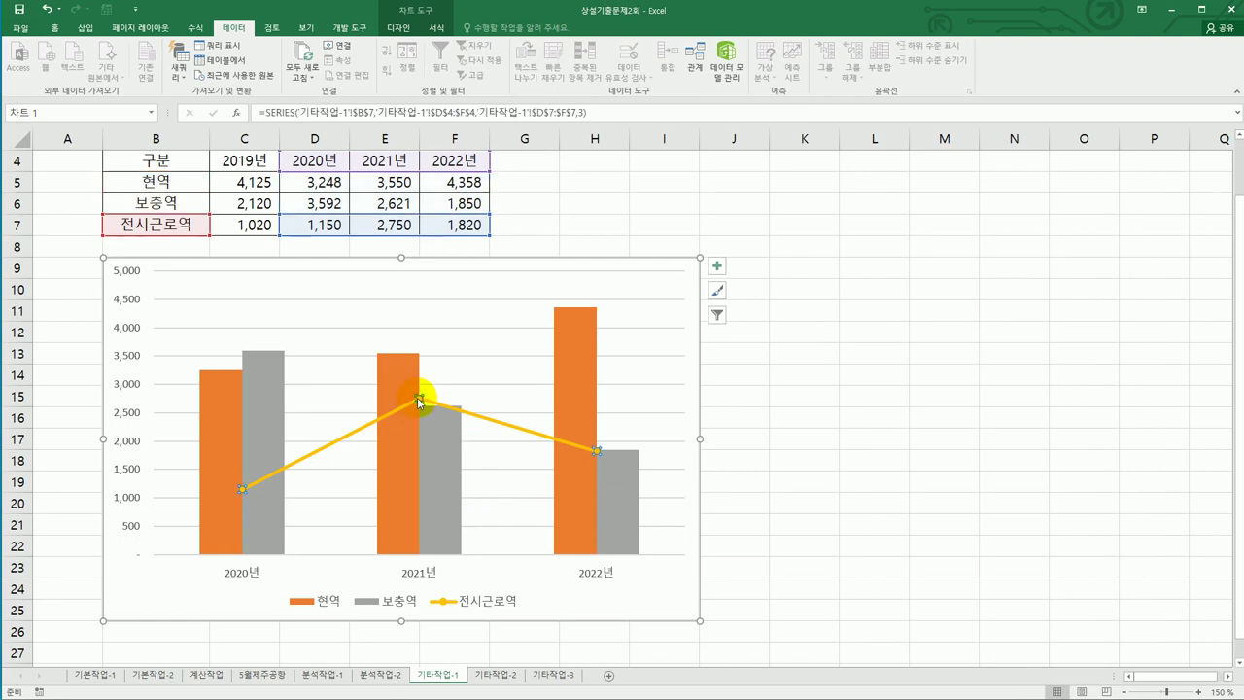
{"action": "right_click", "coordinate": [418, 399]}
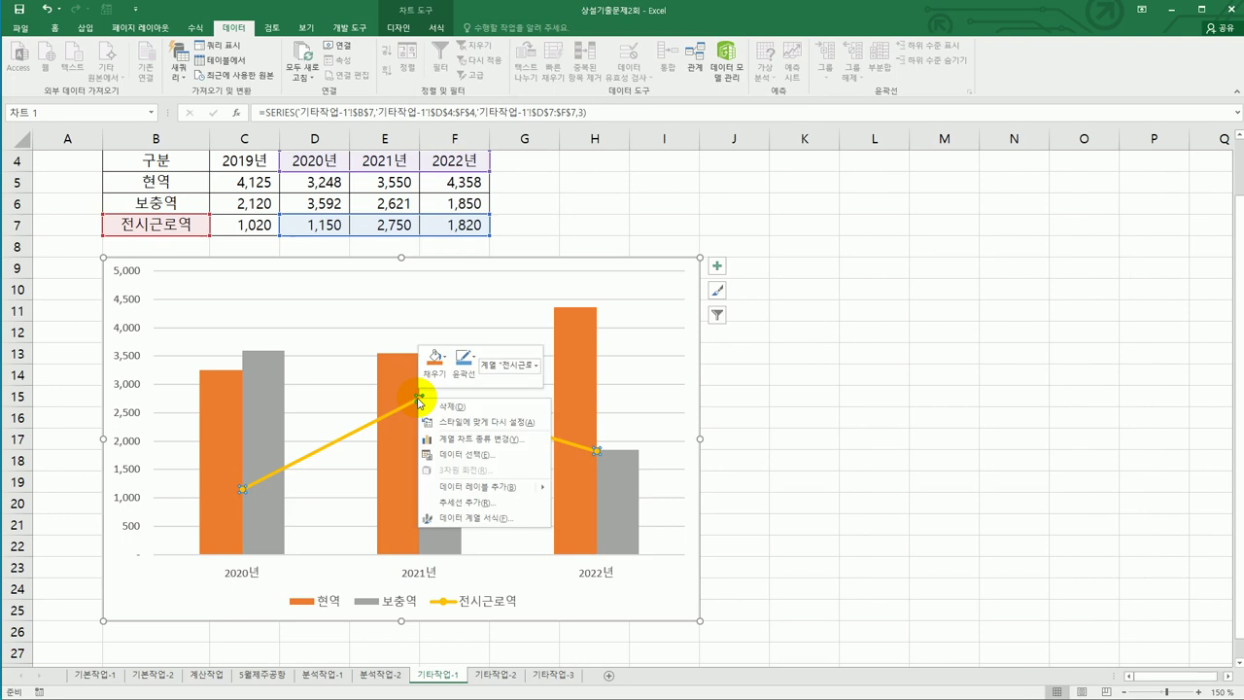
{"action": "left_click", "coordinate": [482, 519]}
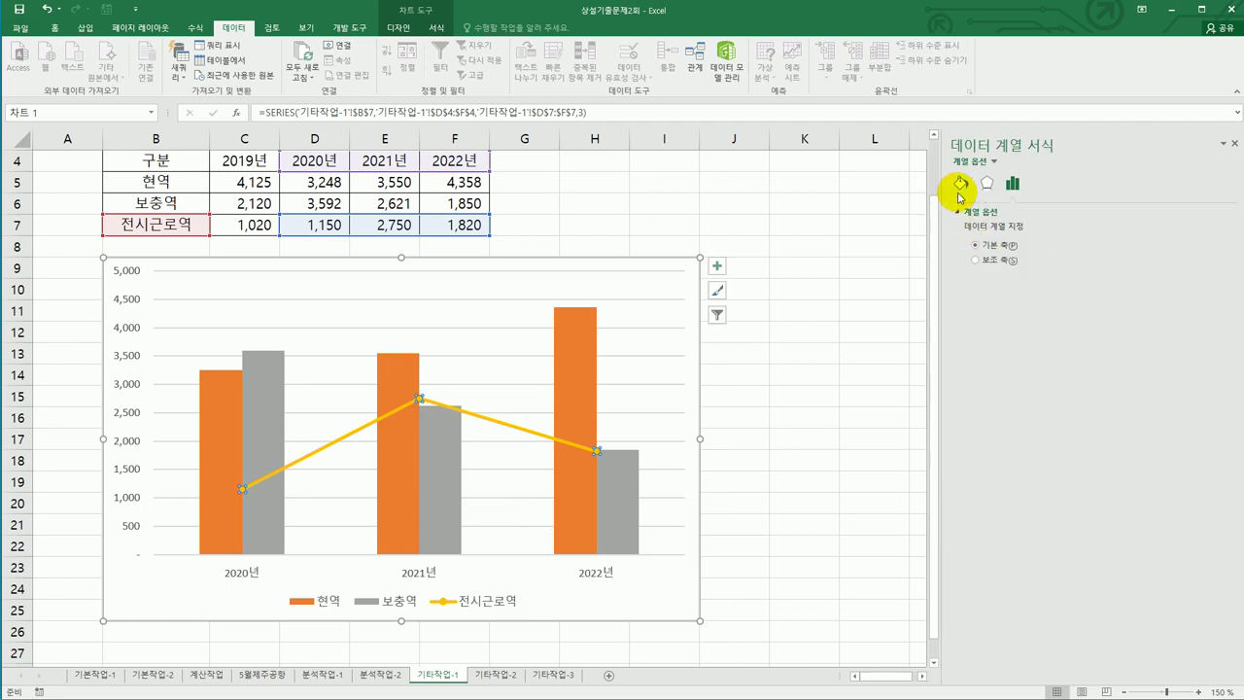
{"action": "left_click", "coordinate": [961, 188]}
{"action": "left_click", "coordinate": [999, 218]}
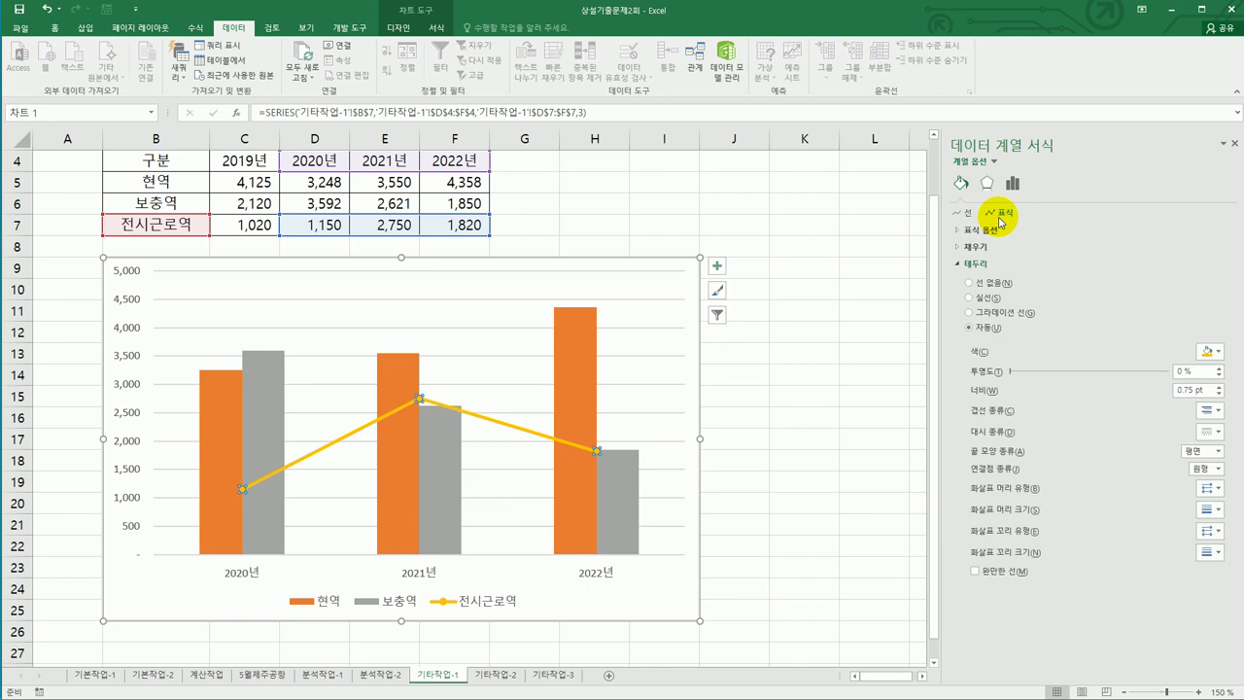
{"action": "left_click", "coordinate": [995, 231]}
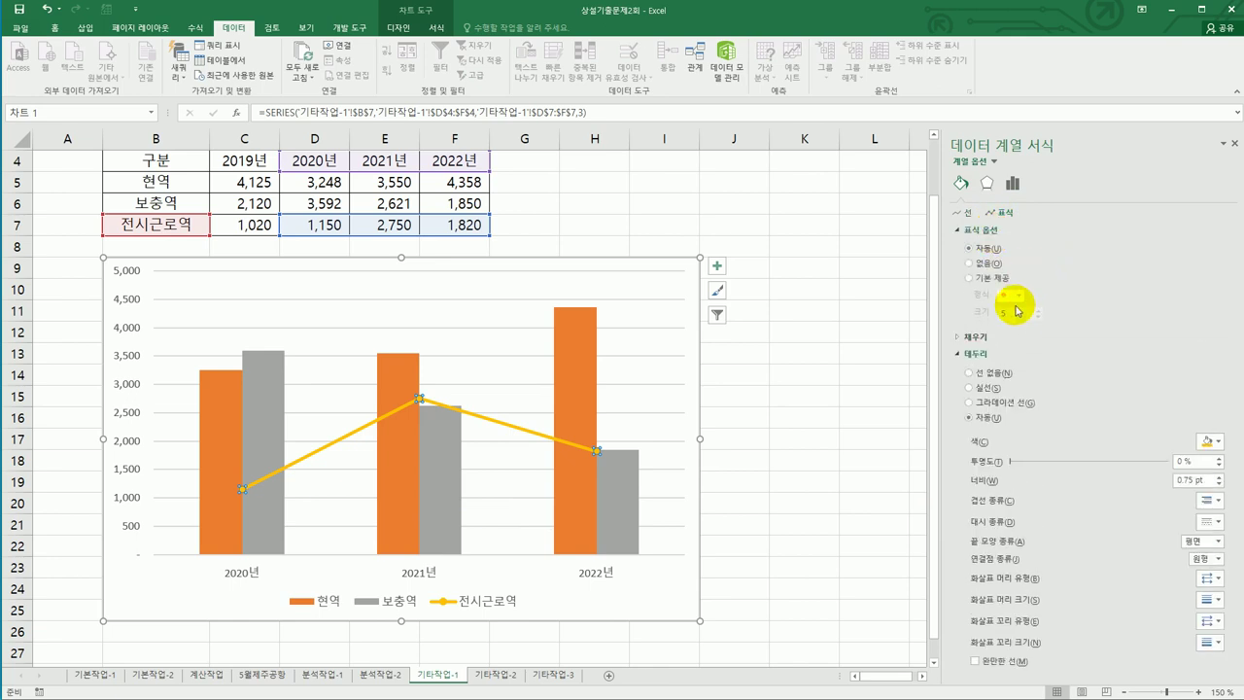
{"action": "left_click", "coordinate": [989, 278]}
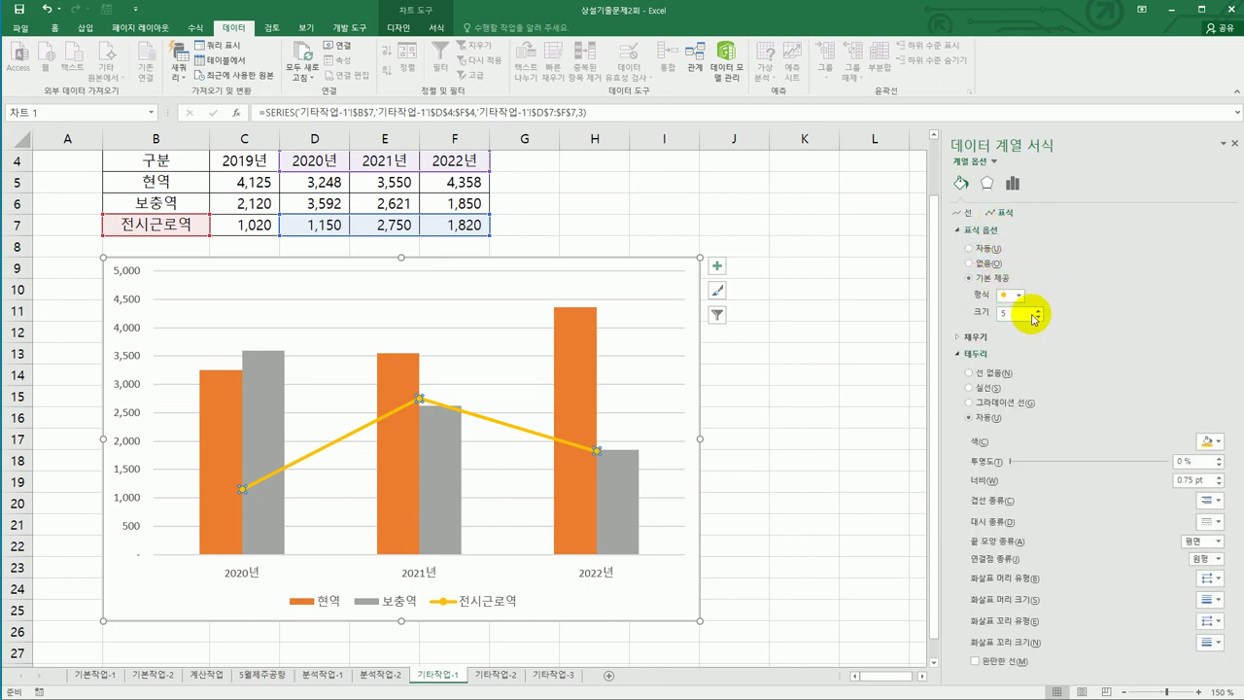
{"action": "left_click", "coordinate": [1037, 309]}
{"action": "left_click", "coordinate": [1037, 309]}
{"action": "left_click", "coordinate": [1037, 309]}
{"action": "left_click", "coordinate": [1037, 309]}
{"action": "left_click", "coordinate": [1038, 310]}
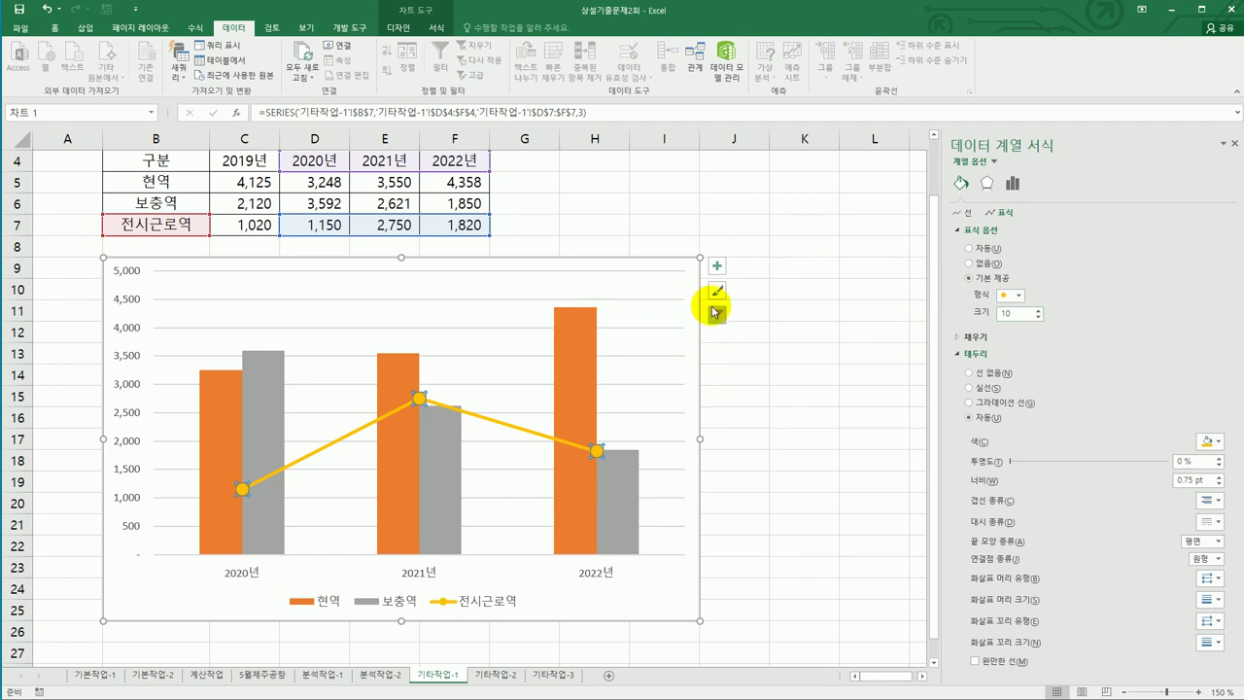
Step: Add a chart title and link it to cell B2 of sheet 기타작업-1
{"action": "left_click", "coordinate": [716, 268]}
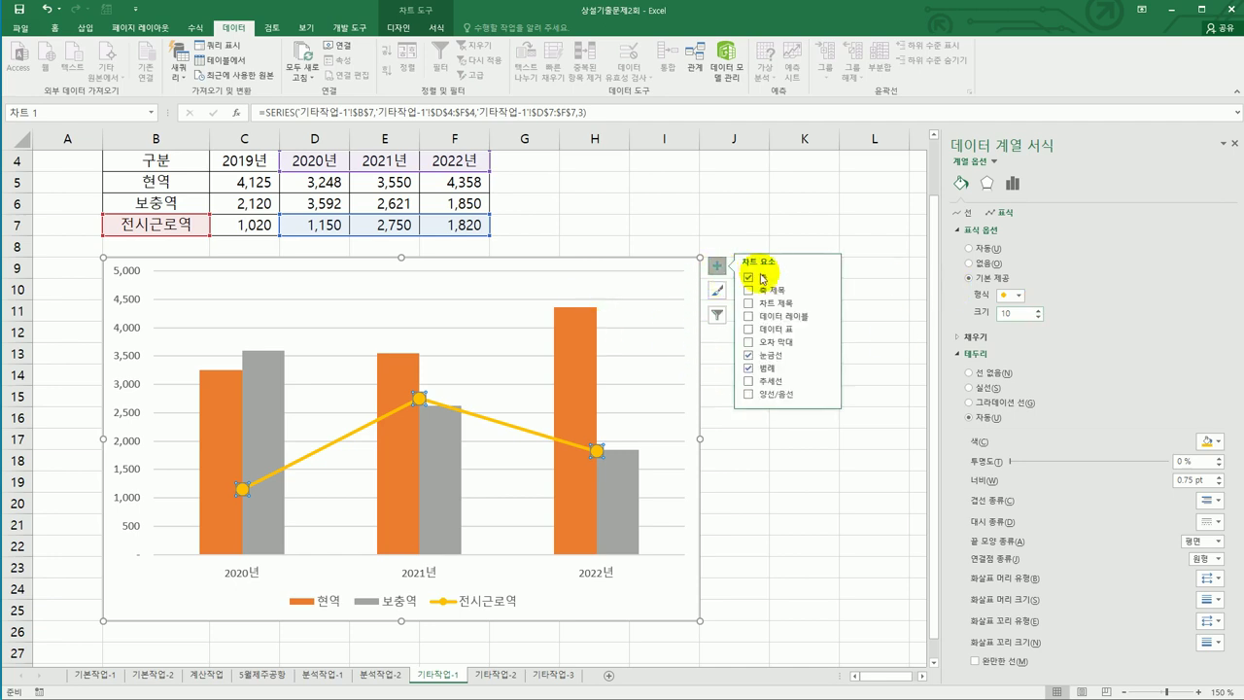
{"action": "left_click", "coordinate": [768, 304]}
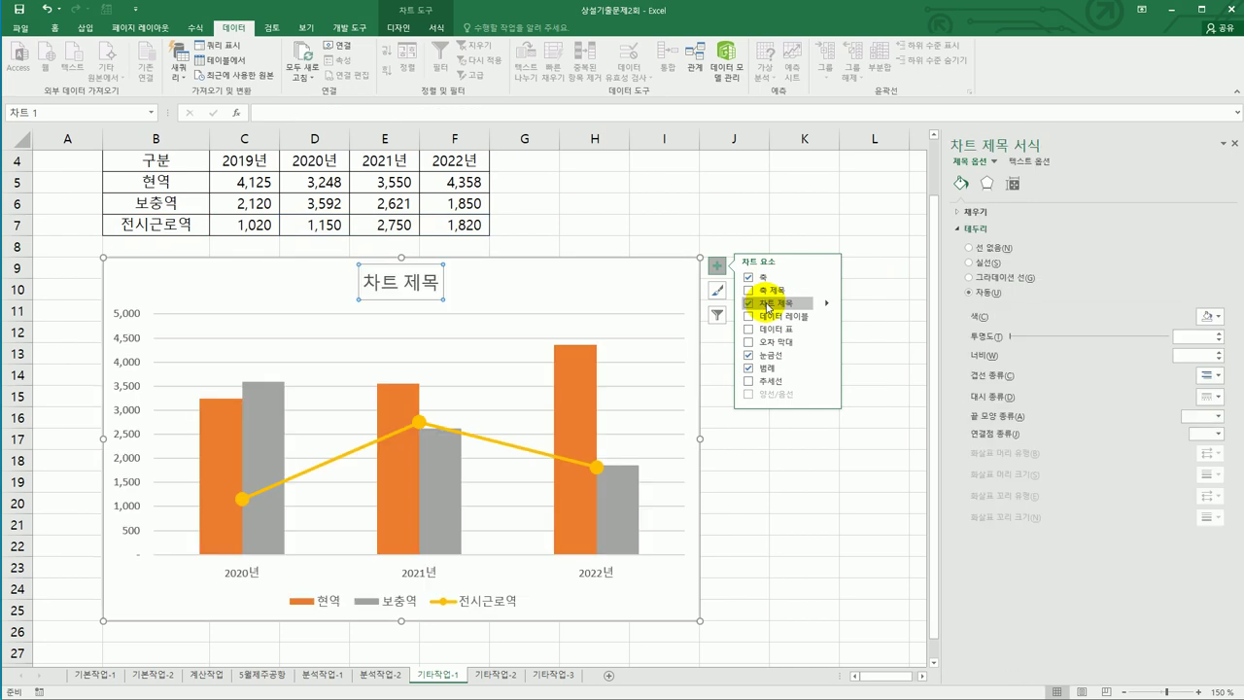
{"action": "left_click", "coordinate": [364, 116]}
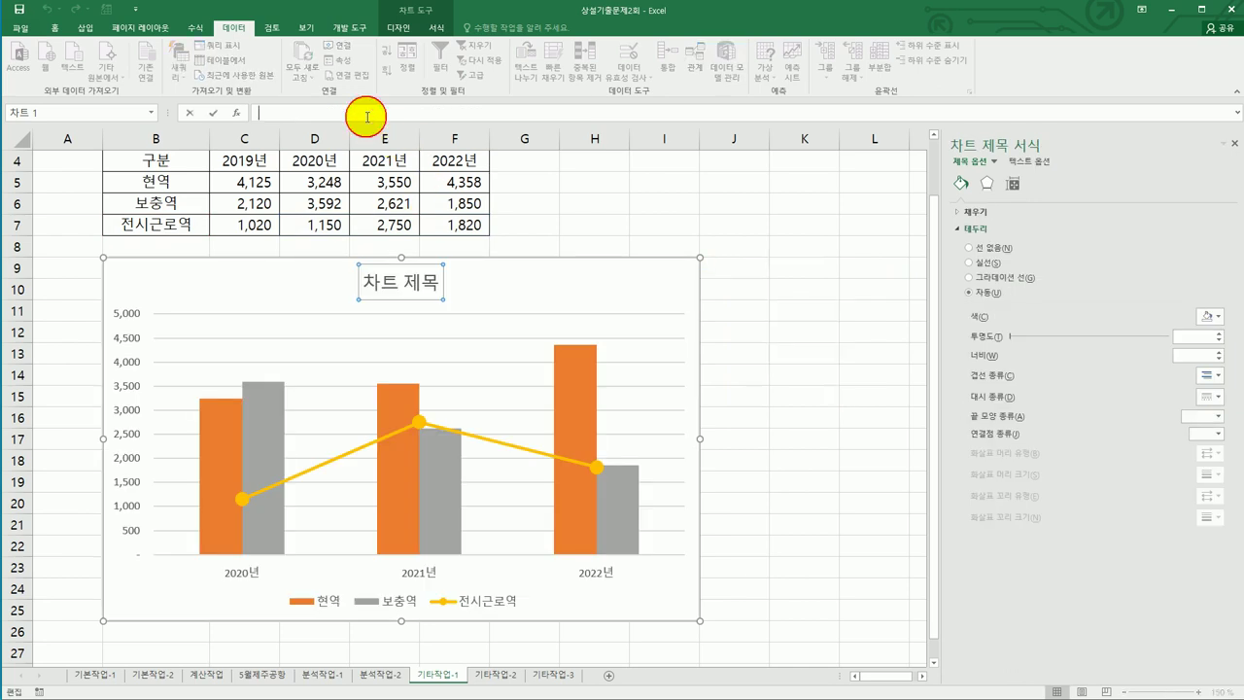
{"action": "type", "text": "="}
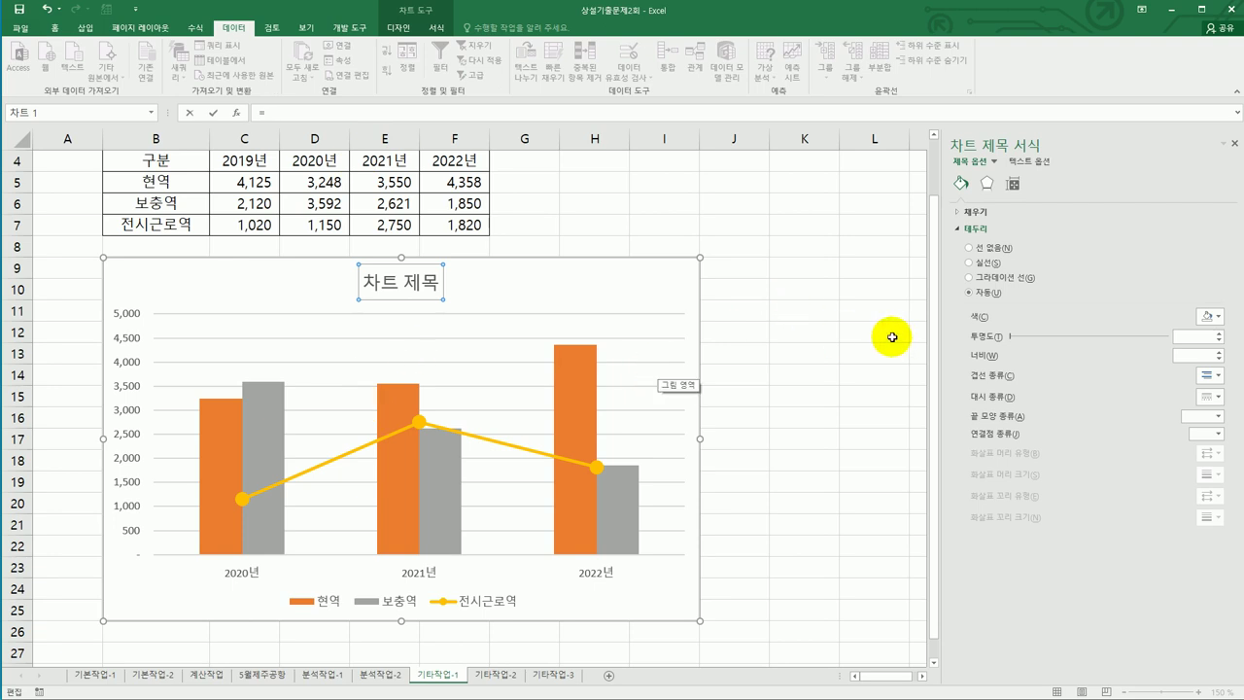
{"action": "scroll", "coordinate": [925, 300], "scroll_direction": "up", "scroll_amount": 1}
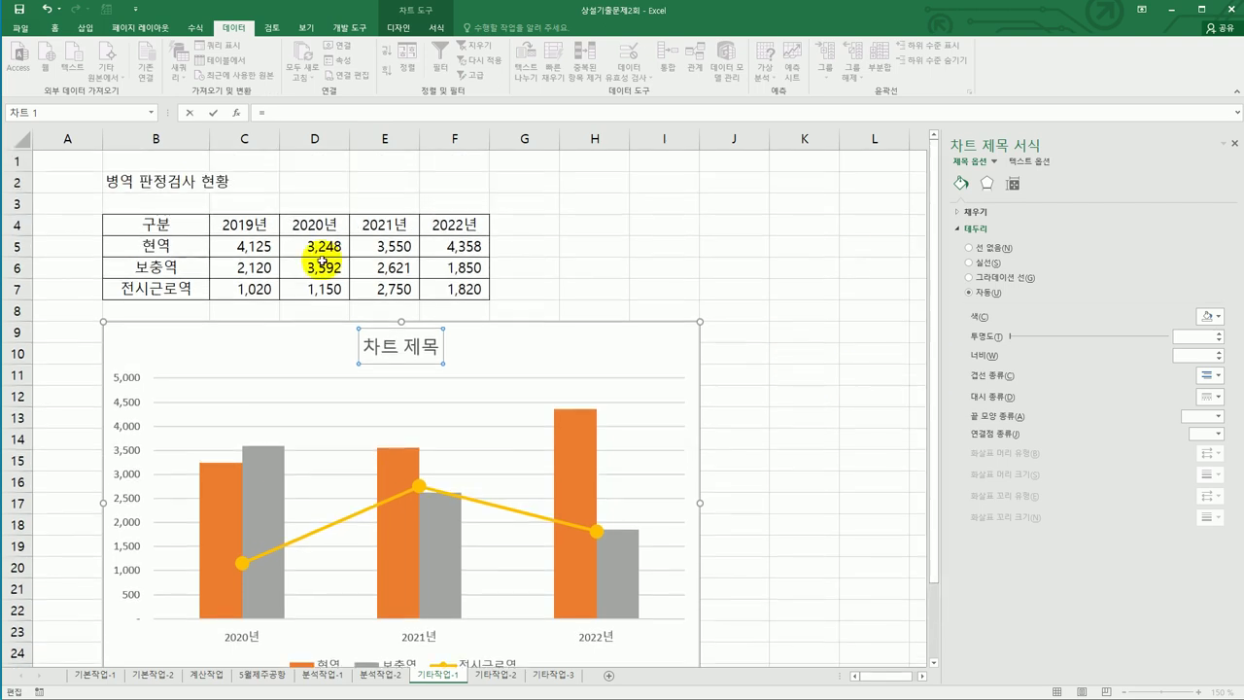
{"action": "left_click", "coordinate": [150, 181]}
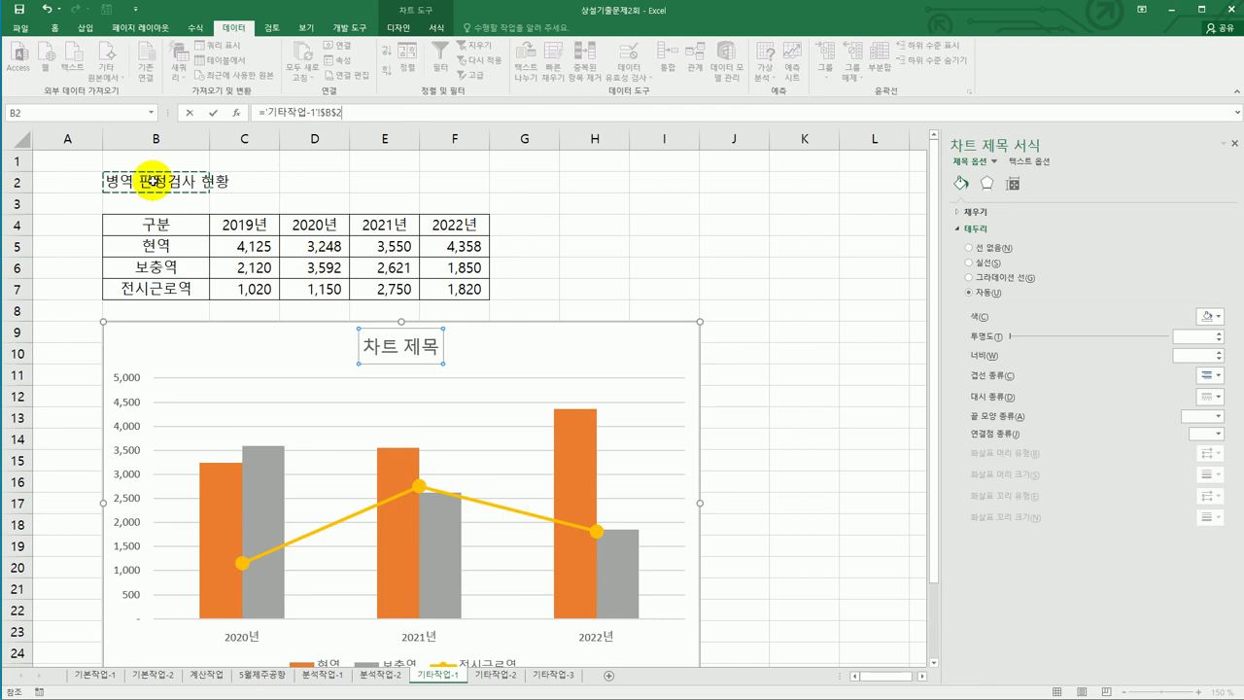
{"action": "key", "text": "Return"}
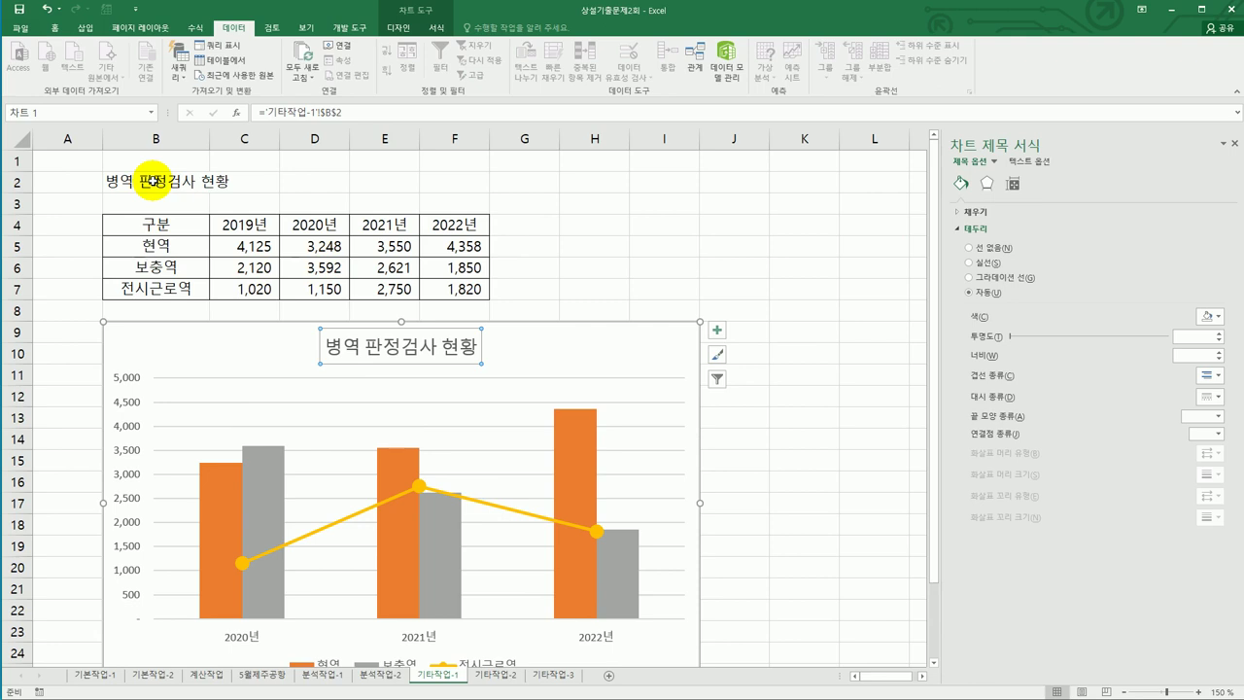
Step: Add primary horizontal and vertical axis titles (기본 가로, 기본 세로) and set the horizontal one's text to 연도
{"action": "left_click", "coordinate": [716, 332]}
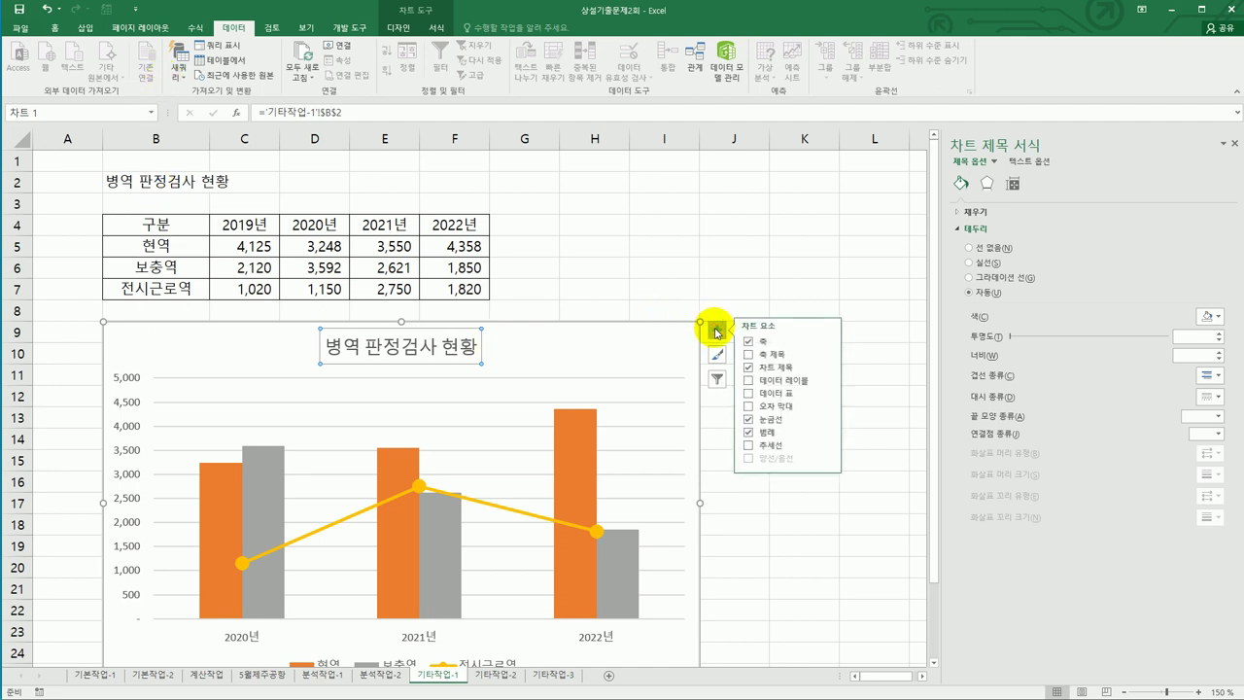
{"action": "left_click", "coordinate": [823, 357]}
{"action": "left_click", "coordinate": [855, 352]}
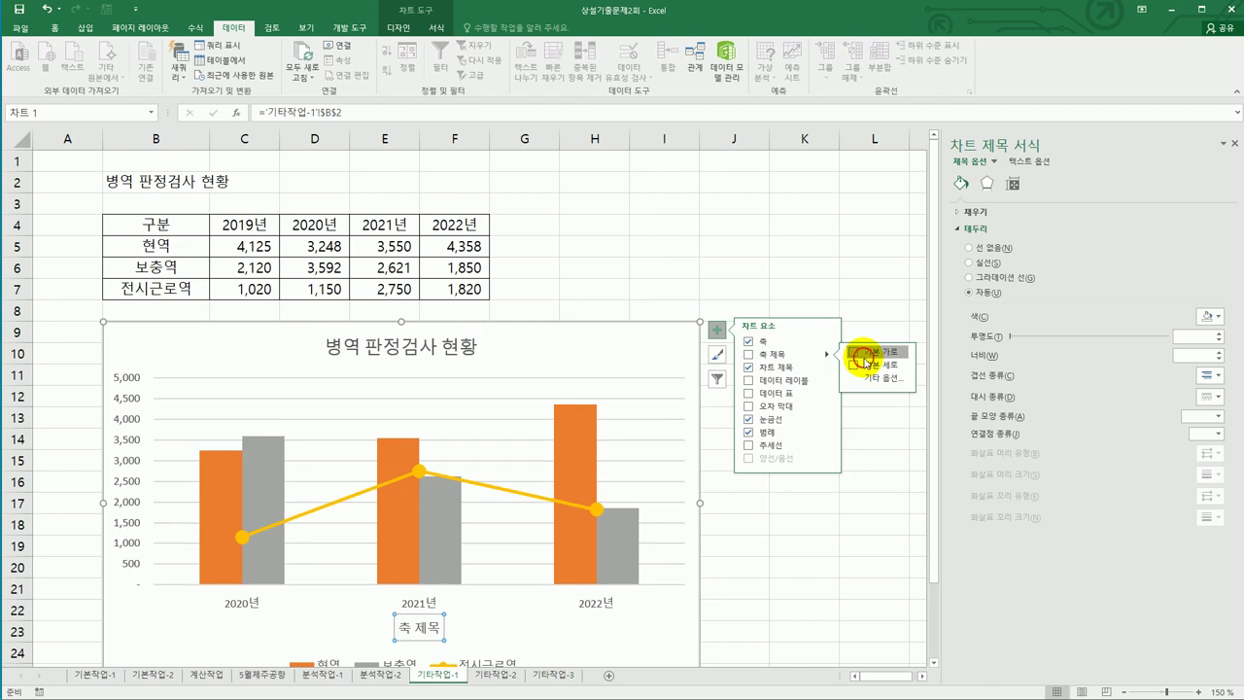
{"action": "left_click", "coordinate": [867, 366]}
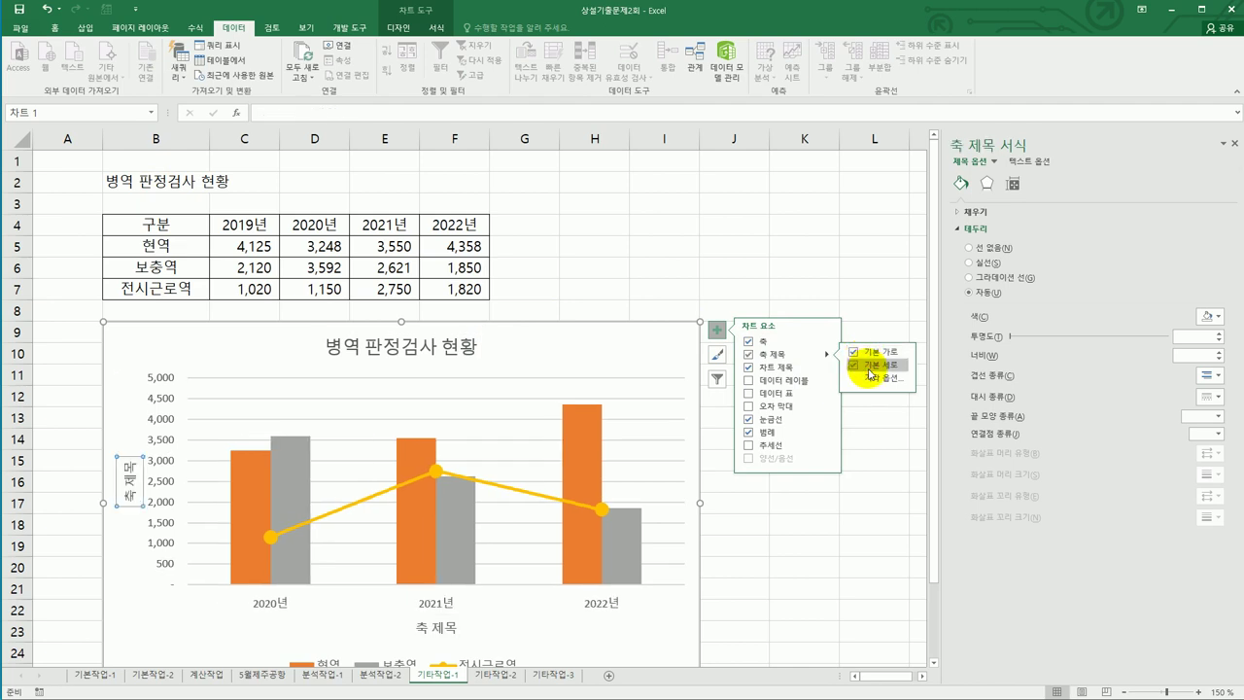
{"action": "left_click", "coordinate": [424, 627]}
{"action": "left_click_drag", "start_coordinate": [424, 627], "coordinate": [460, 634]}
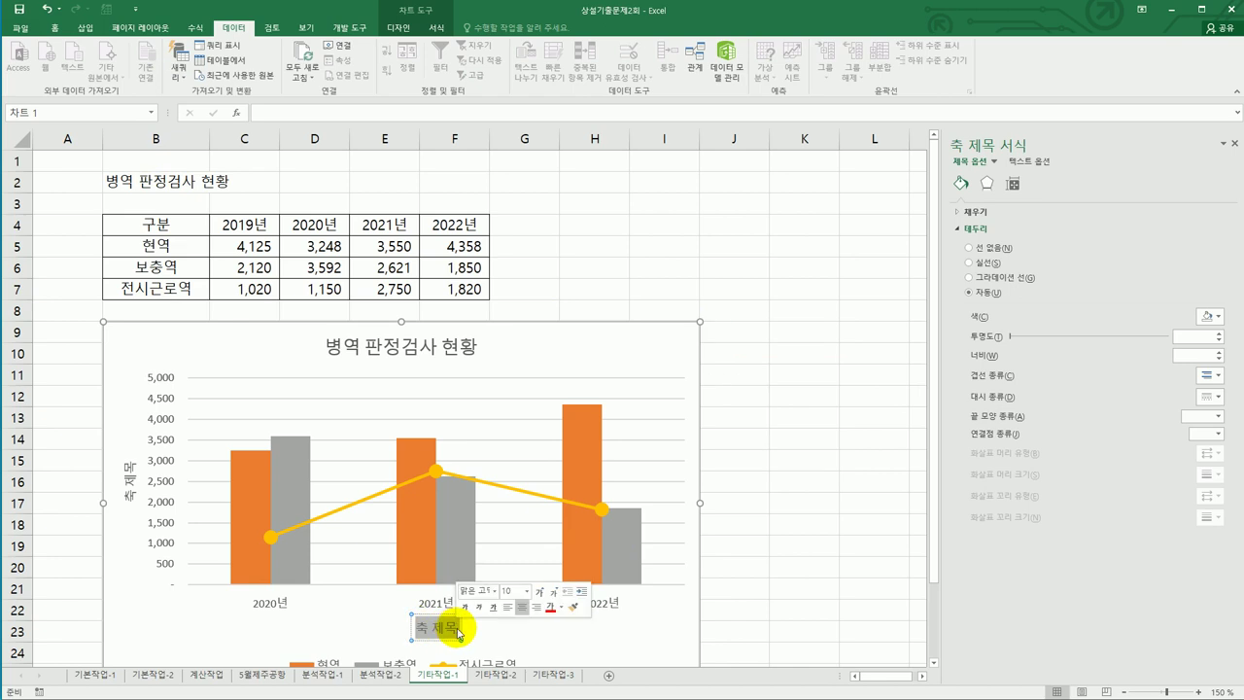
{"action": "type", "text": "연도"}
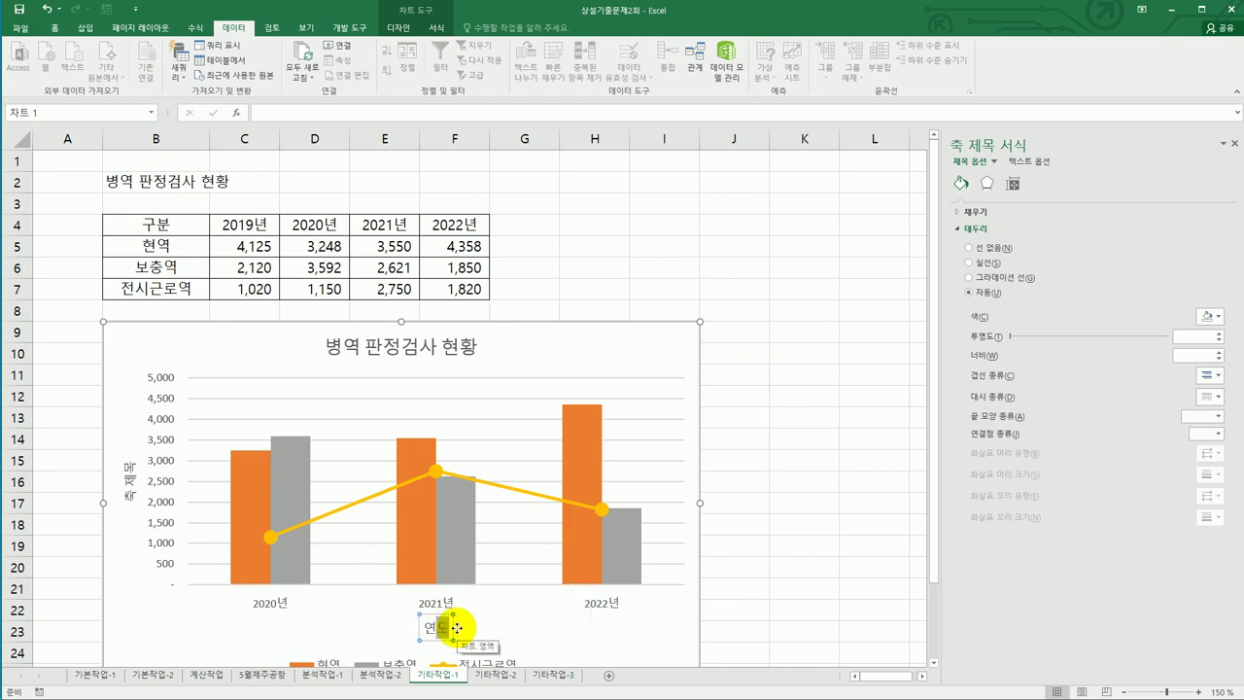
Step: Change the vertical axis title's text to 인원수
{"action": "left_click", "coordinate": [123, 470]}
{"action": "left_click", "coordinate": [124, 473]}
{"action": "left_click_drag", "start_coordinate": [123, 471], "coordinate": [127, 503]}
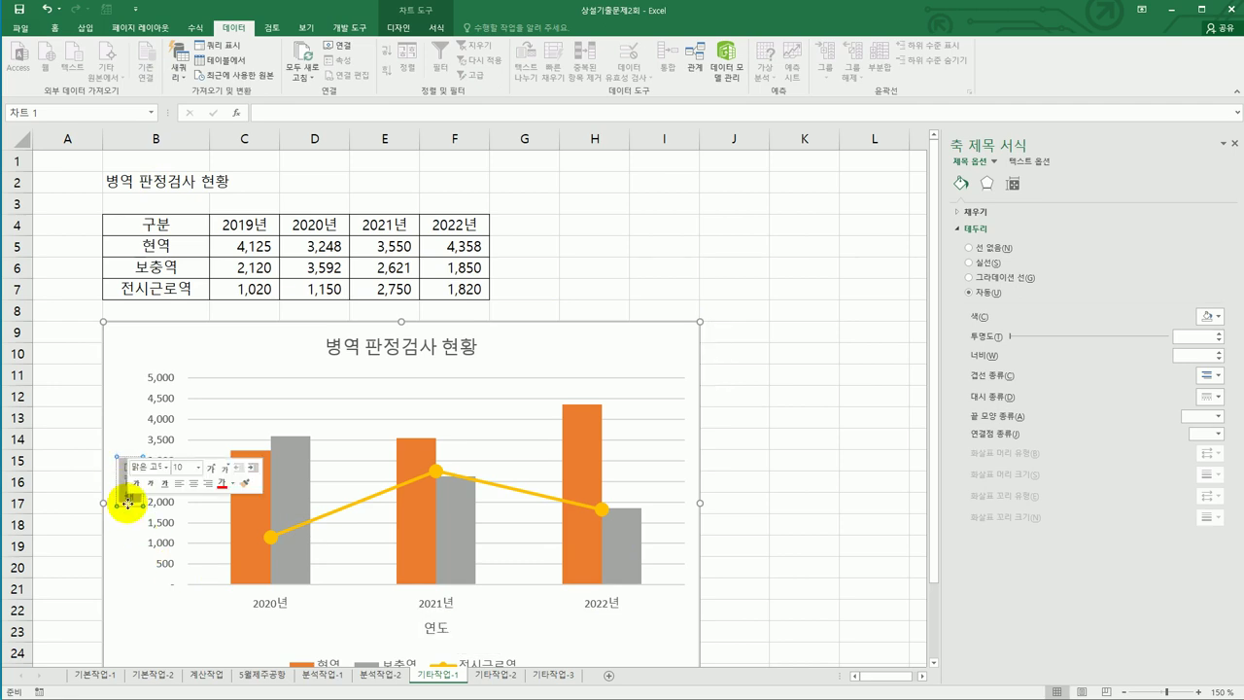
{"action": "type", "text": "인원ㅅ"}
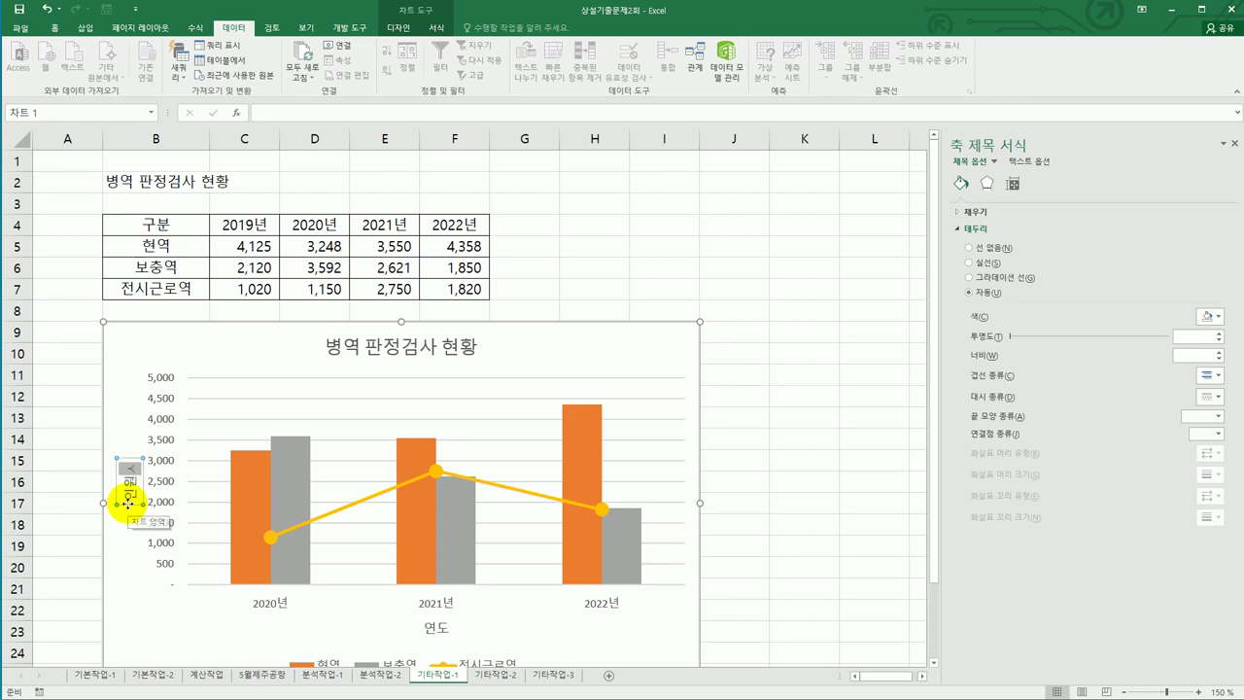
{"action": "type", "text": "ㅜ"}
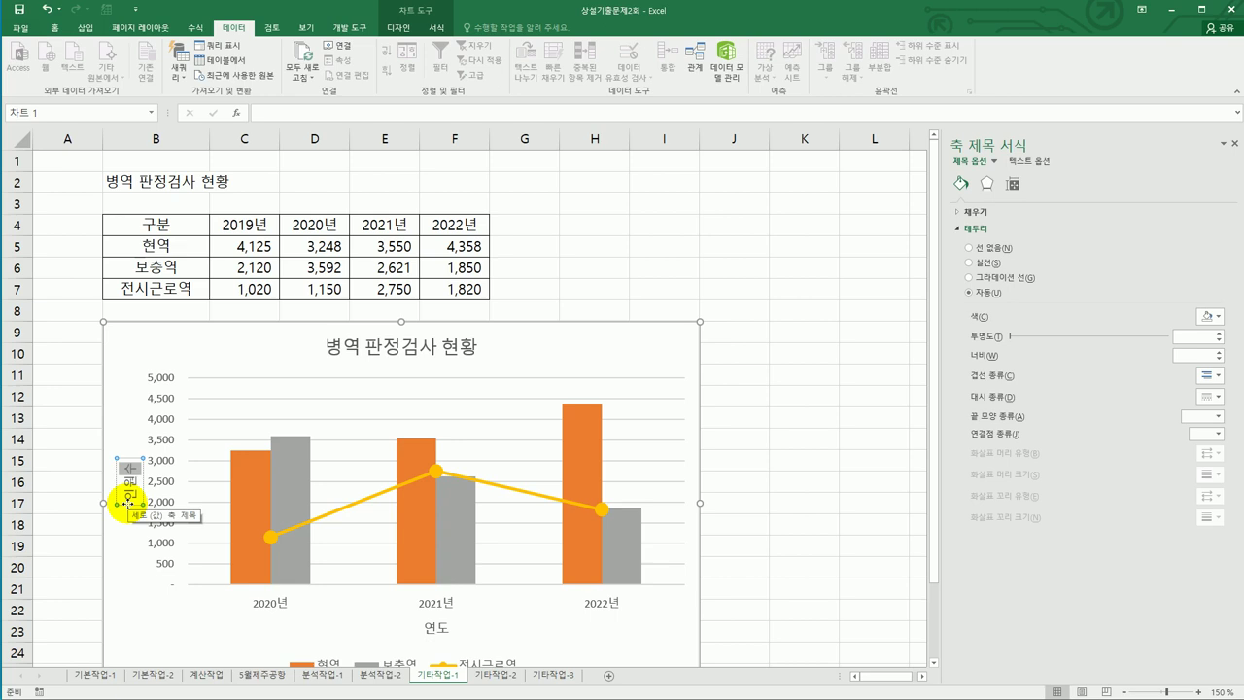
{"action": "left_click", "coordinate": [128, 503]}
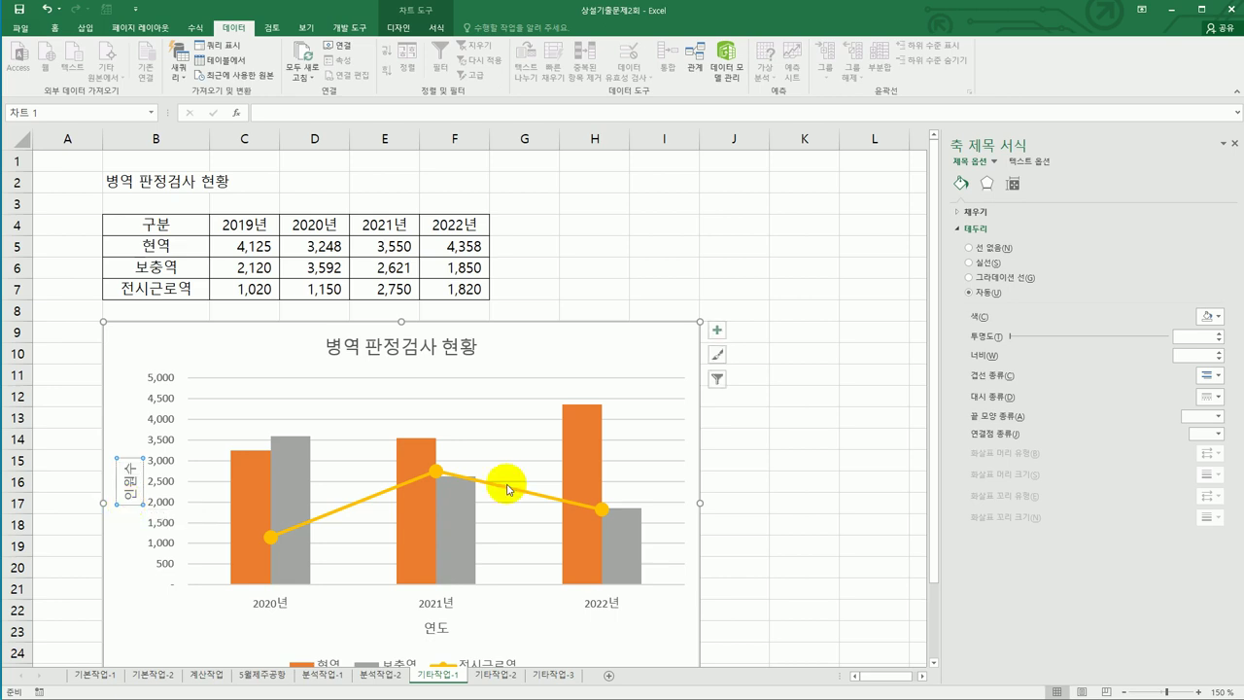
Step: Set the text direction of the vertical axis title to stacked (스택형)
{"action": "left_click", "coordinate": [1013, 189]}
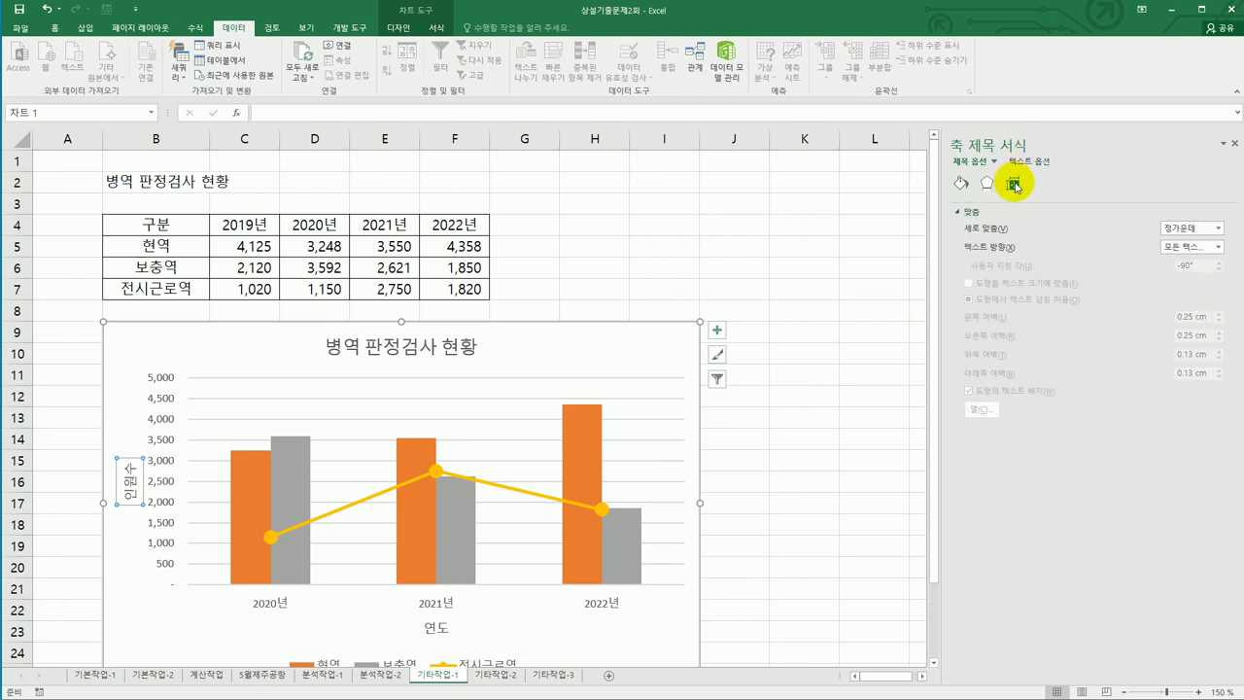
{"action": "left_click", "coordinate": [1200, 248]}
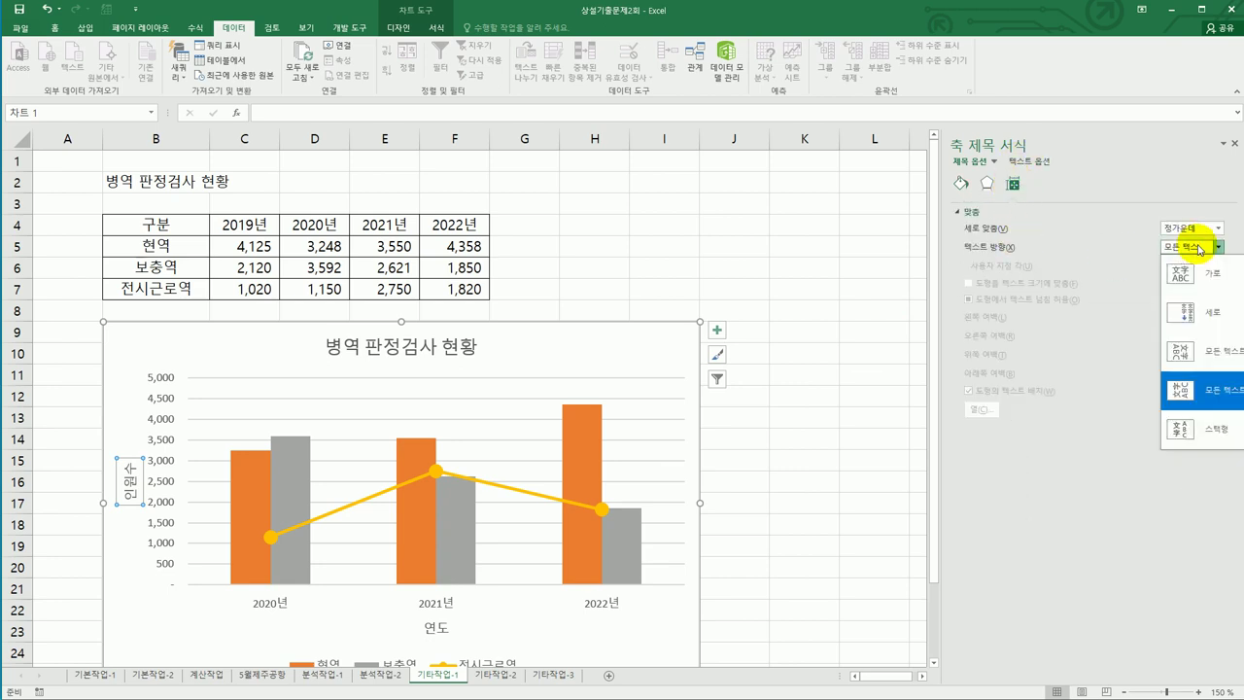
{"action": "left_click", "coordinate": [1210, 429]}
Step: Reorder the chart's data series so that 보충역 comes before 현역
{"action": "mouse_move", "coordinate": [564, 557]}
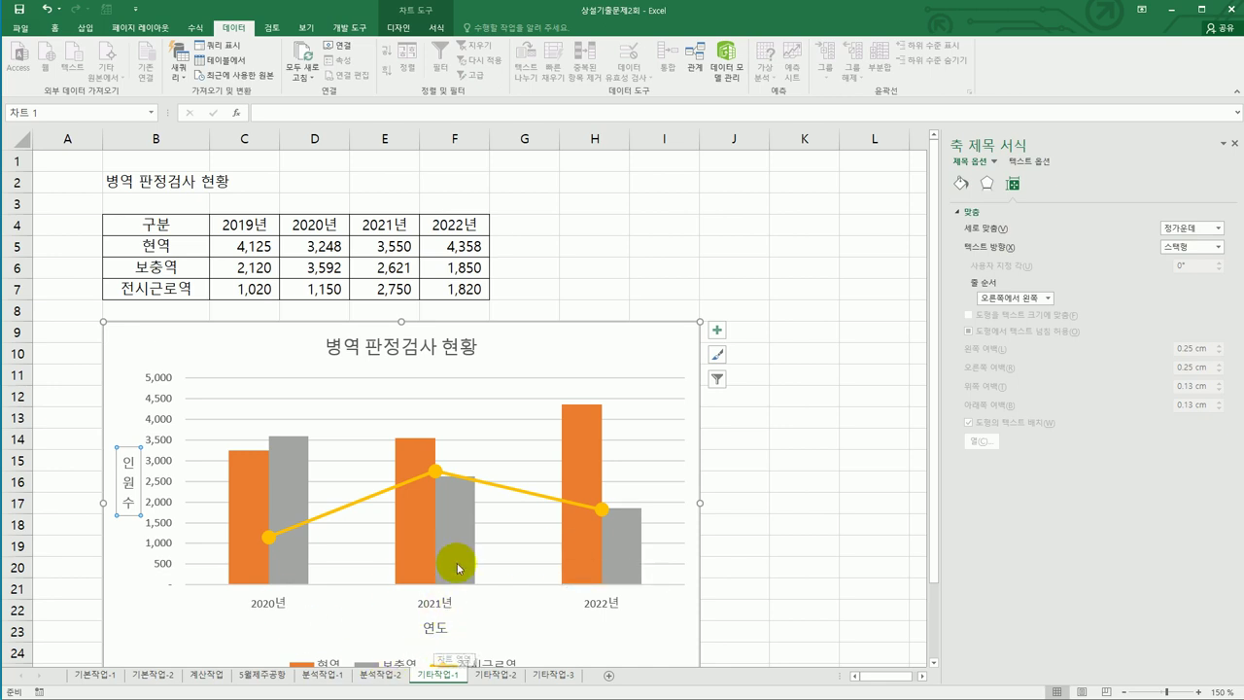
{"action": "left_click", "coordinate": [459, 568]}
{"action": "scroll", "coordinate": [578, 580], "scroll_direction": "down", "scroll_amount": 1}
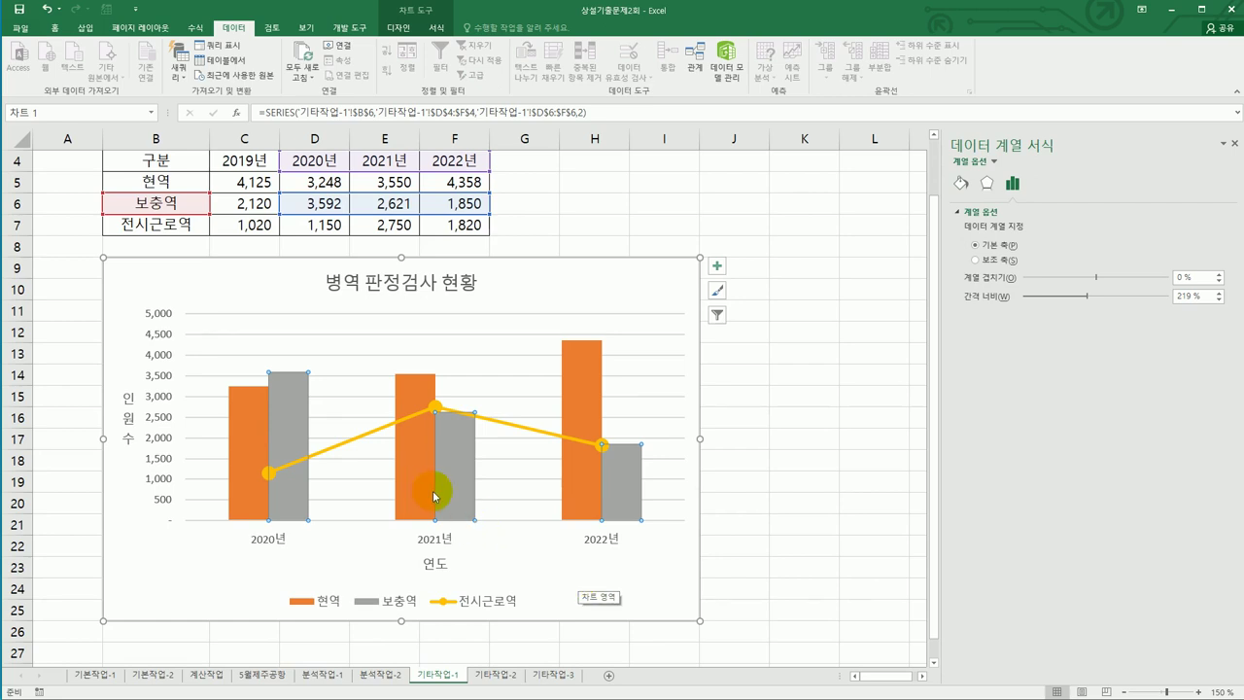
{"action": "mouse_move", "coordinate": [417, 491]}
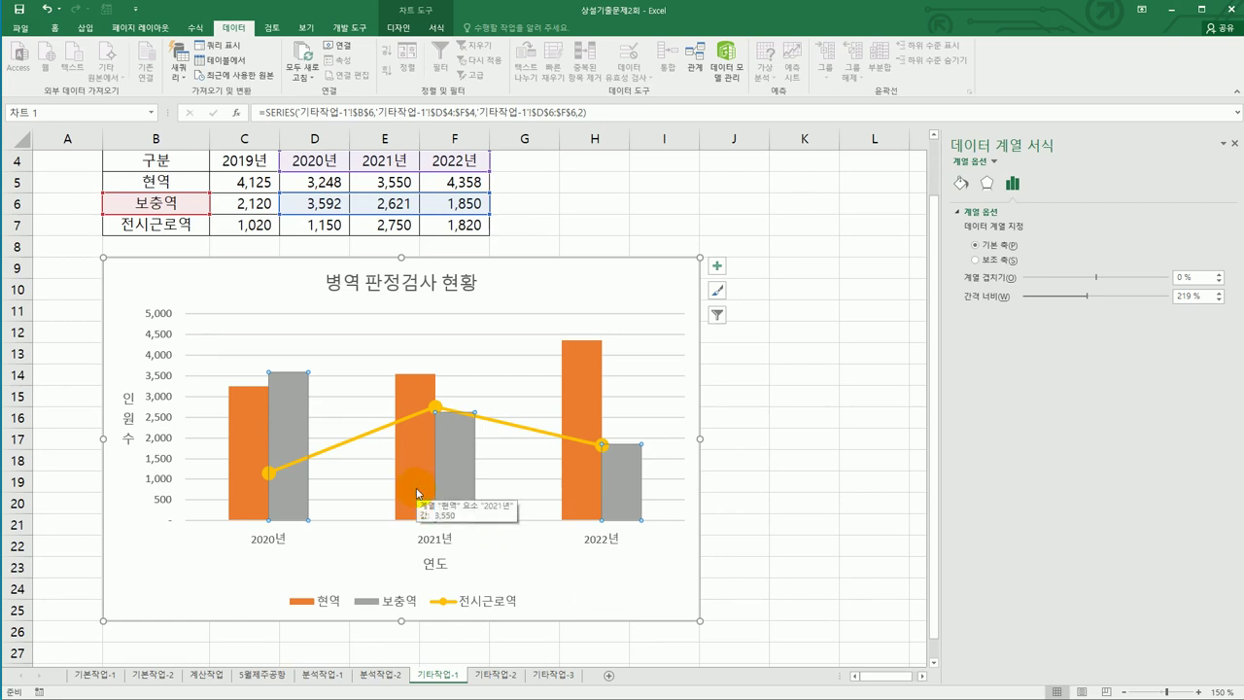
{"action": "left_click", "coordinate": [417, 492]}
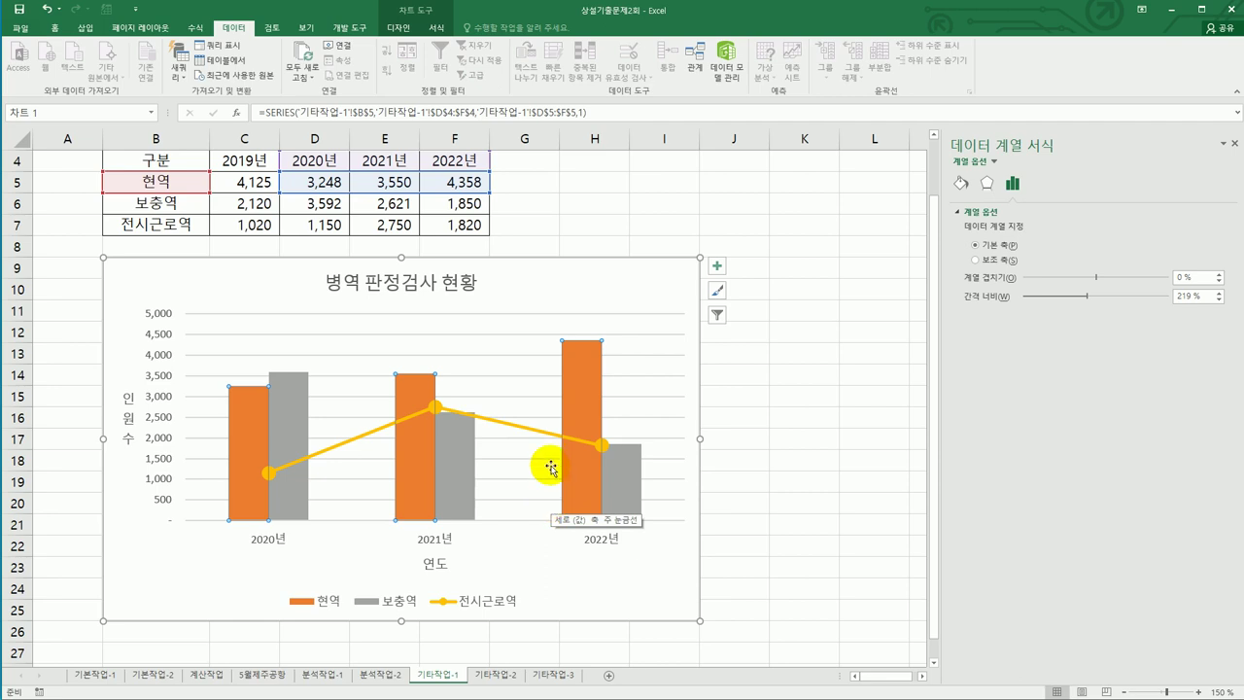
{"action": "right_click", "coordinate": [552, 286]}
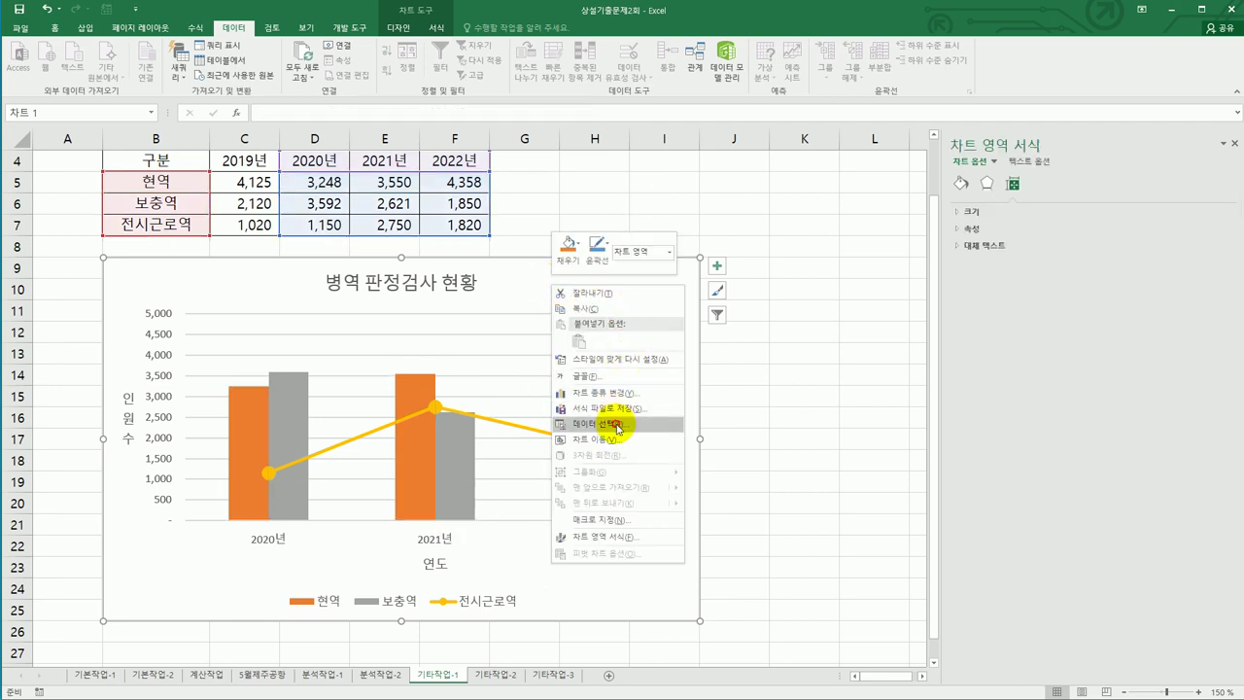
{"action": "left_click", "coordinate": [614, 423]}
{"action": "left_click_drag", "start_coordinate": [722, 297], "coordinate": [628, 311]}
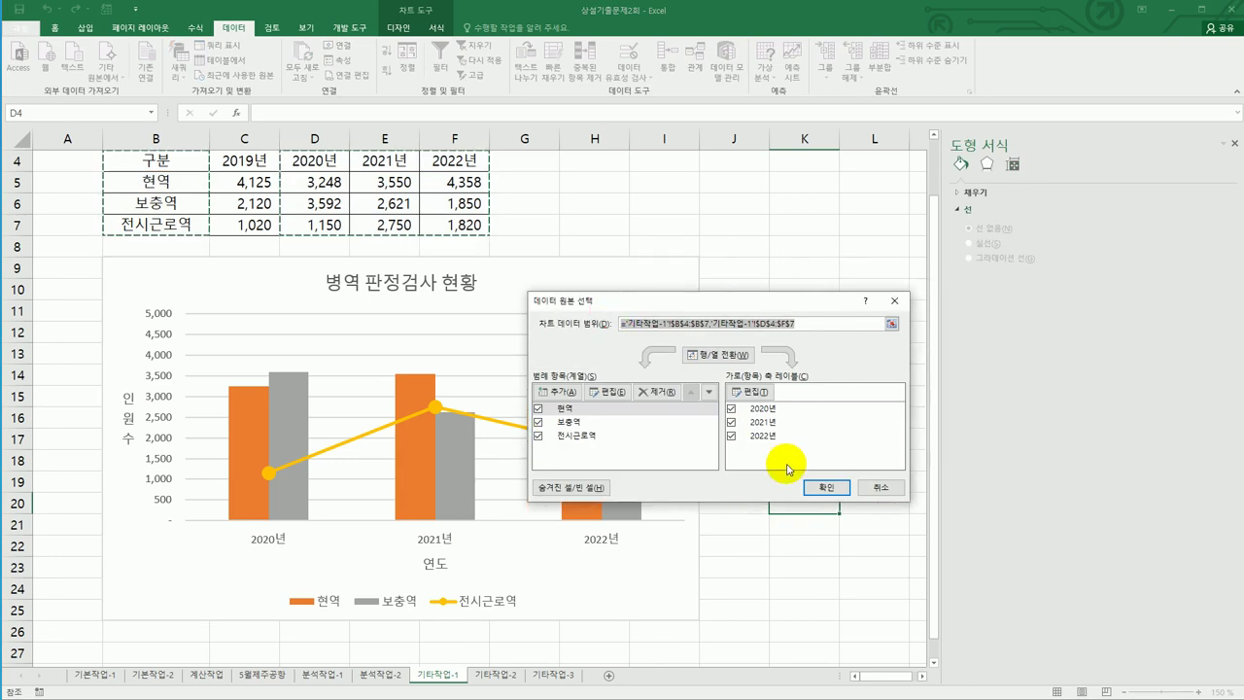
{"action": "left_click", "coordinate": [595, 423]}
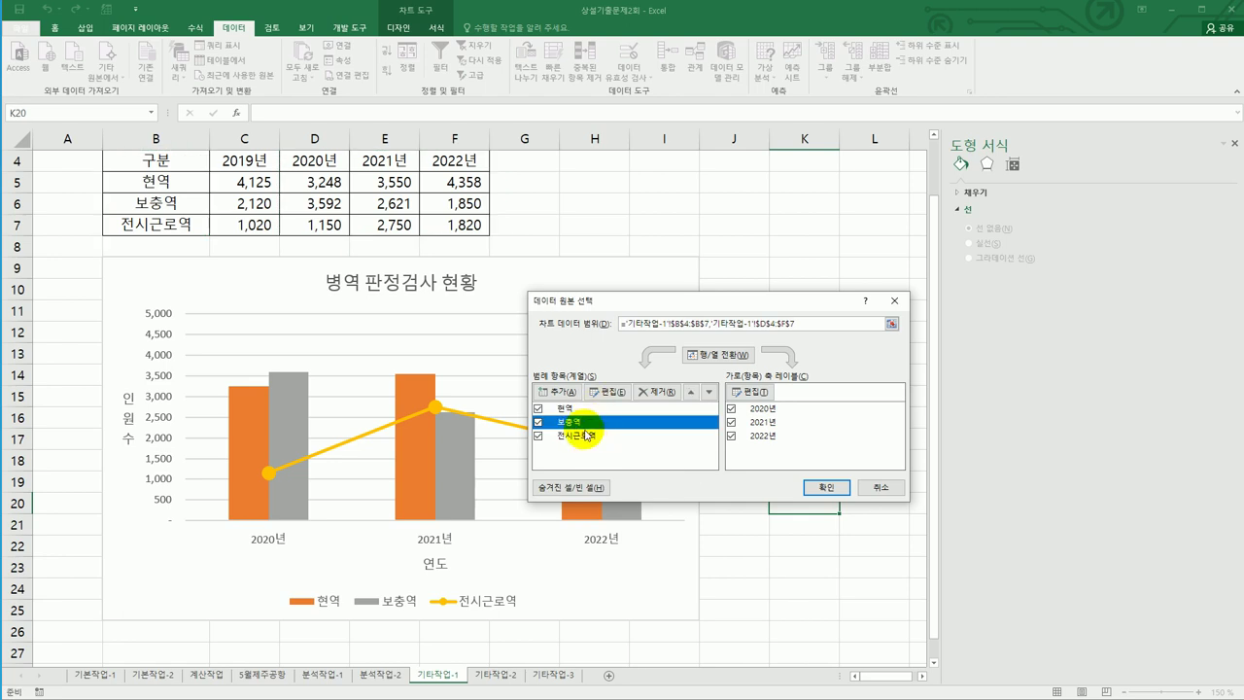
{"action": "left_click", "coordinate": [691, 393]}
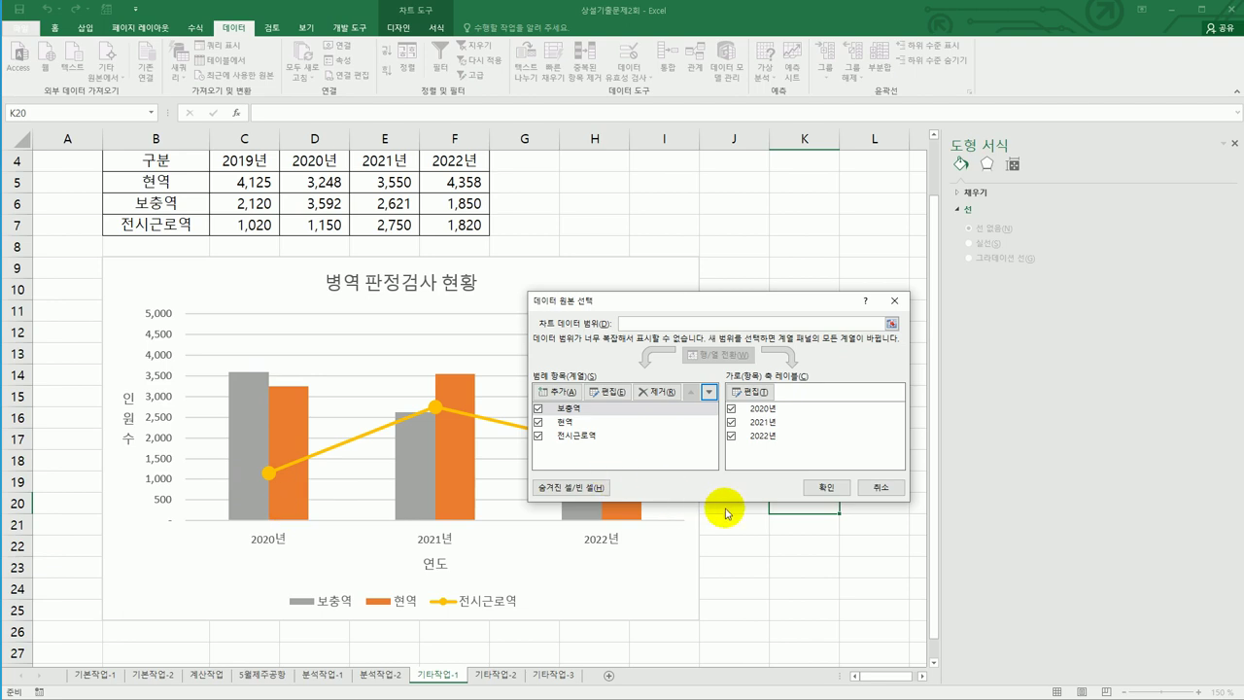
{"action": "left_click", "coordinate": [825, 488]}
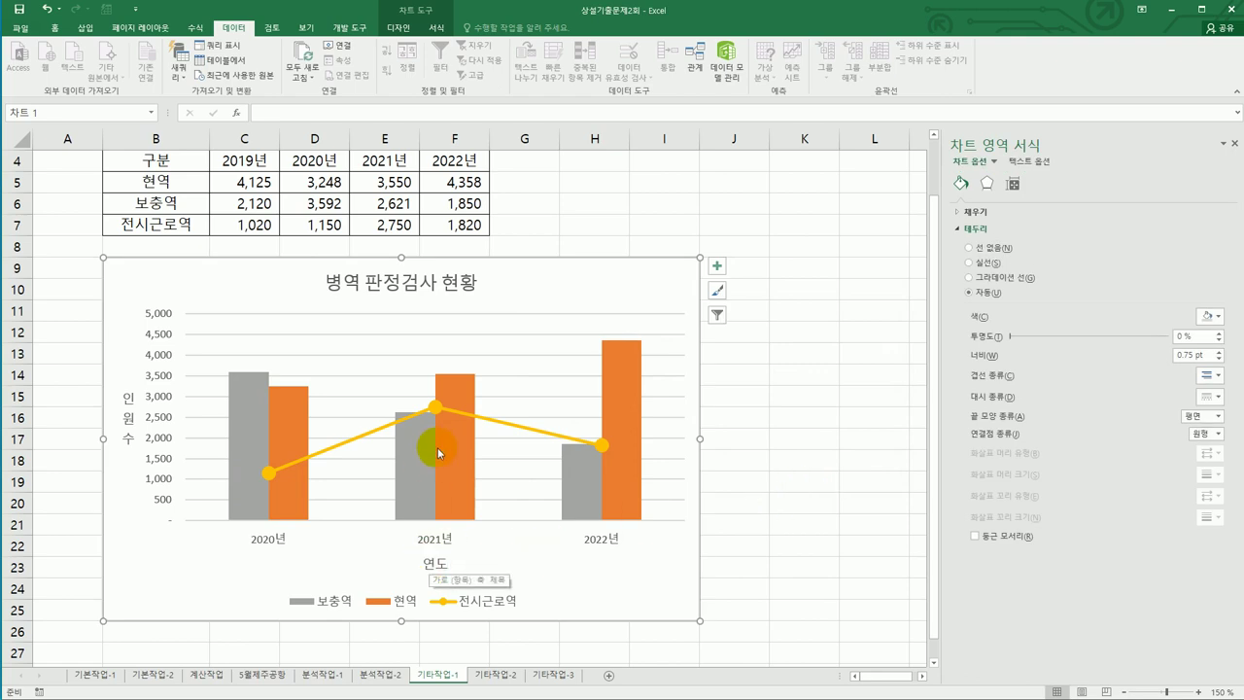
Step: Add a data label to only the 2021년 column of the 현역 series
{"action": "left_click", "coordinate": [457, 512]}
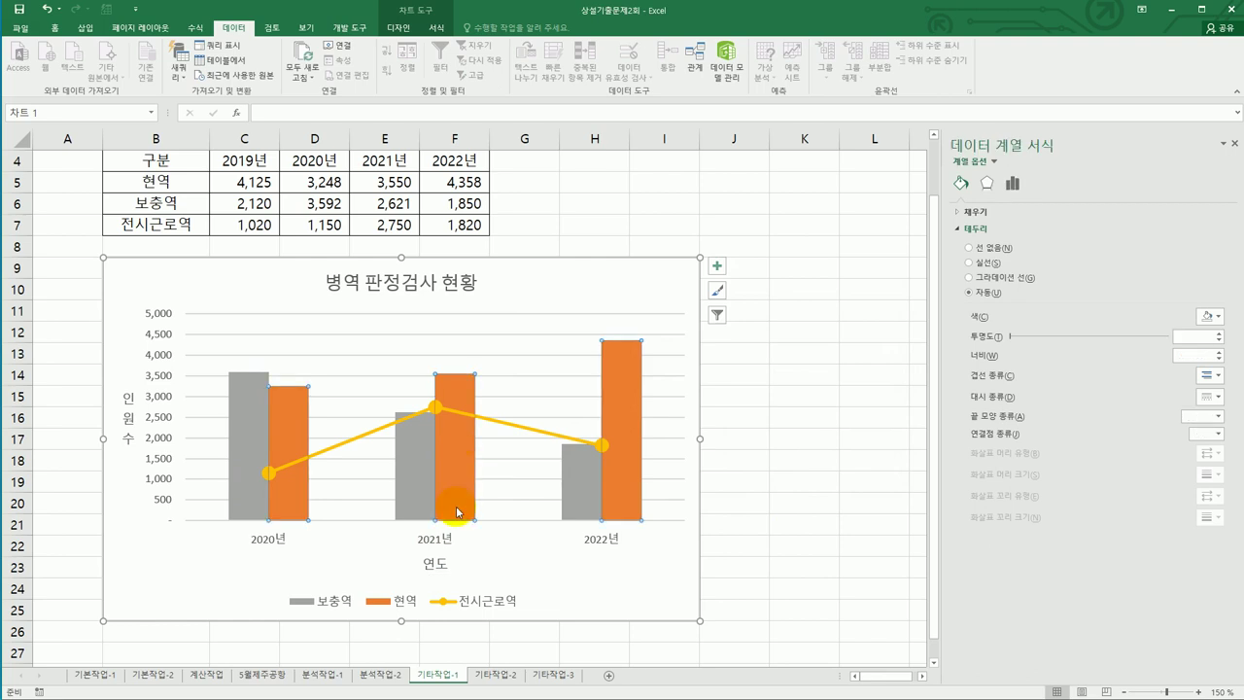
{"action": "left_click", "coordinate": [452, 448]}
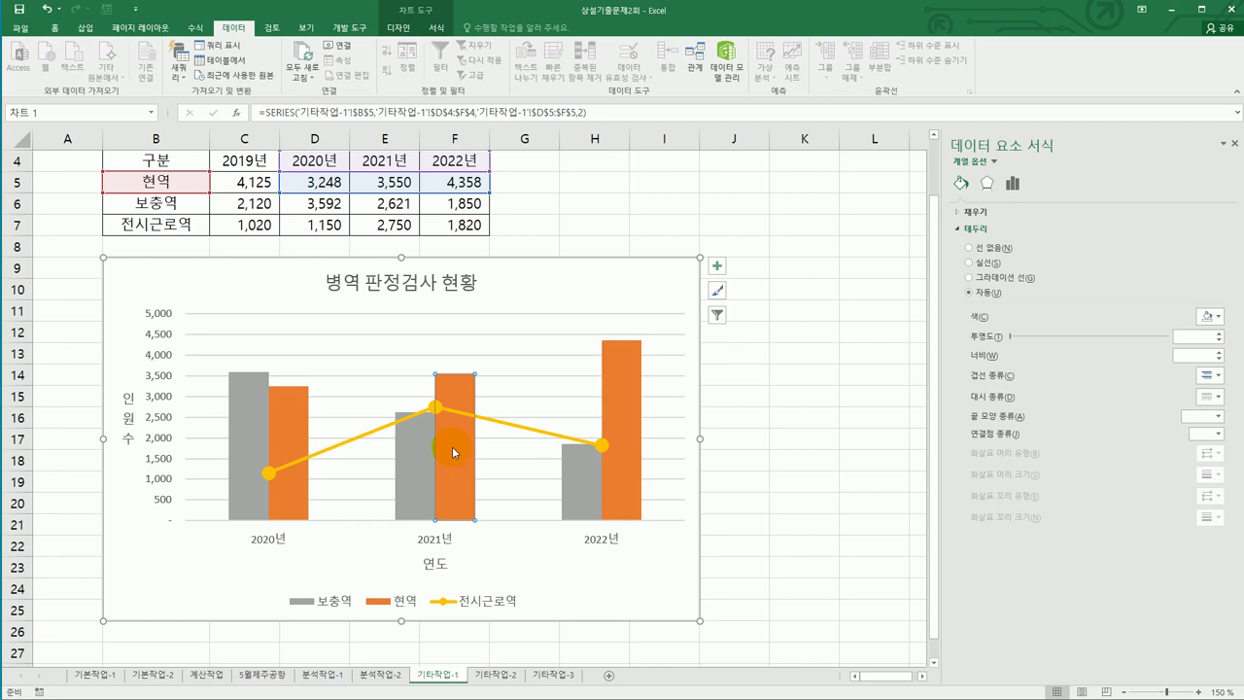
{"action": "right_click", "coordinate": [452, 446]}
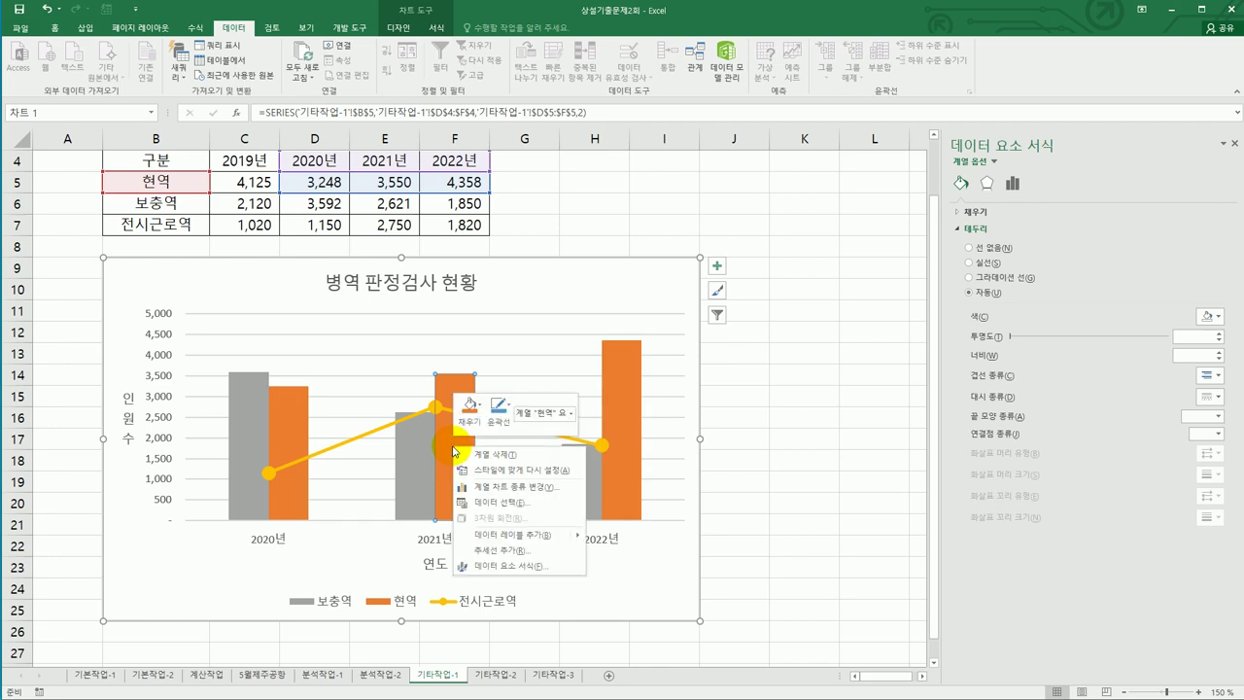
{"action": "left_click", "coordinate": [524, 536]}
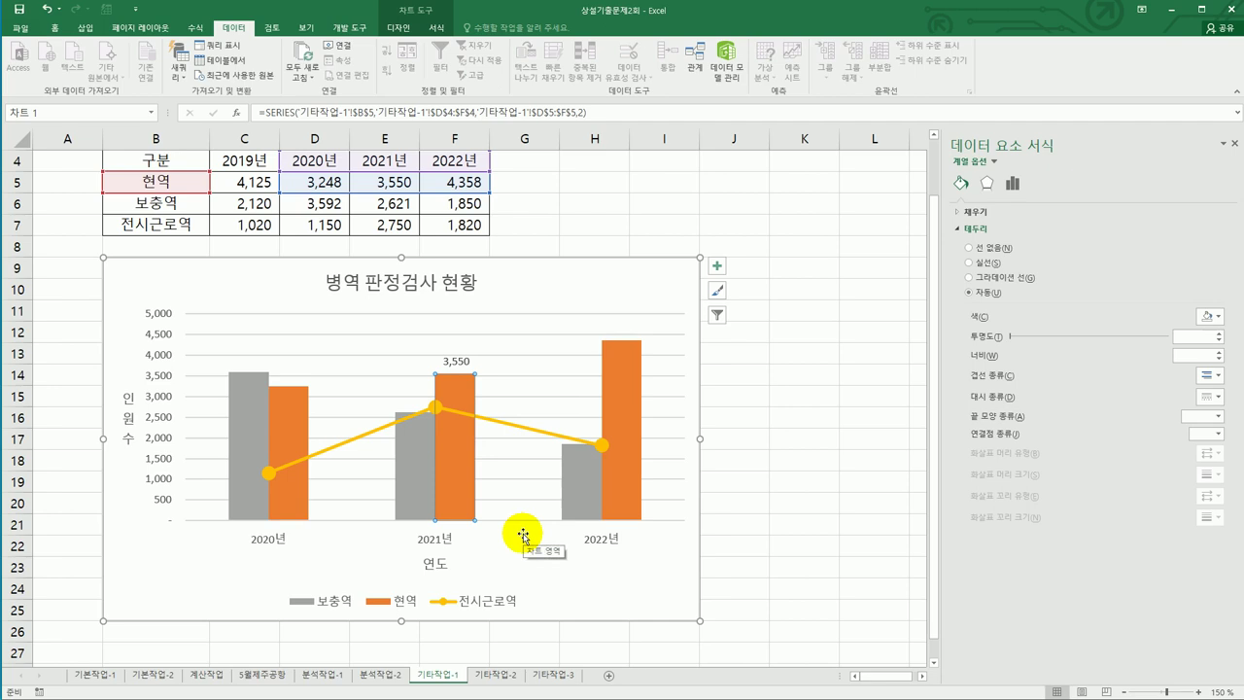
Step: Set the major unit of the chart's vertical value axis to 1000
{"action": "left_click", "coordinate": [160, 337]}
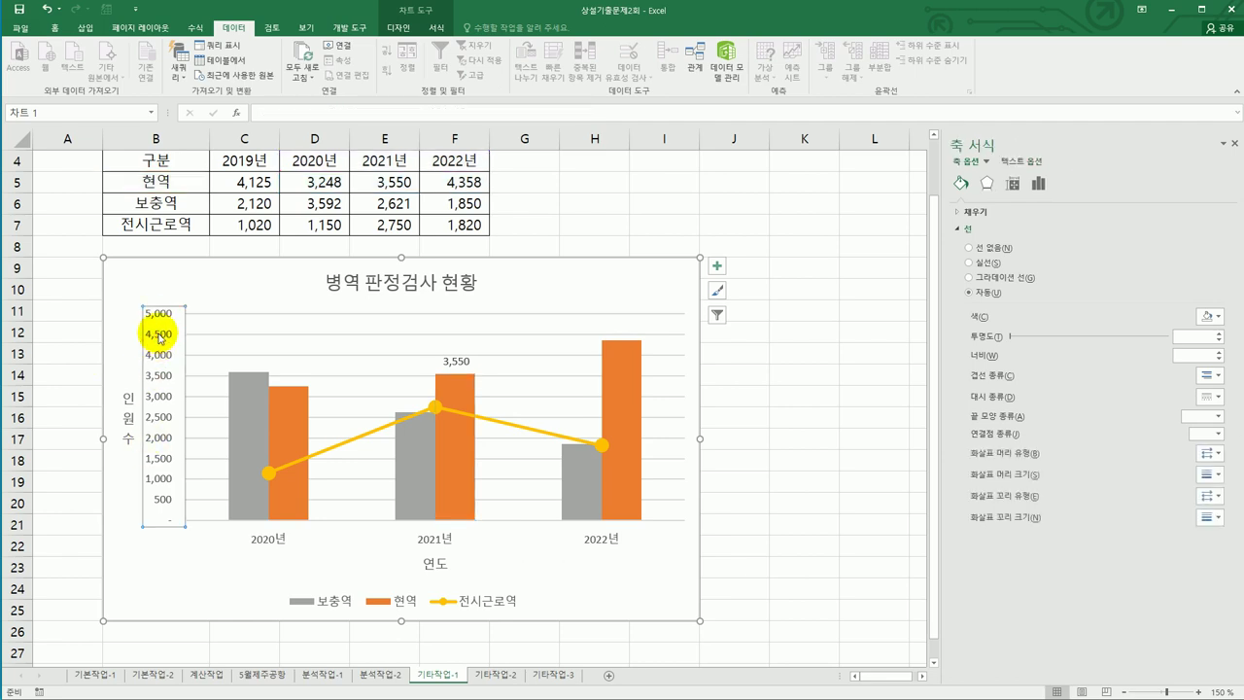
{"action": "left_click", "coordinate": [1038, 184]}
{"action": "left_click", "coordinate": [1001, 212]}
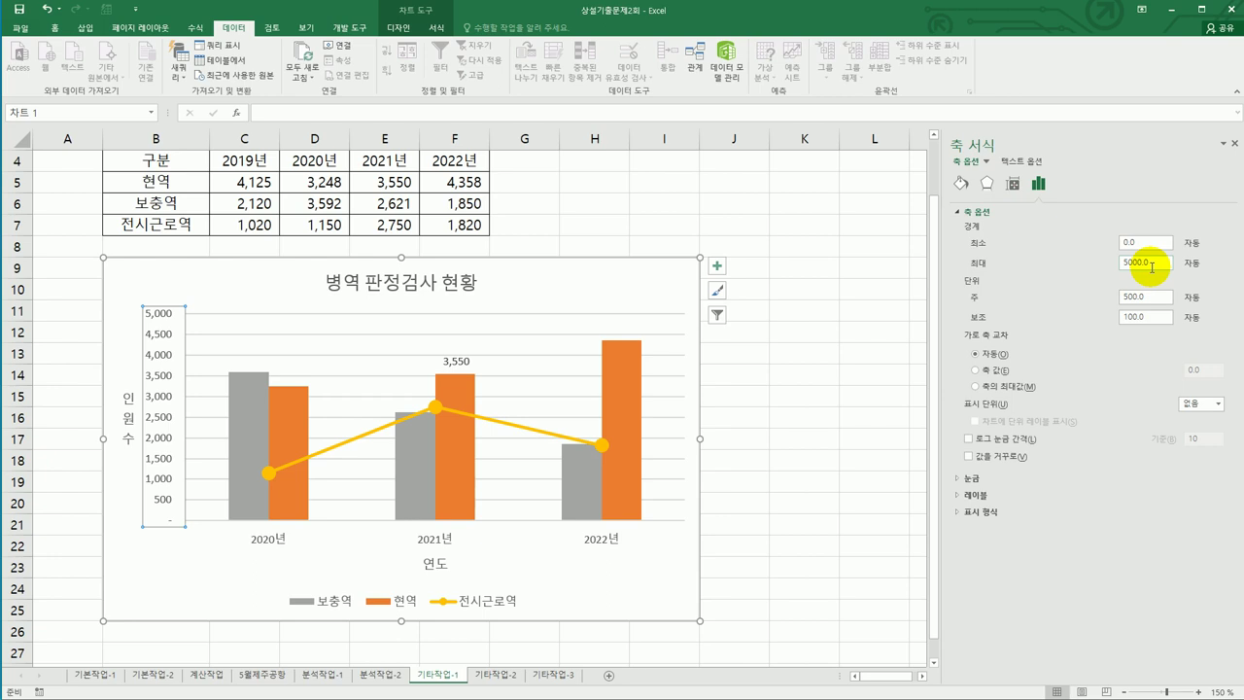
{"action": "left_click_drag", "start_coordinate": [1146, 297], "coordinate": [1114, 300]}
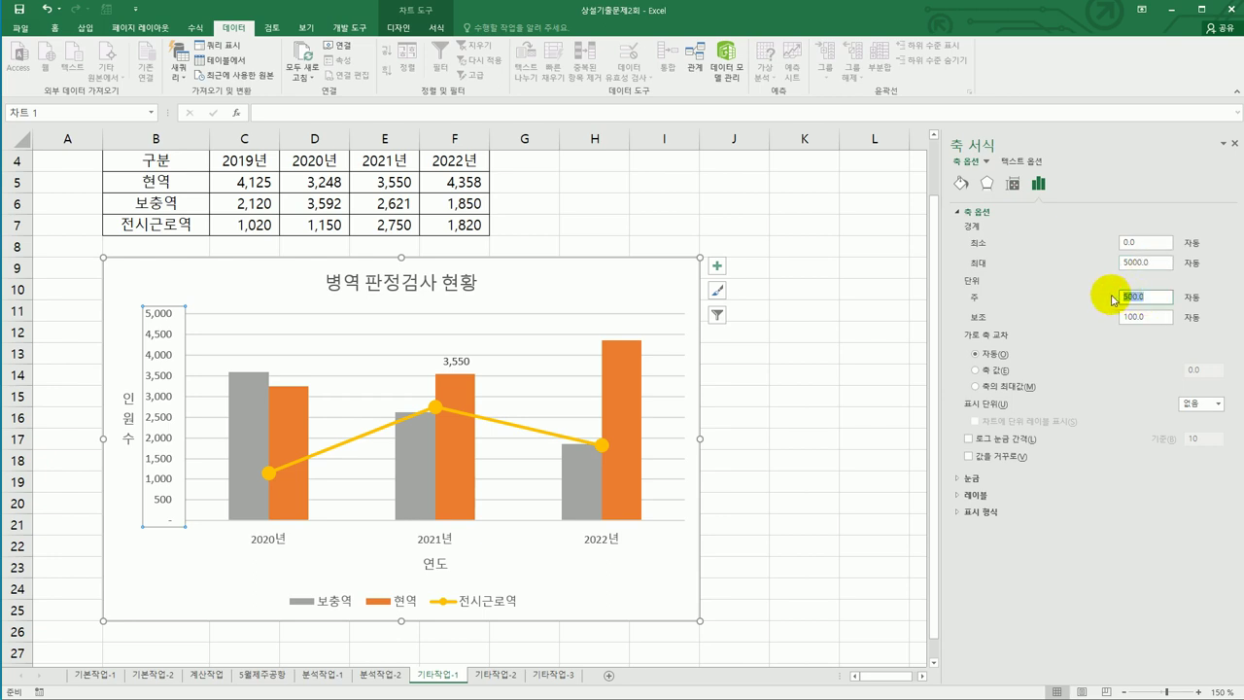
{"action": "type", "text": "1000"}
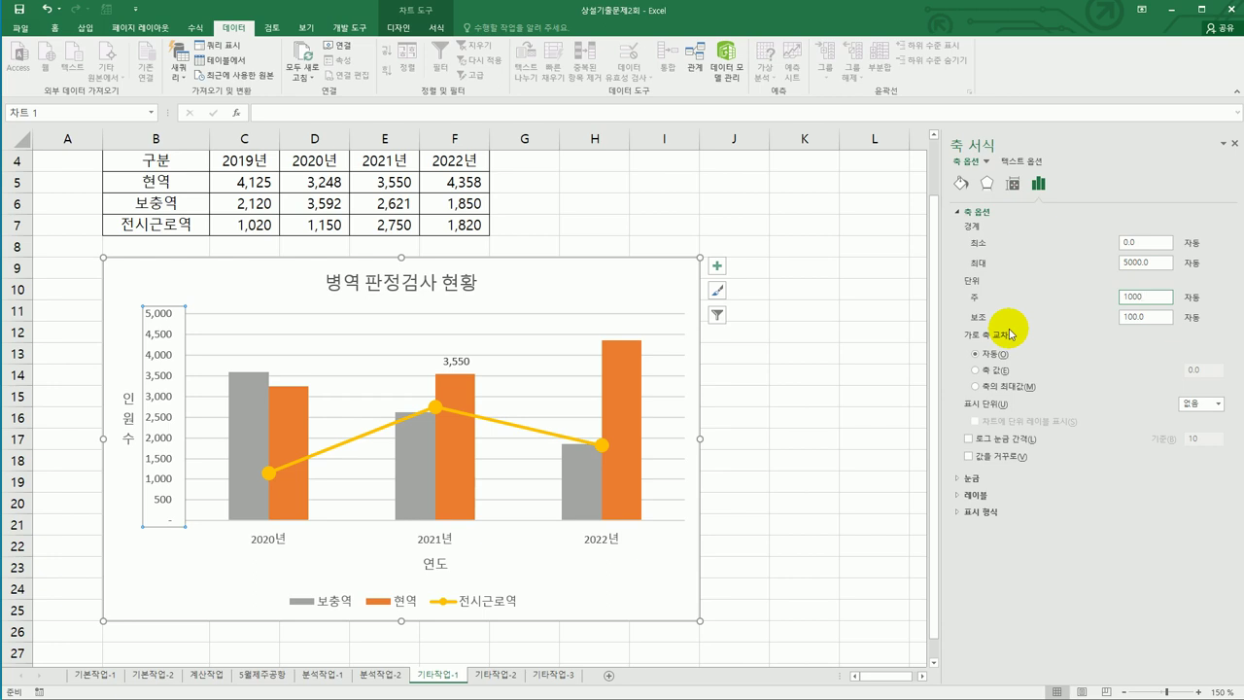
{"action": "left_click", "coordinate": [662, 575]}
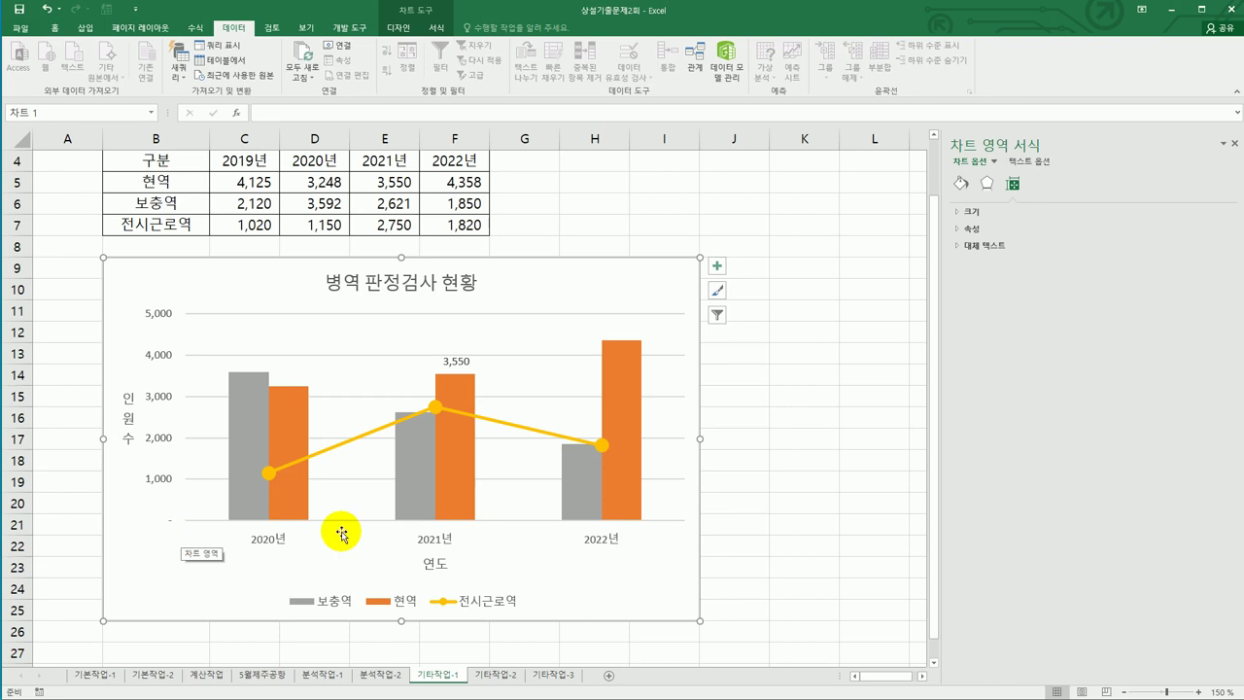
{"action": "left_click", "coordinate": [781, 591]}
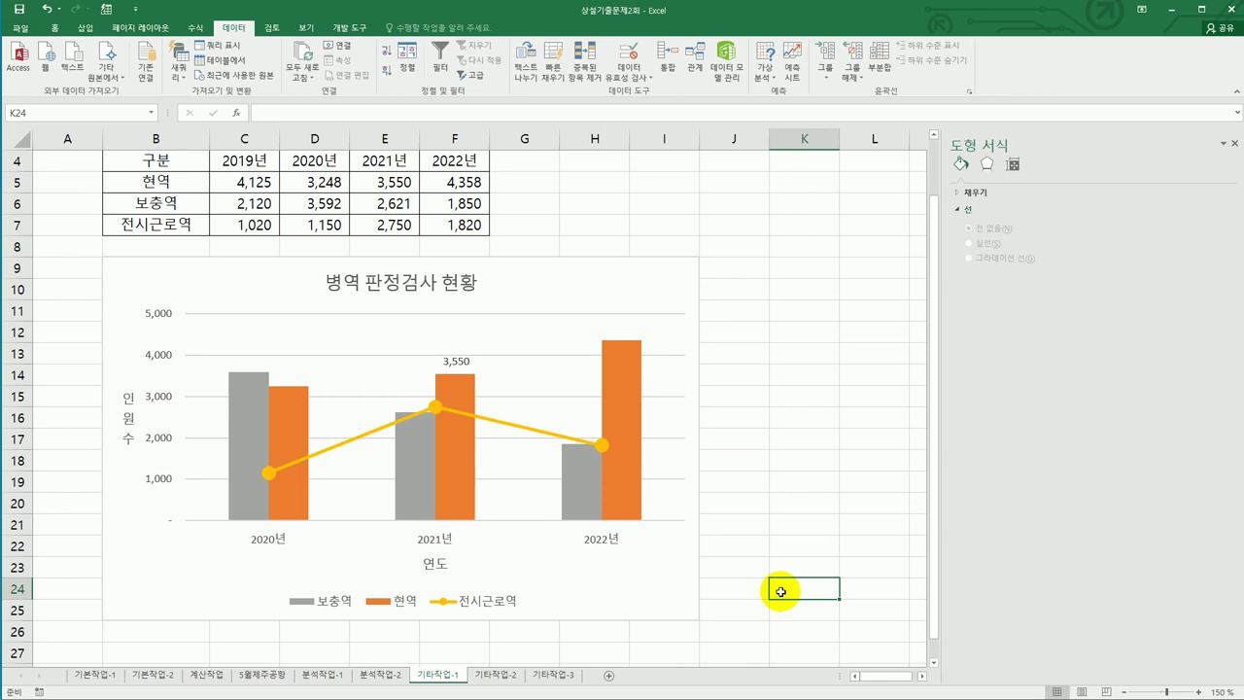
Step: Switch to the 기타작업-2 sheet and close the shape formatting pane
{"action": "left_click", "coordinate": [496, 674]}
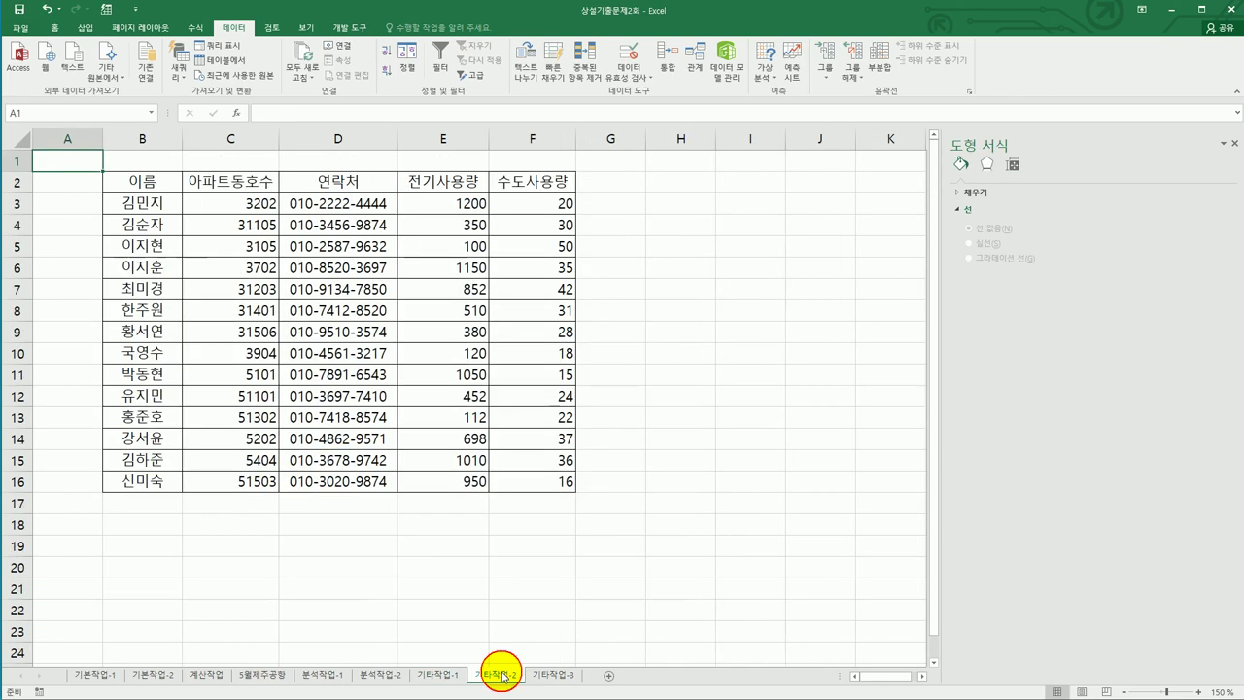
{"action": "left_click", "coordinate": [659, 541]}
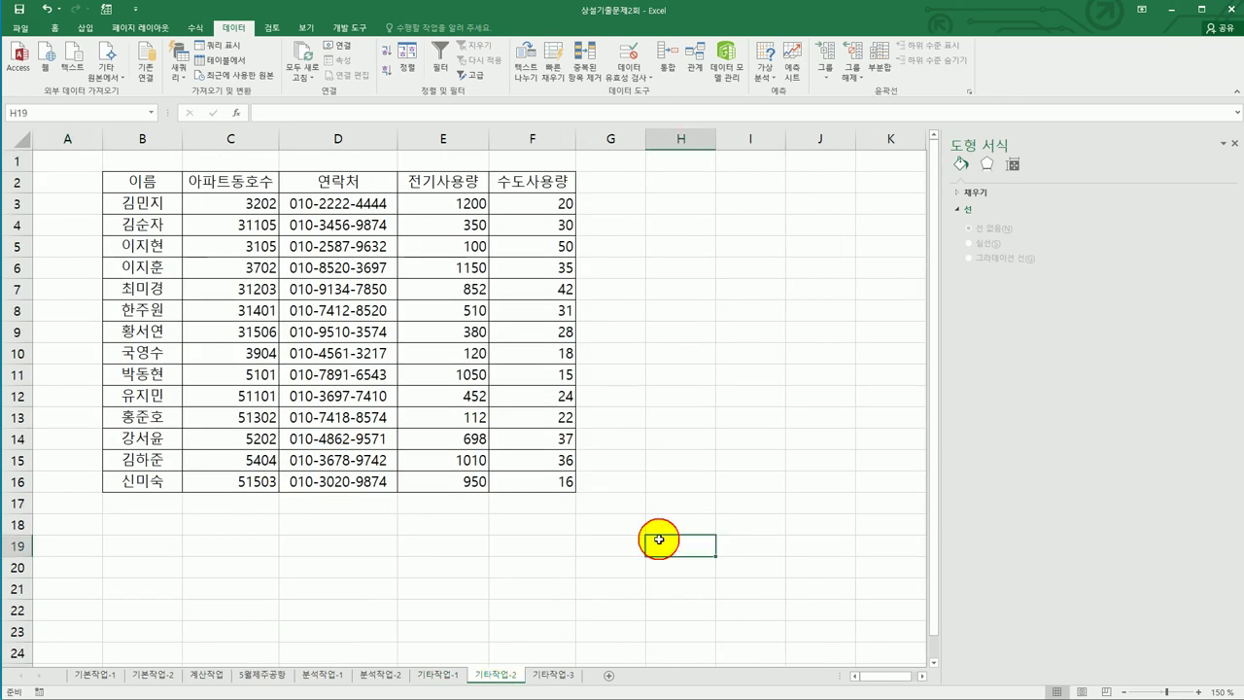
{"action": "left_click", "coordinate": [1234, 142]}
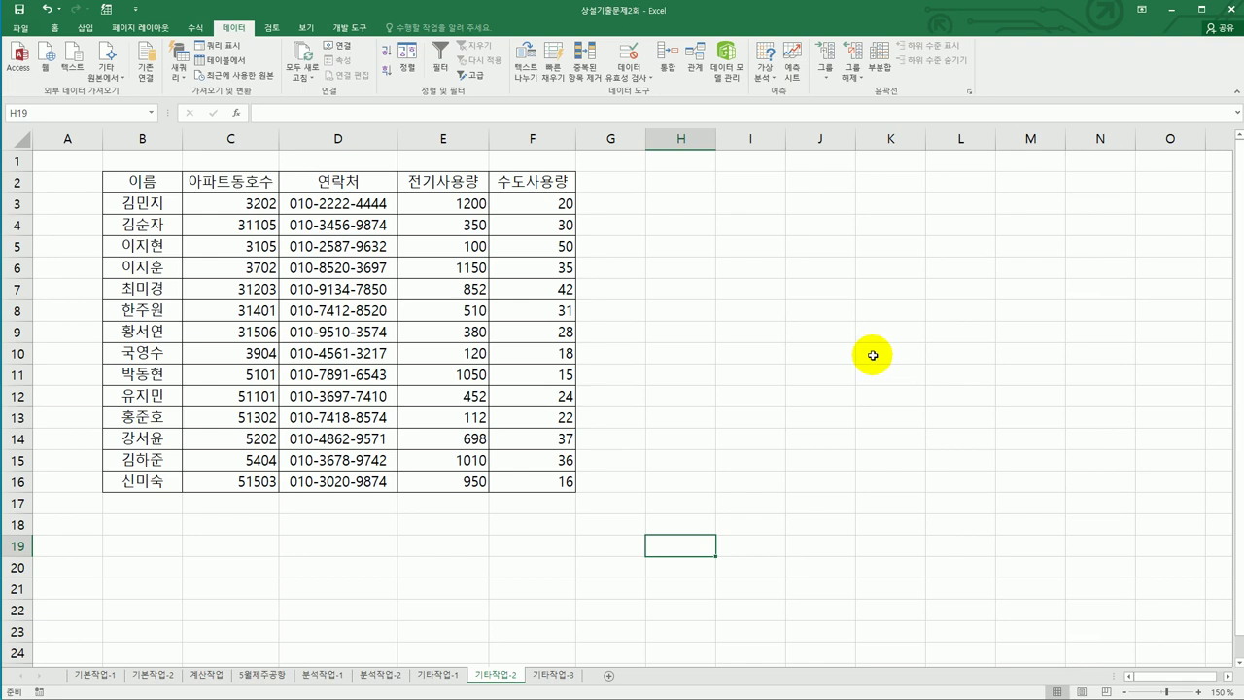
Step: Draw a form-control button covering cells H2:I3
{"action": "left_click", "coordinate": [348, 27]}
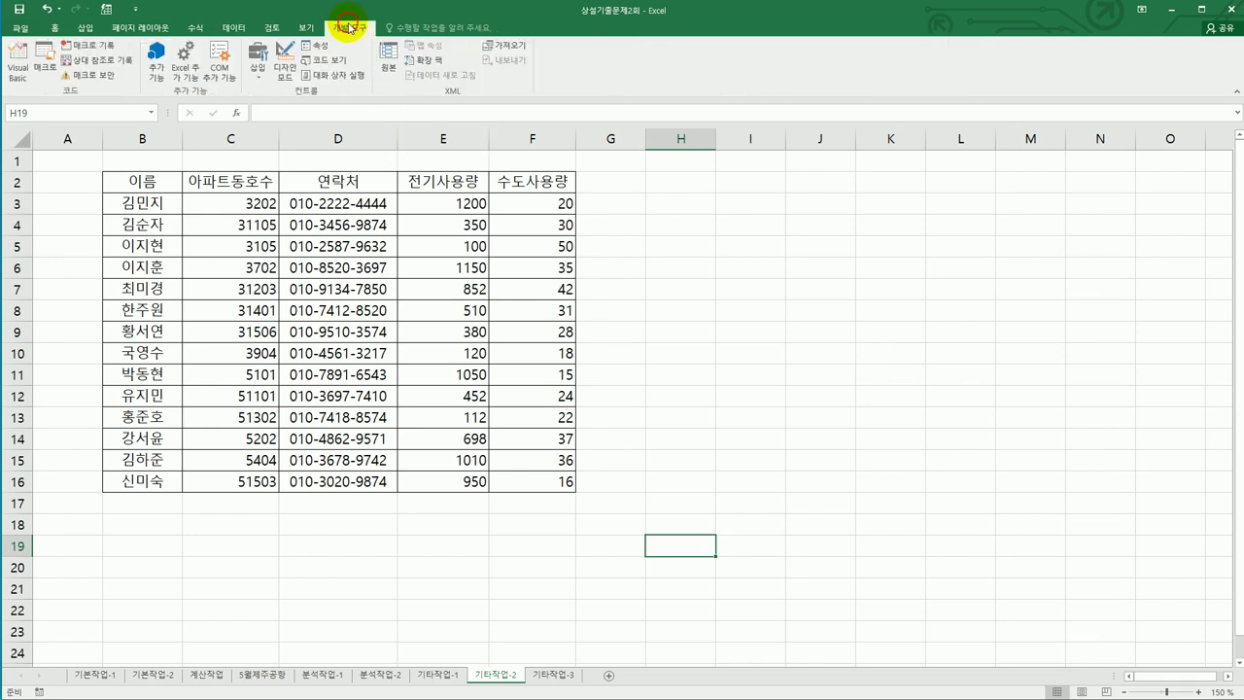
{"action": "left_click", "coordinate": [250, 78]}
{"action": "left_click", "coordinate": [251, 105]}
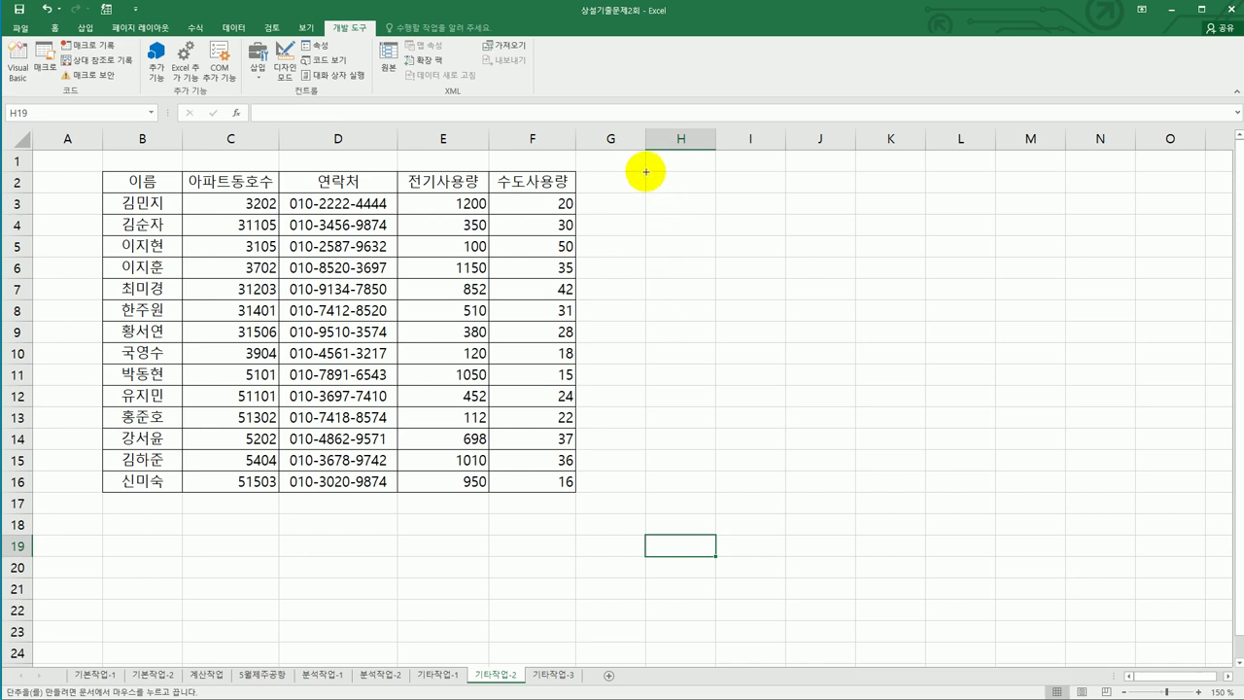
{"action": "left_click_drag", "start_coordinate": [645, 172], "coordinate": [762, 206]}
Step: Assign a new macro named 아파트동호수 to the button and start recording it in the current workbook
{"action": "left_click_drag", "start_coordinate": [859, 272], "coordinate": [884, 277]}
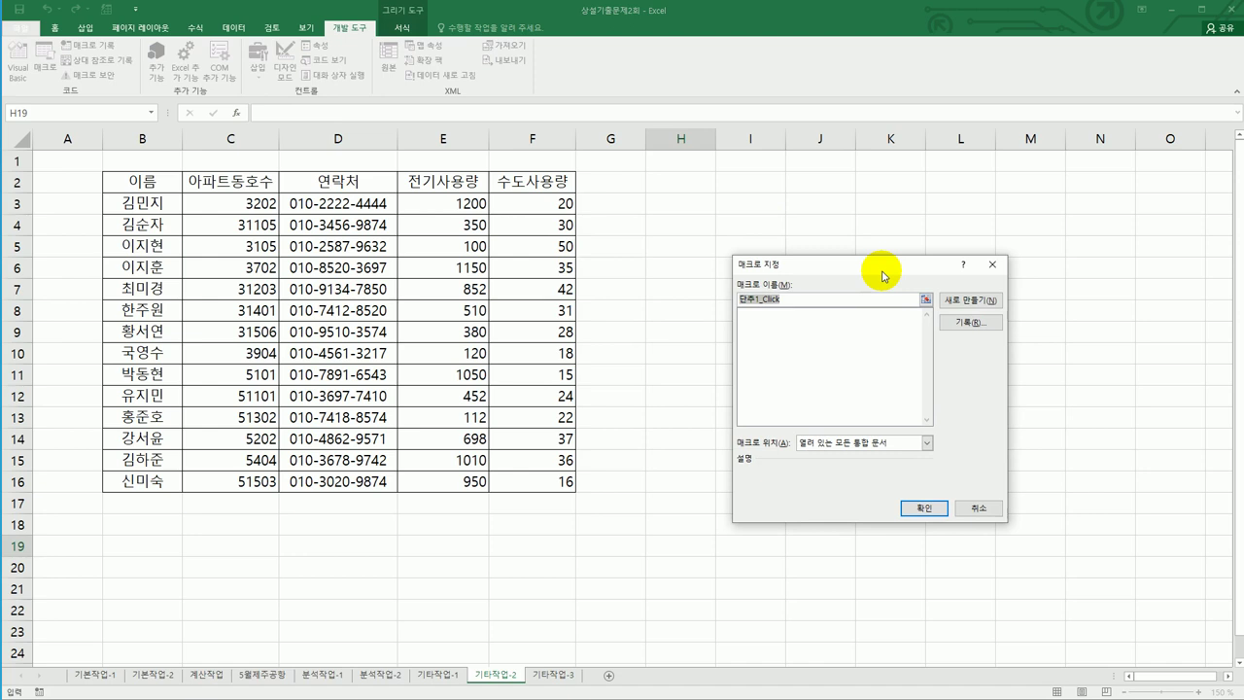
{"action": "type", "text": "아파트동호수"}
{"action": "left_click", "coordinate": [970, 322]}
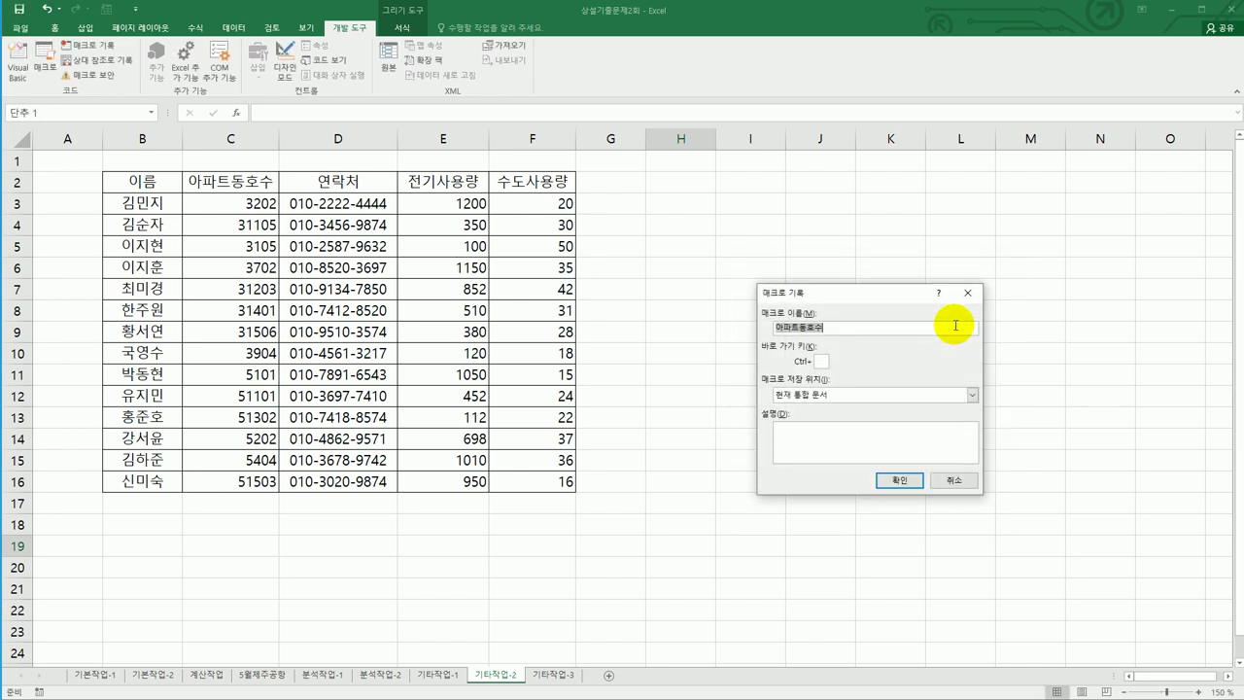
{"action": "left_click", "coordinate": [902, 479]}
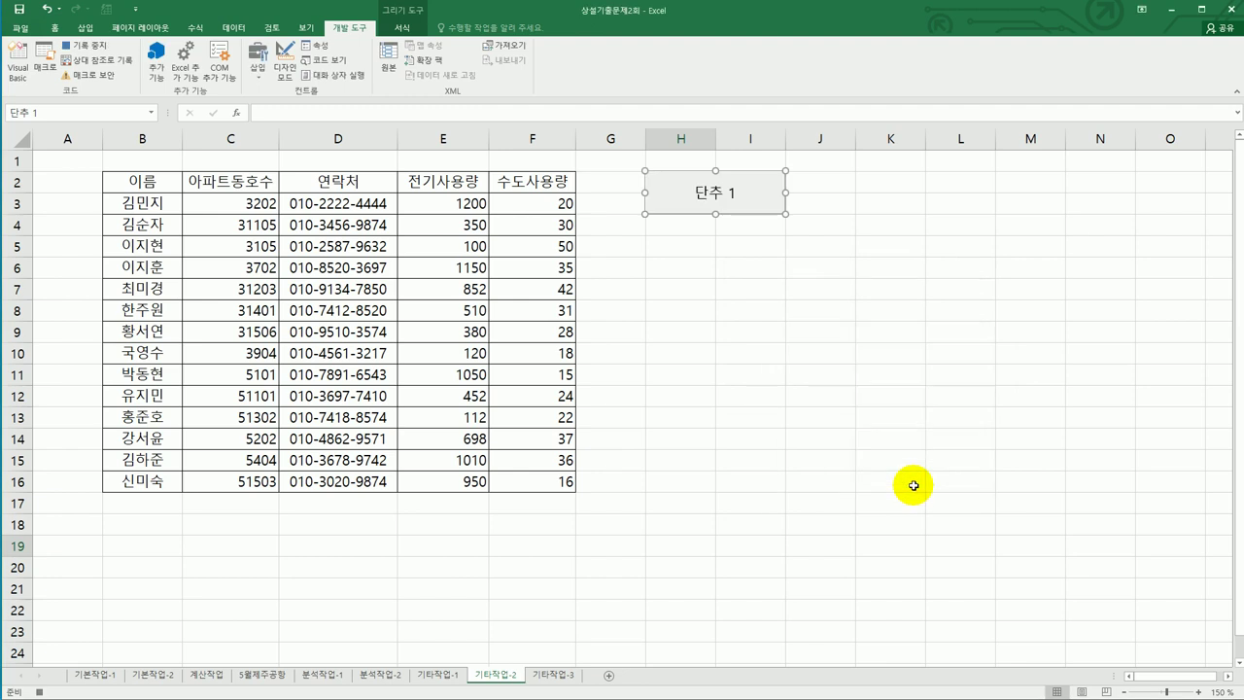
Step: Draft a custom number format for C3:C16 that starts with [>=10000]0"단지" and 0000"호", followed by a second 단지 section
{"action": "left_click_drag", "start_coordinate": [261, 206], "coordinate": [249, 482]}
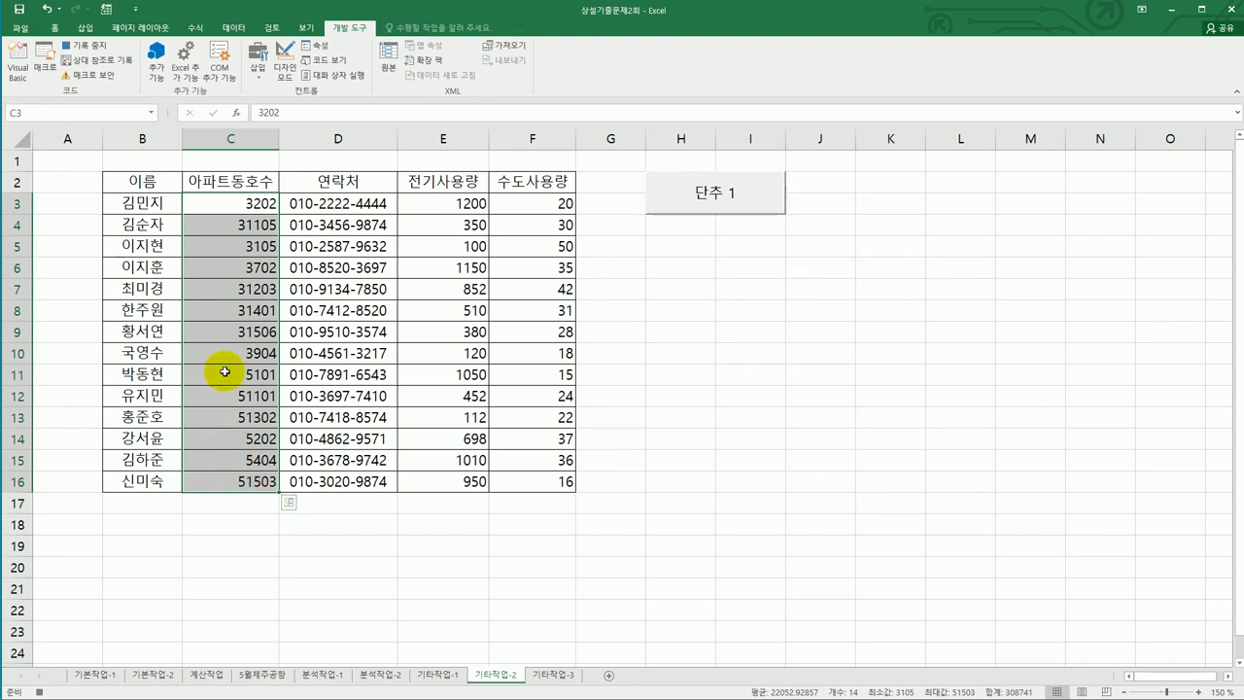
{"action": "right_click", "coordinate": [239, 246]}
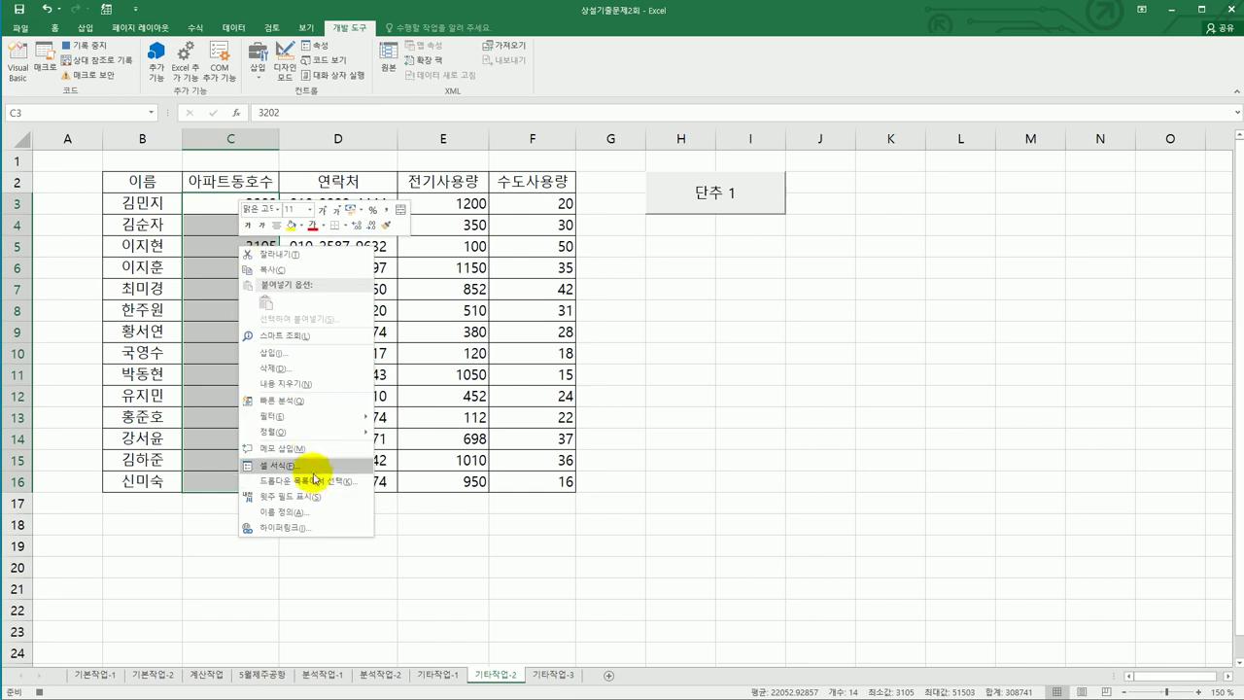
{"action": "left_click", "coordinate": [309, 466]}
{"action": "left_click_drag", "start_coordinate": [333, 292], "coordinate": [528, 260]}
{"action": "left_click", "coordinate": [400, 427]}
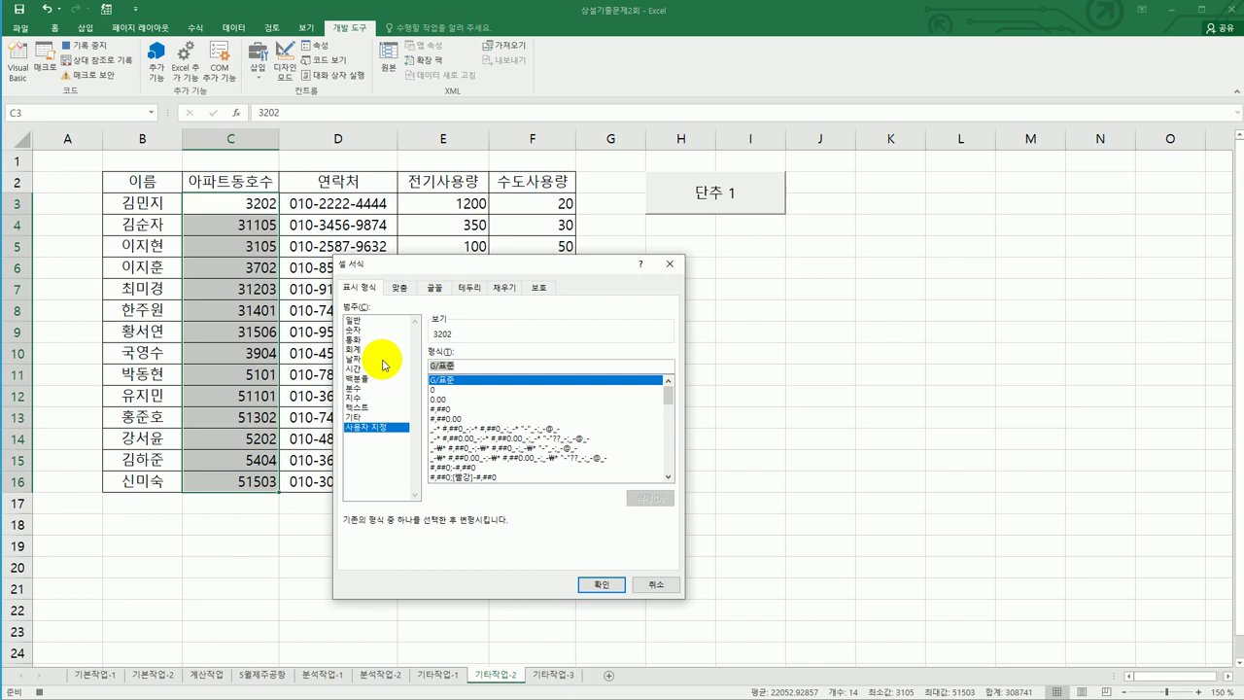
{"action": "type", "text": "["}
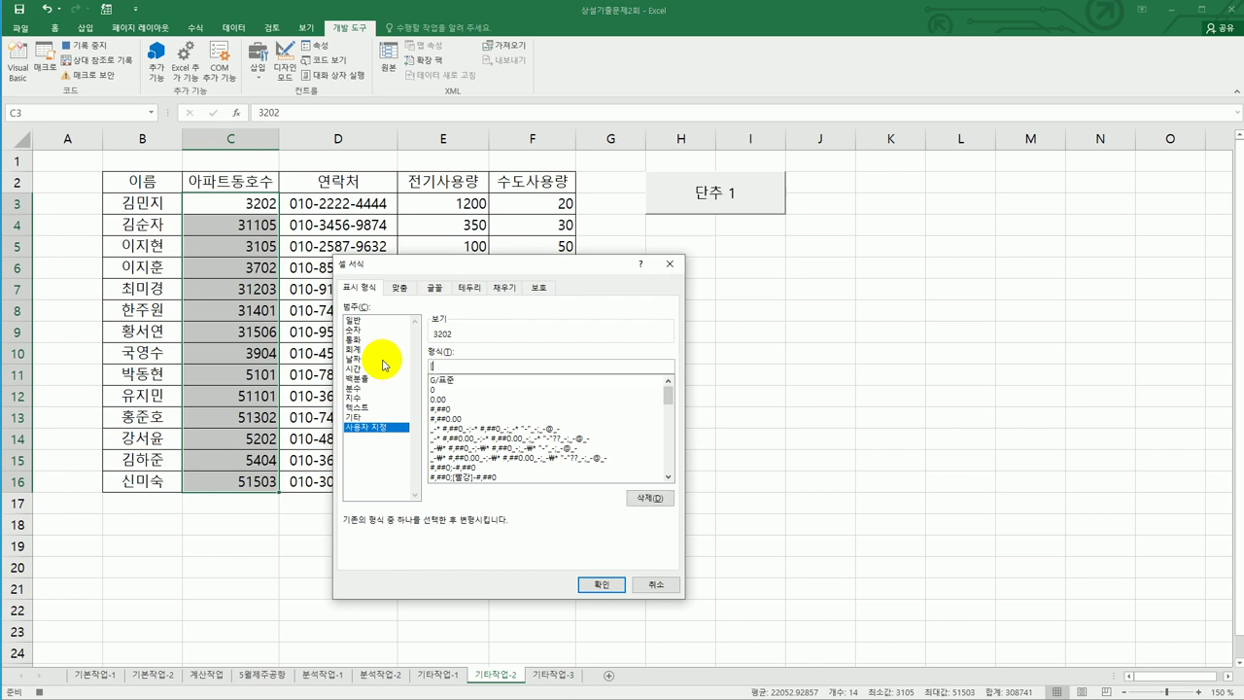
{"action": "type", "text": ">=10000]"}
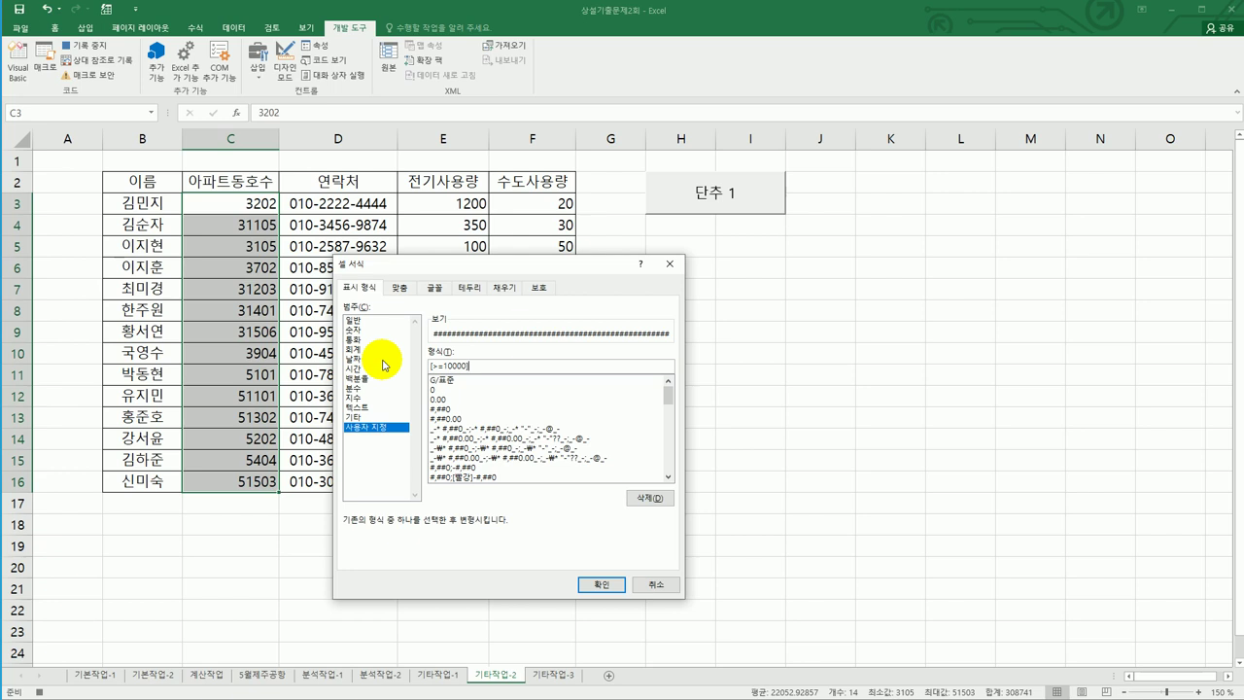
{"action": "type", "text": "0\"단지\""}
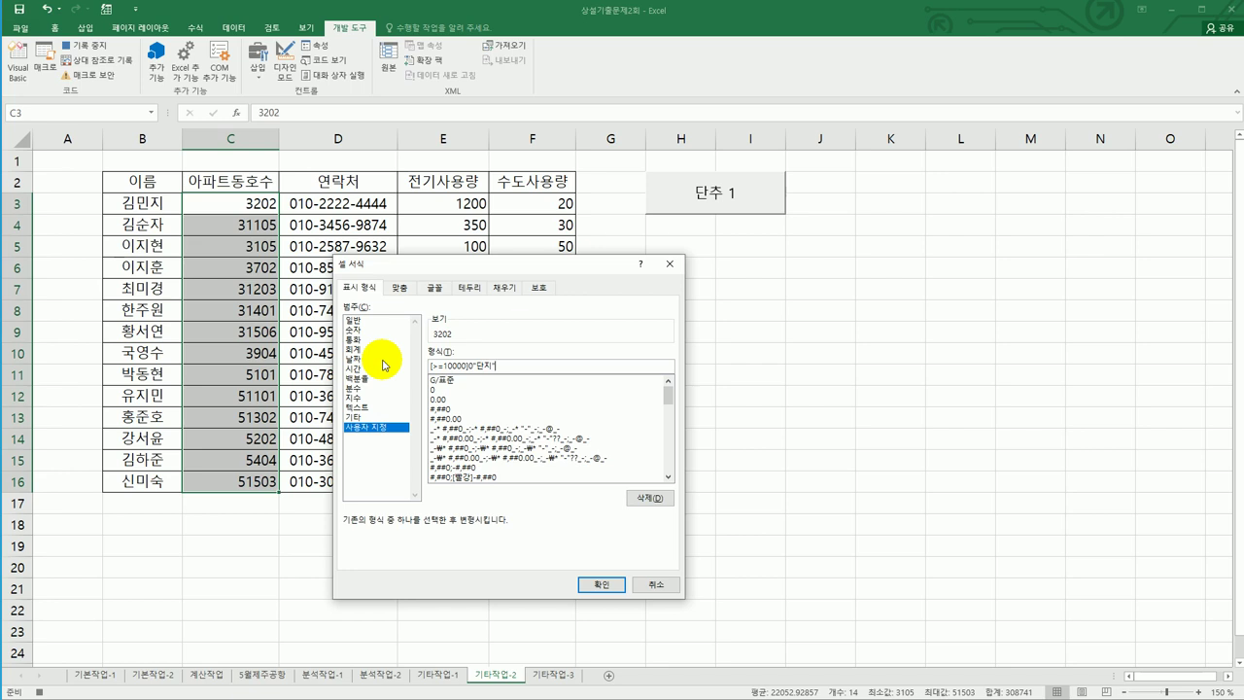
{"action": "type", "text": "0000\"호\";"}
{"action": "type", "text": "0\"단지\""}
Step: Correct the custom format code for C3:C16 to [>=10000]0"단지" 0000"호";0"단지" 000"호"
{"action": "left_click", "coordinate": [490, 365]}
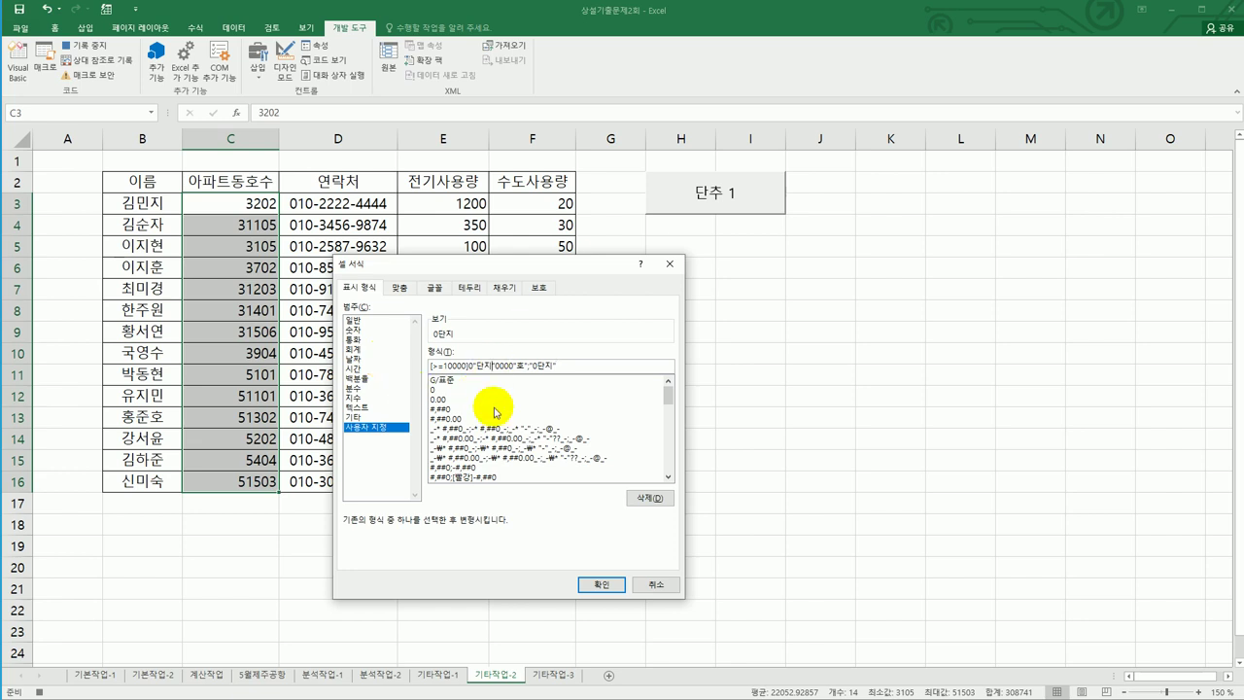
{"action": "left_click", "coordinate": [586, 367]}
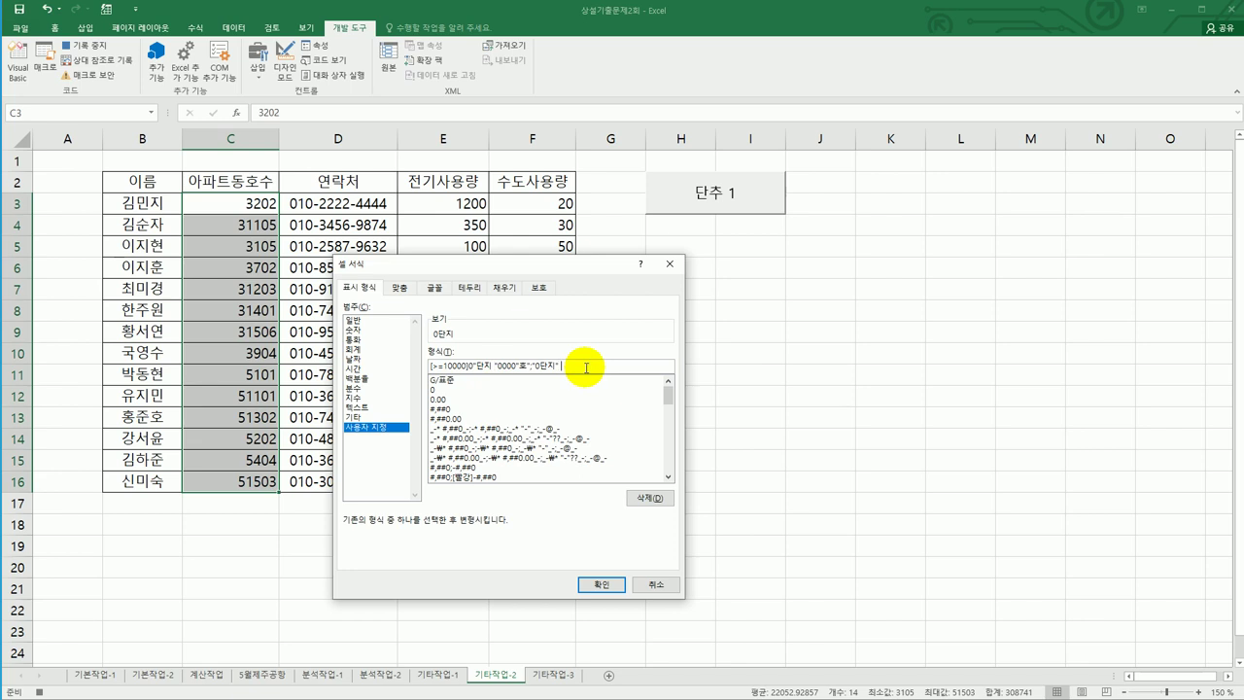
{"action": "type", "text": "\"0"}
{"action": "key", "text": "BackSpace"}
{"action": "key", "text": "BackSpace"}
{"action": "type", "text": "000\"호"}
{"action": "type", "text": "\""}
{"action": "left_click", "coordinate": [470, 368]}
{"action": "type", "text": "\"호"}
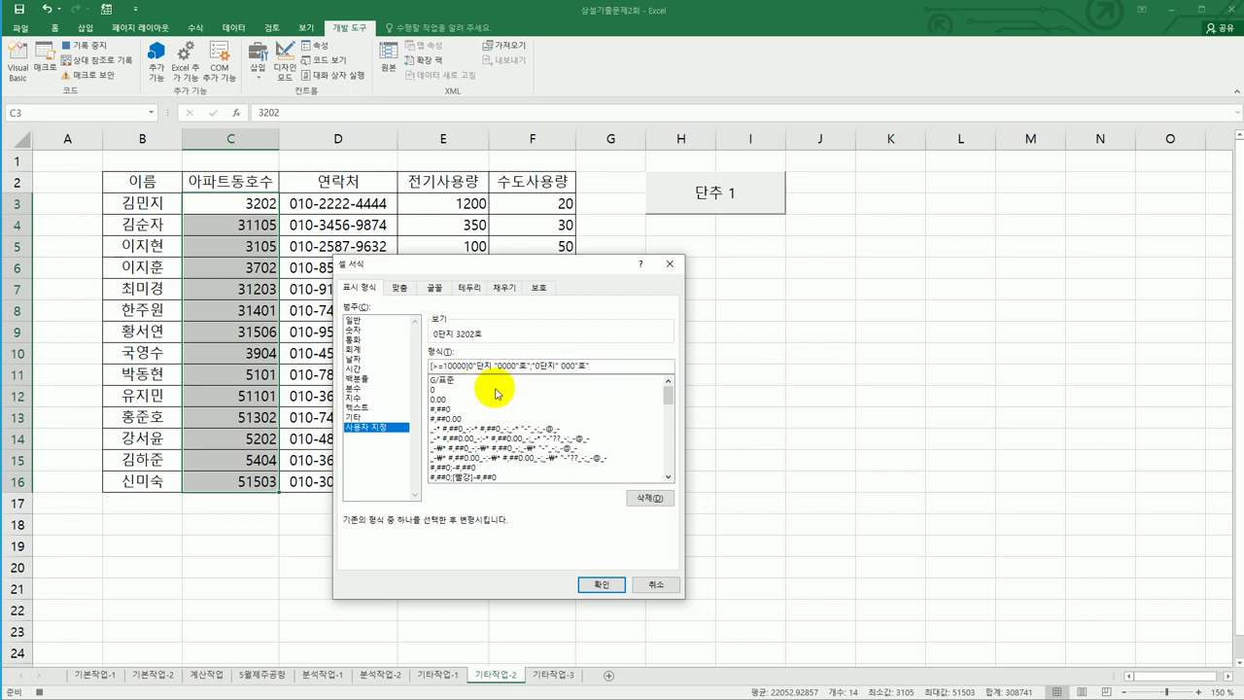
{"action": "left_click", "coordinate": [489, 367]}
{"action": "key", "text": "Delete"}
{"action": "key", "text": "BackSpace"}
{"action": "type", "text": "\""}
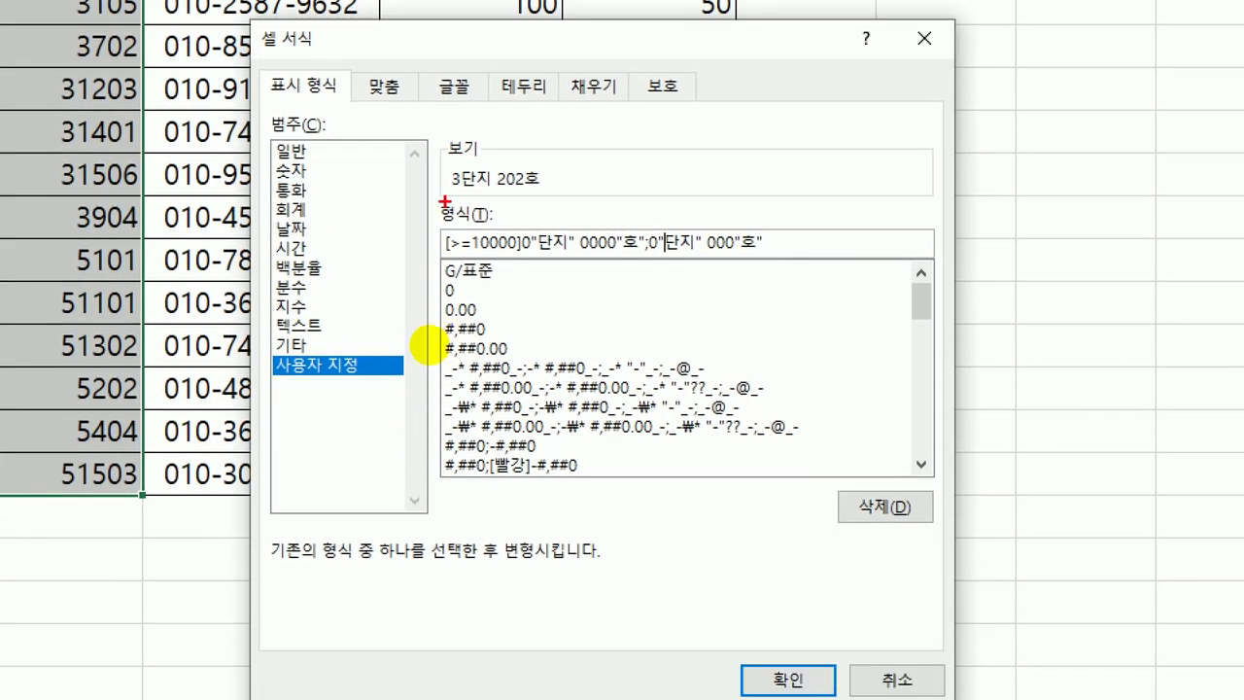
{"action": "left_click_drag", "start_coordinate": [444, 200], "coordinate": [579, 184]}
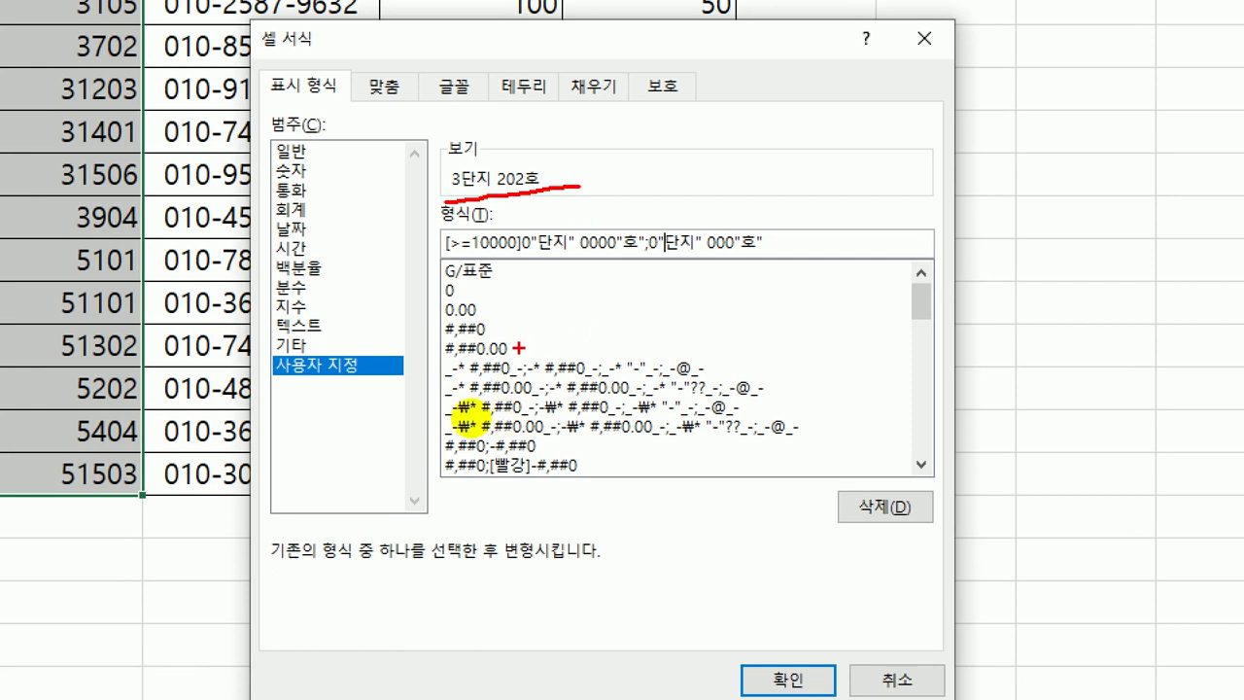
{"action": "left_click_drag", "start_coordinate": [434, 261], "coordinate": [504, 261]}
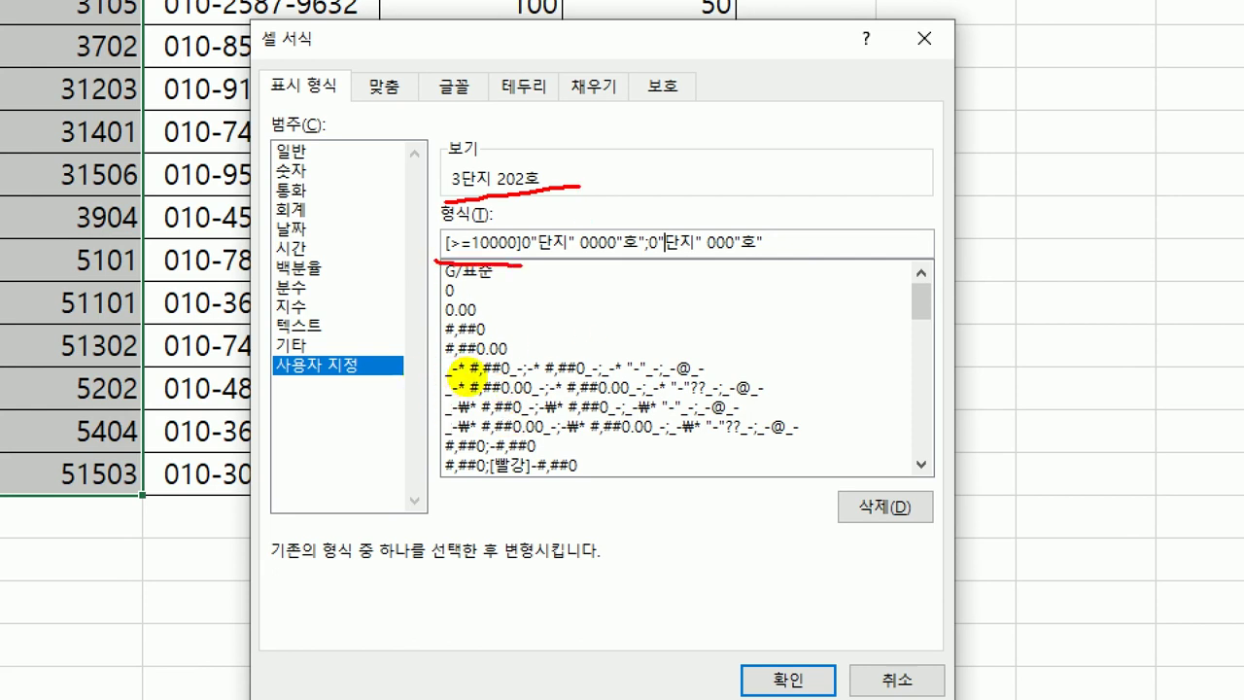
{"action": "mouse_move", "coordinate": [517, 218]}
{"action": "left_mouse_down"}
{"action": "mouse_move", "coordinate": [523, 233]}
{"action": "mouse_move", "coordinate": [540, 188]}
{"action": "left_mouse_up"}
{"action": "left_click_drag", "start_coordinate": [533, 260], "coordinate": [598, 260]}
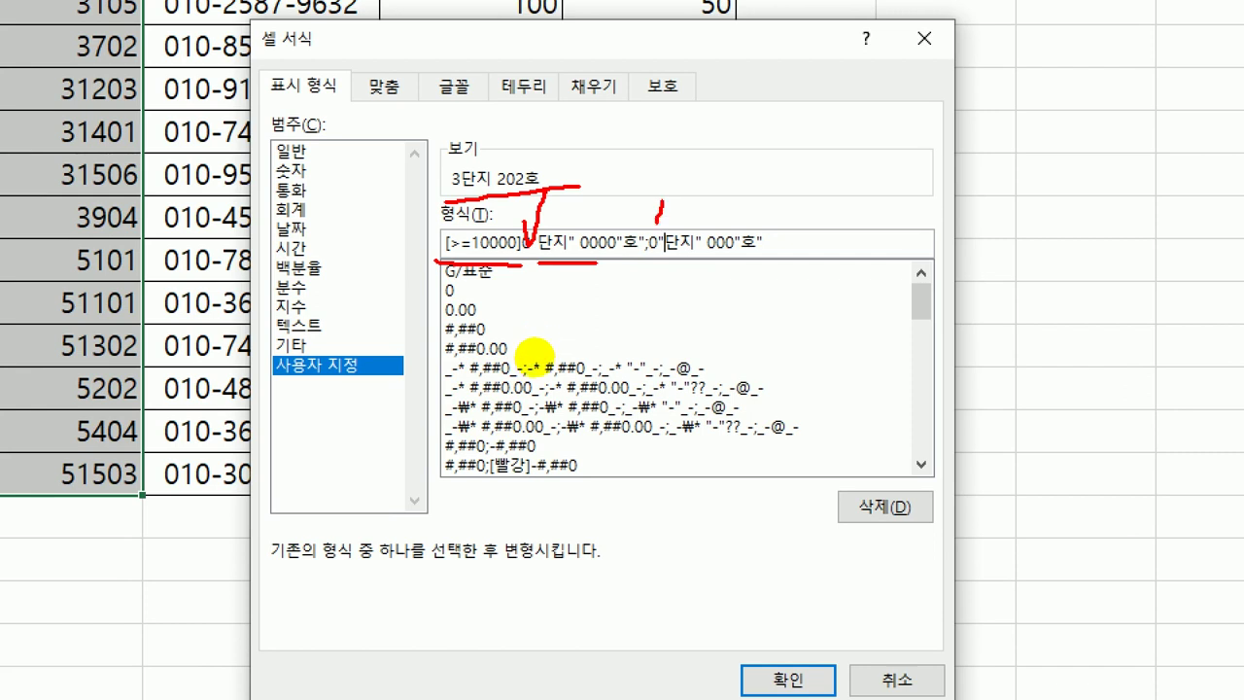
{"action": "left_click_drag", "start_coordinate": [662, 202], "coordinate": [622, 287]}
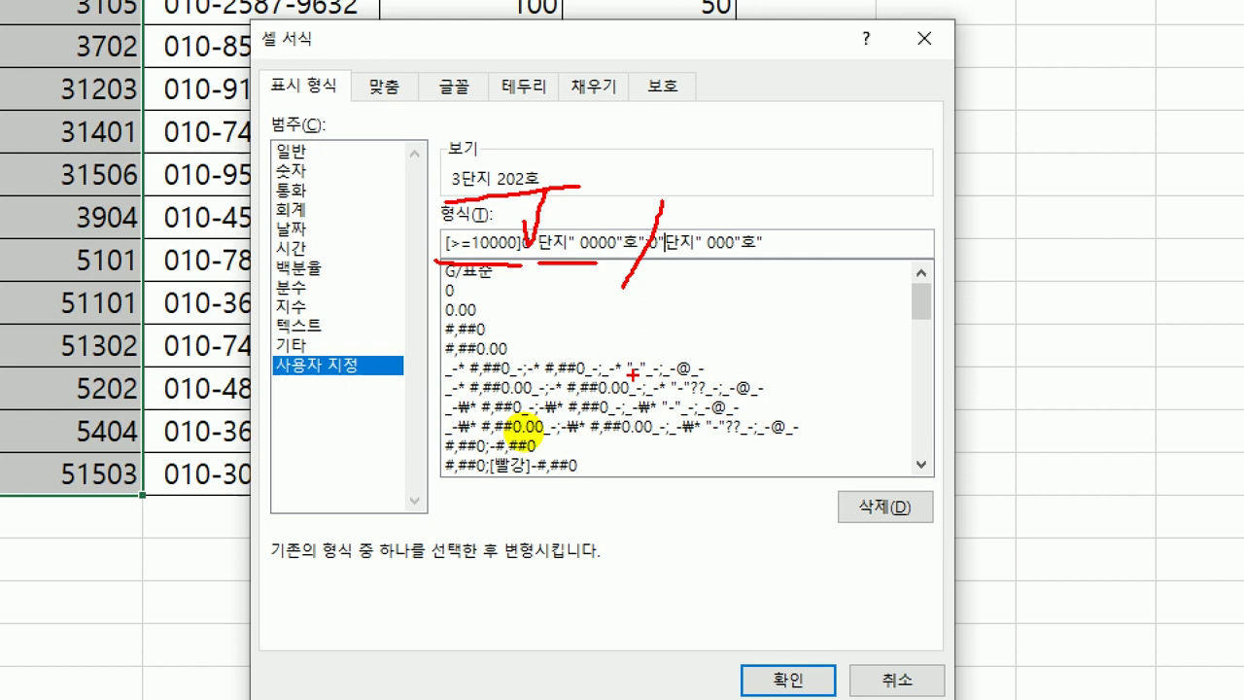
{"action": "mouse_move", "coordinate": [670, 187]}
{"action": "left_mouse_down"}
{"action": "mouse_move", "coordinate": [643, 252]}
{"action": "mouse_move", "coordinate": [740, 258]}
{"action": "left_mouse_up"}
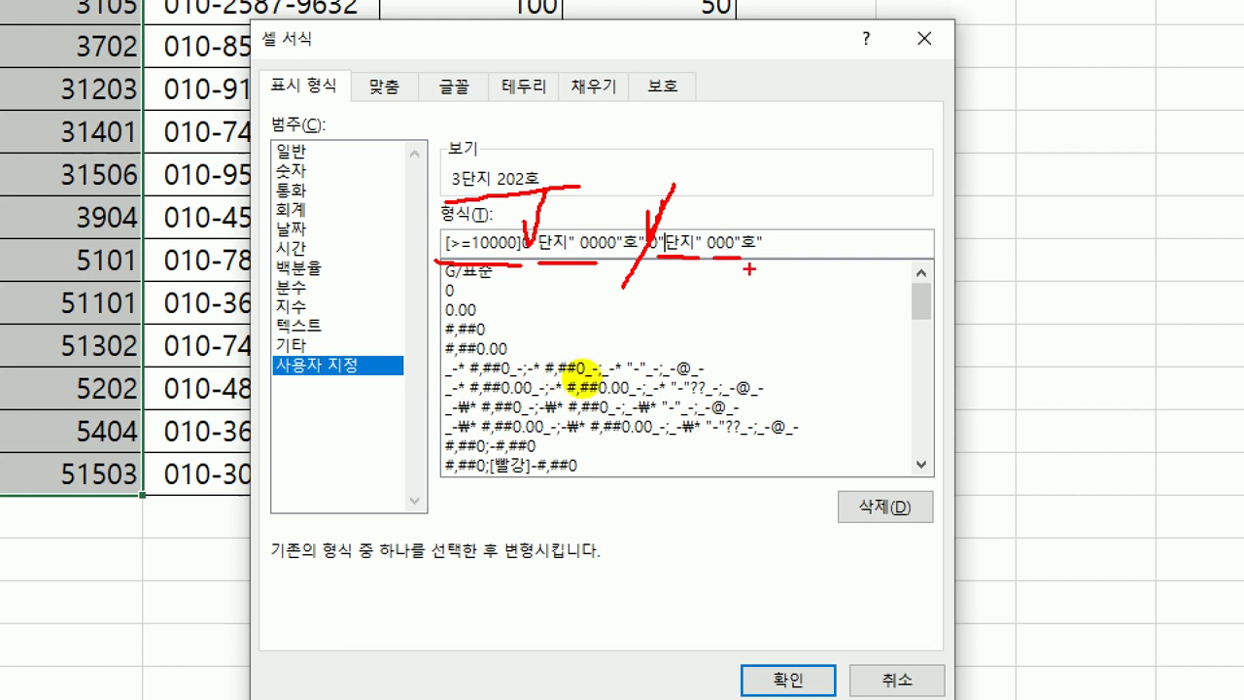
{"action": "key", "text": "Escape"}
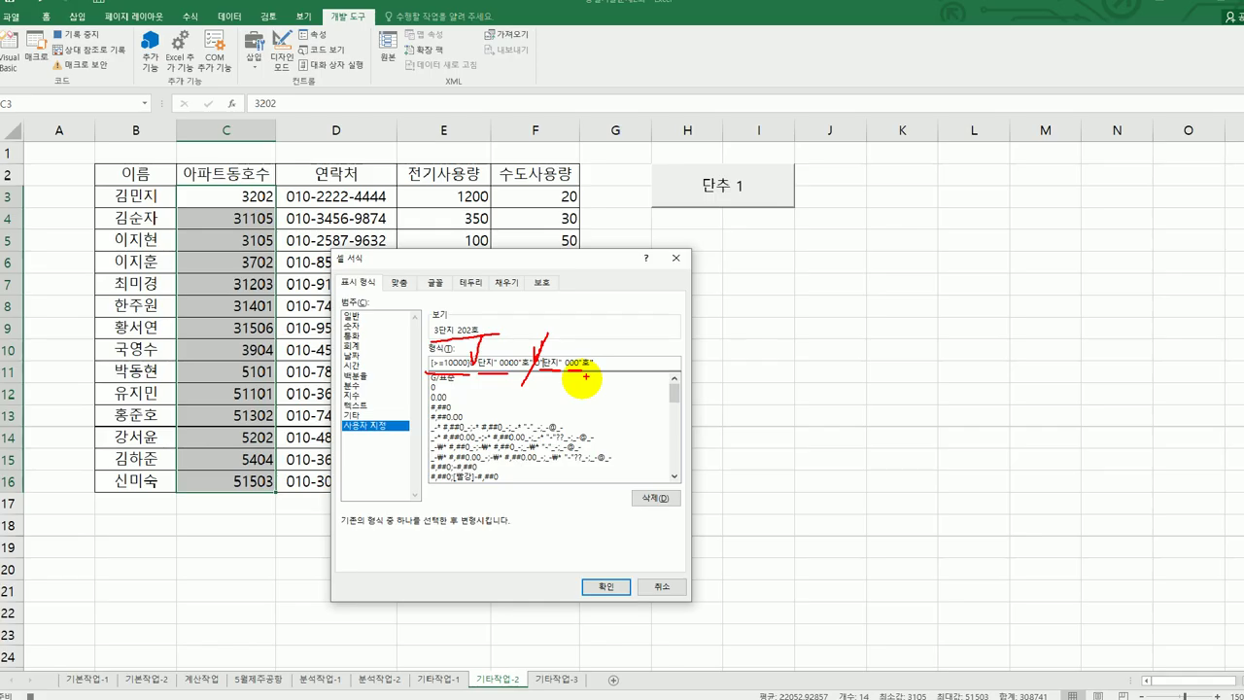
Step: Apply the custom number format to C3:C16 and stop recording the macro
{"action": "left_click", "coordinate": [595, 584]}
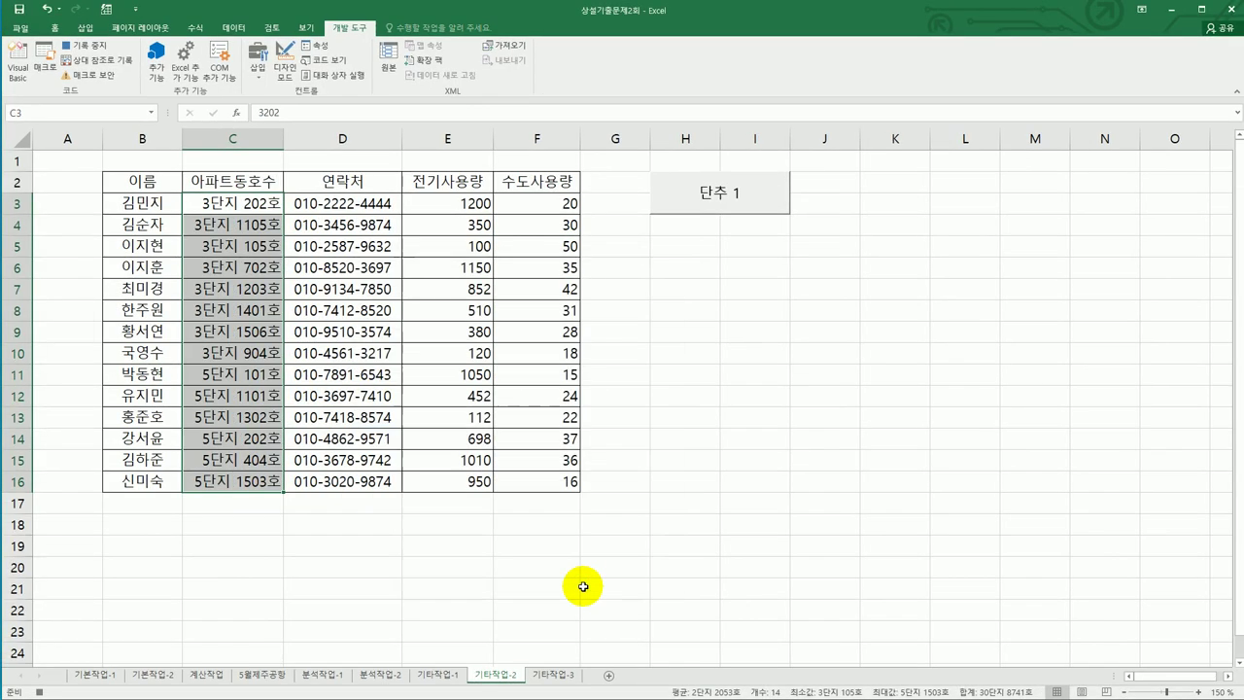
{"action": "left_click", "coordinate": [251, 481]}
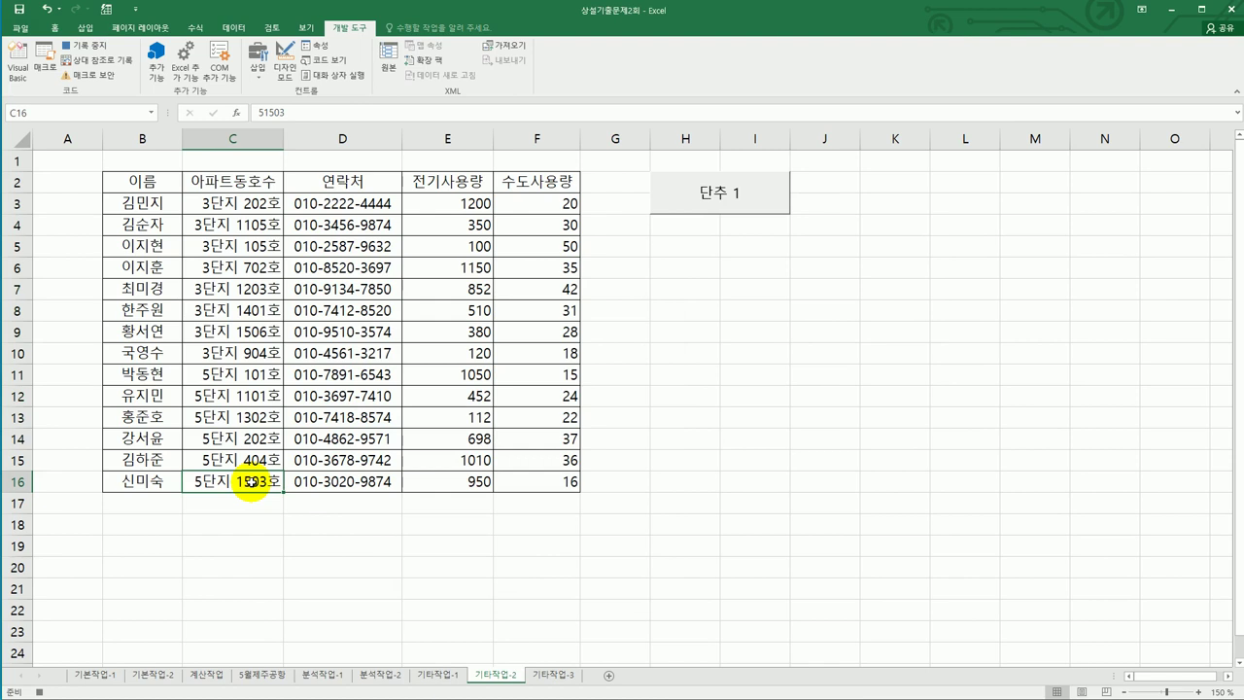
{"action": "left_click", "coordinate": [95, 45]}
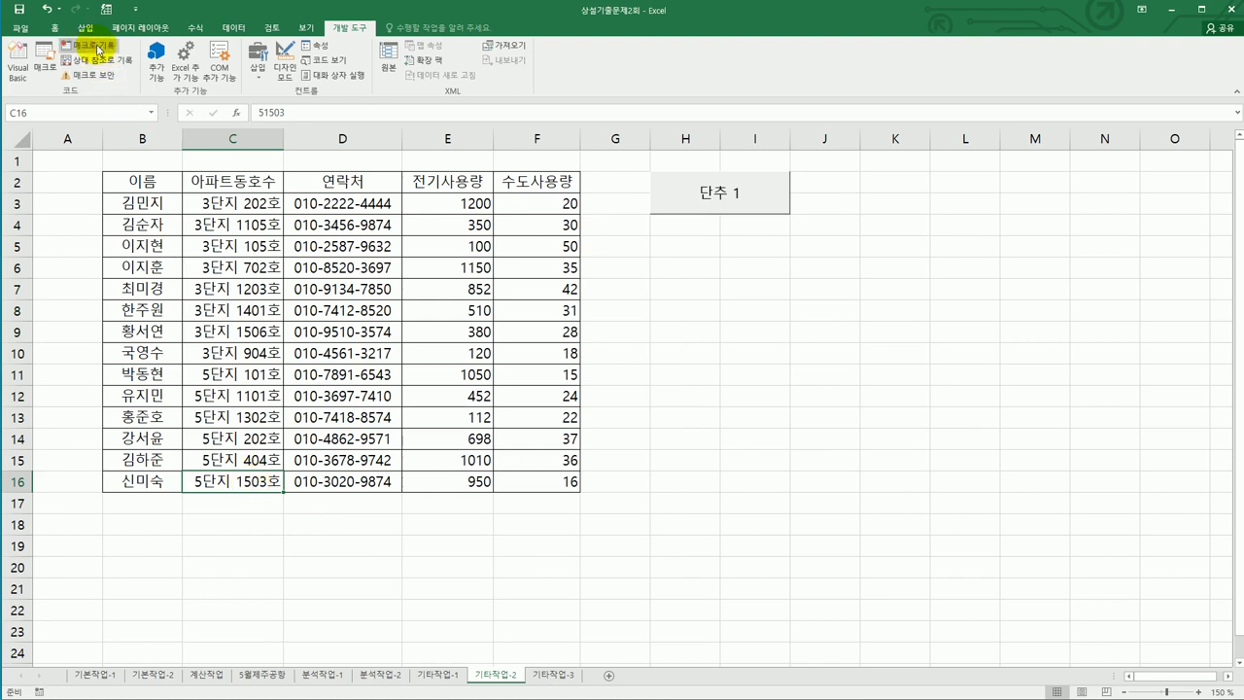
Step: Change the caption of the macro button over H2:I3 to 아파트동호수
{"action": "right_click", "coordinate": [724, 204]}
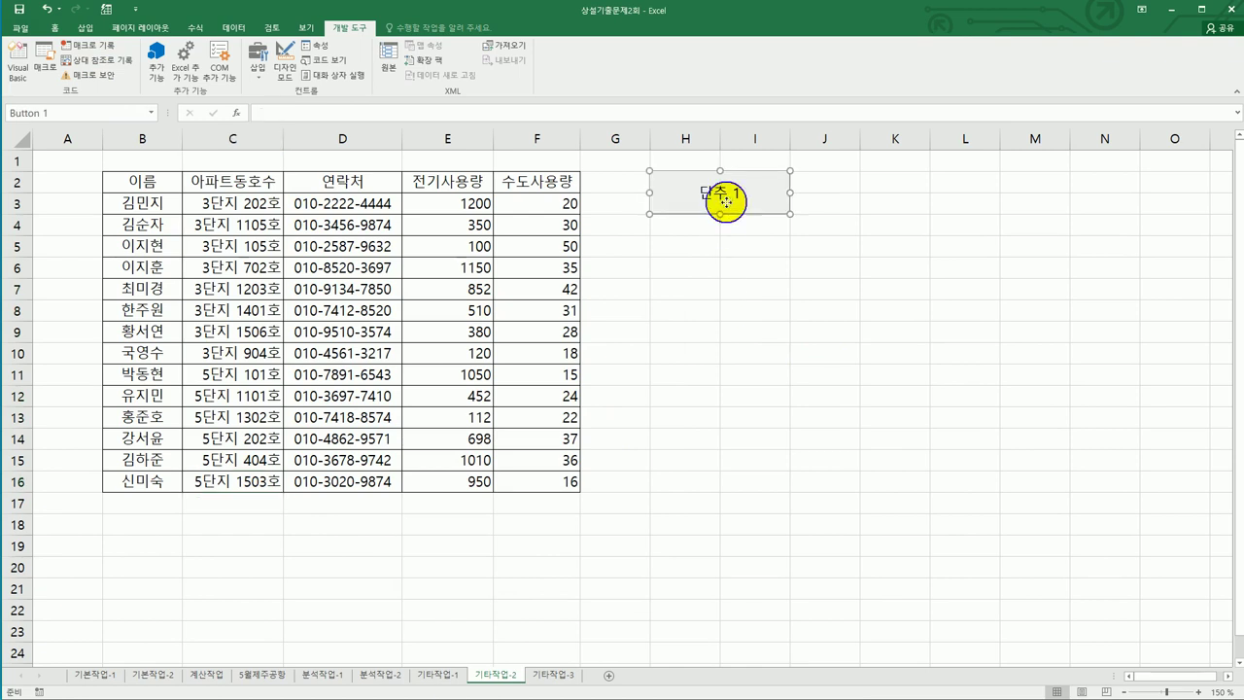
{"action": "left_click", "coordinate": [787, 261]}
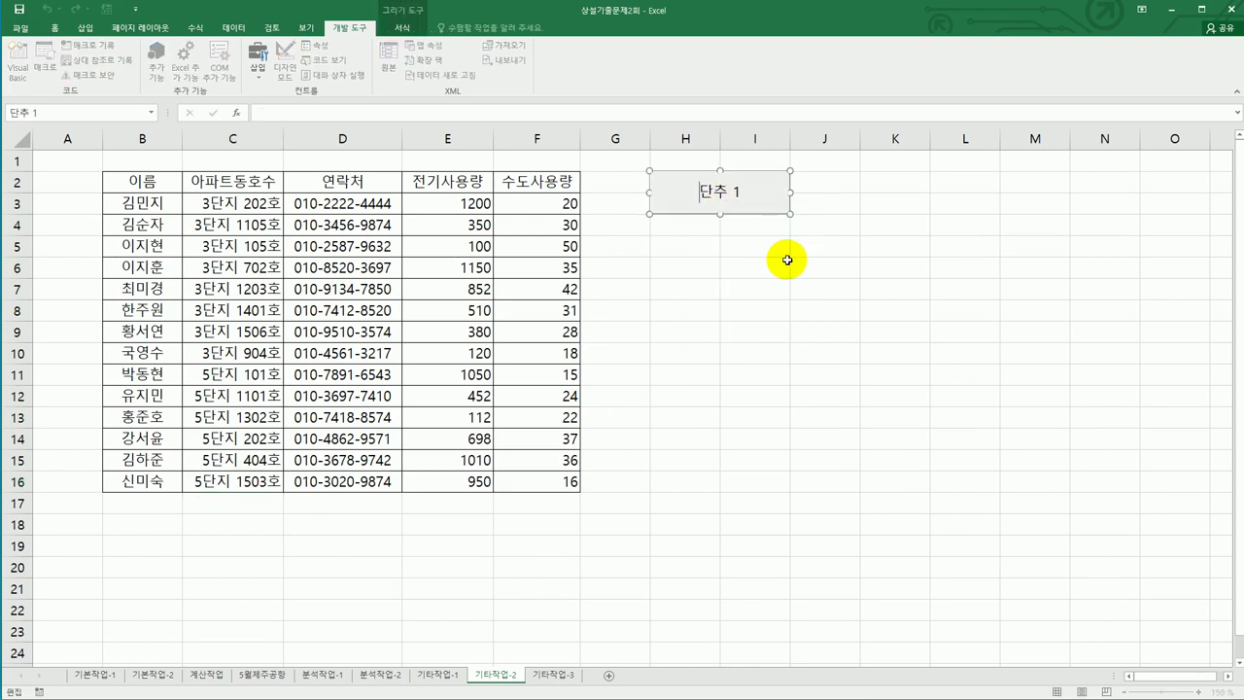
{"action": "key", "text": "ctrl+a"}
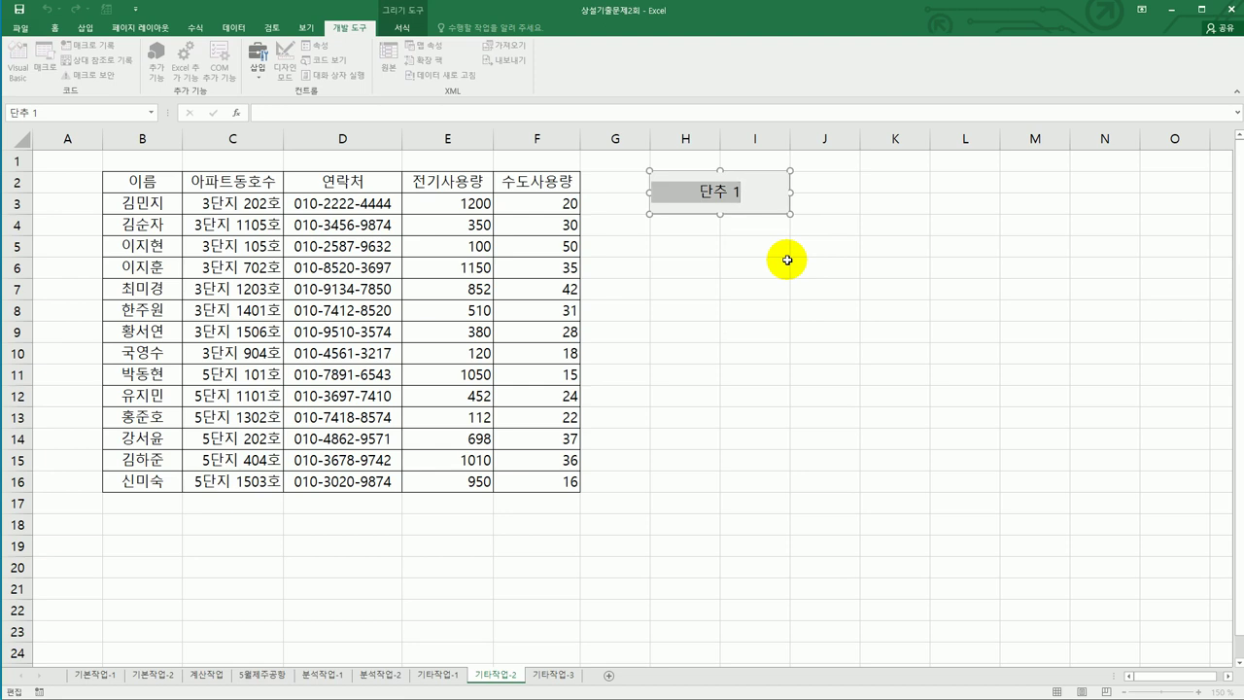
{"action": "type", "text": "아"}
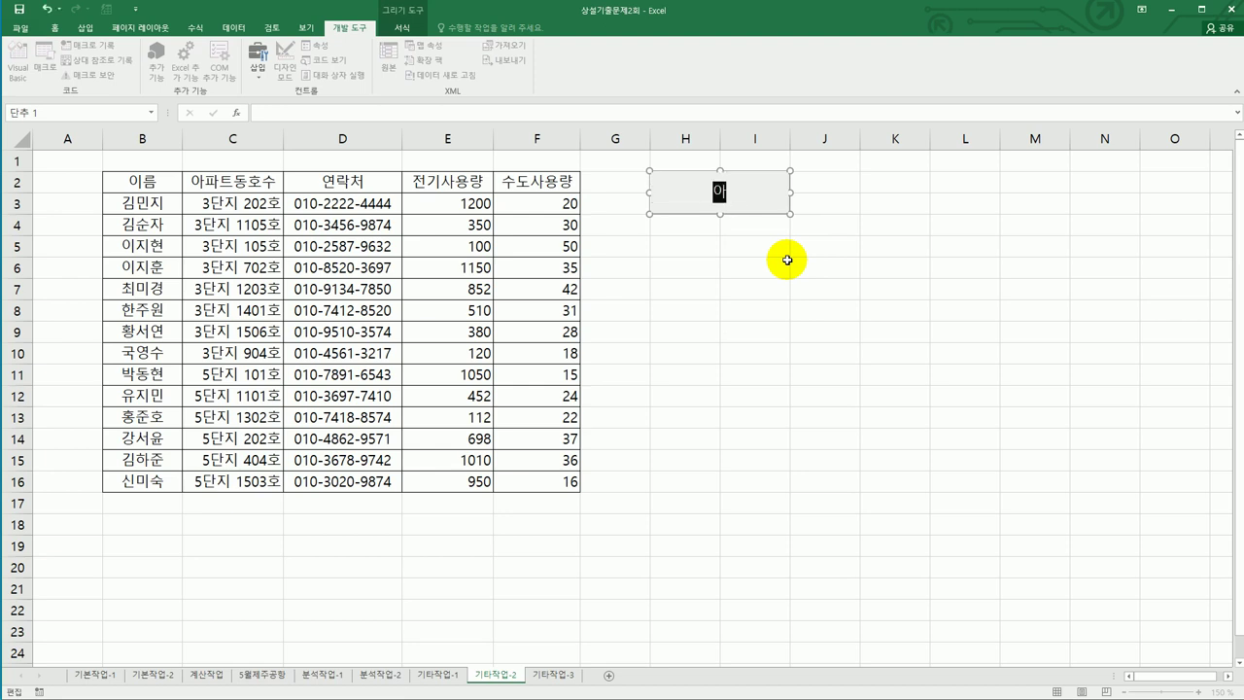
{"action": "type", "text": "파트동호수"}
{"action": "left_click", "coordinate": [767, 311]}
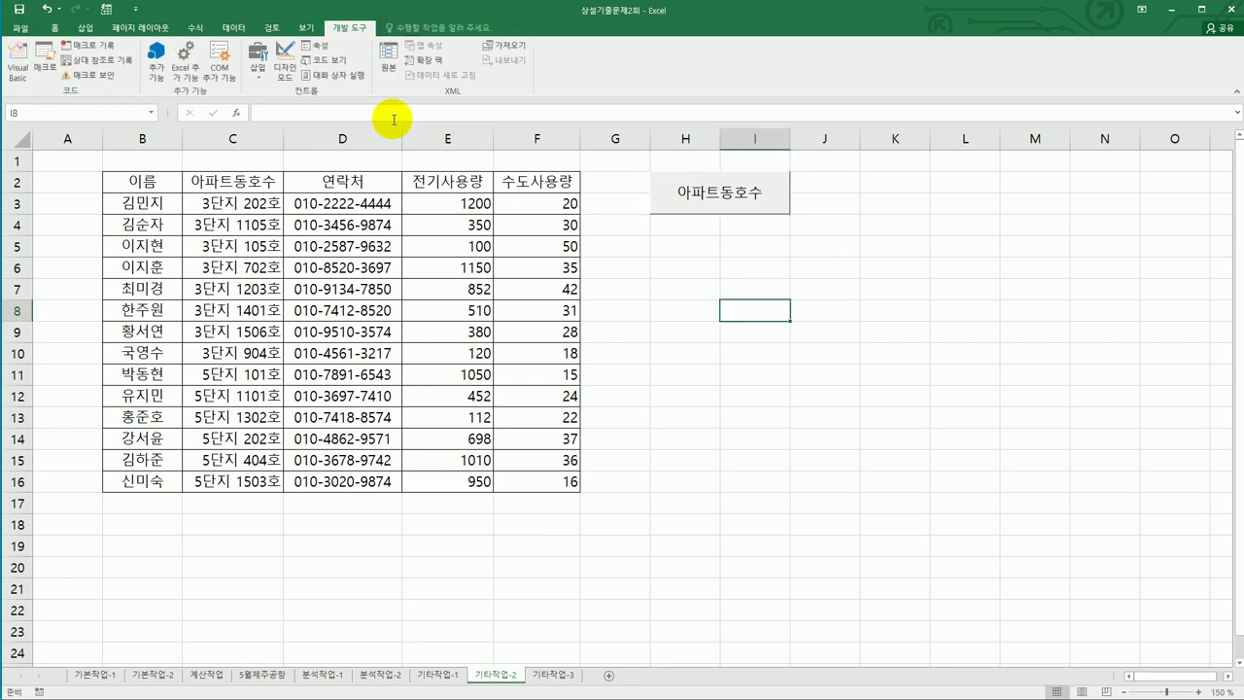
Step: Insert a second form-control button over H5:I6, assign a new macro named 전기사용량, and start recording it in the current workbook
{"action": "left_click", "coordinate": [257, 75]}
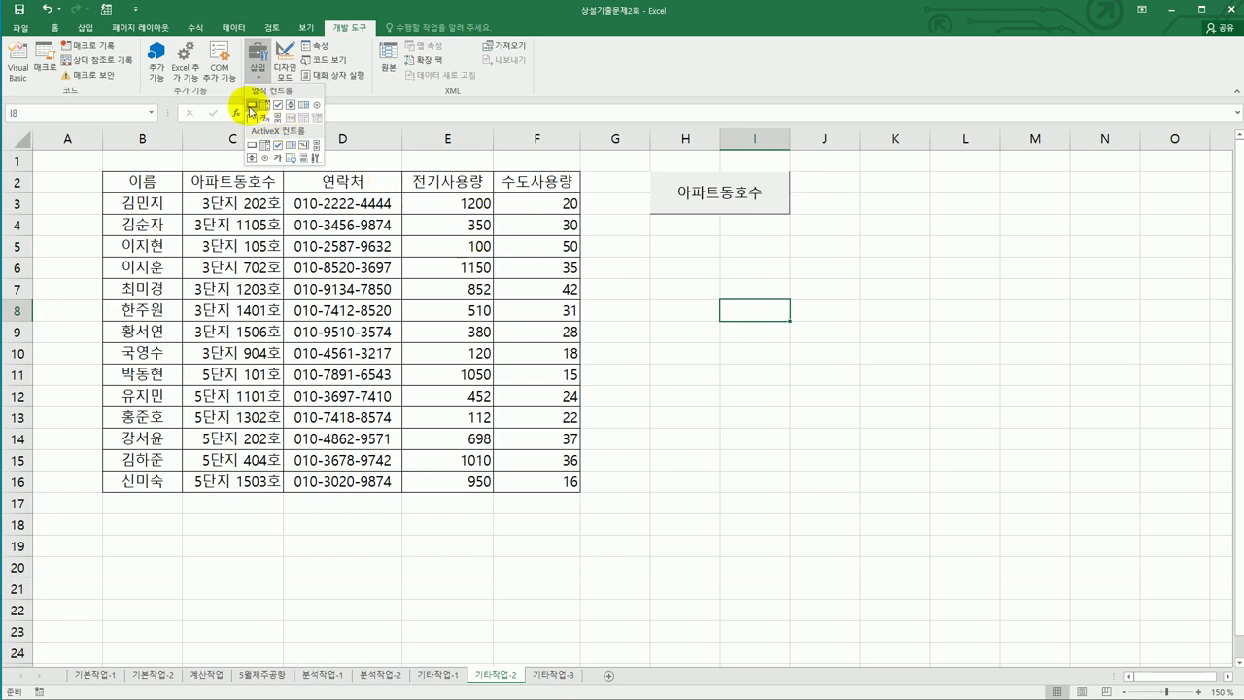
{"action": "left_click", "coordinate": [250, 107]}
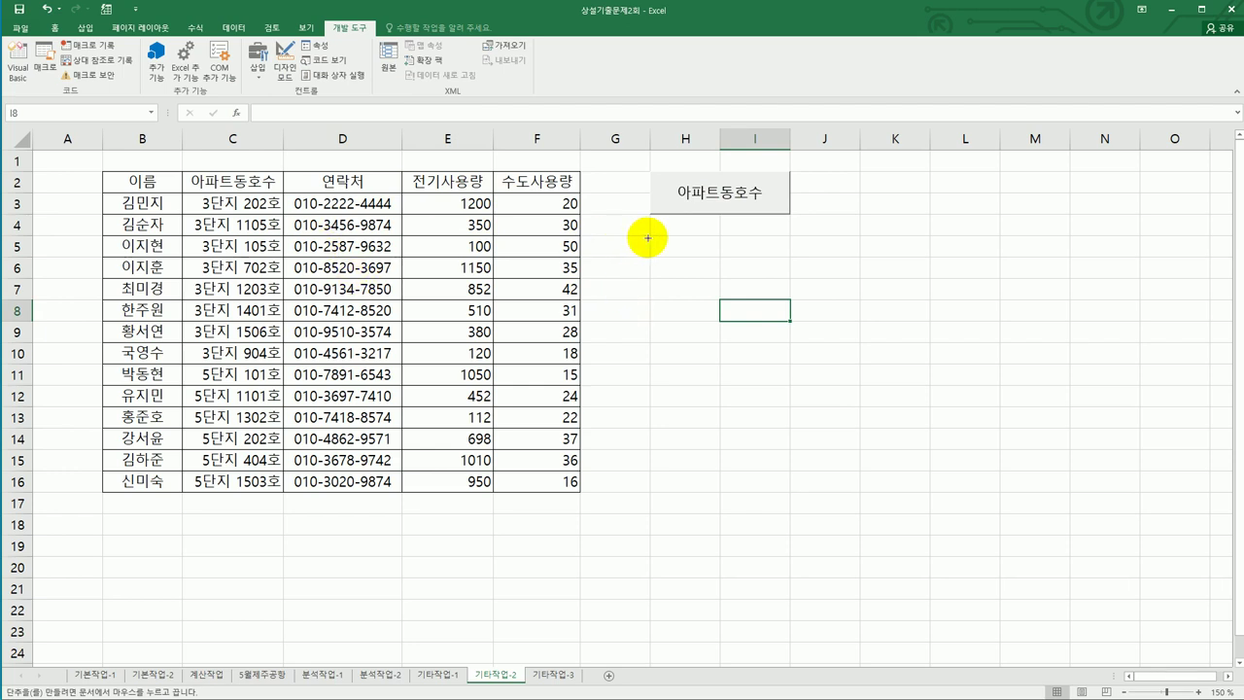
{"action": "left_click_drag", "start_coordinate": [649, 238], "coordinate": [767, 275]}
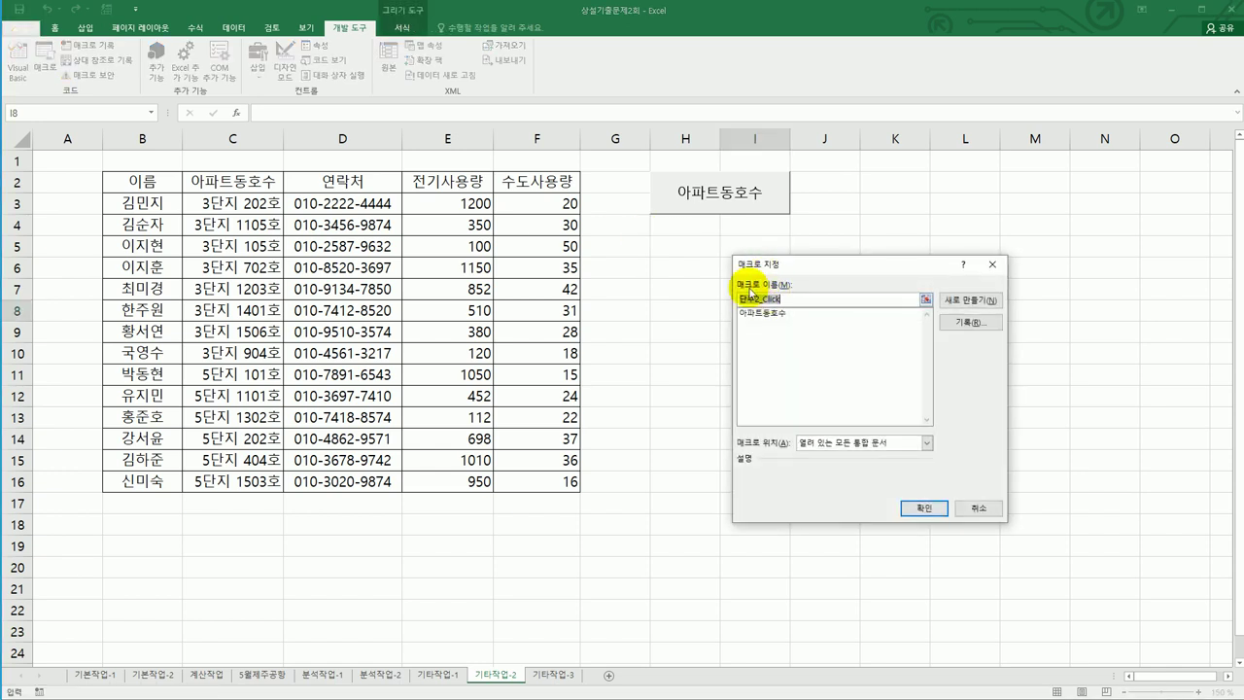
{"action": "type", "text": "전기사용량"}
{"action": "left_click", "coordinate": [970, 321]}
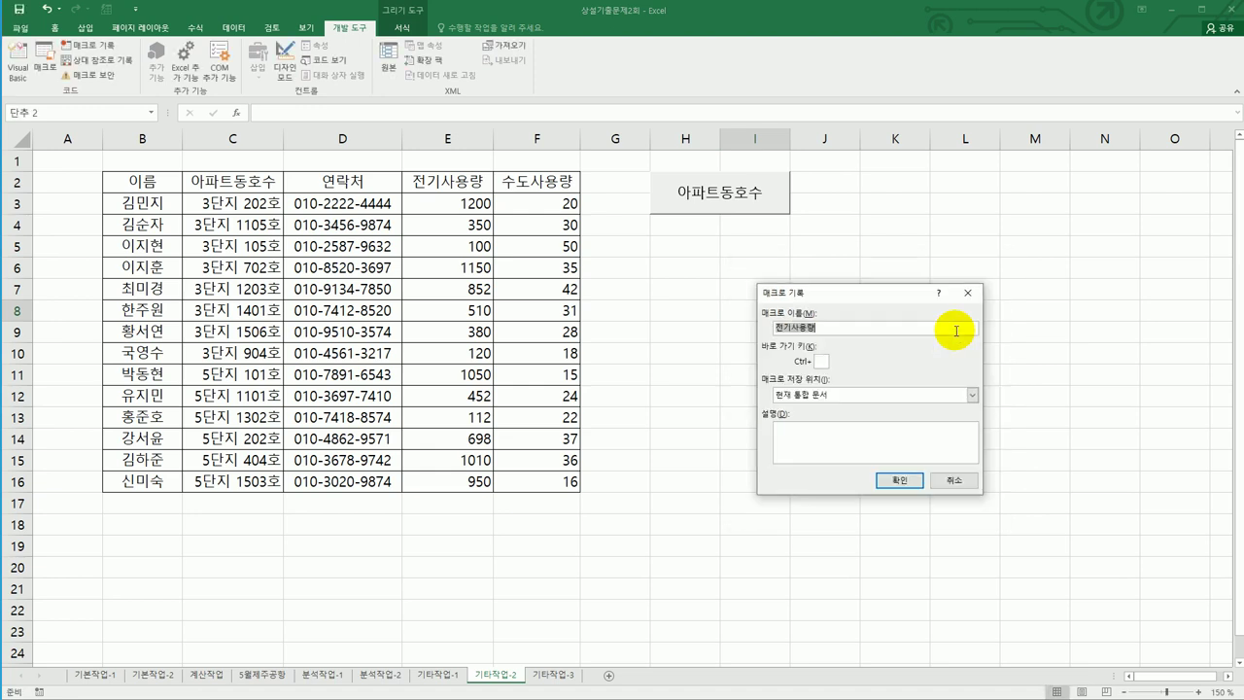
{"action": "left_click", "coordinate": [879, 480]}
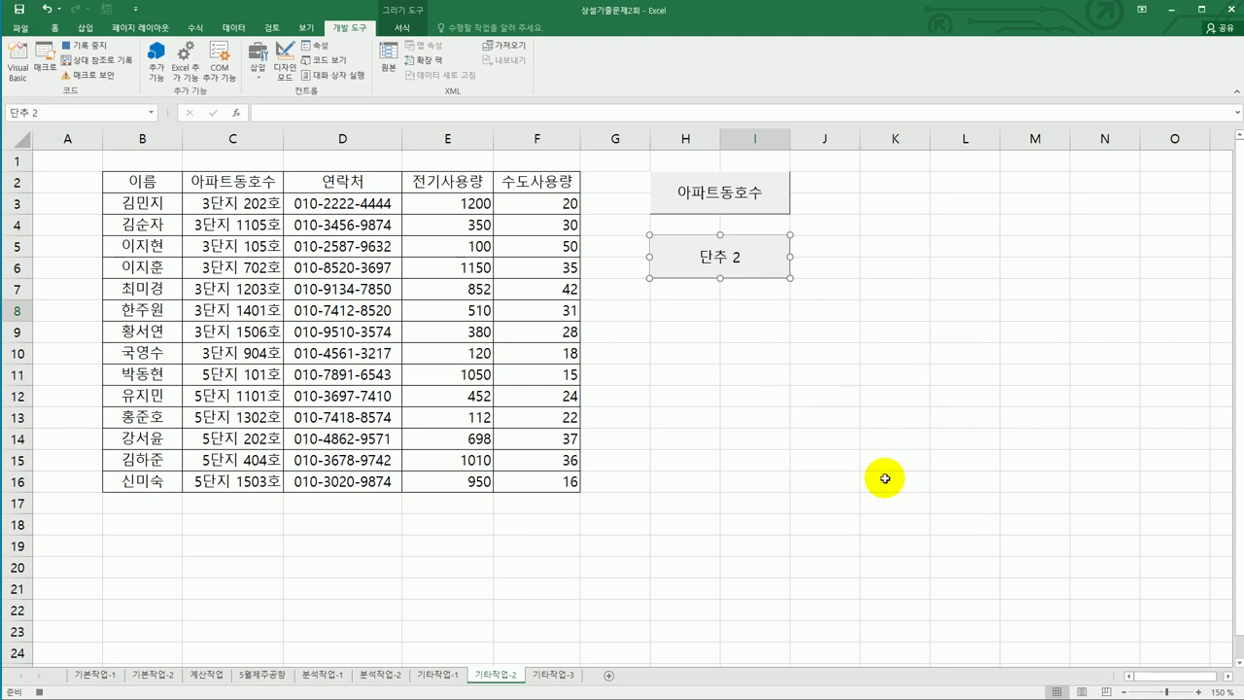
Step: Draft a custom number format for E3:E16 with the first section [빨강][>=1000]#,##0
{"action": "left_click_drag", "start_coordinate": [477, 205], "coordinate": [467, 478]}
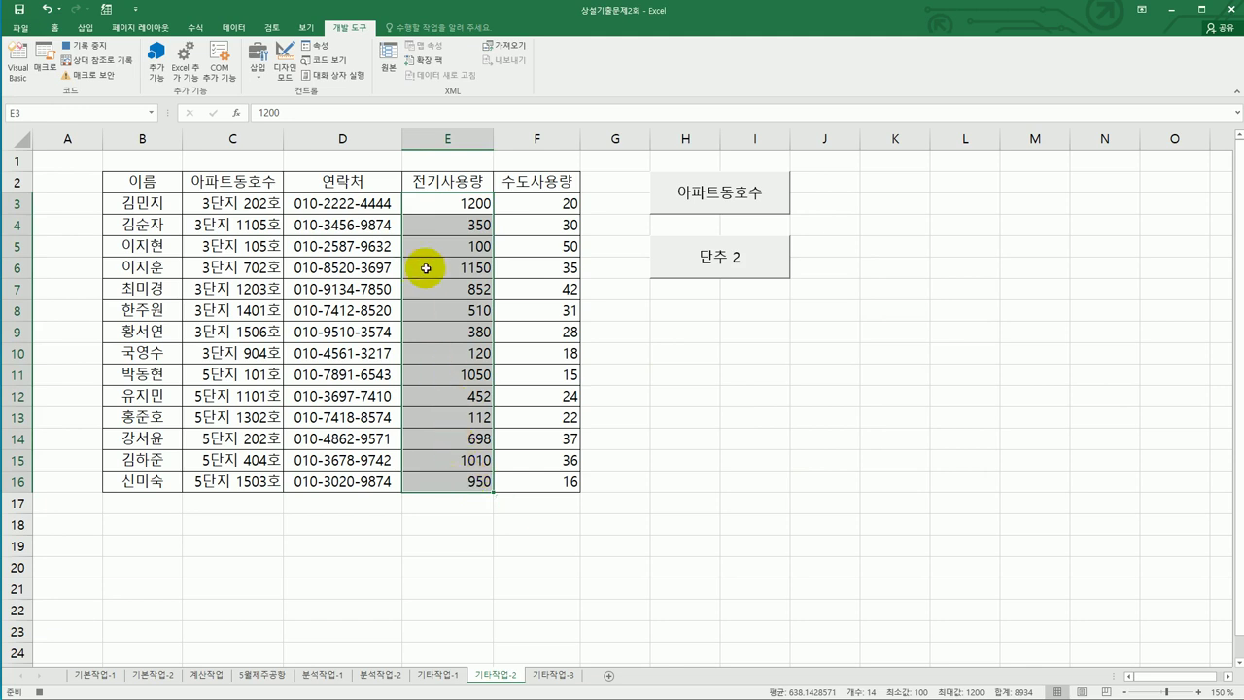
{"action": "right_click", "coordinate": [457, 269]}
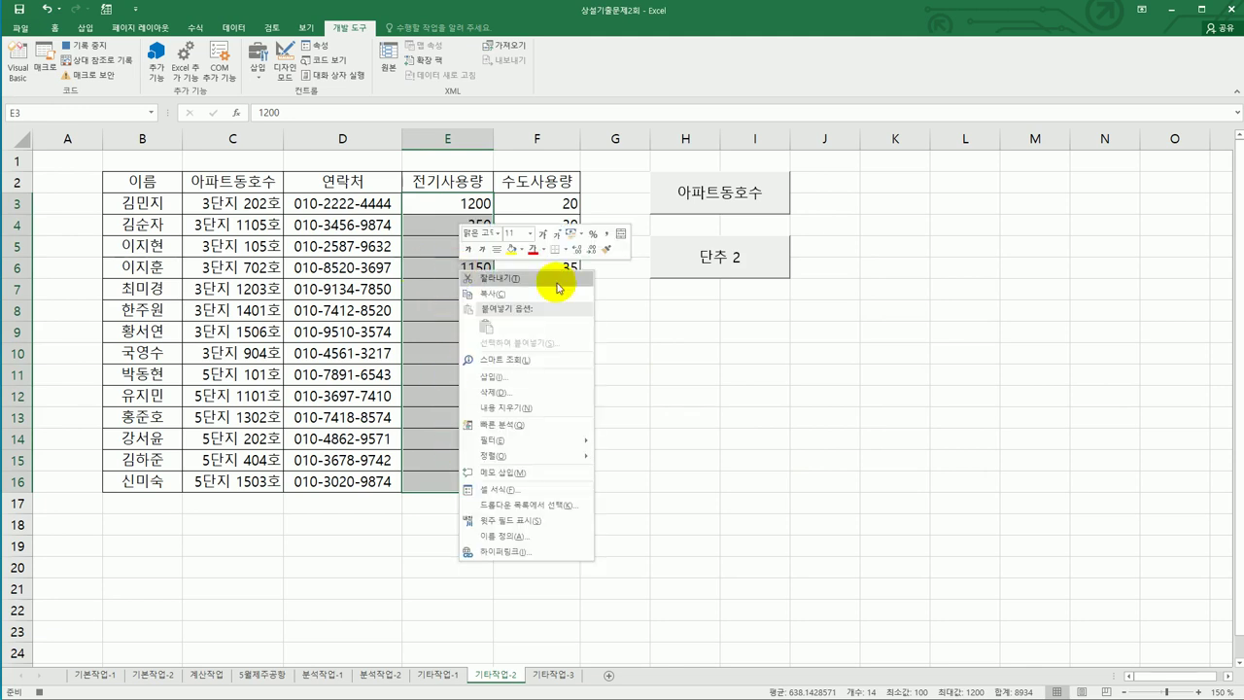
{"action": "left_click", "coordinate": [537, 481]}
{"action": "left_click_drag", "start_coordinate": [551, 314], "coordinate": [352, 275]}
{"action": "left_click", "coordinate": [272, 388]}
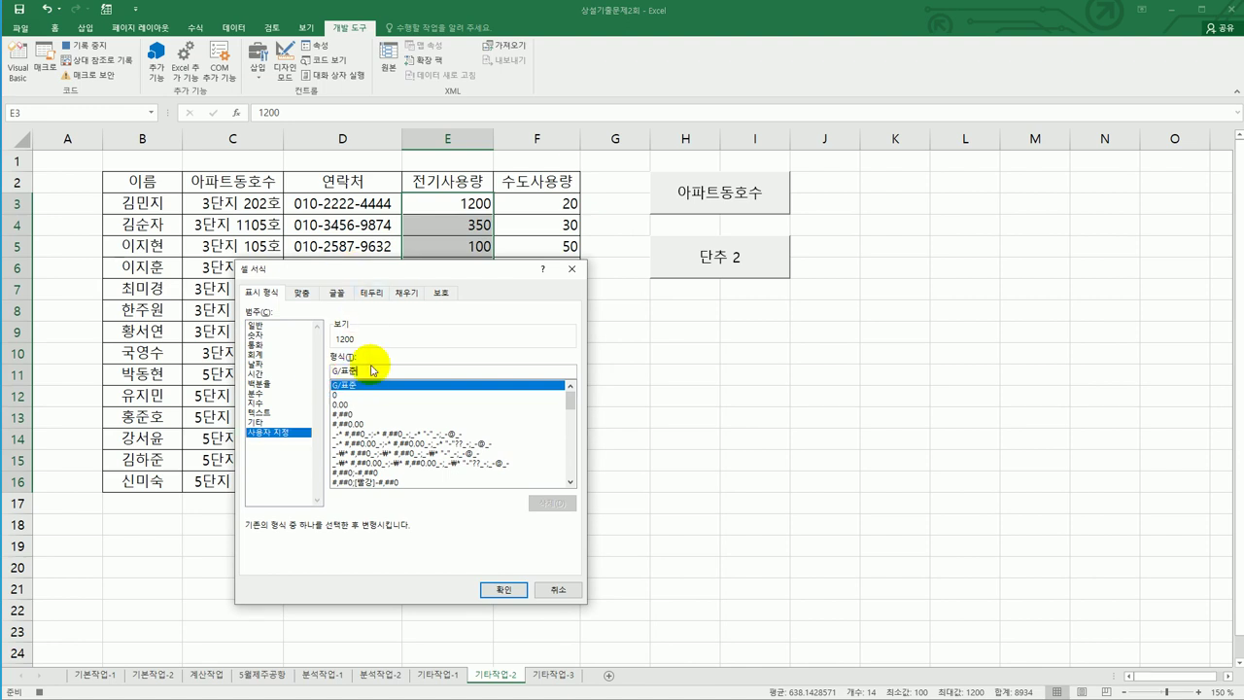
{"action": "left_click_drag", "start_coordinate": [375, 370], "coordinate": [307, 372]}
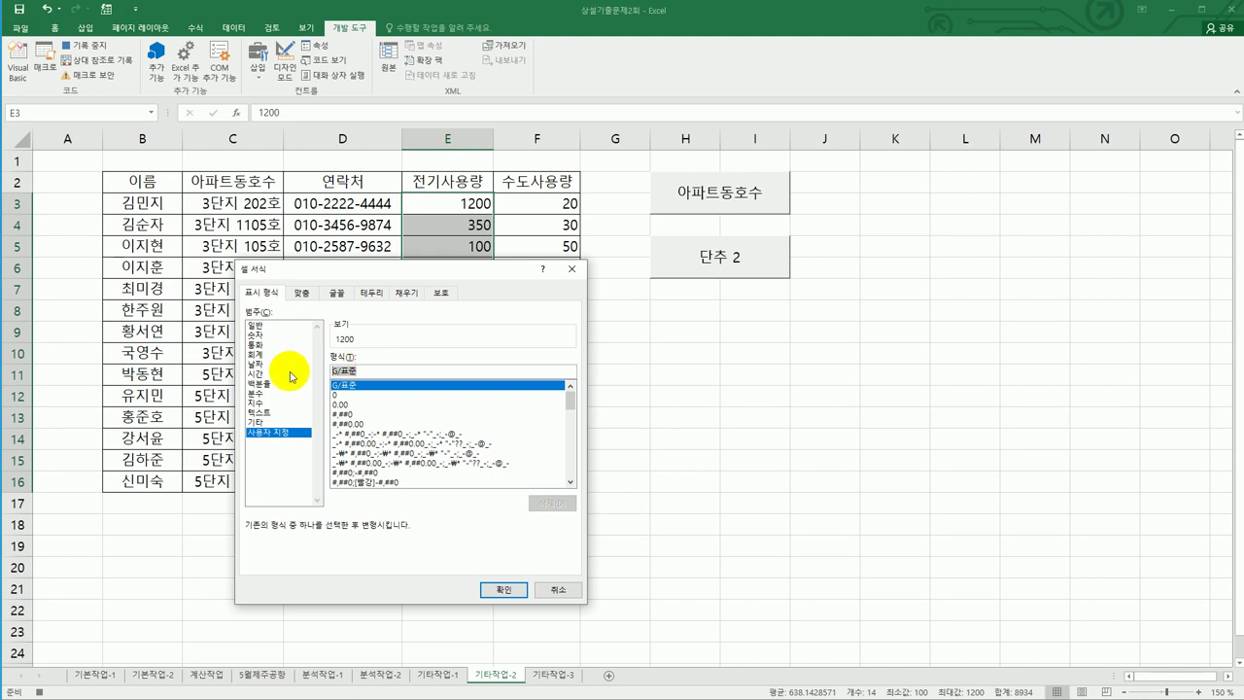
{"action": "type", "text": "#"}
{"action": "type", "text": "빠"}
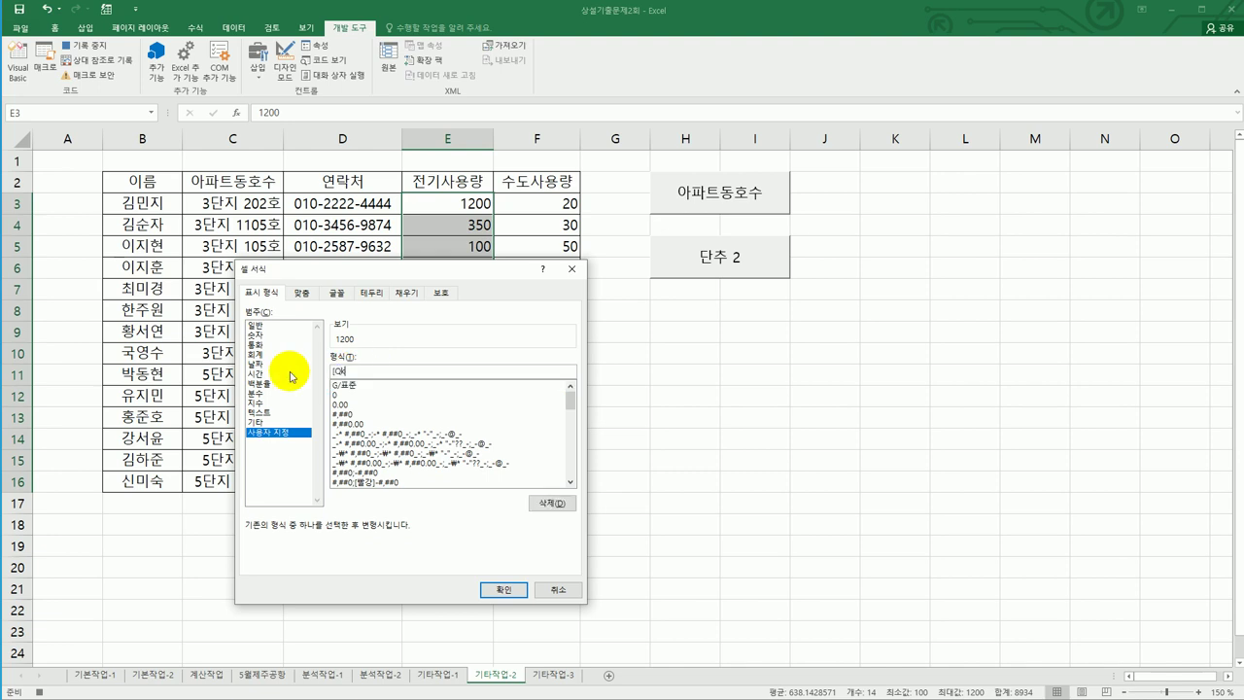
{"action": "type", "text": "ㄹ강]"}
{"action": "type", "text": "[>=1000"}
{"action": "type", "text": "]#"}
{"action": "type", "text": ",###"}
{"action": "key", "text": "BackSpace"}
{"action": "type", "text": "0"}
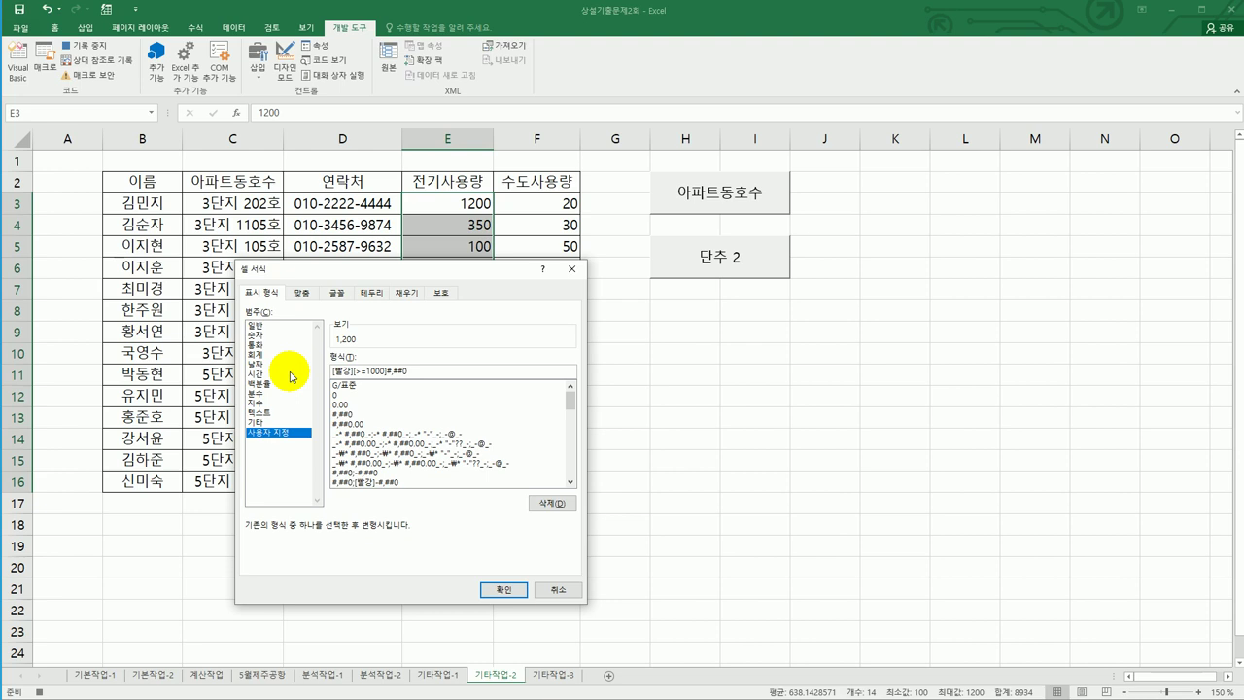
Step: Insert the quoted symbol "★" before #,##0 in the custom format code for E3:E16
{"action": "left_click", "coordinate": [387, 369]}
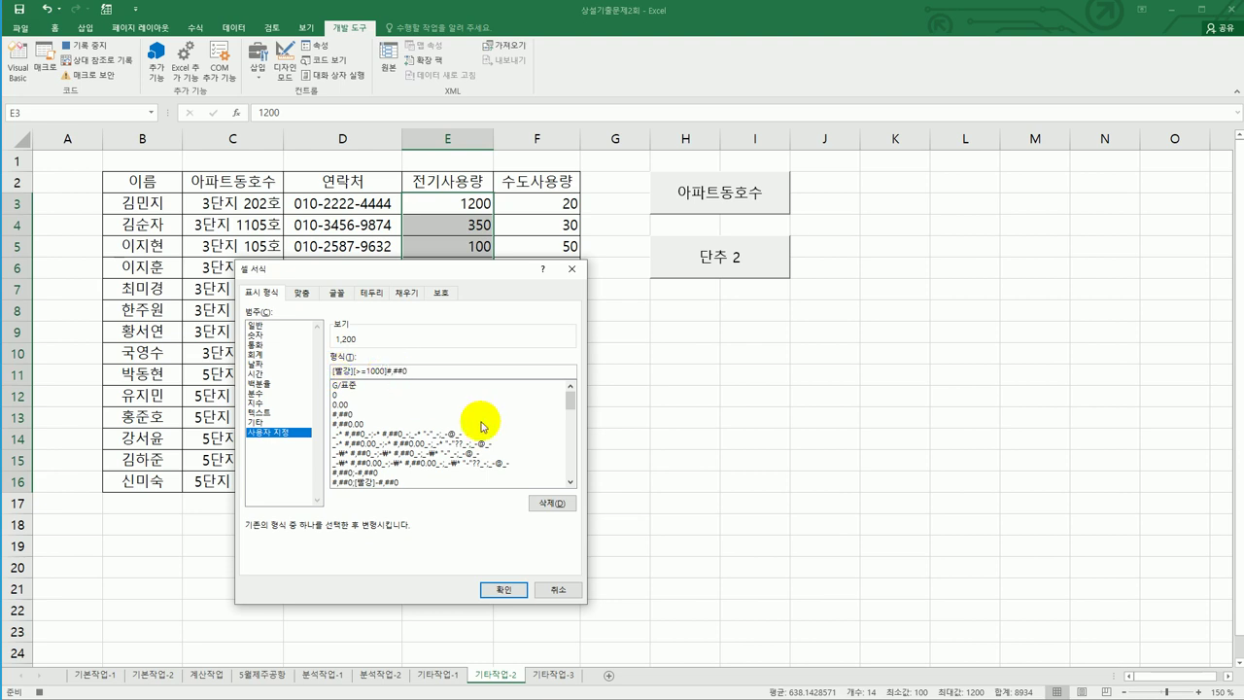
{"action": "type", "text": "\"ㅁ"}
{"action": "key", "text": "Hangul_Hanja"}
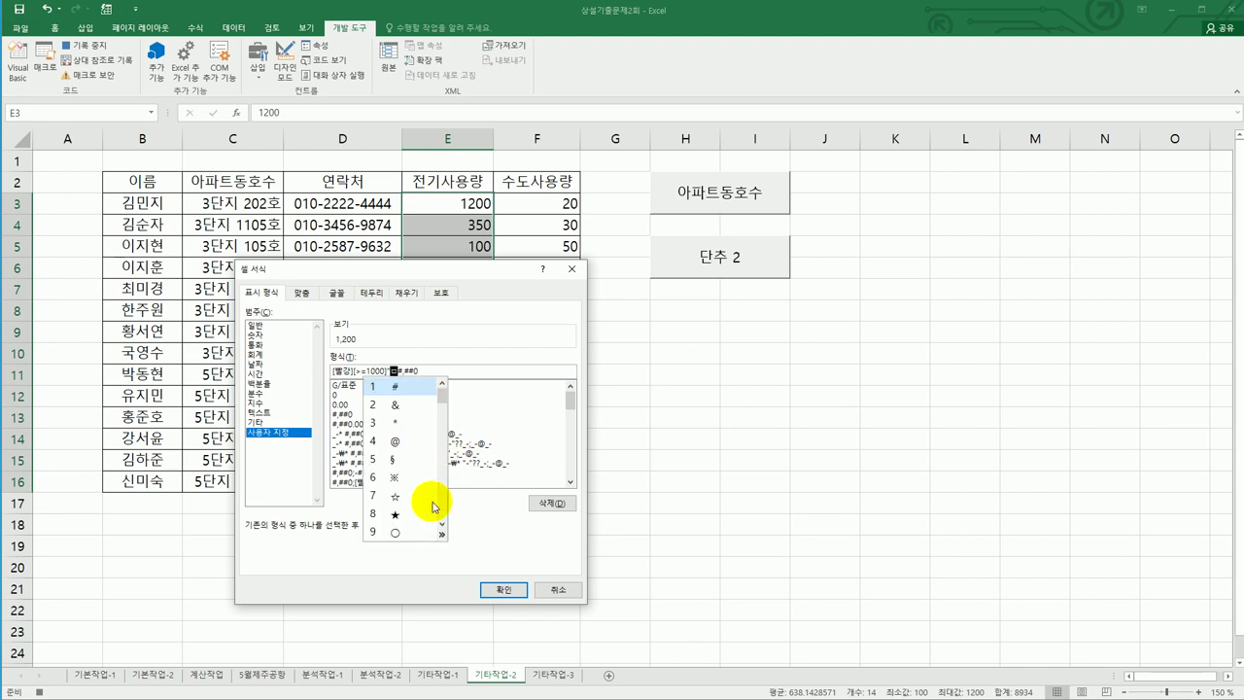
{"action": "left_click", "coordinate": [412, 514]}
{"action": "type", "text": "\""}
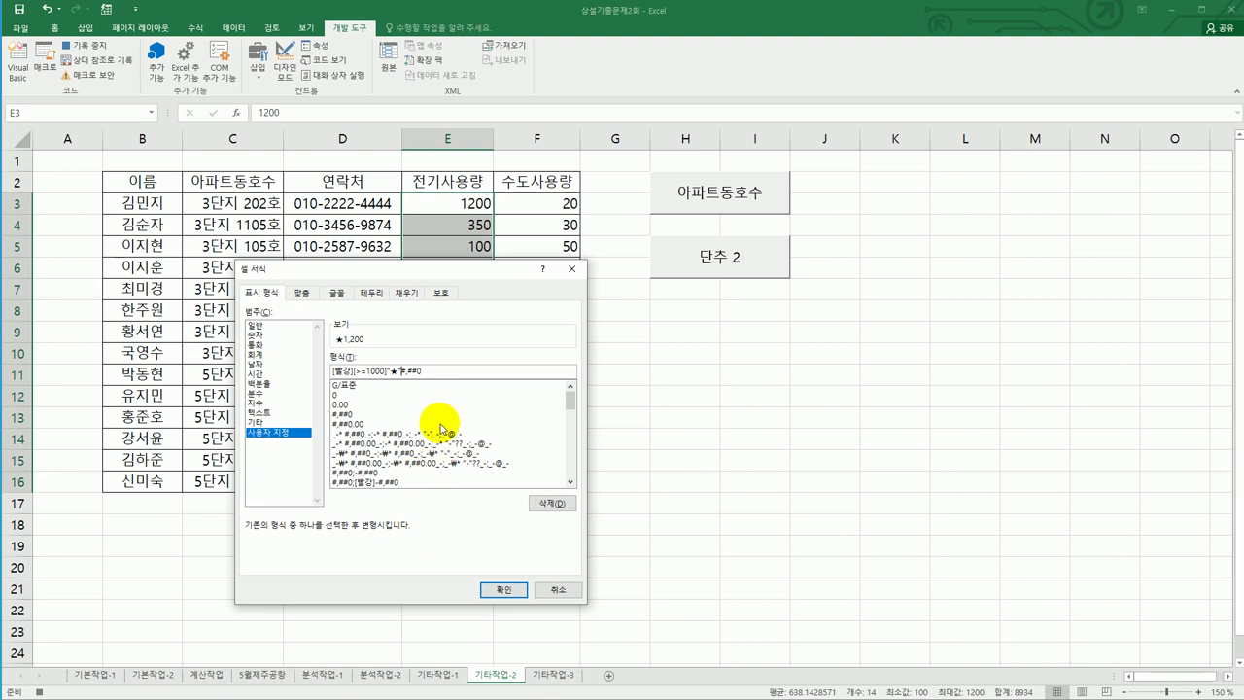
Step: Extend the format code with a second section [파랑][<150]"☆"0 and a third section 0
{"action": "left_click", "coordinate": [440, 375]}
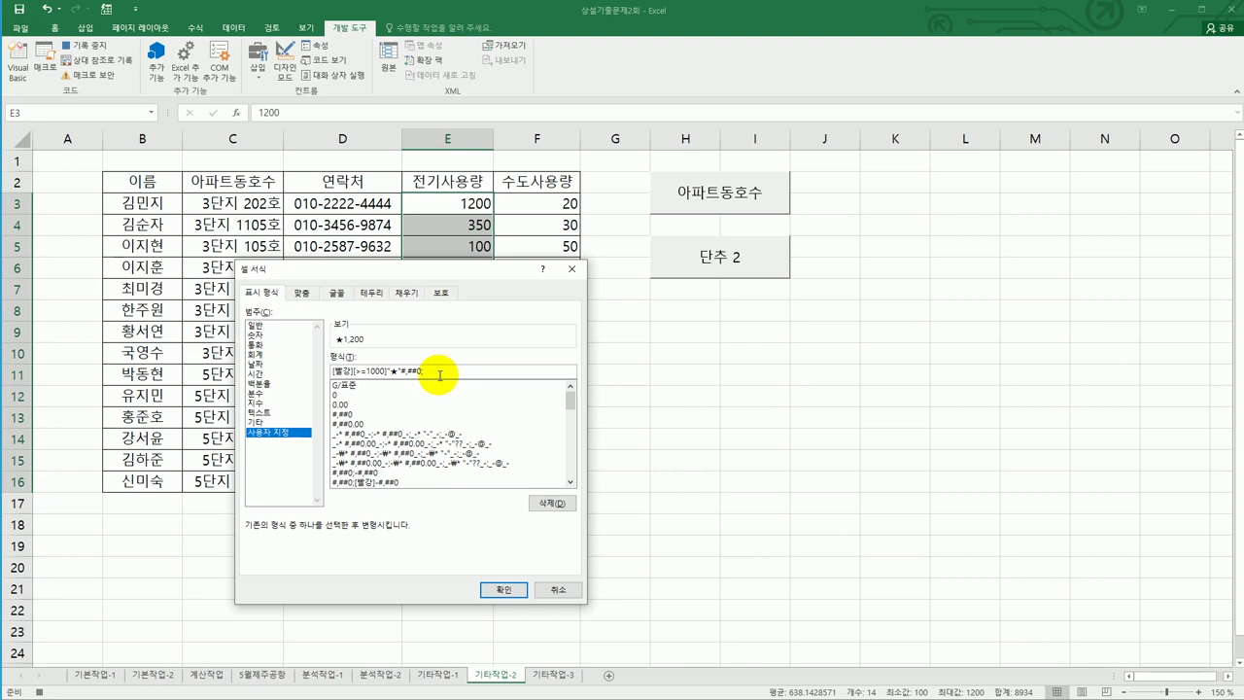
{"action": "type", "text": "#,##0;[파랑][<150"}
{"action": "type", "text": "]\"ㅁ"}
{"action": "key", "text": "Hangul_Hanja"}
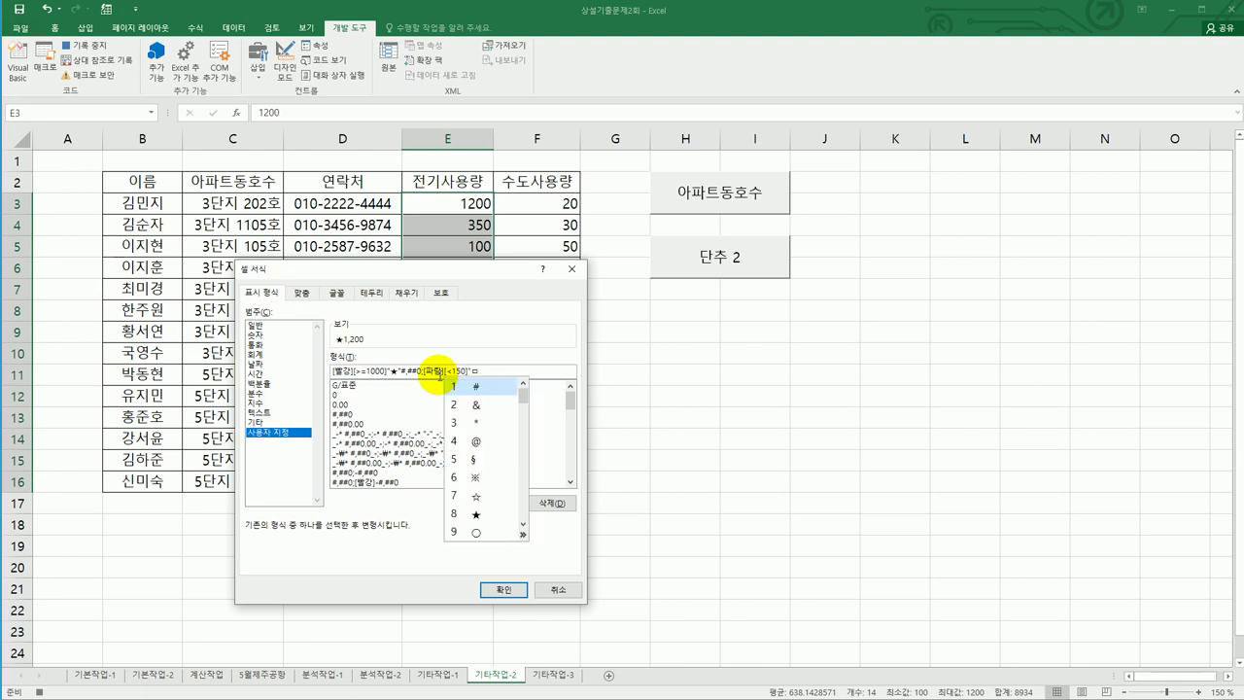
{"action": "left_click", "coordinate": [475, 496]}
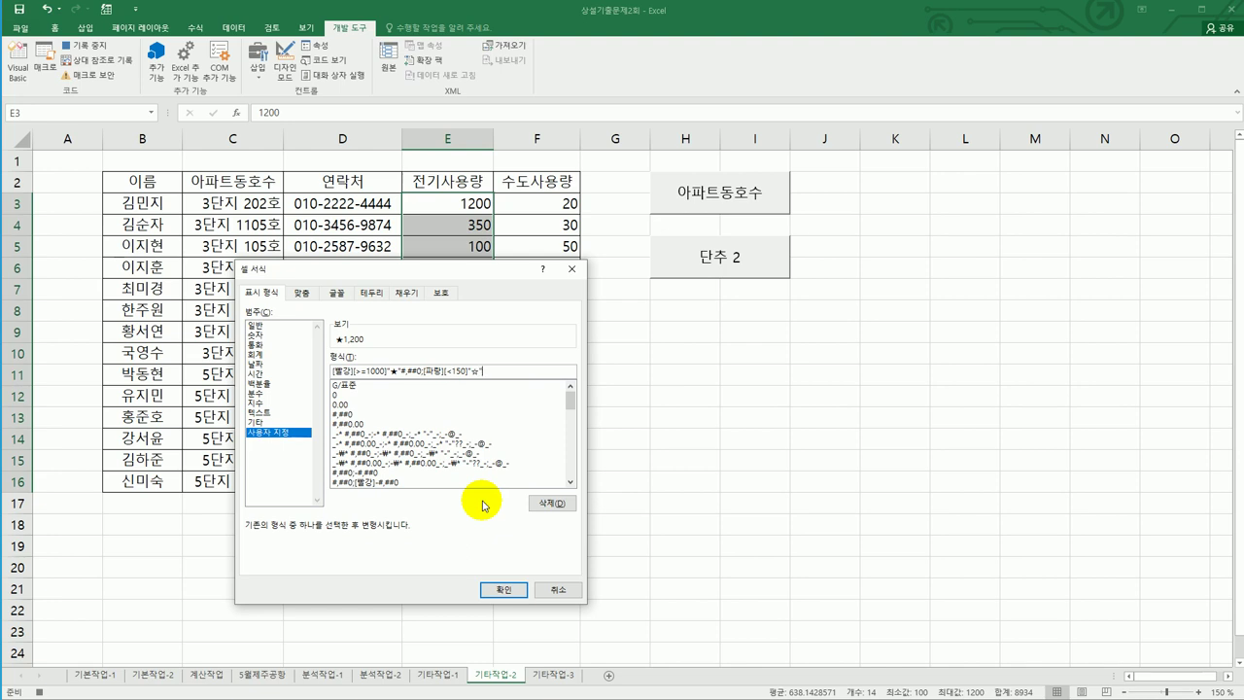
{"action": "type", "text": "\"0;"}
{"action": "type", "text": "0"}
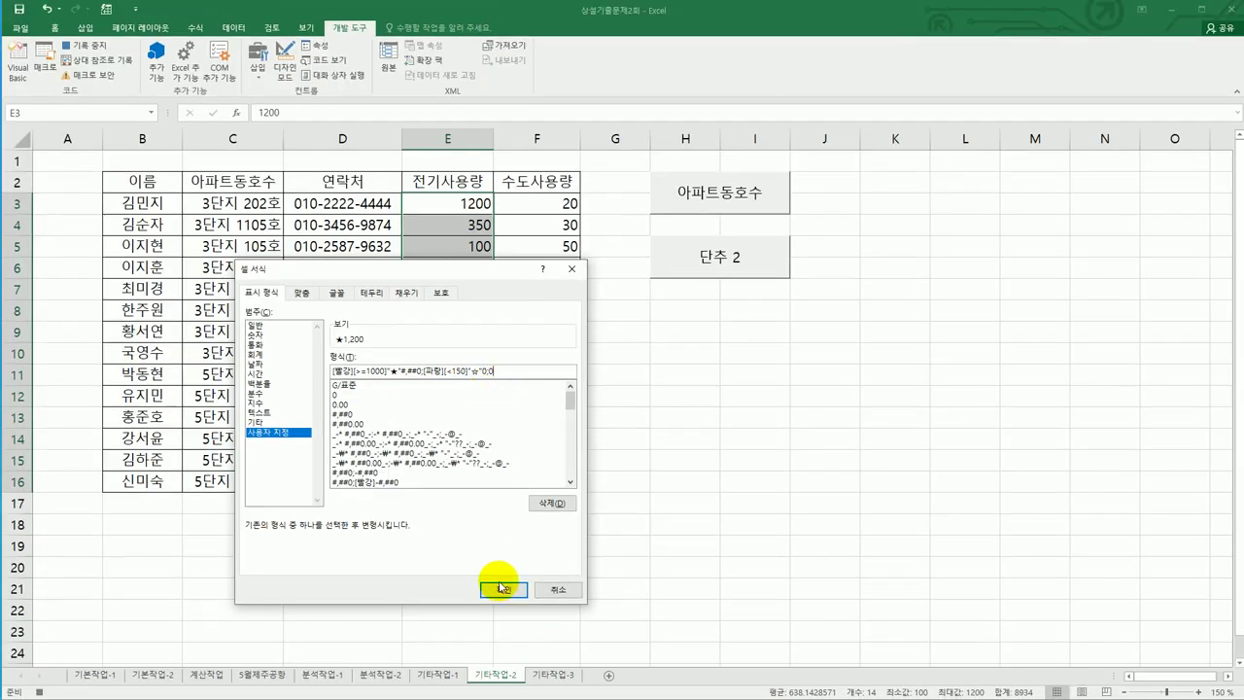
Step: Apply the custom number format to E3:E16 and stop recording the 전기사용량 macro
{"action": "left_click", "coordinate": [500, 588]}
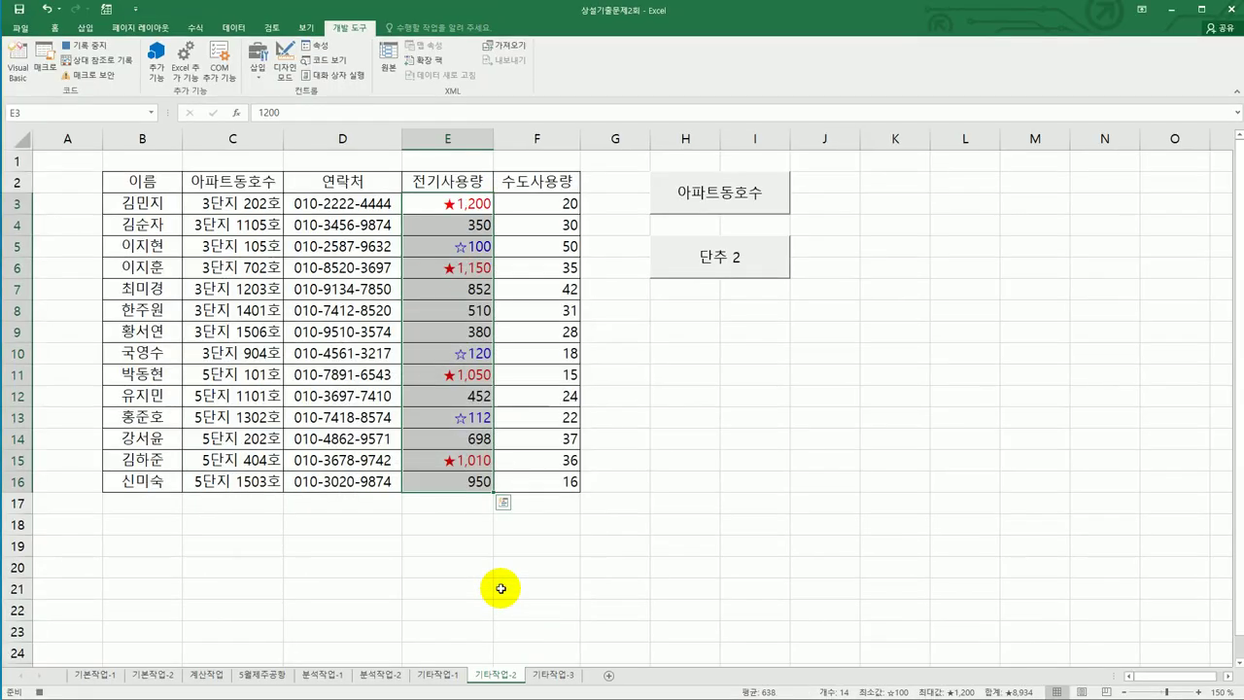
{"action": "left_click", "coordinate": [474, 478]}
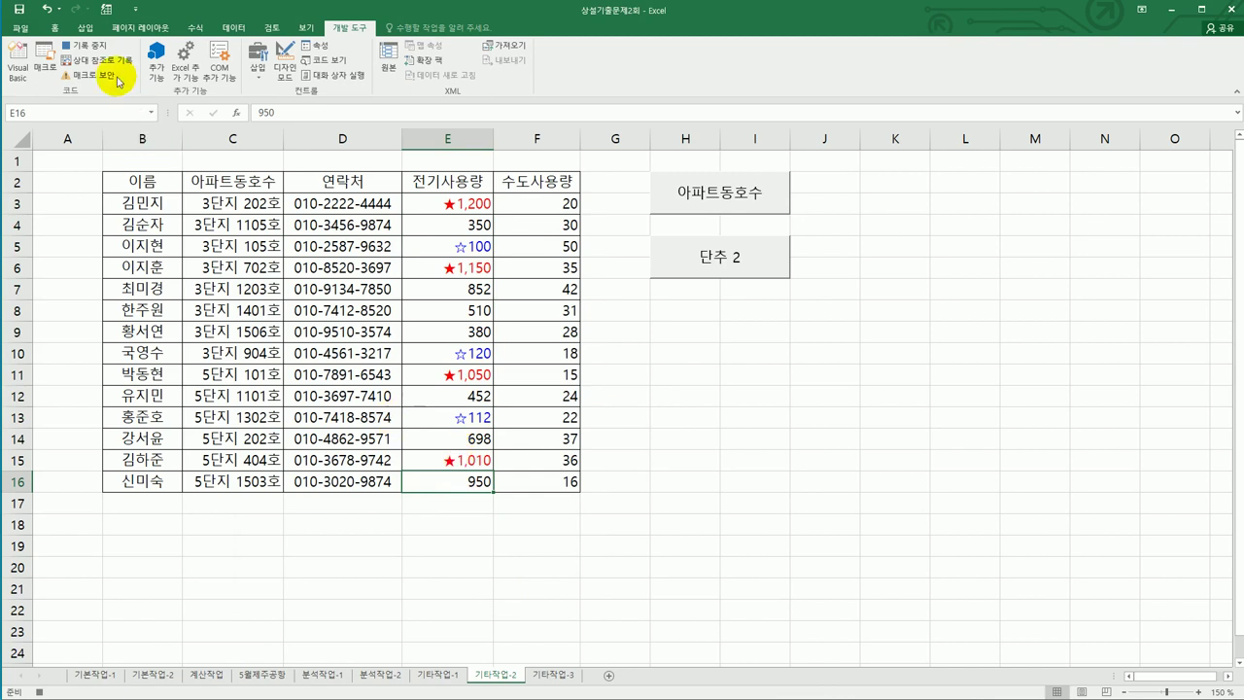
{"action": "left_click", "coordinate": [94, 46]}
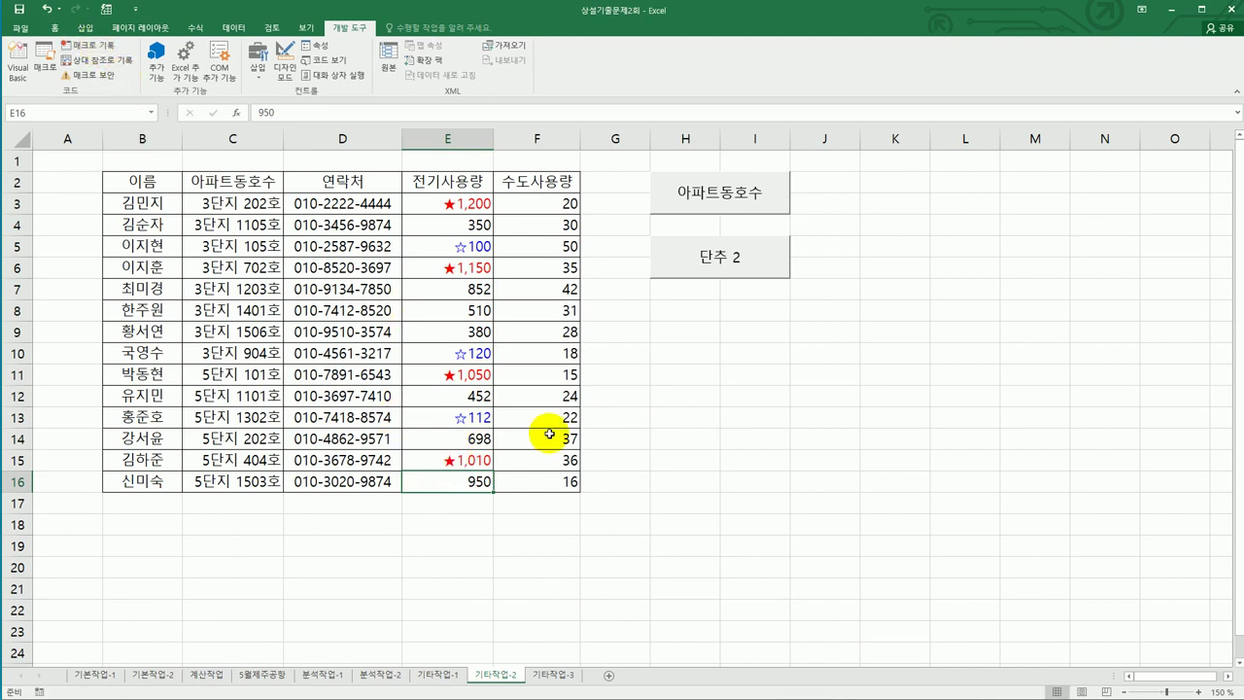
Step: Change the caption of the second button over H5:I6 to 전기사용량
{"action": "right_click", "coordinate": [720, 260]}
{"action": "left_click", "coordinate": [782, 318]}
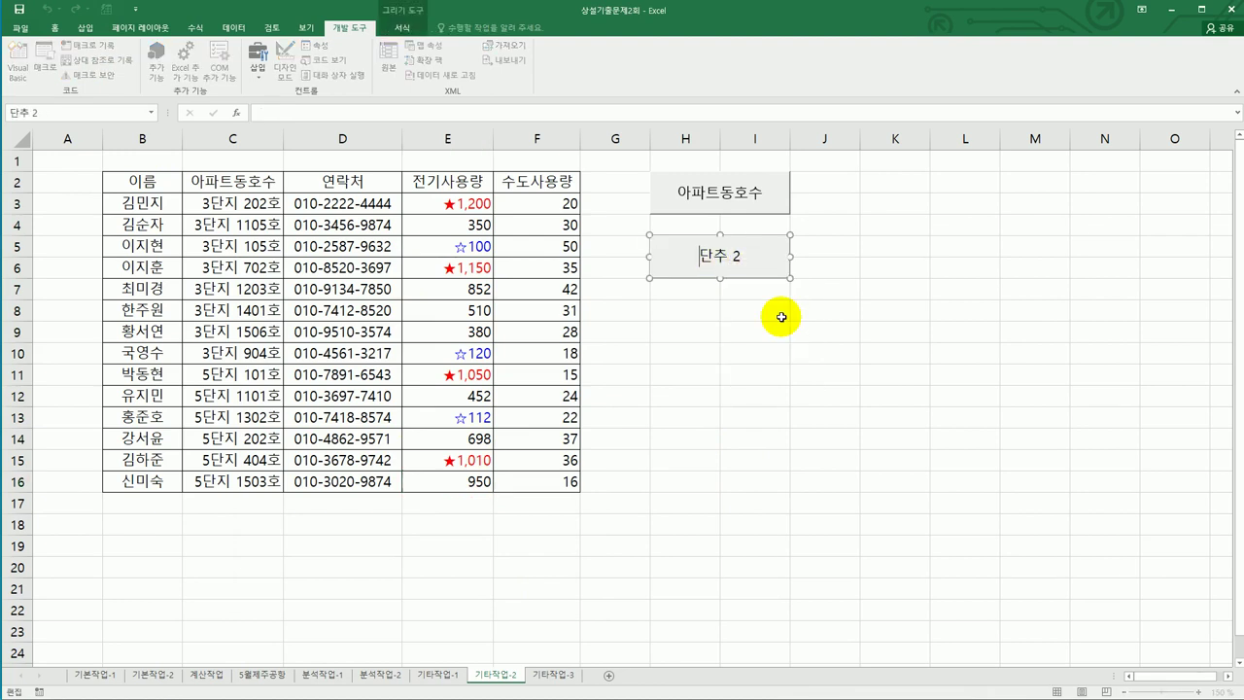
{"action": "key", "text": "ctrl+a"}
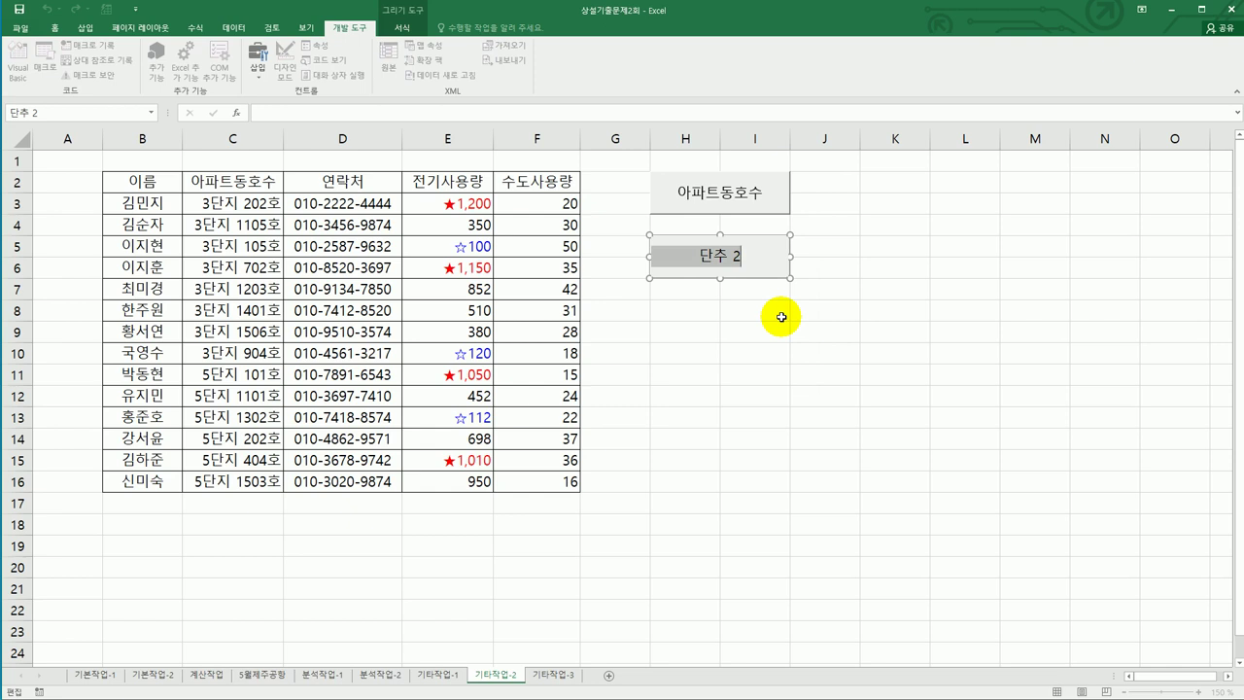
{"action": "type", "text": "전기사용량"}
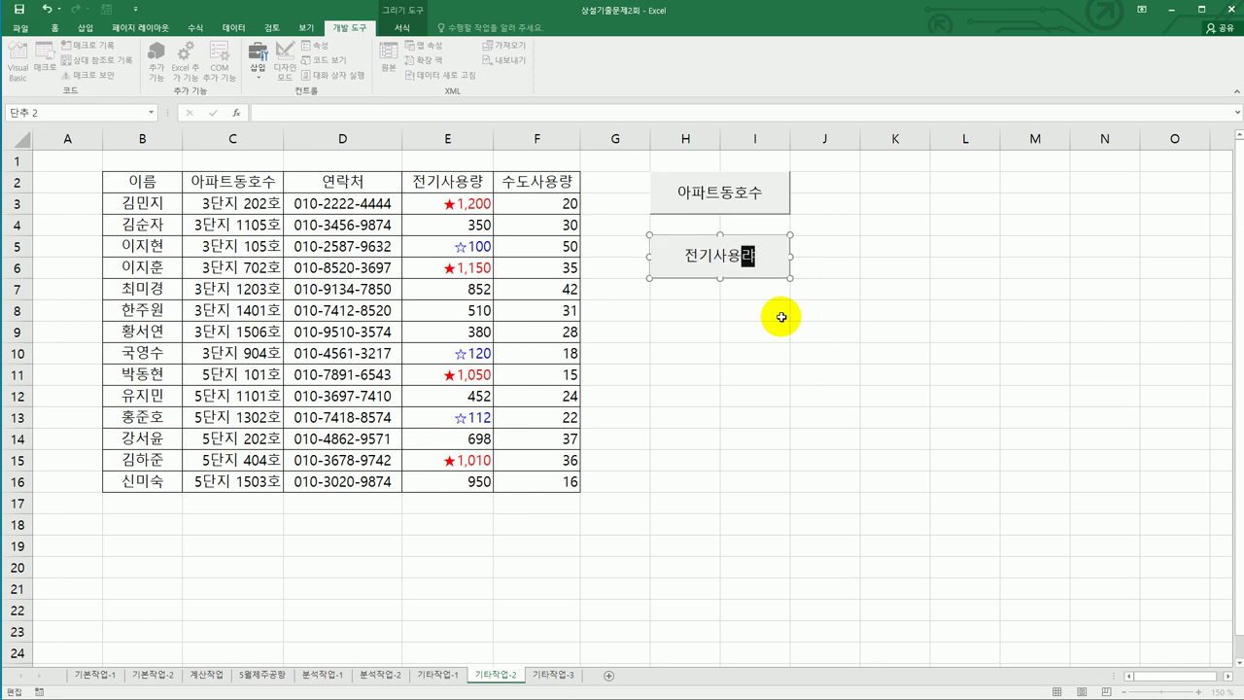
{"action": "left_click", "coordinate": [800, 347]}
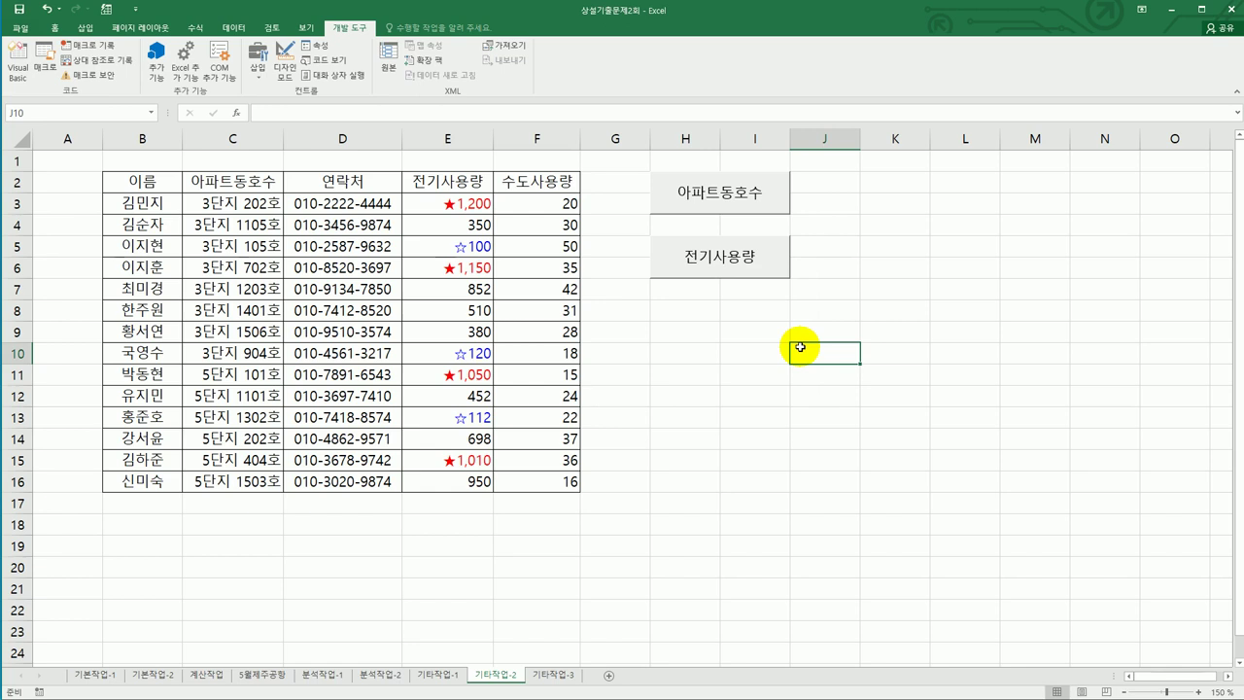
Step: On the 기타작업-3 sheet, turn on design mode and open the click event procedure of the 비엠아이등록 button
{"action": "left_click", "coordinate": [562, 677]}
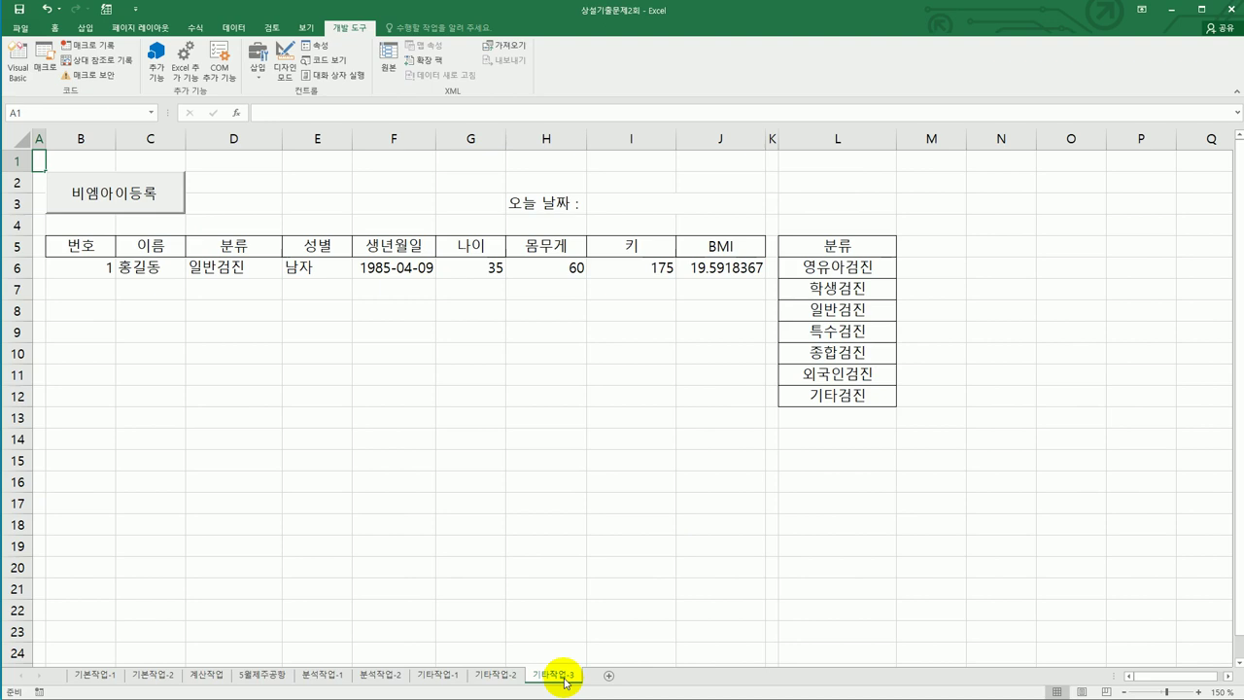
{"action": "left_click", "coordinate": [153, 205]}
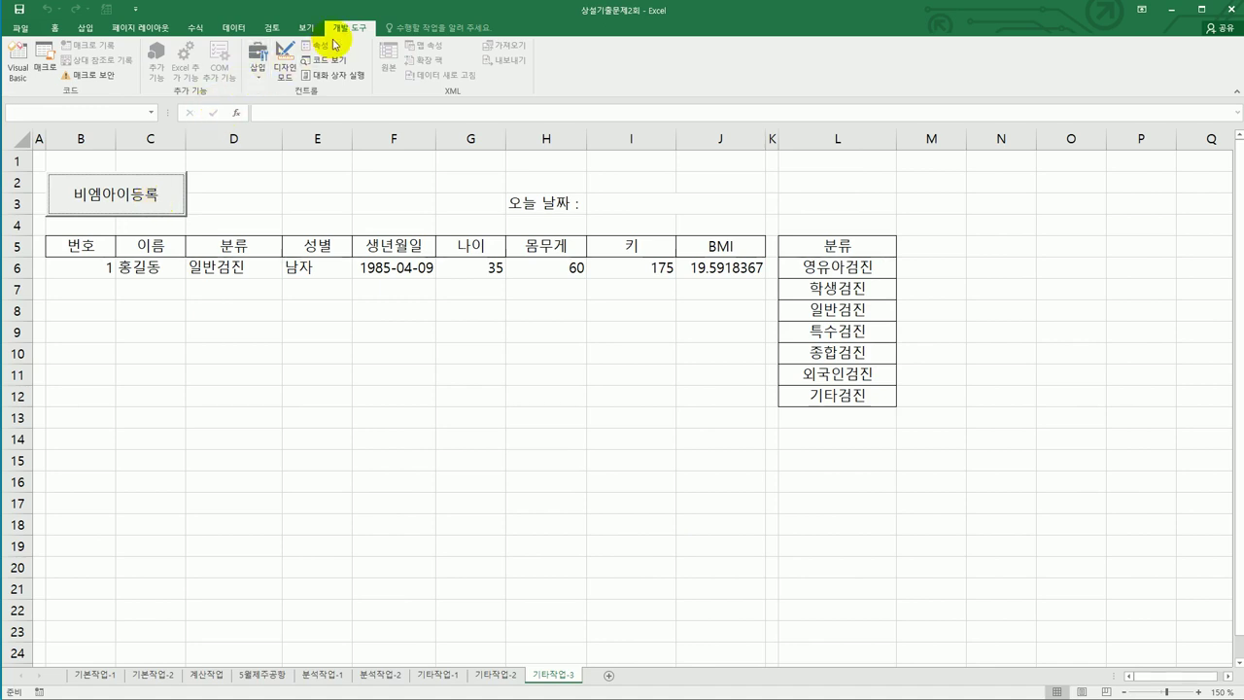
{"action": "left_click", "coordinate": [295, 68]}
{"action": "left_click", "coordinate": [157, 195]}
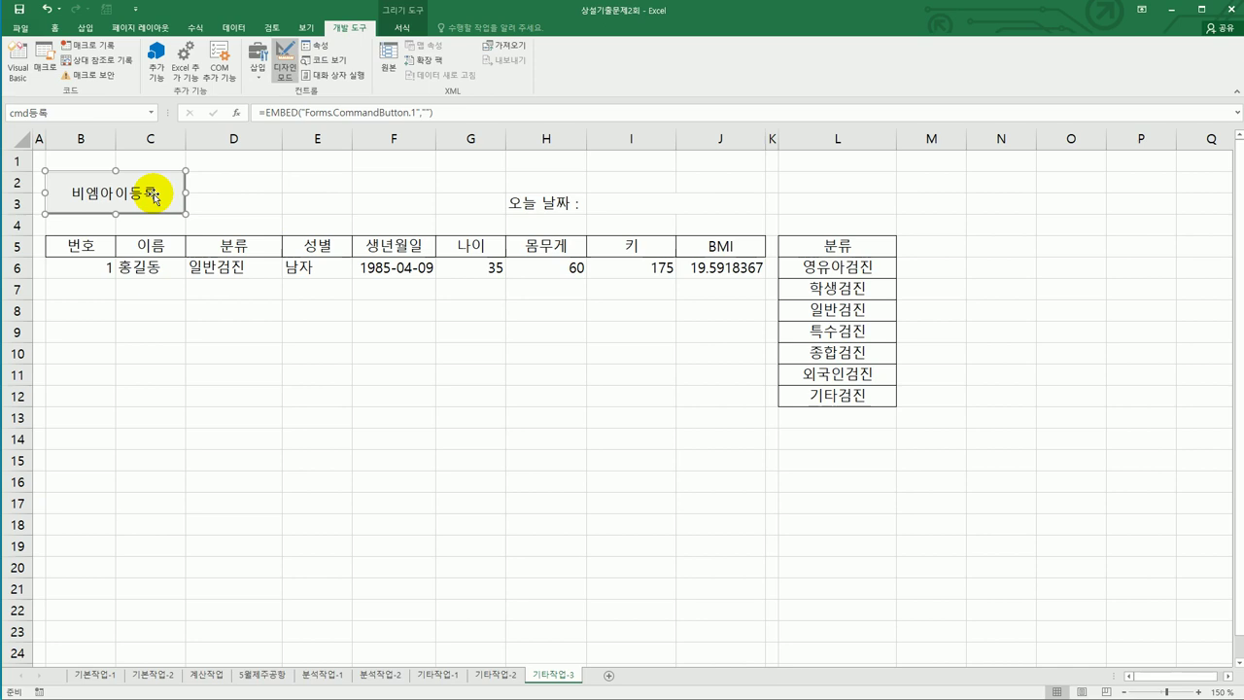
{"action": "double_click", "coordinate": [153, 197]}
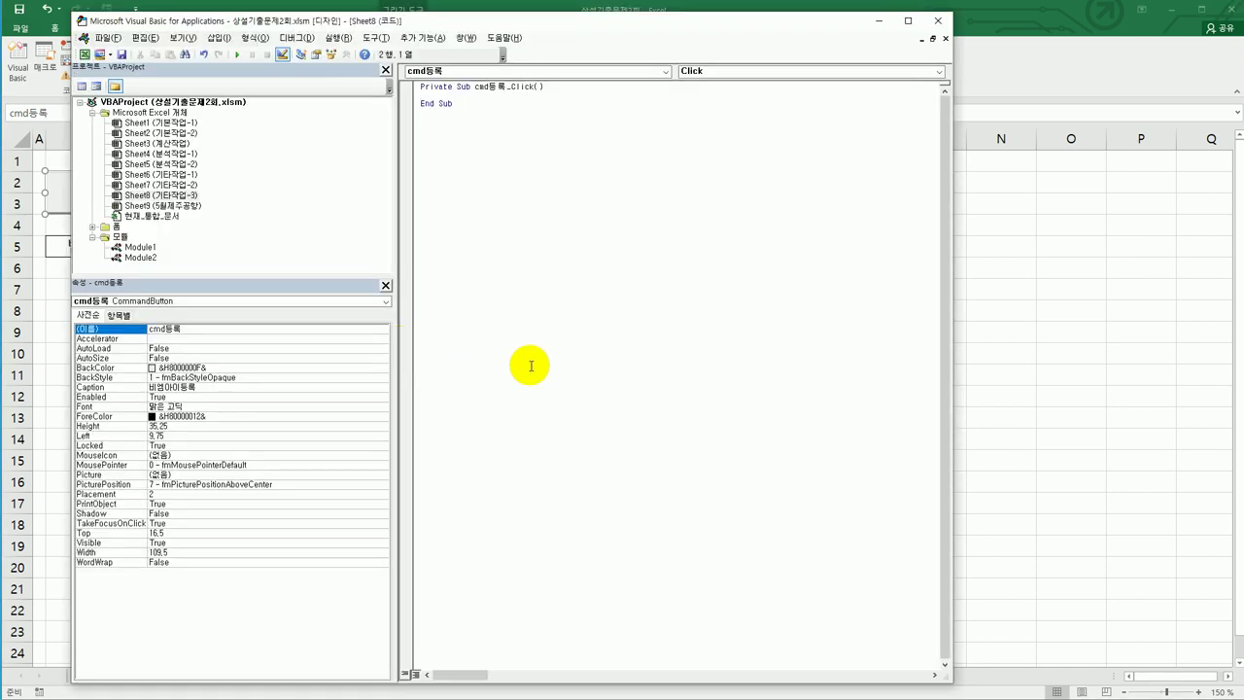
Step: Add the statement 비엠아이등록.Show to the cmd등록_Click procedure and close the code editor
{"action": "type", "text": "비엠아이등록.Show"}
{"action": "left_click", "coordinate": [530, 365]}
{"action": "left_click", "coordinate": [938, 21]}
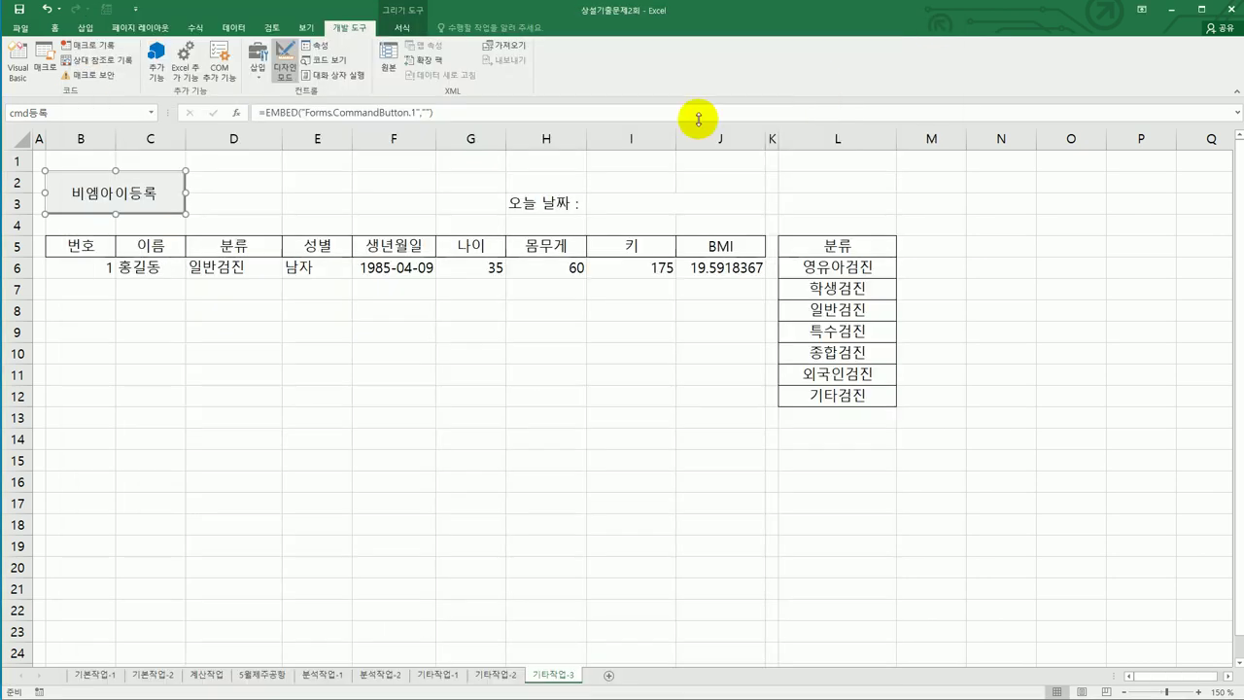
Step: Turn off design mode and test the 비엠아이등록 button by opening its form and closing it again
{"action": "left_click", "coordinate": [281, 63]}
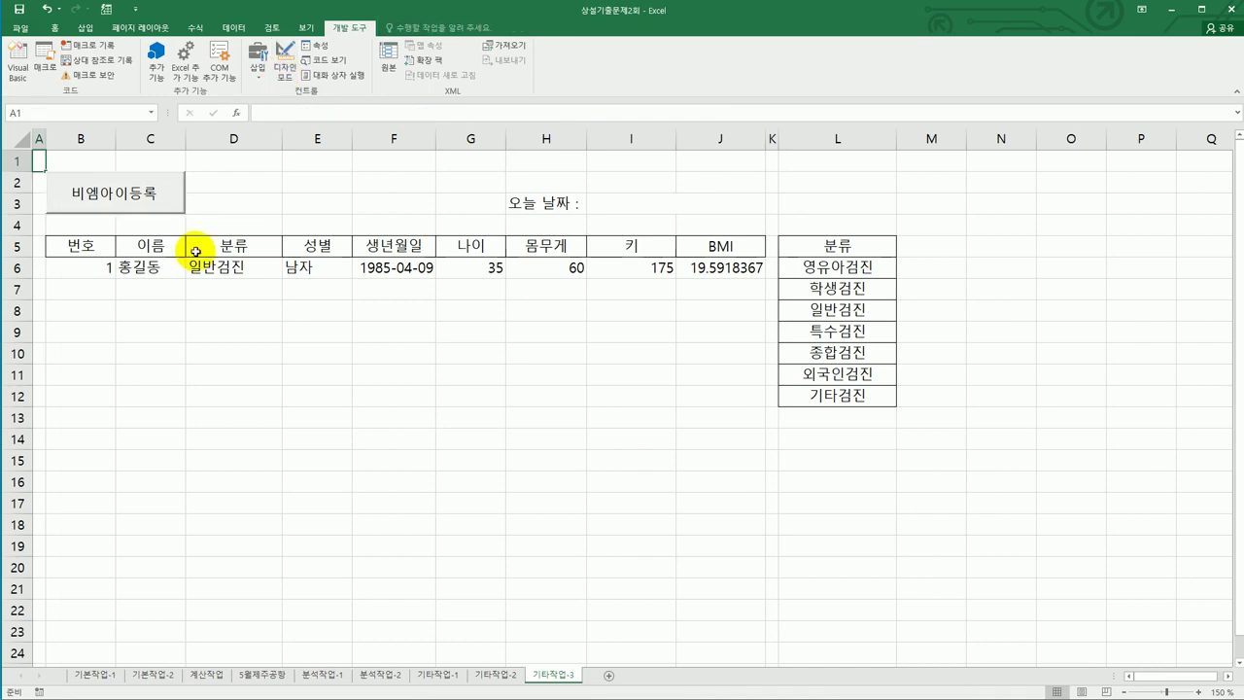
{"action": "left_click", "coordinate": [131, 194]}
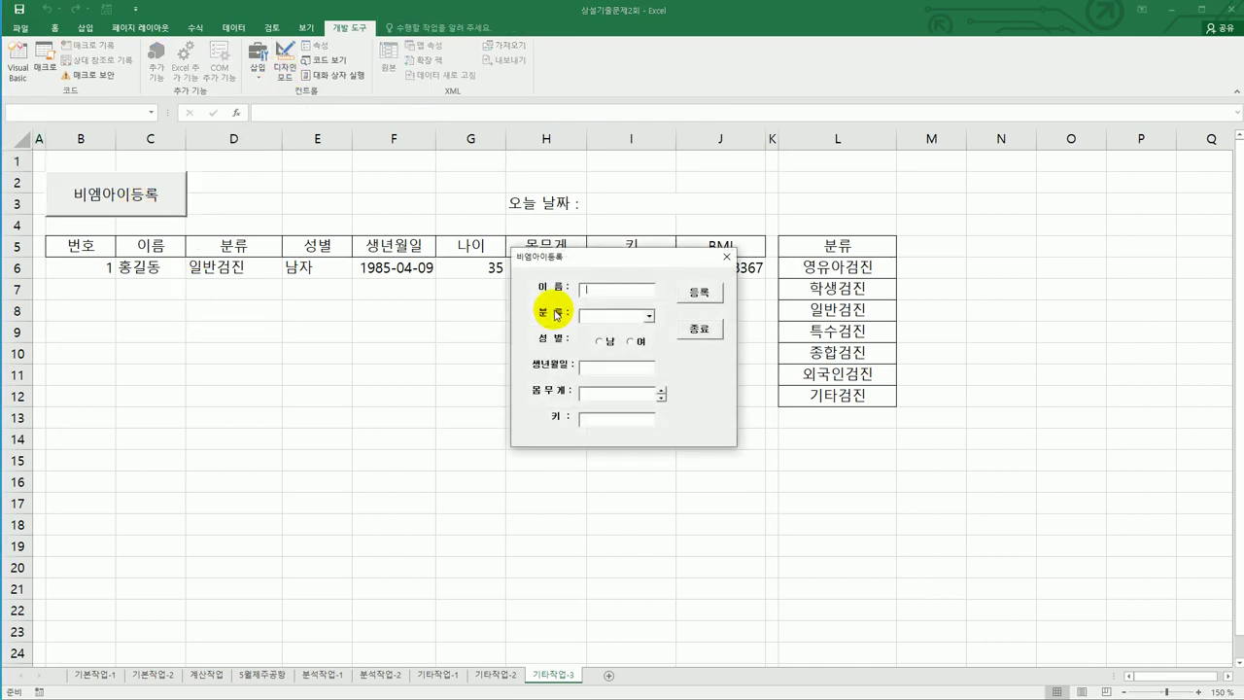
{"action": "left_click", "coordinate": [647, 314]}
{"action": "left_click_drag", "start_coordinate": [632, 259], "coordinate": [532, 270]}
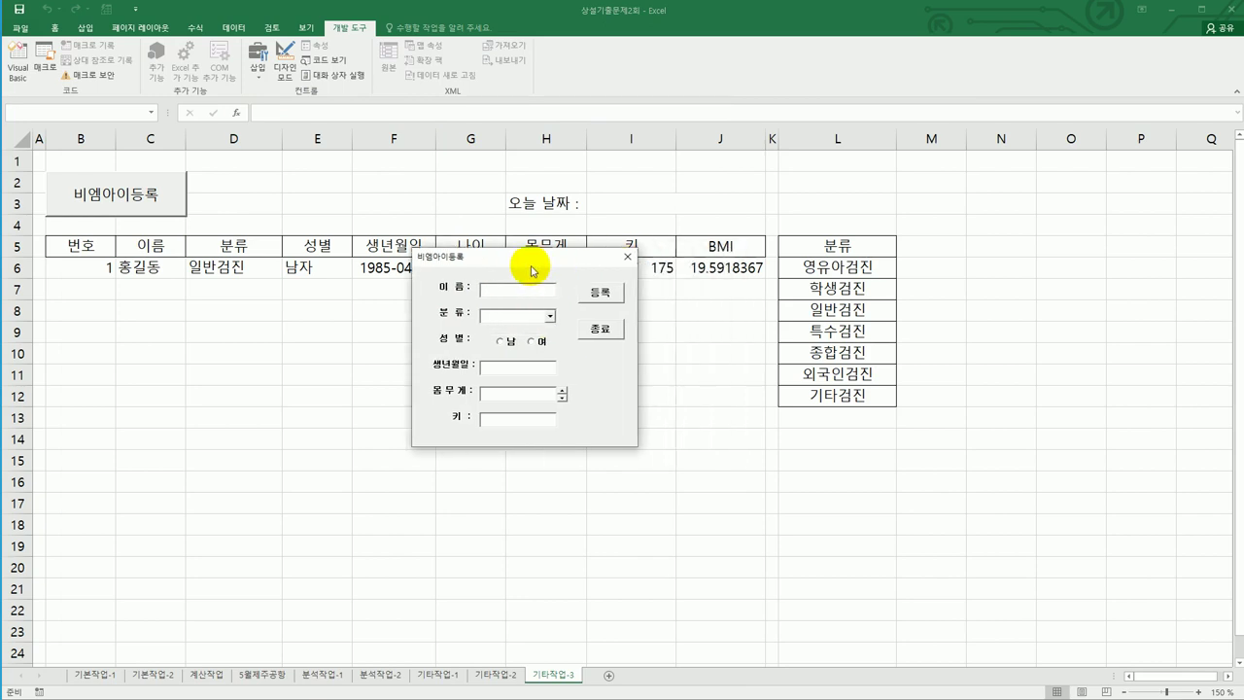
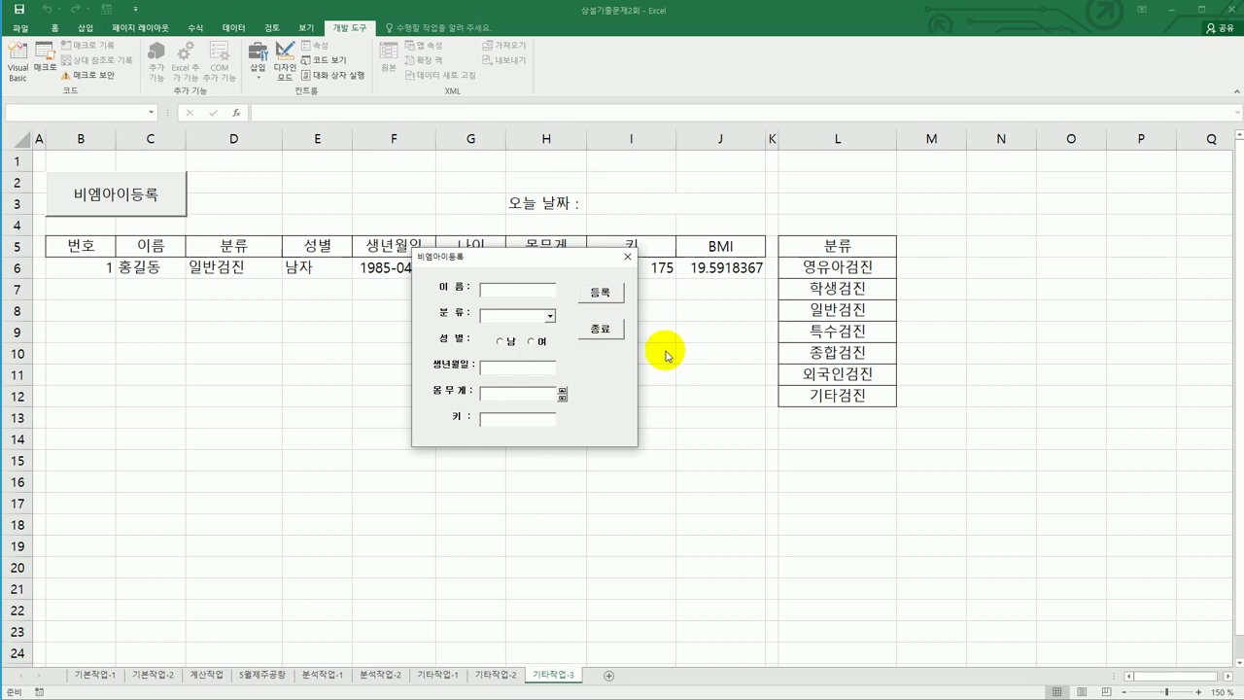
{"action": "left_click", "coordinate": [629, 255]}
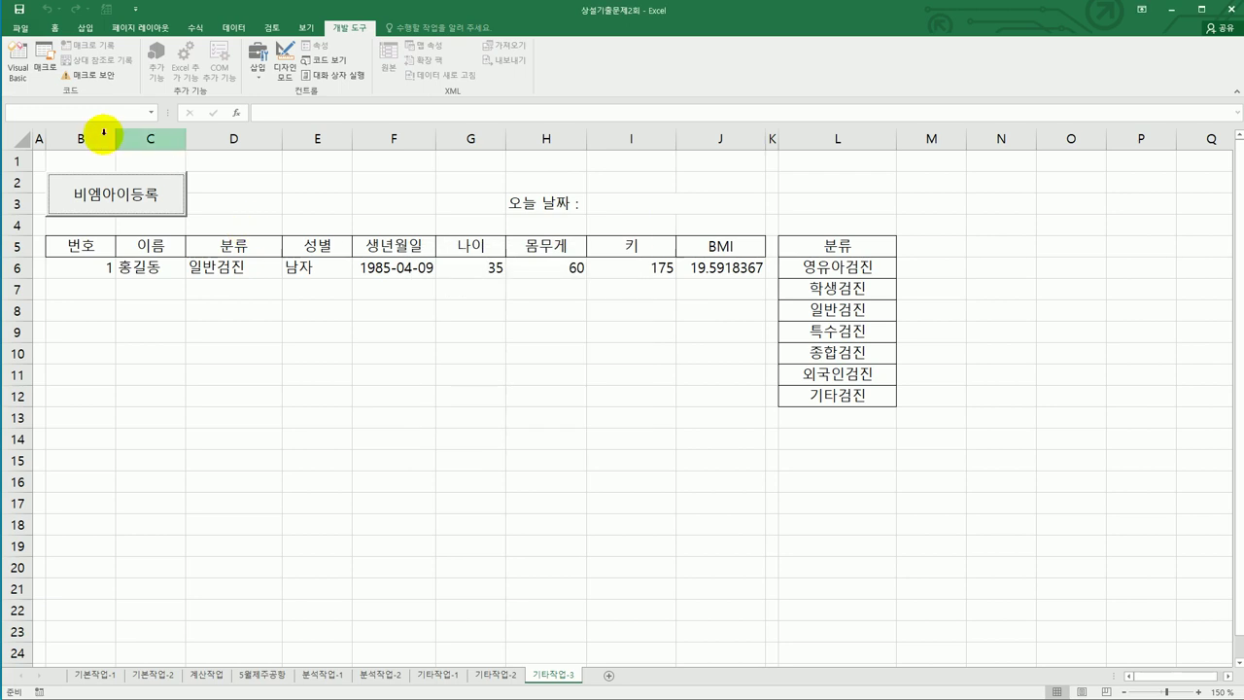
Step: Open the code of the 비엠아이등록 form and create its UserForm_Initialize event procedure
{"action": "left_click", "coordinate": [16, 68]}
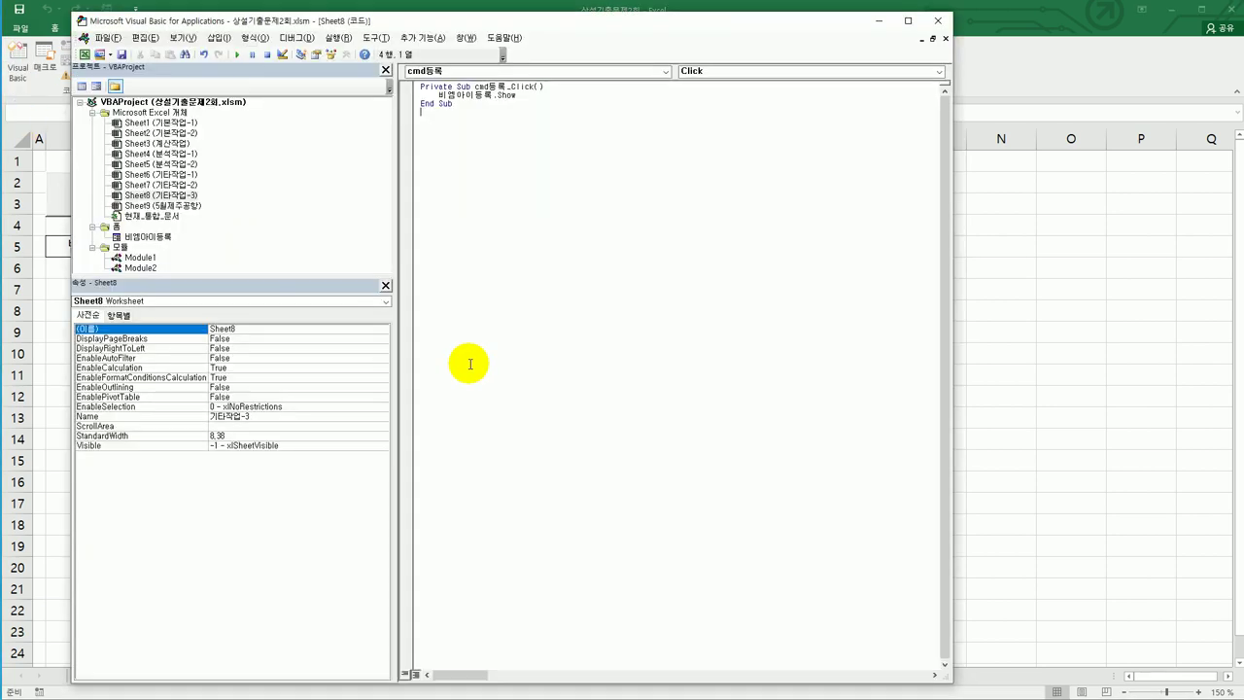
{"action": "left_click", "coordinate": [132, 237]}
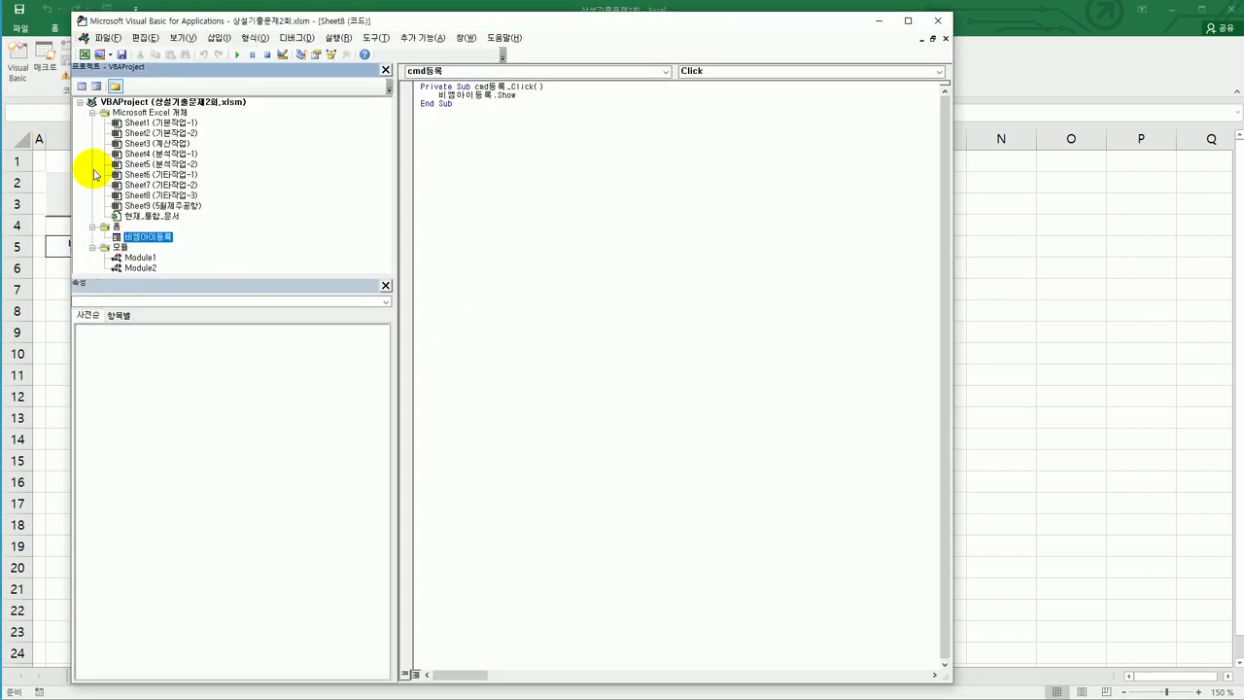
{"action": "left_click", "coordinate": [82, 85]}
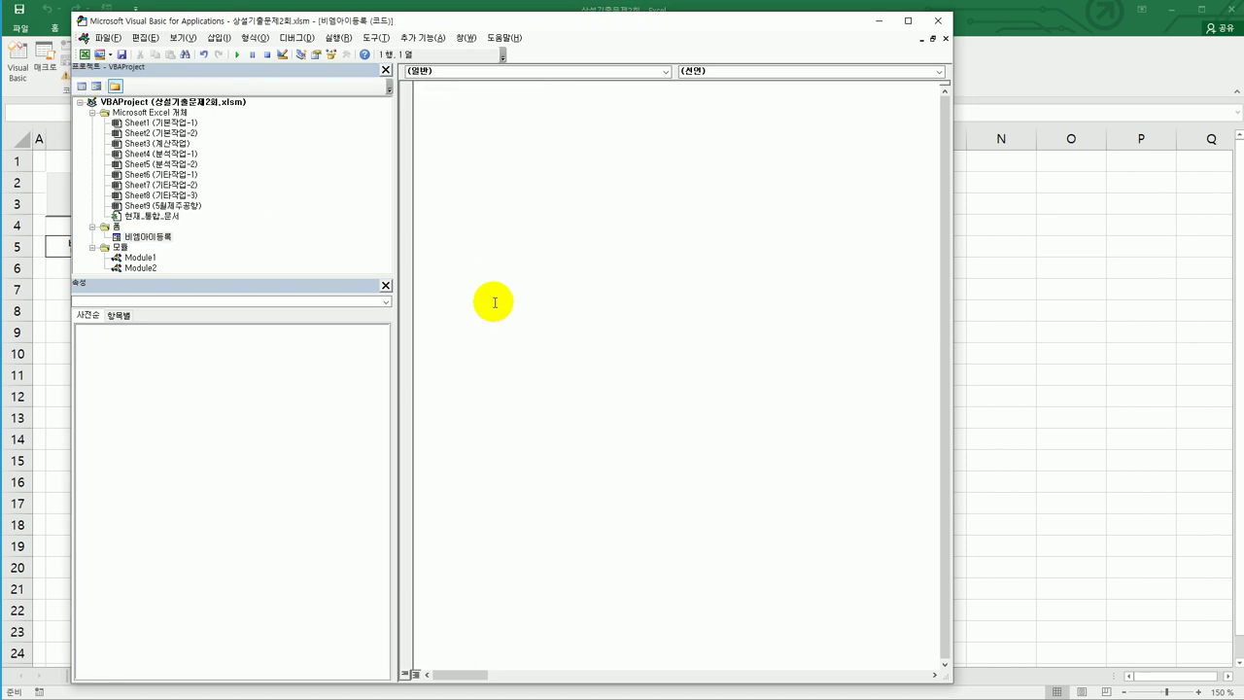
{"action": "left_click", "coordinate": [513, 72]}
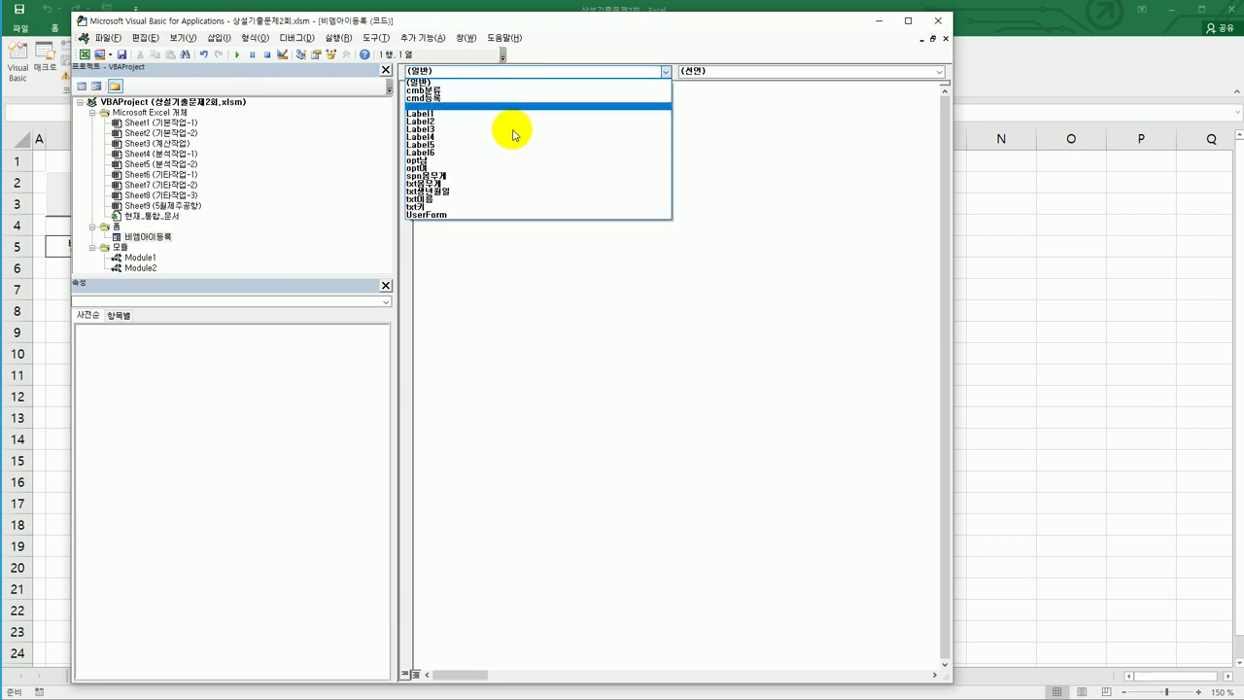
{"action": "left_click", "coordinate": [502, 215]}
{"action": "left_click", "coordinate": [733, 71]}
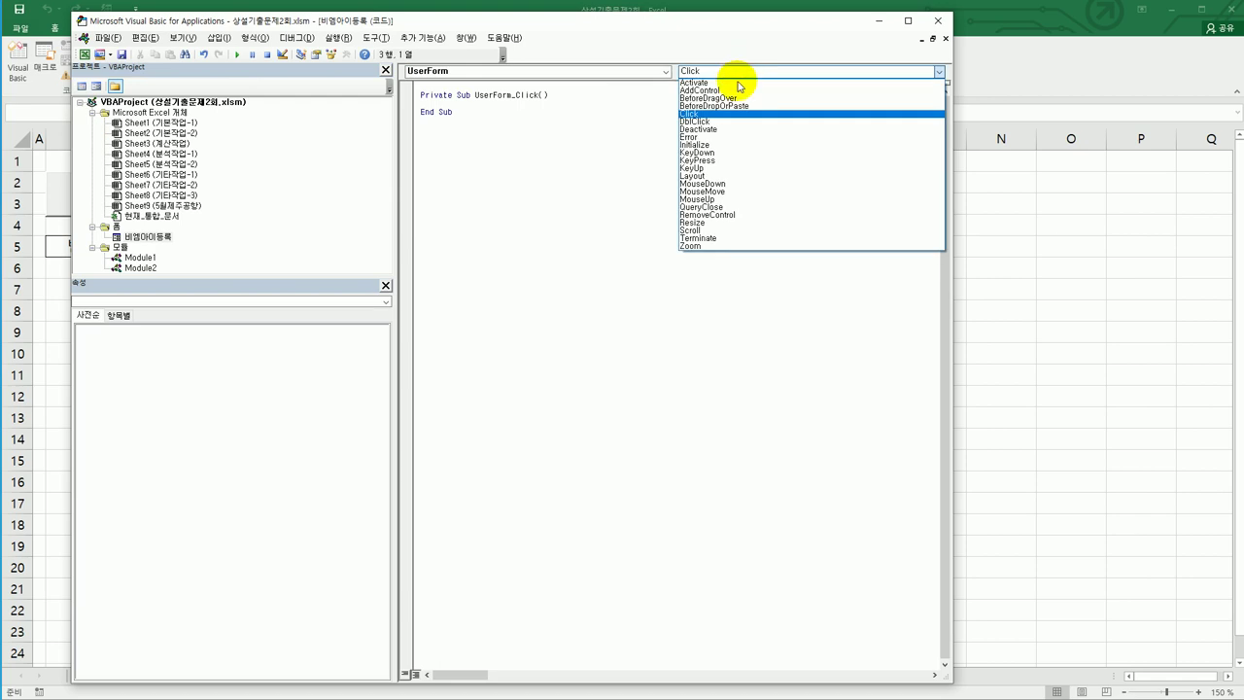
{"action": "left_click", "coordinate": [736, 145]}
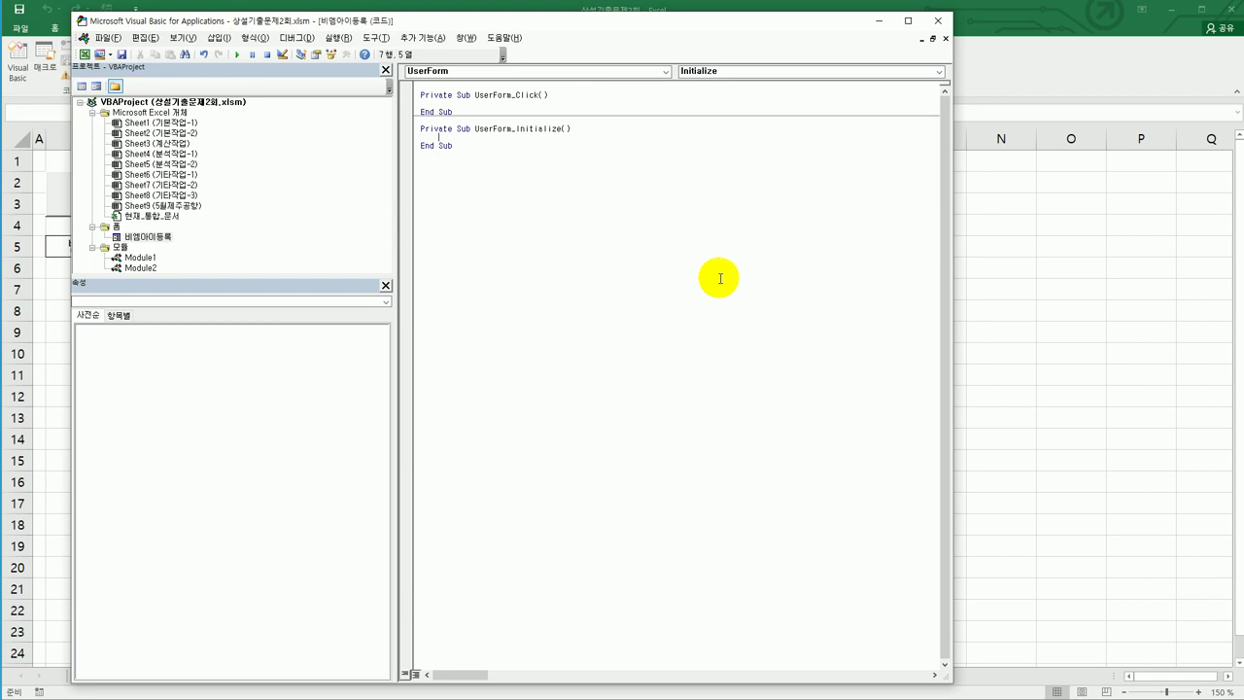
Step: Add the statement cmb분류.RowSource = "L6:L12" to the UserForm_Initialize procedure
{"action": "type", "text": "cmb분류.RowSource"}
{"action": "key", "text": "Tab"}
{"action": "type", "text": "="}
{"action": "type", "text": " \""}
{"action": "type", "text": "ㄴ"}
{"action": "type", "text": "6:"}
{"action": "type", "text": "L"}
{"action": "type", "text": "12\""}
Step: Create the spn몸무게_Change procedure with the statement txt몸무게 = spn몸무게 + 1
{"action": "left_click", "coordinate": [531, 72]}
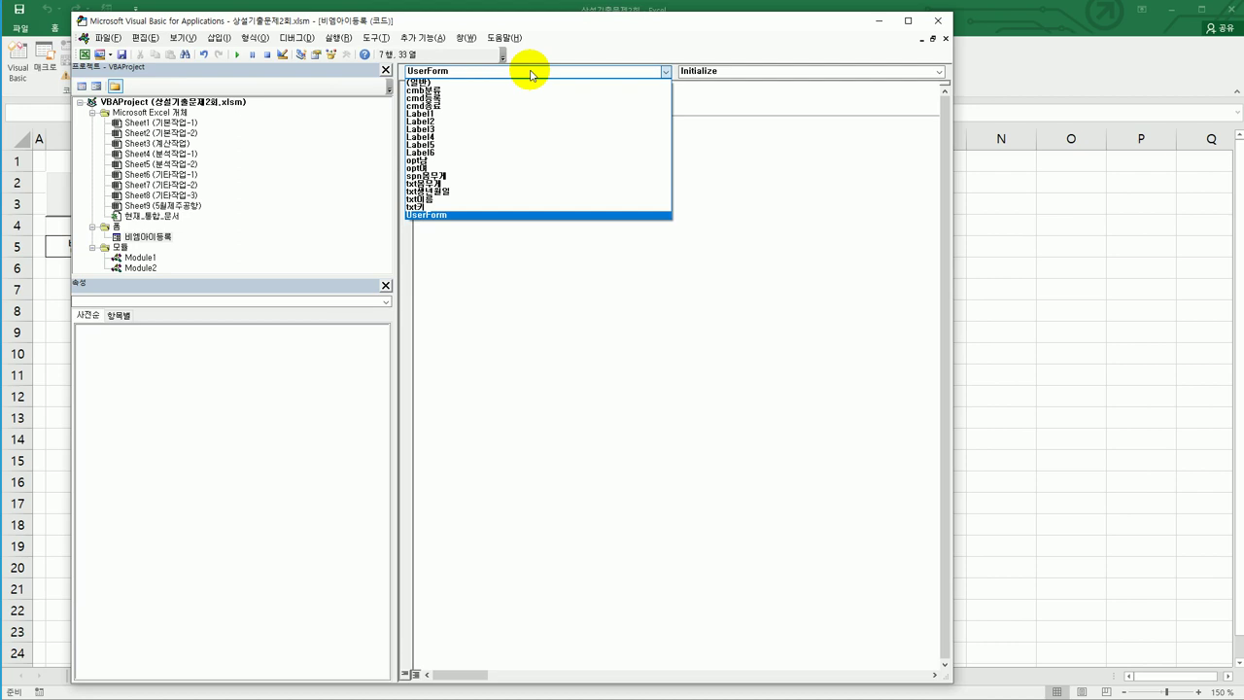
{"action": "left_click", "coordinate": [539, 178]}
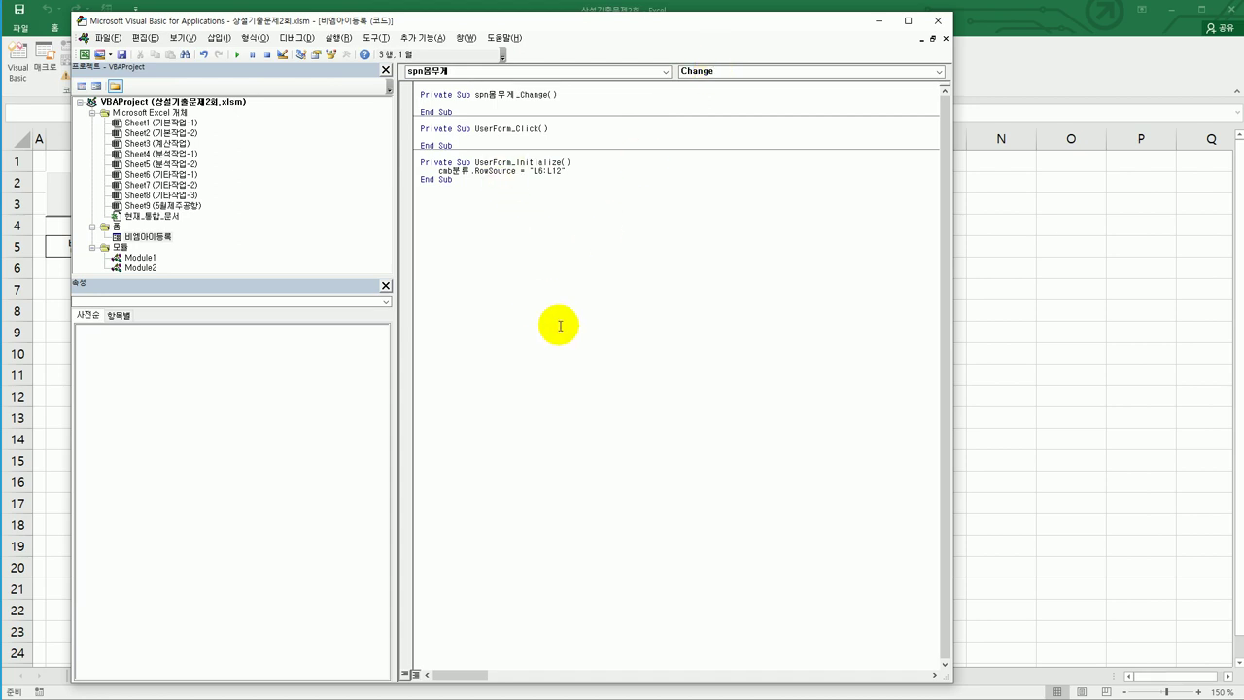
{"action": "type", "text": "txt몸무게 = spn몸무게 +1"}
{"action": "key", "text": "Down"}
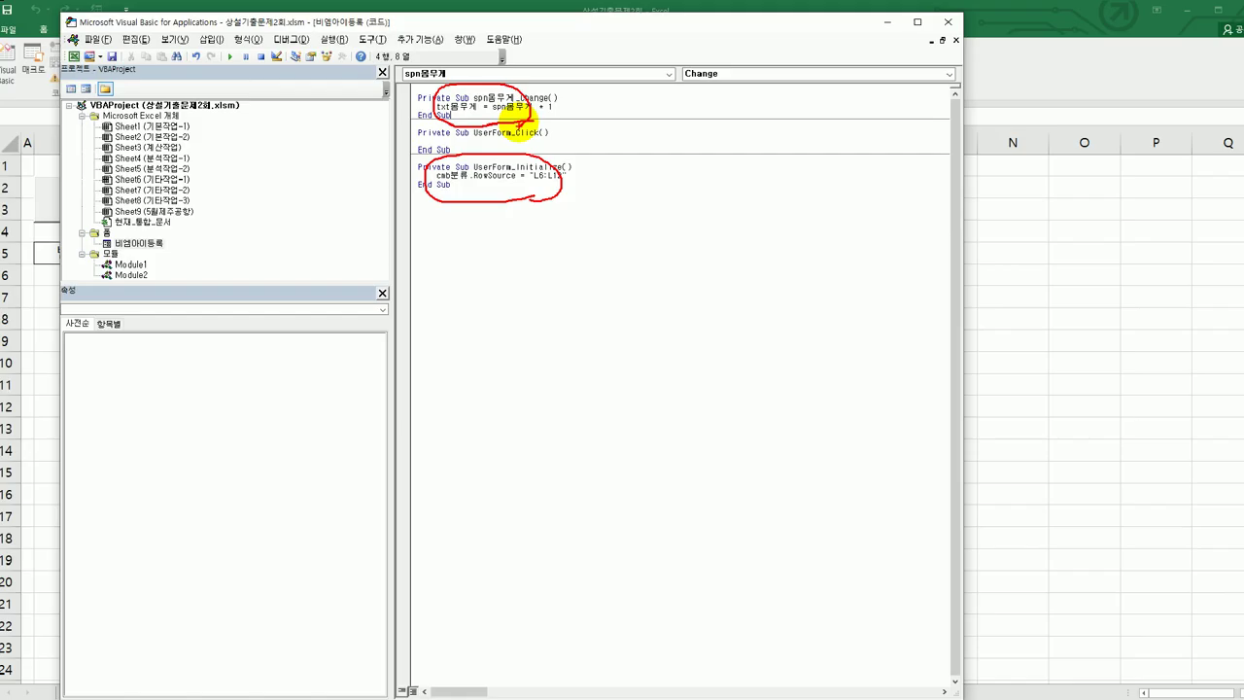
Step: Create the cmd종료_Click procedure and make it enter the current date and time with [i3] = Now
{"action": "left_click", "coordinate": [515, 74]}
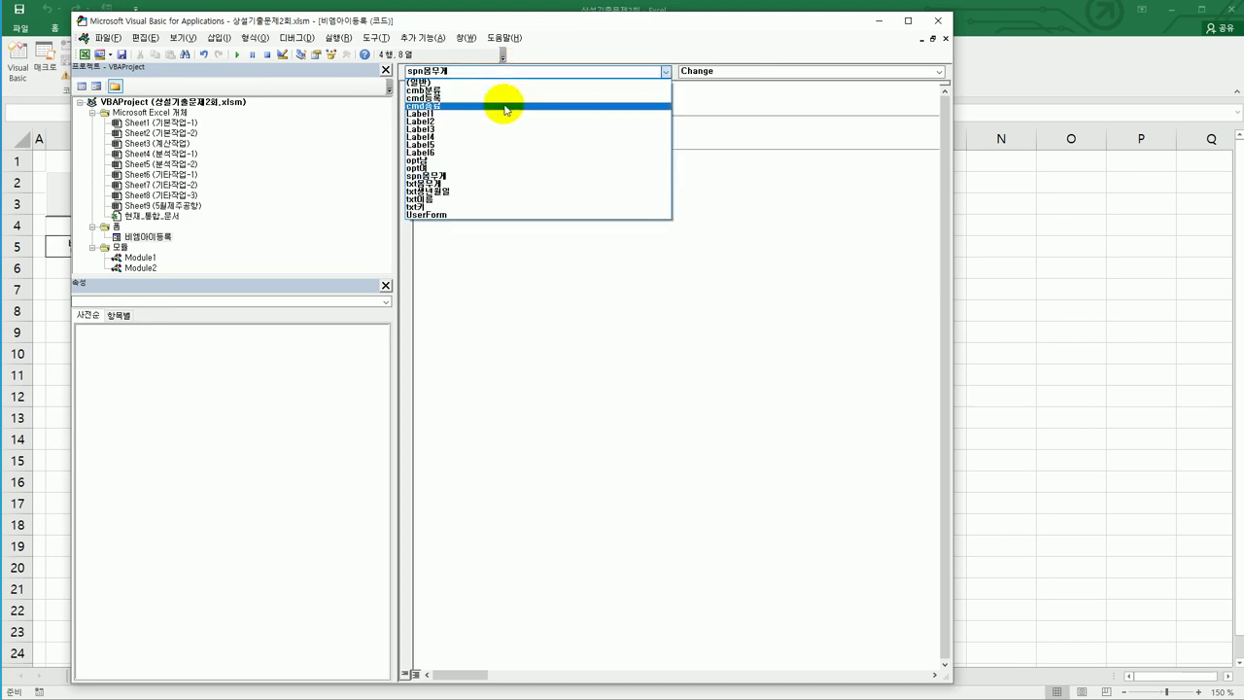
{"action": "left_click", "coordinate": [502, 105]}
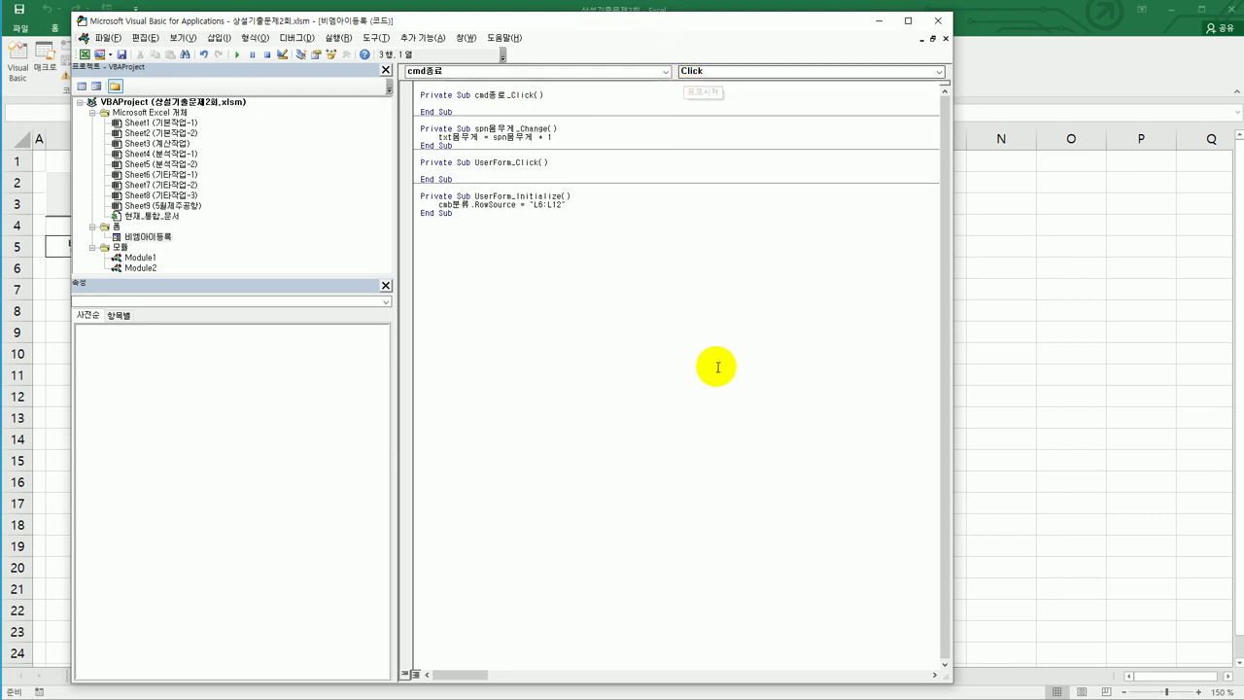
{"action": "key", "text": "Tab"}
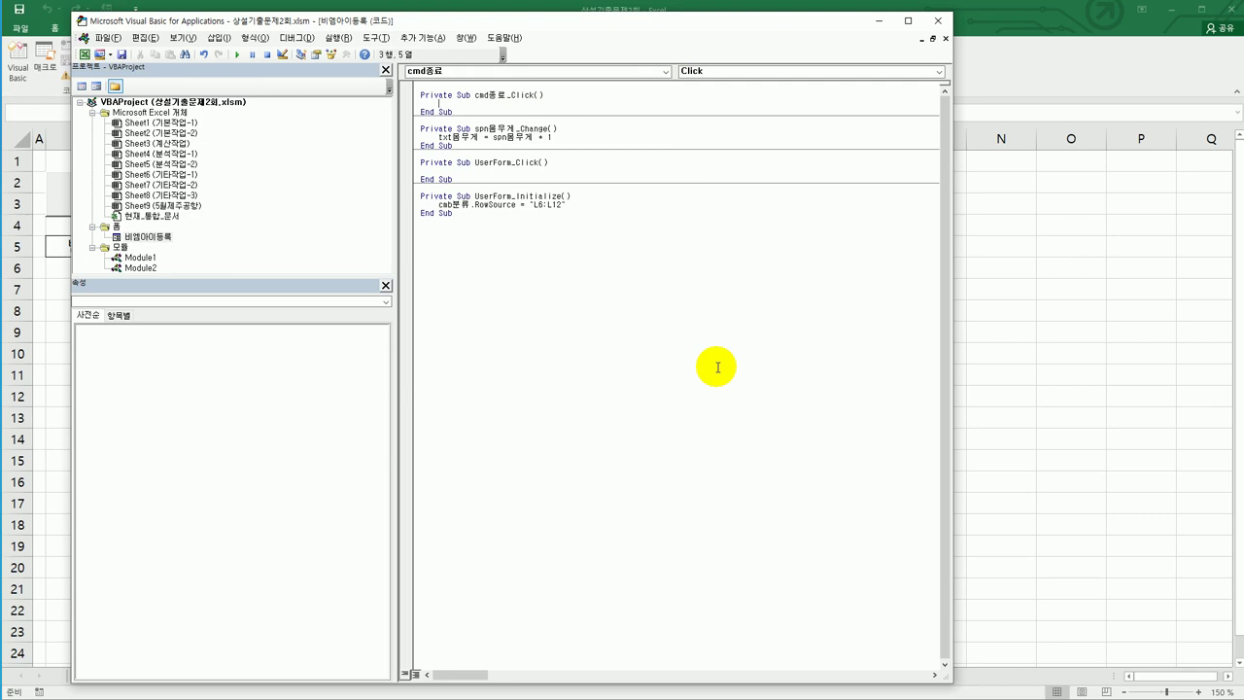
{"action": "type", "text": "U"}
{"action": "type", "text": "i3]"}
{"action": "key", "text": "BackSpace"}
{"action": "key", "text": "BackSpace"}
{"action": "key", "text": "BackSpace"}
{"action": "type", "text": "i3] = now"}
{"action": "key", "text": "Return"}
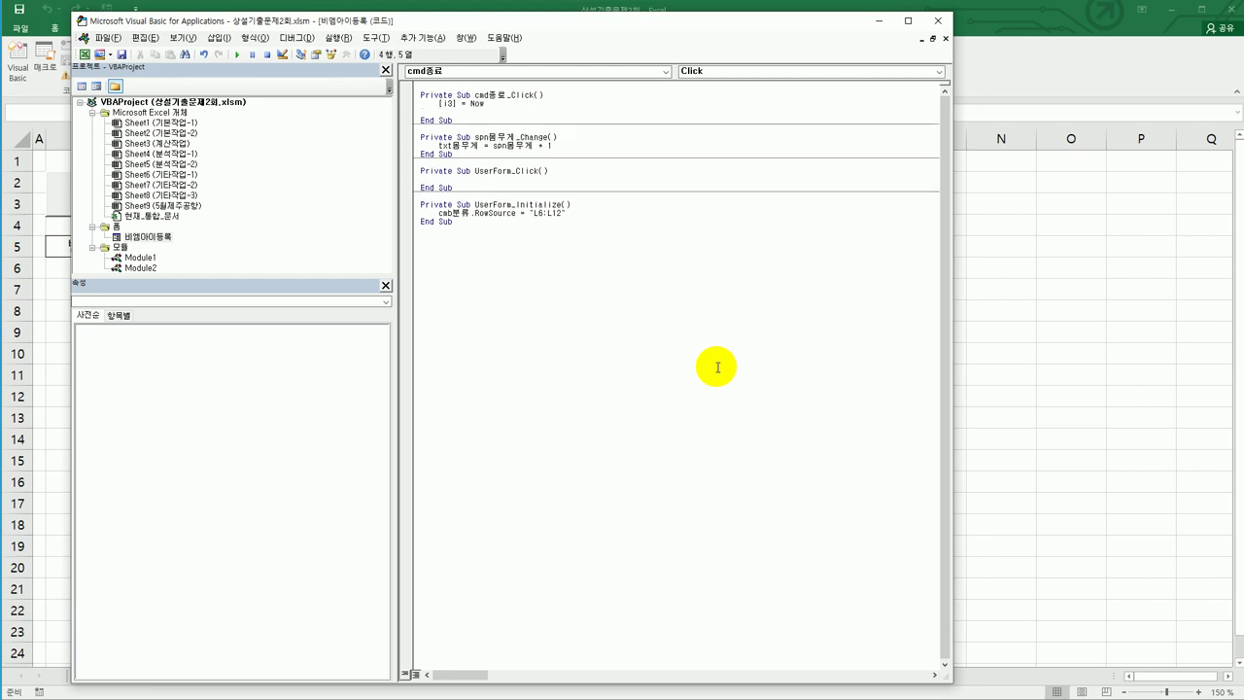
Step: Add the lines [i3].Font.Italic = True and Unload Me to the cmd종료_Click procedure and close the code editor
{"action": "type", "text": "[i3].font.italic ="}
{"action": "key", "text": "BackSpace"}
{"action": "type", "text": "= True"}
{"action": "key", "text": "Return"}
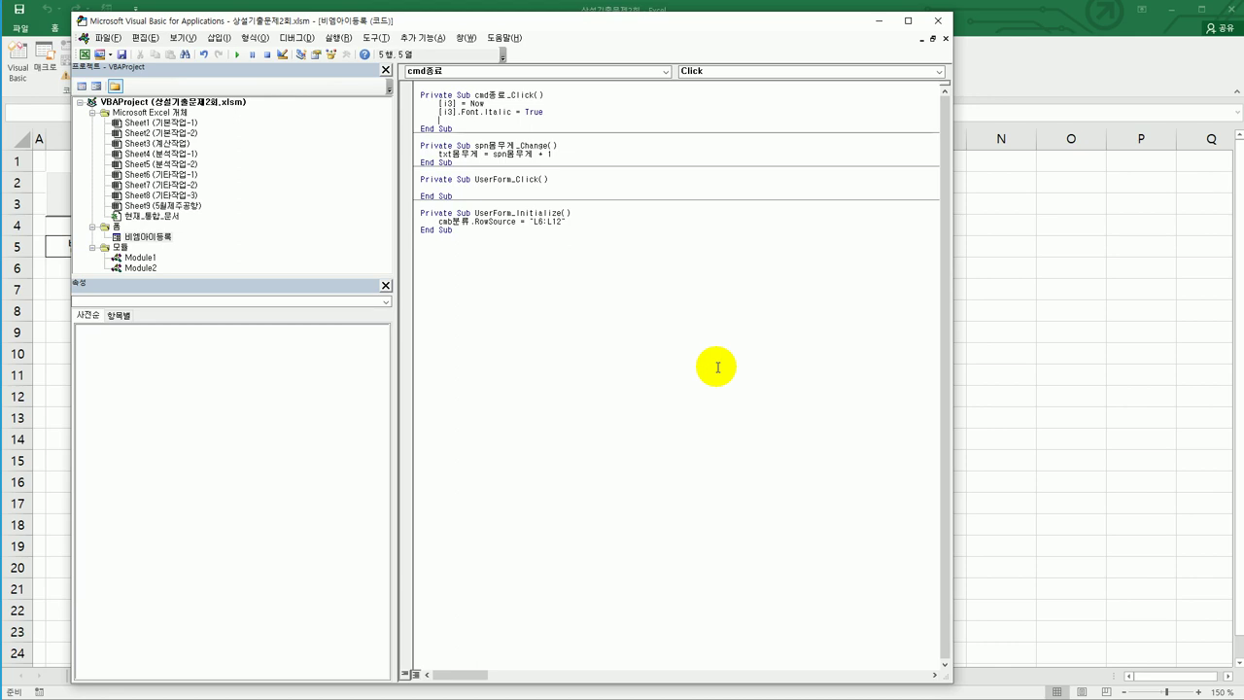
{"action": "type", "text": "unload me"}
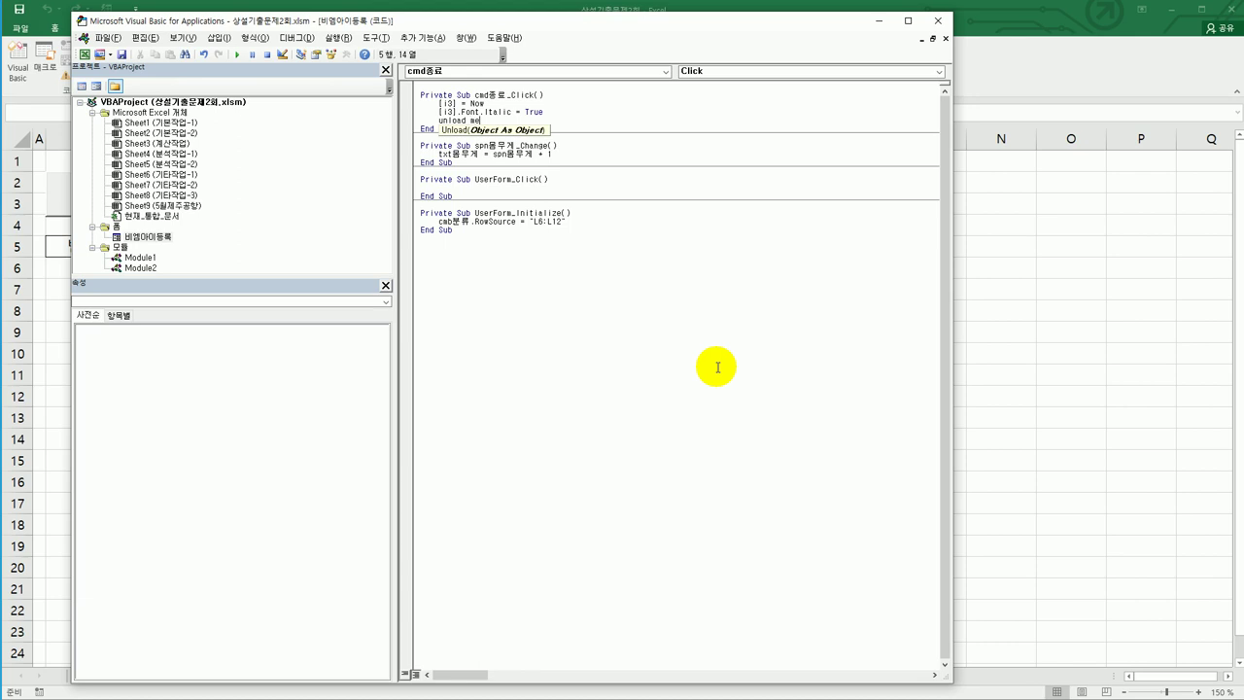
{"action": "key", "text": "Down"}
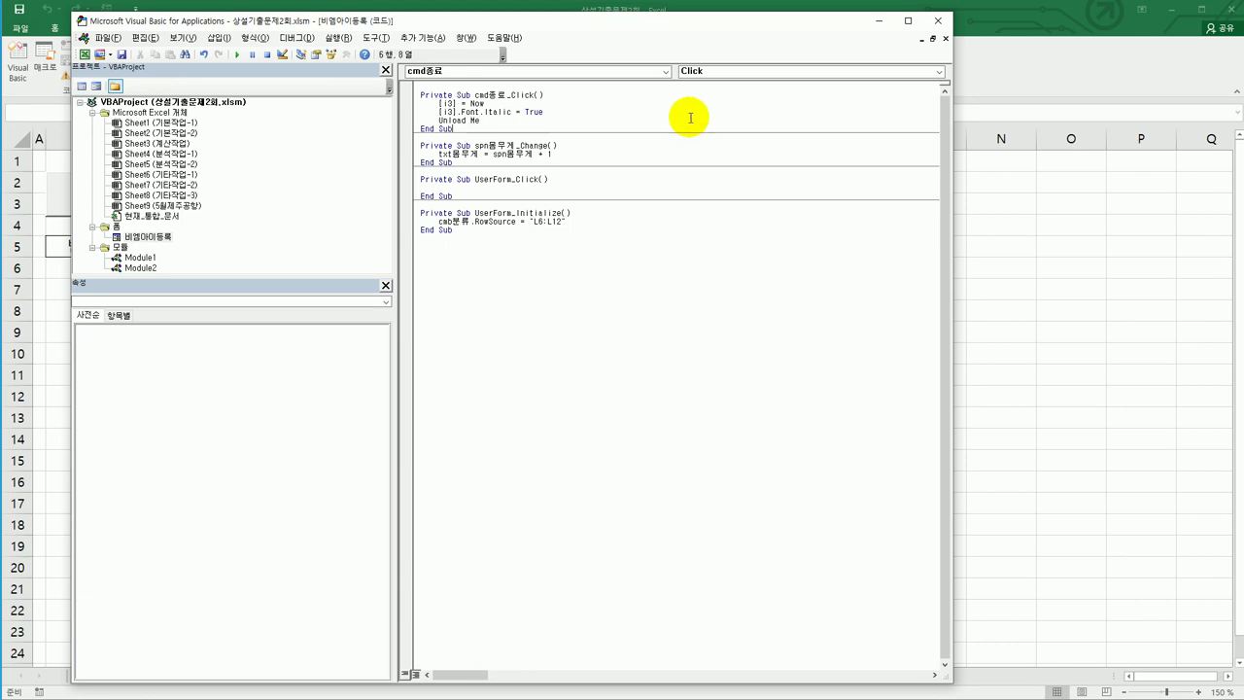
{"action": "left_click", "coordinate": [938, 20]}
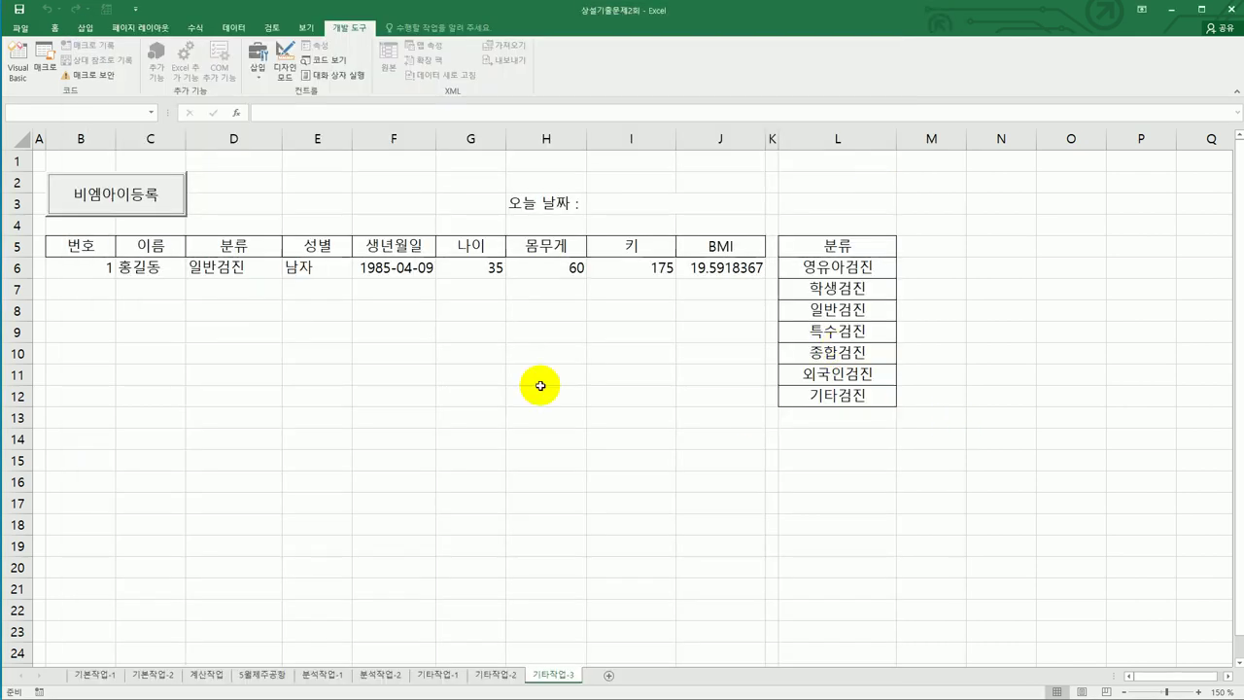
Step: Test the 비엠아이등록 form's 분류 list, 몸무게 spin button and 종료 button, and check the date written to cell I3
{"action": "left_click", "coordinate": [142, 202]}
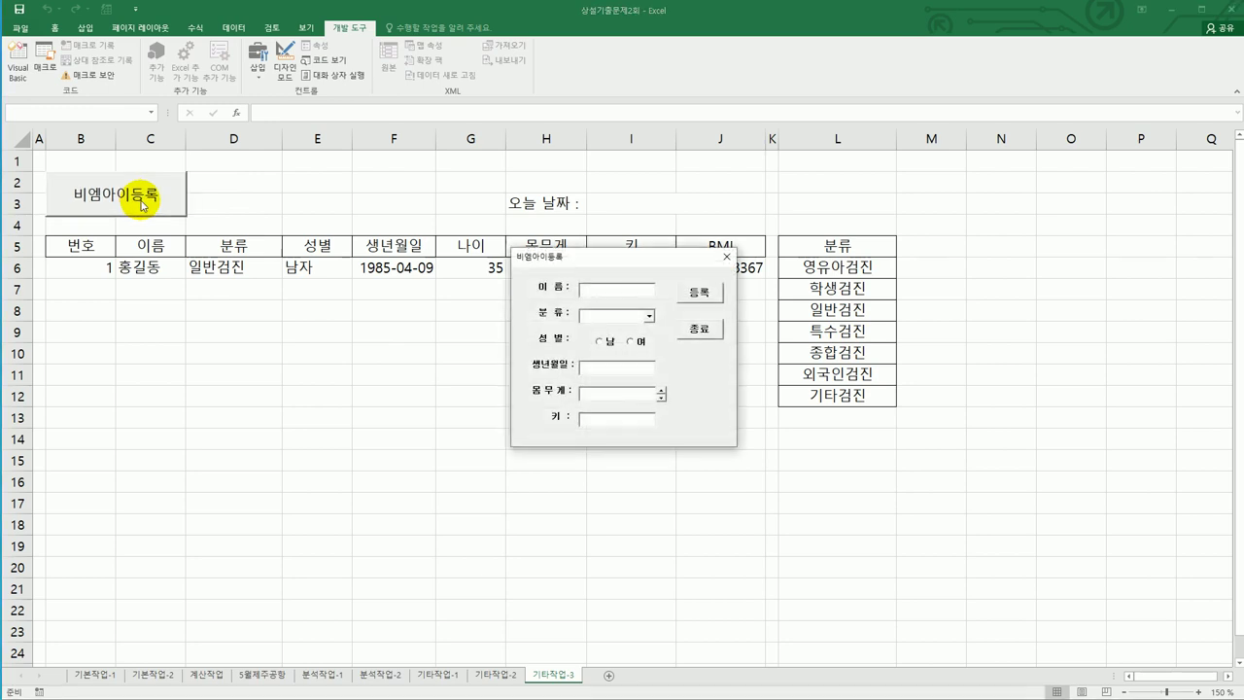
{"action": "left_click", "coordinate": [651, 318]}
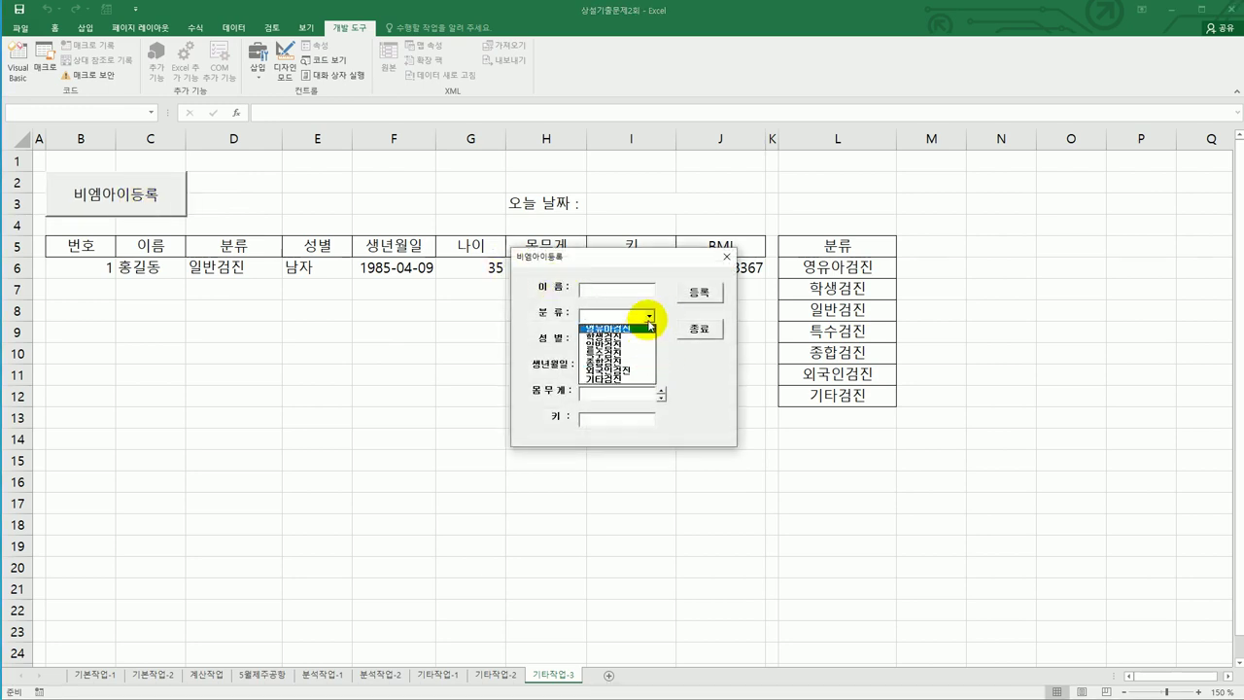
{"action": "left_click", "coordinate": [641, 316]}
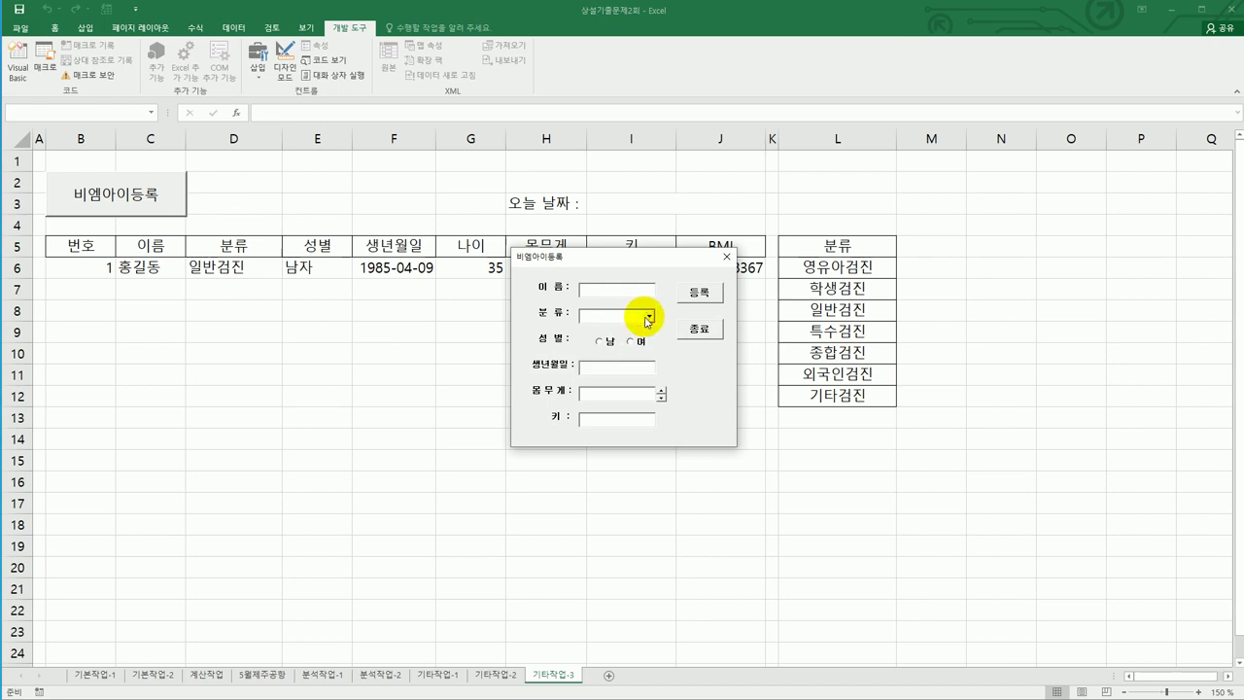
{"action": "left_click", "coordinate": [663, 395]}
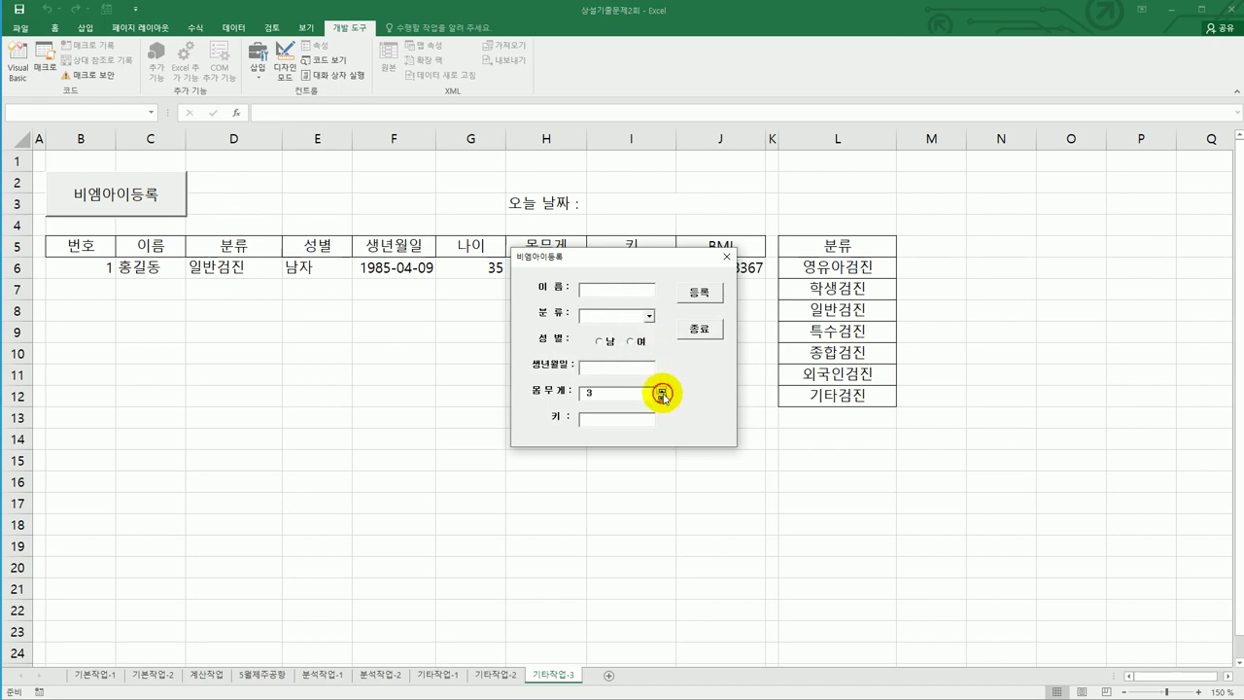
{"action": "left_click", "coordinate": [661, 398]}
{"action": "left_click", "coordinate": [661, 398]}
{"action": "left_click", "coordinate": [661, 398]}
{"action": "left_click", "coordinate": [661, 399]}
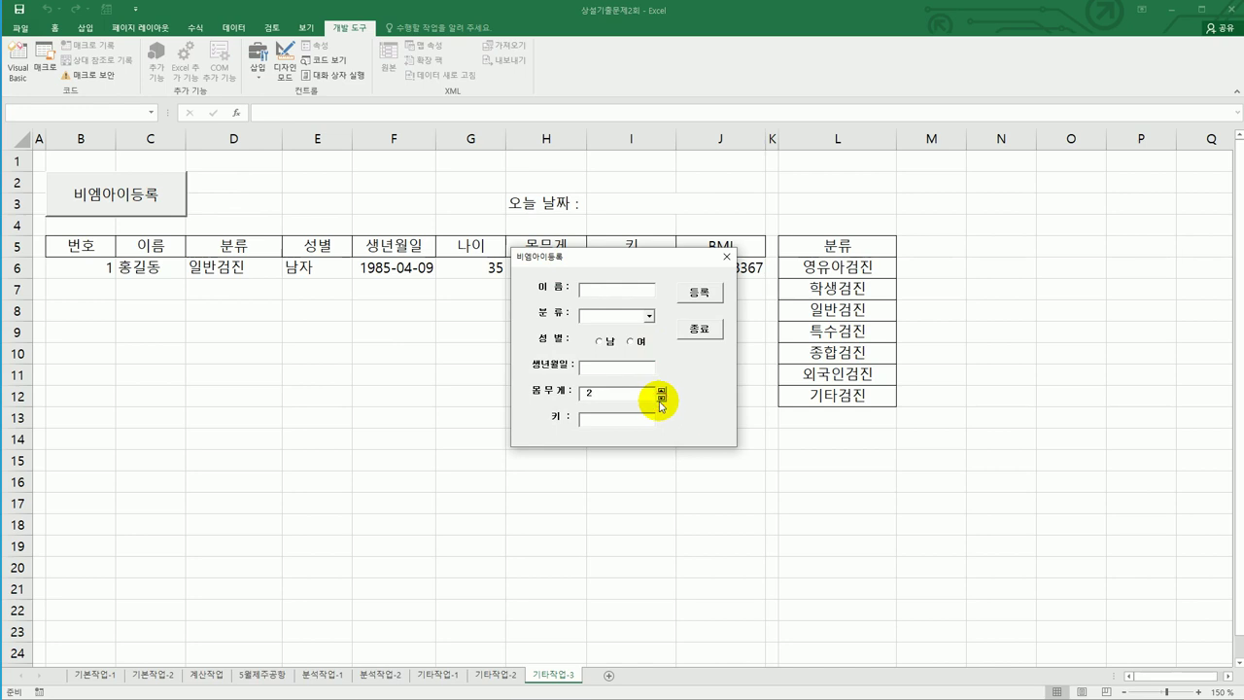
{"action": "left_click", "coordinate": [697, 328]}
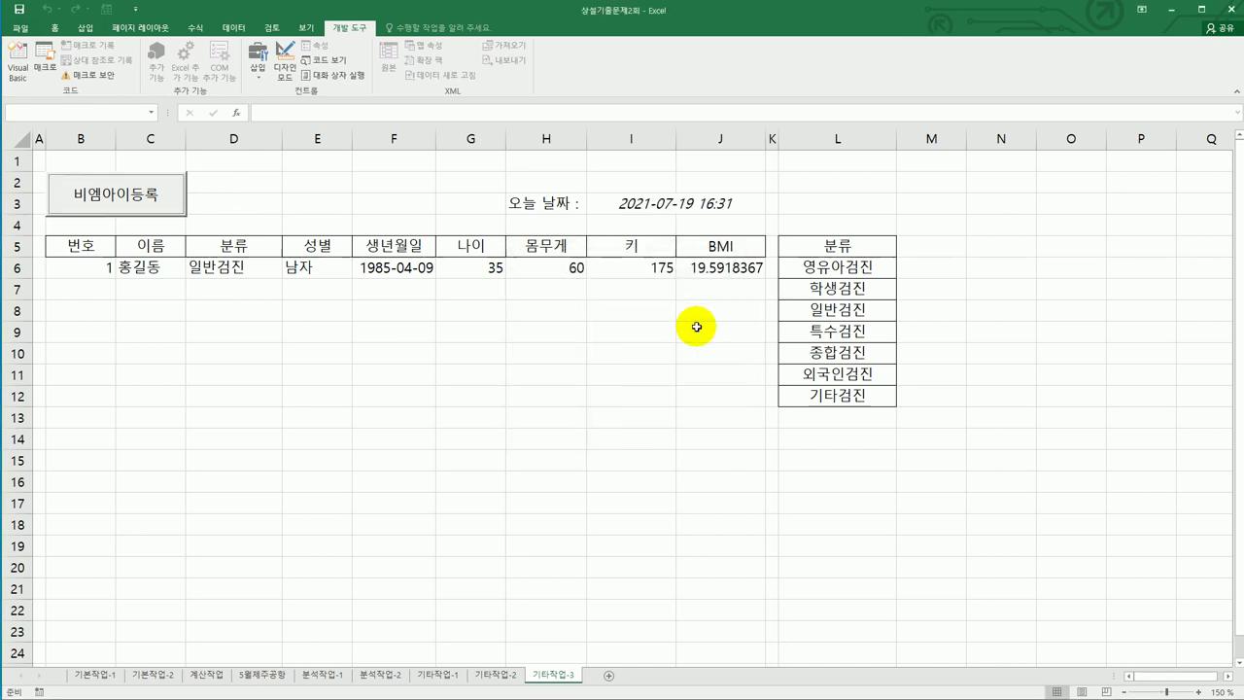
{"action": "left_click", "coordinate": [699, 205]}
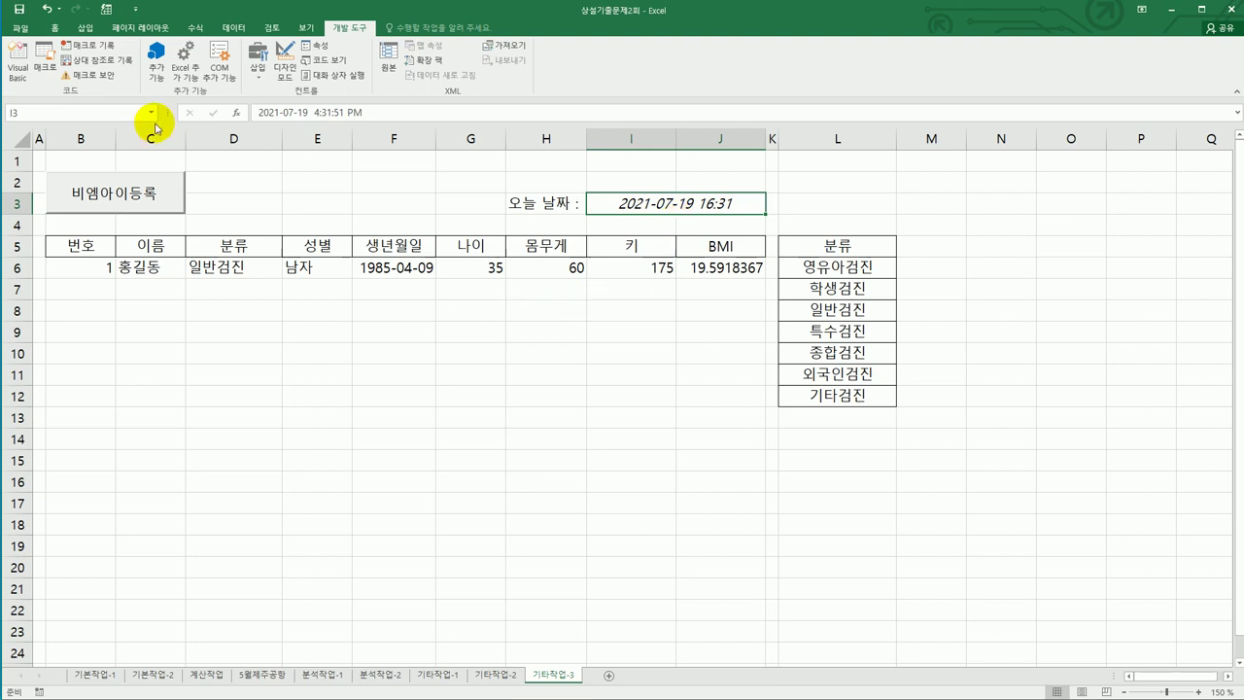
Step: Create an empty cmd등록_Click procedure in the form's code, and return to the sheet with header cell B5 selected
{"action": "left_click", "coordinate": [25, 79]}
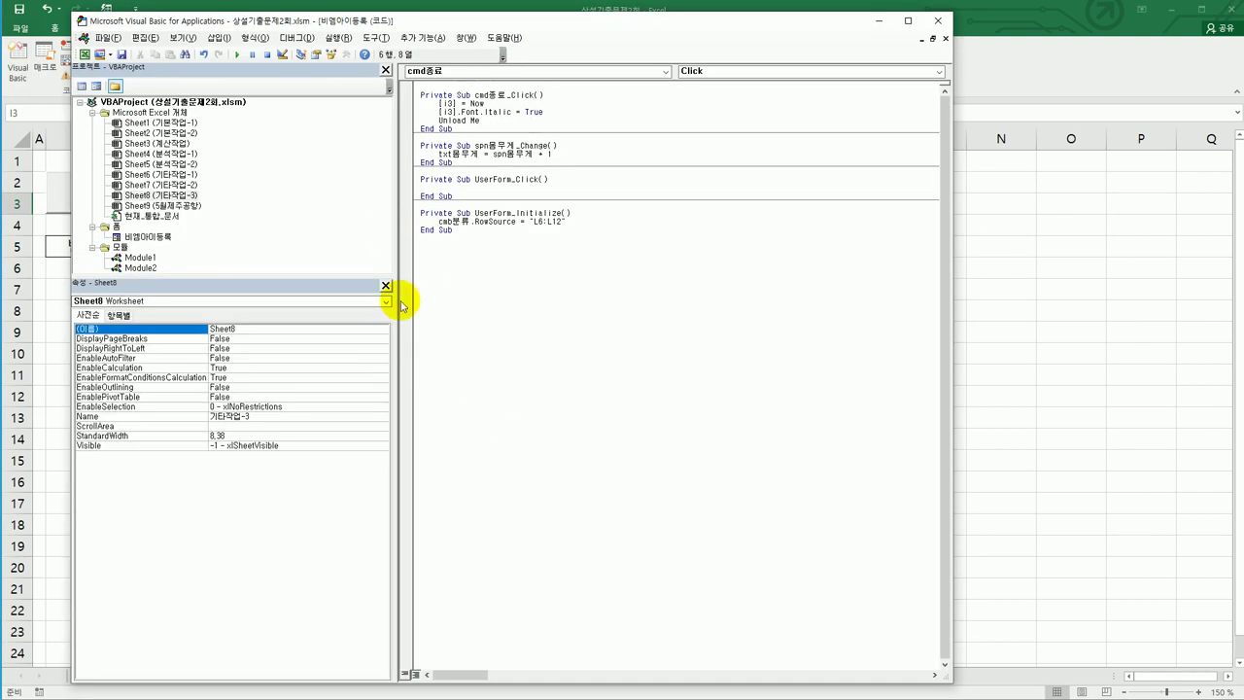
{"action": "left_click", "coordinate": [497, 70]}
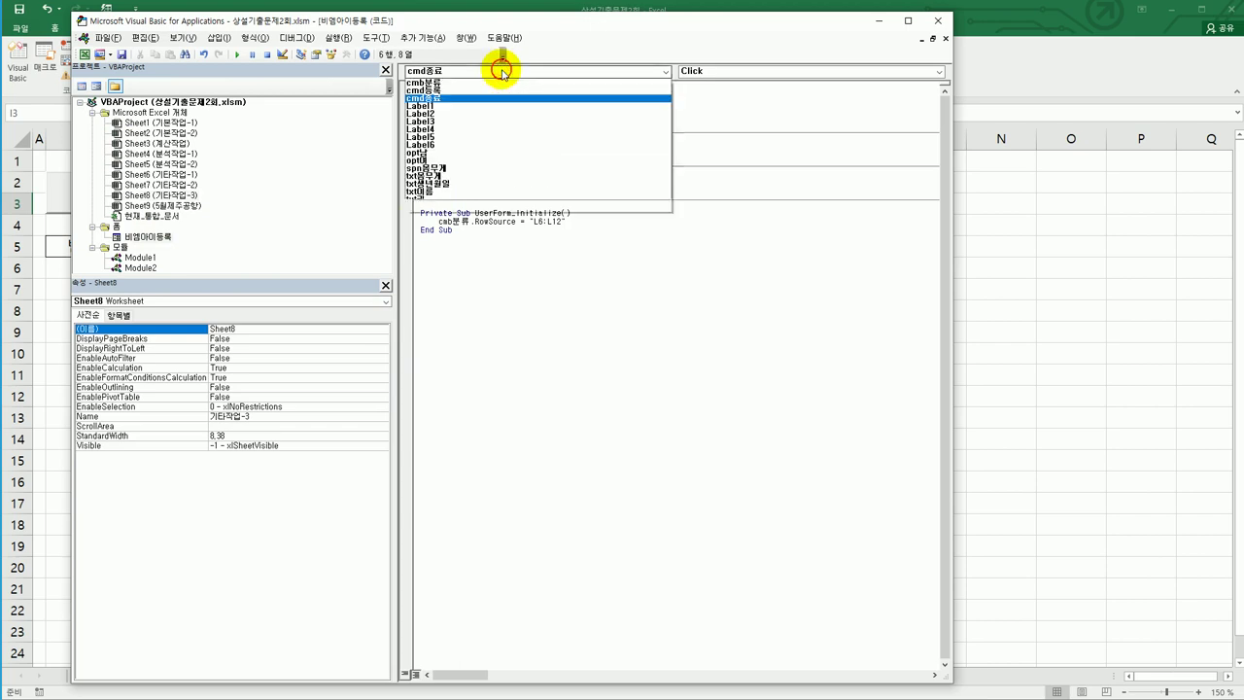
{"action": "left_click", "coordinate": [494, 99]}
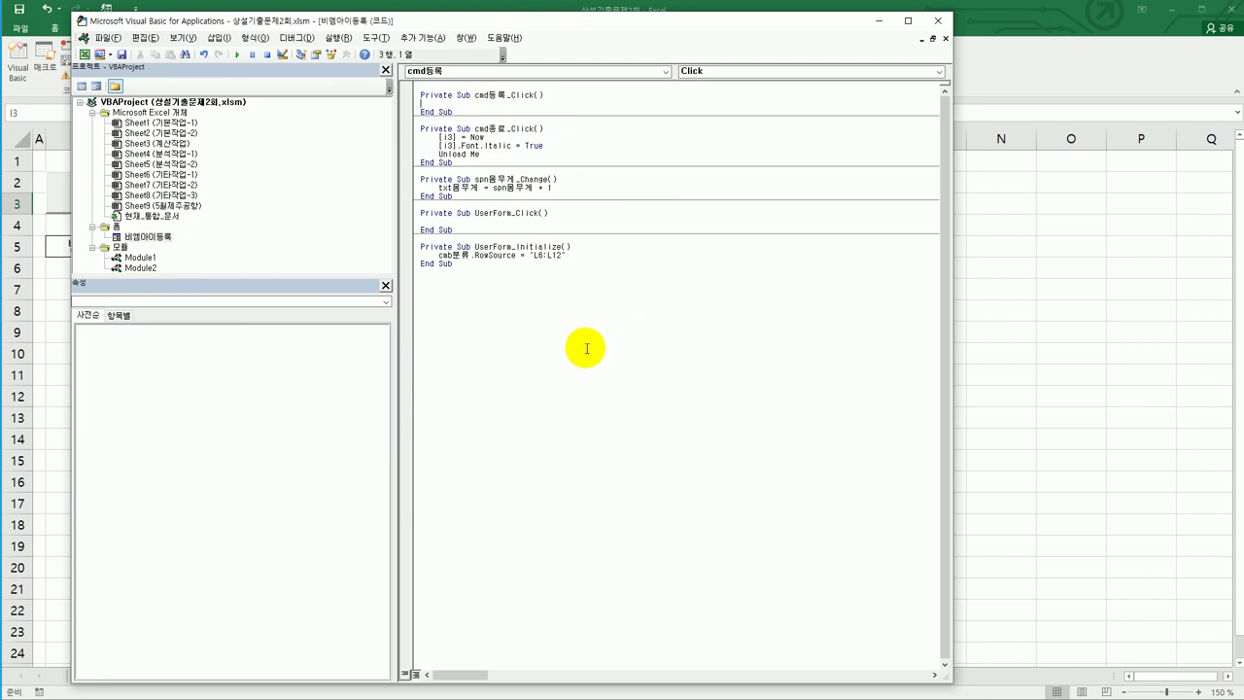
{"action": "left_click", "coordinate": [938, 21]}
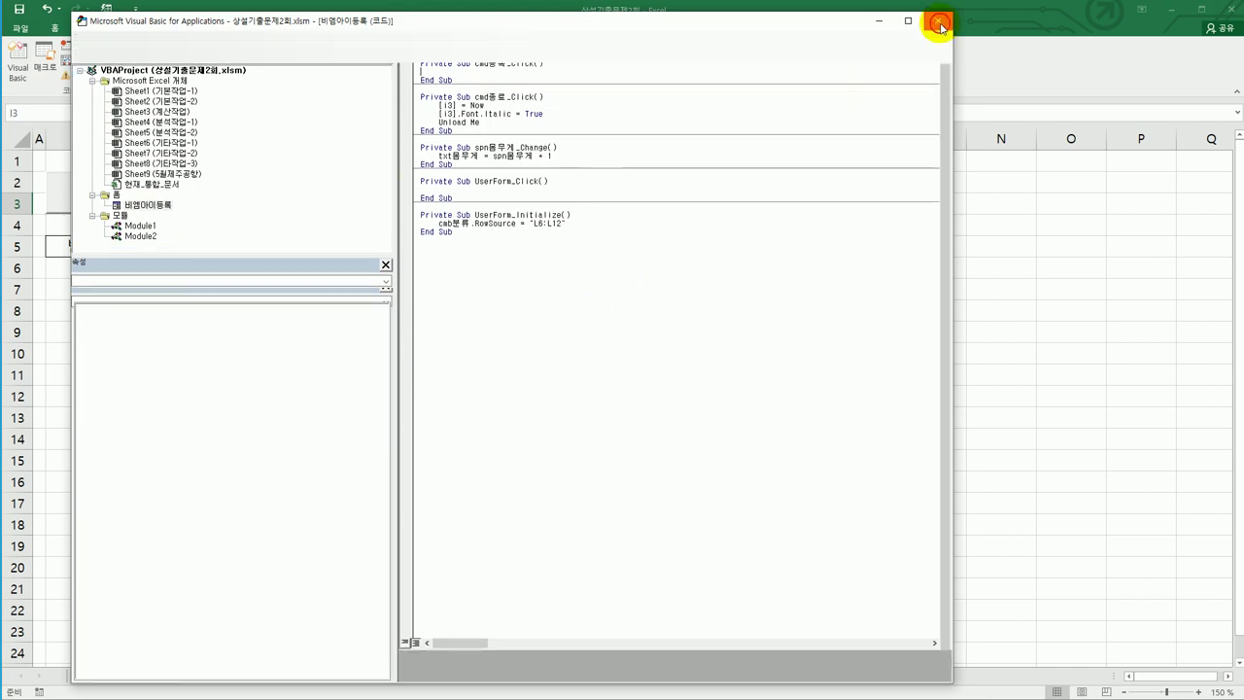
{"action": "left_click", "coordinate": [598, 373]}
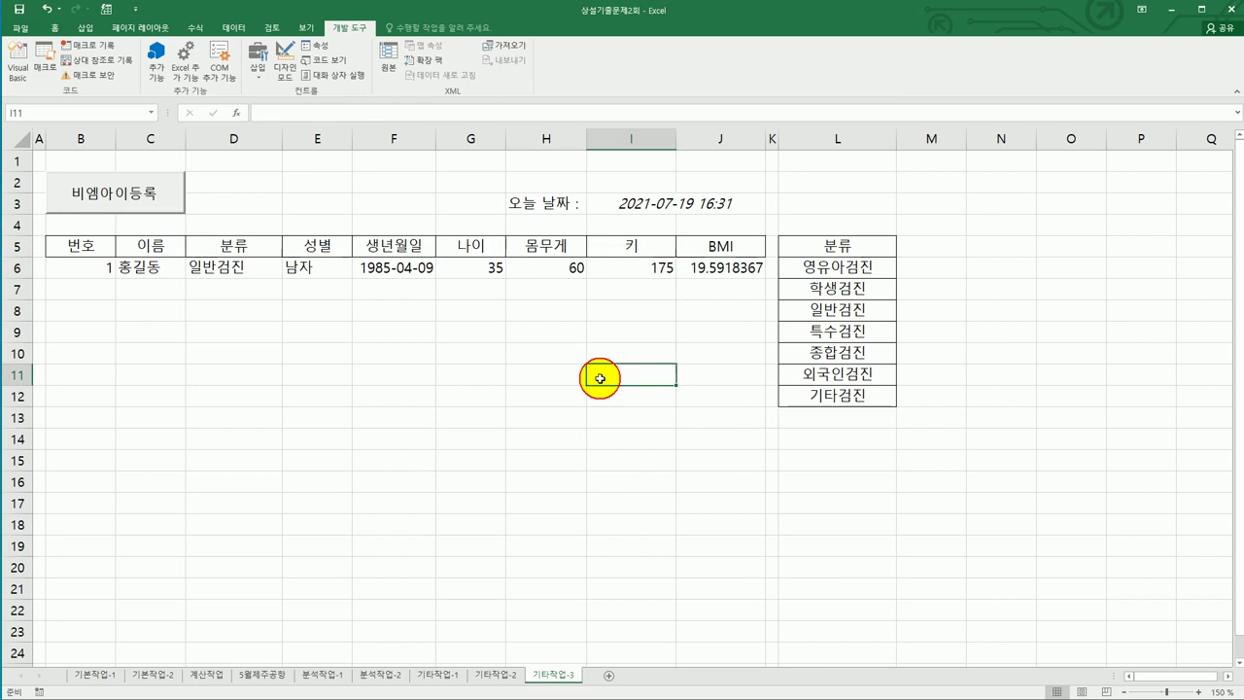
{"action": "left_click", "coordinate": [88, 254]}
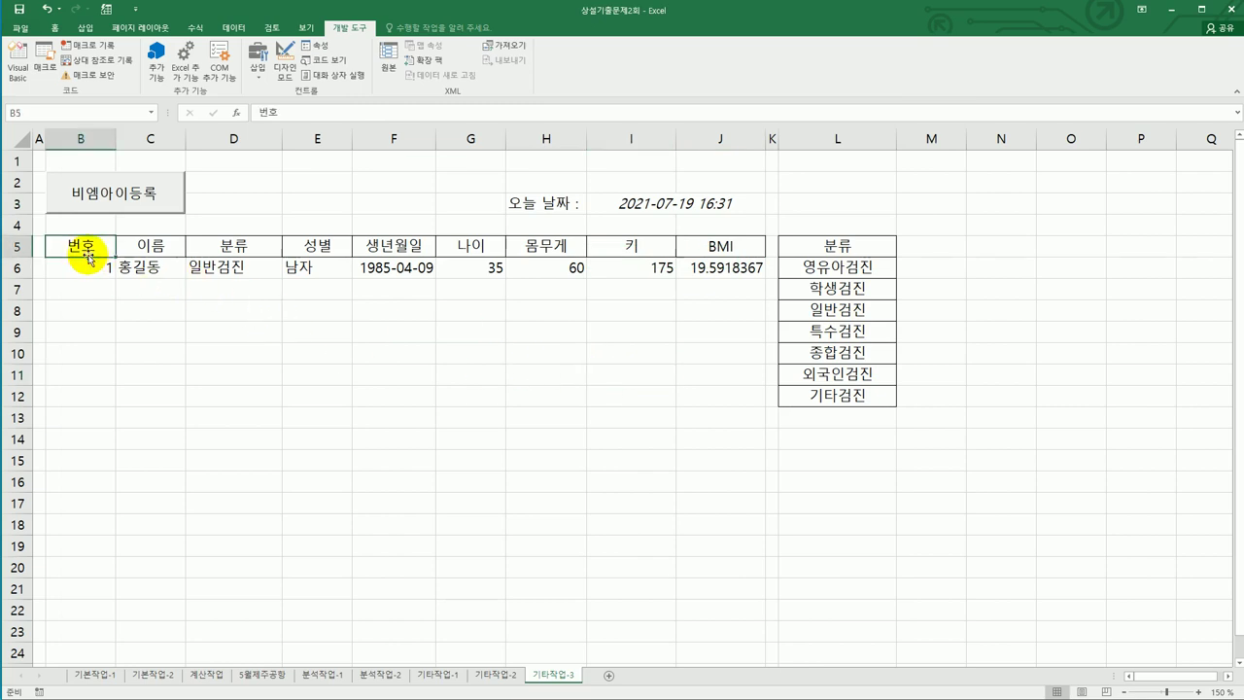
Step: Examine the table region starting at B5, the rows above it, the next empty row, and the fields of the 비엠아이등록 form
{"action": "left_click_drag", "start_coordinate": [88, 257], "coordinate": [717, 260]}
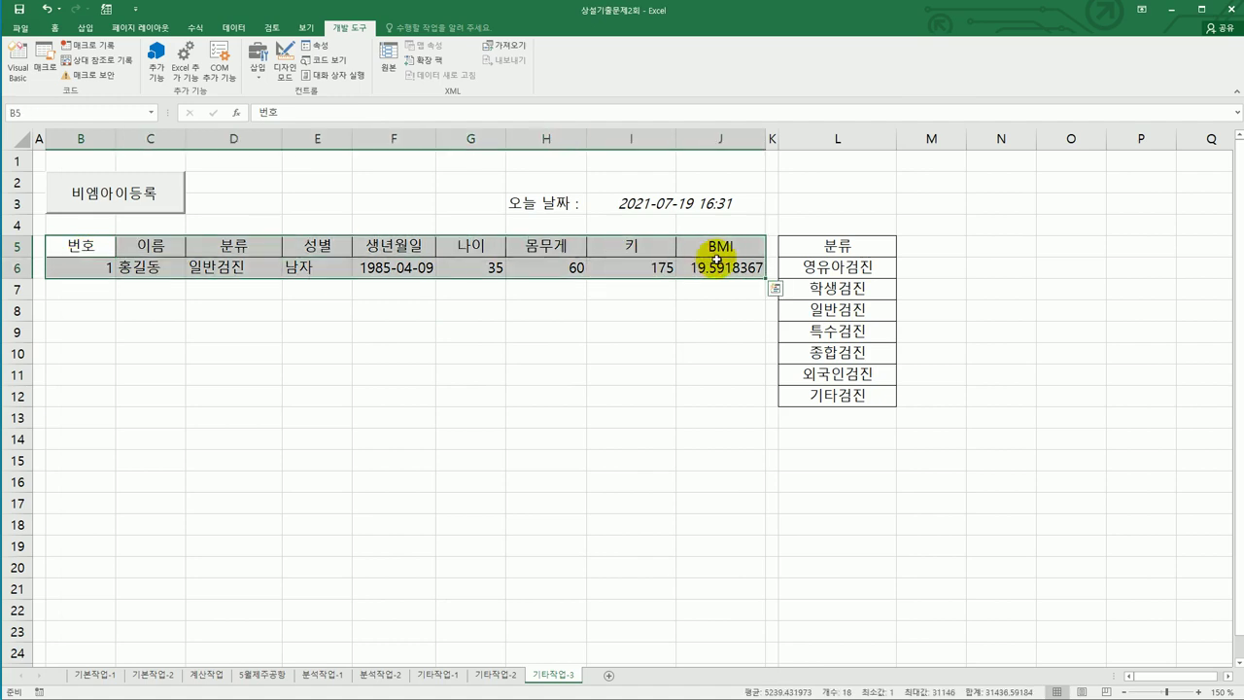
{"action": "left_click_drag", "start_coordinate": [536, 204], "coordinate": [692, 204]}
{"action": "left_click_drag", "start_coordinate": [97, 224], "coordinate": [1005, 222]}
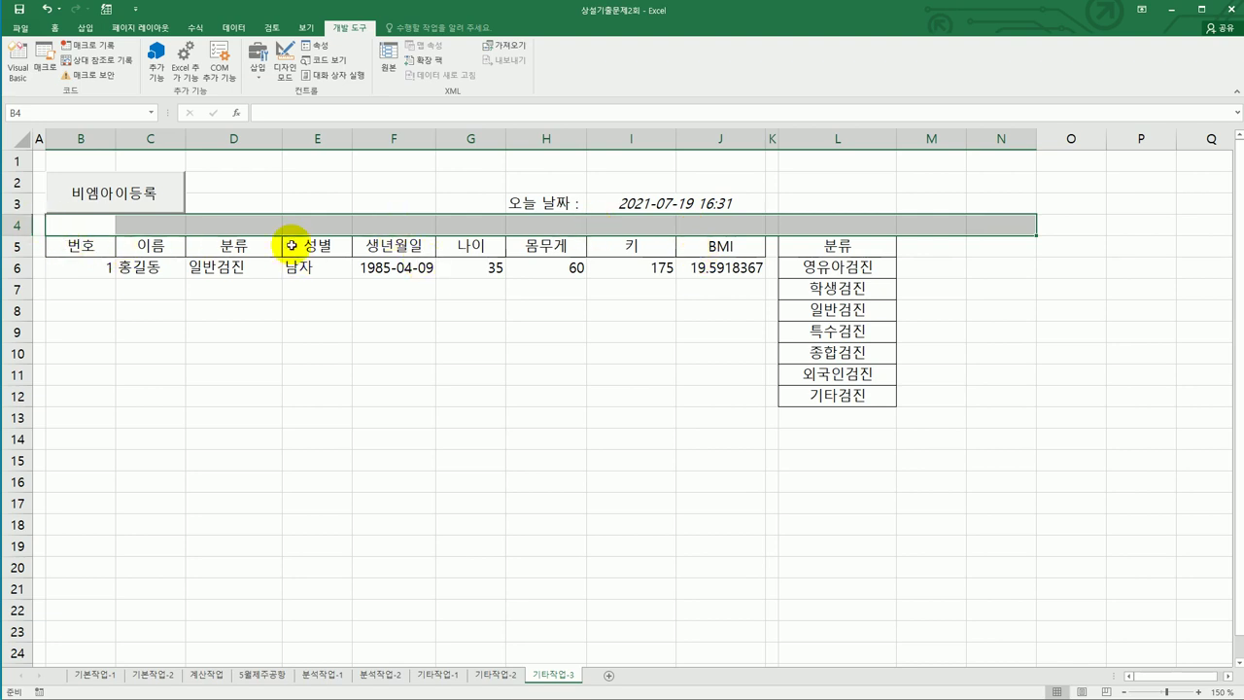
{"action": "left_click_drag", "start_coordinate": [105, 244], "coordinate": [717, 270]}
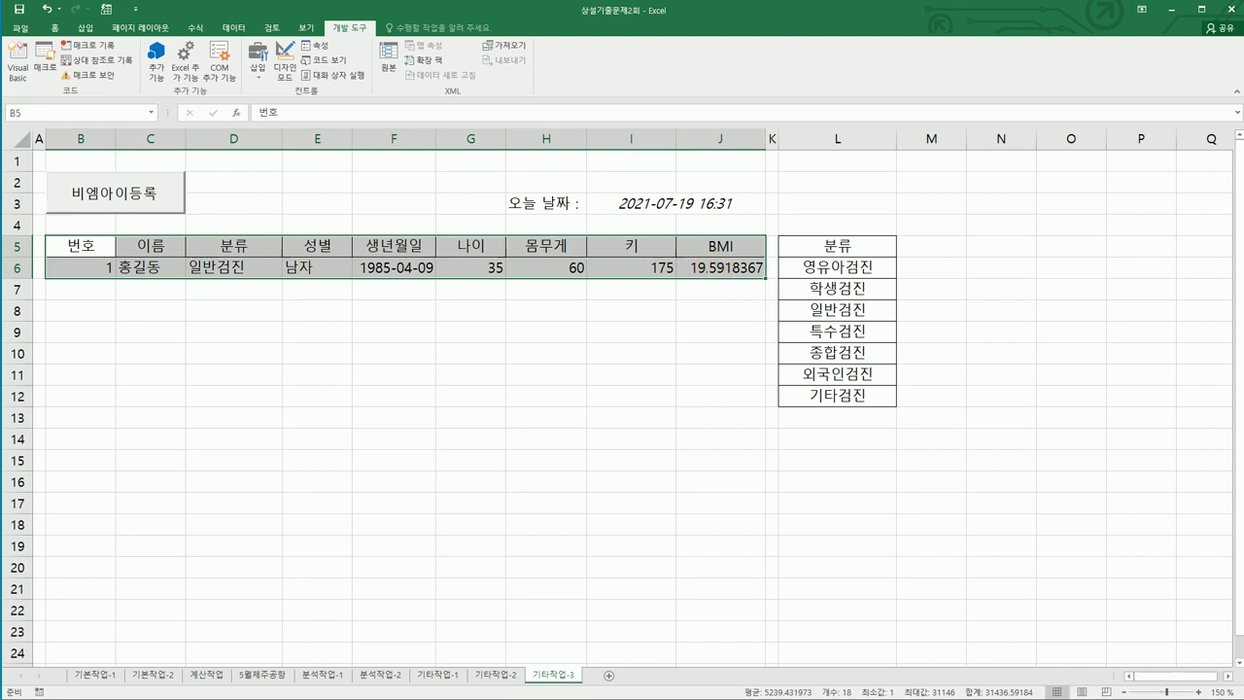
{"action": "left_click", "coordinate": [84, 296]}
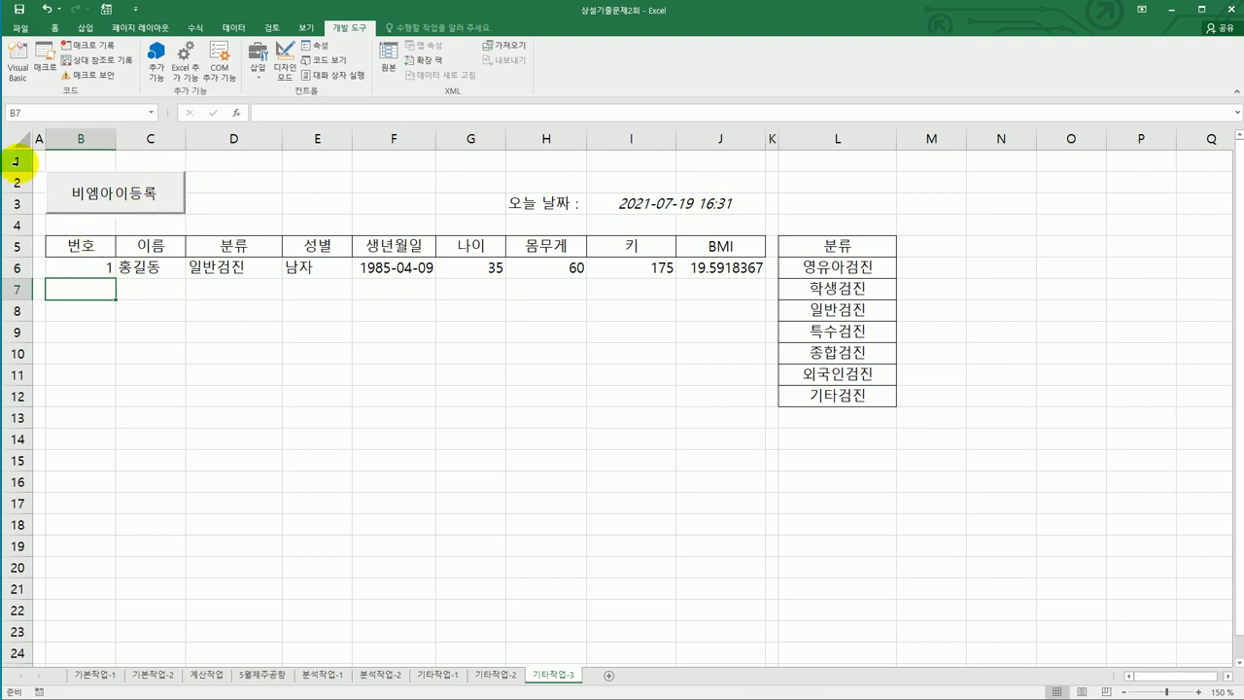
{"action": "left_click_drag", "start_coordinate": [19, 159], "coordinate": [27, 225]}
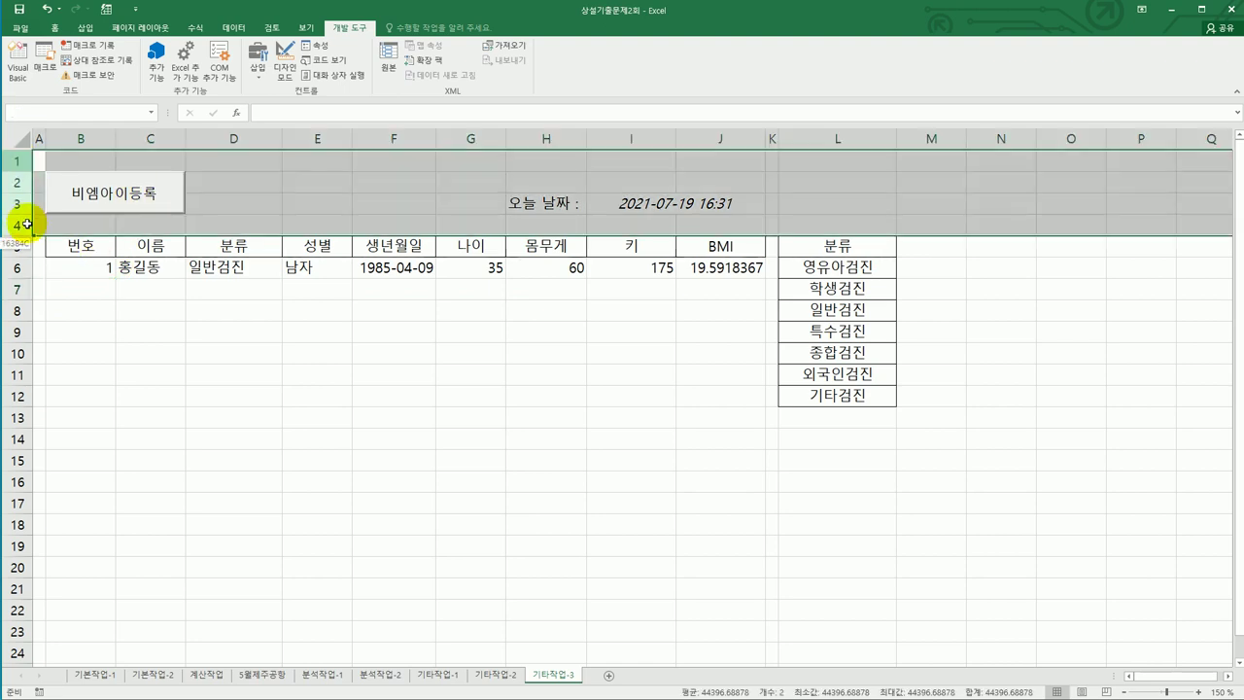
{"action": "left_click", "coordinate": [68, 287]}
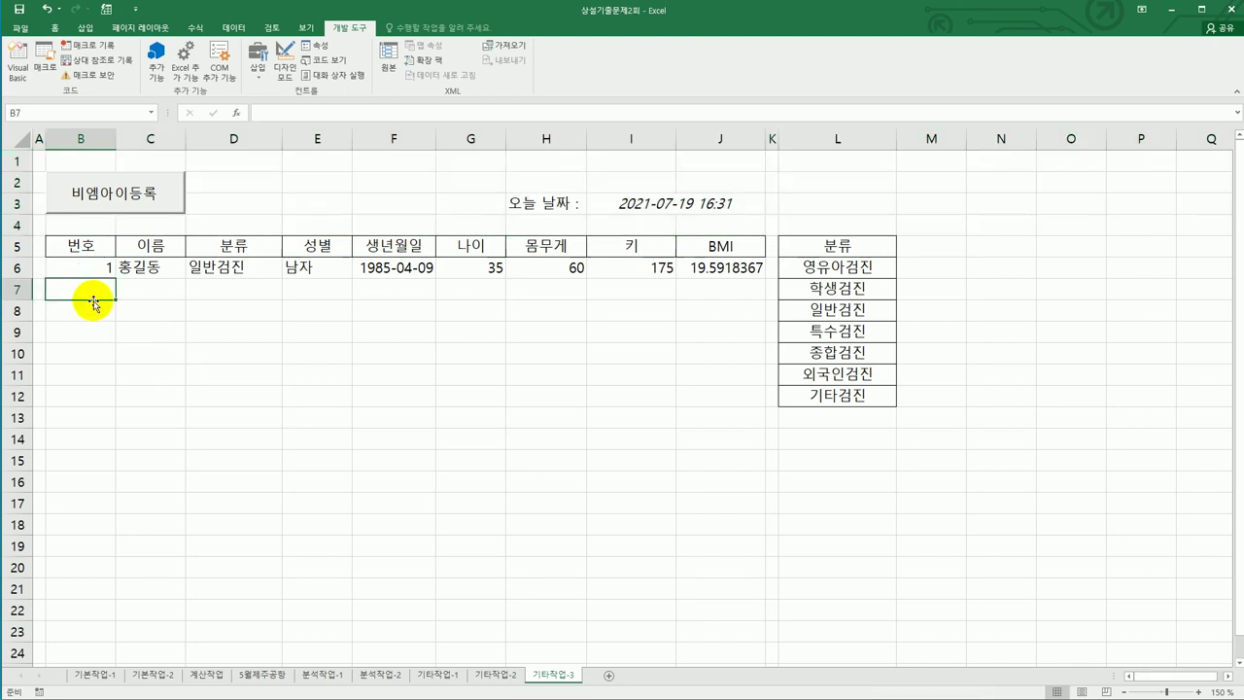
{"action": "left_click", "coordinate": [86, 138]}
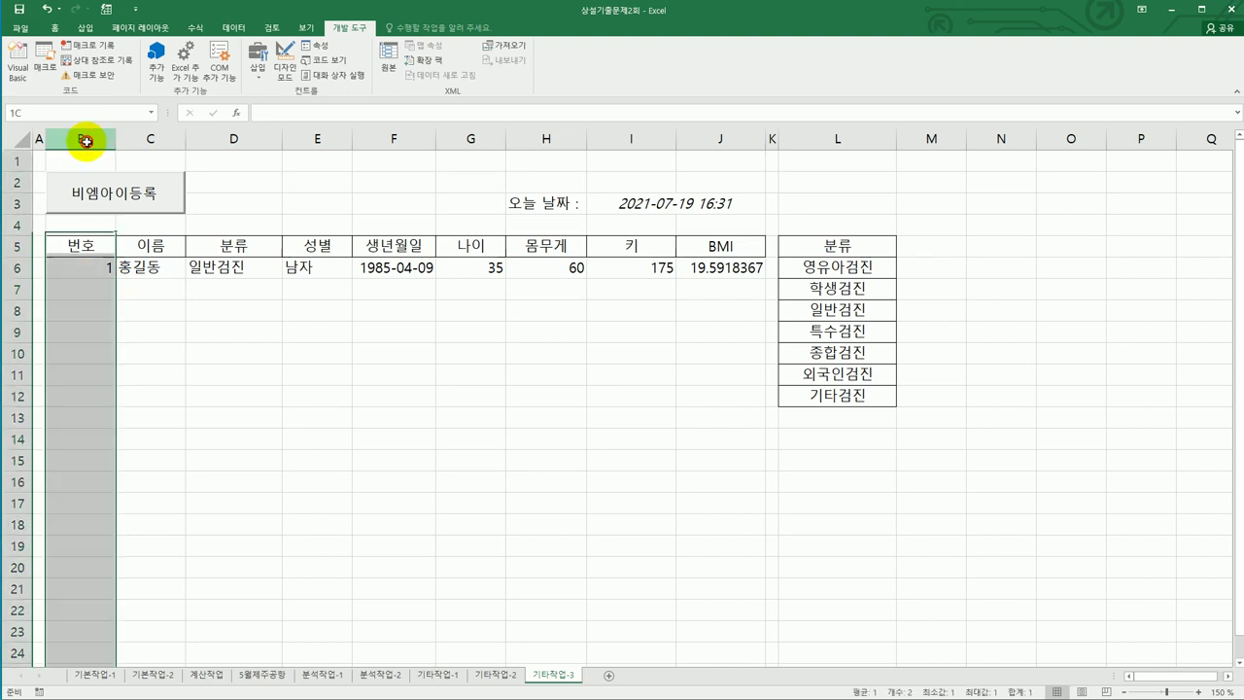
{"action": "left_click", "coordinate": [169, 139]}
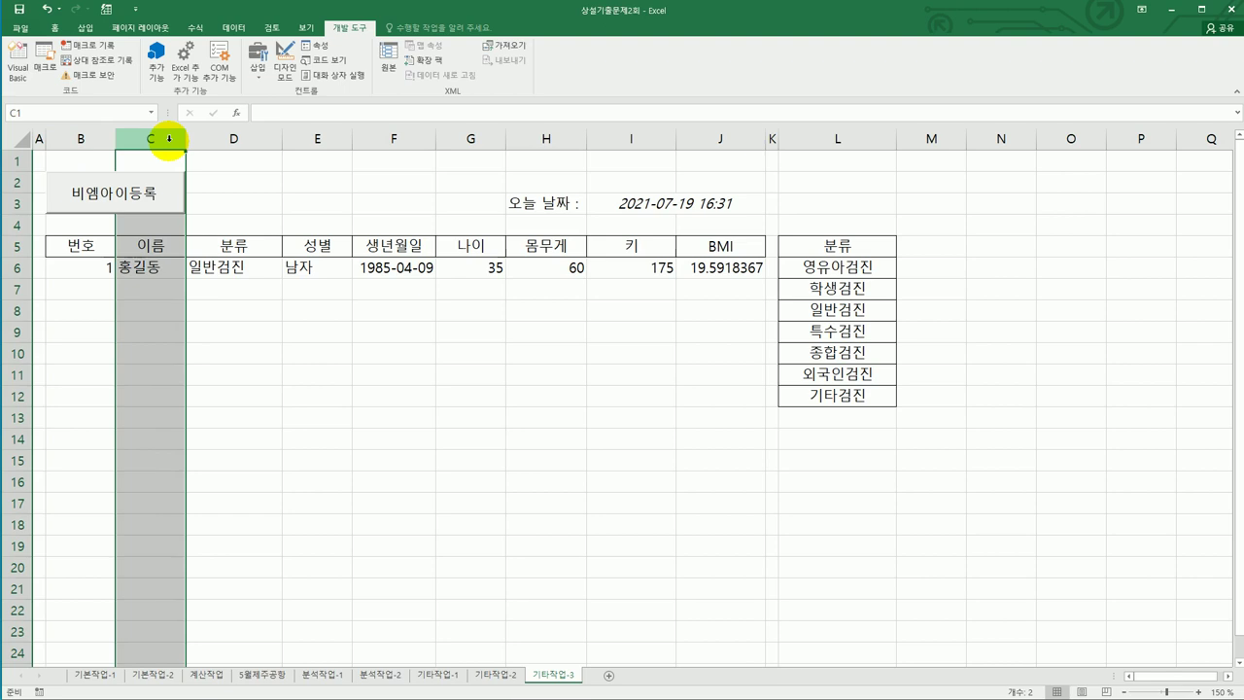
{"action": "left_click", "coordinate": [326, 429]}
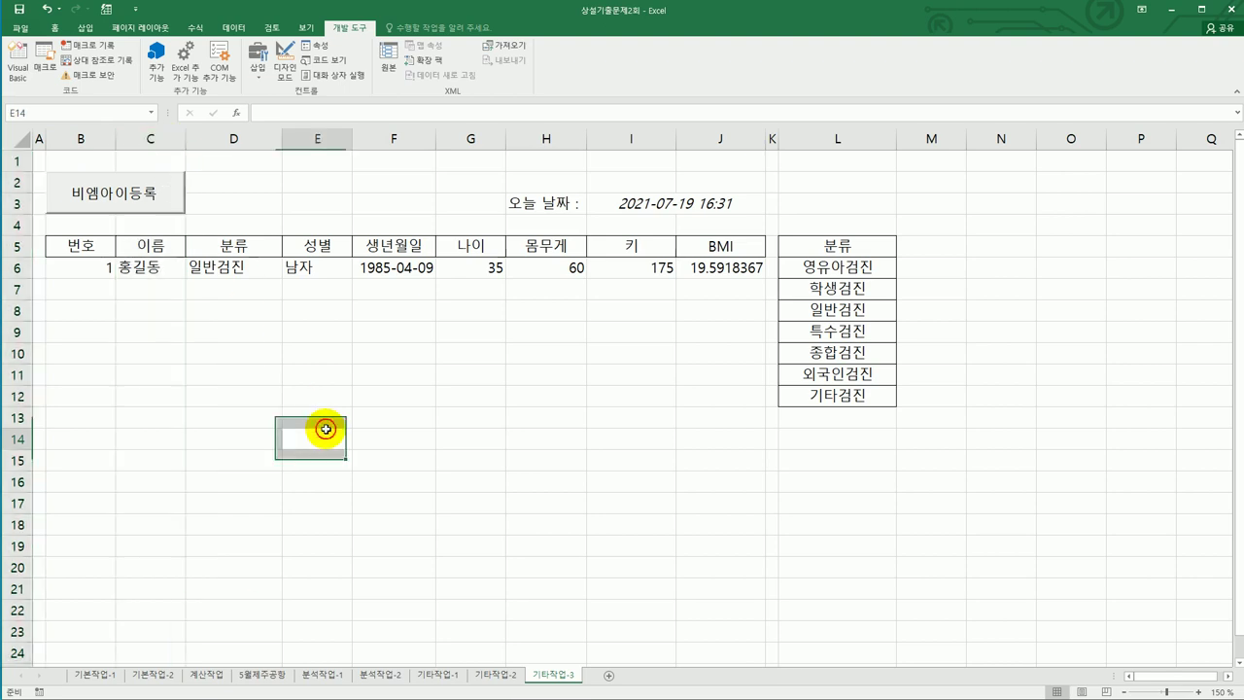
{"action": "left_click", "coordinate": [161, 201]}
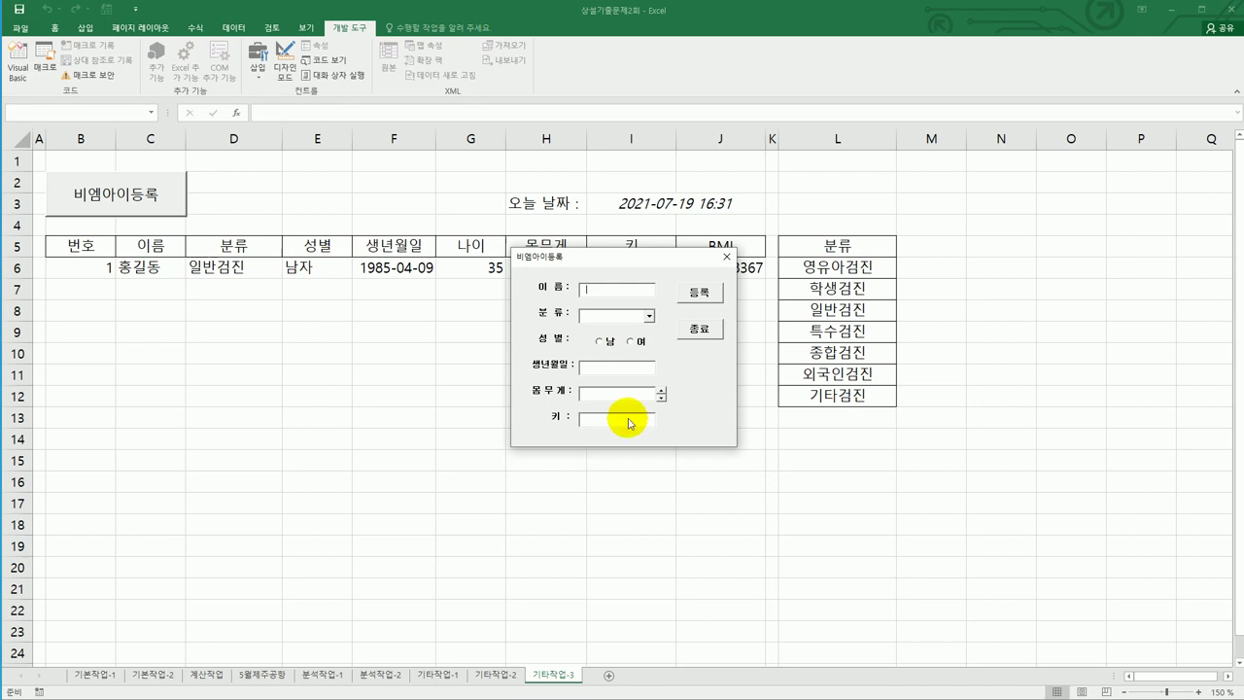
{"action": "left_click", "coordinate": [725, 258]}
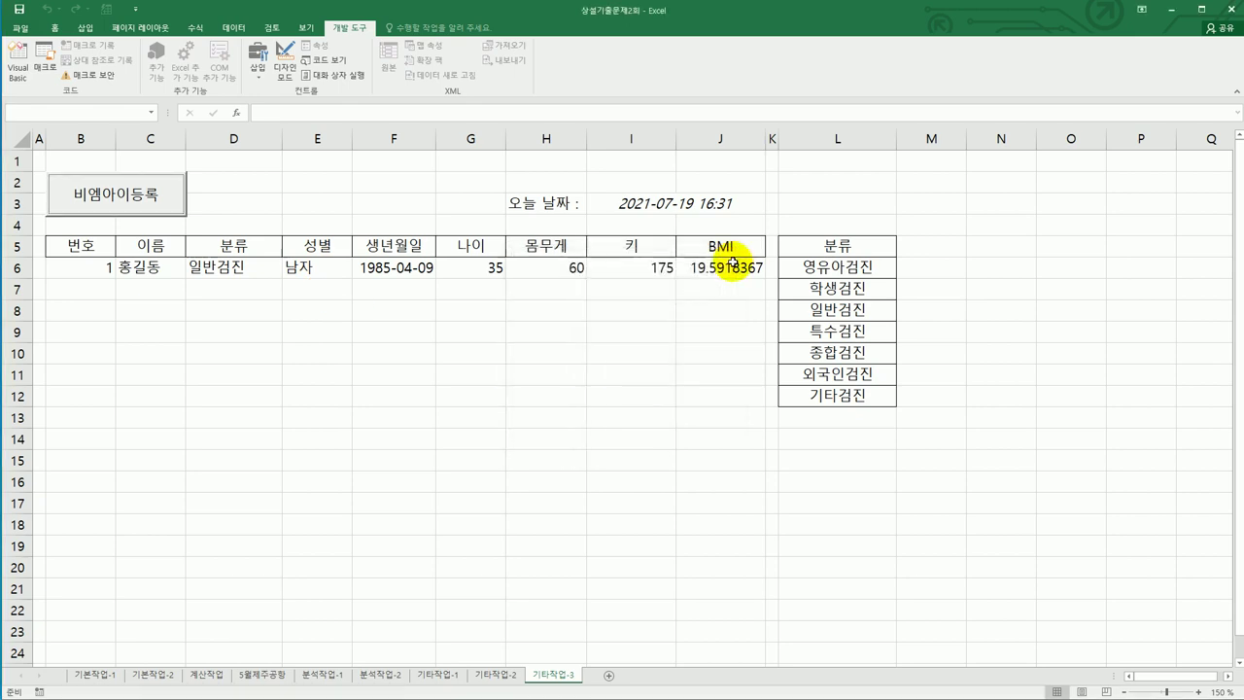
Step: Reopen the form's code and start an assignment to the variable i inside the cmd등록_Click procedure
{"action": "left_click", "coordinate": [541, 377]}
{"action": "left_click", "coordinate": [16, 64]}
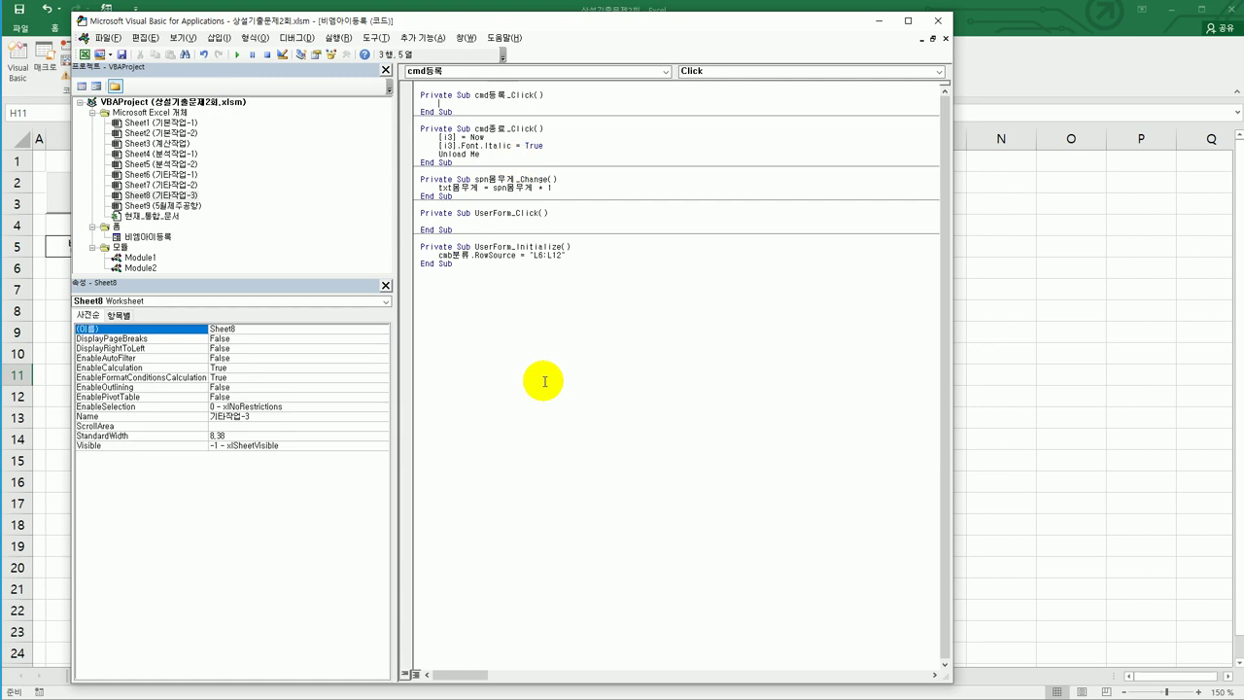
{"action": "key", "text": "Return"}
{"action": "type", "text": "["}
{"action": "type", "text": "i ="}
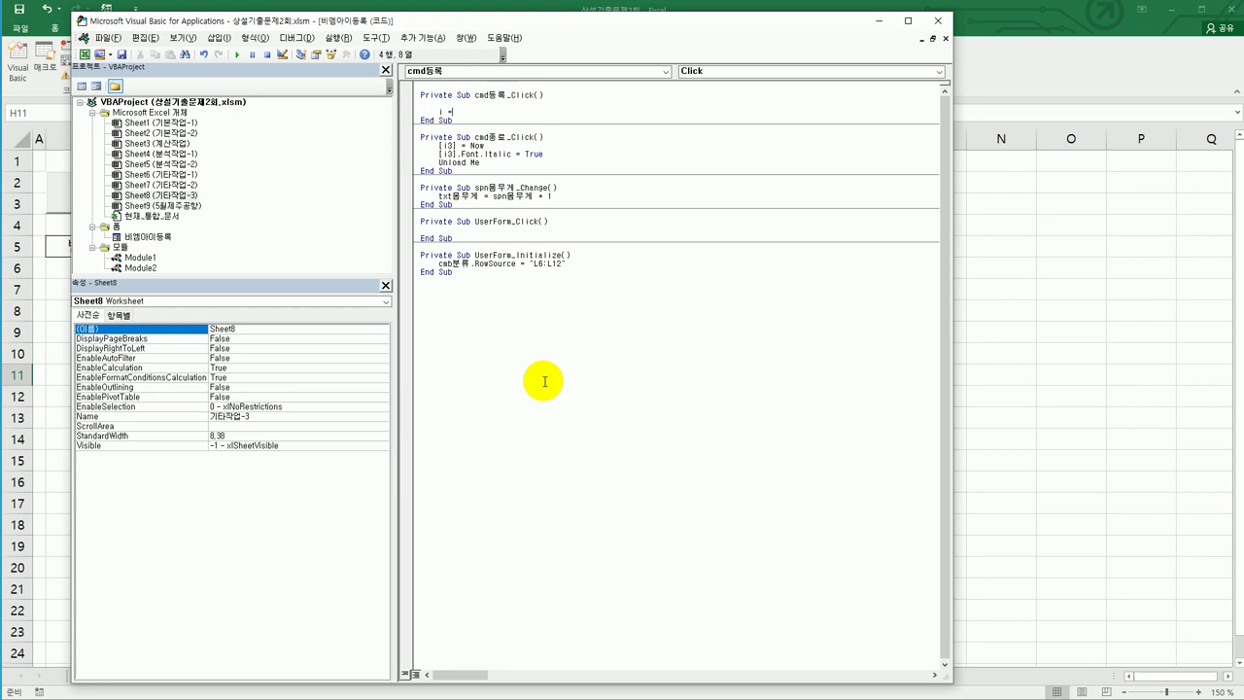
{"action": "type", "text": "dim"}
{"action": "key", "text": "BackSpace"}
{"action": "key", "text": "BackSpace"}
{"action": "type", "text": "dim"}
{"action": "key", "text": "BackSpace"}
{"action": "key", "text": "BackSpace"}
{"action": "key", "text": "BackSpace"}
{"action": "key", "text": "Hangul"}
{"action": "type", "text": "ㅇㅣㅂㄹ"}
{"action": "type", "text": "ㅕㄱㅎㅐㅇ "}
{"action": "type", "text": "="}
{"action": "key", "text": "Left"}
{"action": "key", "text": "Left"}
{"action": "key", "text": "shift+Left"}
{"action": "key", "text": "shift+Left"}
{"action": "key", "text": "shift+Left"}
{"action": "type", "text": "["}
Step: Complete the row variable's assignment in cmd등록_Click as i = Range("B5").CurrentRegion.Rows.Count + 5
{"action": "type", "text": "c"}
{"action": "type", "text": "ange("}
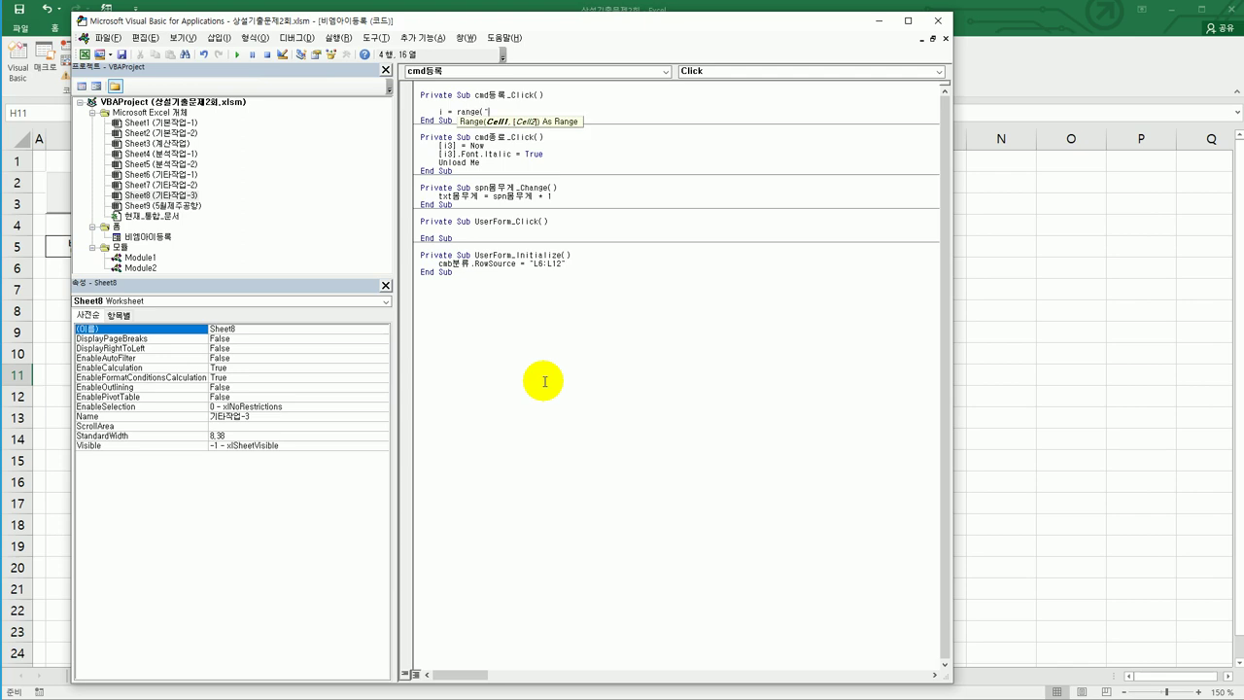
{"action": "type", "text": "\"B4"}
{"action": "key", "text": "BackSpace"}
{"action": "type", "text": "5\")."}
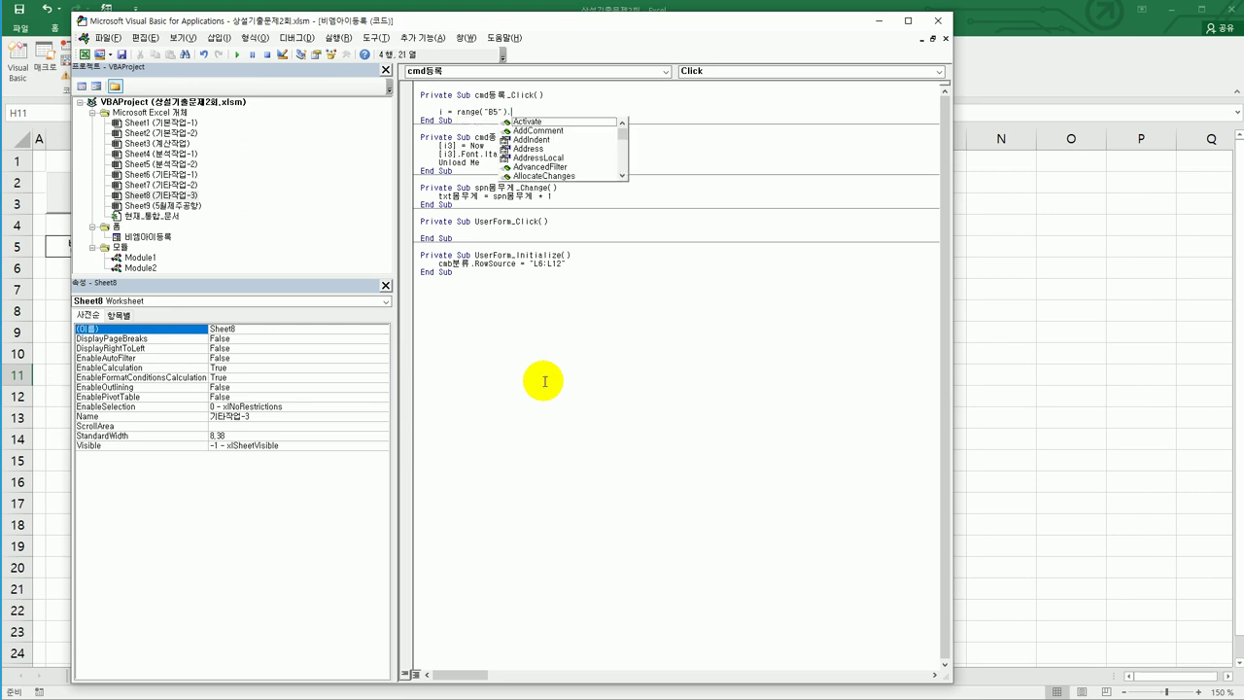
{"action": "type", "text": "CurrentRegion"}
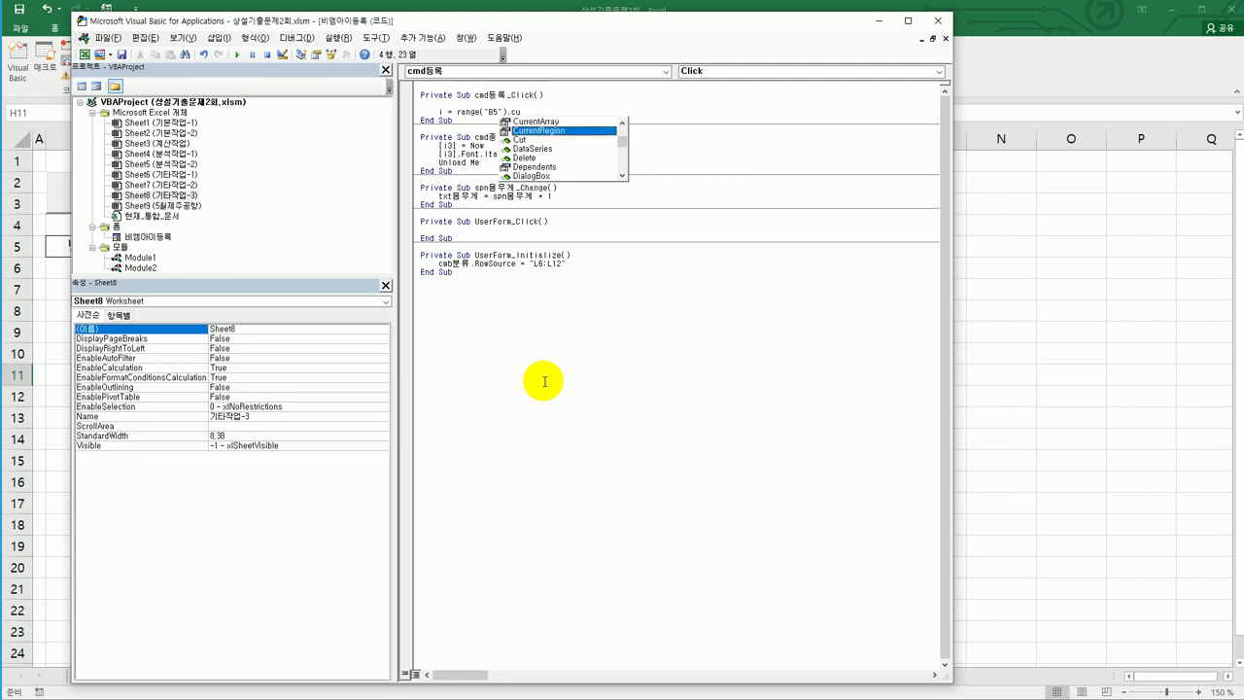
{"action": "type", "text": ".rows"}
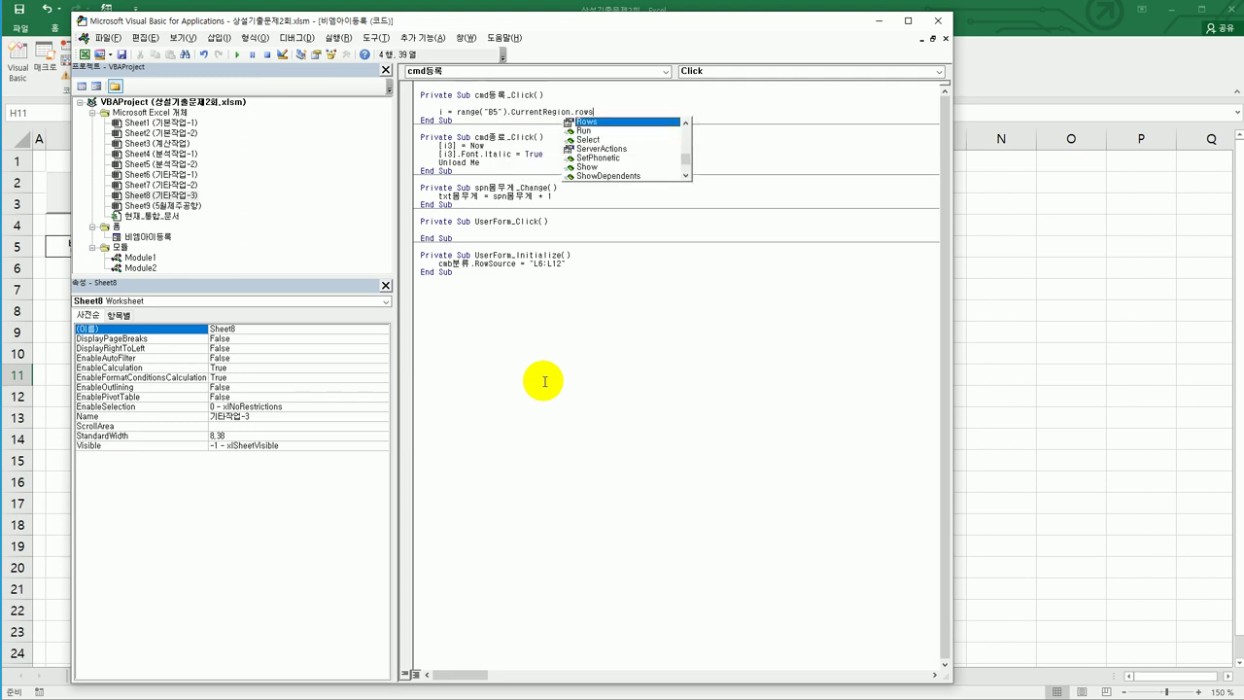
{"action": "type", "text": ".count "}
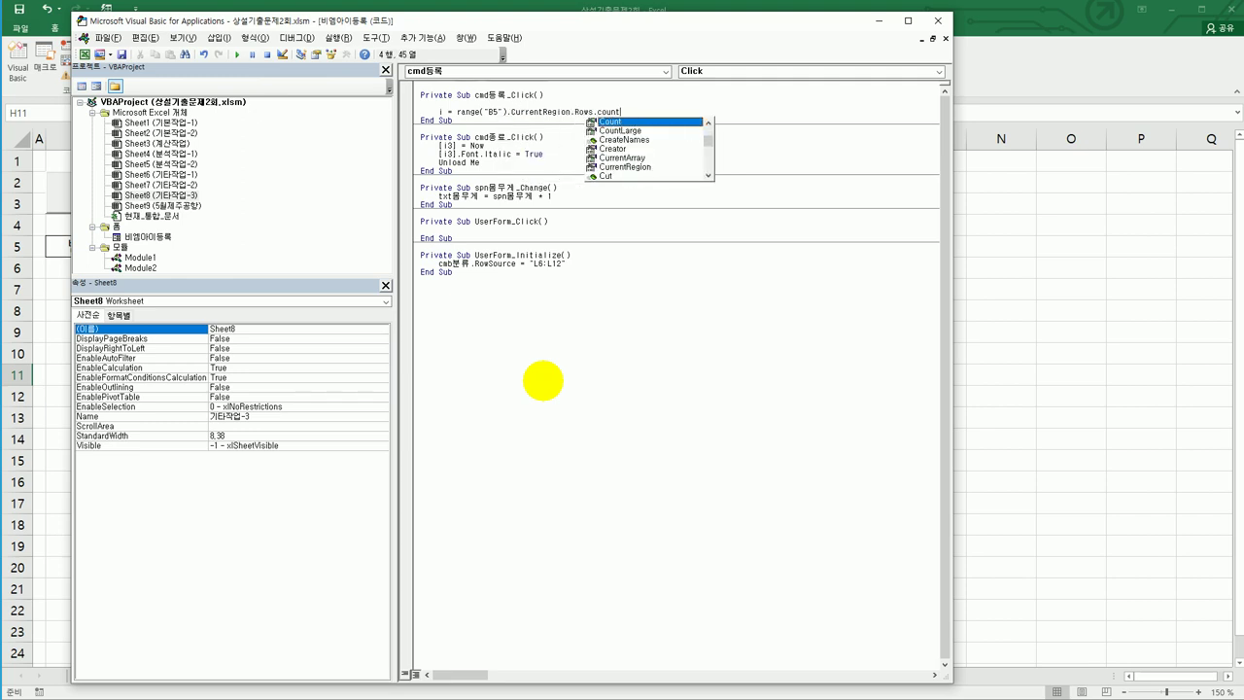
{"action": "type", "text": "+ "}
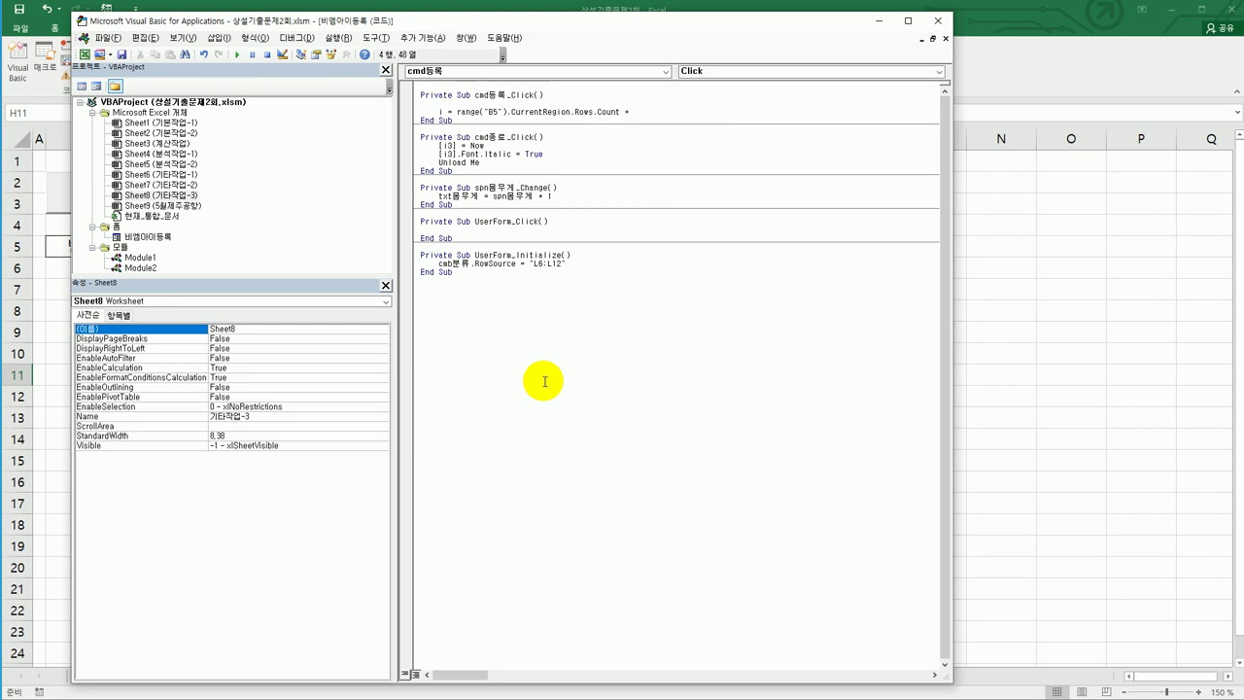
{"action": "type", "text": "5"}
{"action": "key", "text": "Return"}
{"action": "key", "text": "Return"}
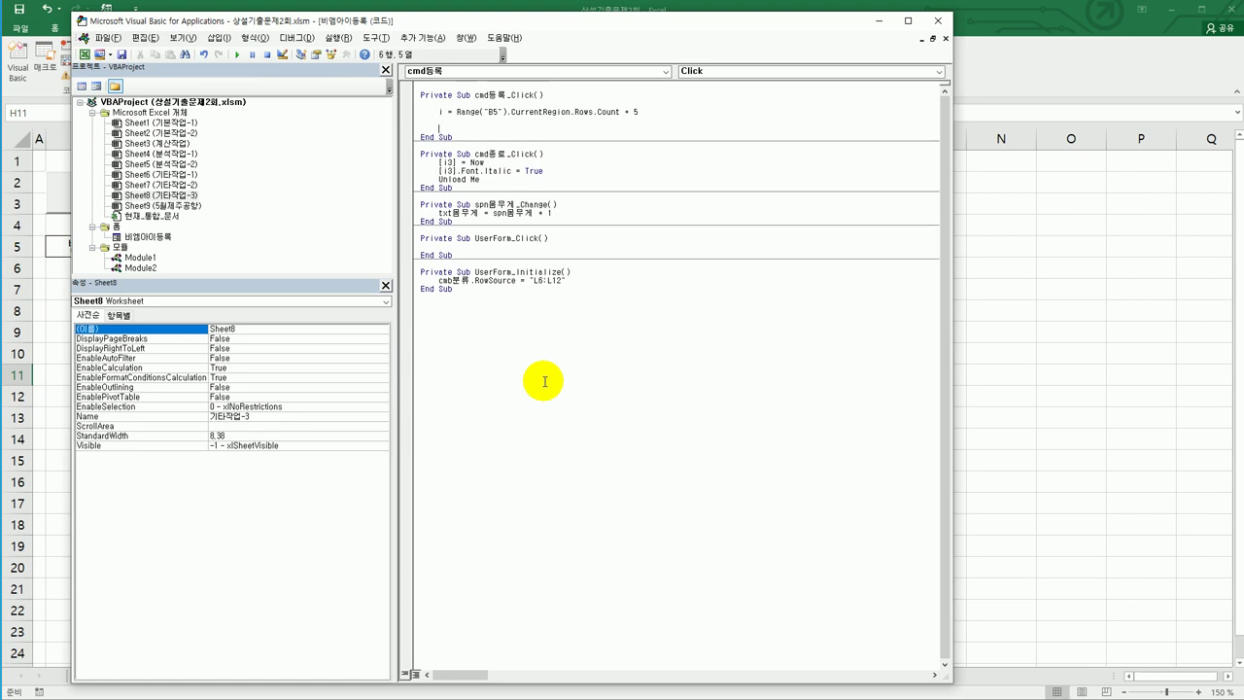
Step: Write the 번호 column's line as Cells(i, 2) = Range("b5").CurrentRegion.Rows.Count
{"action": "type", "text": "cells(i"}
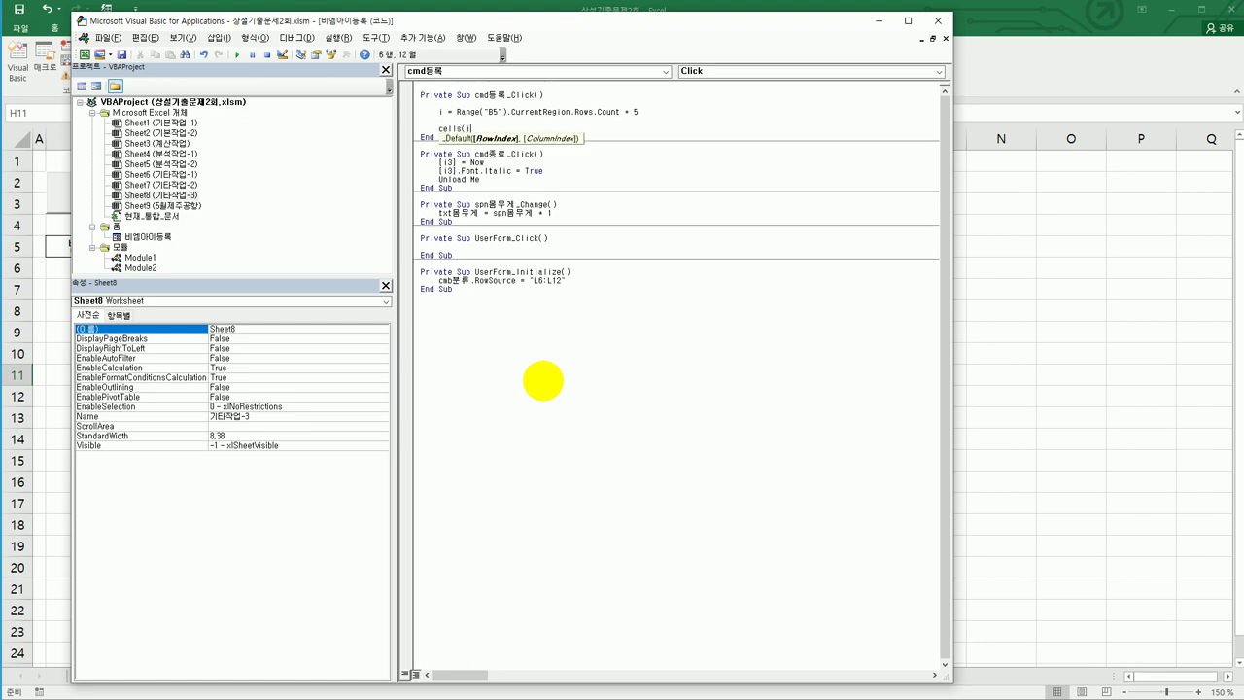
{"action": "type", "text": ",2) ="}
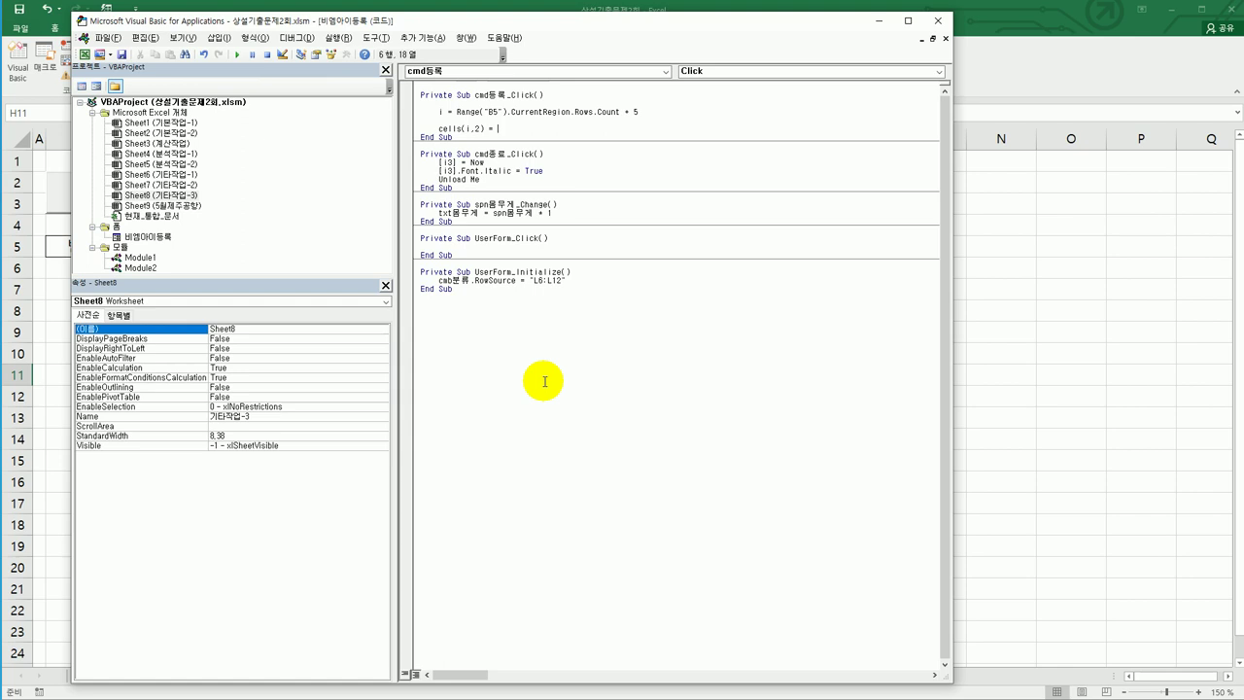
{"action": "type", "text": "range(\"b4"}
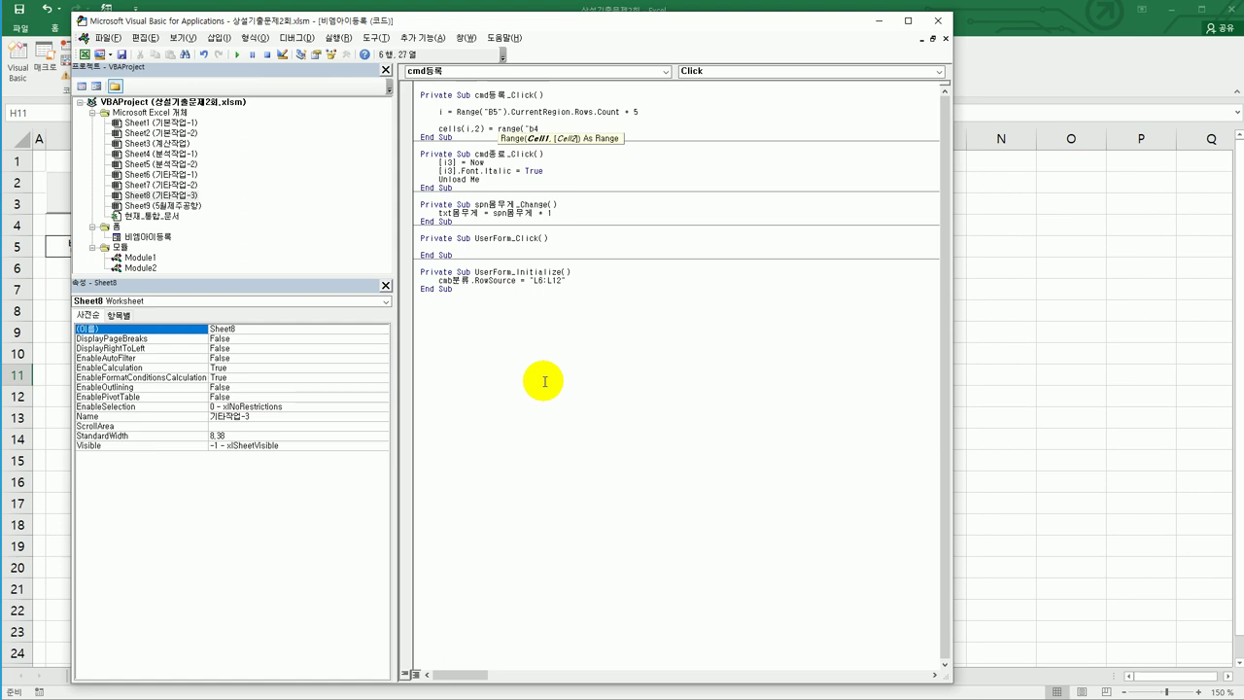
{"action": "key", "text": "BackSpace"}
{"action": "type", "text": "5\").CurrentRegion.rows"}
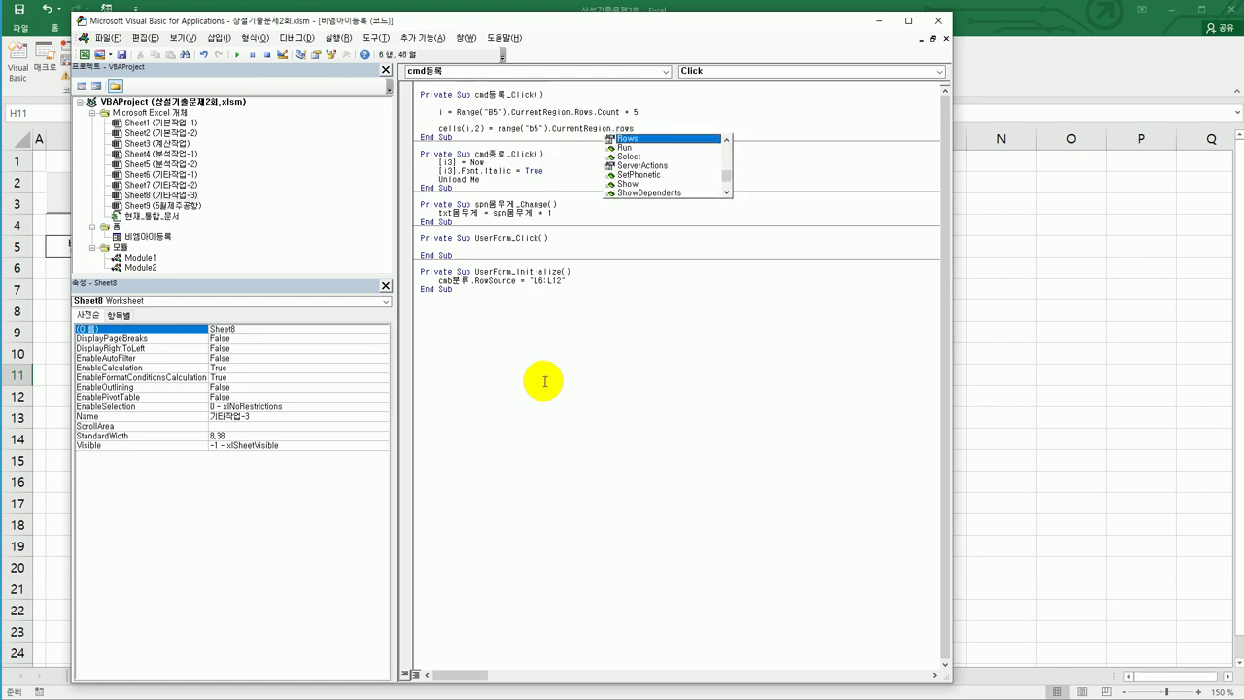
{"action": "type", "text": ".count"}
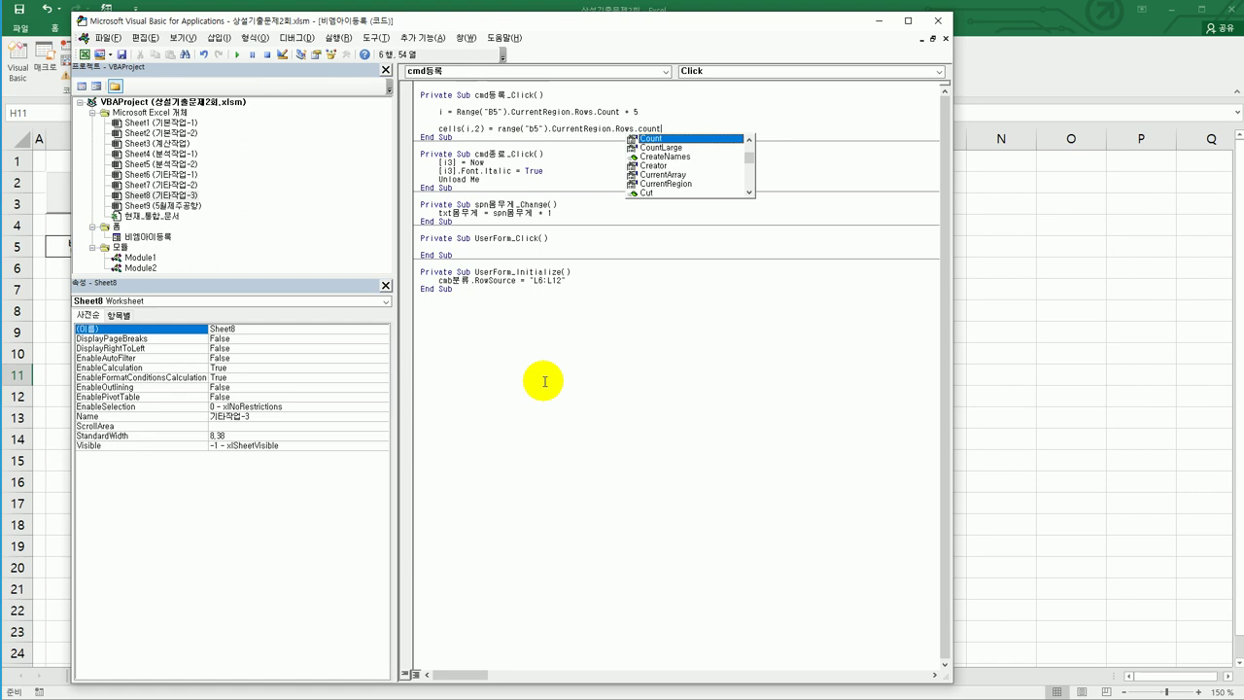
{"action": "key", "text": "Tab"}
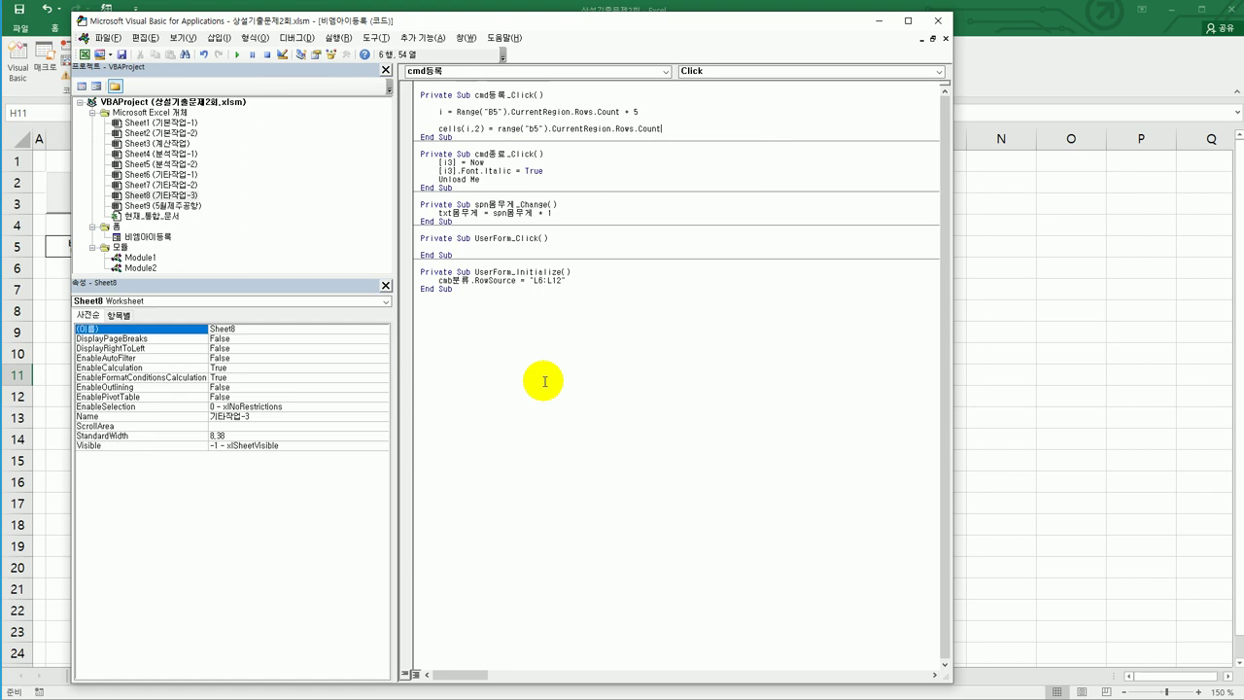
{"action": "key", "text": "Return"}
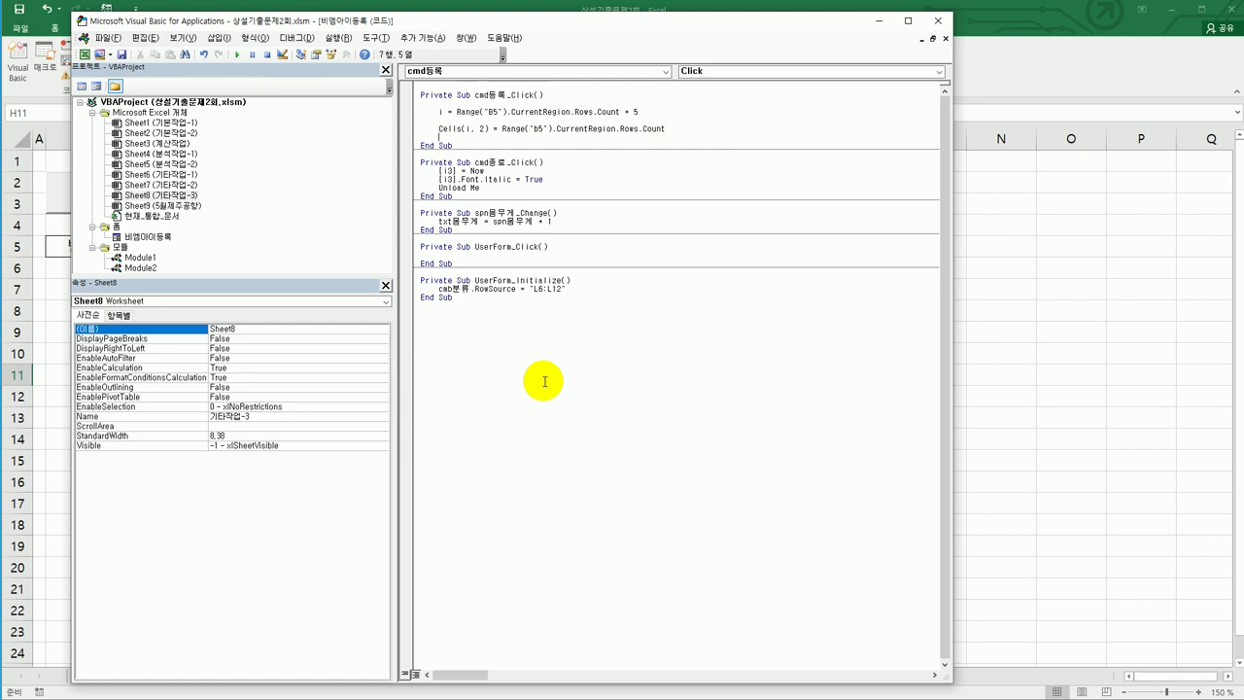
Step: Add the line Cells(i, 3) = txt이름 to write the name field into the 이름 column
{"action": "type", "text": "cells("}
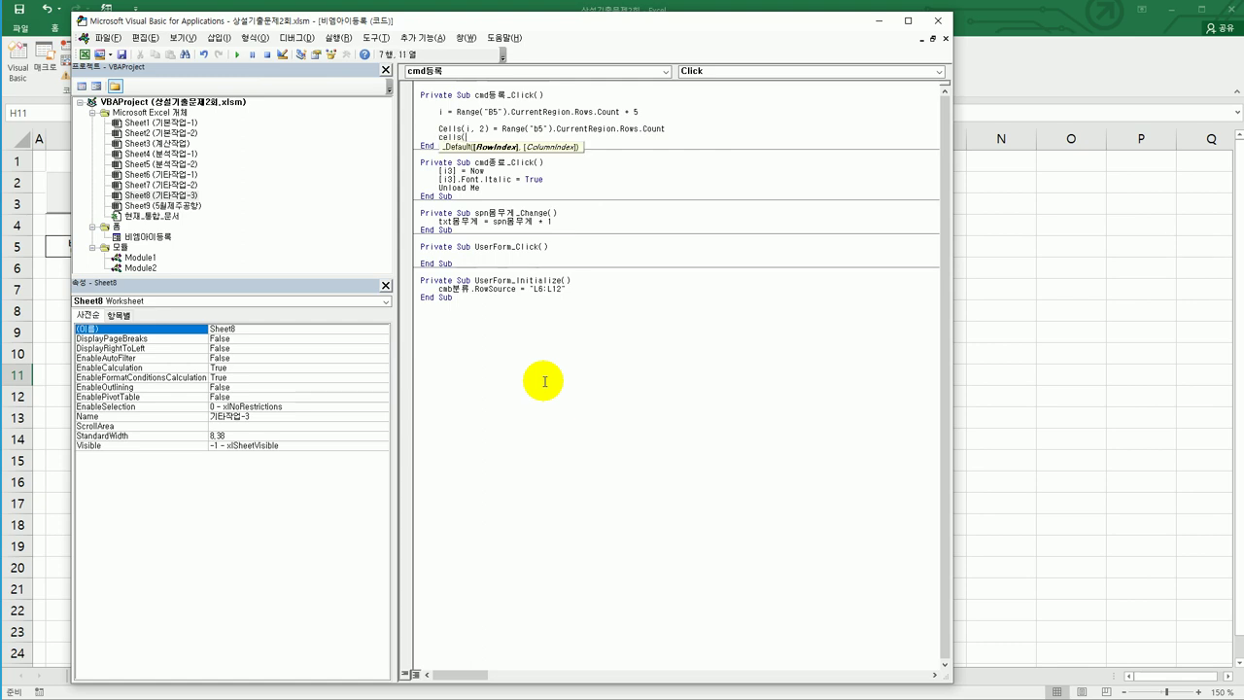
{"action": "type", "text": "i,3) = ㅅㅌ"}
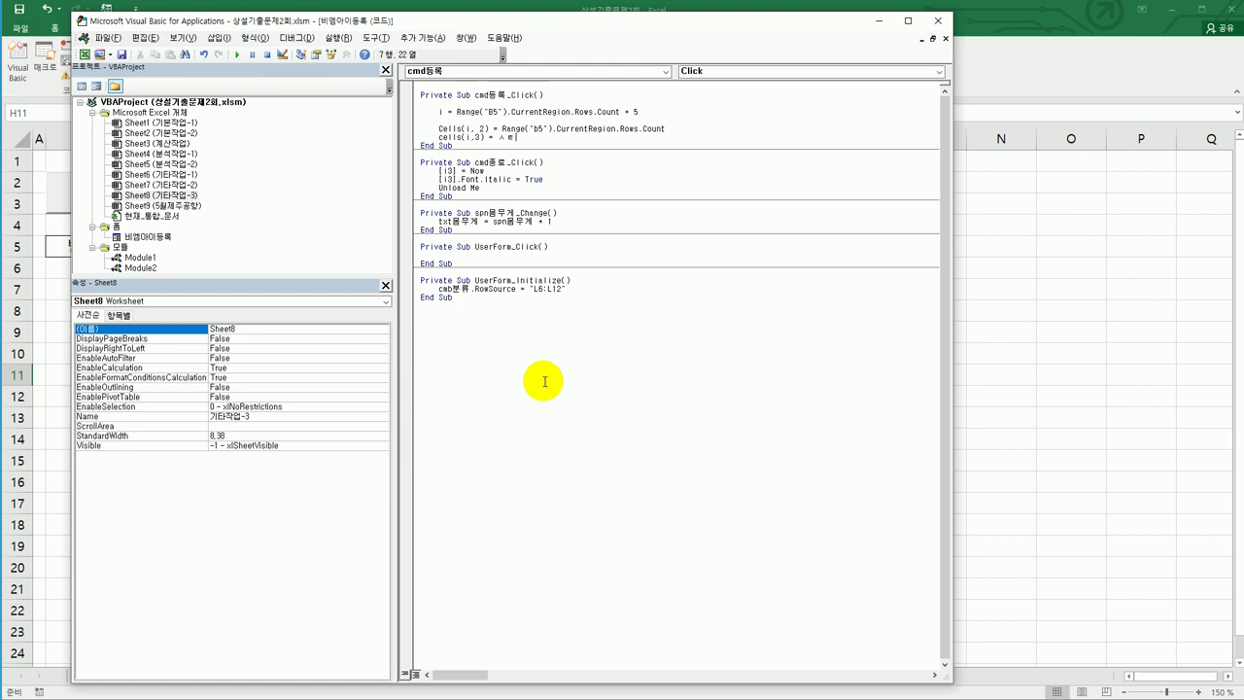
{"action": "key", "text": "BackSpace"}
{"action": "type", "text": "txtㅁ름"}
{"action": "key", "text": "Return"}
Step: Duplicate the Cells(i, 3) line below itself and change the copy's column index to 4
{"action": "key", "text": "Up"}
{"action": "key", "text": "shift+End"}
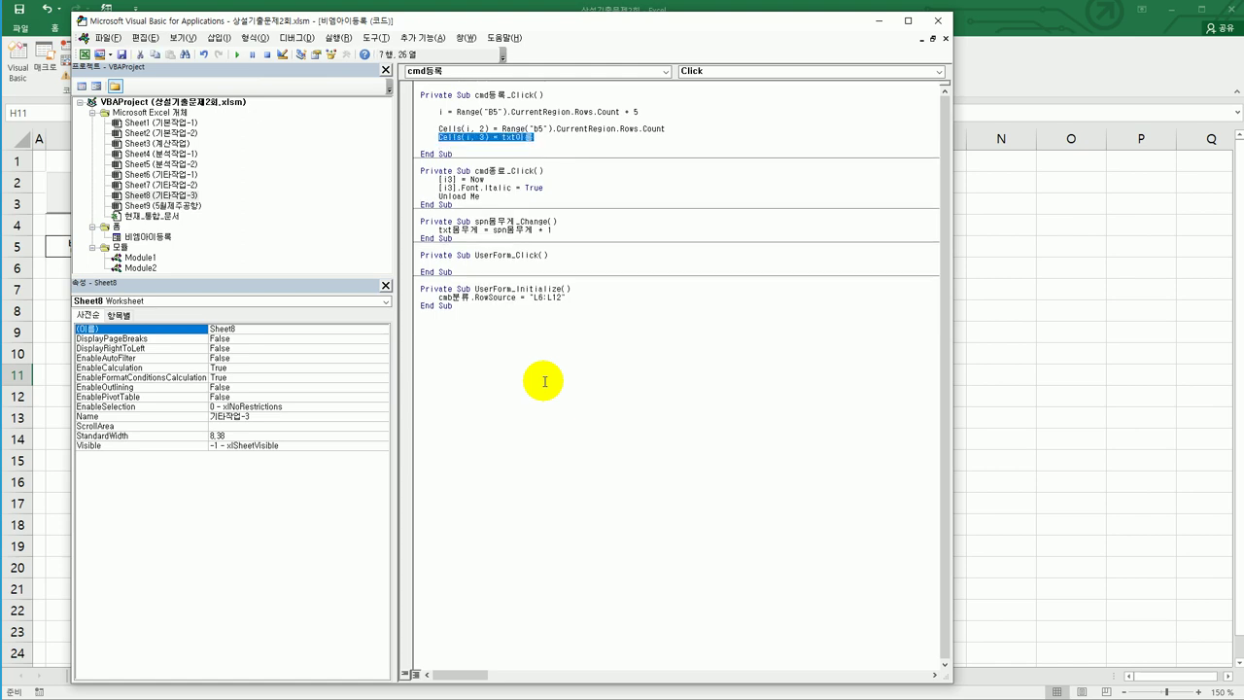
{"action": "key", "text": "ctrl+c"}
{"action": "key", "text": "Down"}
{"action": "key", "text": "ctrl+v"}
{"action": "key", "text": "Up"}
{"action": "key", "text": "Right"}
{"action": "key", "text": "Right"}
{"action": "key", "text": "Right"}
{"action": "key", "text": "Right"}
{"action": "key", "text": "Right"}
{"action": "key", "text": "Right"}
{"action": "key", "text": "Right"}
{"action": "key", "text": "Right"}
{"action": "key", "text": "Right"}
{"action": "key", "text": "Right"}
{"action": "key", "text": "Right"}
{"action": "key", "text": "Right"}
{"action": "key", "text": "Right"}
{"action": "key", "text": "Right"}
{"action": "key", "text": "Left"}
{"action": "key", "text": "Left"}
{"action": "key", "text": "shift+Right"}
{"action": "type", "text": "4"}
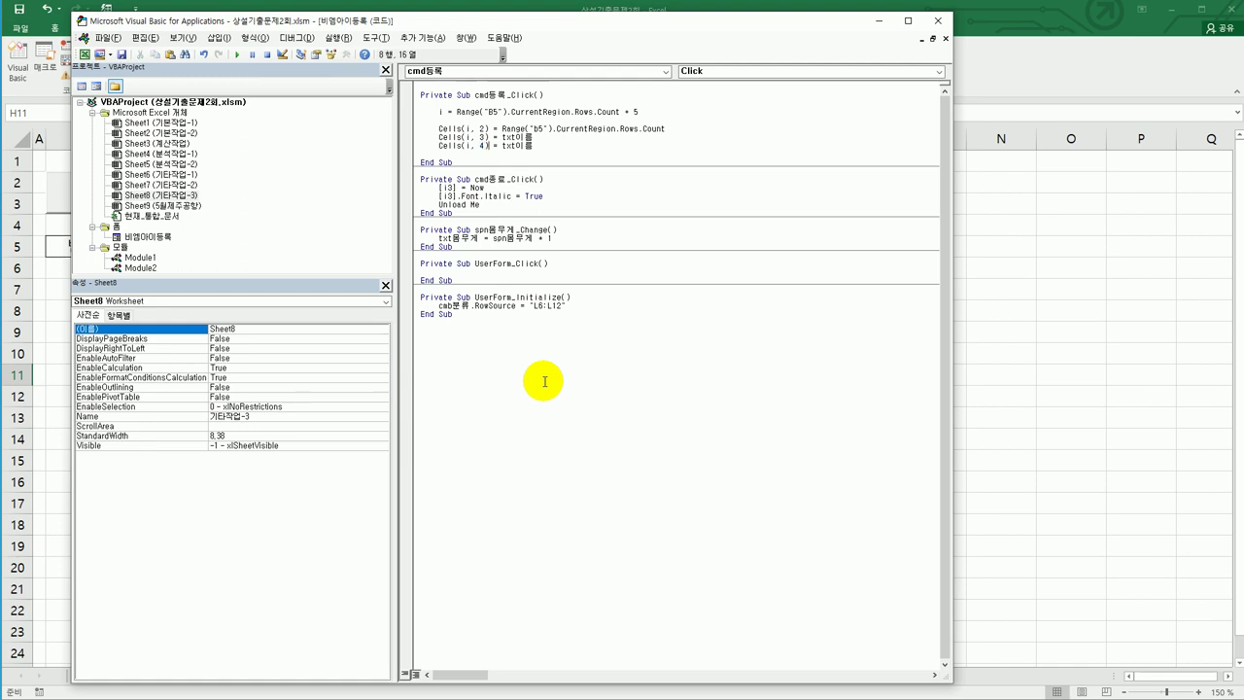
Step: Replace the source in the Cells(i, 4) line with cmb분류 and add blank lines below it
{"action": "key", "text": "shift+Right"}
{"action": "key", "text": "shift+Right"}
{"action": "key", "text": "shift+Right"}
{"action": "key", "text": "shift+Right"}
{"action": "key", "text": "shift+Right"}
{"action": "type", "text": "cmbㅂㅜㄴㄹㅠ"}
{"action": "key", "text": "Return"}
{"action": "key", "text": "Return"}
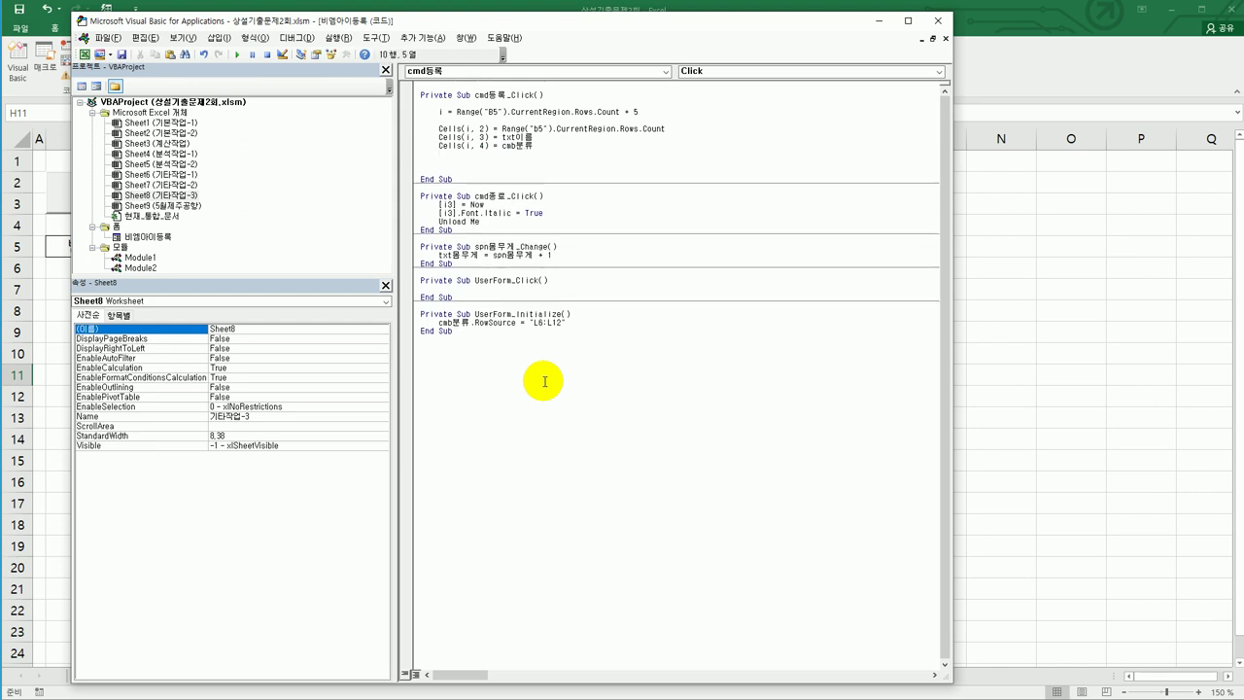
Step: Begin the 성별 condition with the line If opt남 = True Then
{"action": "type", "text": "if"}
{"action": "type", "text": " optㄴㅏㅁ ="}
{"action": "type", "text": " t"}
{"action": "type", "text": "rue Then"}
{"action": "key", "text": "Return"}
Step: Insert the copied Cells line inside the If block and edit it to Cells(i, 5) = "남자"
{"action": "key", "text": "ctrl+v"}
{"action": "key", "text": "Left"}
{"action": "key", "text": "Left"}
{"action": "key", "text": "Left"}
{"action": "key", "text": "Left"}
{"action": "key", "text": "Left"}
{"action": "key", "text": "Left"}
{"action": "key", "text": "Left"}
{"action": "key", "text": "Left"}
{"action": "key", "text": "Left"}
{"action": "key", "text": "Left"}
{"action": "key", "text": "shift+Right"}
{"action": "type", "text": "5"}
{"action": "key", "text": "Right"}
{"action": "key", "text": "Right"}
{"action": "key", "text": "Right"}
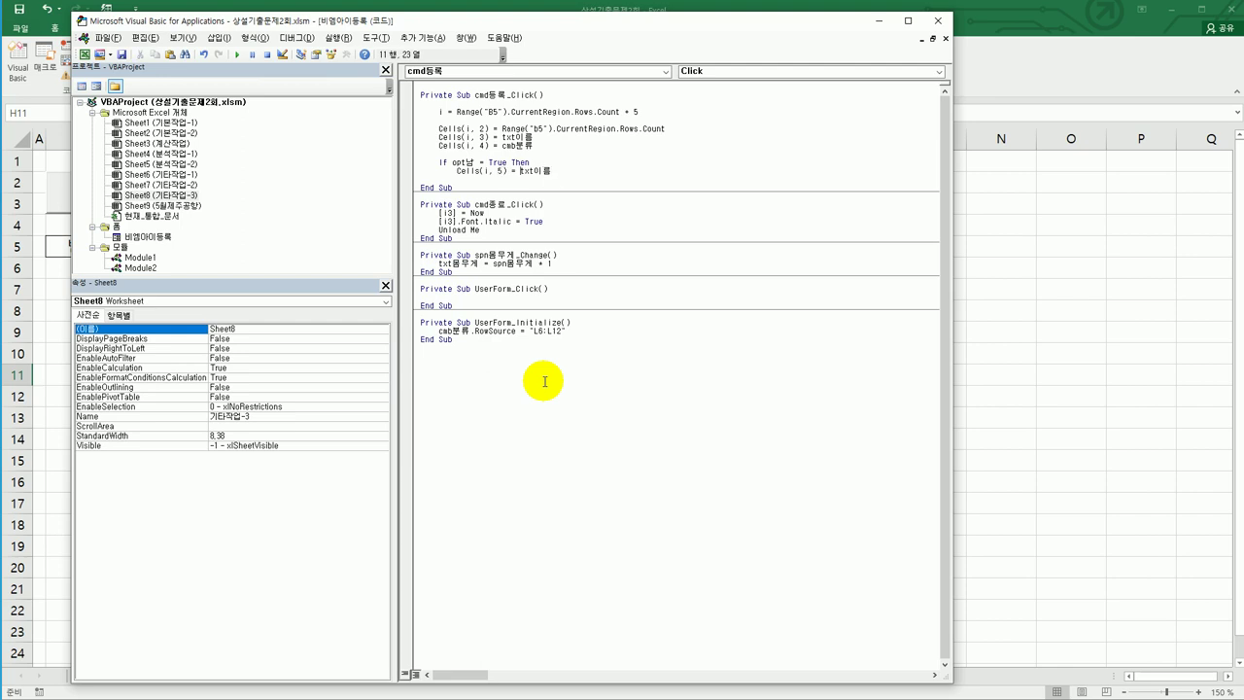
{"action": "key", "text": "shift+End"}
{"action": "key", "text": "Delete"}
{"action": "type", "text": "\"s"}
{"action": "key", "text": "BackSpace"}
{"action": "type", "text": "남자\""}
Step: Add an Else line below Cells(i, 5) = "남자" in the If block
{"action": "key", "text": "Return"}
{"action": "type", "text": "else"}
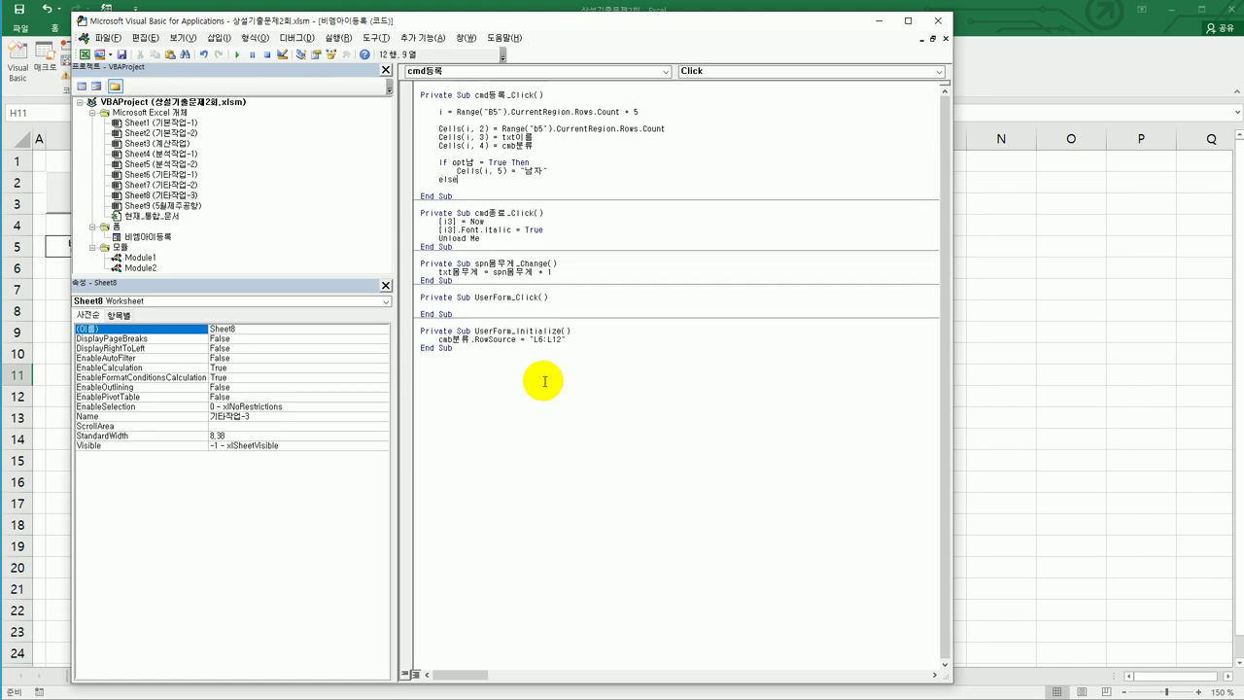
{"action": "key", "text": "Return"}
Step: Copy the "남자" line into the Else branch and change its text to "여자"
{"action": "key", "text": "Up"}
{"action": "key", "text": "Up"}
{"action": "key", "text": "shift+End"}
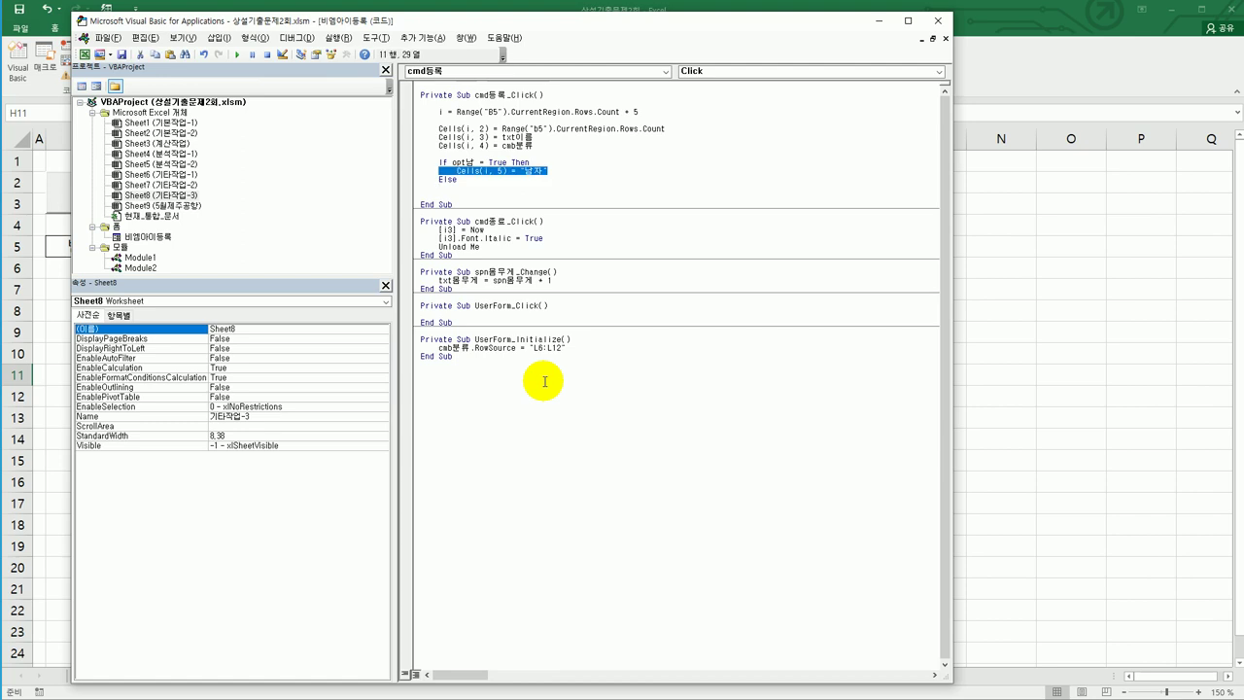
{"action": "key", "text": "ctrl+c"}
{"action": "key", "text": "Down"}
{"action": "key", "text": "Down"}
{"action": "key", "text": "ctrl+v"}
{"action": "key", "text": "shift+Right"}
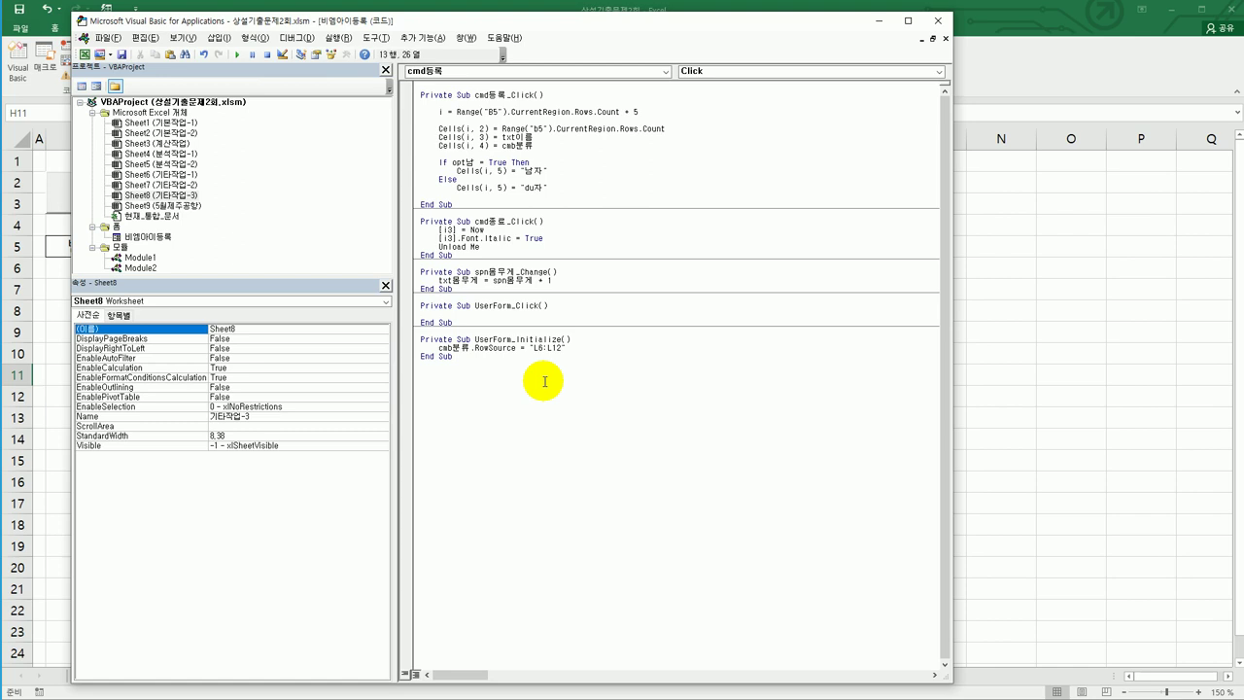
{"action": "key", "text": "BackSpace"}
{"action": "key", "text": "BackSpace"}
{"action": "type", "text": "여"}
Step: Close the 성별 condition with End If and leave a blank line below it
{"action": "key", "text": "Return"}
{"action": "type", "text": "enm"}
{"action": "key", "text": "BackSpace"}
{"action": "type", "text": "d if"}
{"action": "key", "text": "Return"}
{"action": "key", "text": "Return"}
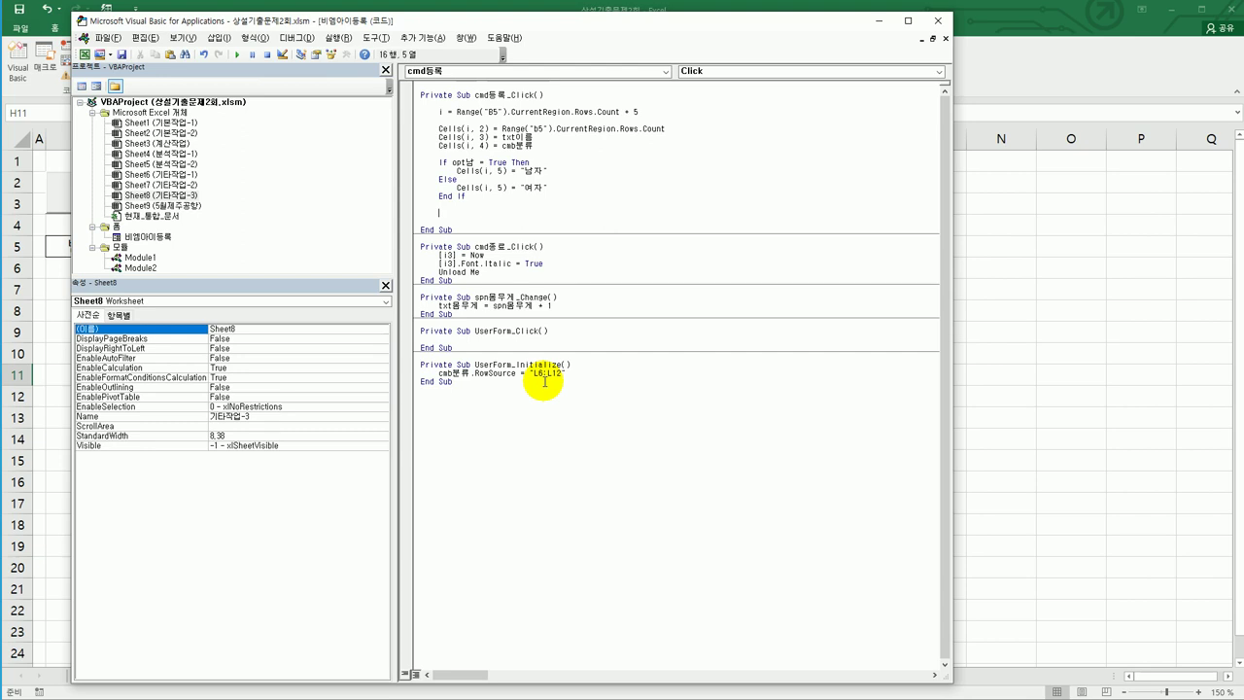
Step: Insert the copied Cells line below End If and edit it to Cells(i, 6) = txt생년월일.Value
{"action": "key", "text": "ctrl+v"}
{"action": "key", "text": "Home"}
{"action": "key", "text": "shift+Tab"}
{"action": "key", "text": "Right"}
{"action": "key", "text": "Right"}
{"action": "key", "text": "Right"}
{"action": "key", "text": "Right"}
{"action": "key", "text": "Right"}
{"action": "key", "text": "Right"}
{"action": "key", "text": "shift+End"}
{"action": "key", "text": "BackSpace"}
{"action": "type", "text": "txt생년월일.Value"}
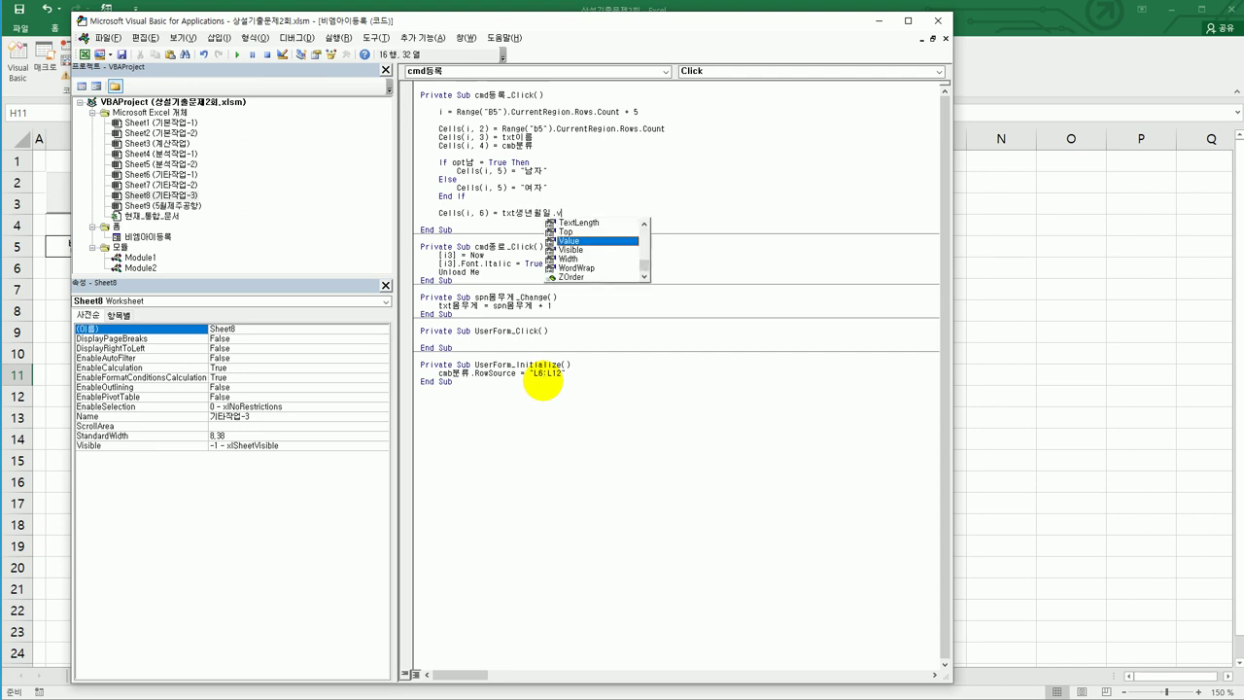
{"action": "key", "text": "Return"}
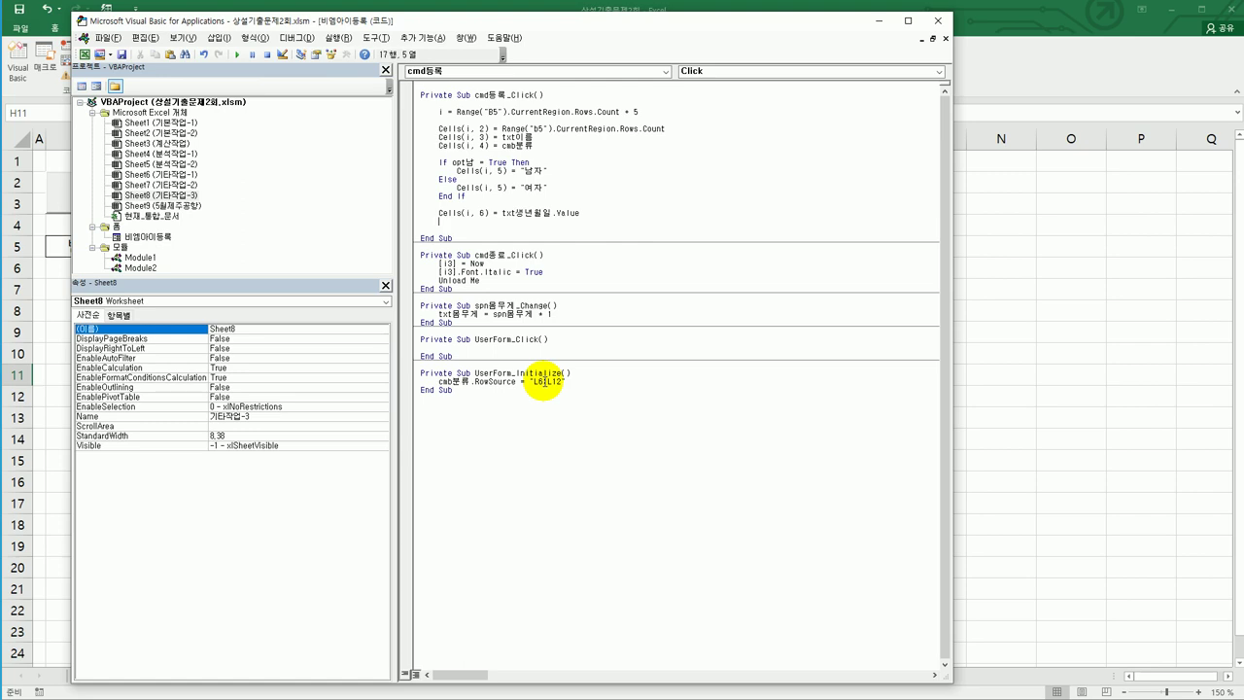
Step: Insert another copied Cells line below the Cells(i, 6) line and change its column index to 7
{"action": "key", "text": "Return"}
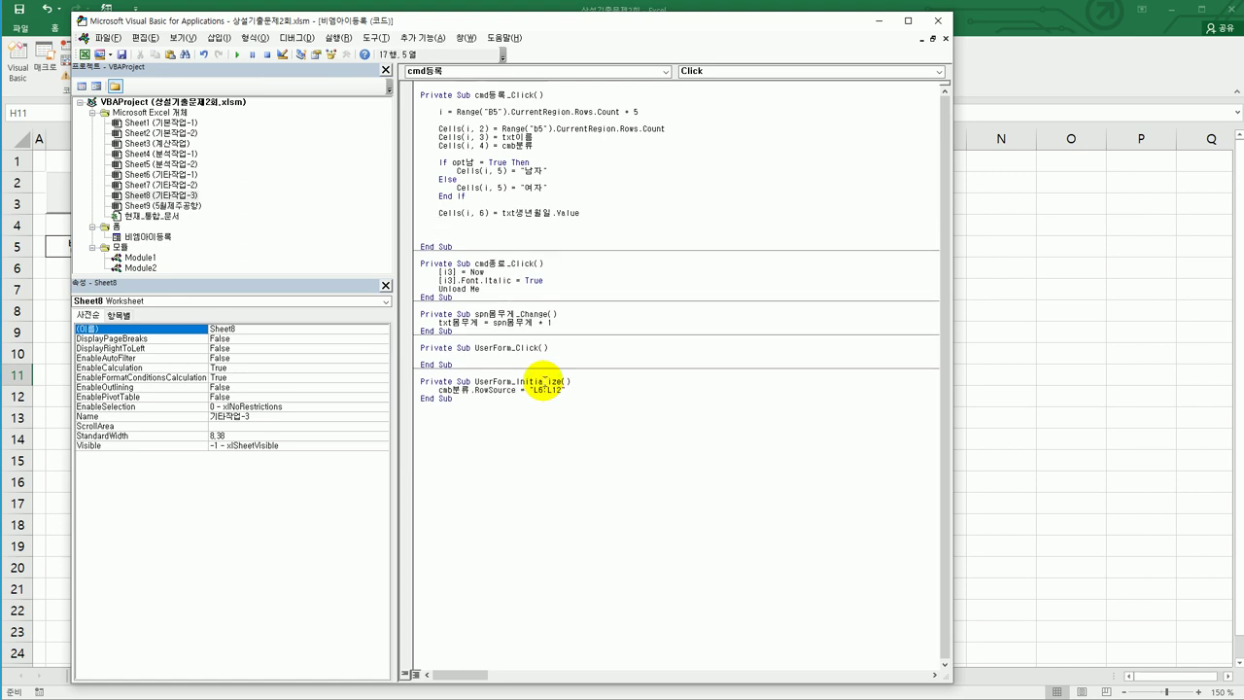
{"action": "key", "text": "ctrl+v"}
{"action": "key", "text": "shift+Tab"}
{"action": "key", "text": "Right"}
{"action": "key", "text": "Right"}
{"action": "key", "text": "Right"}
{"action": "key", "text": "Delete"}
{"action": "type", "text": "7"}
Step: Replace the source in the Cells(i, 7) line with Year(Date) - Year(Cells(i, 6))
{"action": "key", "text": "Right"}
{"action": "key", "text": "Right"}
{"action": "key", "text": "shift+End"}
{"action": "type", "text": "year("}
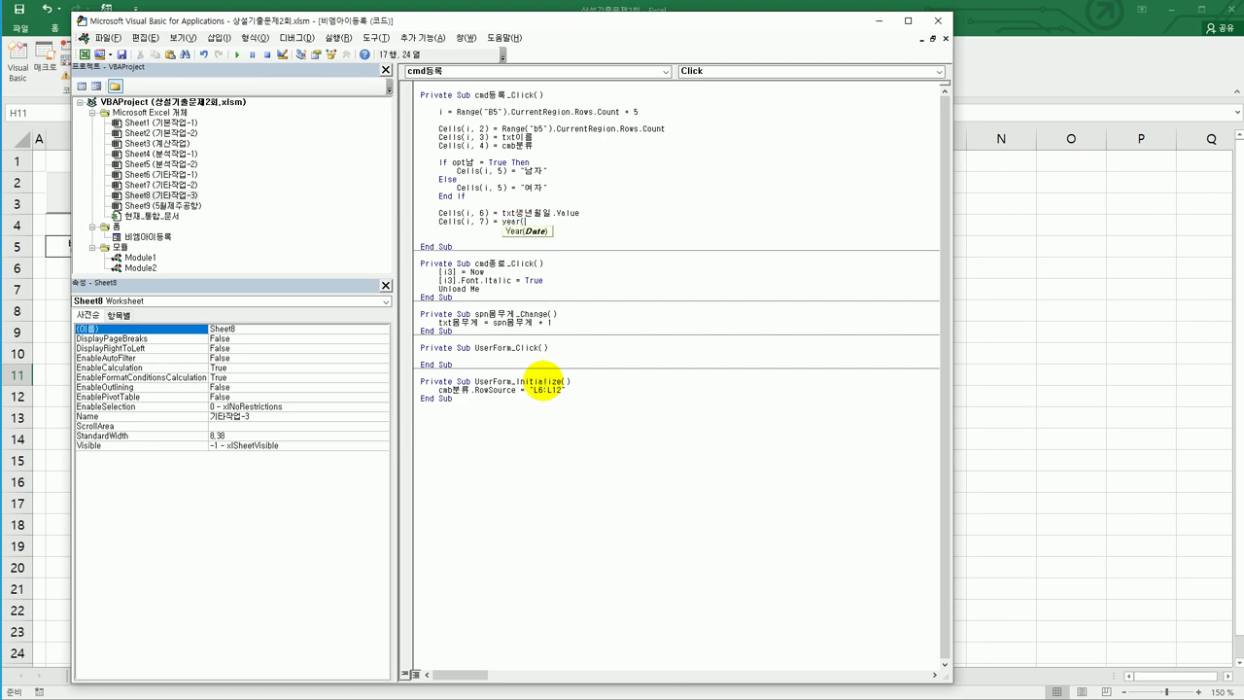
{"action": "type", "text": "date) - year("}
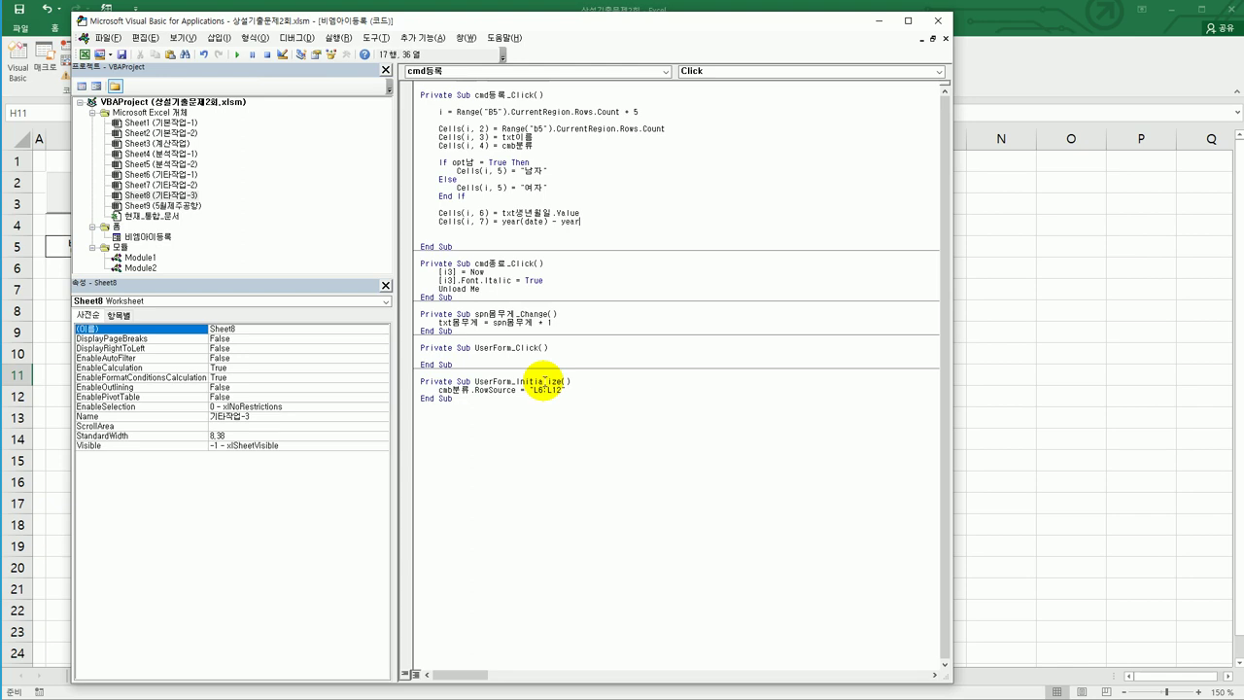
{"action": "type", "text": "cells("}
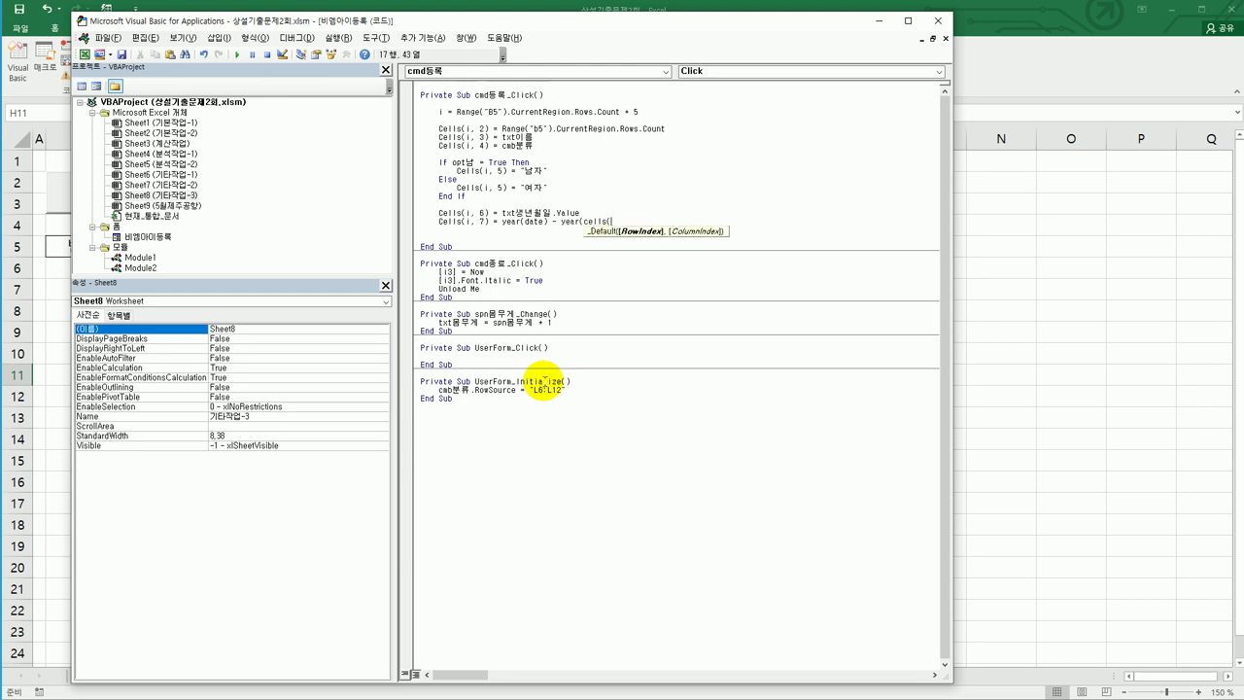
{"action": "type", "text": "i,6)"}
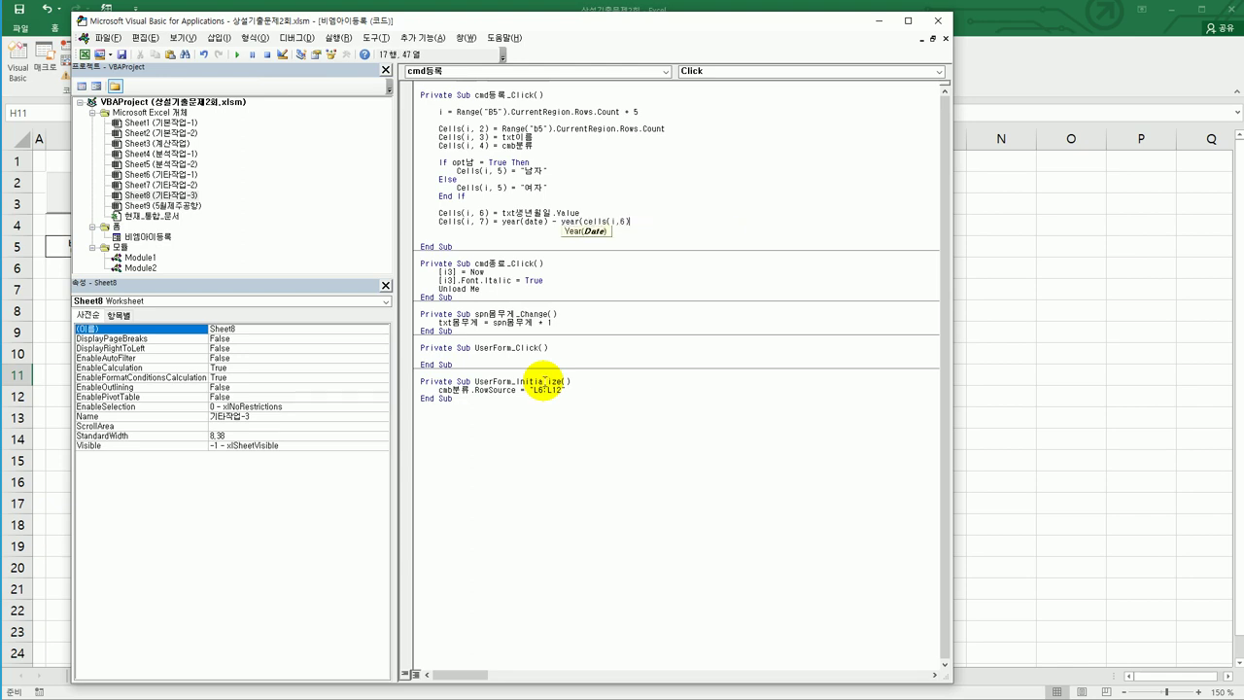
{"action": "type", "text": ")"}
{"action": "key", "text": "Return"}
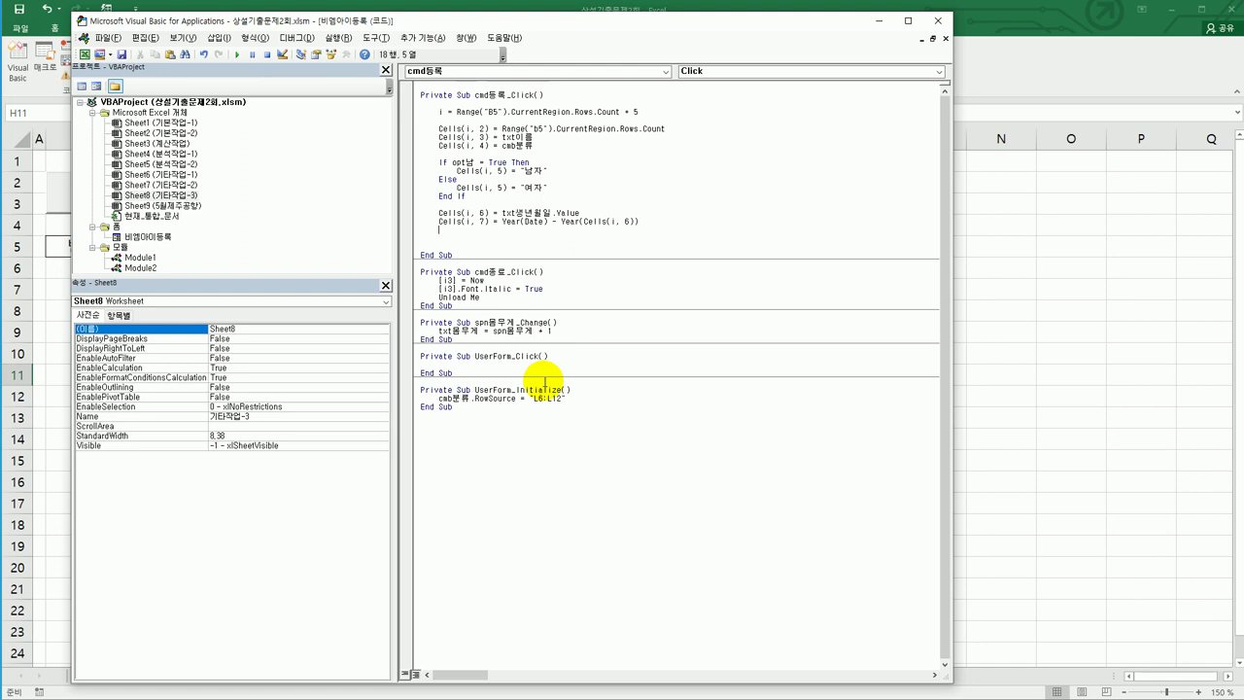
Step: Replace the Year(Cells(i, 6)) term in the Cells(i, 7) line with the beginning of a Left function call
{"action": "key", "text": "Right"}
{"action": "key", "text": "Right"}
{"action": "key", "text": "Right"}
{"action": "key", "text": "Right"}
{"action": "key", "text": "Right"}
{"action": "key", "text": "Right"}
{"action": "key", "text": "Right"}
{"action": "key", "text": "Right"}
{"action": "key", "text": "Right"}
{"action": "key", "text": "Right"}
{"action": "key", "text": "Right"}
{"action": "key", "text": "Right"}
{"action": "key", "text": "Right"}
{"action": "key", "text": "Right"}
{"action": "key", "text": "Right"}
{"action": "key", "text": "shift+End"}
{"action": "type", "text": "left(cells("}
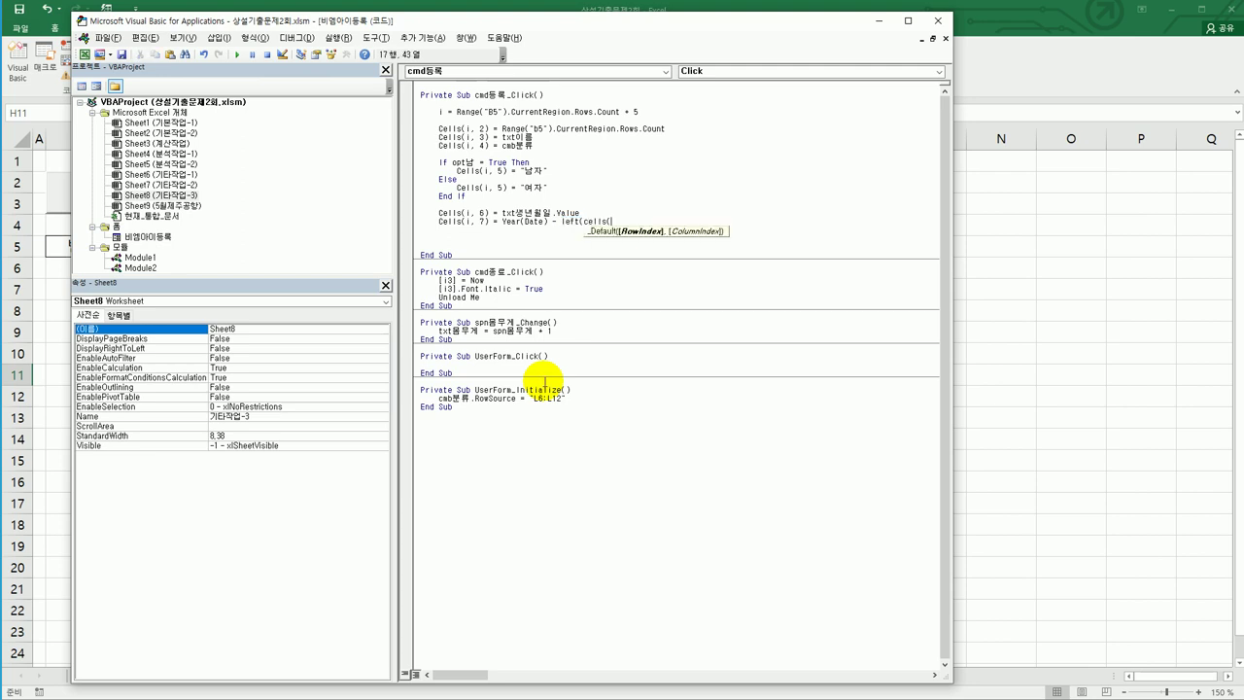
{"action": "type", "text": "i,"}
{"action": "type", "text": "6),"}
{"action": "key", "text": "BackSpace"}
{"action": "key", "text": "BackSpace"}
{"action": "key", "text": "BackSpace"}
{"action": "key", "text": "BackSpace"}
{"action": "key", "text": "BackSpace"}
{"action": "key", "text": "BackSpace"}
{"action": "key", "text": "BackSpace"}
{"action": "key", "text": "BackSpace"}
{"action": "key", "text": "BackSpace"}
{"action": "key", "text": "BackSpace"}
{"action": "key", "text": "BackSpace"}
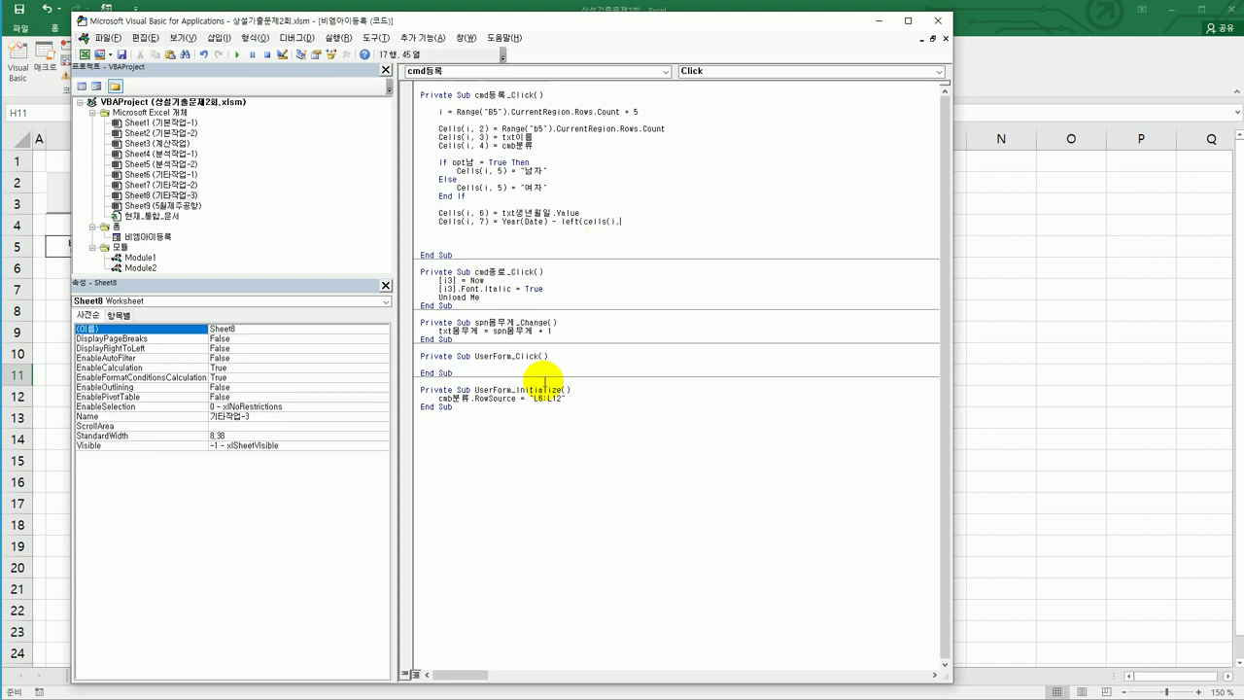
Step: Complete the age expression in the Cells(i, 7) line as Year(Date) - Left(txt생년월일, 4)
{"action": "type", "text": "txt생년월일."}
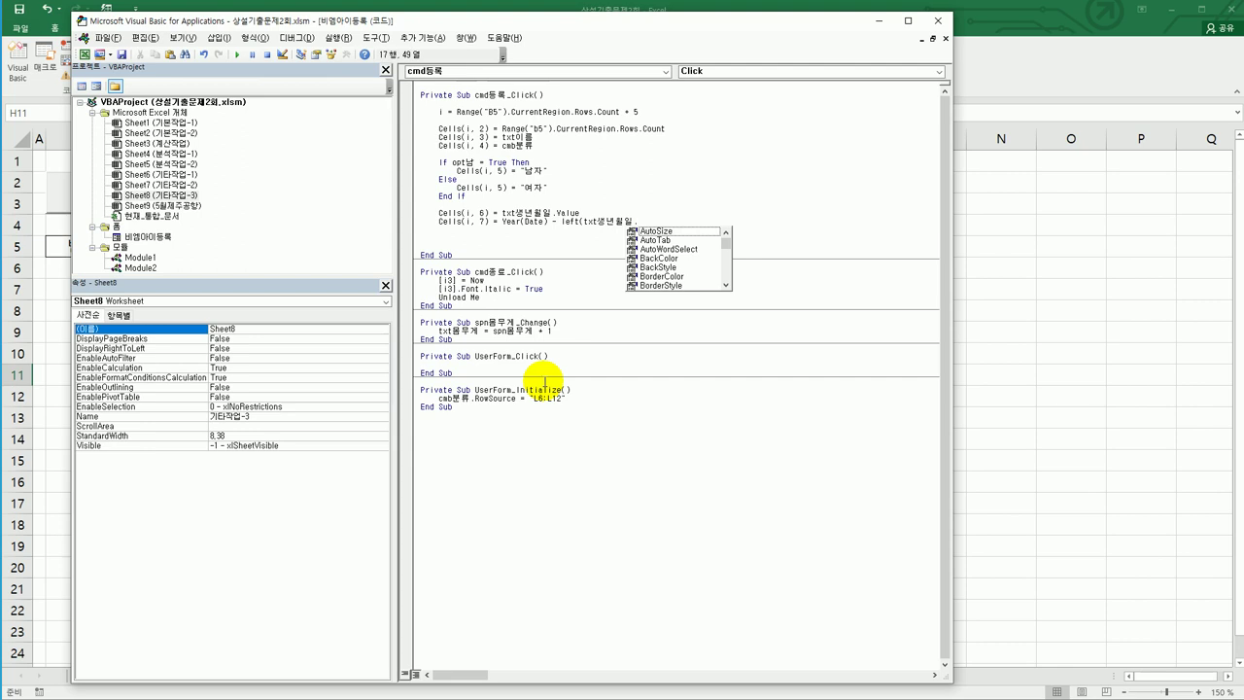
{"action": "key", "text": "BackSpace"}
{"action": "type", "text": ",4)"}
{"action": "key", "text": "Return"}
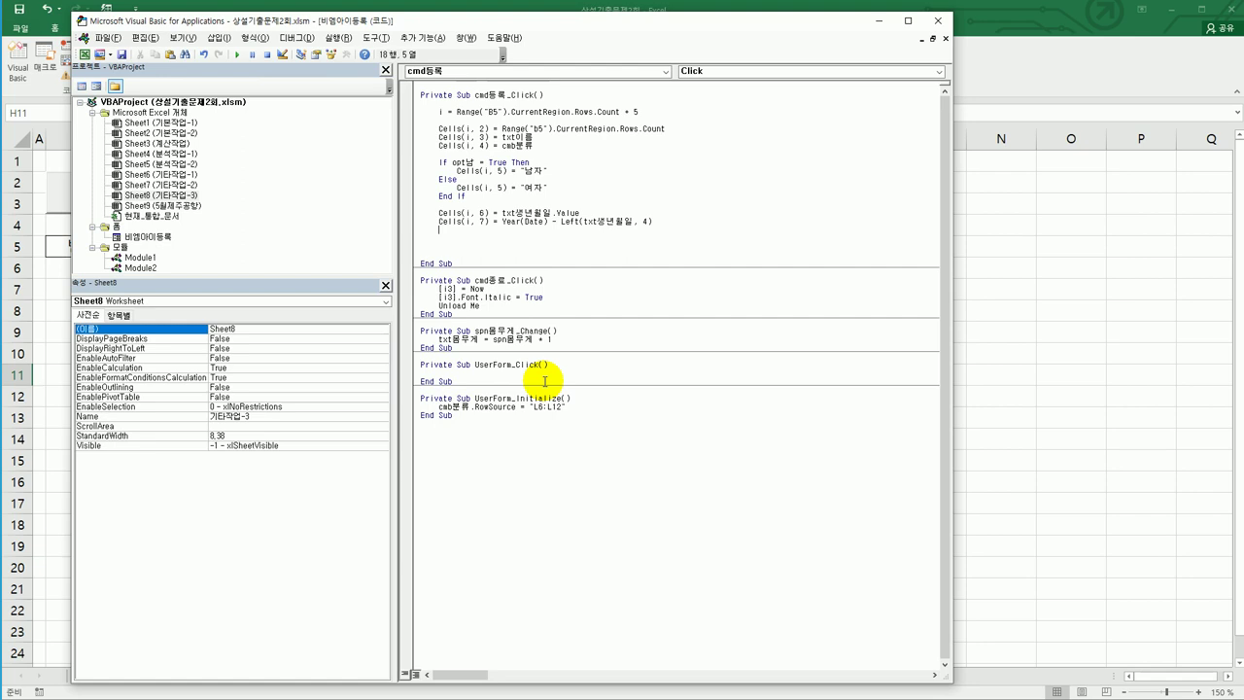
Step: Copy the Cells(i, 6) line to the empty line below the Cells(i, 7) line
{"action": "key", "text": "Up"}
{"action": "key", "text": "Up"}
{"action": "key", "text": "shift+End"}
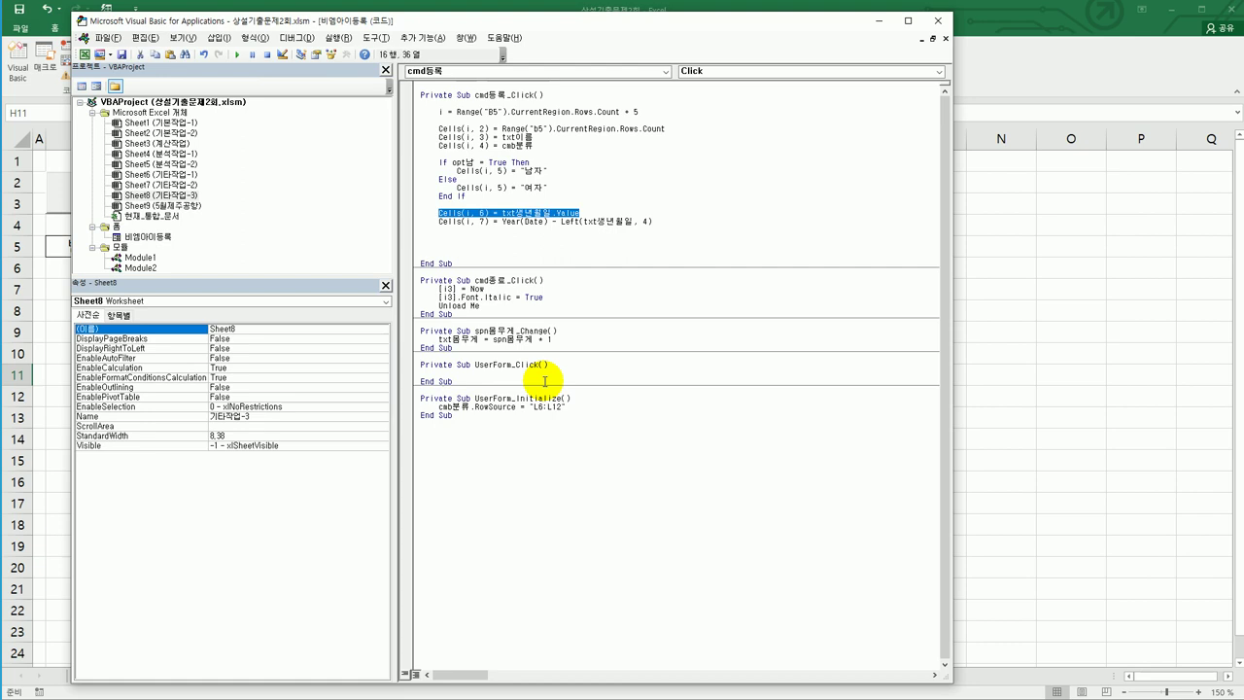
{"action": "key", "text": "ctrl+c"}
{"action": "key", "text": "Down"}
{"action": "key", "text": "Down"}
{"action": "key", "text": "ctrl+v"}
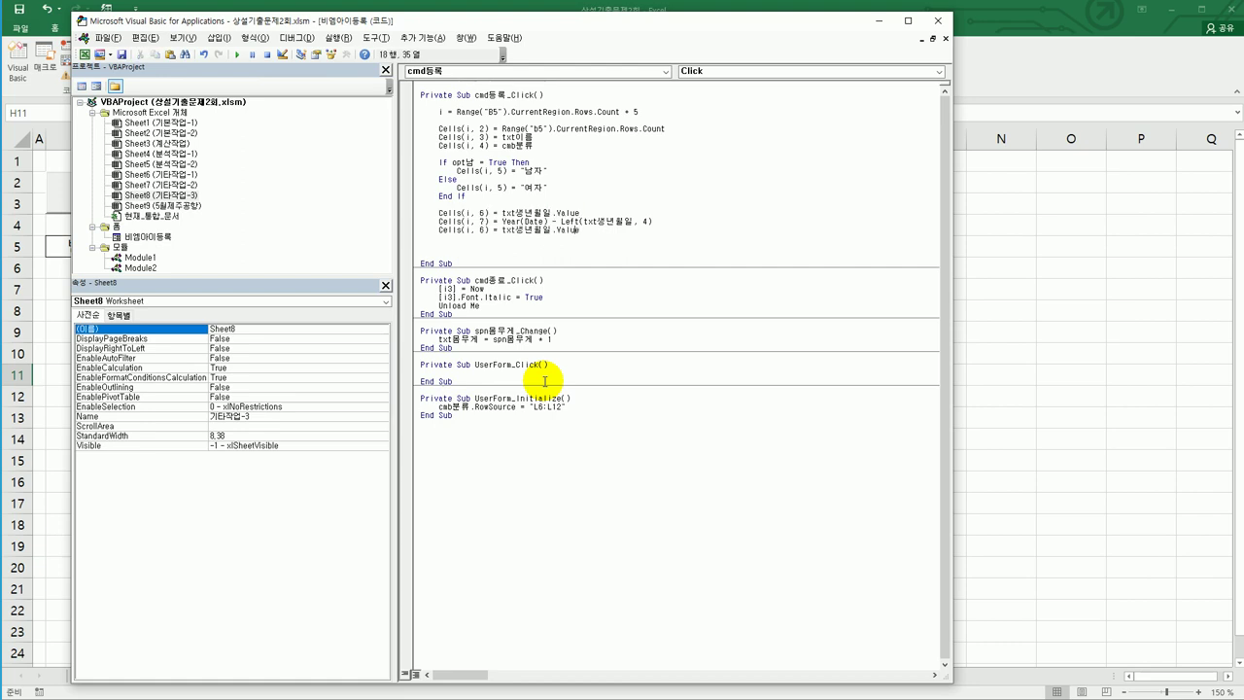
Step: Change the column index of the copied txt생년월일.Value line to 8
{"action": "key", "text": "ctrl+Left"}
{"action": "key", "text": "ctrl+Left"}
{"action": "key", "text": "ctrl+Left"}
{"action": "key", "text": "ctrl+Left"}
{"action": "key", "text": "ctrl+Left"}
{"action": "key", "text": "shift+Right"}
{"action": "type", "text": "8"}
Step: Change the source control in the Cells(i, 8) line to txt몸무게 and start a line below it
{"action": "key", "text": "Right"}
{"action": "key", "text": "Right"}
{"action": "key", "text": "Right"}
{"action": "key", "text": "Right"}
{"action": "key", "text": "shift+Right"}
{"action": "key", "text": "shift+Right"}
{"action": "key", "text": "shift+Right"}
{"action": "key", "text": "shift+Right"}
{"action": "type", "text": "몸무게"}
{"action": "key", "text": "Return"}
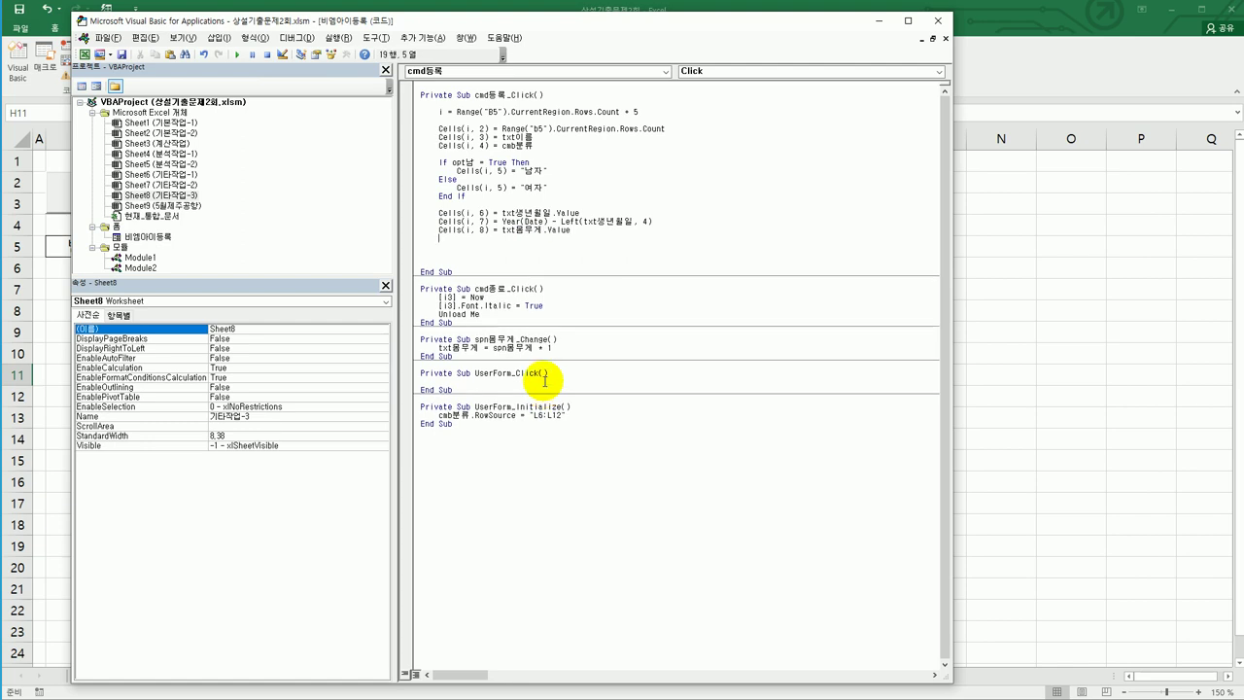
Step: Paste the copied txt생년월일.Value line below the Cells(i, 8) line and set its column index to 9
{"action": "key", "text": "ctrl+v"}
{"action": "key", "text": "Left"}
{"action": "key", "text": "Left"}
{"action": "key", "text": "Left"}
{"action": "key", "text": "Left"}
{"action": "key", "text": "shift+Left"}
{"action": "type", "text": "9"}
Step: Change the source control in the Cells(i, 9) line to txt키 and start a line below it
{"action": "key", "text": "Right"}
{"action": "key", "text": "shift+Right"}
{"action": "key", "text": "shift+Right"}
{"action": "key", "text": "shift+Right"}
{"action": "key", "text": "shift+Right"}
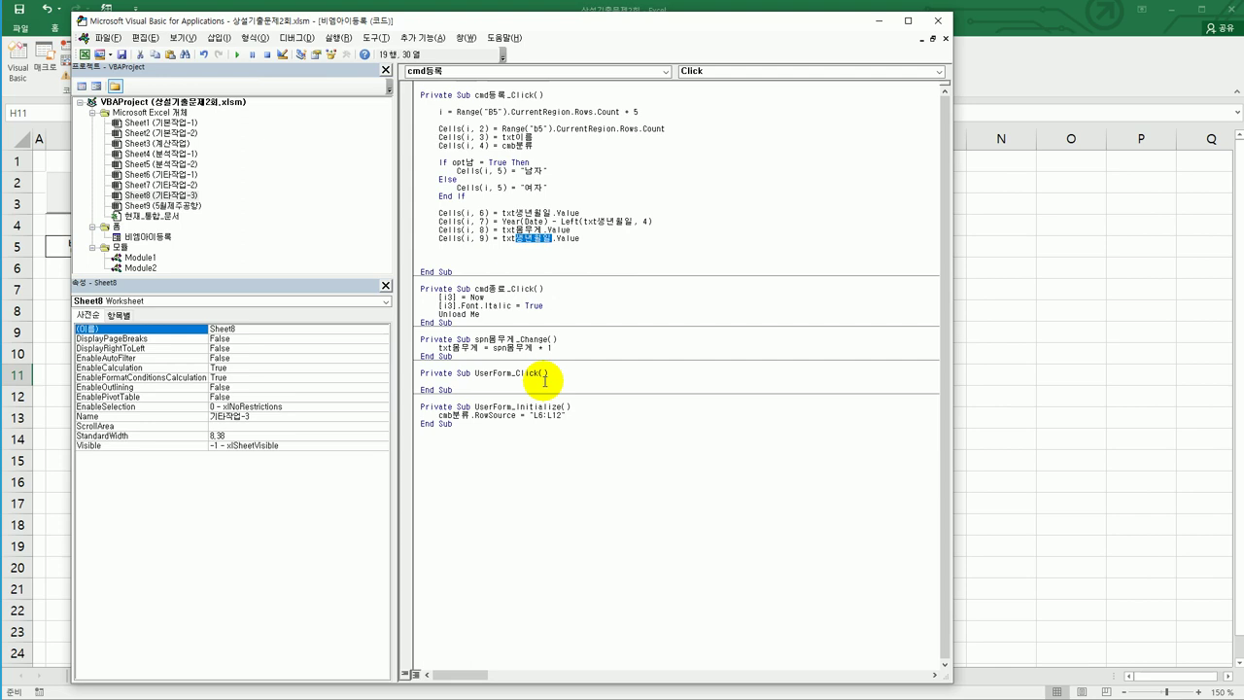
{"action": "type", "text": "키"}
{"action": "key", "text": "Return"}
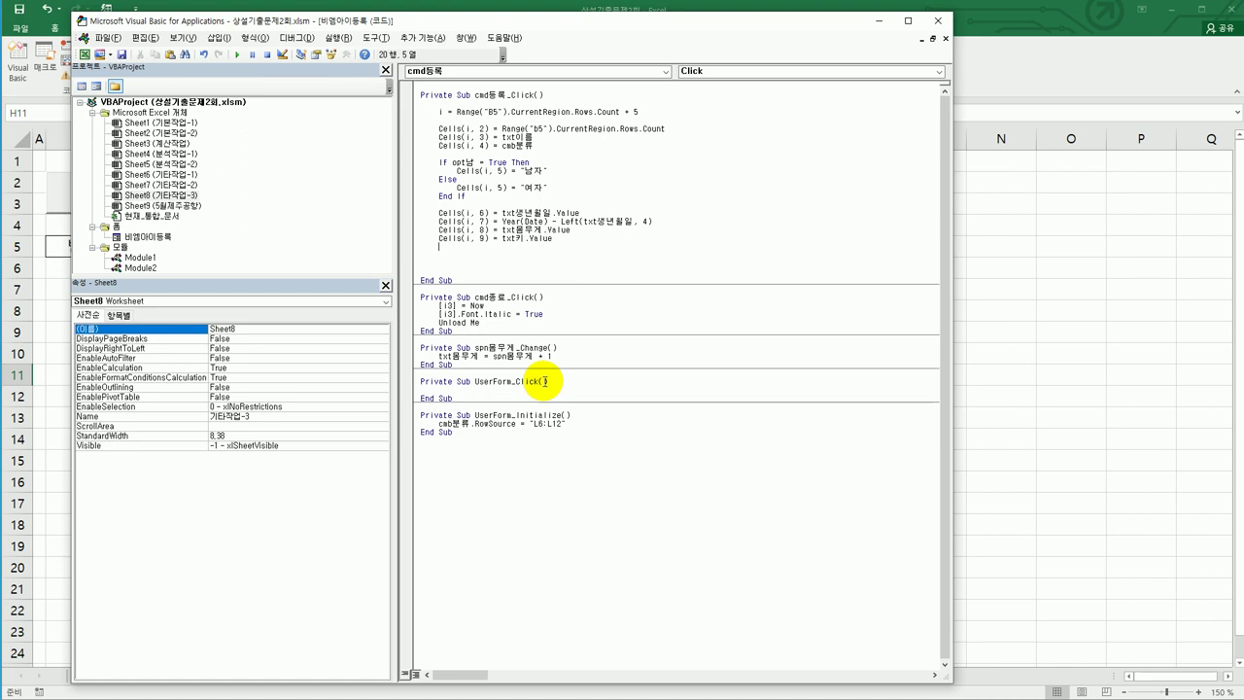
Step: Paste the copied Cells line below the Cells(i, 9) line and set its column index to 10
{"action": "key", "text": "ctrl+v"}
{"action": "key", "text": "ctrl+Left"}
{"action": "key", "text": "ctrl+Left"}
{"action": "key", "text": "ctrl+Left"}
{"action": "key", "text": "ctrl+Left"}
{"action": "type", "text": "10"}
{"action": "key", "text": "Delete"}
Step: Replace the source in the Cells(i, 10) line with the BMI formula Cells(i, 8) / (Cells(i, 9) / 100) * 2
{"action": "key", "text": "Right"}
{"action": "key", "text": "Right"}
{"action": "key", "text": "shift+End"}
{"action": "key", "text": "Delete"}
{"action": "type", "text": "cells(i,8"}
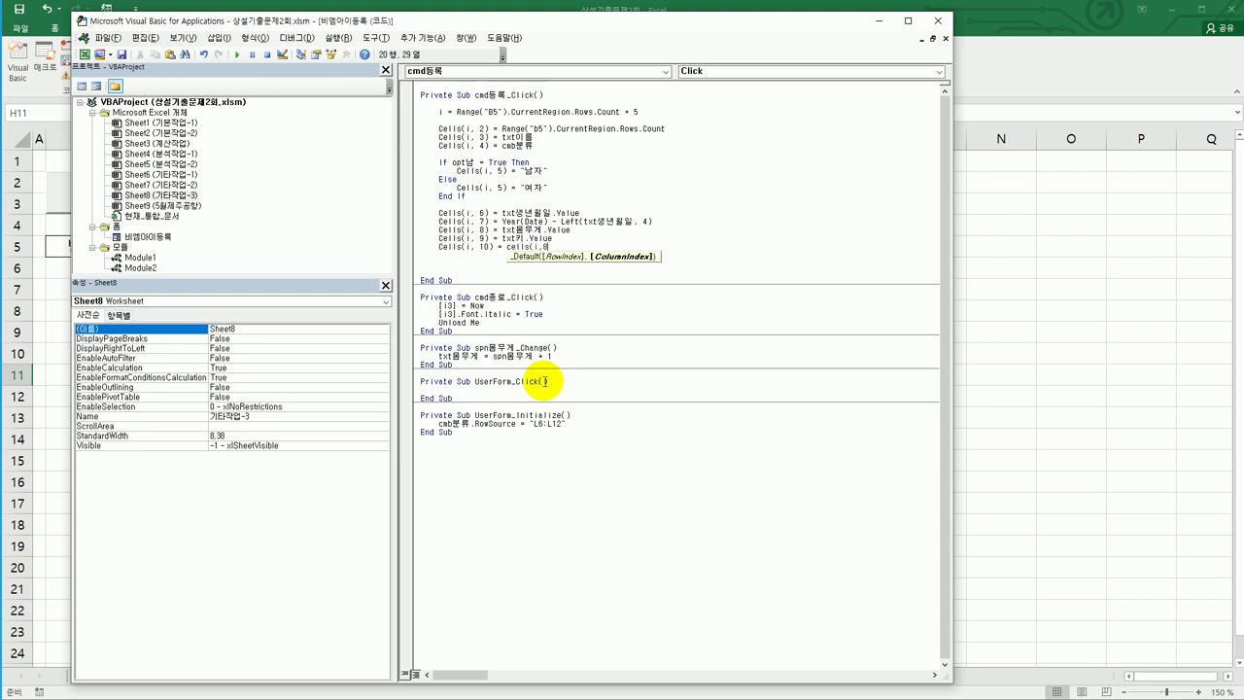
{"action": "type", "text": ")"}
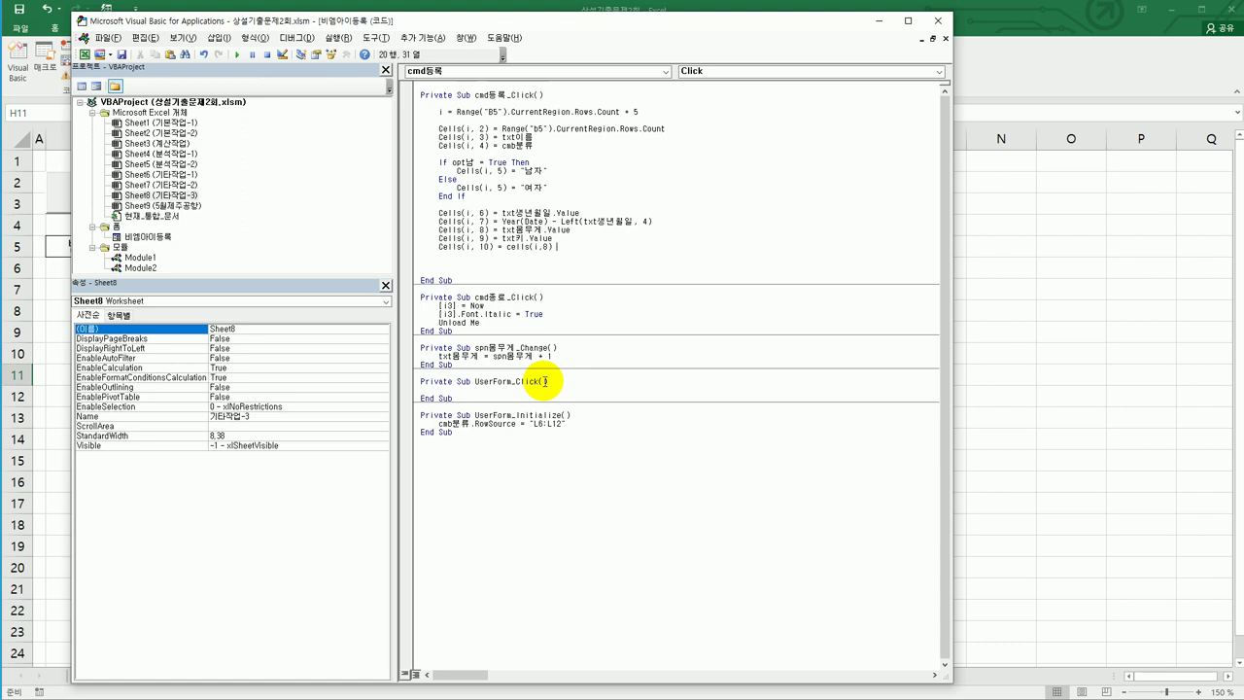
{"action": "type", "text": " / (cells(i,"}
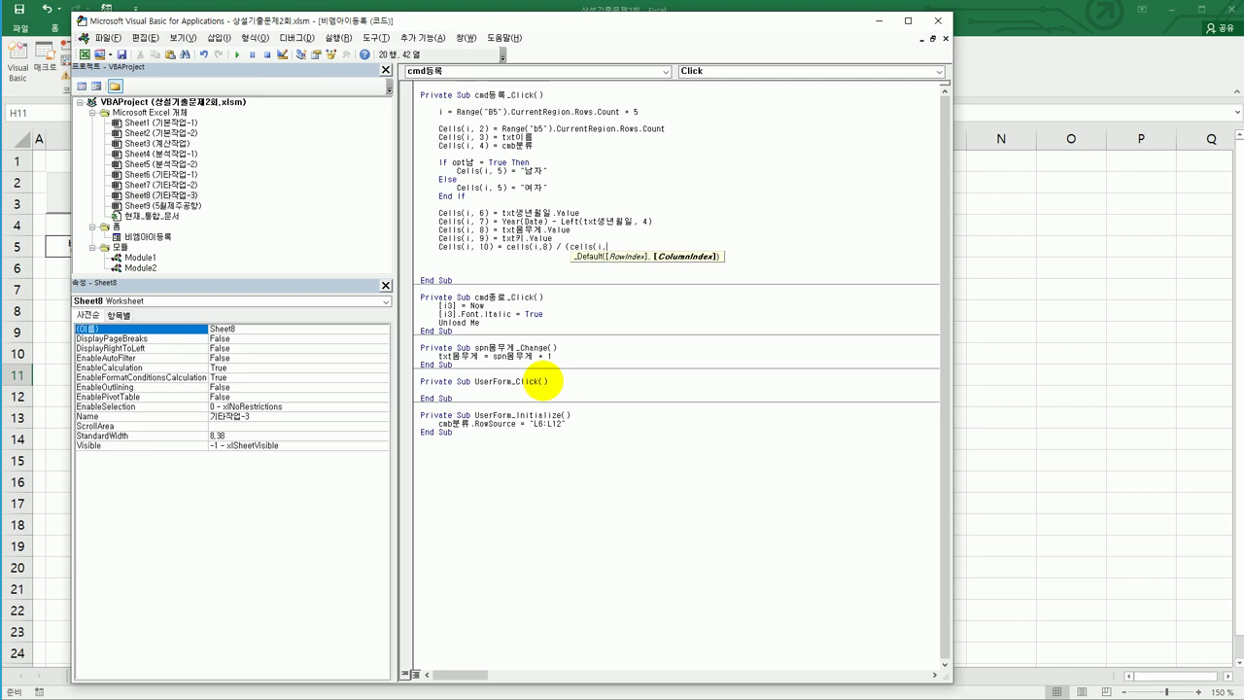
{"action": "type", "text": "9) /100"}
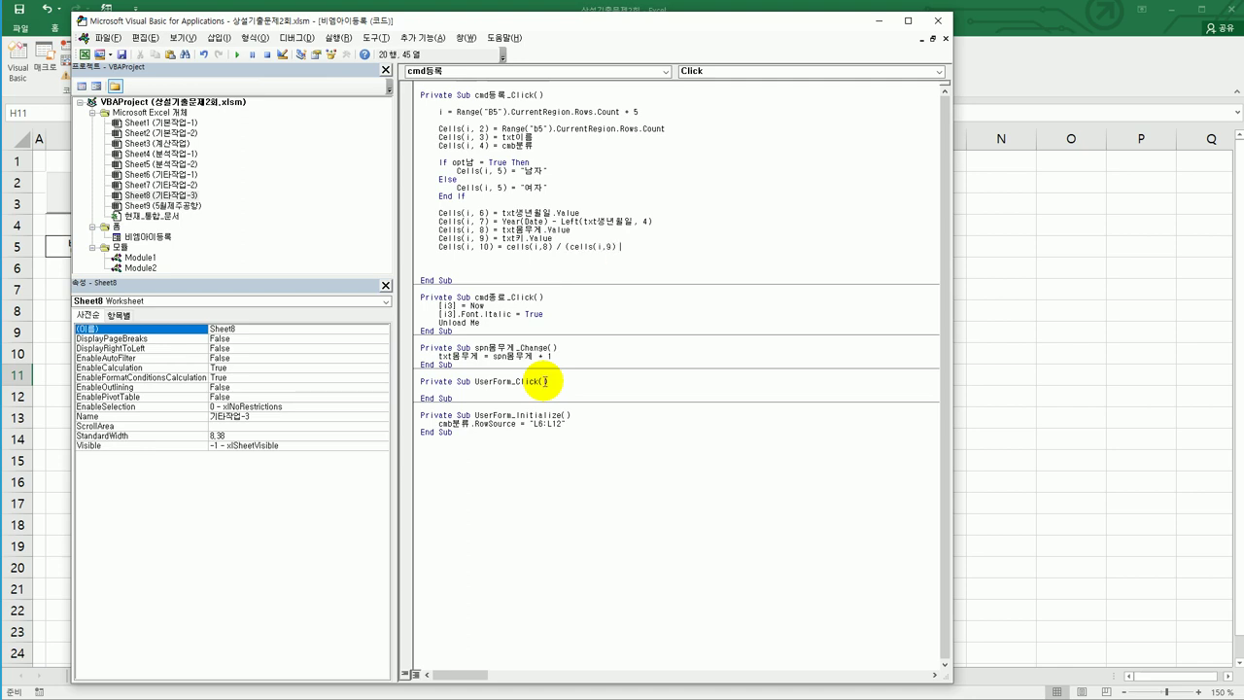
{"action": "type", "text": ")*2"}
{"action": "key", "text": "Return"}
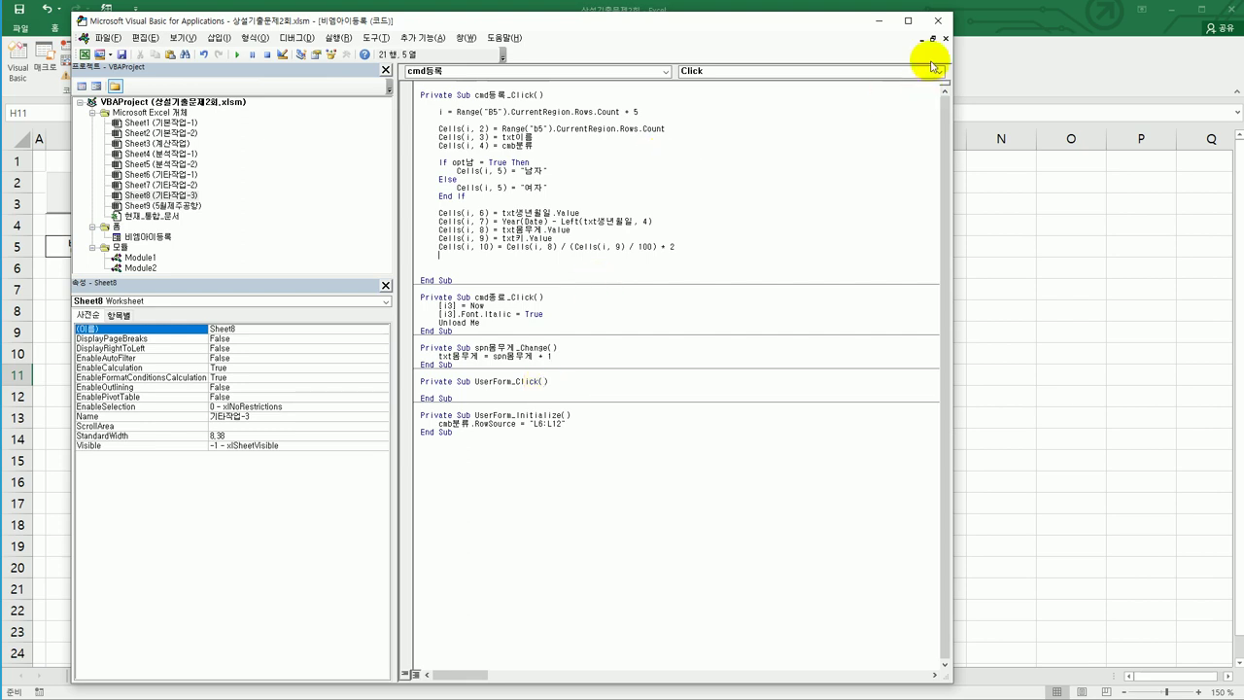
Step: Open the 비엠아이등록 form from the Excel worksheet and enter a person's name, the 분류 특수검진 and the 성별 남
{"action": "left_click", "coordinate": [933, 22]}
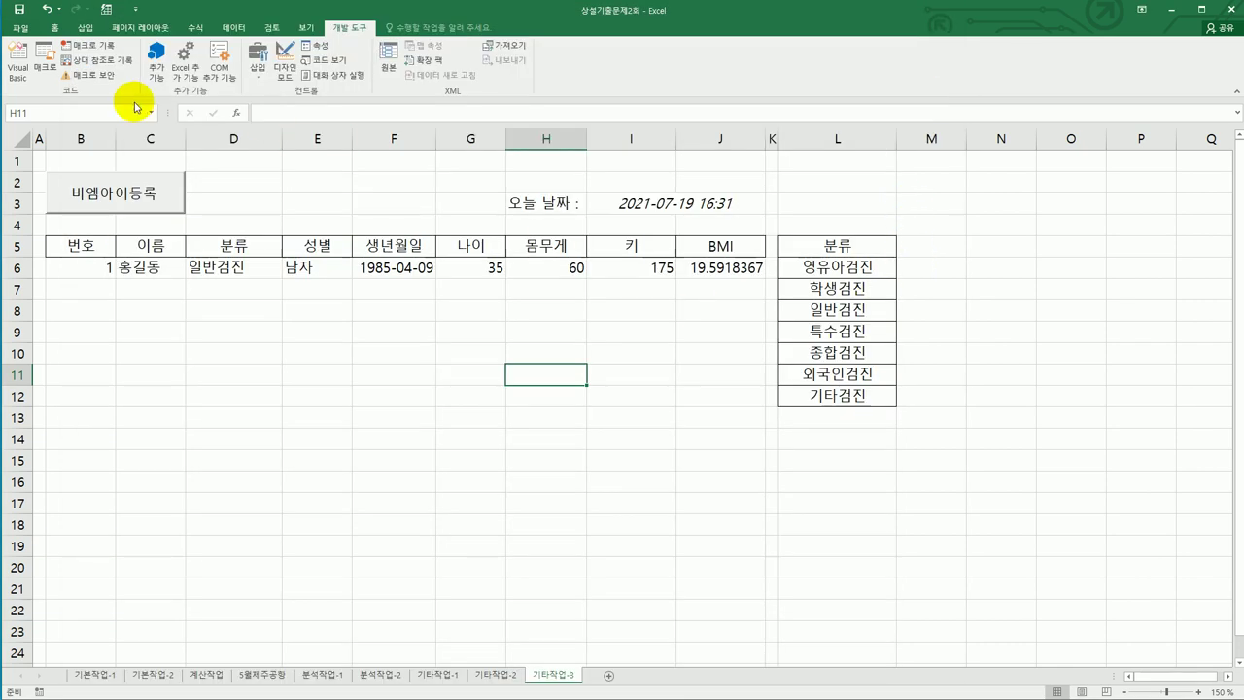
{"action": "left_click", "coordinate": [123, 191]}
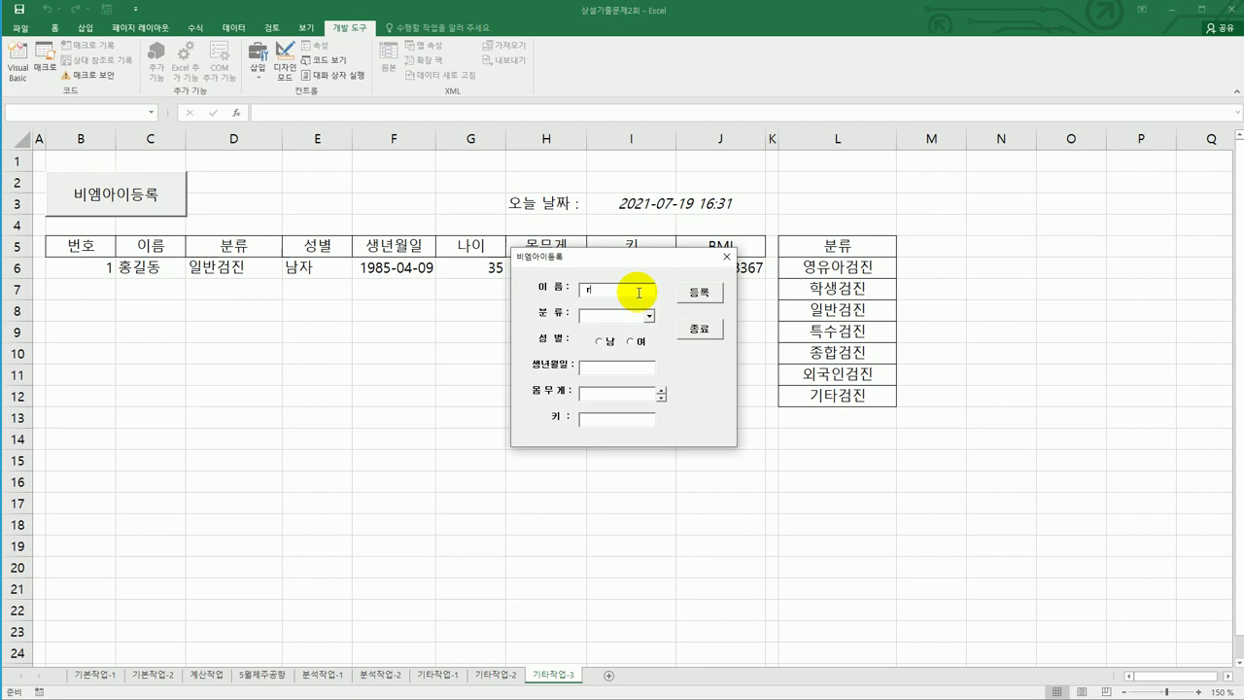
{"action": "type", "text": "강호동"}
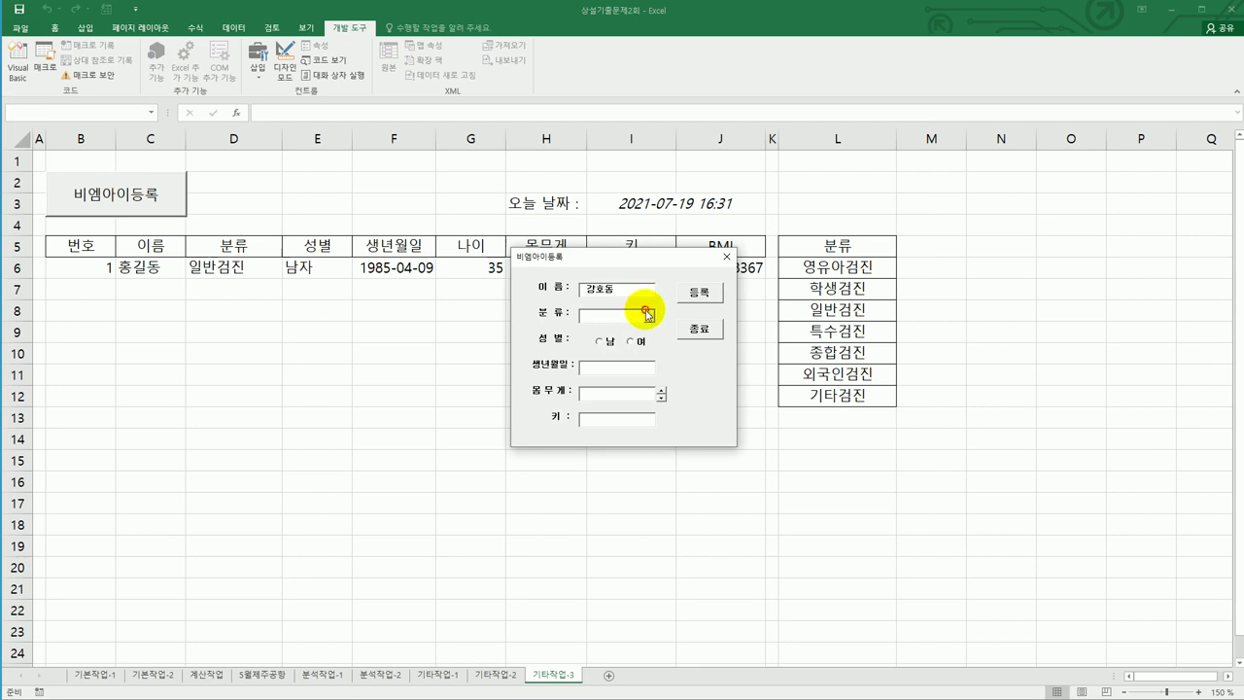
{"action": "left_click", "coordinate": [649, 316]}
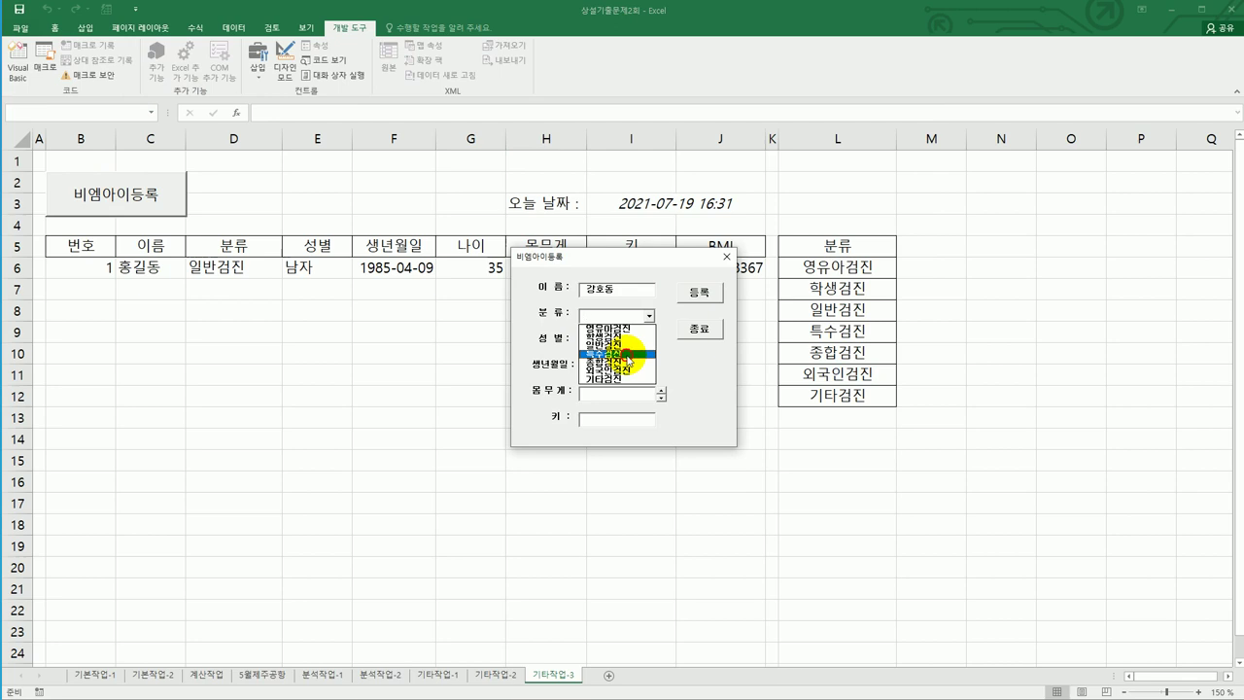
{"action": "left_click", "coordinate": [627, 355]}
{"action": "left_click", "coordinate": [603, 346]}
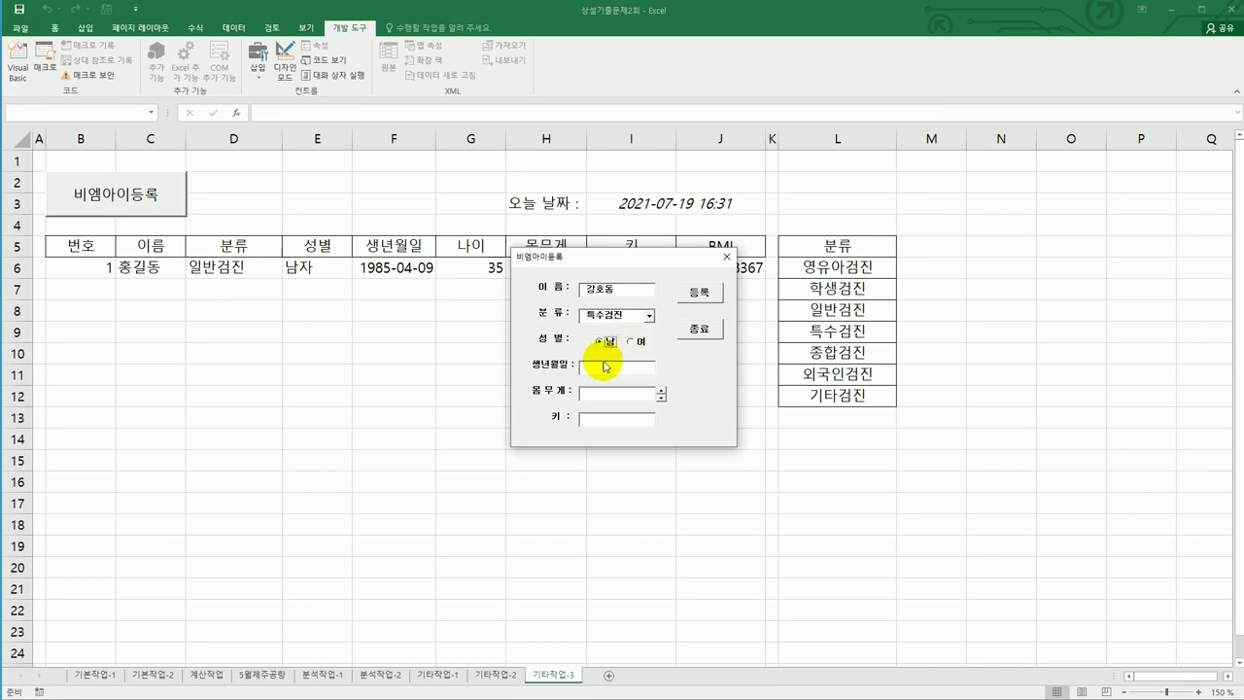
Step: Enter the date of birth in 생년월일, 80 for 몸무게 and 180 for 키
{"action": "left_click", "coordinate": [605, 366]}
{"action": "type", "text": "1970-10-1"}
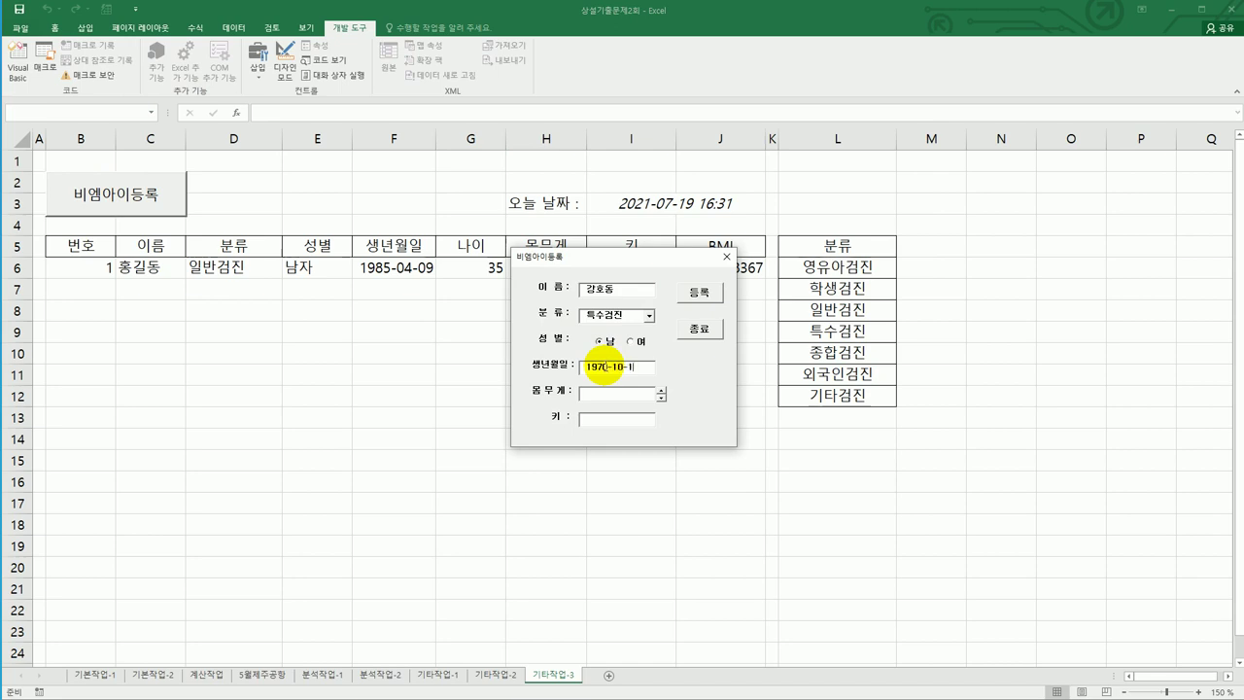
{"action": "left_click", "coordinate": [645, 399]}
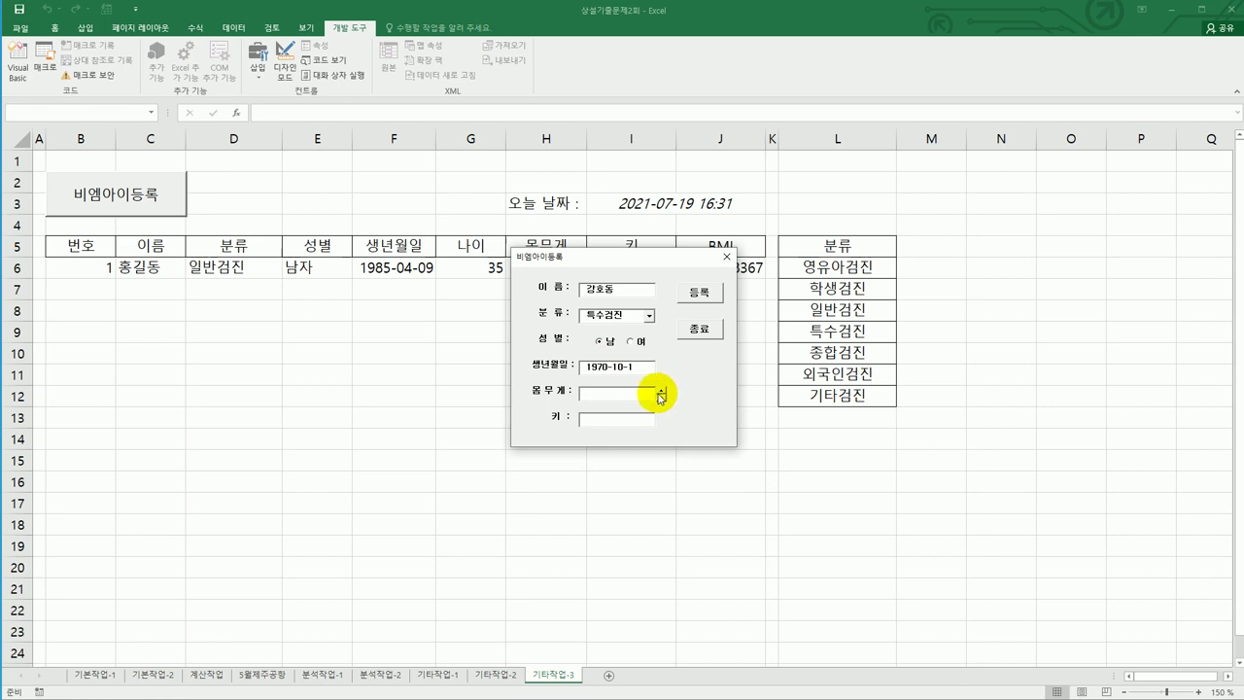
{"action": "type", "text": "80"}
{"action": "left_click", "coordinate": [641, 417]}
{"action": "type", "text": "180"}
Step: Register the form's entry in the table and close the form with 종료
{"action": "left_click", "coordinate": [710, 293]}
{"action": "left_click_drag", "start_coordinate": [661, 265], "coordinate": [898, 339]}
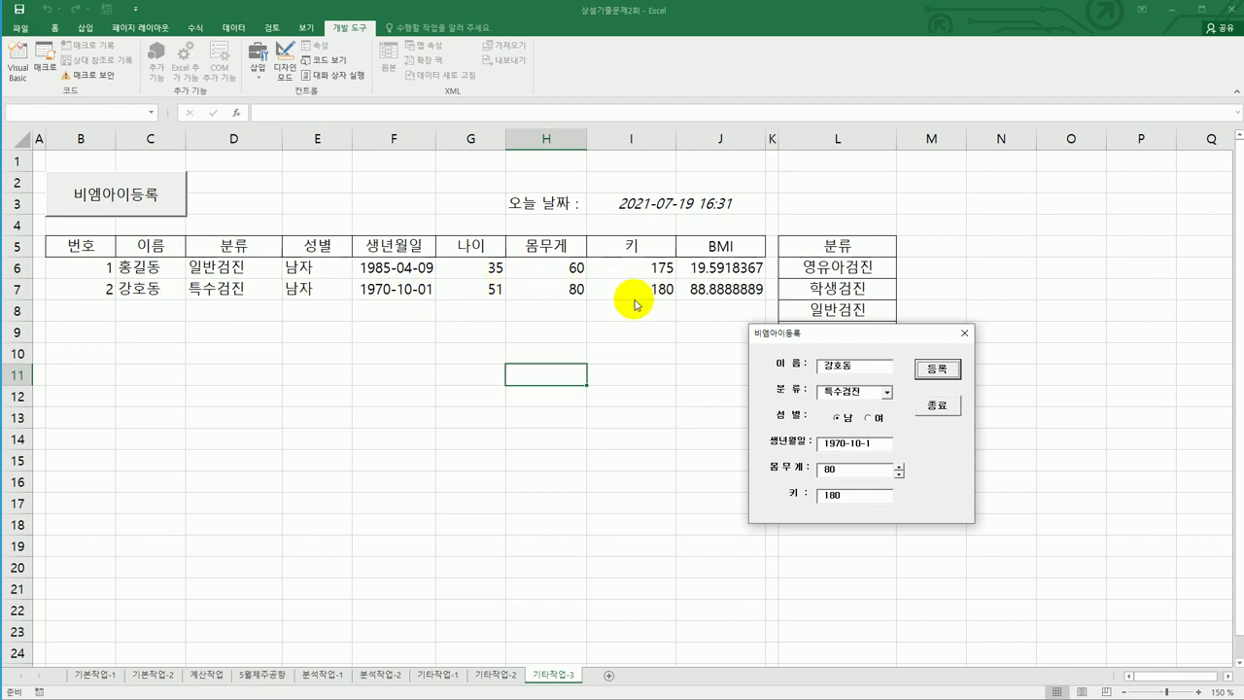
{"action": "left_click", "coordinate": [939, 410]}
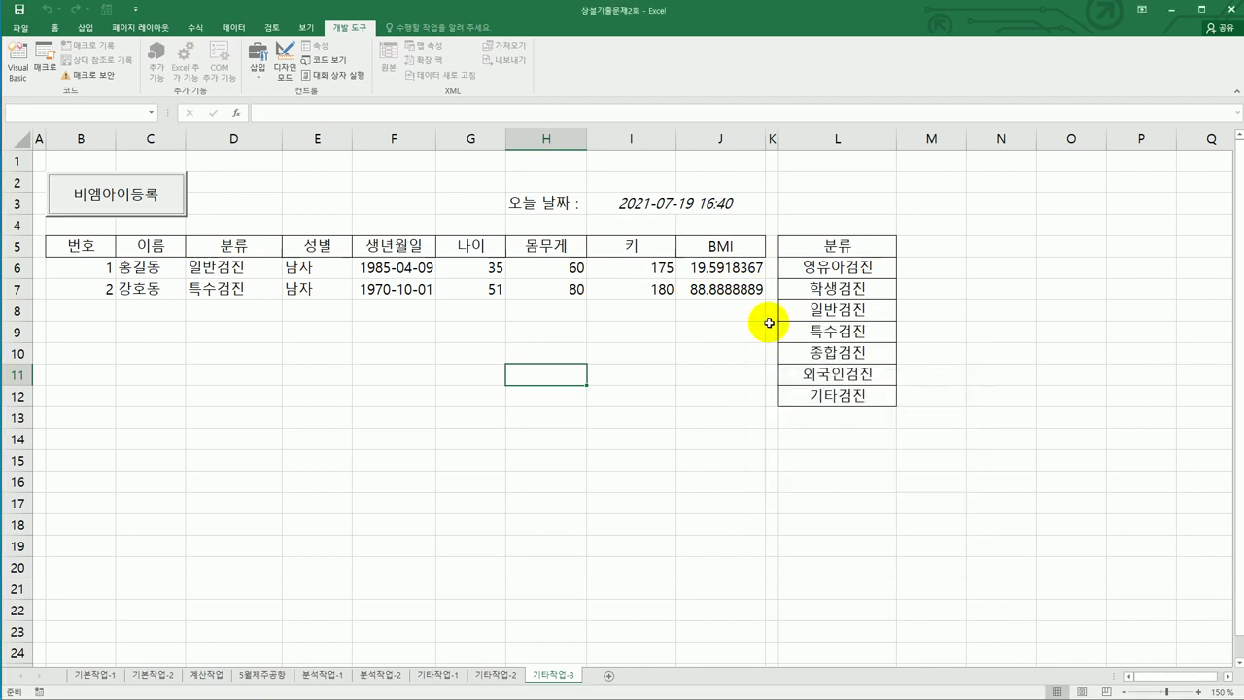
{"action": "left_click", "coordinate": [68, 250]}
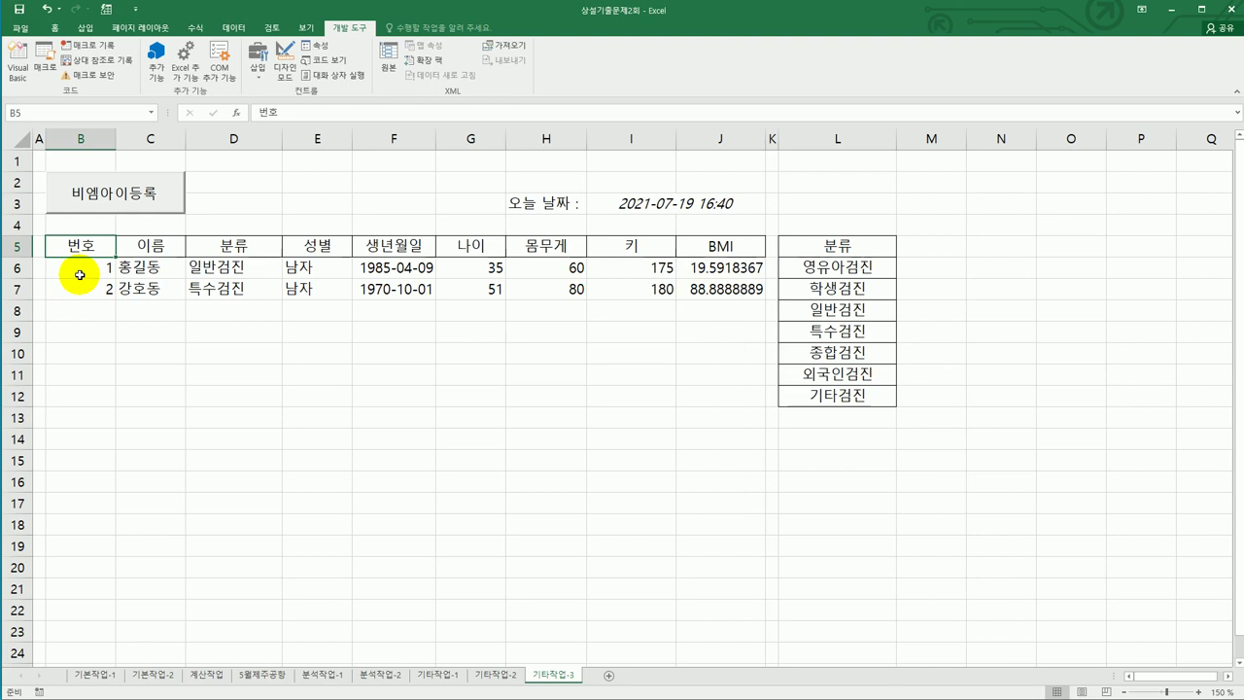
{"action": "left_click", "coordinate": [79, 275]}
{"action": "left_click", "coordinate": [78, 284]}
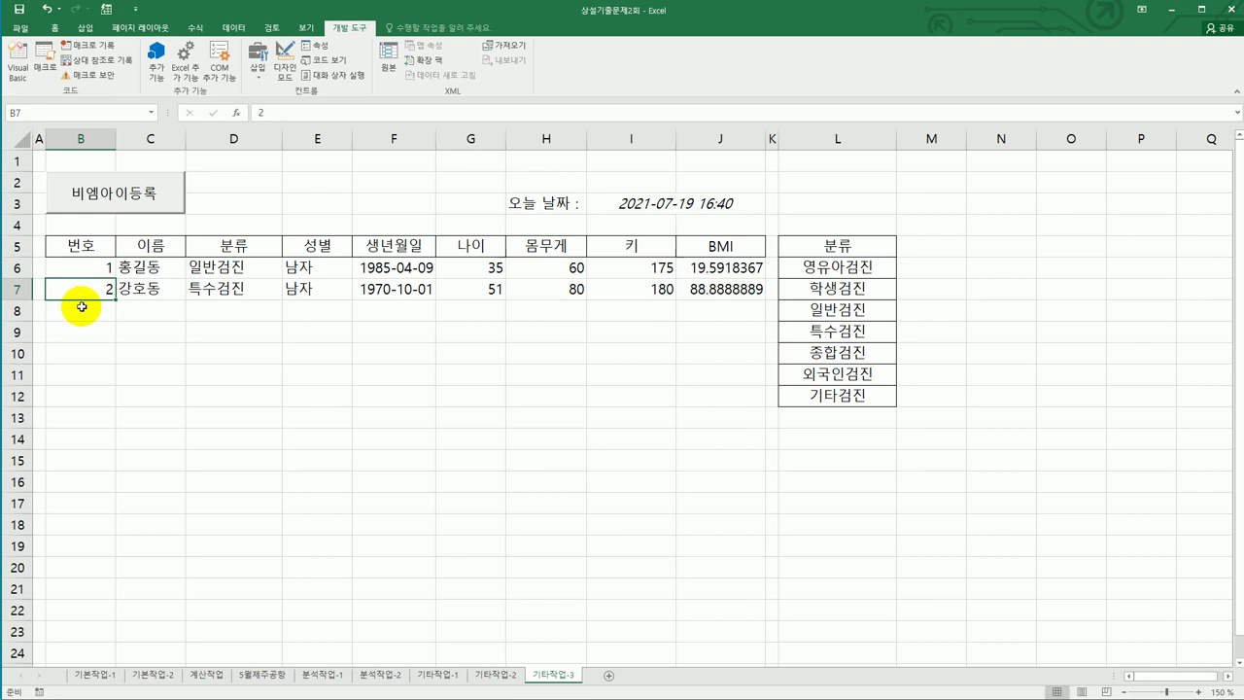
{"action": "left_click", "coordinate": [78, 316]}
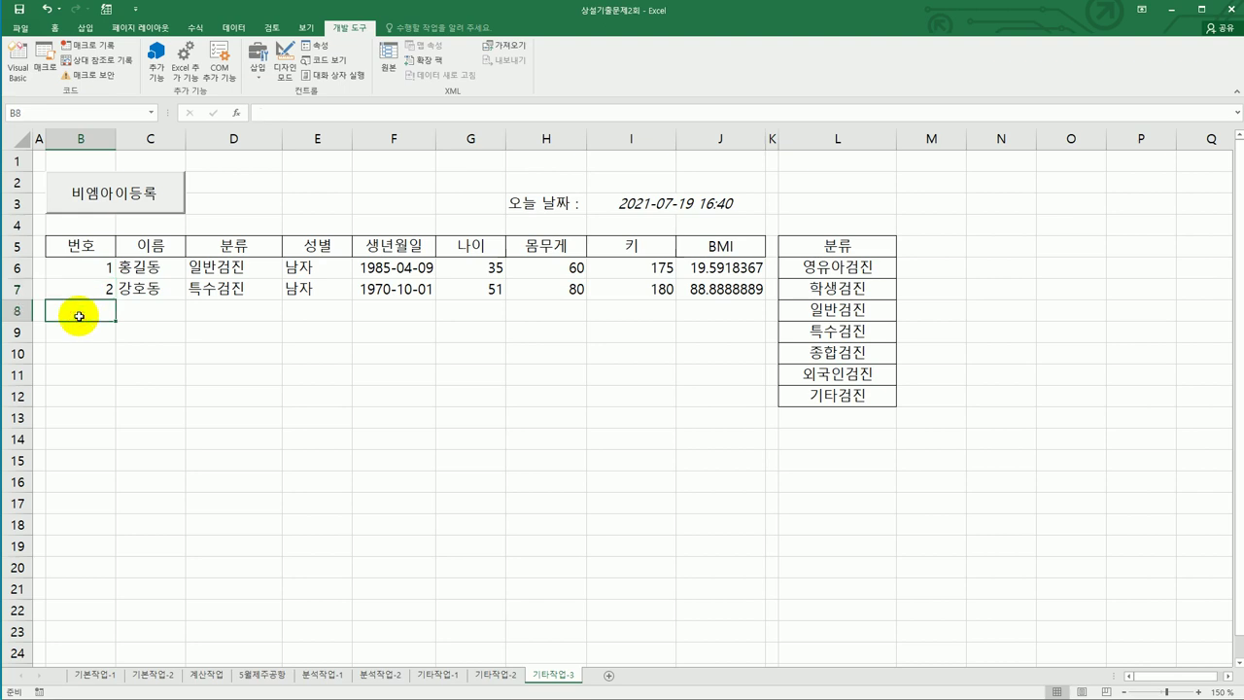